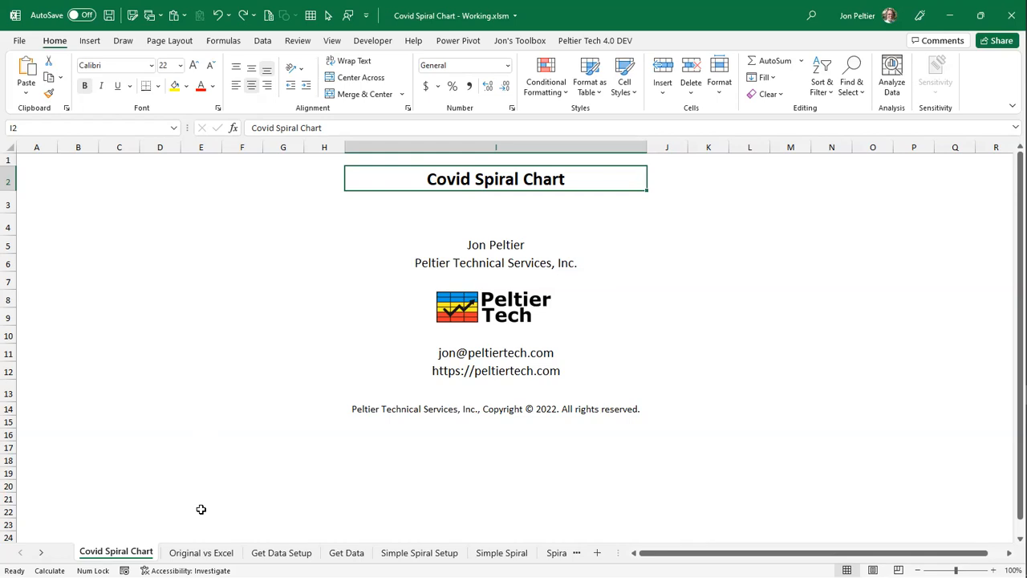
- View the Original vs Excel sheet and switch to the Get Data Setup sheet
click(195, 552)
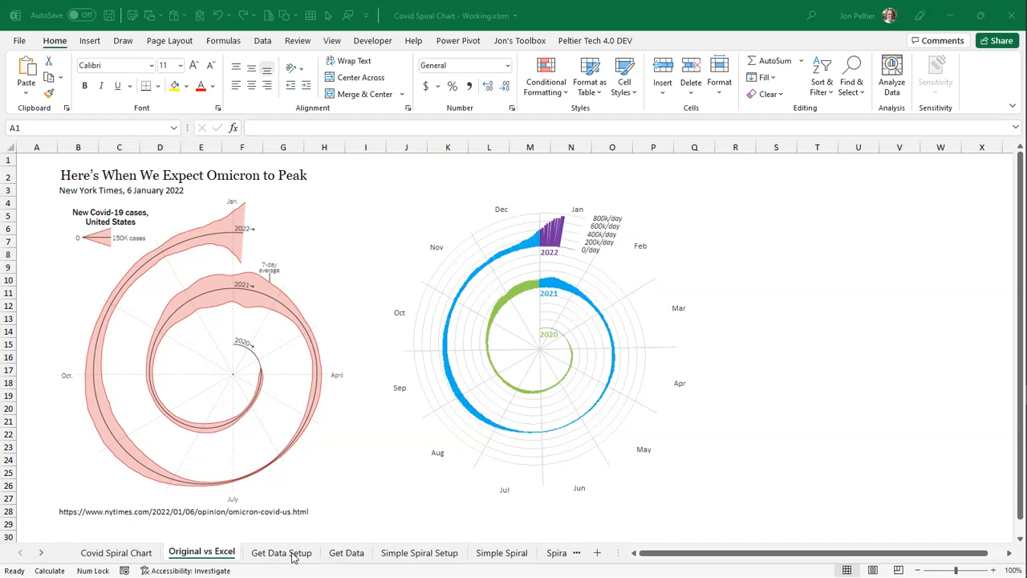
click(293, 557)
click(293, 557)
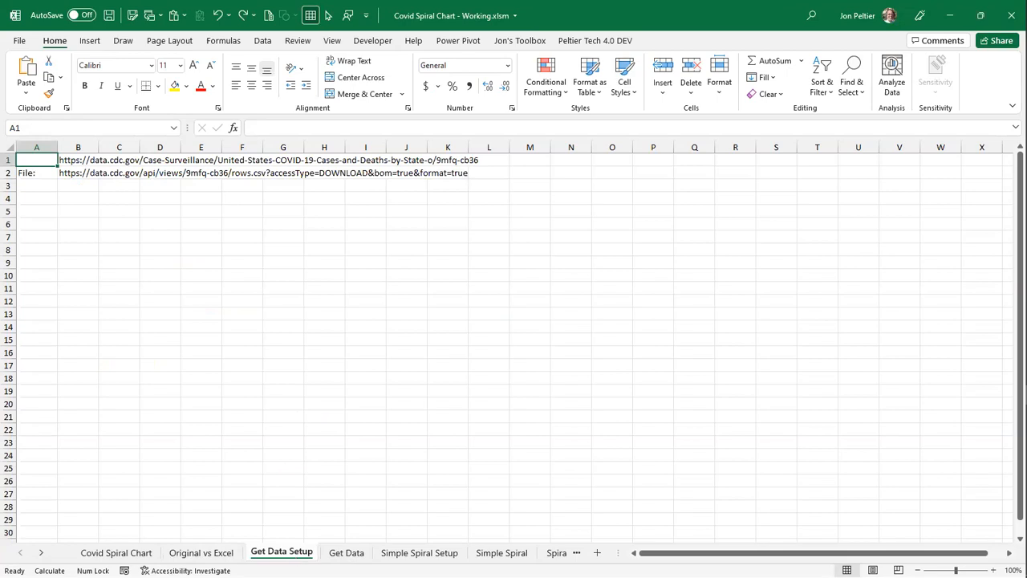
- Enter the label "Site:" in cell A1 and select cell A4
click(135, 274)
click(35, 164)
text(Site:)
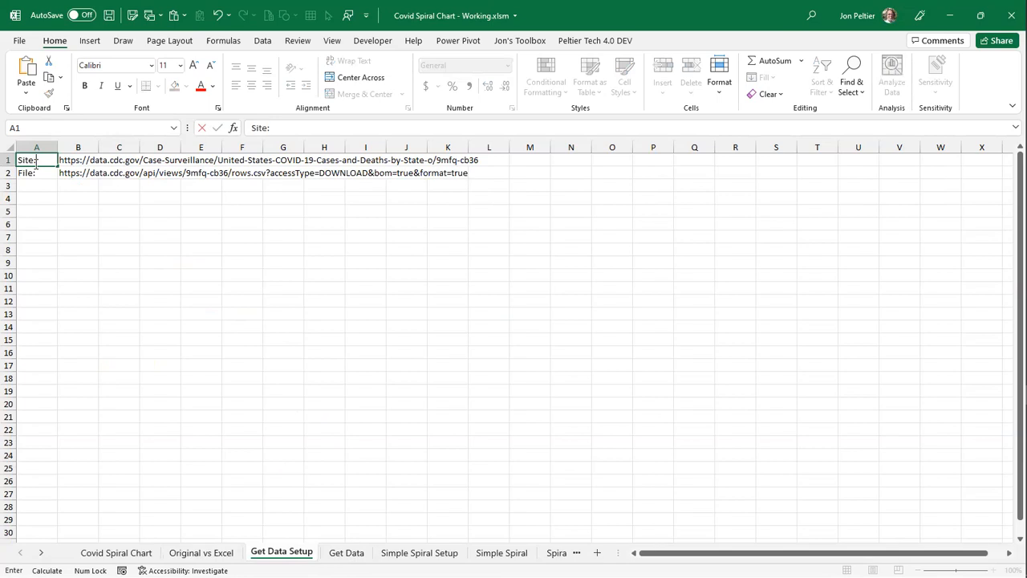
click(30, 207)
click(29, 199)
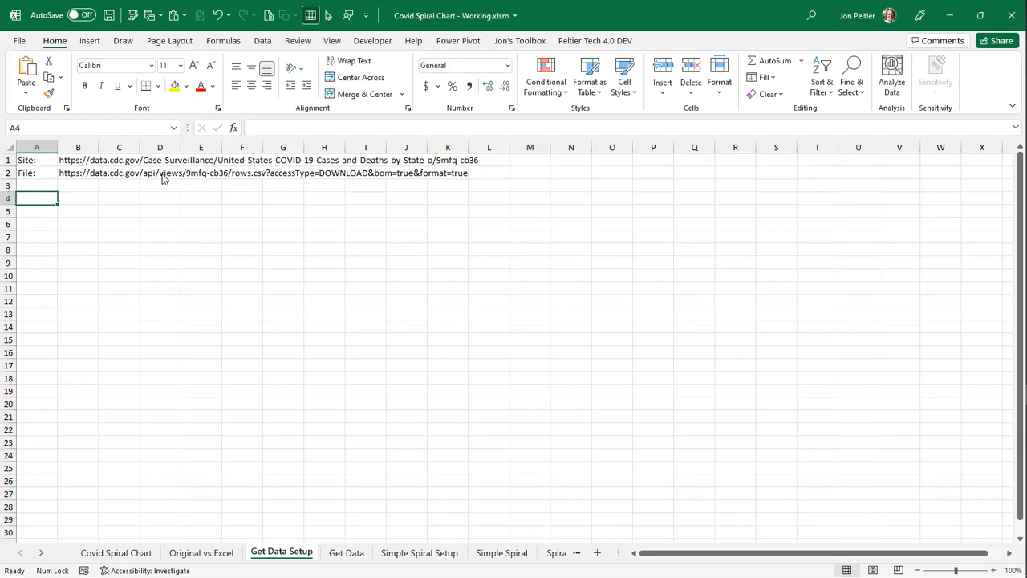
key(alt+Tab)
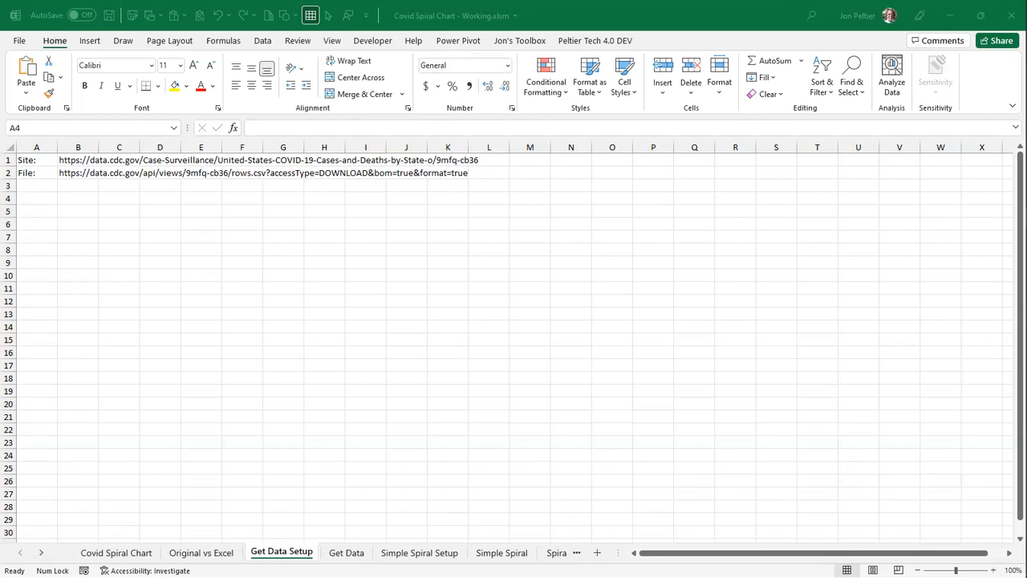
click(46, 198)
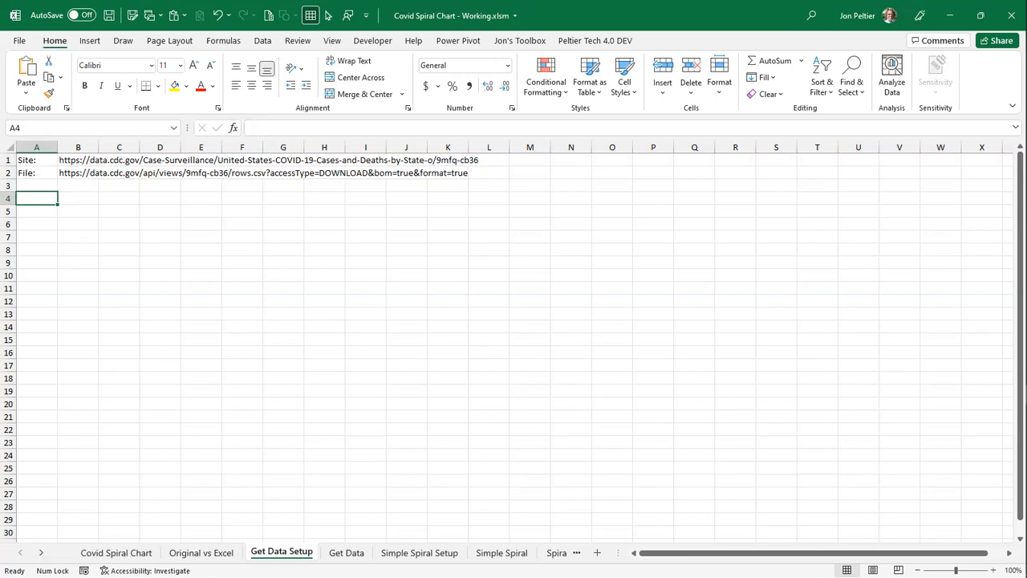
key(alt+Tab)
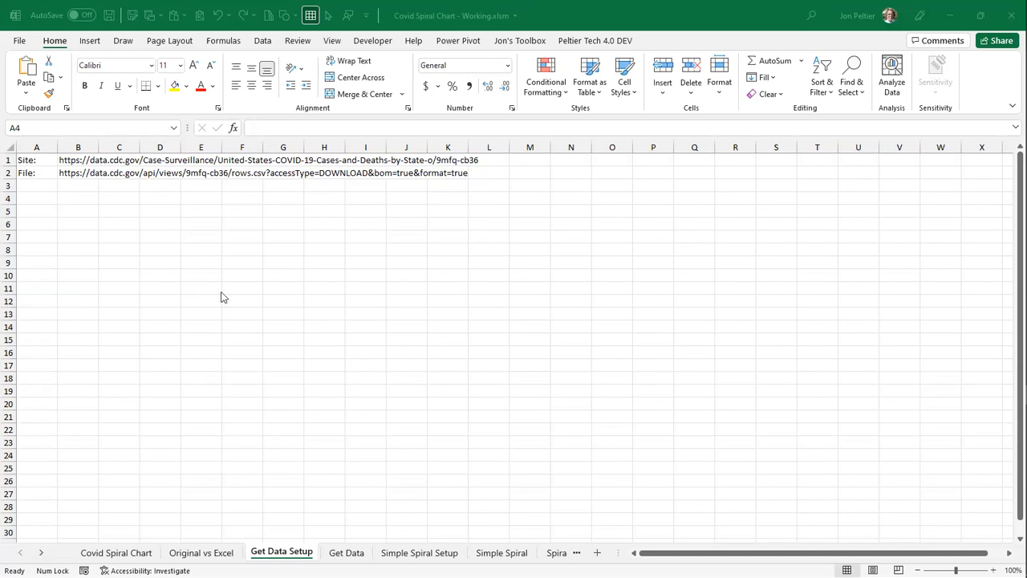
- Copy the CSV file URL from cell B2 and select cell A4 for the data import
click(79, 171)
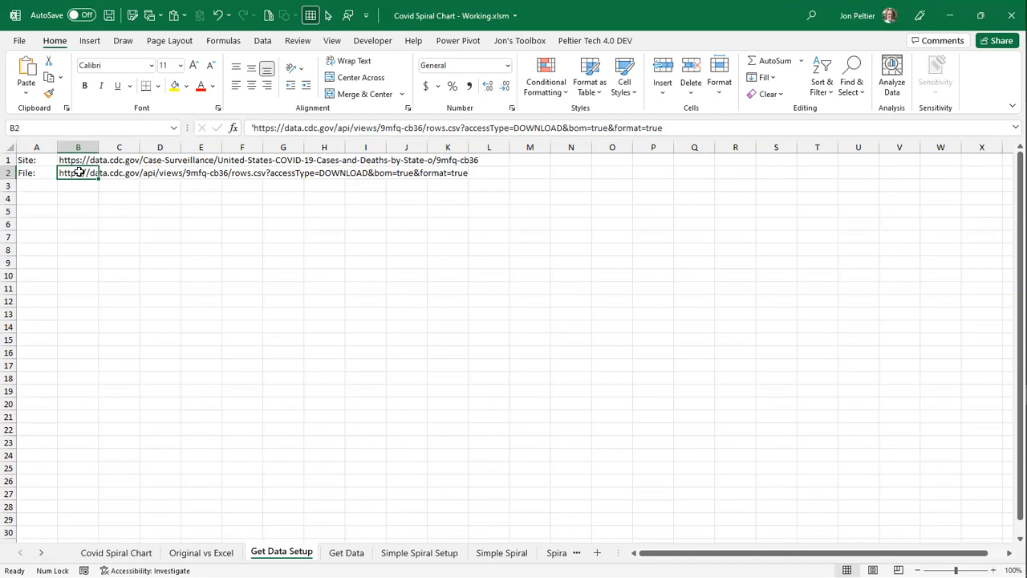
key(ctrl+c)
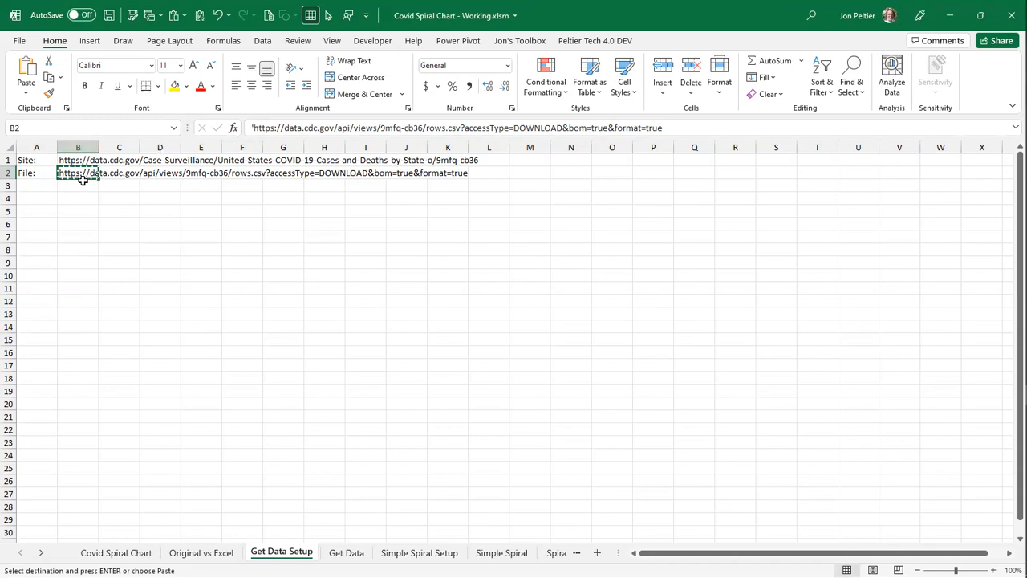
click(53, 199)
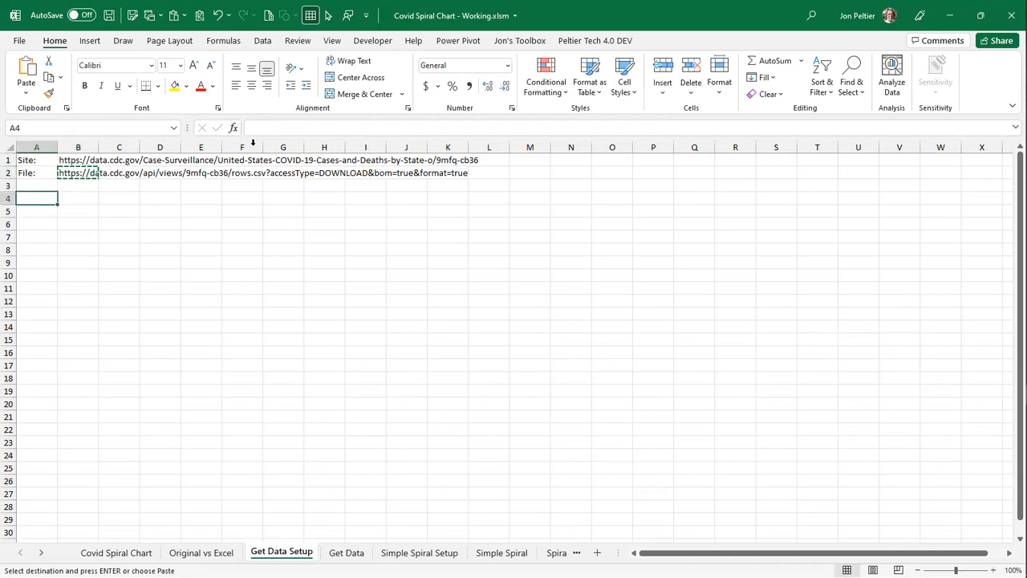
click(263, 41)
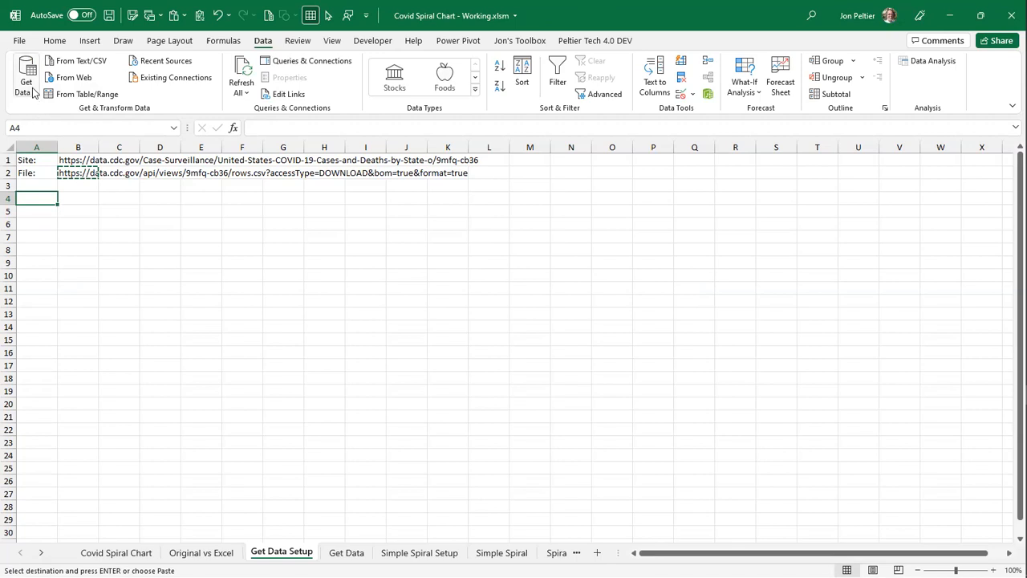
click(34, 93)
mouse_move(68, 126)
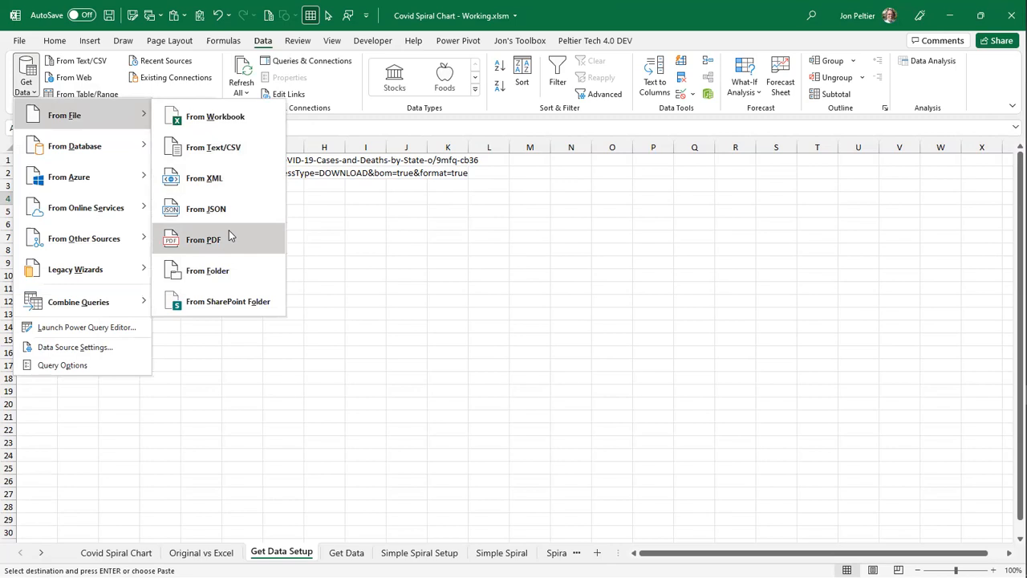
mouse_move(120, 157)
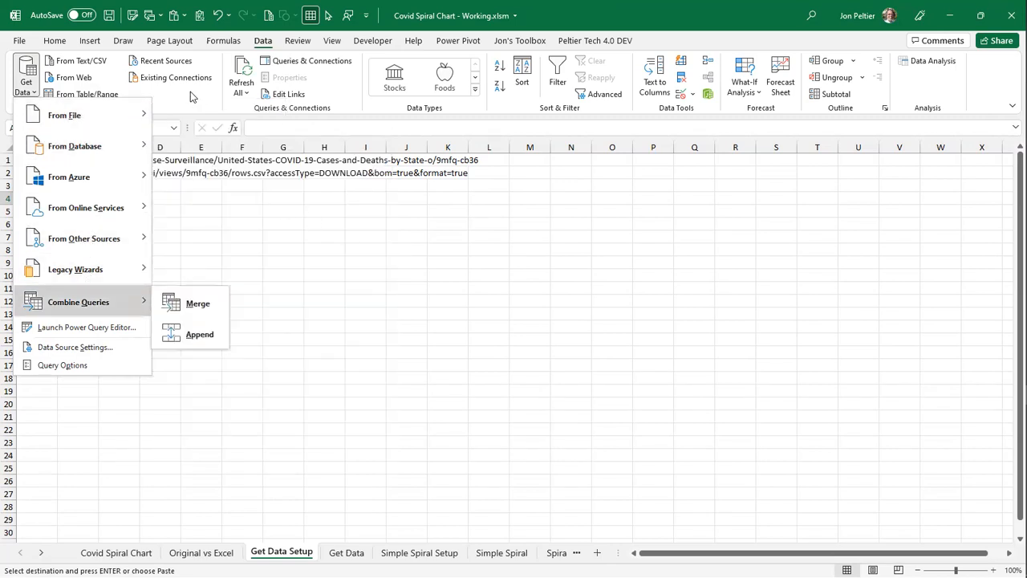
click(112, 96)
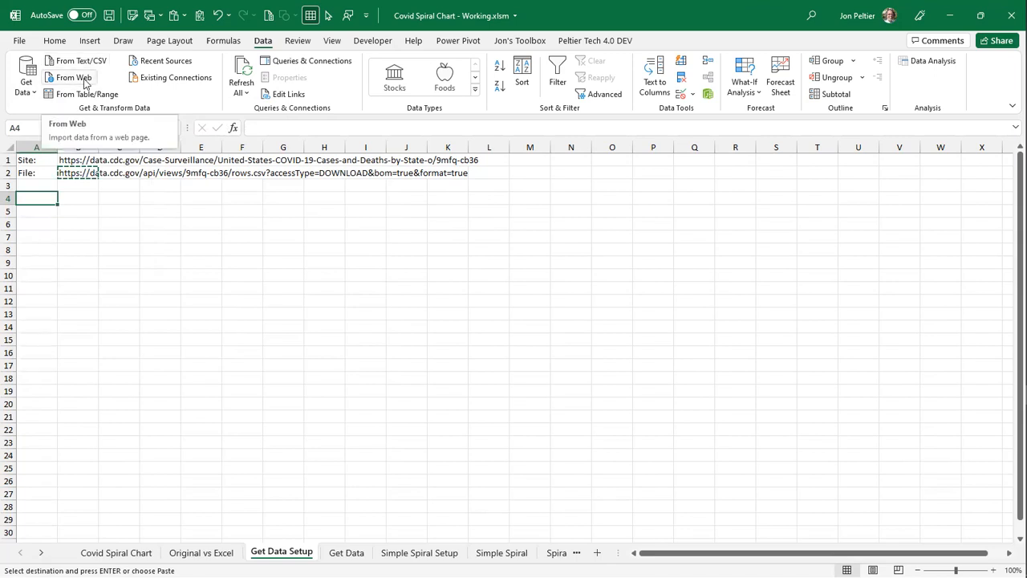
- Import data from the web with the copied CSV URL and open it for transformation in the Power Query Editor
click(83, 78)
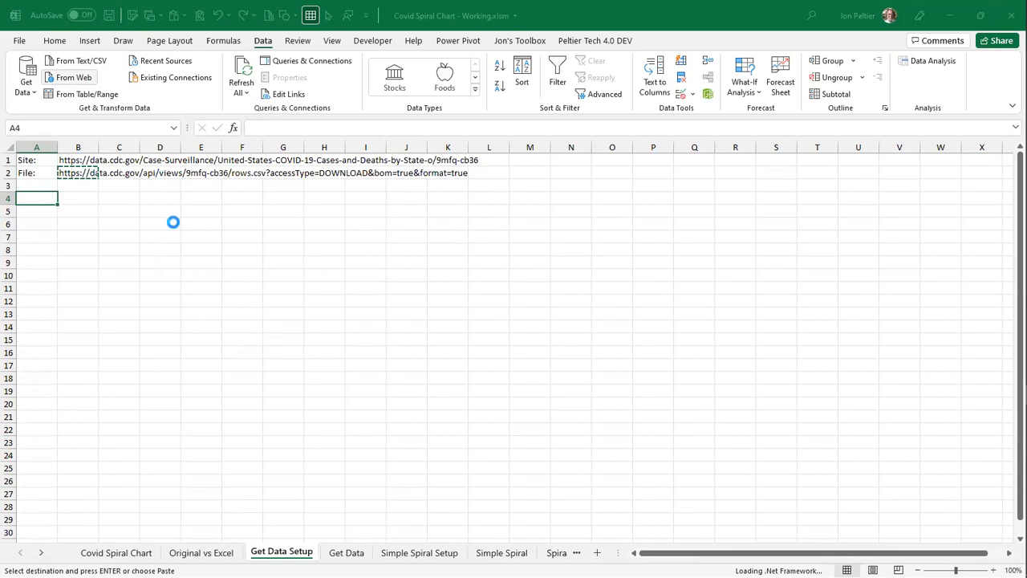
key(ctrl+v)
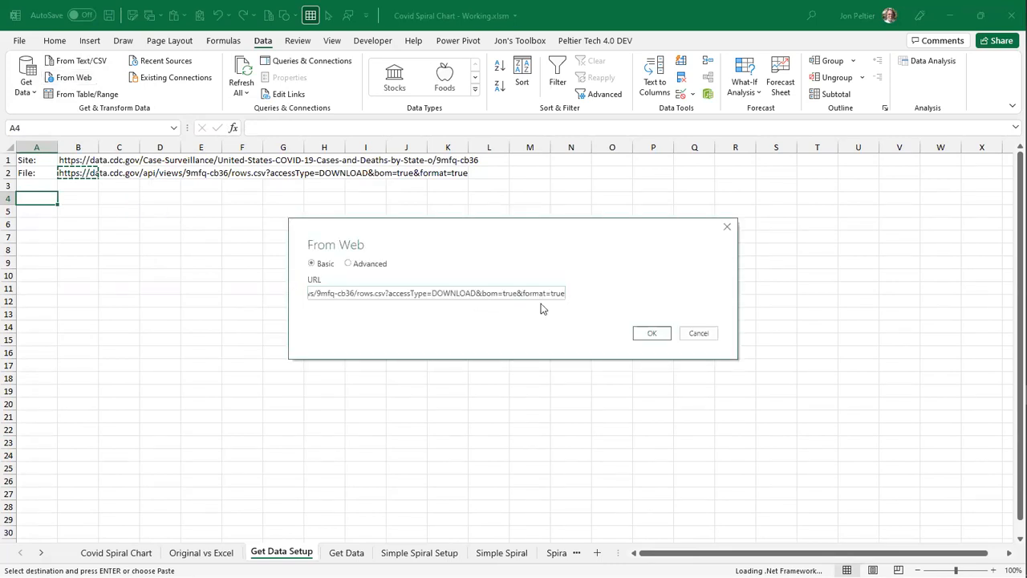
click(647, 333)
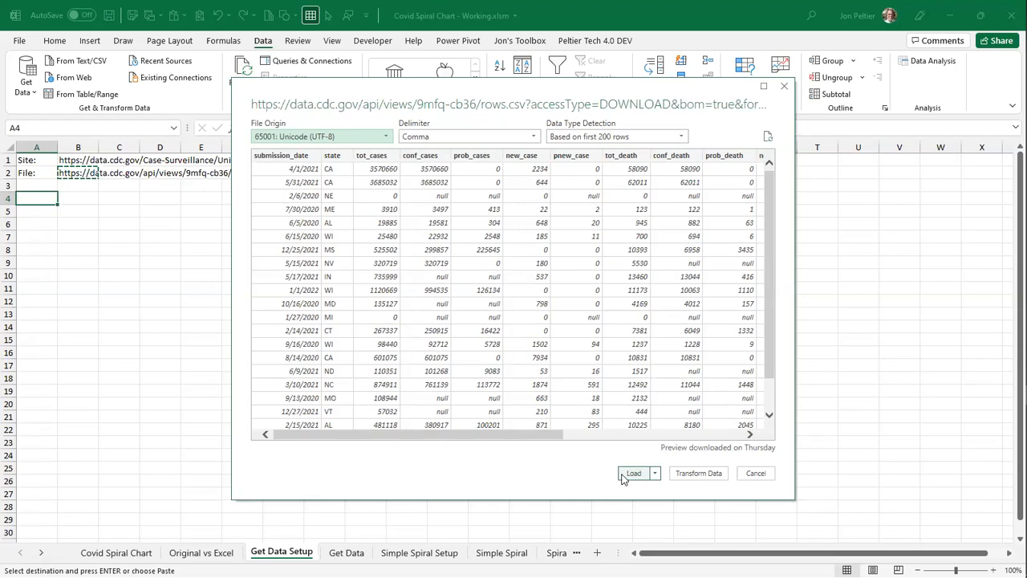
click(695, 477)
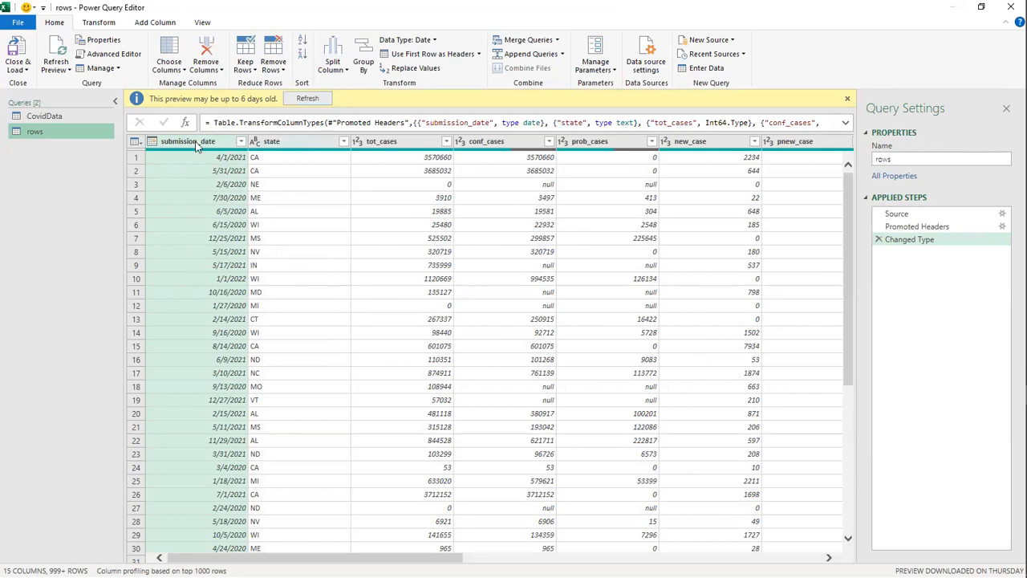
- Keep only the submission_date, state, new_case and new_death columns by removing all other columns
ctrl+click(293, 145)
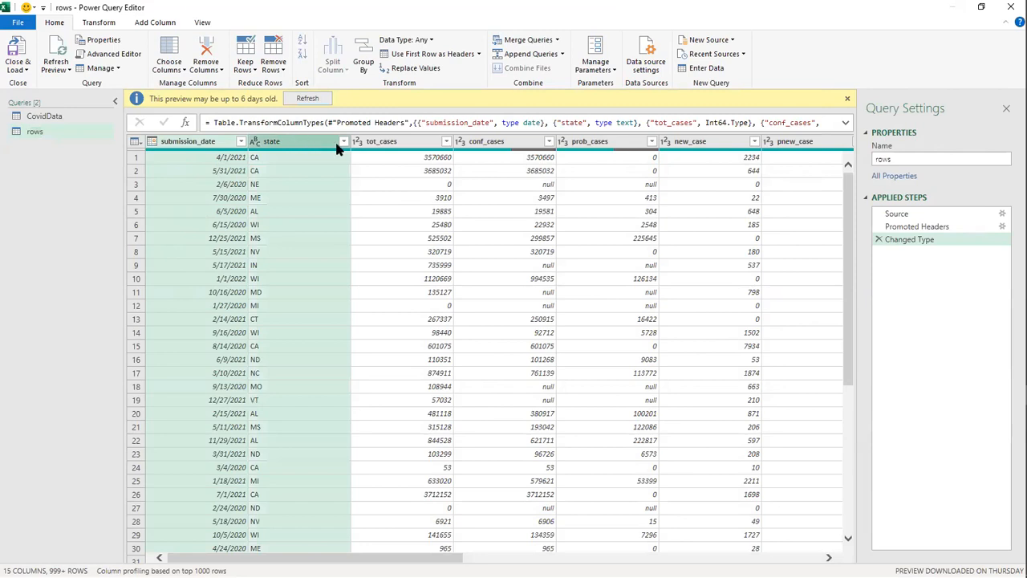
ctrl+click(719, 145)
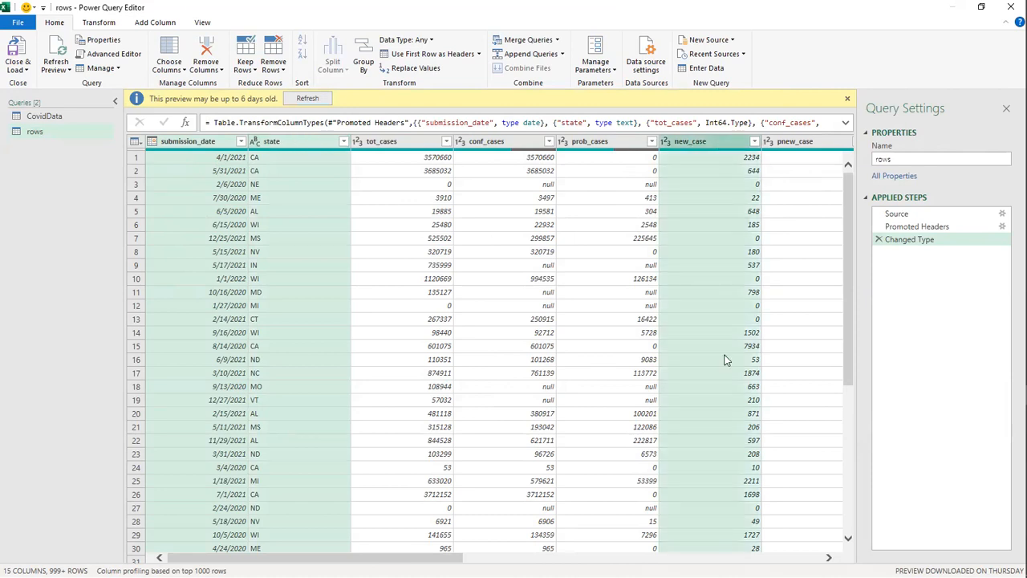
drag(314, 557, 555, 557)
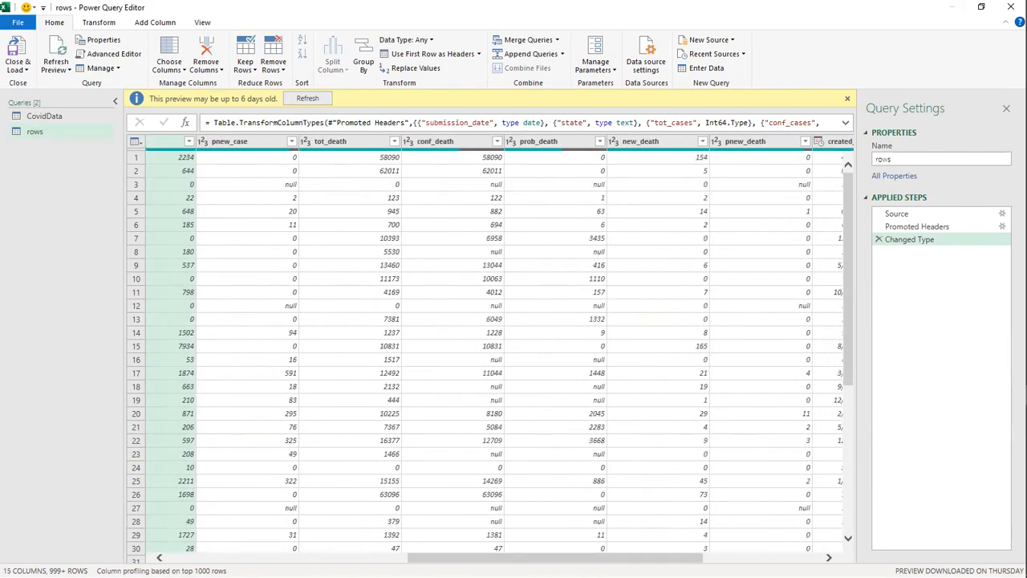
ctrl+click(663, 144)
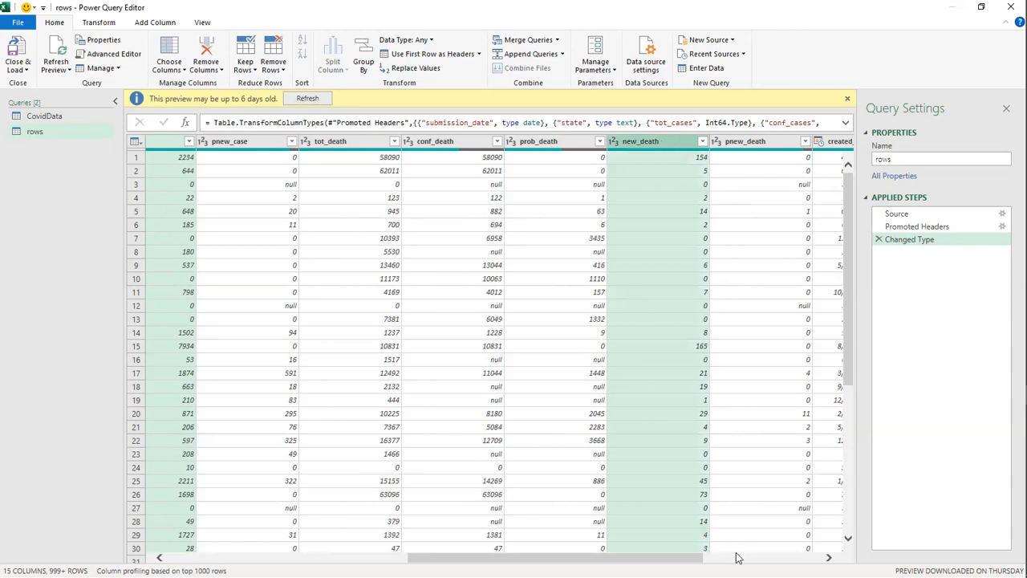
drag(555, 557, 315, 557)
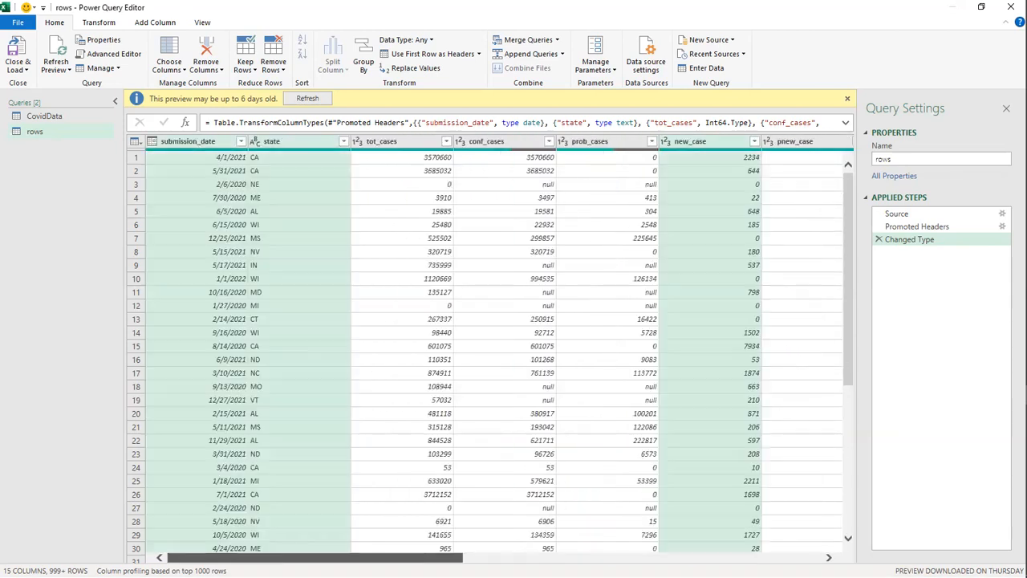
right_click(302, 140)
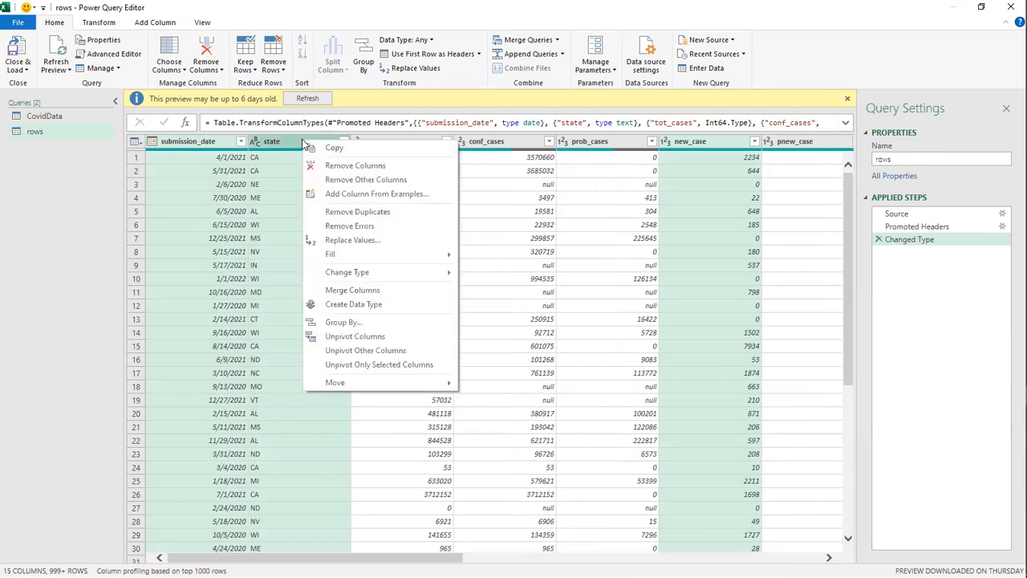
click(332, 179)
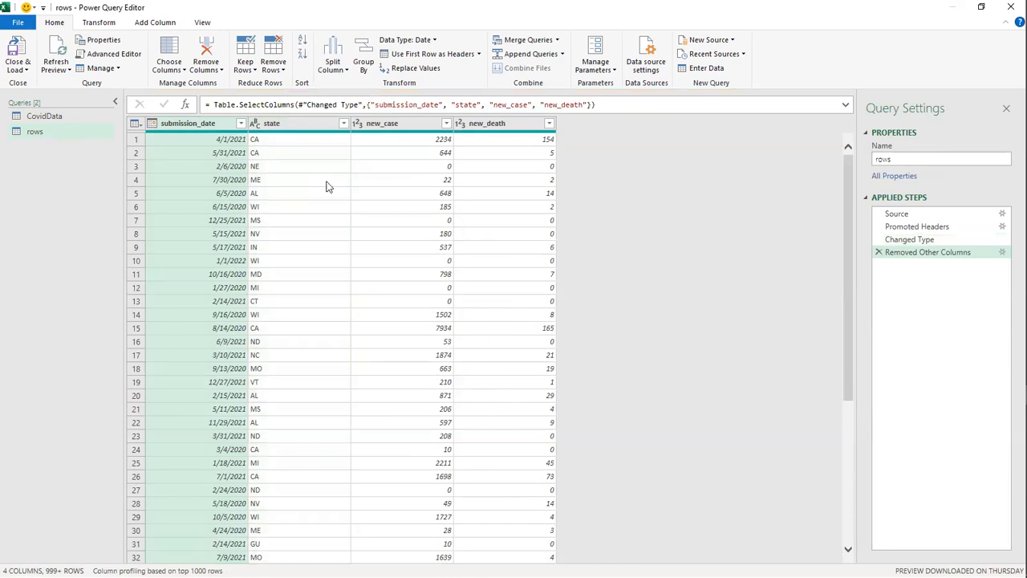
- Rename the submission_date column to date, new_case to cases and new_death to deaths
double_click(203, 124)
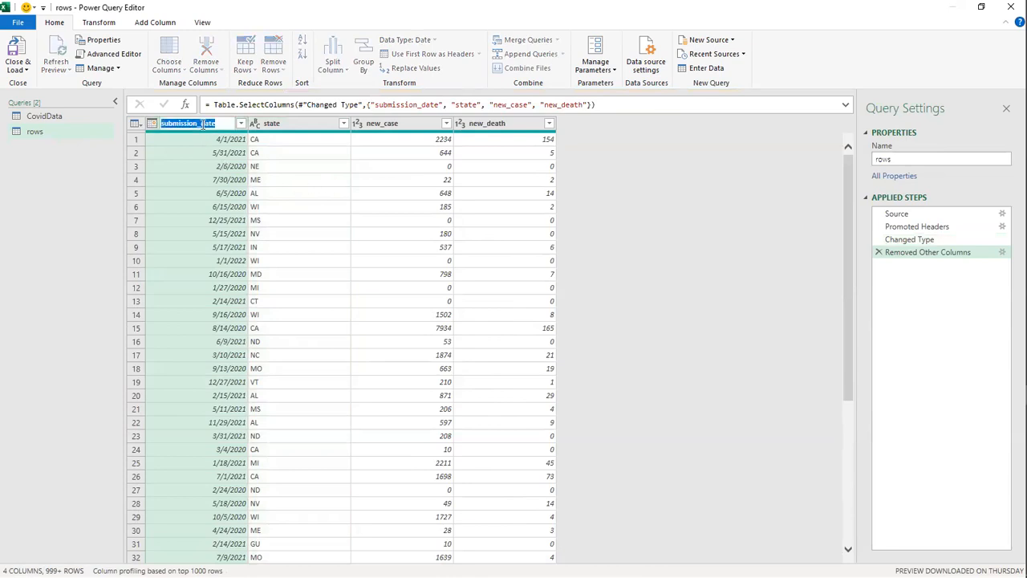
text(date)
key(Return)
double_click(374, 124)
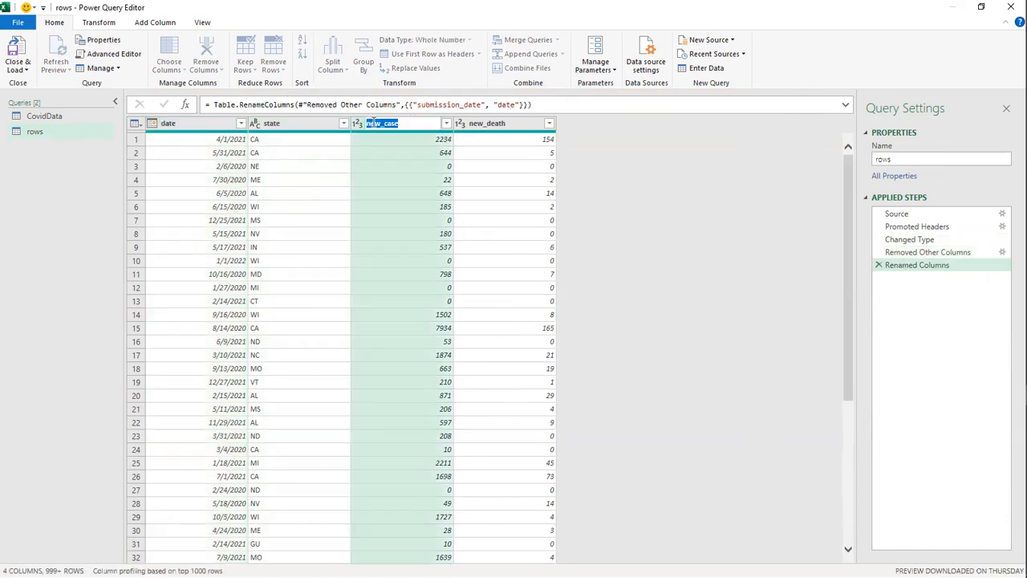
text(cases)
key(Return)
double_click(490, 125)
text(deaths)
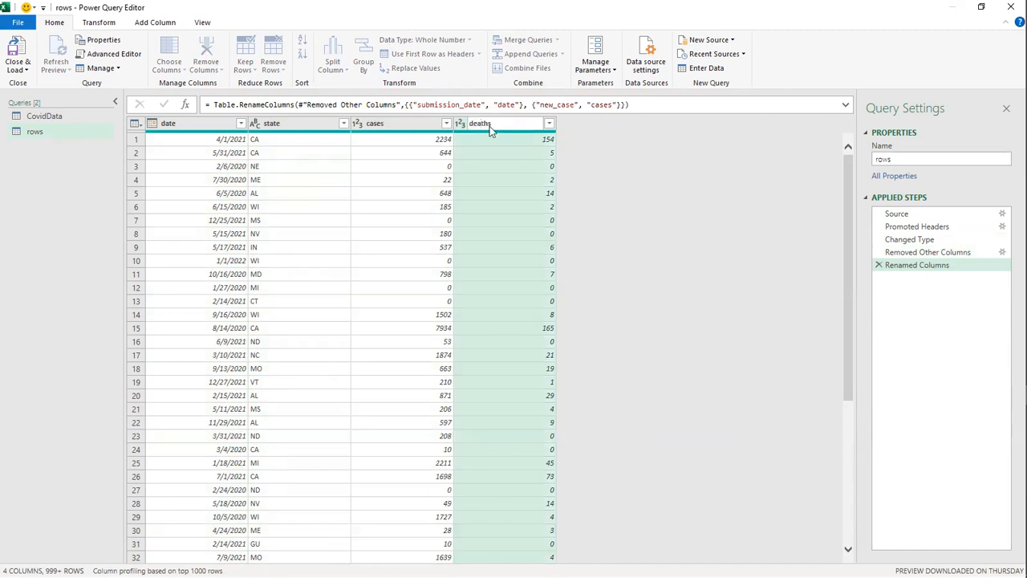
key(Return)
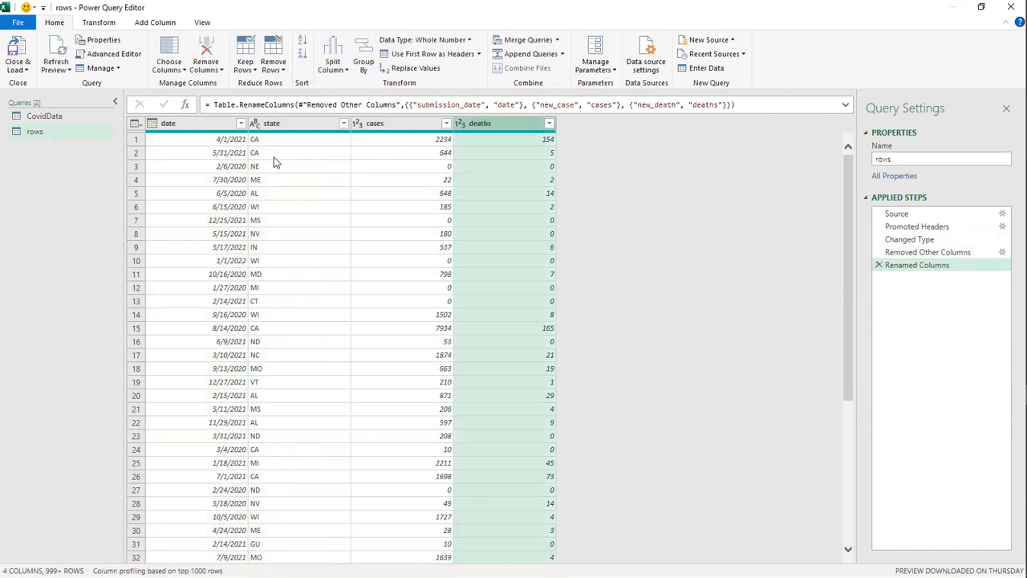
- Sort the query rows ascending by date and, within each date, ascending by state
click(241, 124)
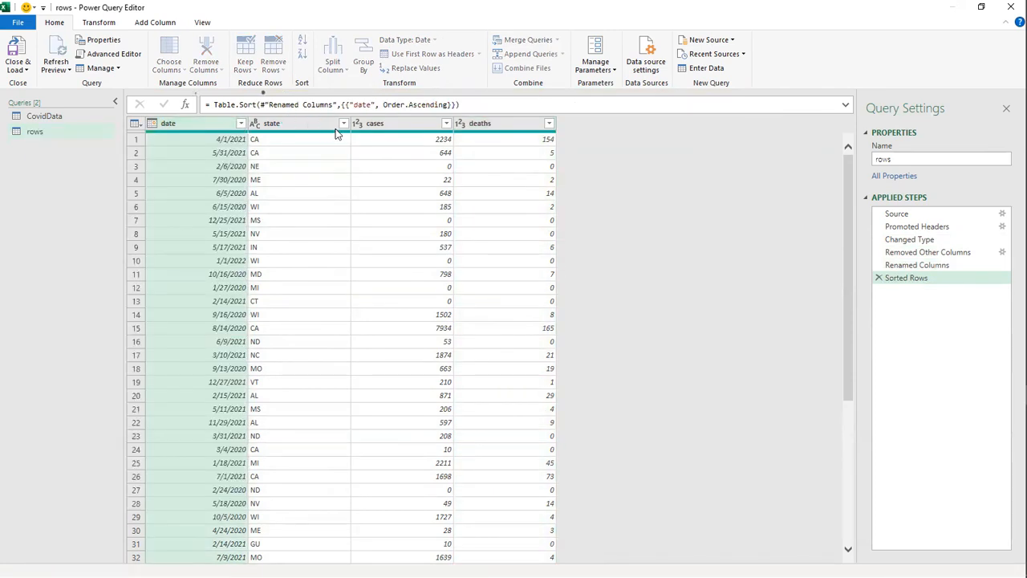
click(343, 124)
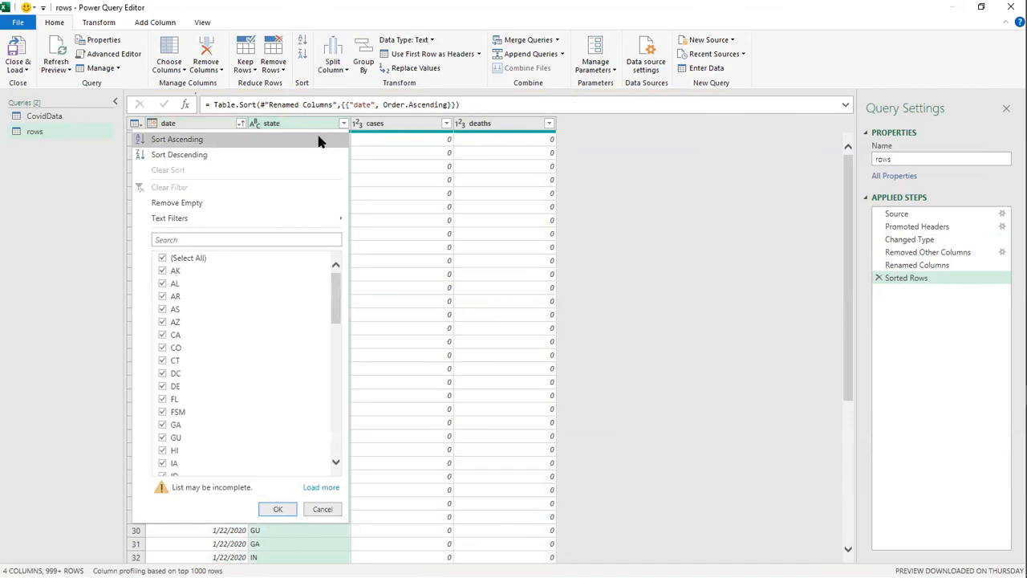
click(319, 140)
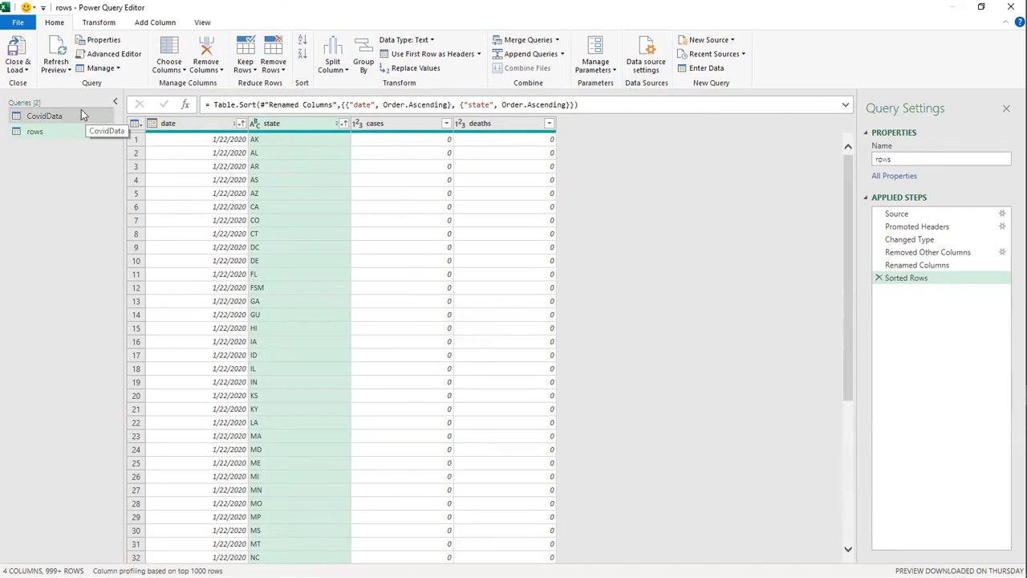
- Close the query editor and load the query as a table into the existing worksheet at cell A4
click(28, 71)
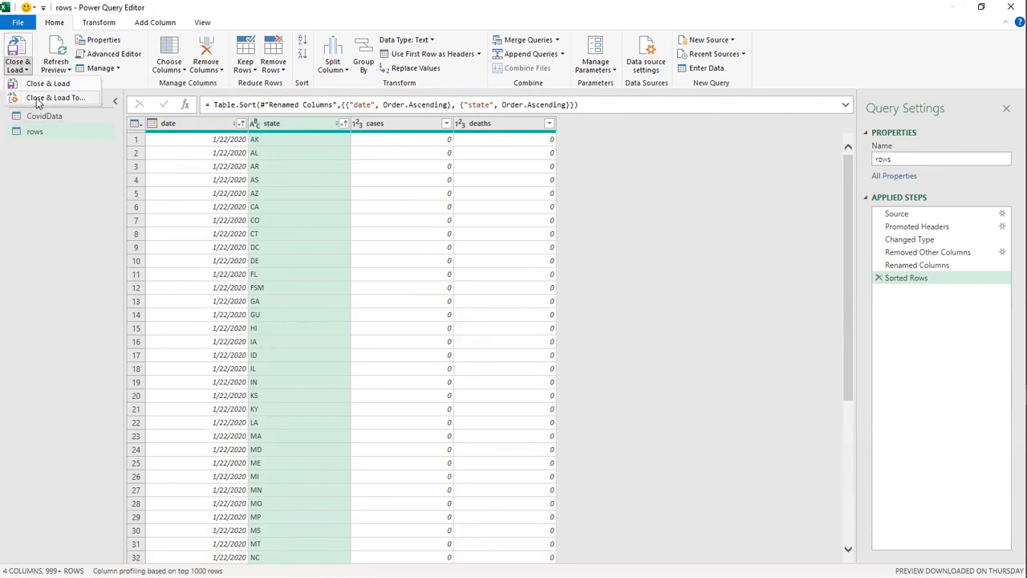
click(36, 98)
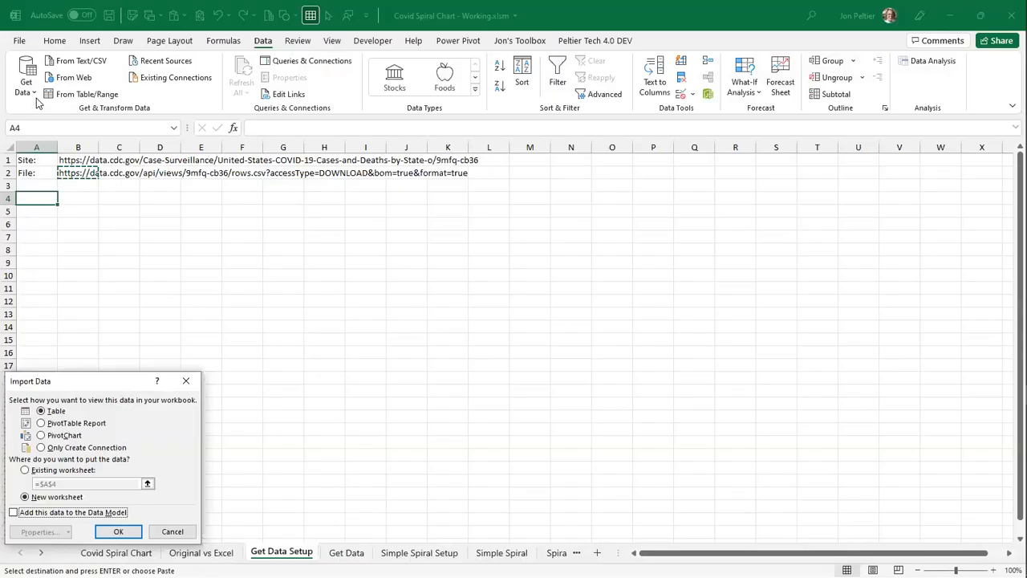
click(62, 471)
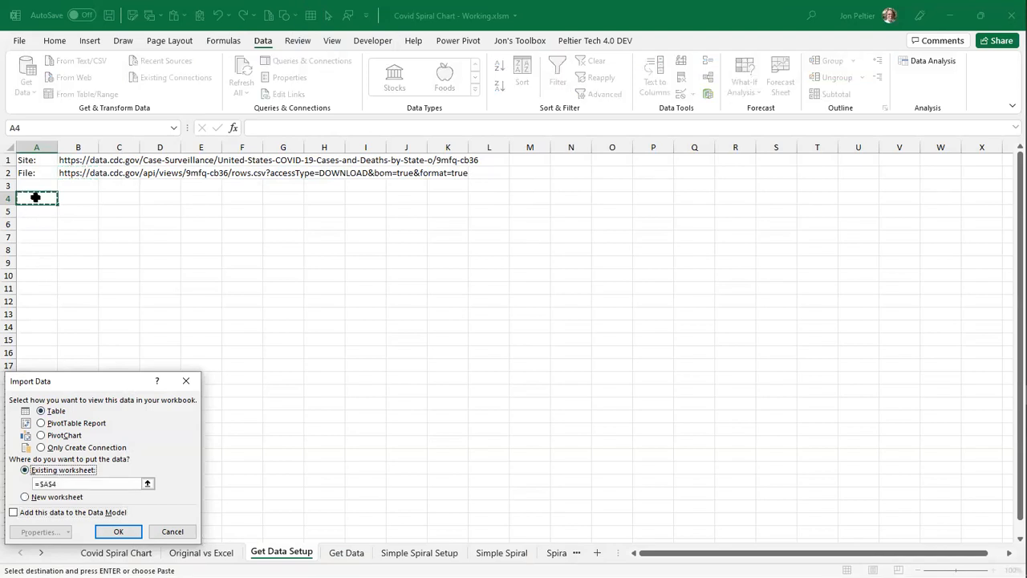
key(Return)
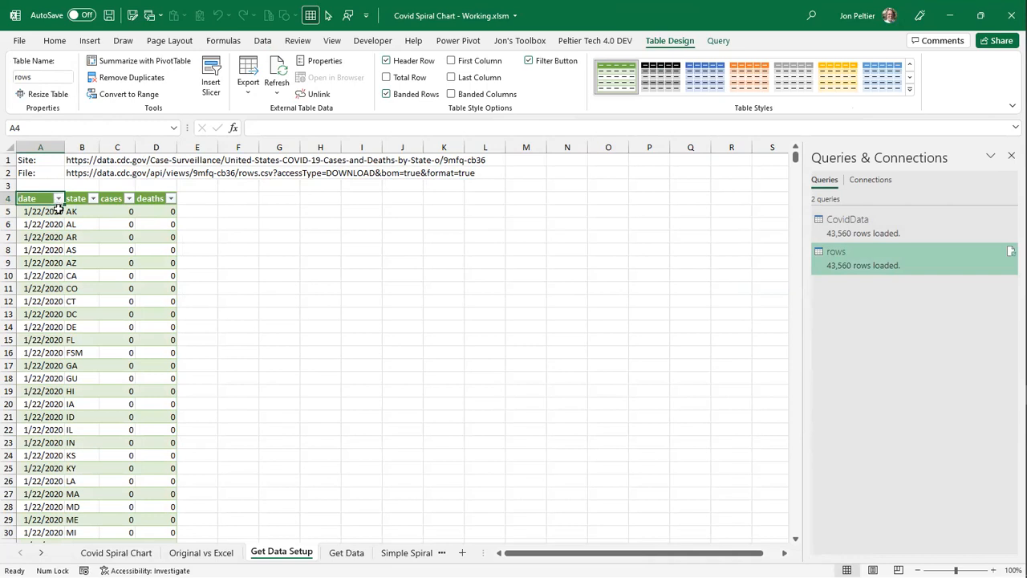
key(ctrl+Down)
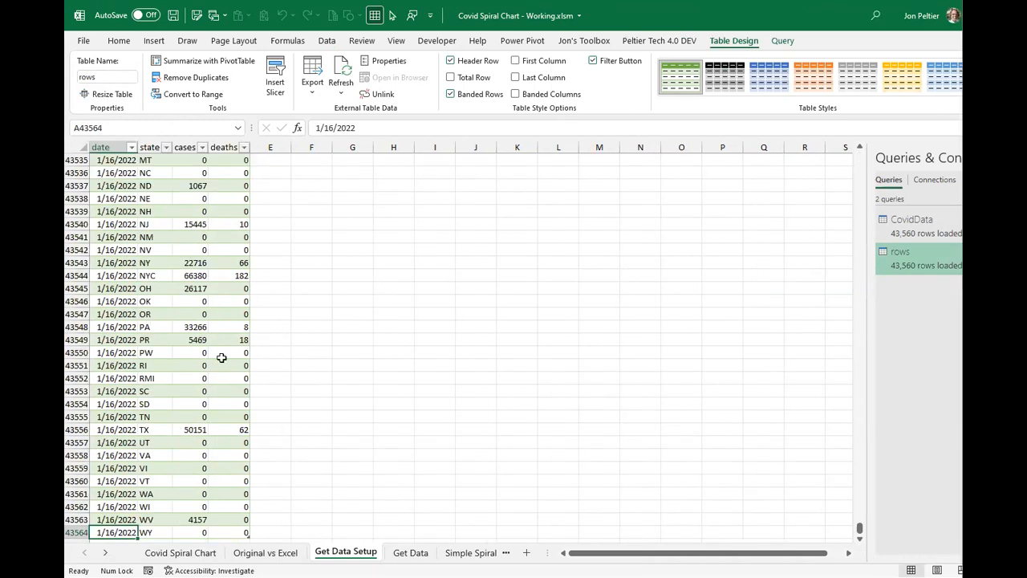
key(ctrl+Home)
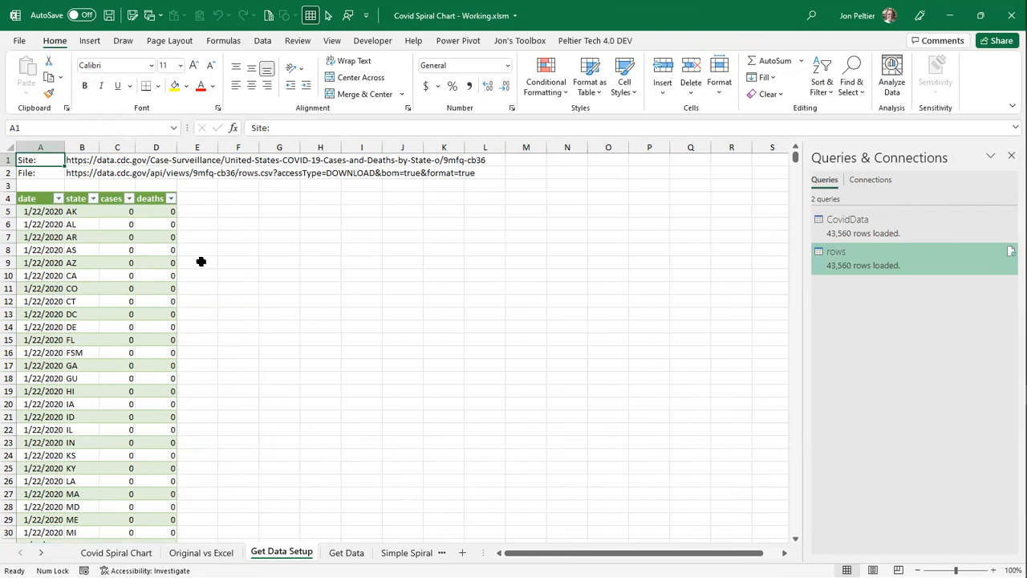
- Enter the headers date in F4 and cases in G4 beside the imported table
click(231, 201)
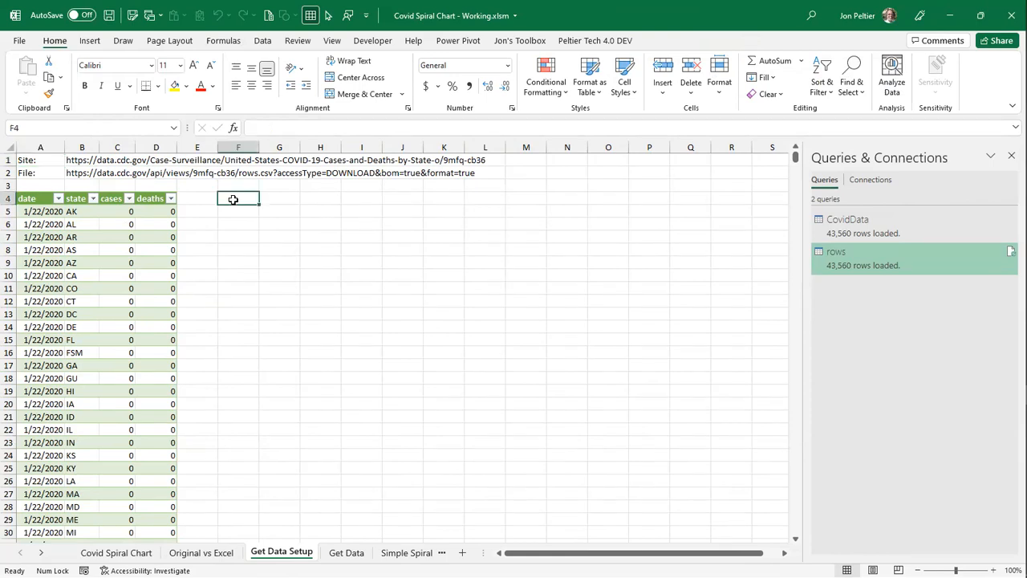
text(date)
key(Tab)
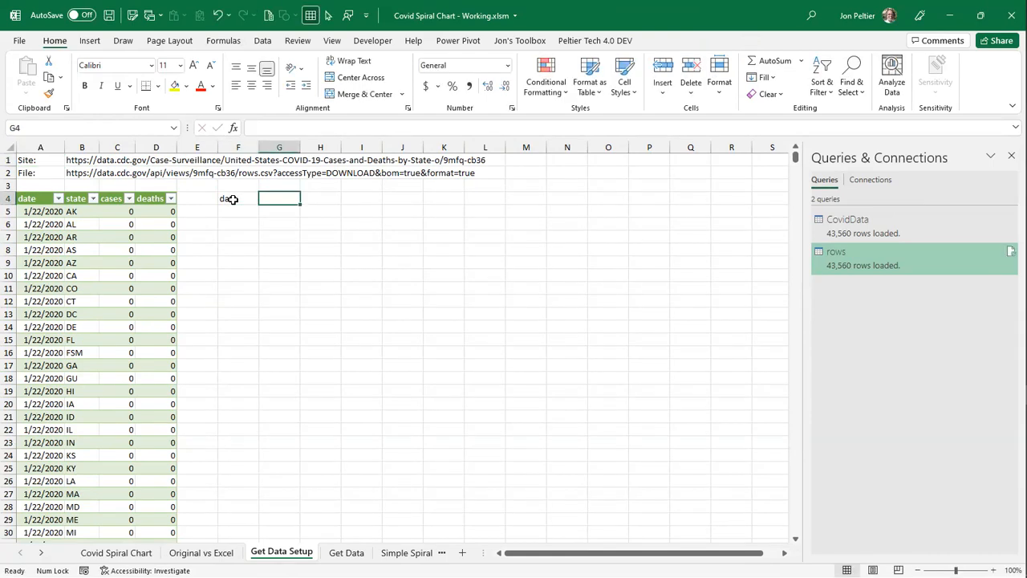
text(cases)
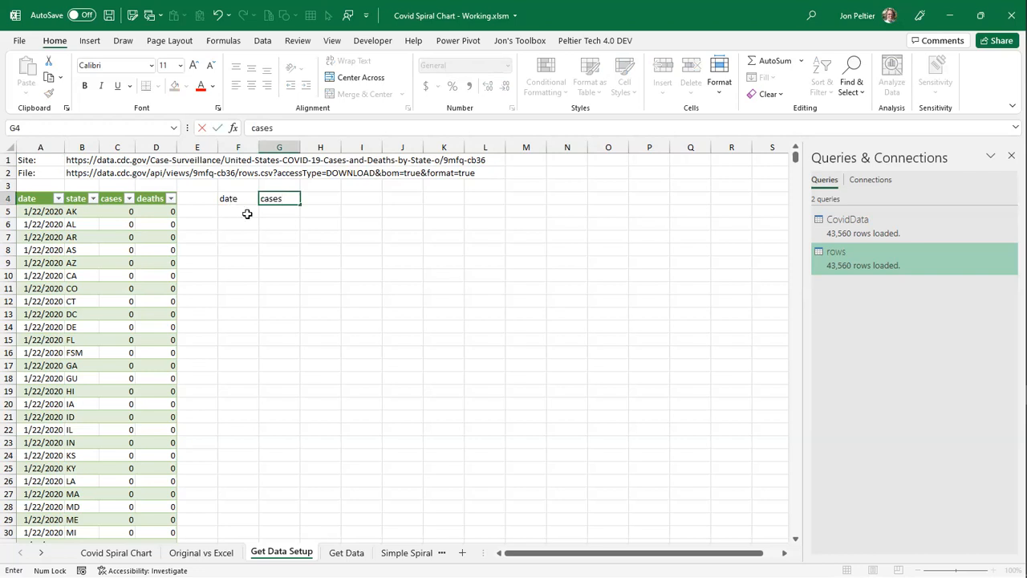
- Enter =UNIQUE(rows[date]) in F5 to list each date from the imported table once
click(246, 213)
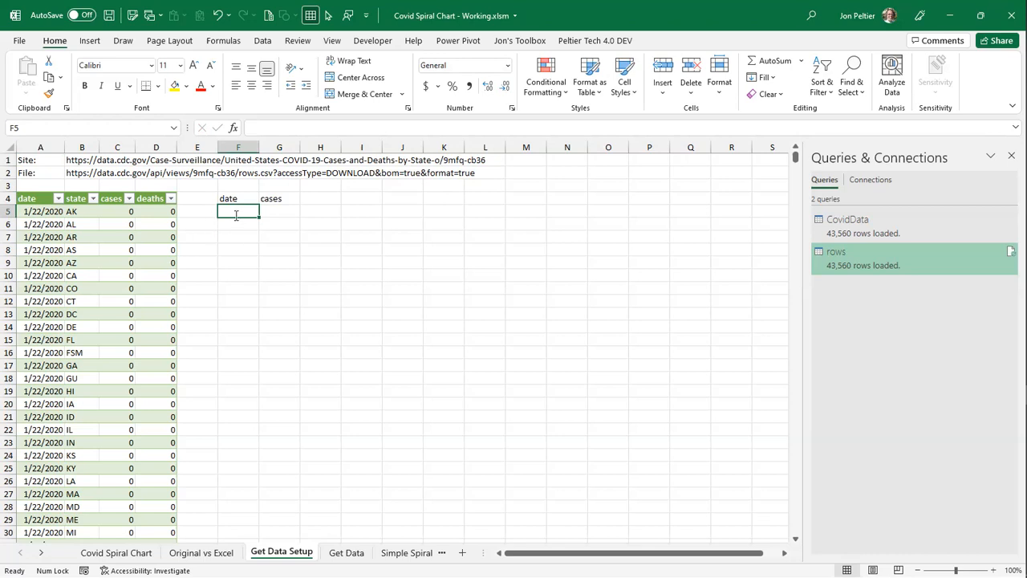
text(=)
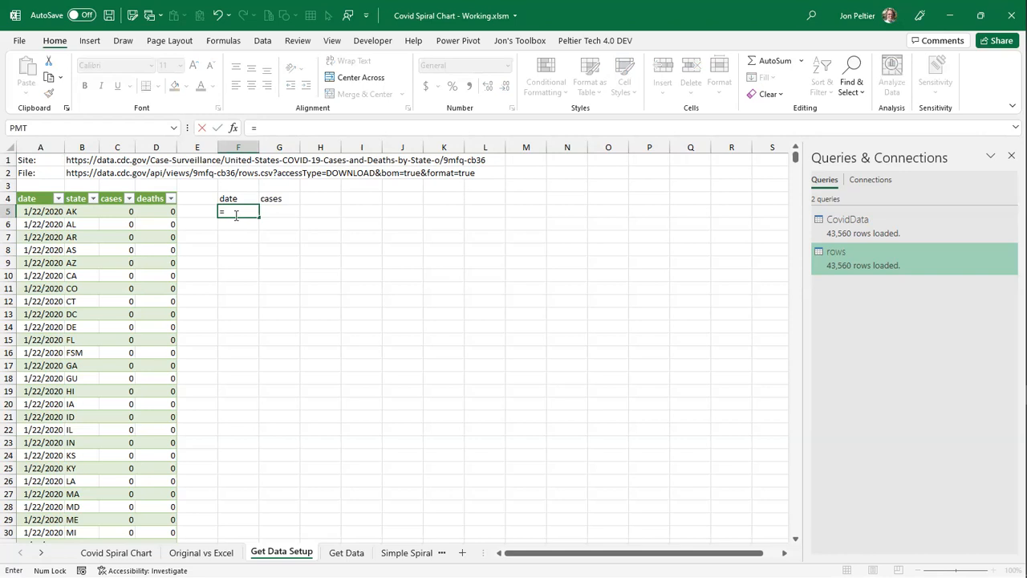
text(unique()
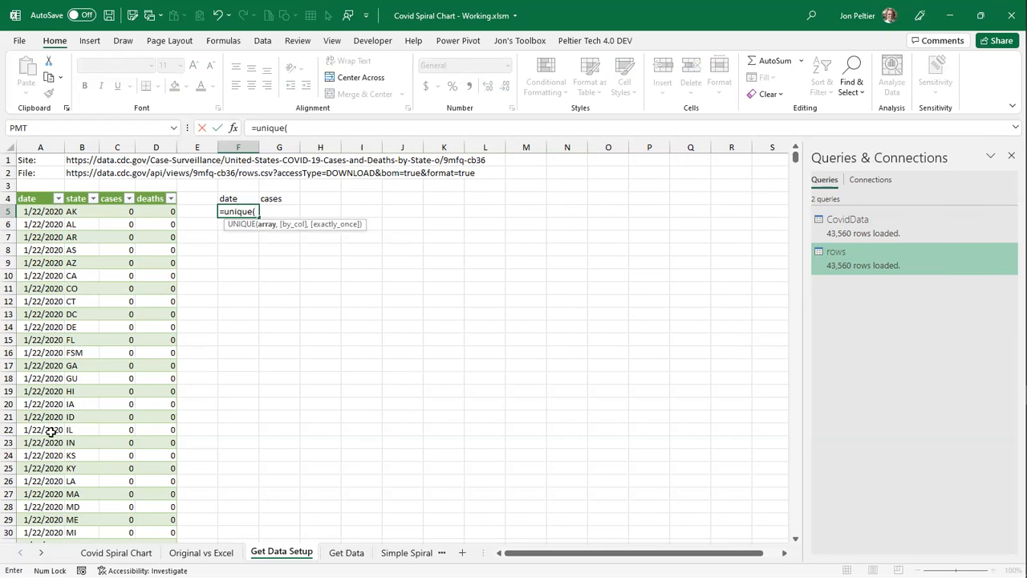
click(37, 192)
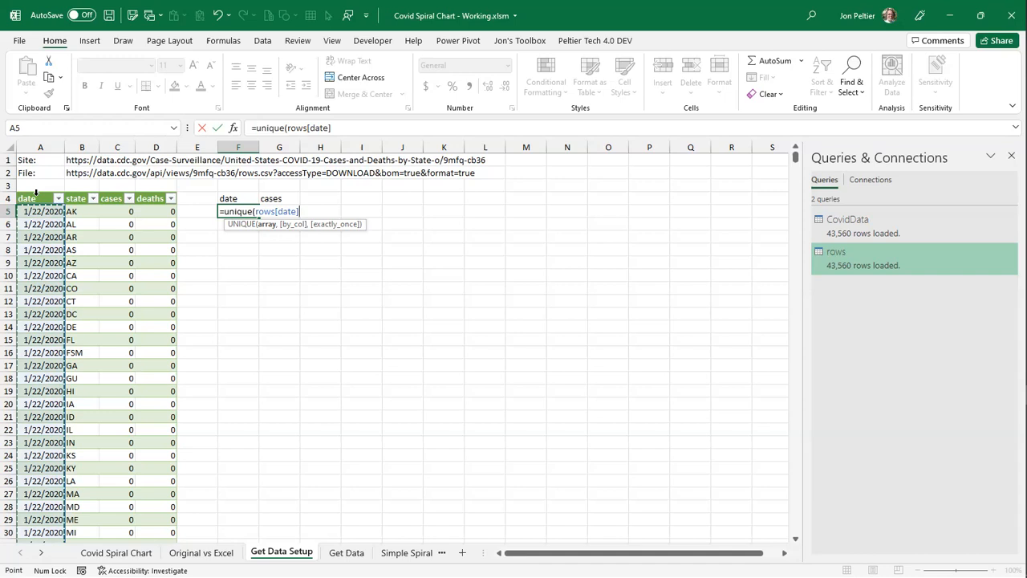
key(Return)
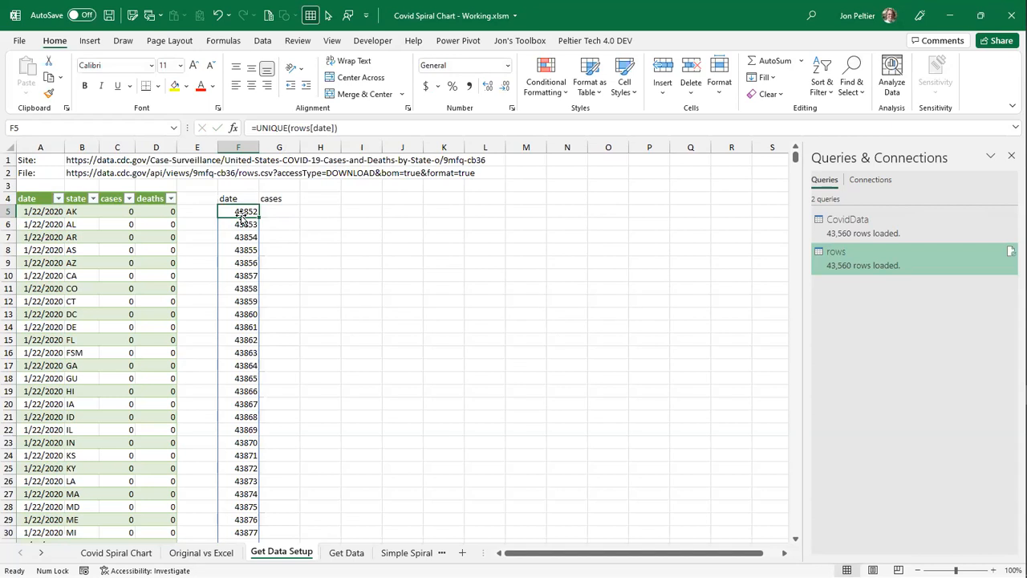
- Format the whole spilled list of unique dates in column F as short dates
key(ctrl+shift+Down)
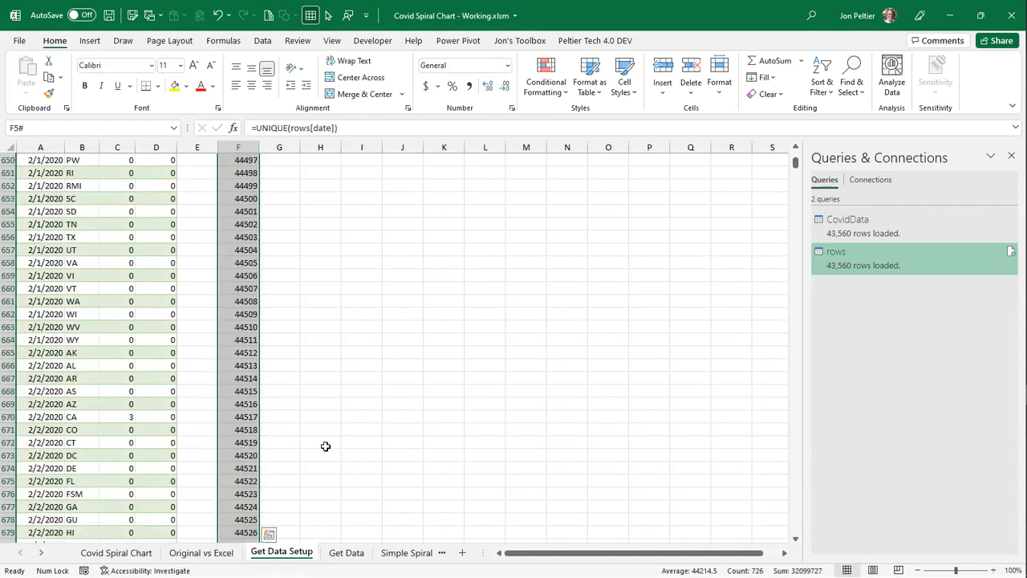
scroll(326, 446, up, 20)
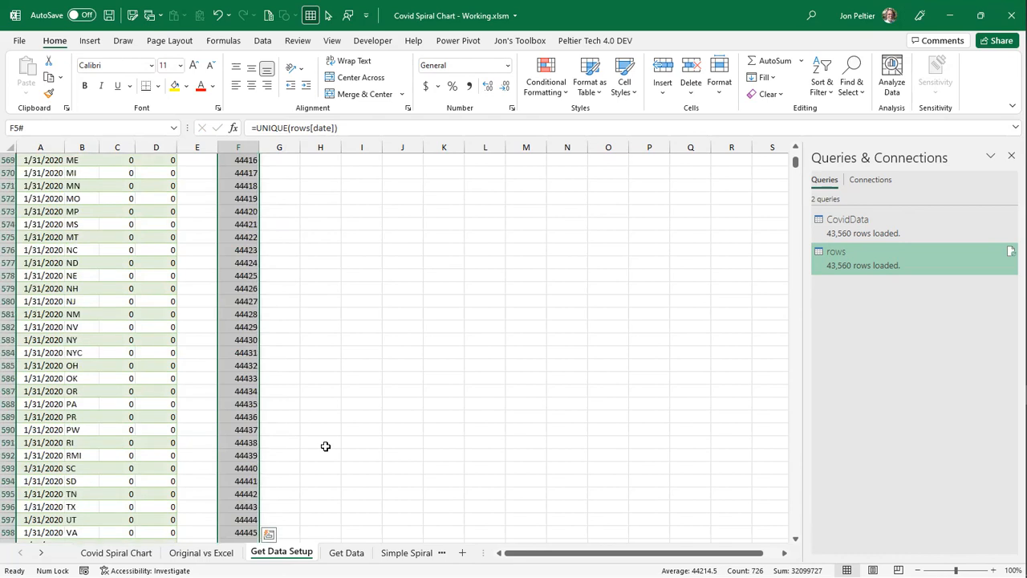
scroll(326, 446, down, 20)
key(ctrl+period)
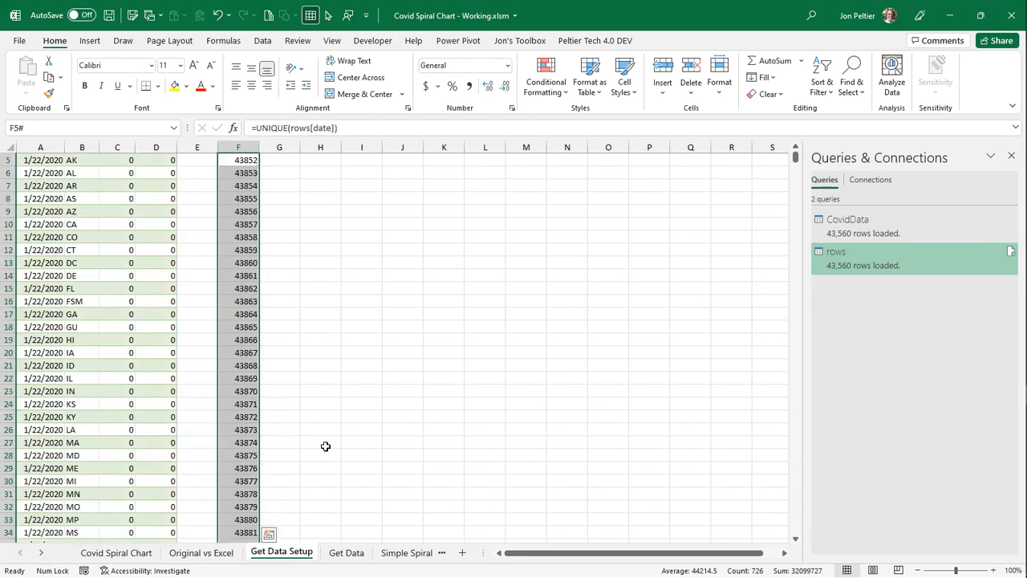
scroll(325, 446, up, 2)
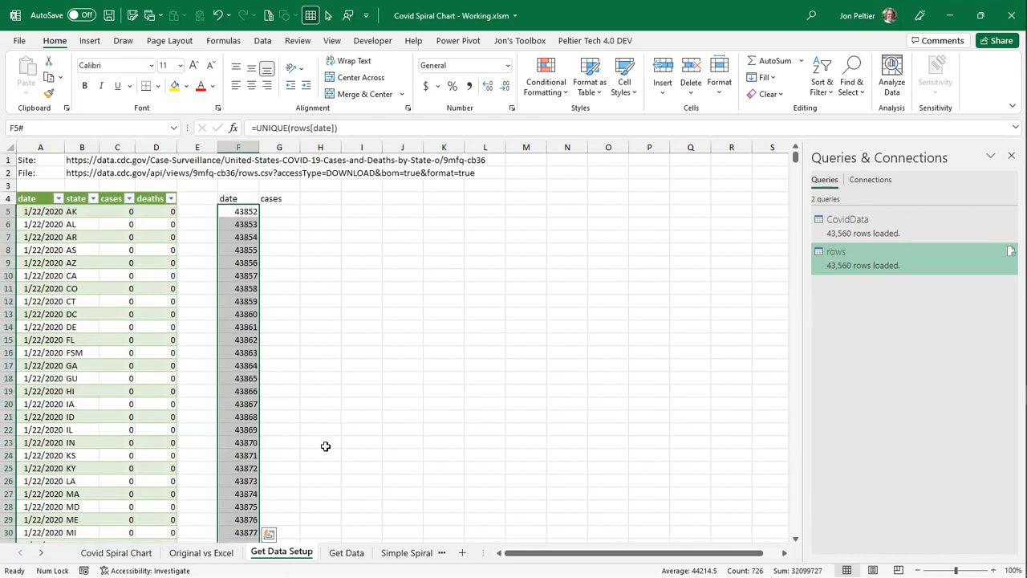
click(506, 66)
click(497, 214)
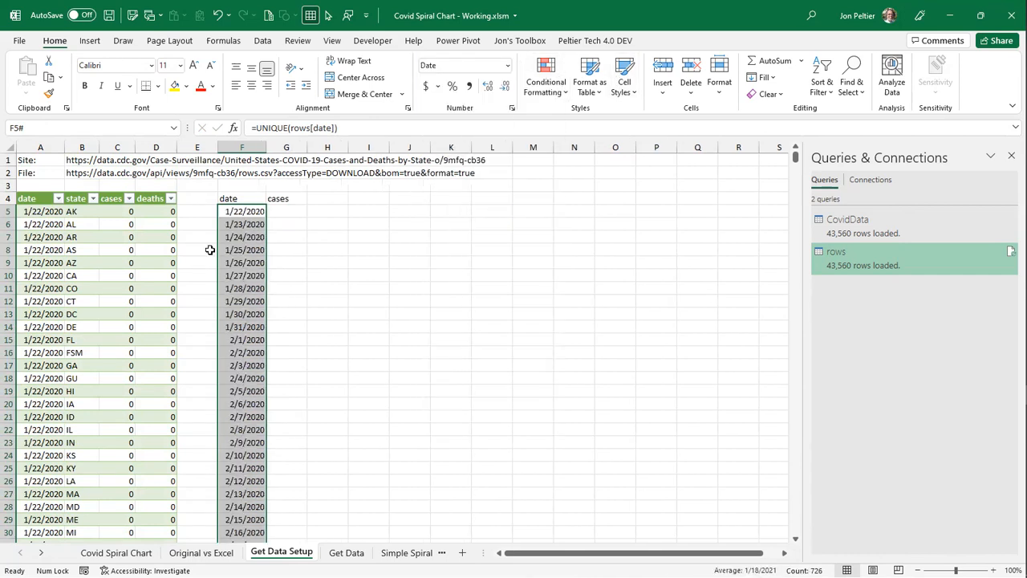
- Enter =SUMIFS(rows[cases],rows[date],F5) in G5 to total the cases for the date in F5
click(292, 210)
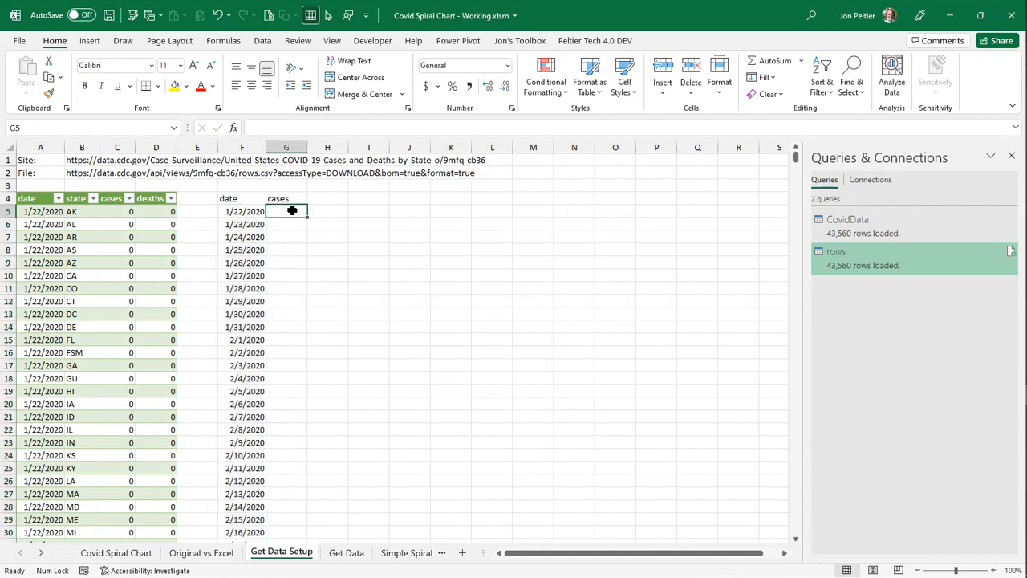
text(=)
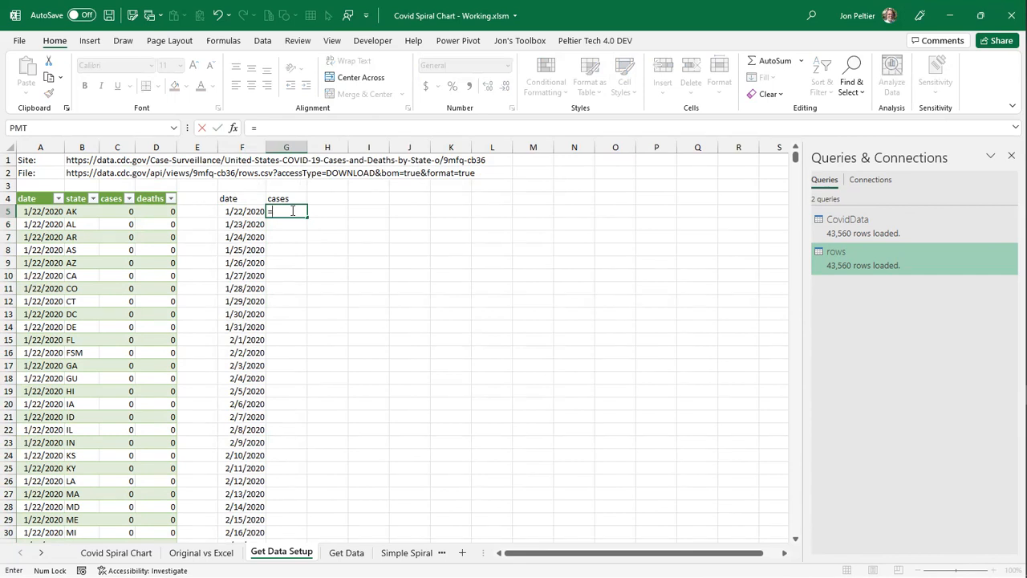
text(sumifs)
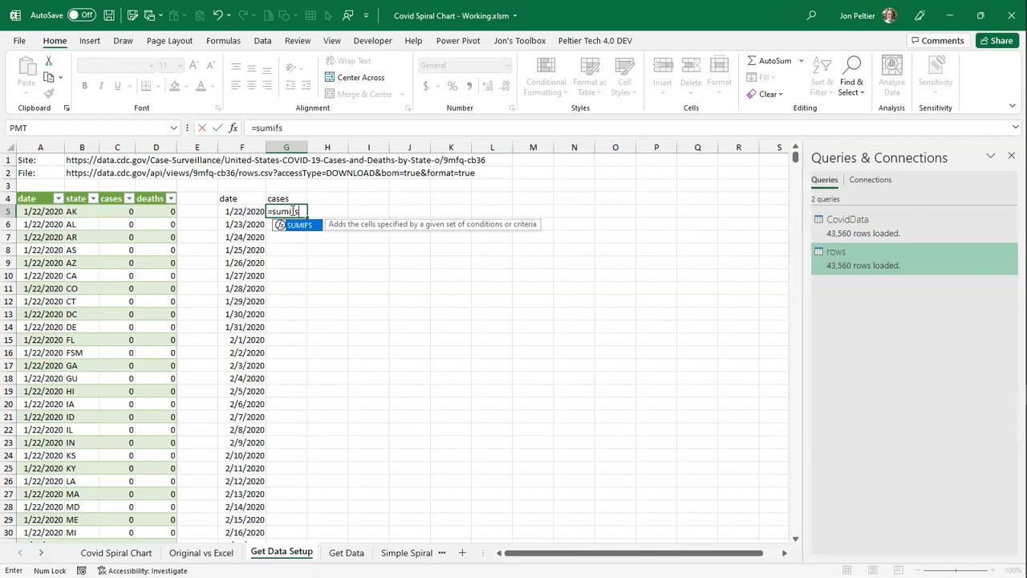
text(()
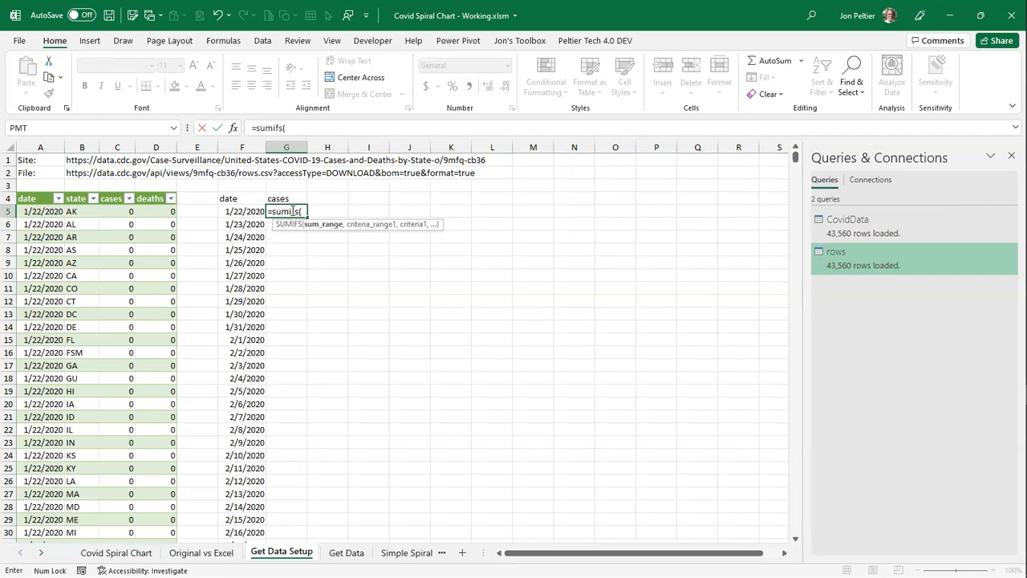
click(109, 193)
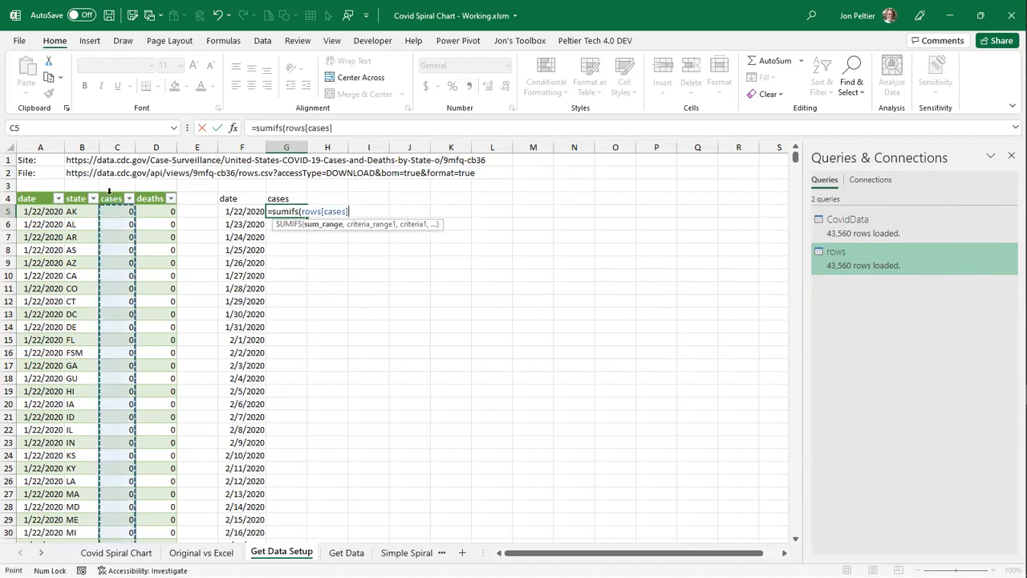
text(,)
click(32, 192)
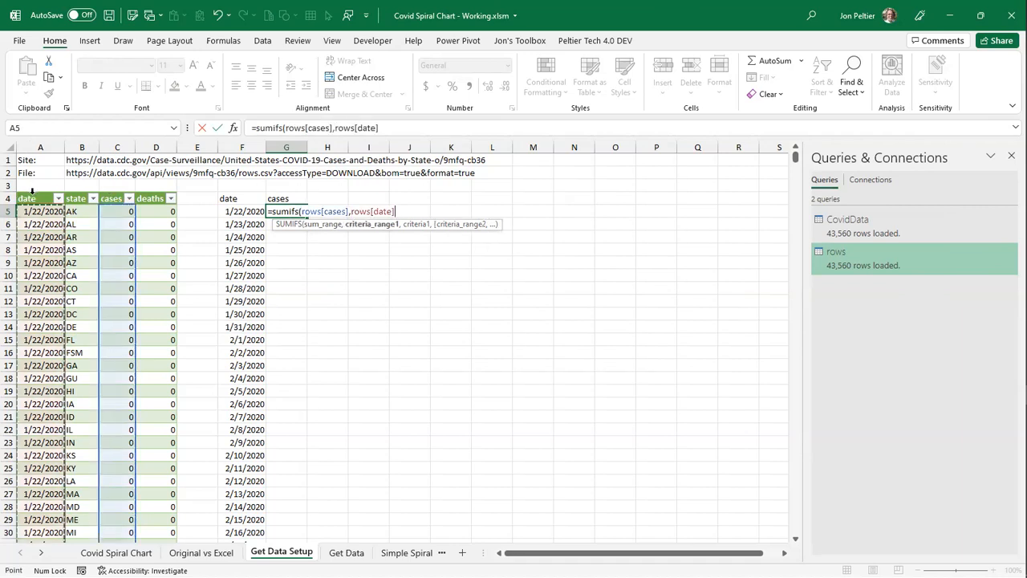
text(,)
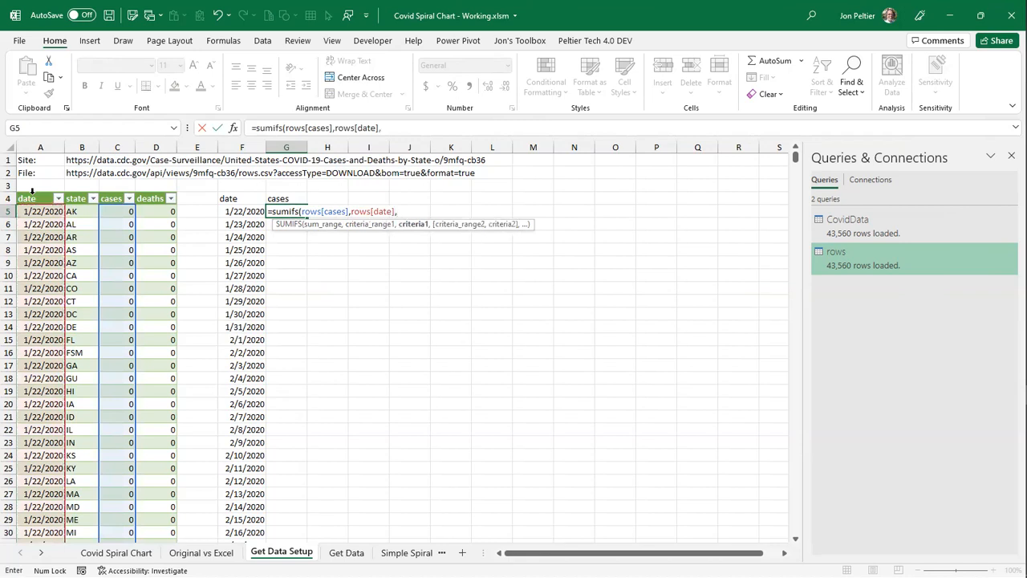
click(232, 210)
text())
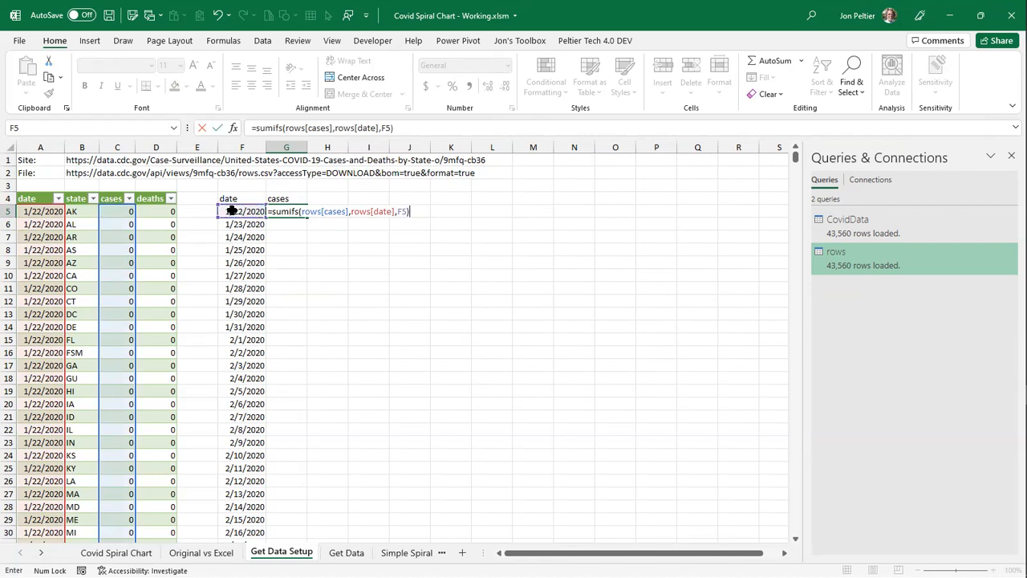
key(ctrl+Return)
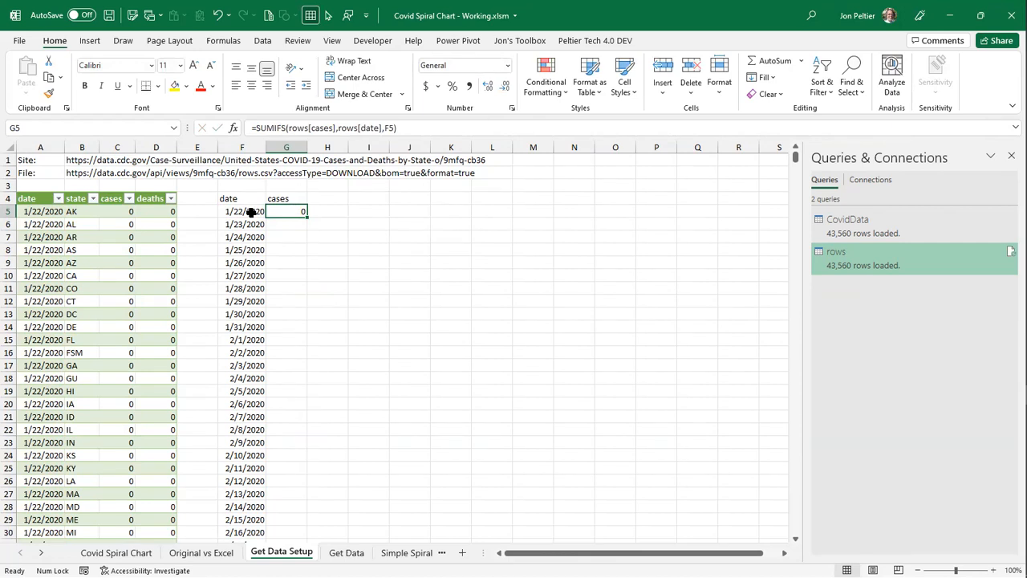
- Change the criterion in the G5 SUMIFS formula to F5# so that it spills for every unique date
click(251, 211)
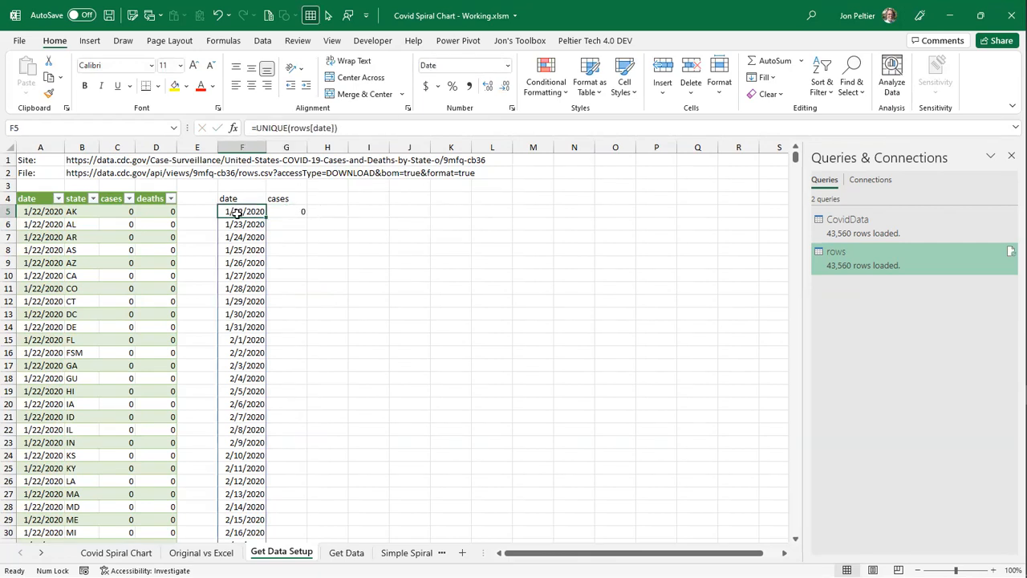
click(295, 209)
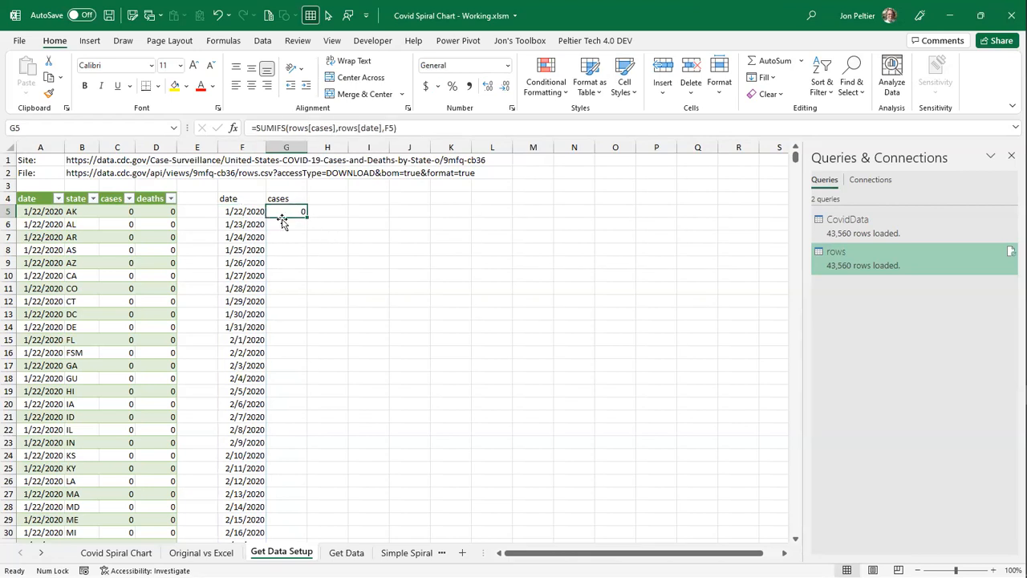
click(249, 216)
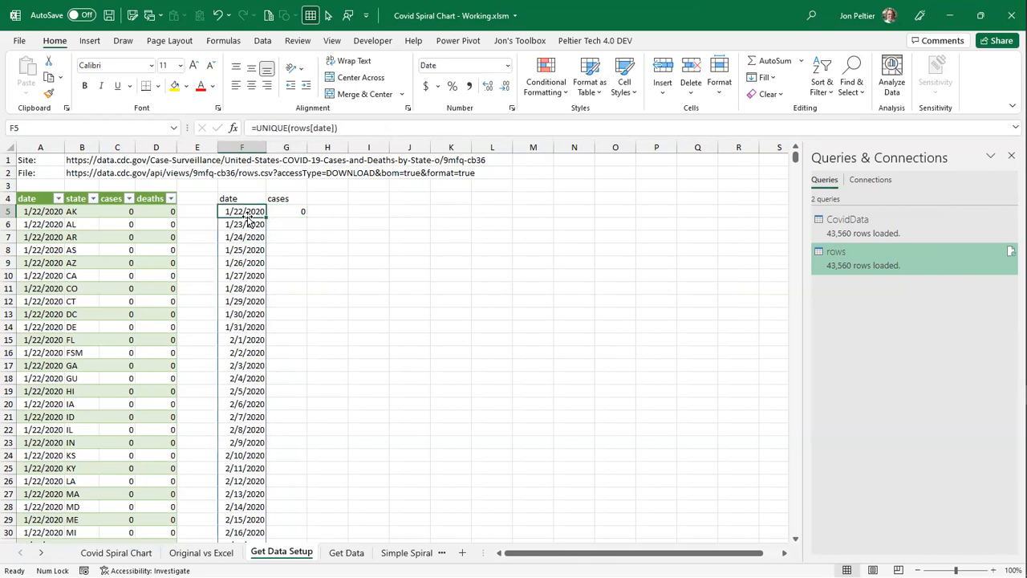
click(274, 211)
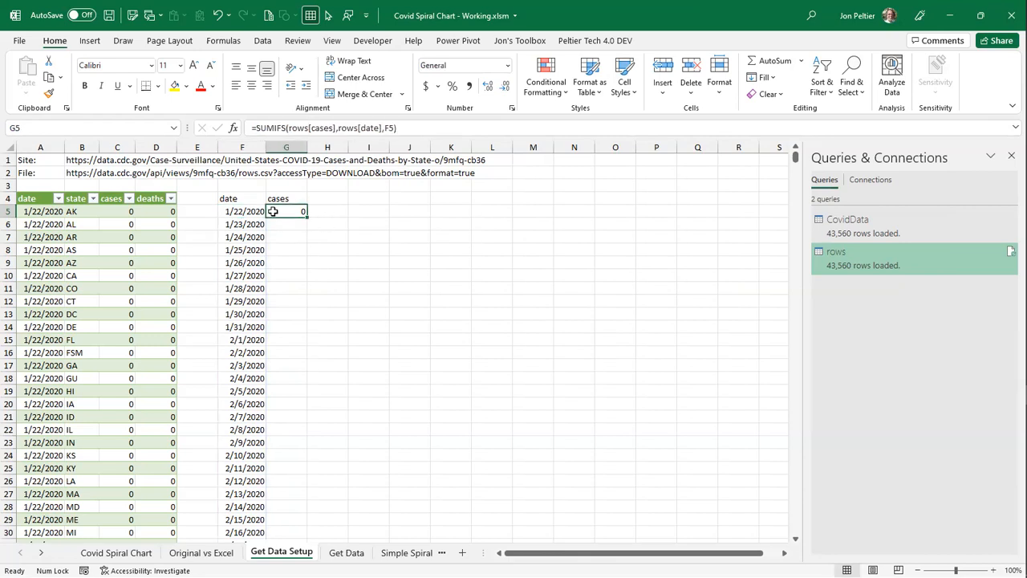
click(395, 127)
text(#)
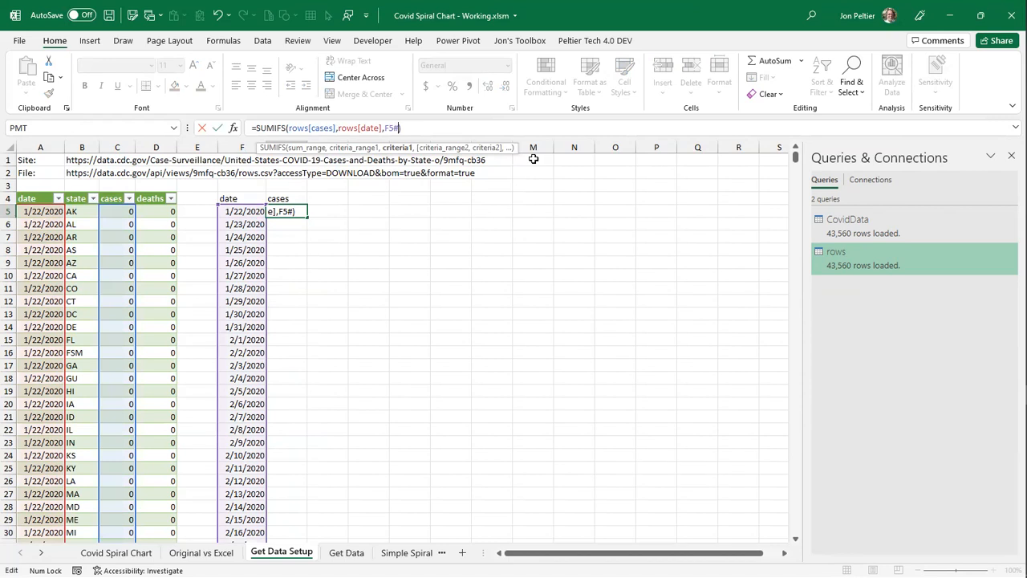
key(ctrl+Return)
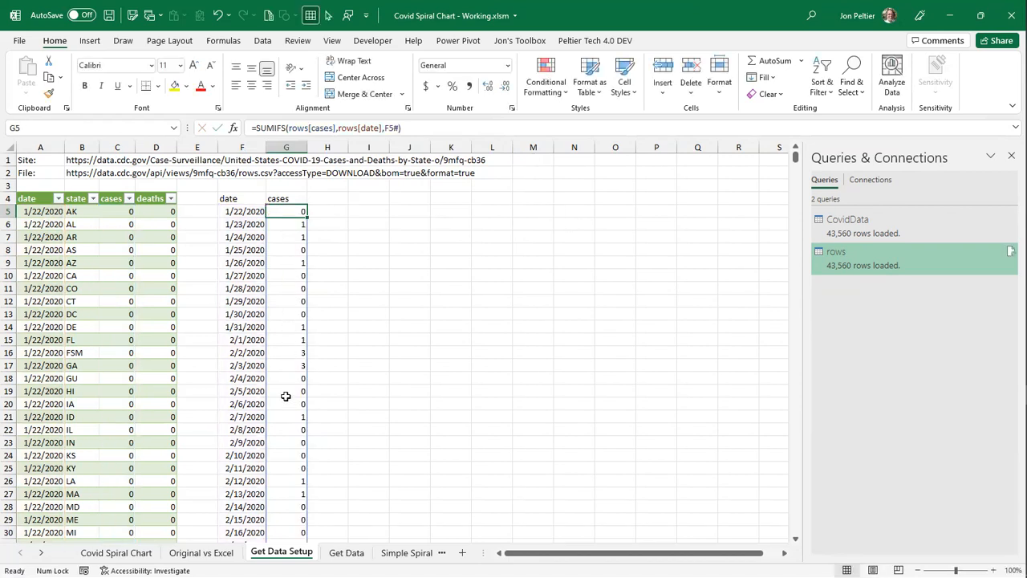
- Insert a line chart of the spilled cases by date and place it beside the date and cases columns
scroll(285, 396, down, 7)
scroll(285, 397, down, 15)
scroll(285, 396, up, 20)
scroll(286, 396, up, 2)
click(89, 41)
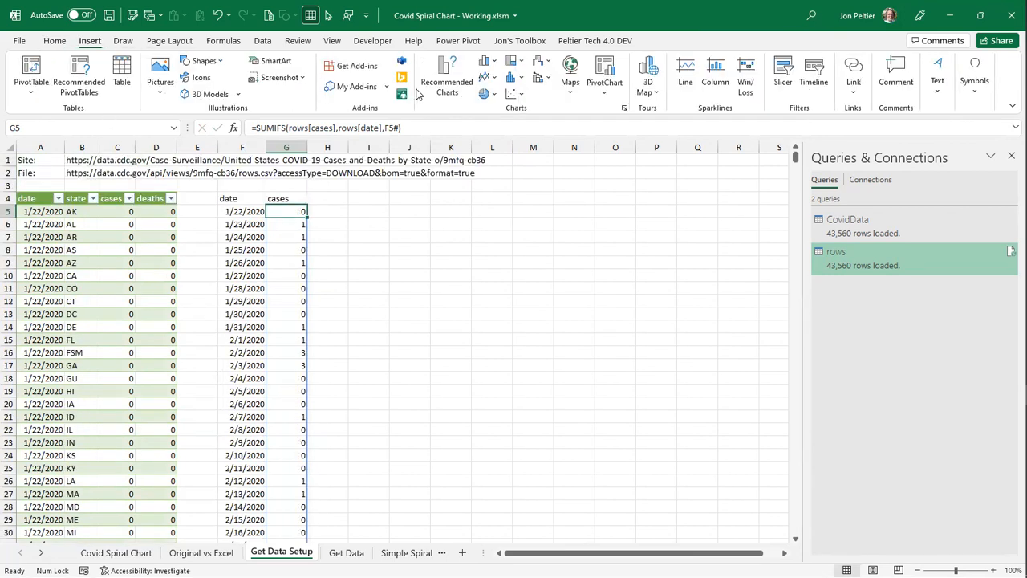
click(491, 80)
click(494, 124)
drag(445, 262, 587, 214)
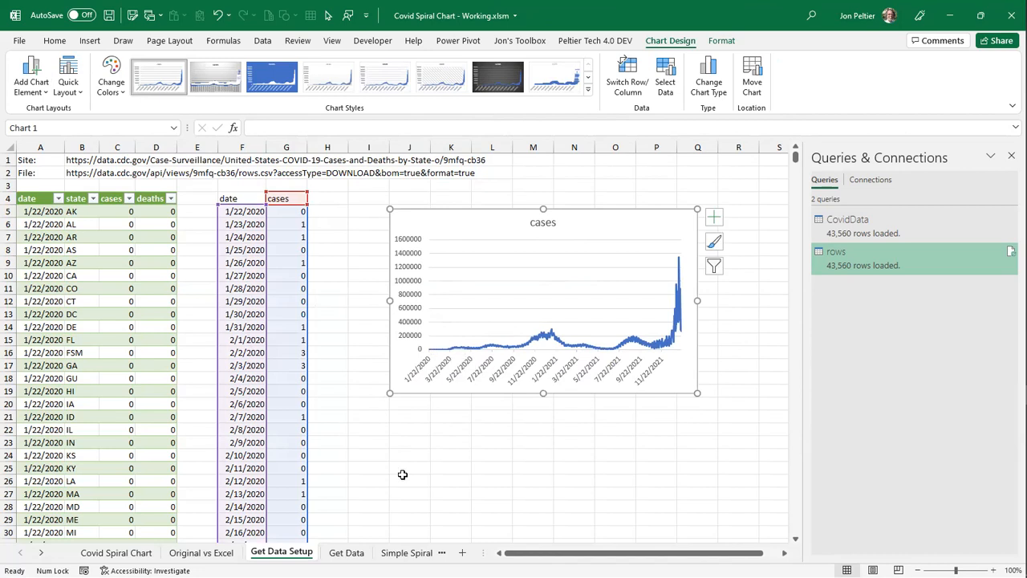
click(353, 275)
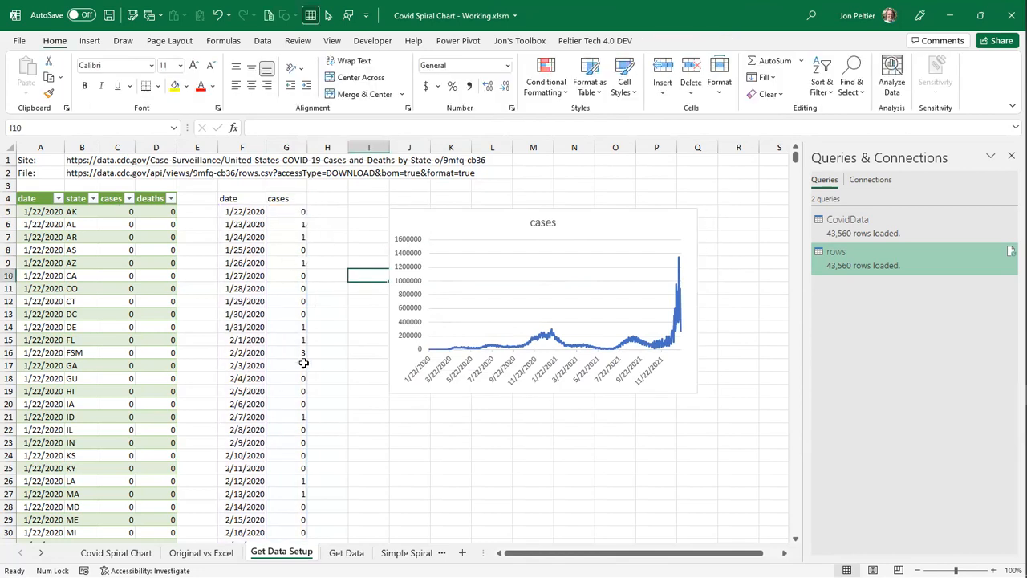
- Examine the moving average formula in H5 on the Get Data sheet
click(346, 552)
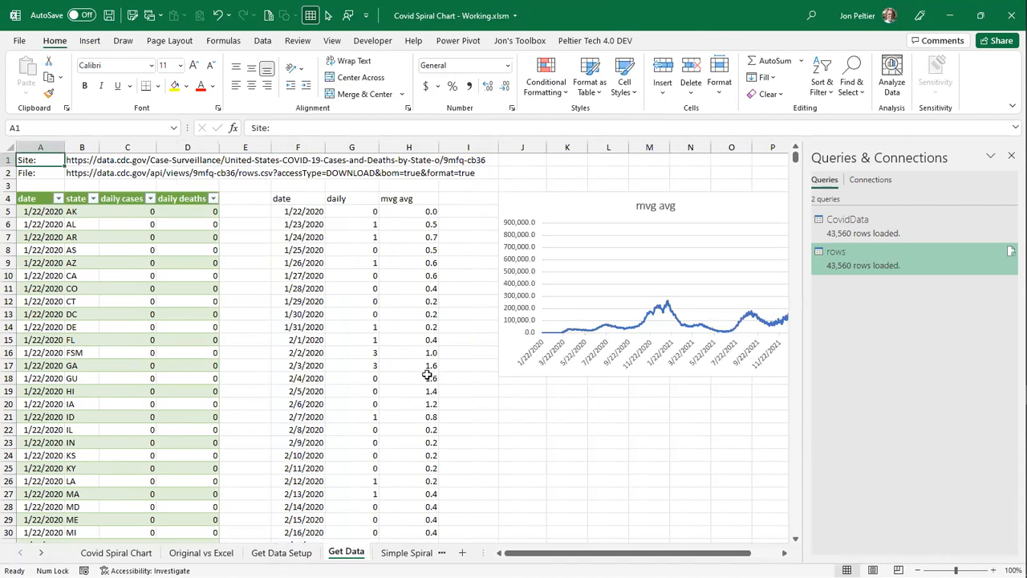
click(426, 209)
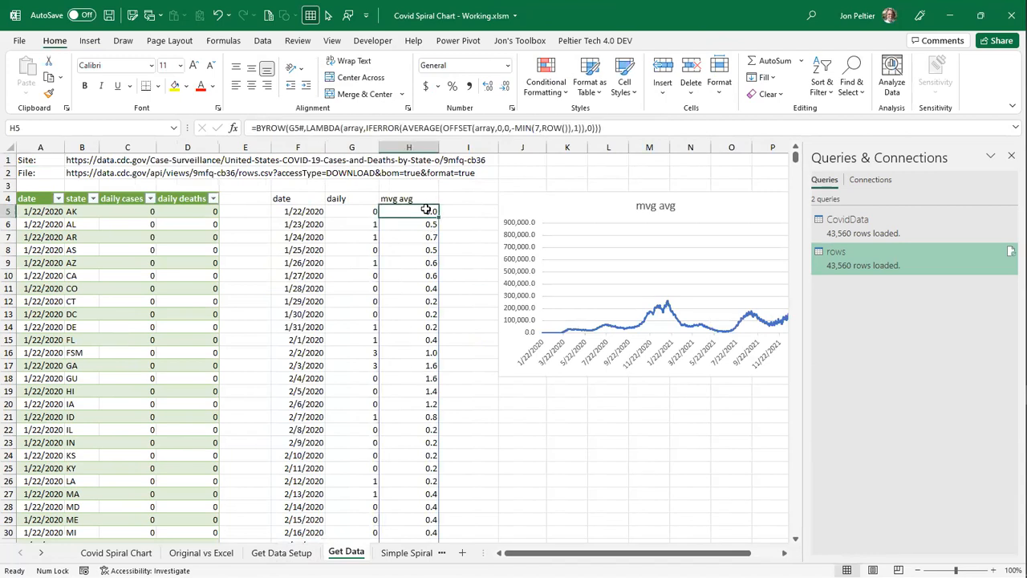
- On the Simple Spiral Setup sheet, set circuits to 2, per circle to 12 and spacing to 10
click(399, 554)
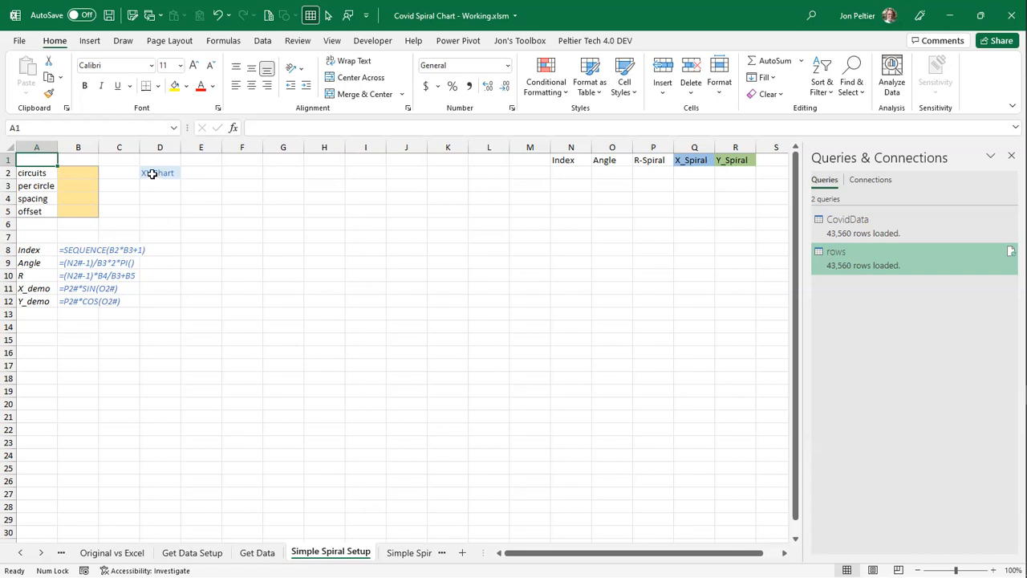
click(43, 173)
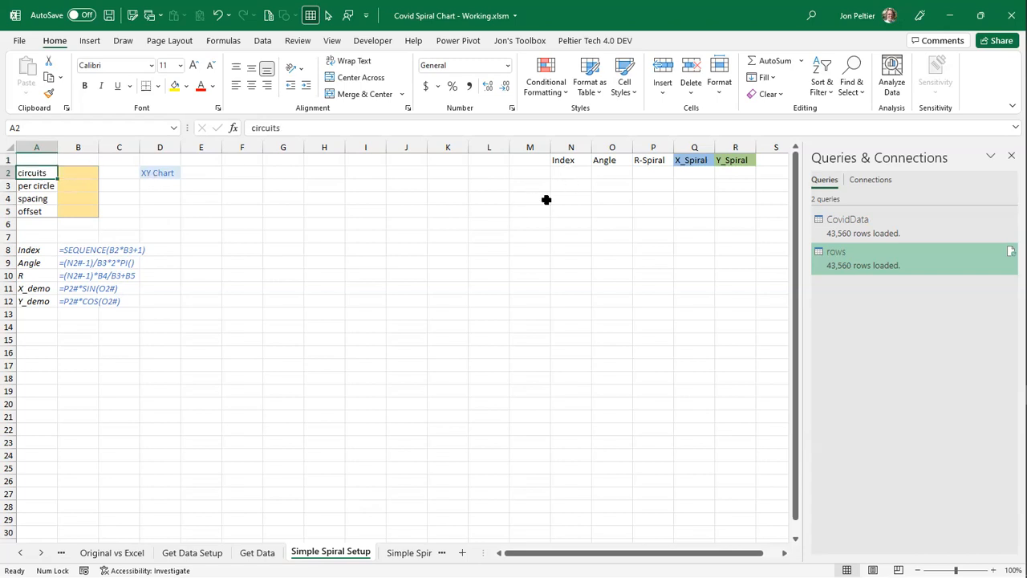
click(48, 184)
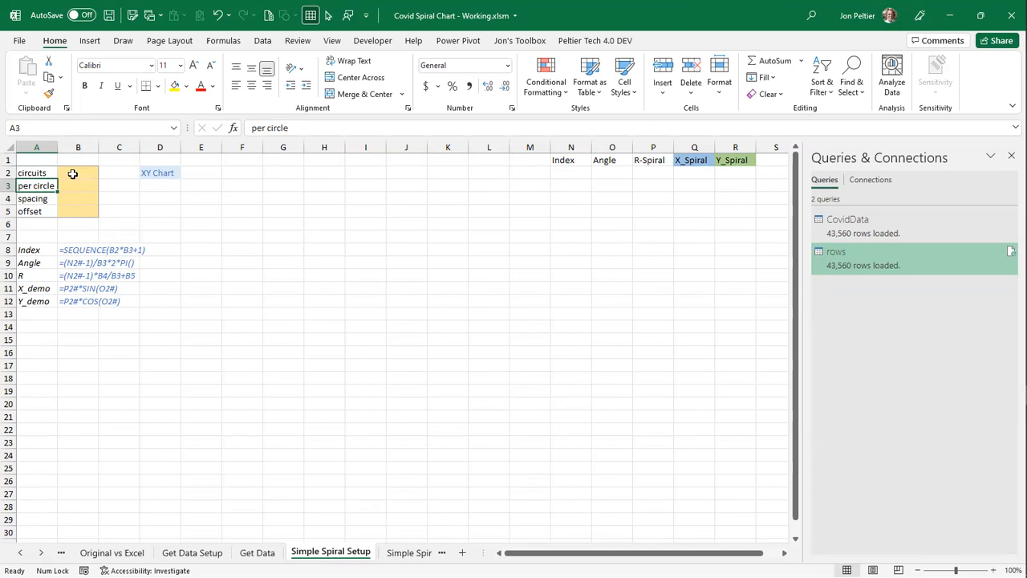
click(72, 174)
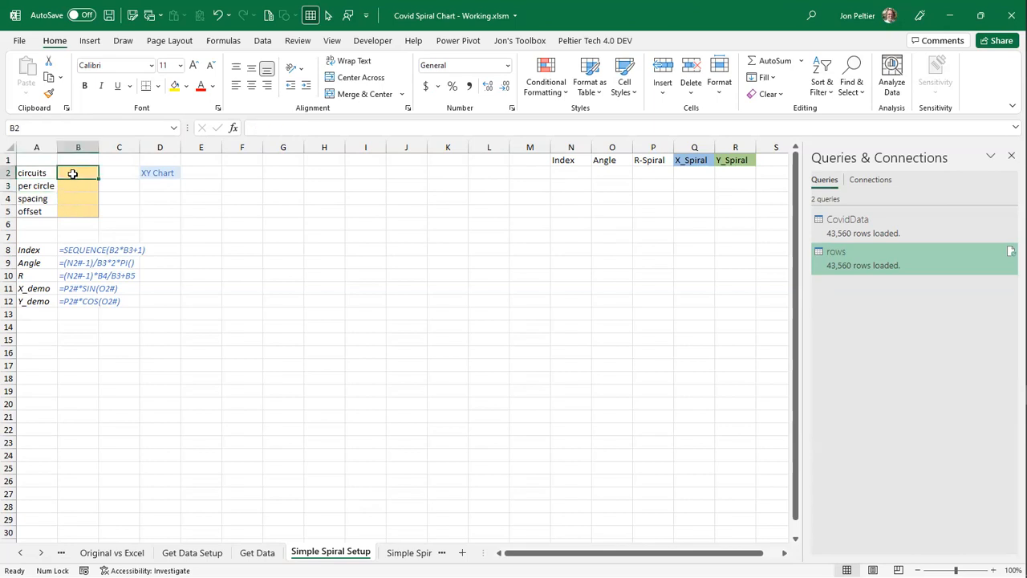
text(2)
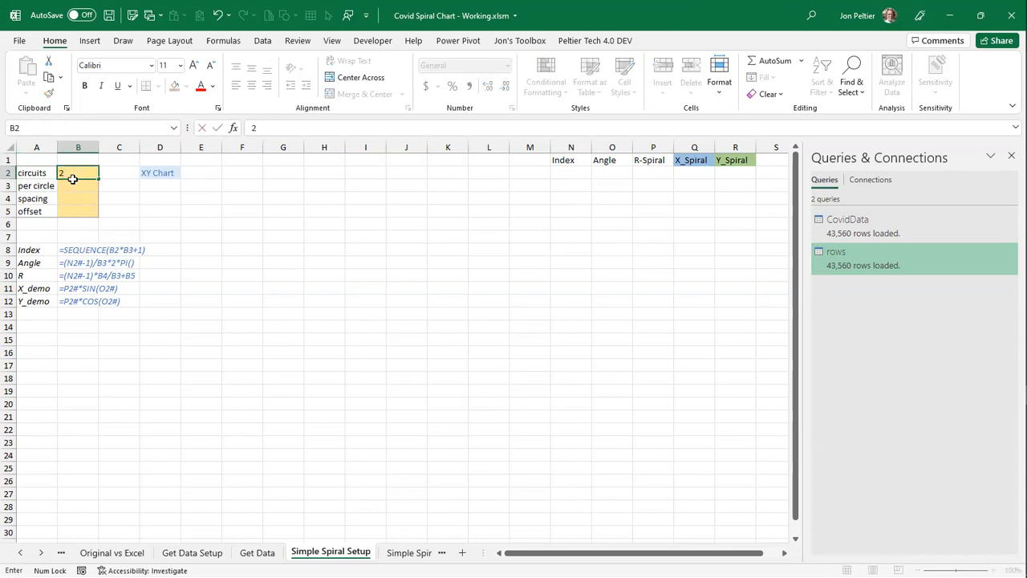
key(Return)
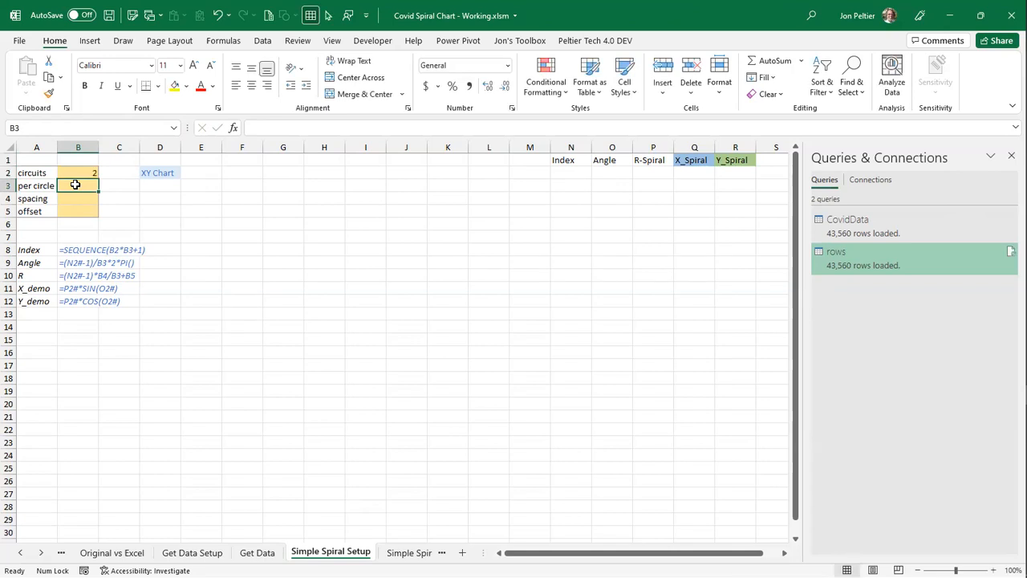
text(12)
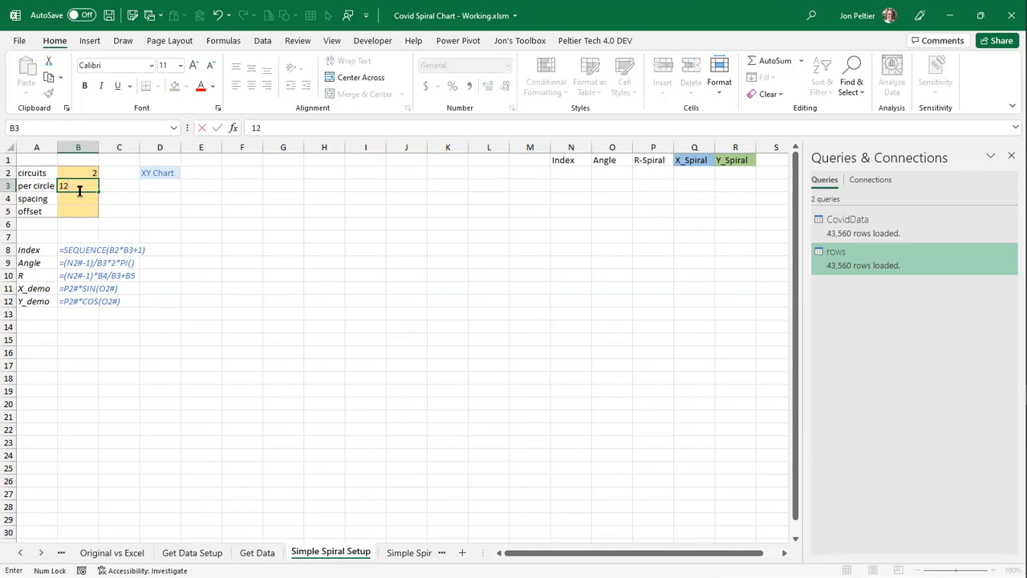
key(Return)
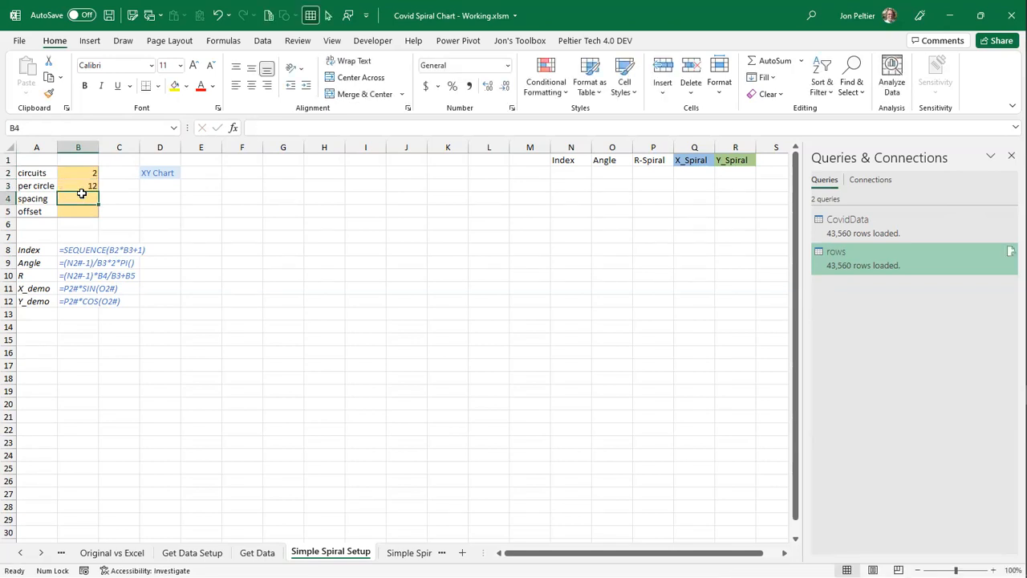
text(10)
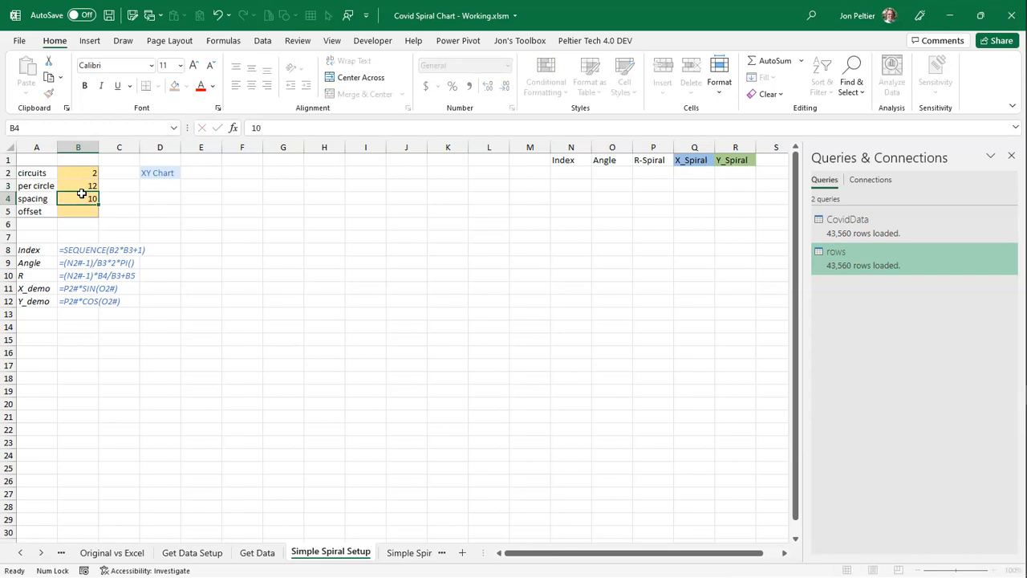
key(ctrl+Return)
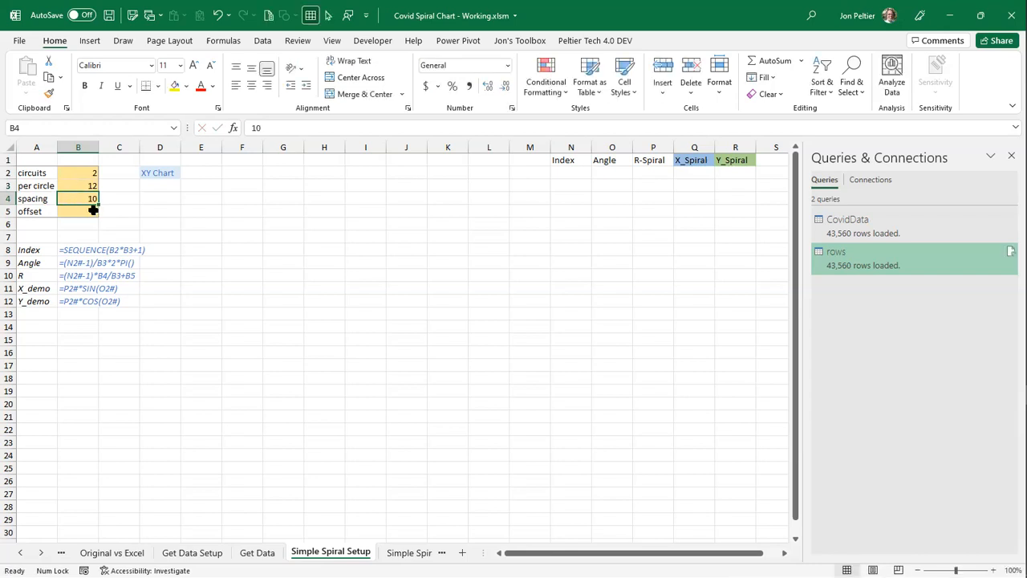
- Enter =SEQUENCE(B2*B3+1) in N2 to generate the spiral's Index values
click(577, 175)
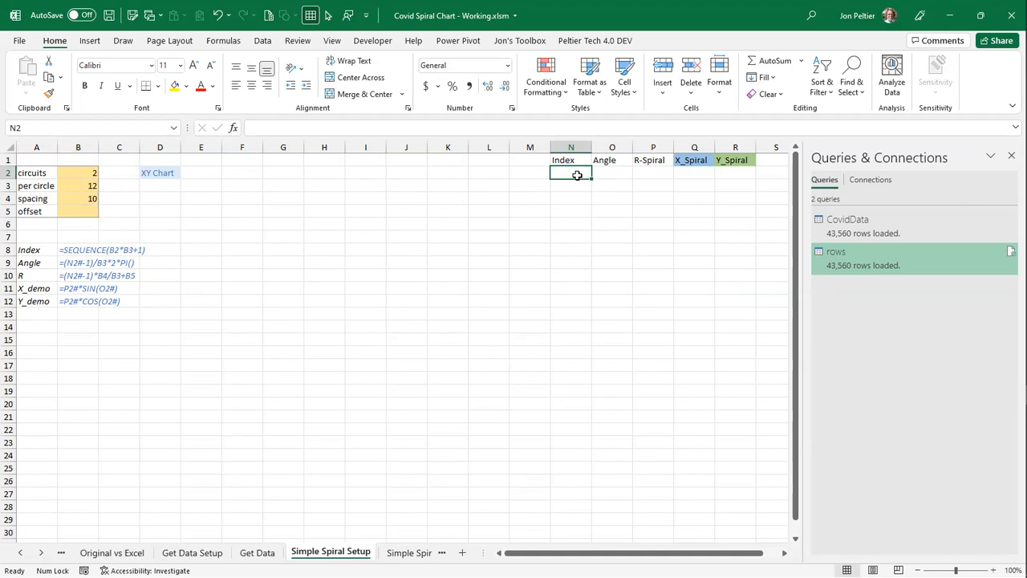
text(=)
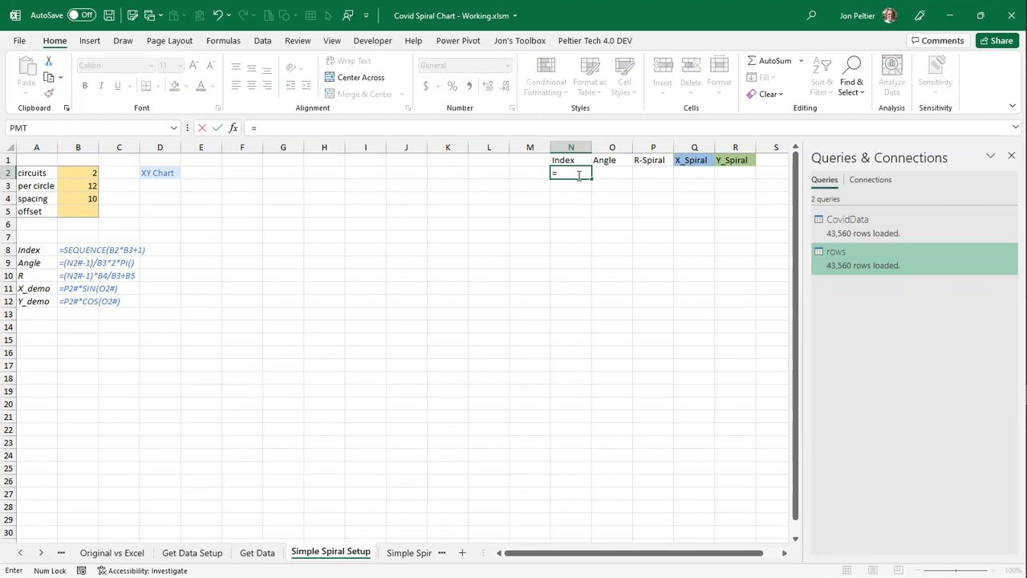
text(seq)
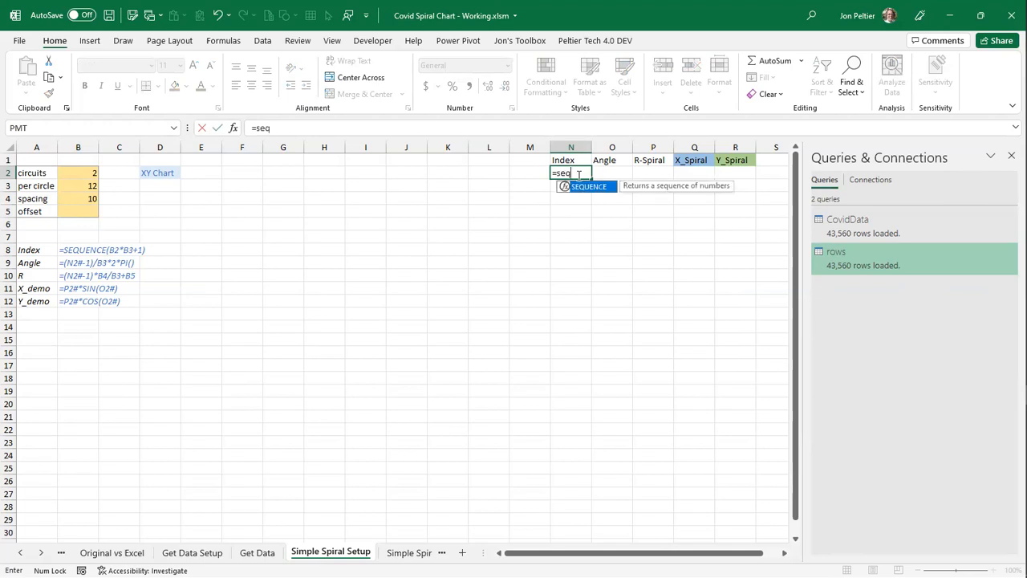
key(Tab)
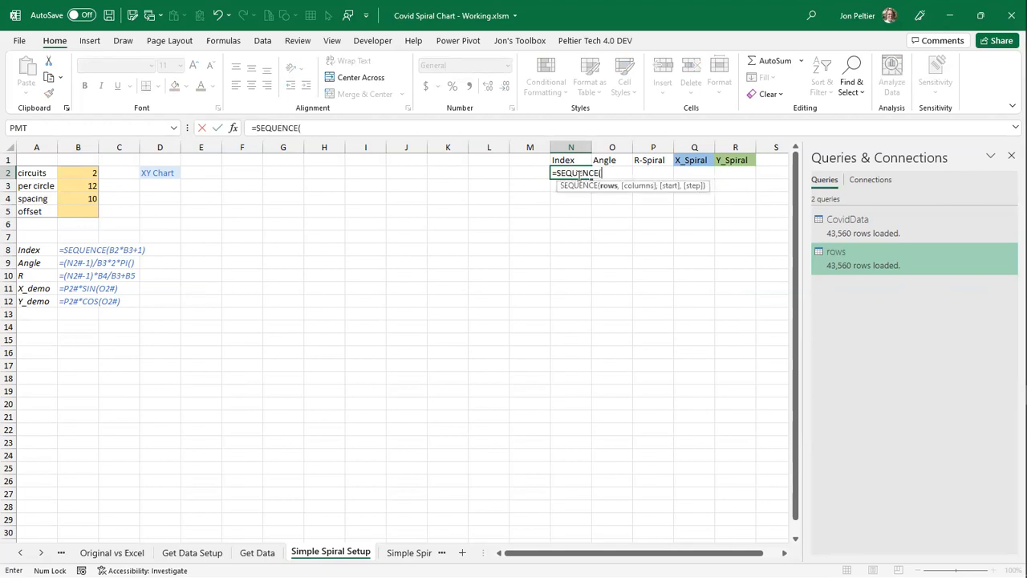
click(87, 172)
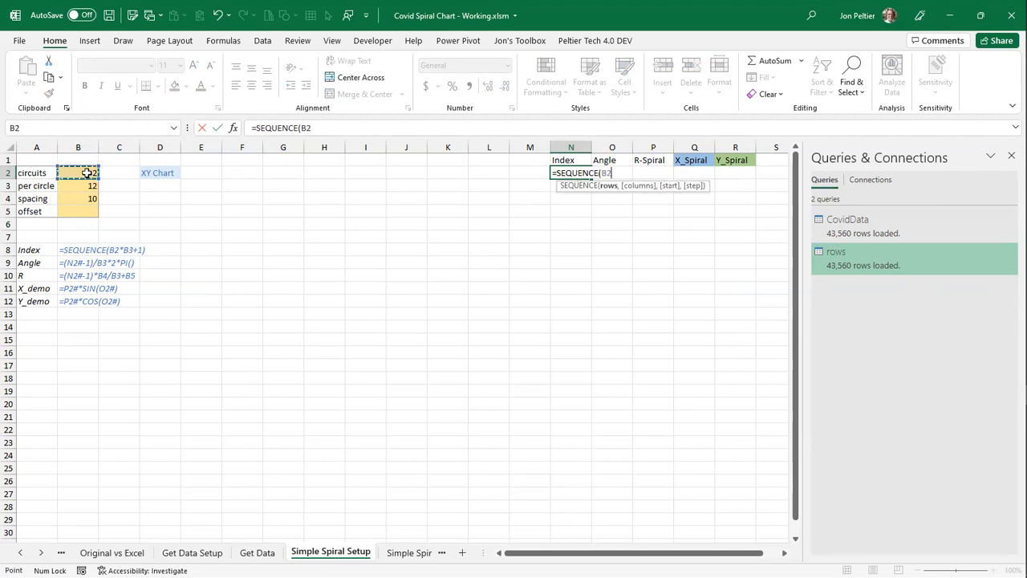
text(*)
click(86, 180)
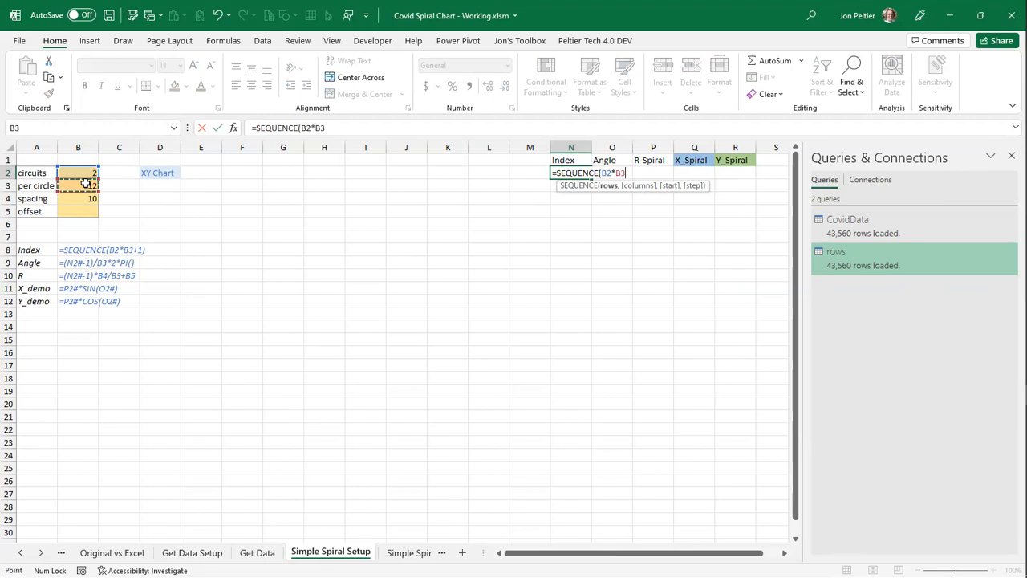
text(+1))
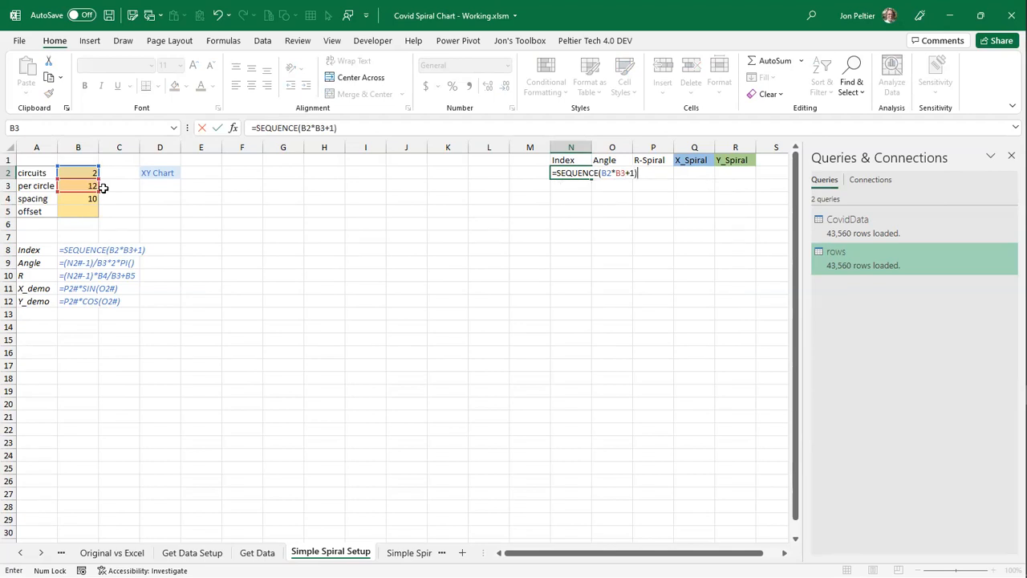
key(ctrl+Return)
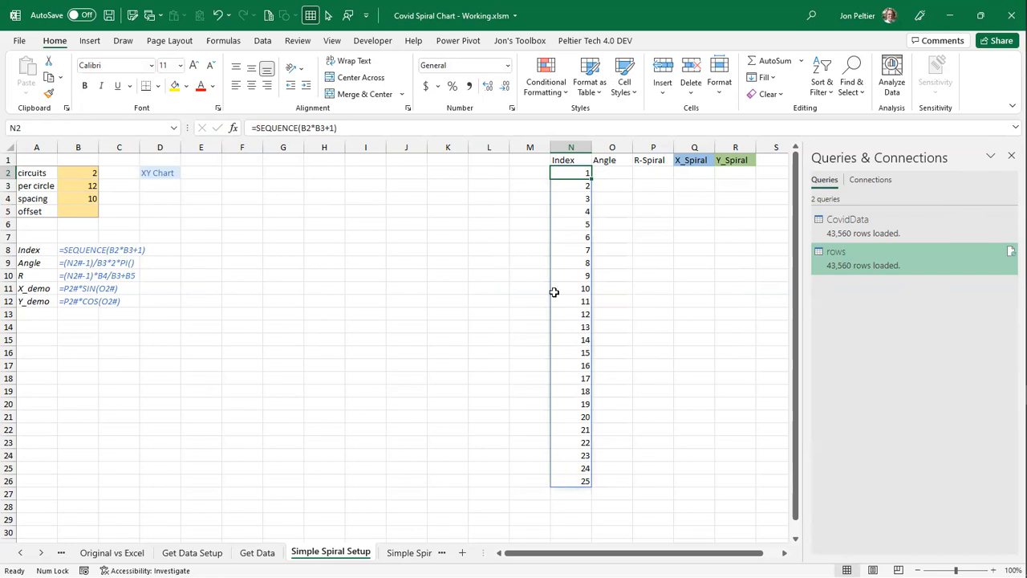
- Enter =(N2#-1)/B3*2*PI() in O2 to calculate the Angle for every index value
click(607, 172)
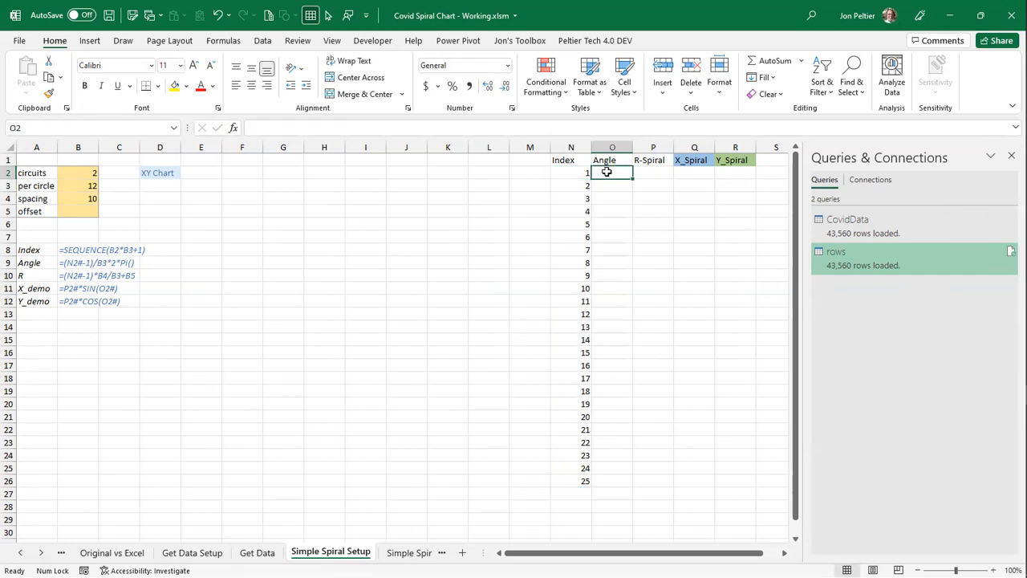
click(578, 172)
click(571, 326)
click(586, 480)
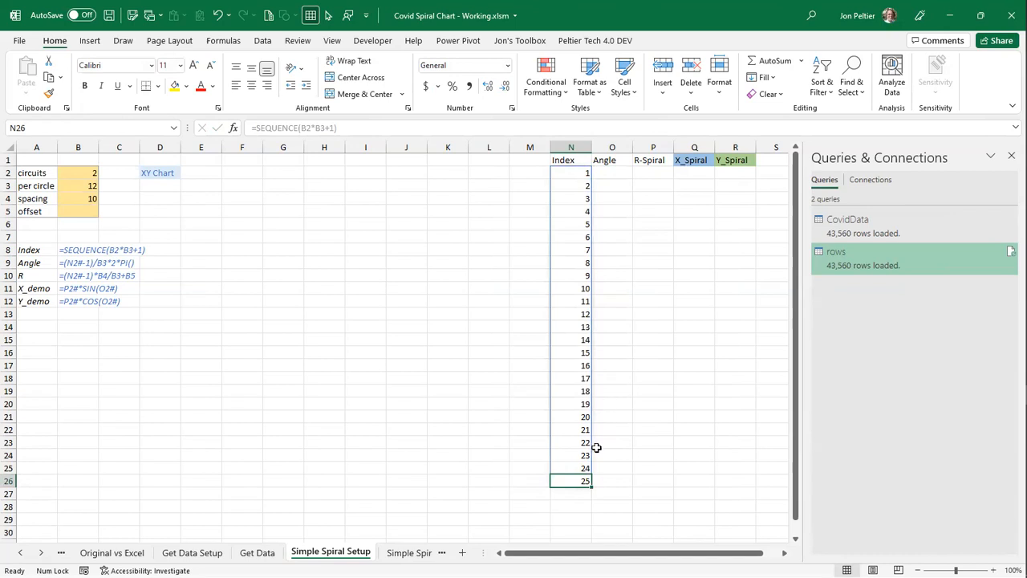
click(618, 174)
text(=()
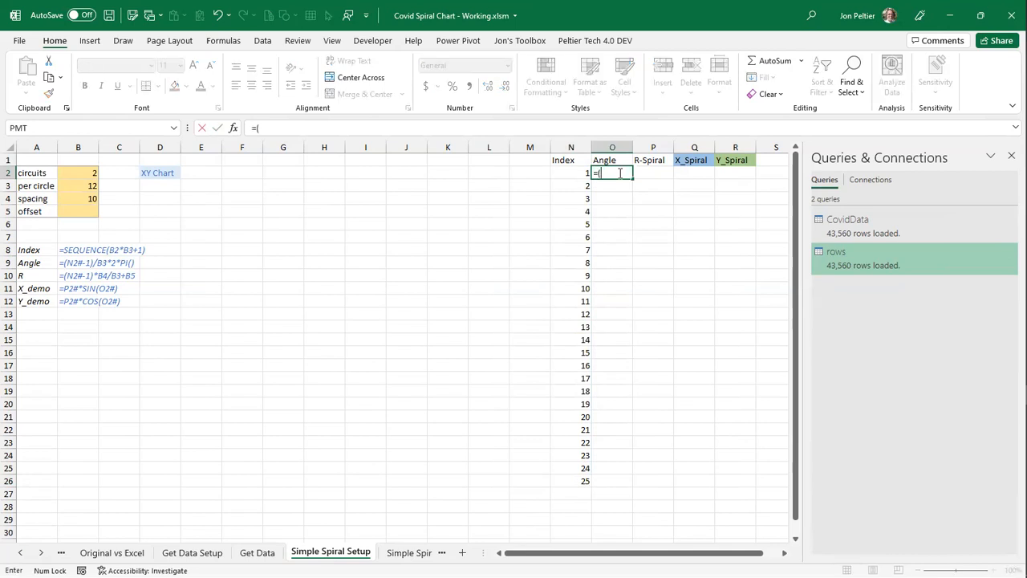
click(578, 172)
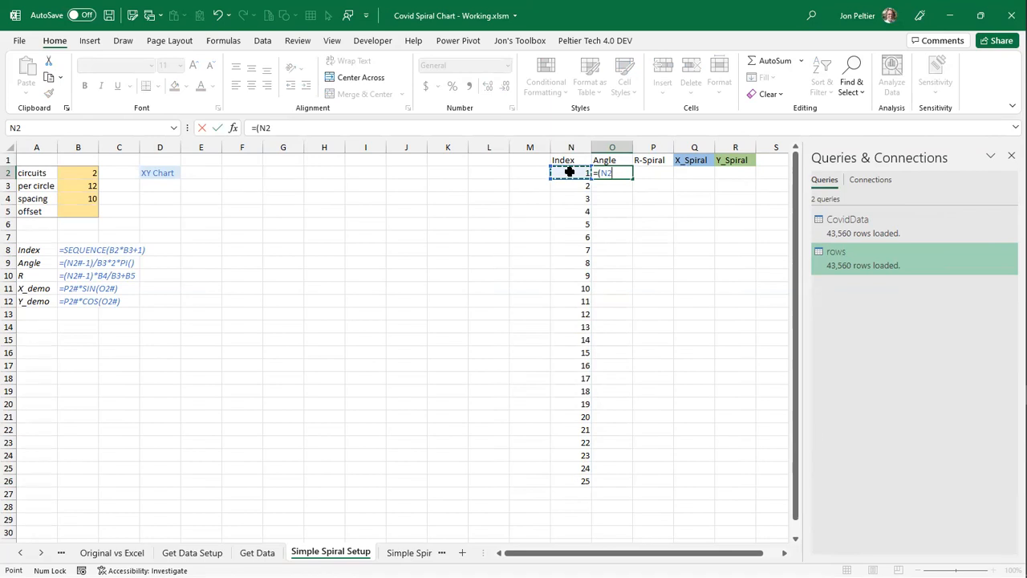
text(#-1)/)
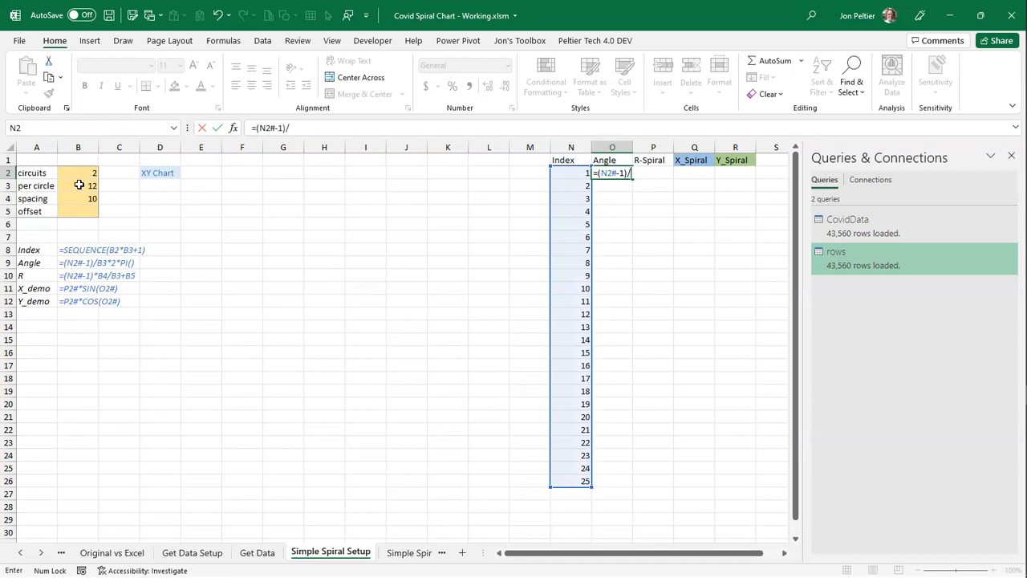
click(78, 185)
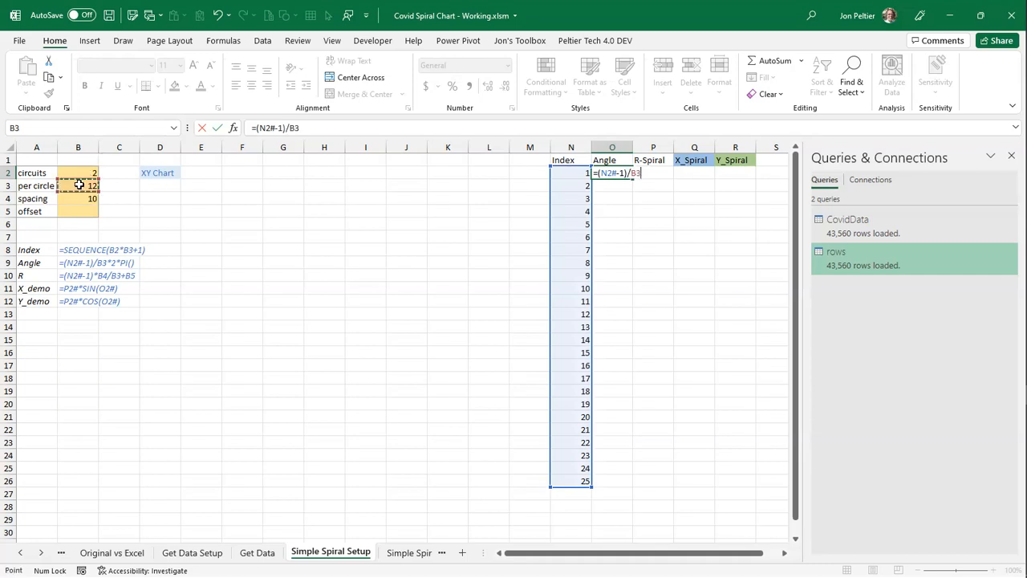
text(*2*pi())
key(ctrl+Return)
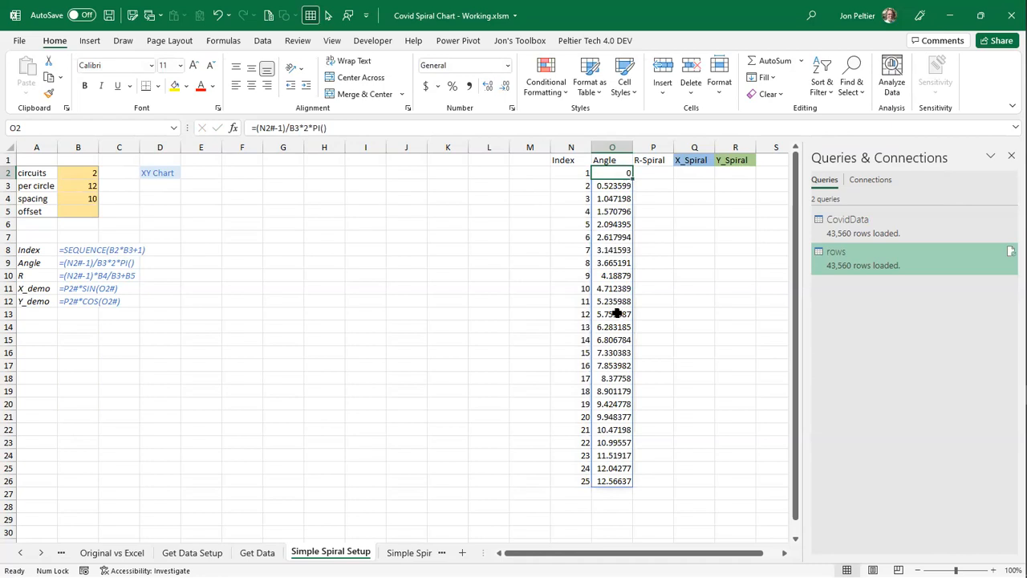
- Check the calculated angles in O8, O14 and O26 and the spacing in B4, ending on the first R-Spiral cell, P2
click(625, 250)
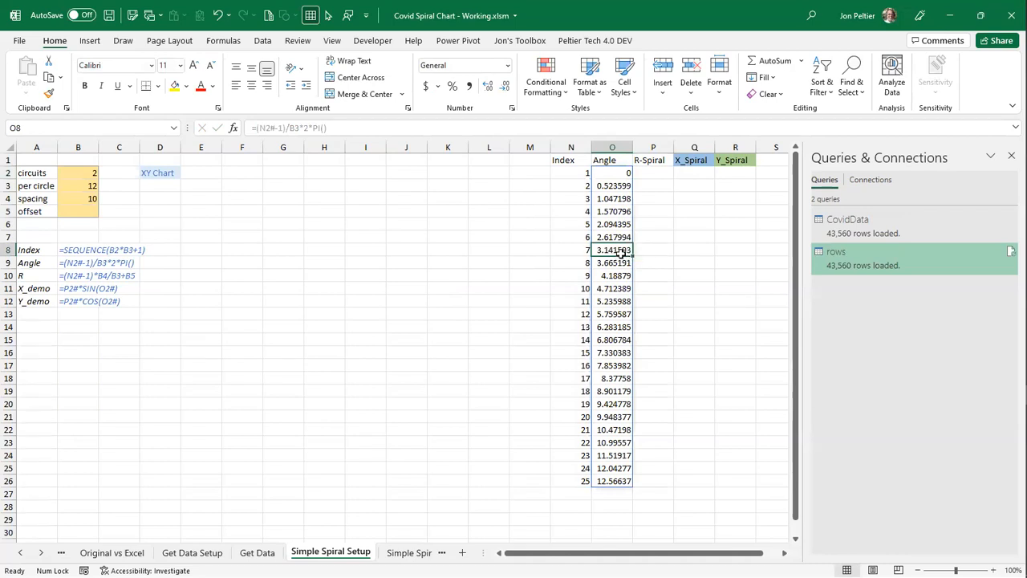
click(618, 329)
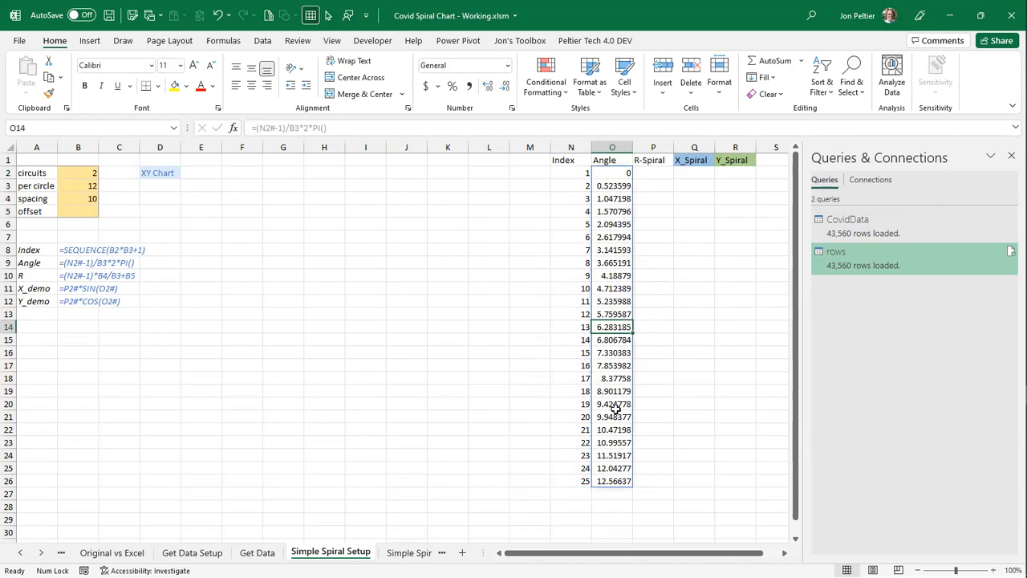
click(619, 479)
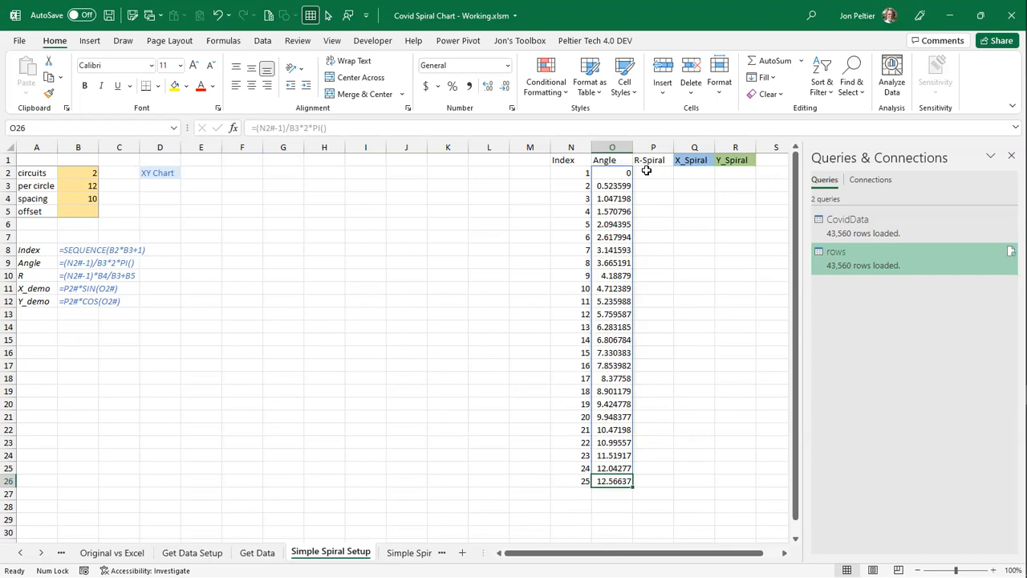
click(610, 327)
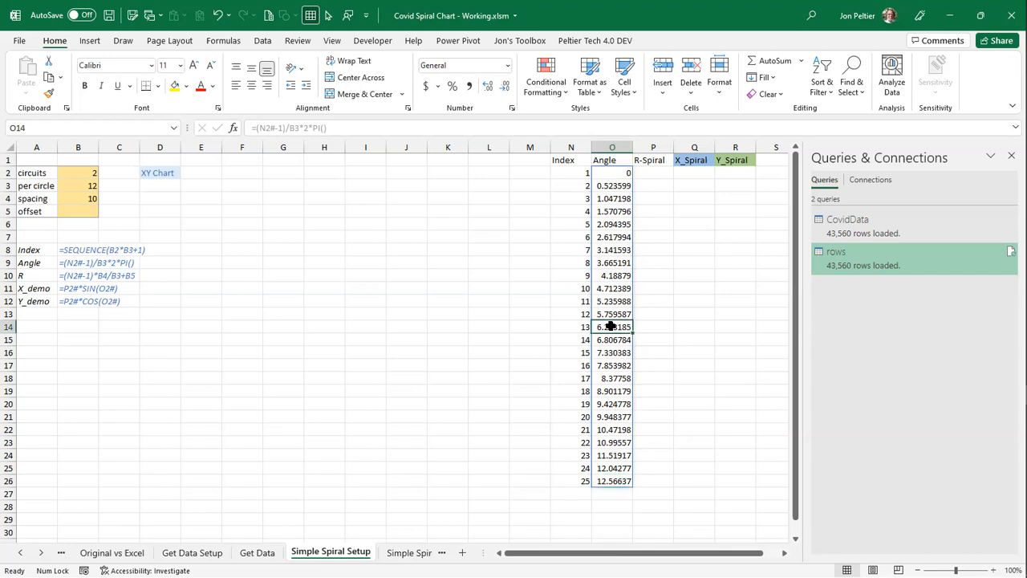
click(74, 203)
click(648, 171)
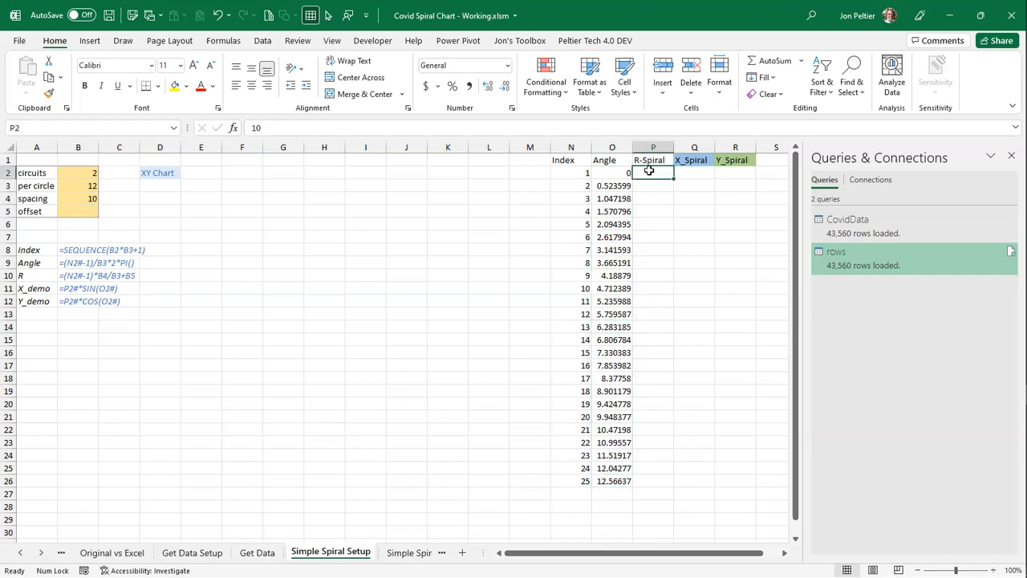
- Enter =(N2#-1)*B4/B3+B5 in P2 to calculate the R-Spiral radii, and check the results in P14 and P26
drag(77, 249, 67, 306)
click(145, 287)
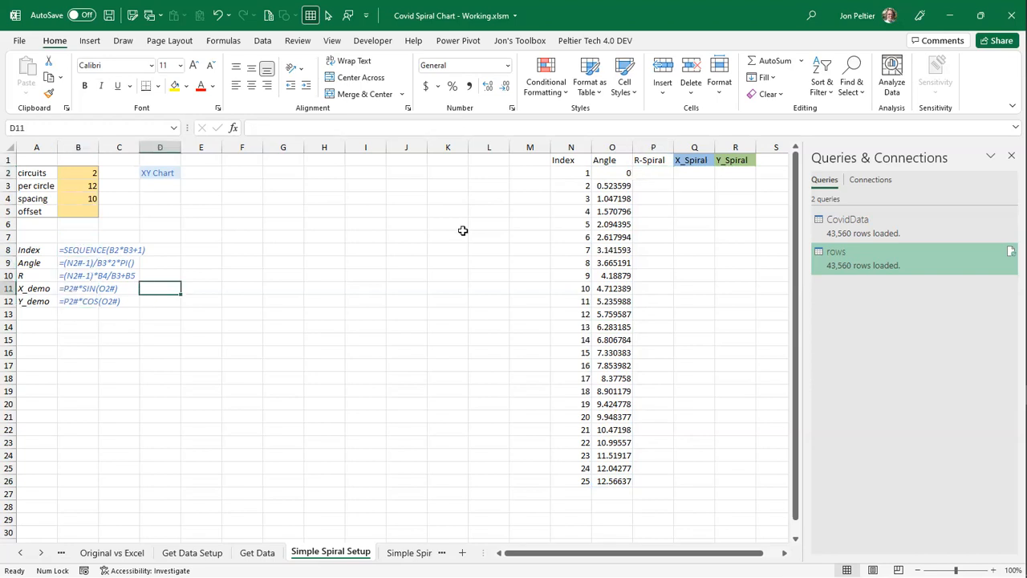
click(652, 171)
text(=()
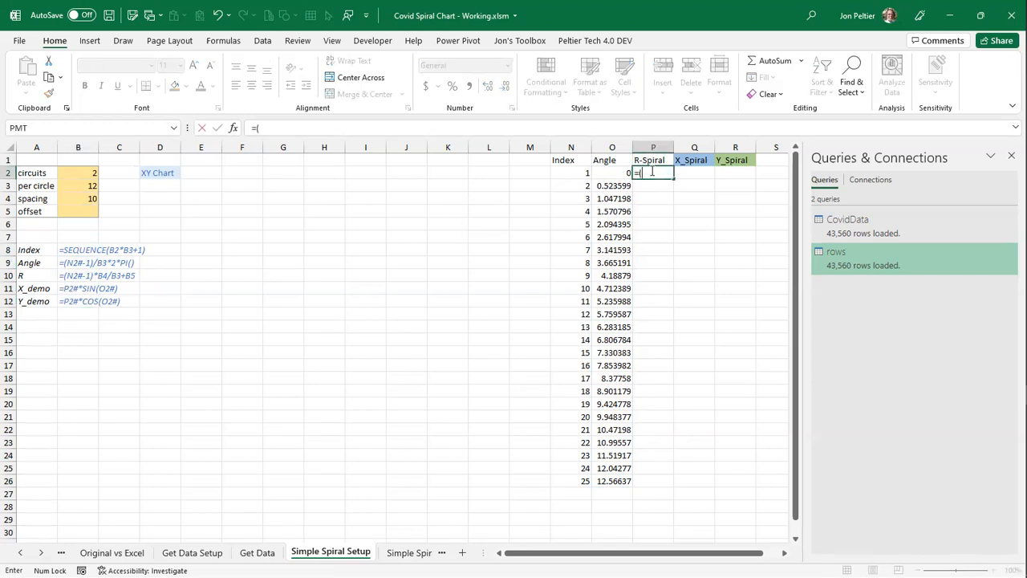
click(581, 174)
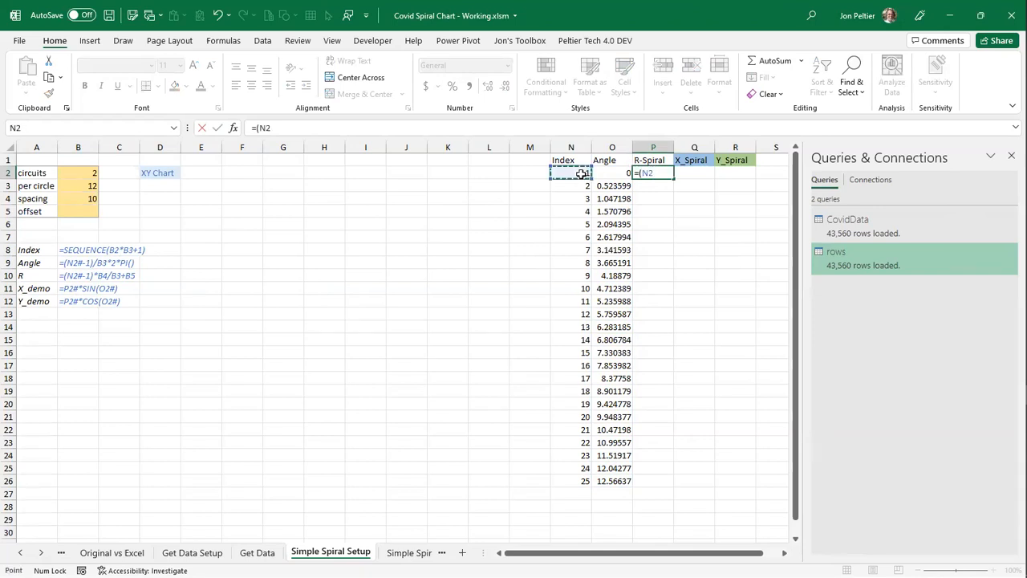
text(#-1)
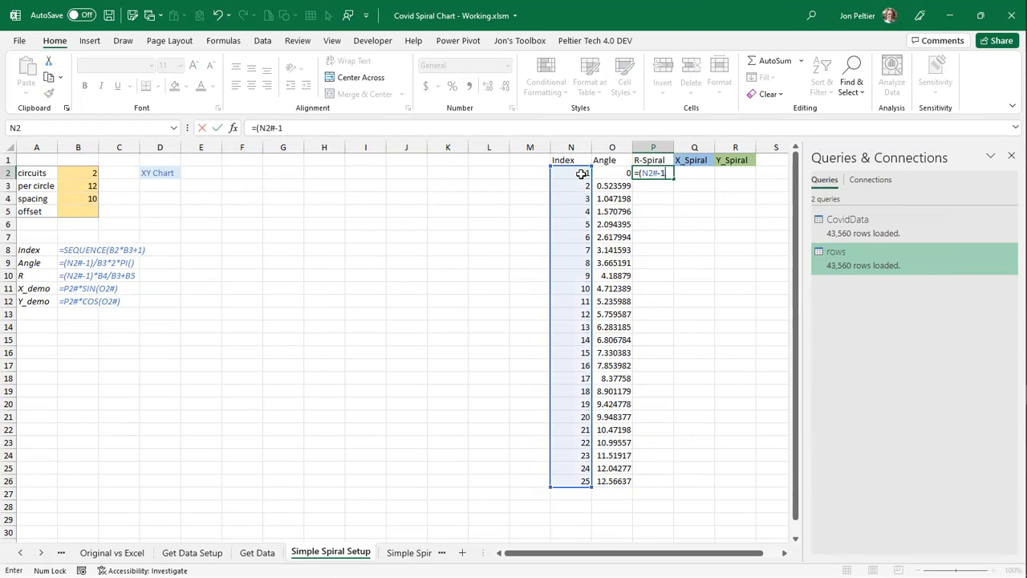
text()*)
click(79, 202)
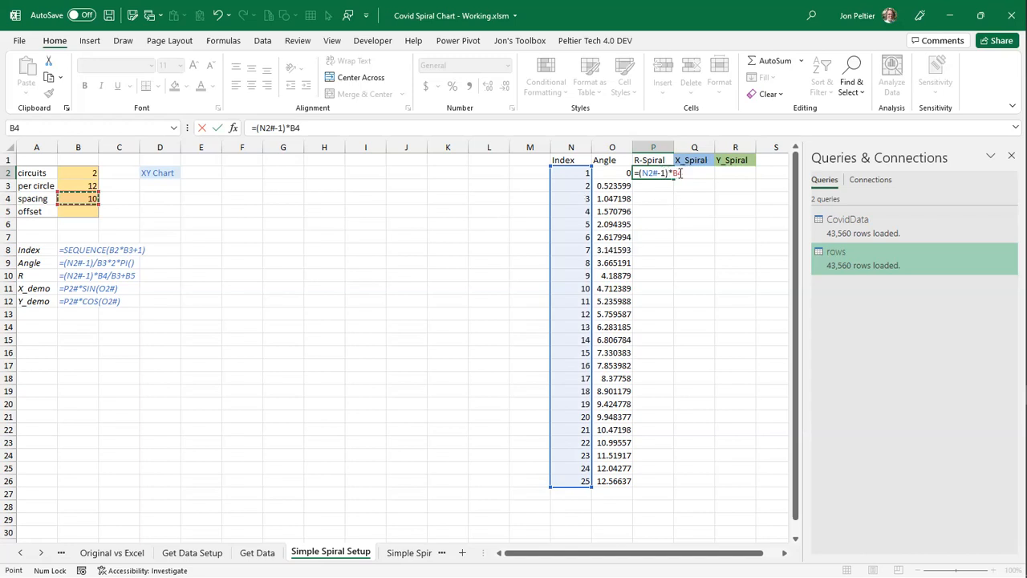
text(/)
click(71, 186)
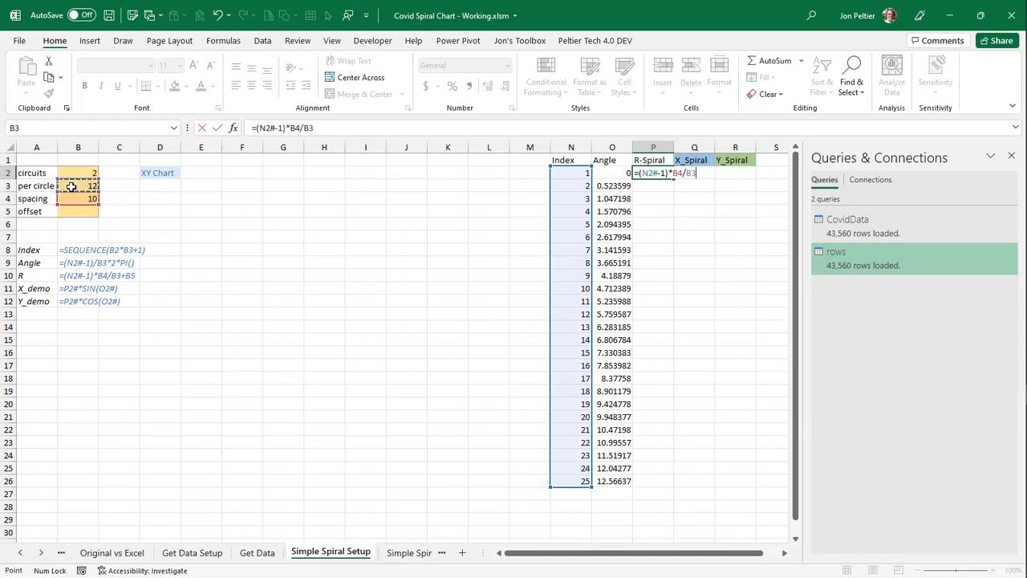
text(+)
click(84, 211)
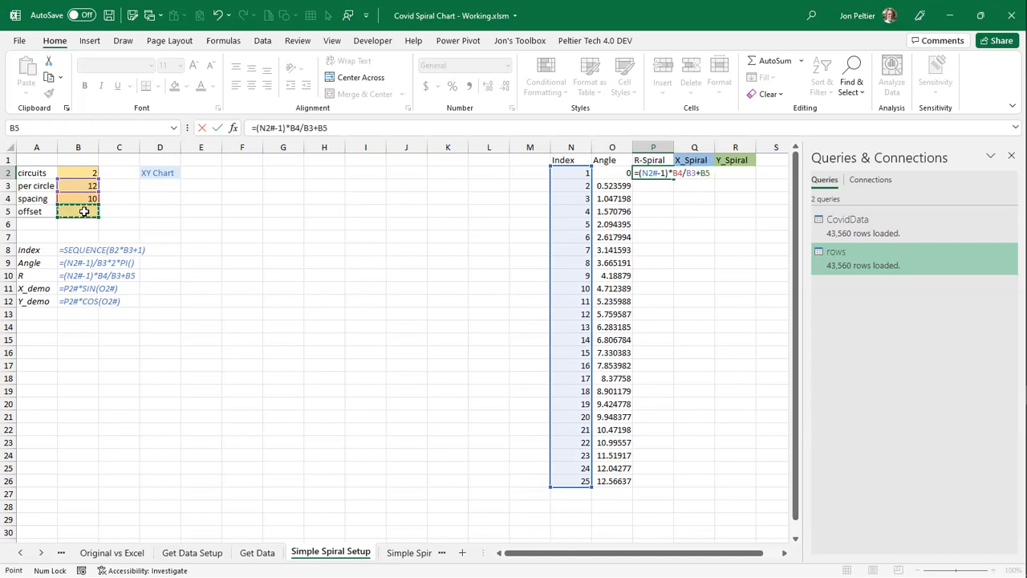
key(ctrl+Return)
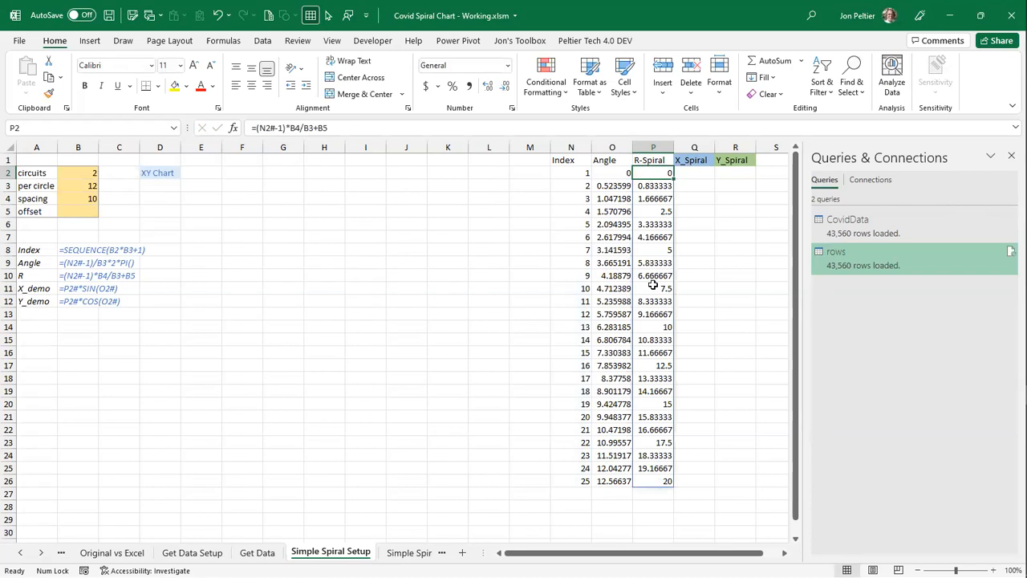
click(655, 326)
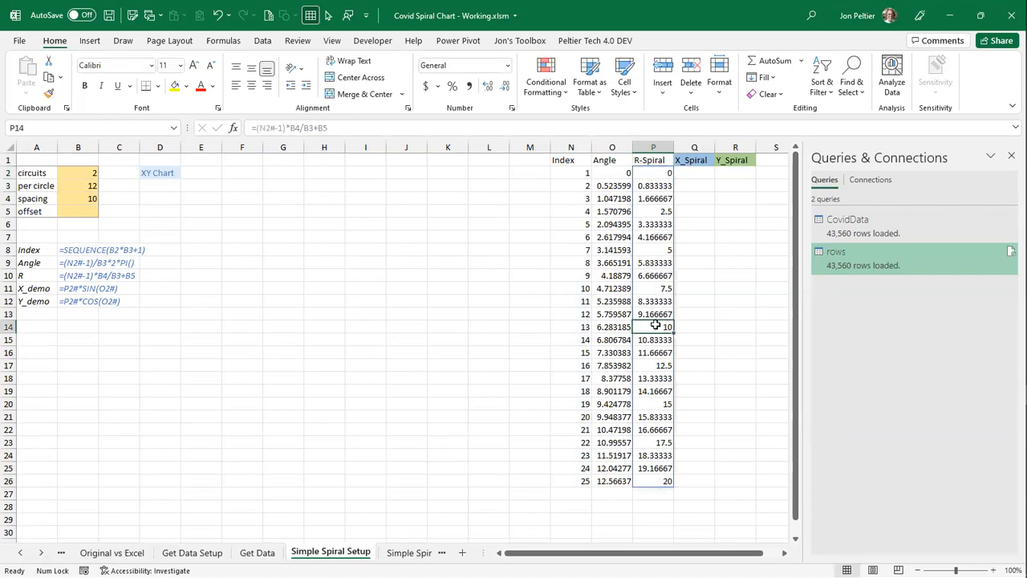
click(647, 482)
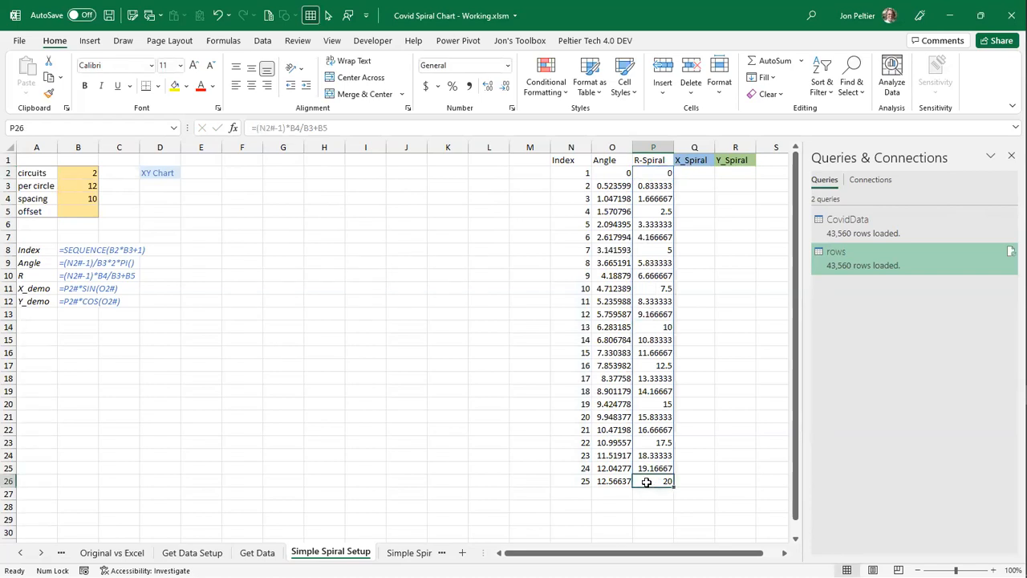
- Enter =P2#*SIN(O2#) in Q2 to calculate the X_Spiral coordinates
click(693, 175)
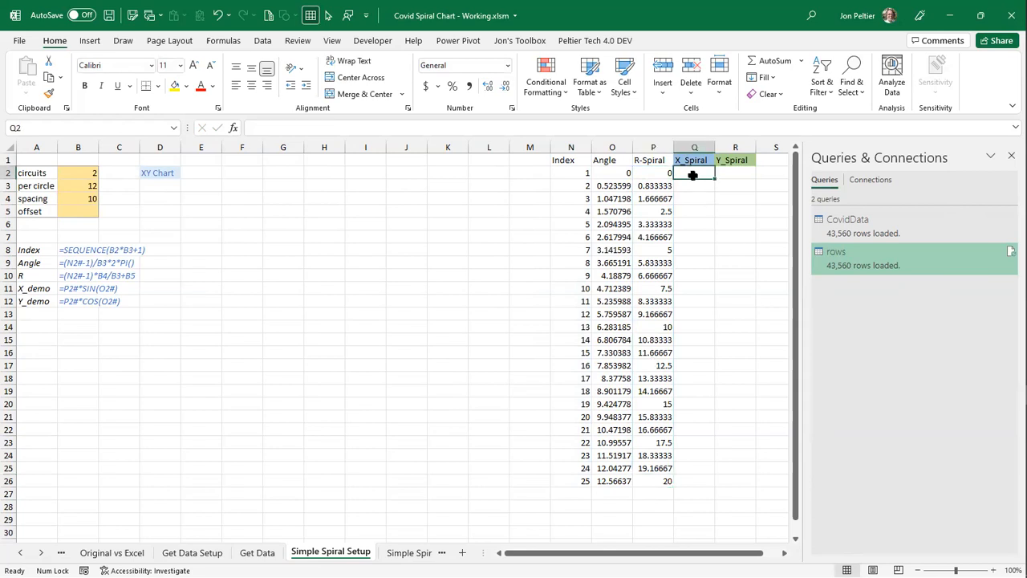
text(=)
click(652, 173)
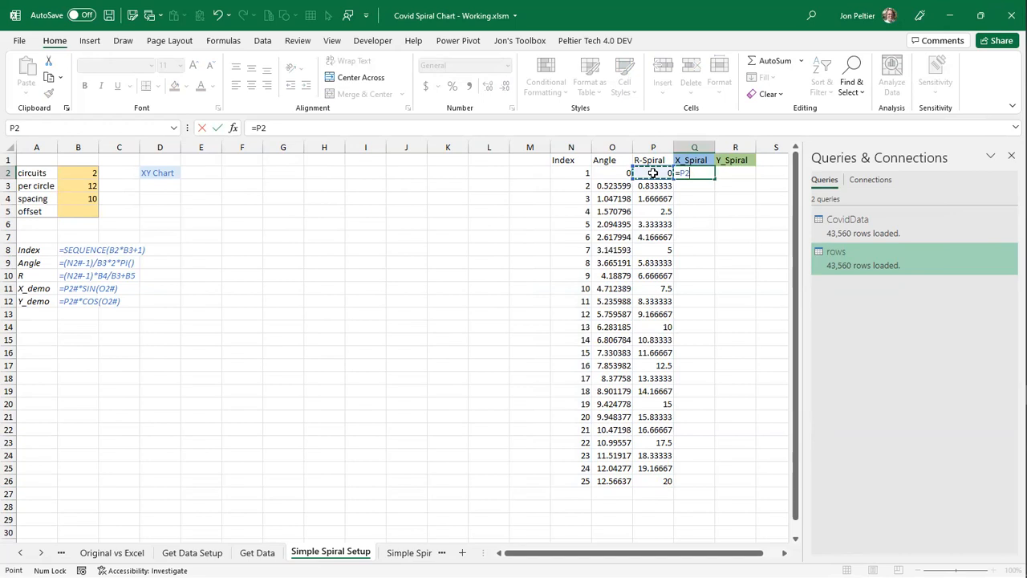
text(#*sin()
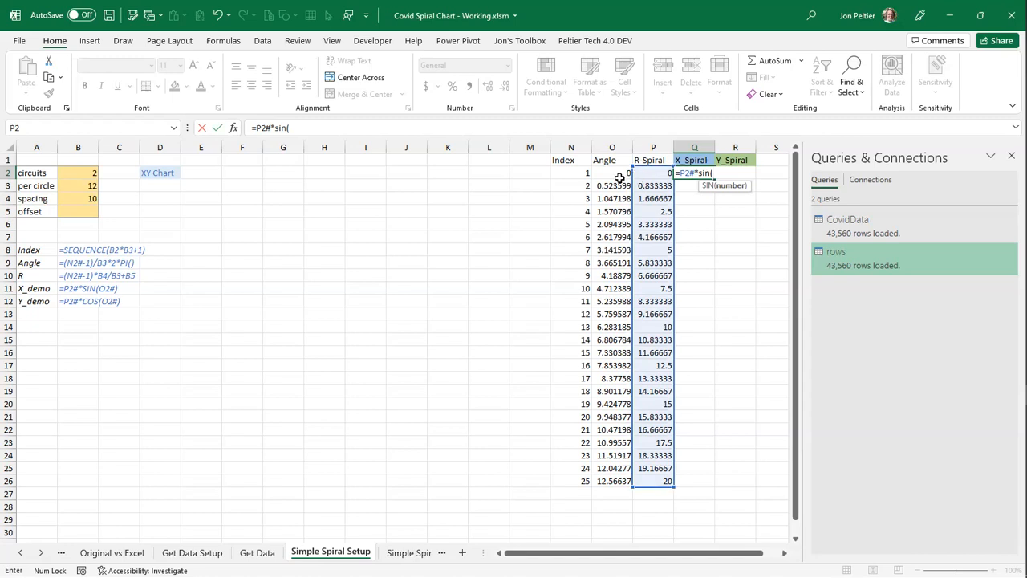
click(615, 171)
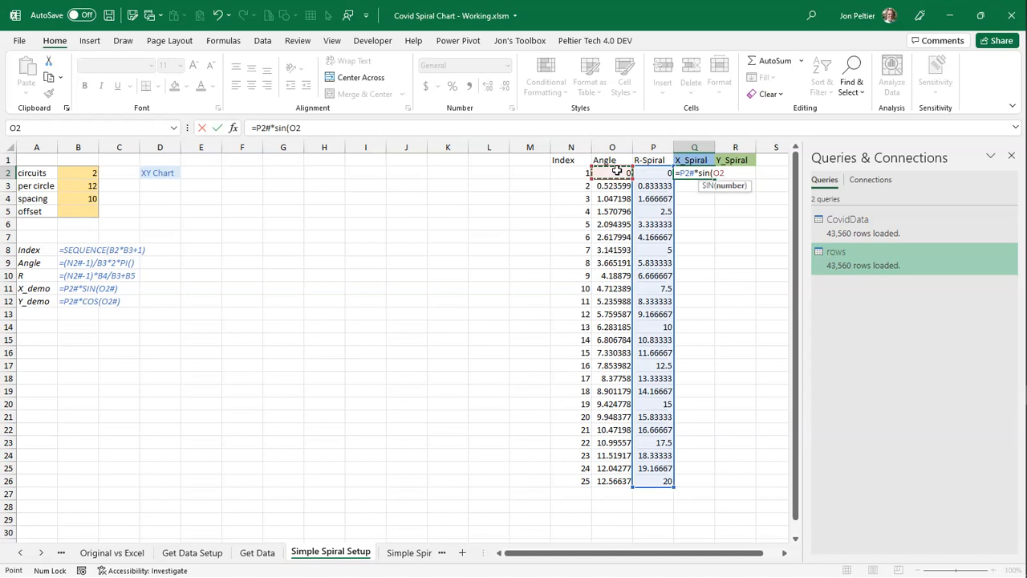
text(#))
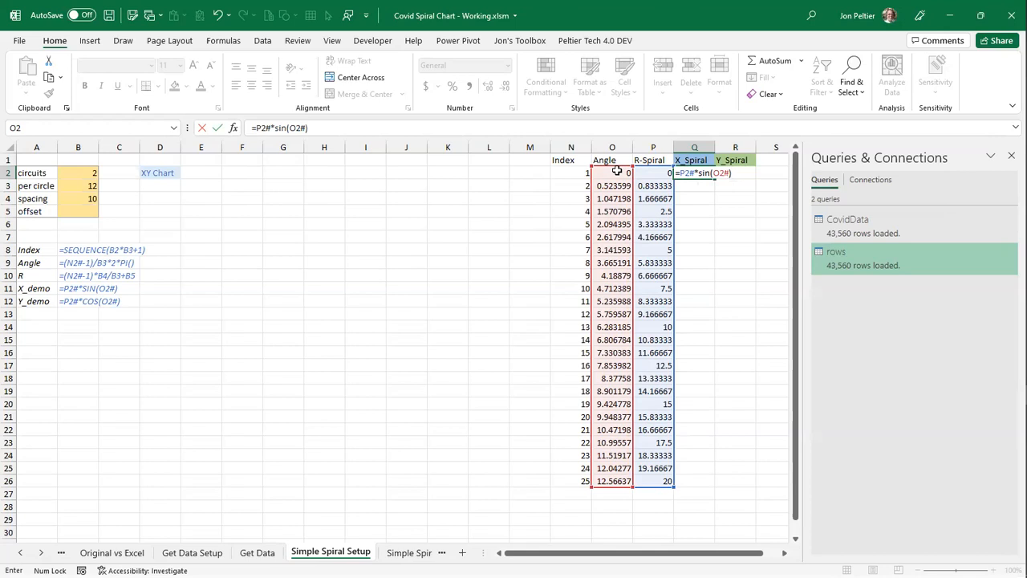
key(ctrl+Return)
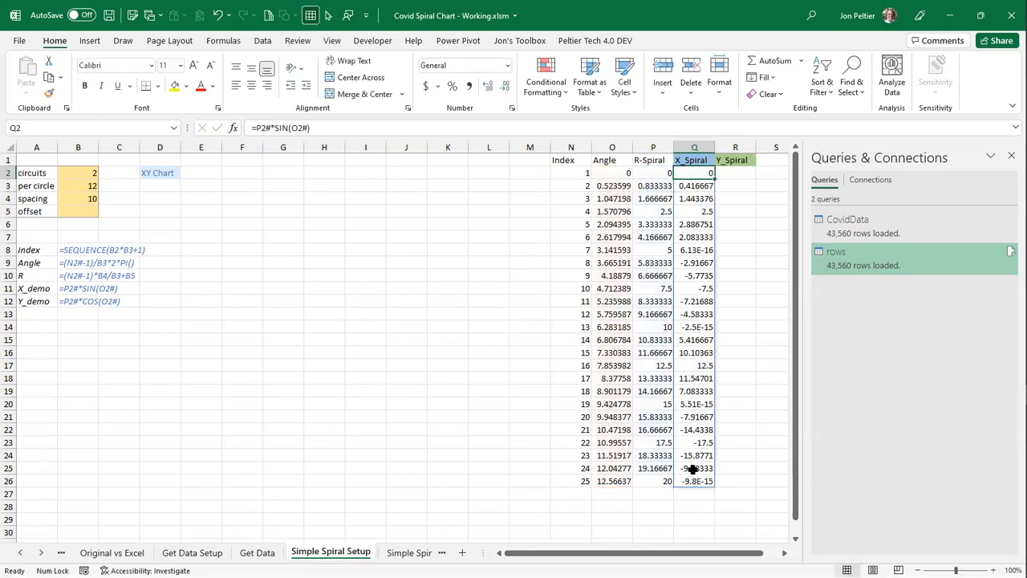
- Enter =P2#*COS(O2#) in R2 to calculate the Y_Spiral coordinates
click(734, 175)
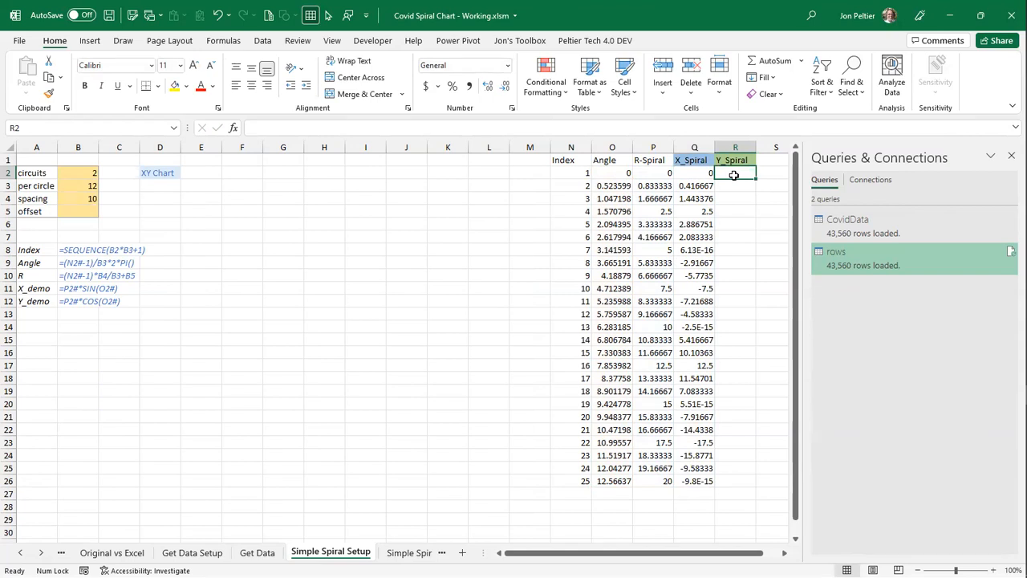
text(=)
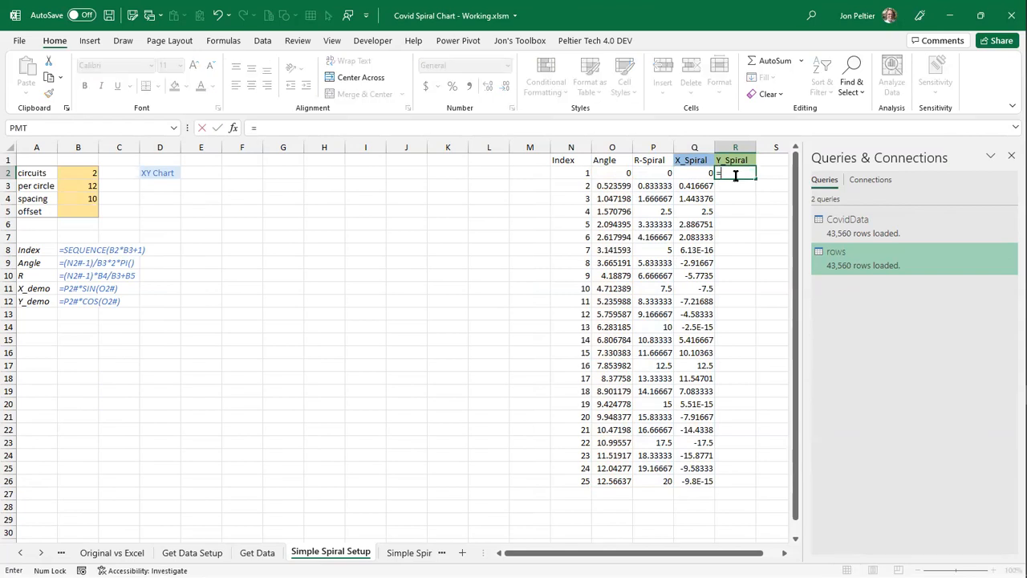
click(651, 172)
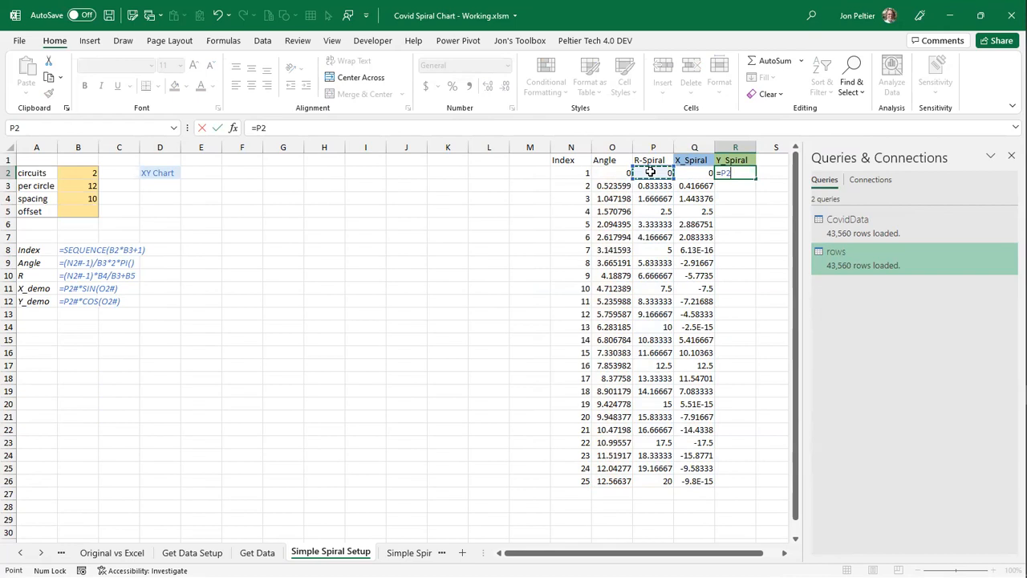
text(#*)
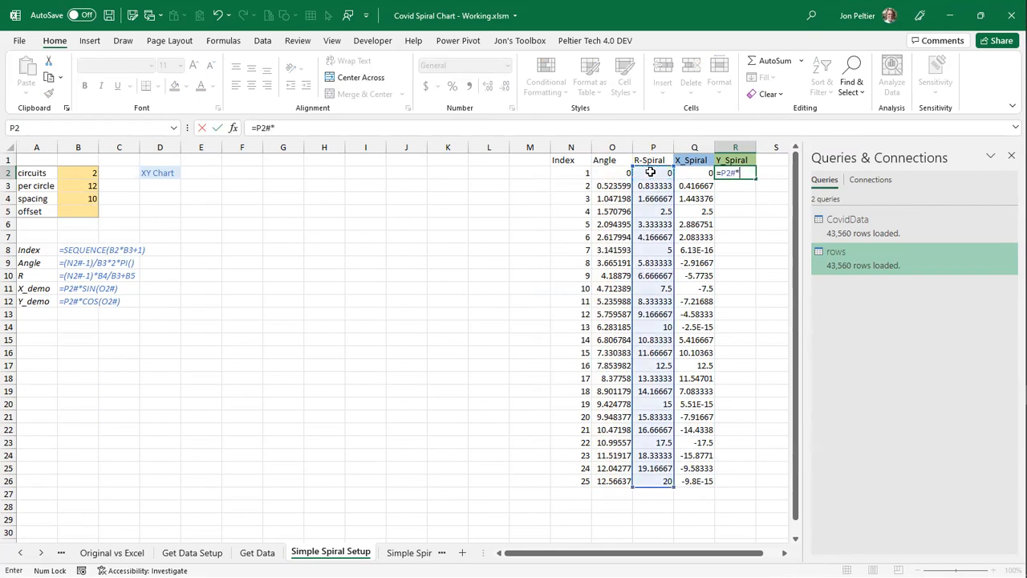
text(cos()
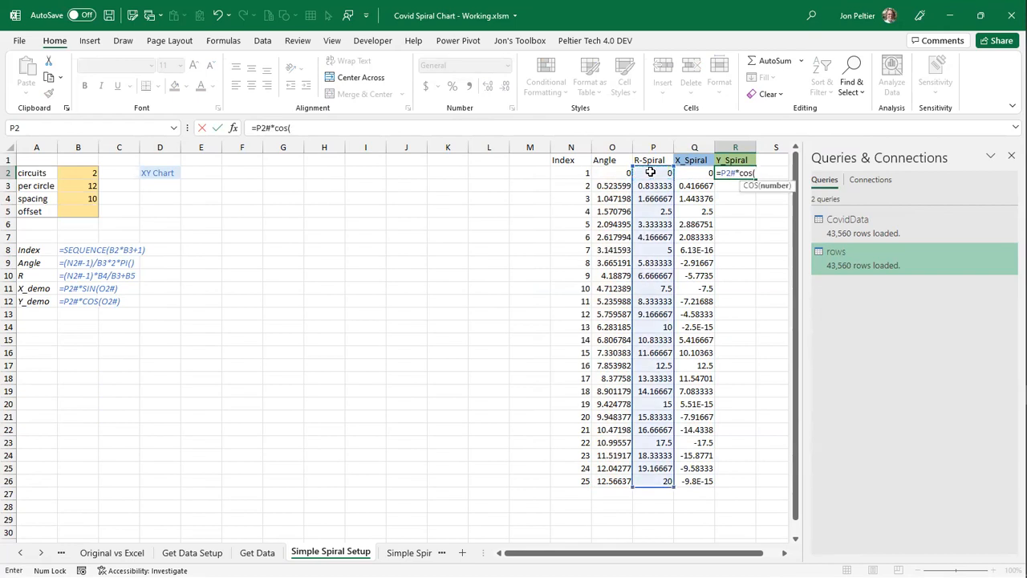
click(628, 173)
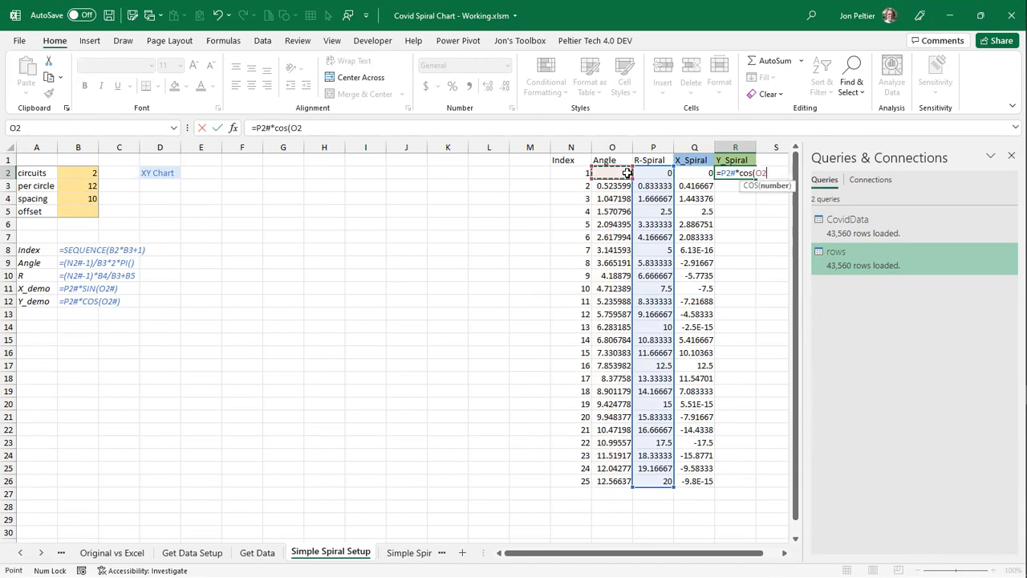
text(#))
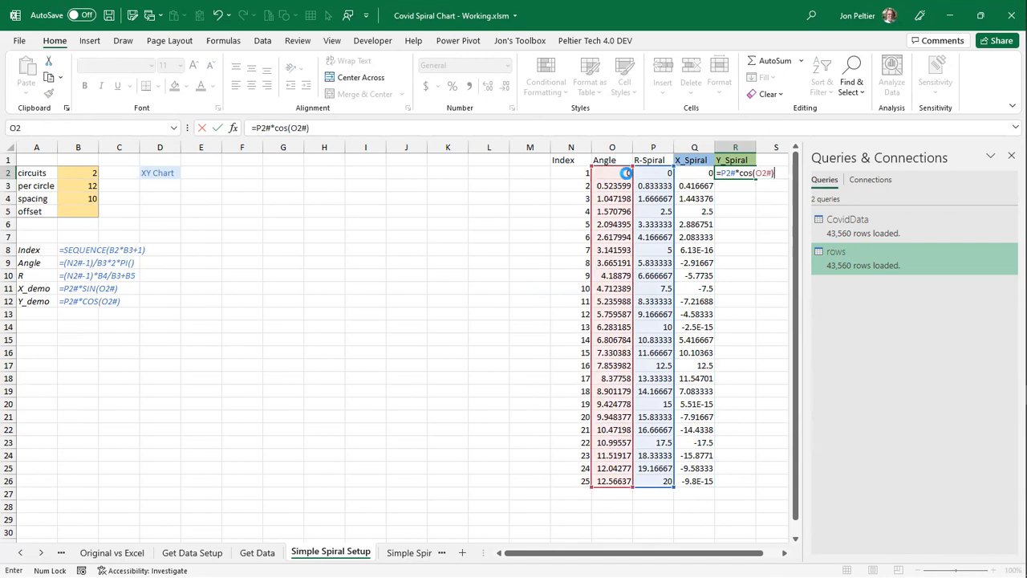
key(ctrl+Return)
- Insert a scatter chart with straight lines and no markers from Q1:R26, and place its upper-left corner at cell D2
drag(695, 160, 743, 482)
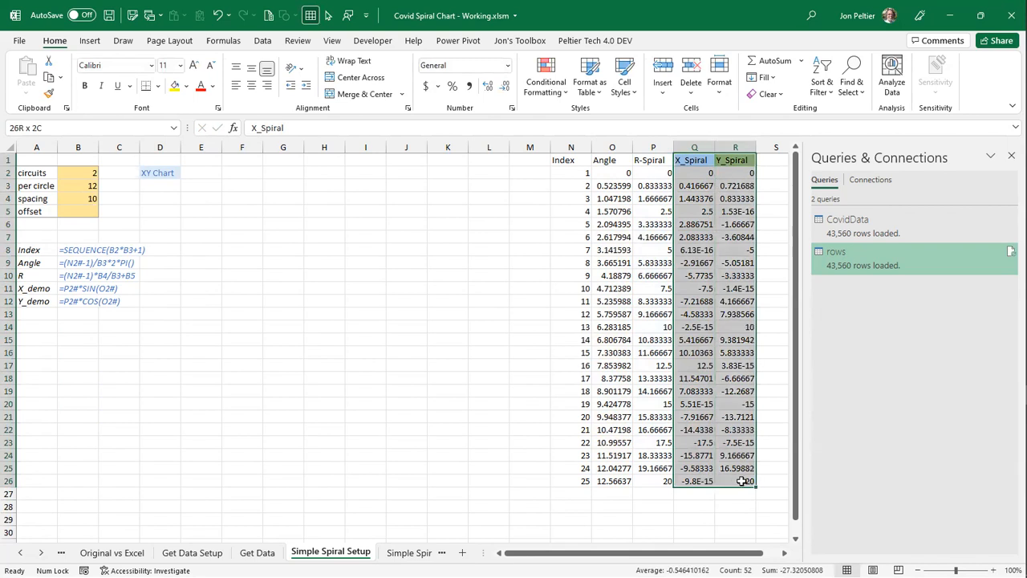
click(89, 41)
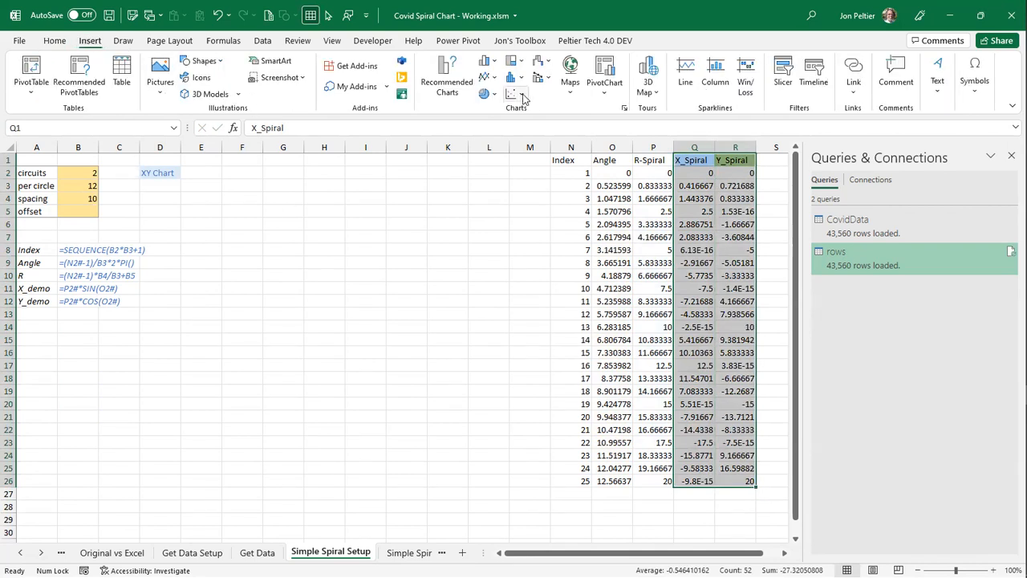
click(516, 94)
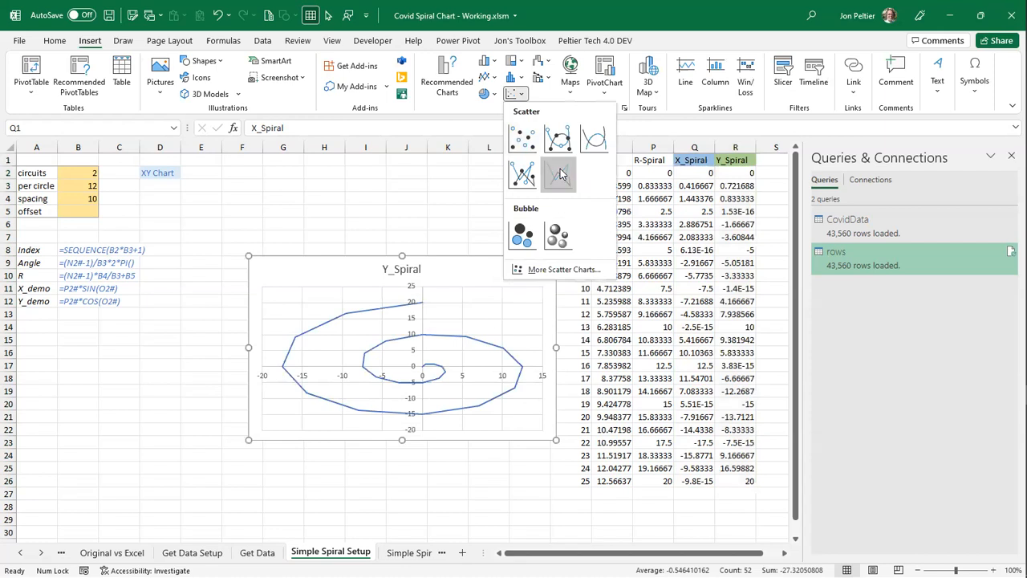
click(560, 175)
drag(443, 230, 342, 179)
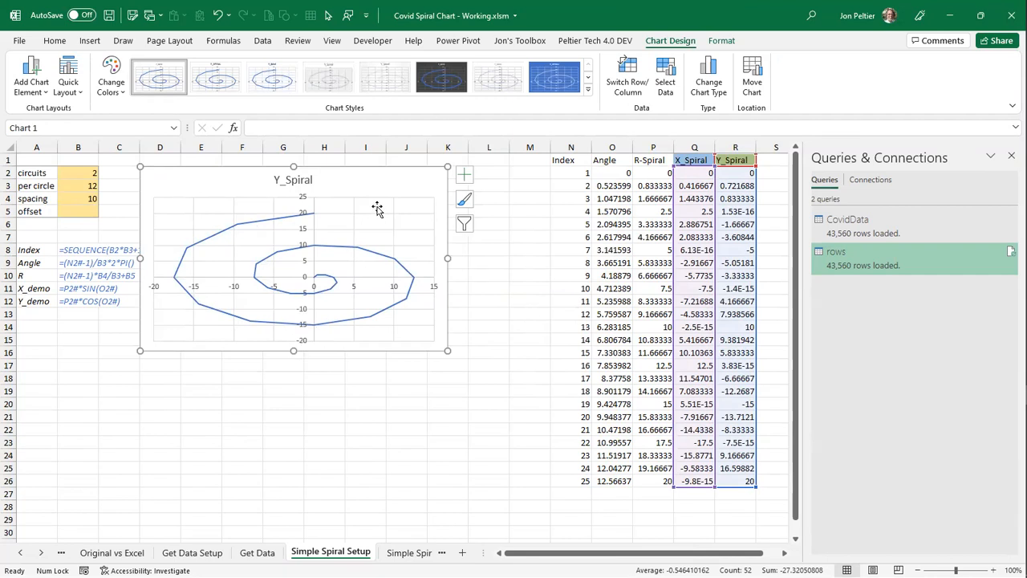
- Resize the spiral chart to 6 inches high and 6 inches wide
click(720, 40)
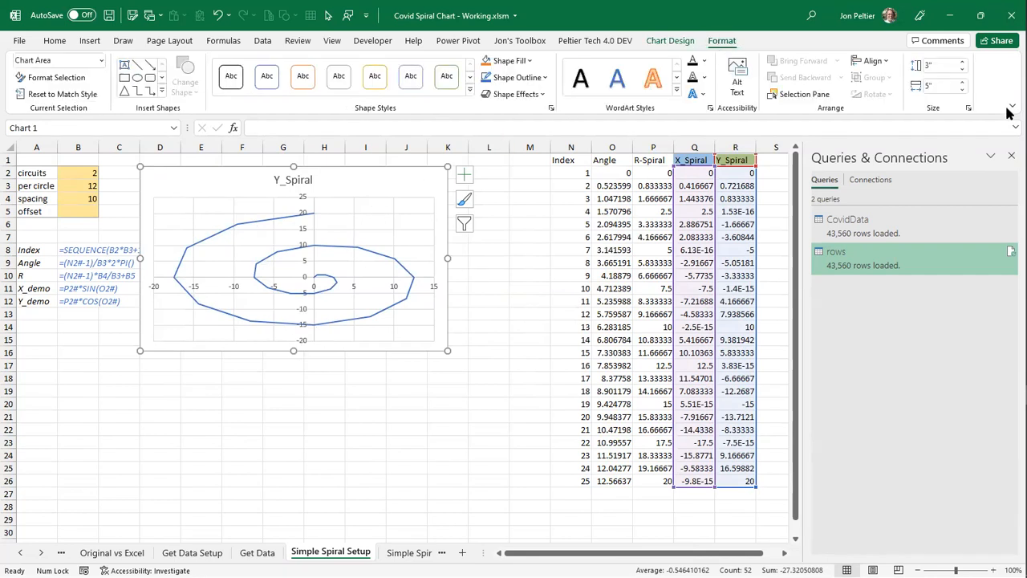
click(939, 64)
text(6)
key(Tab)
text(6)
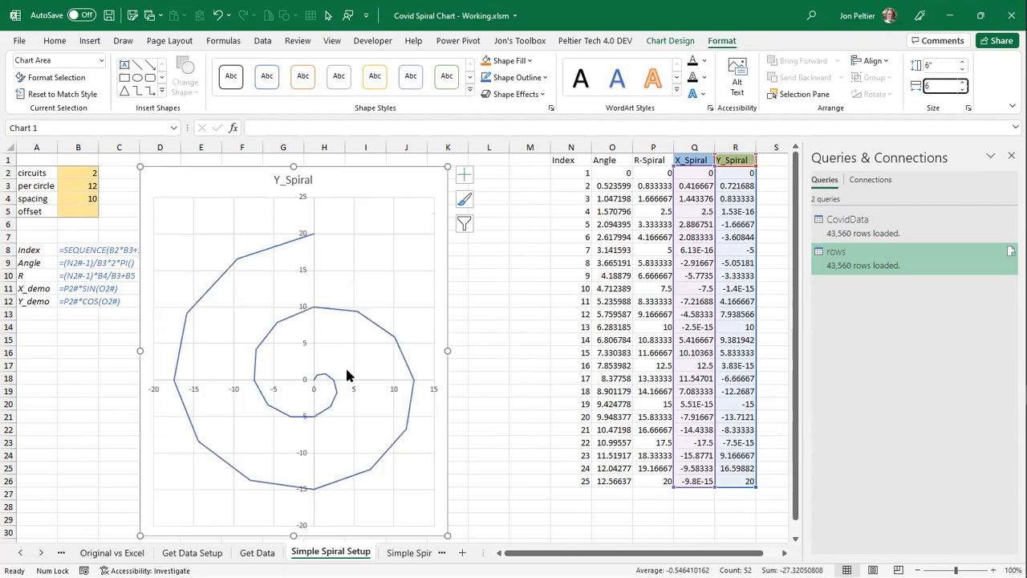
key(Return)
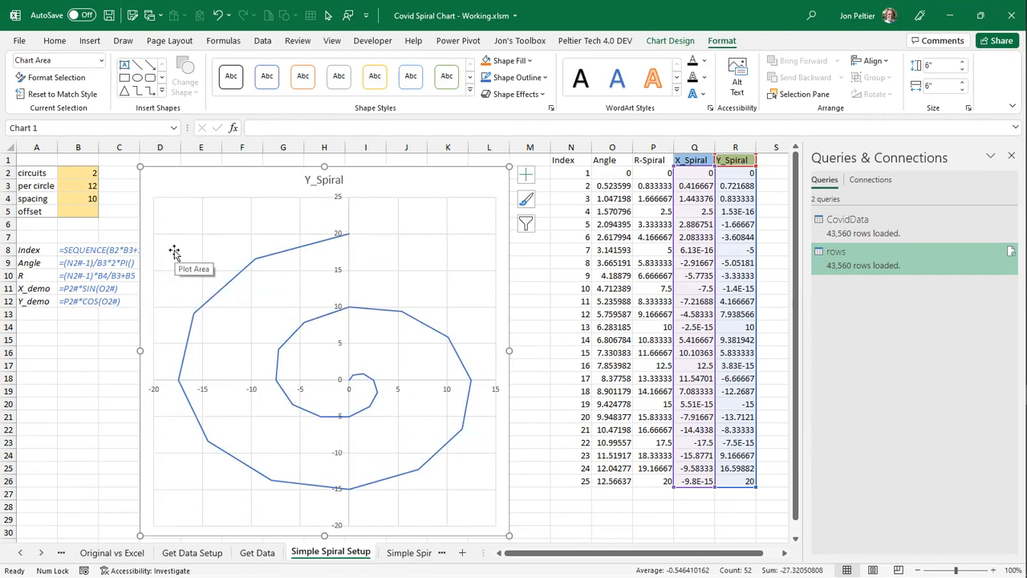
- Set the spiral's offset in B5 to 5 and the points per circle in B3 to 24
click(90, 211)
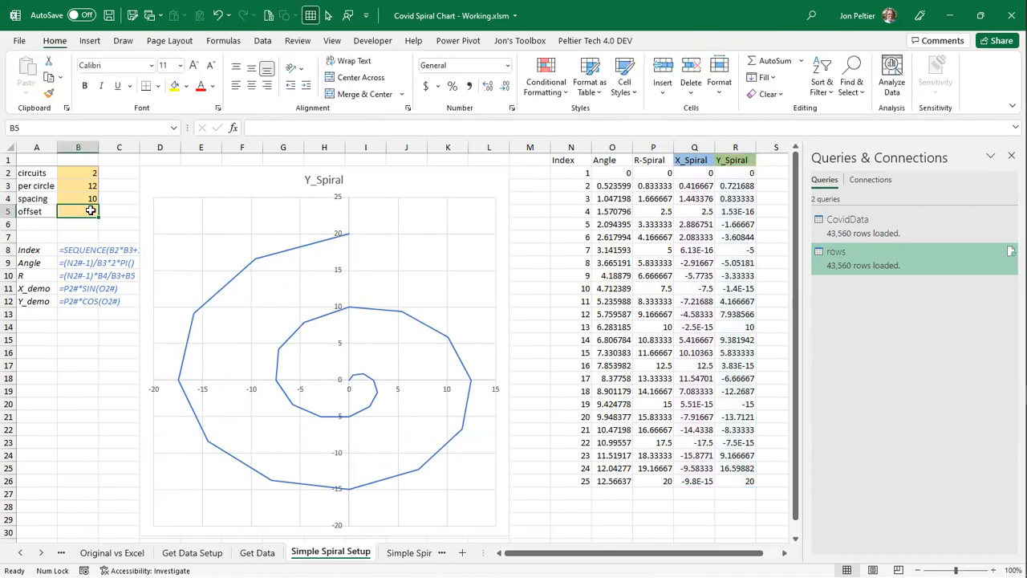
text(5)
key(ctrl+Return)
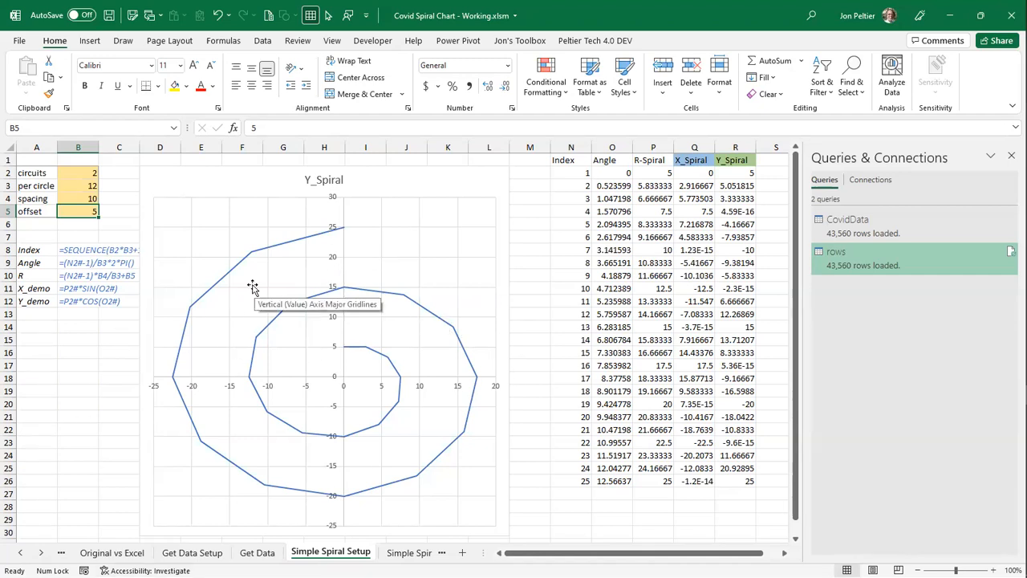
click(80, 183)
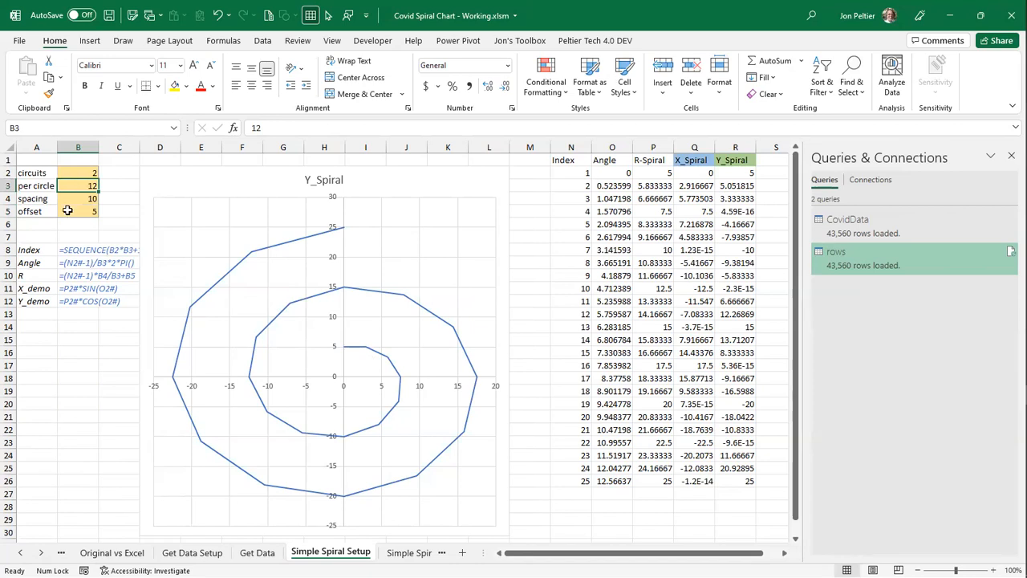
text(24)
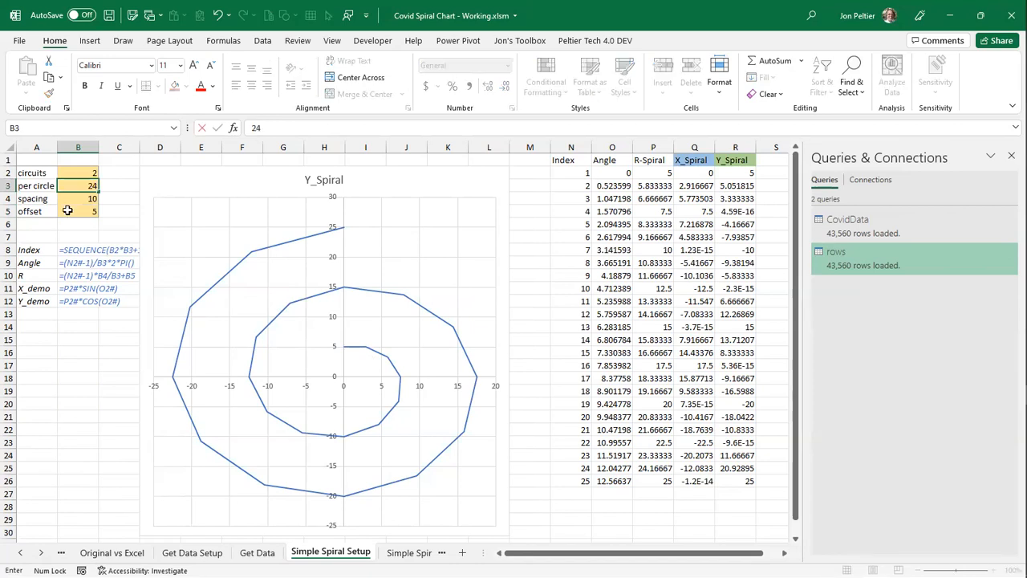
key(ctrl+Return)
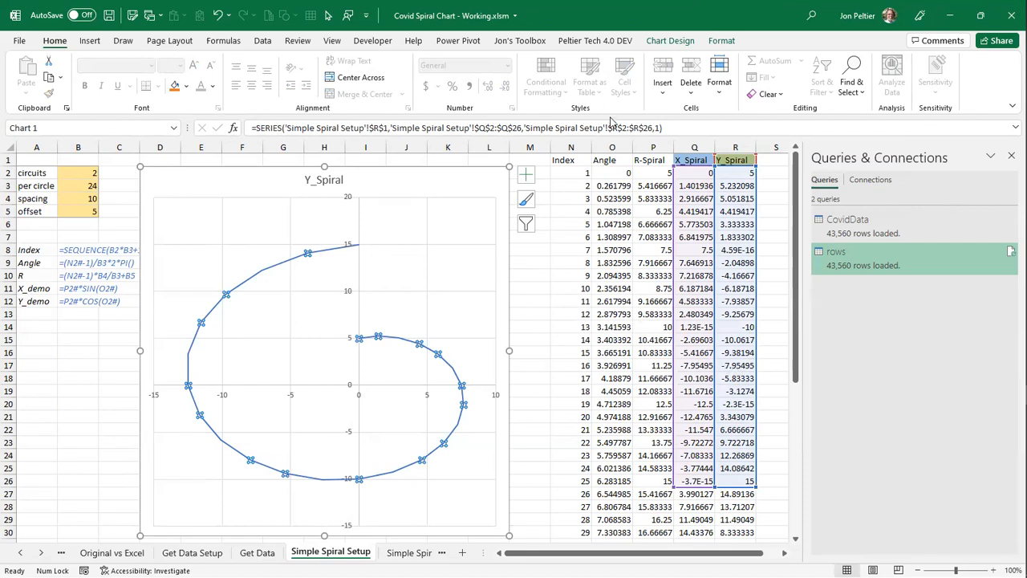
- Try the spill reference $R$2# as the Y values in the chart's SERIES formula, and restore the range $R$2:$R$26
drag(625, 127, 654, 133)
text(#)
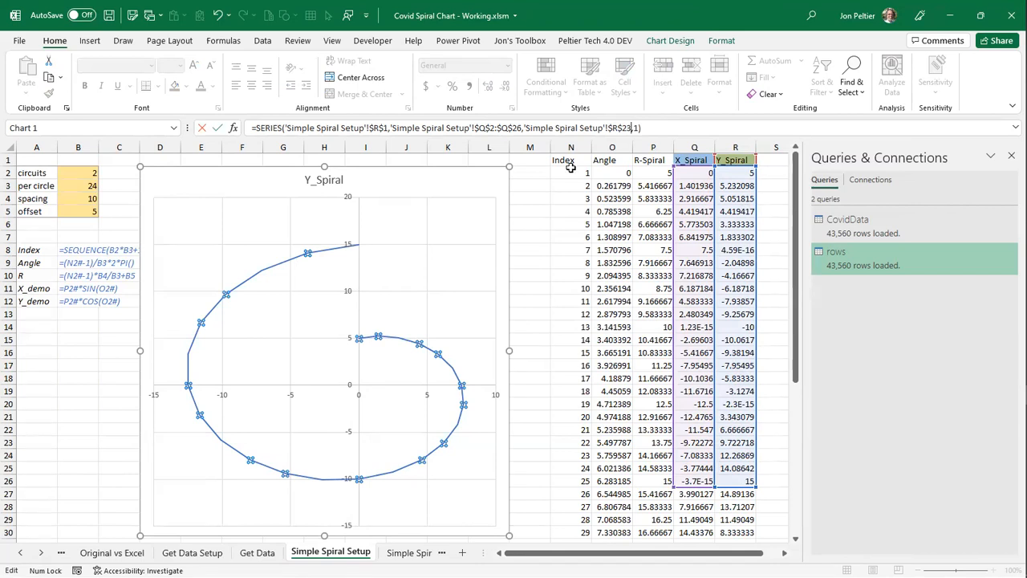
key(BackSpace)
text(#)
key(Return)
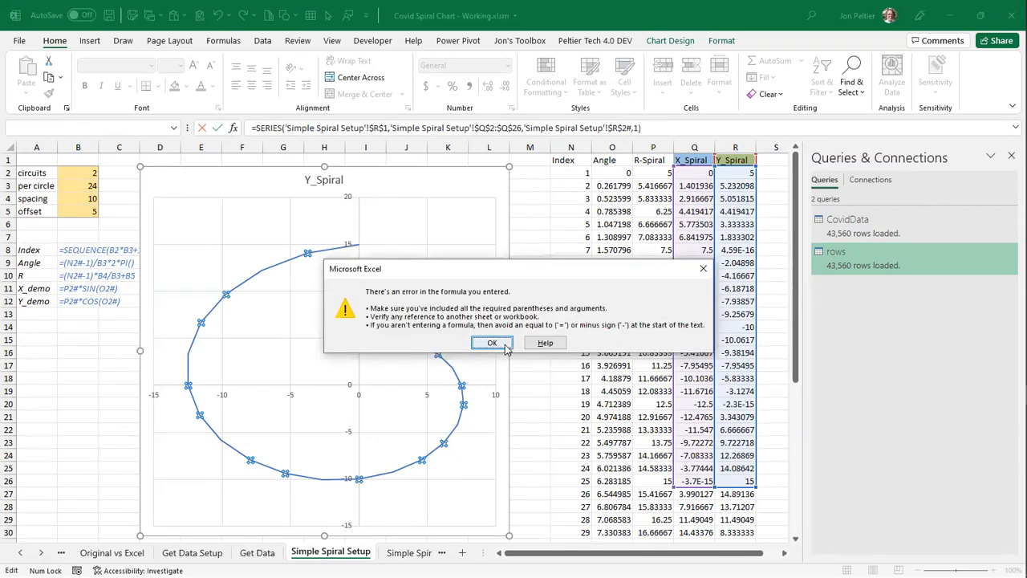
click(509, 344)
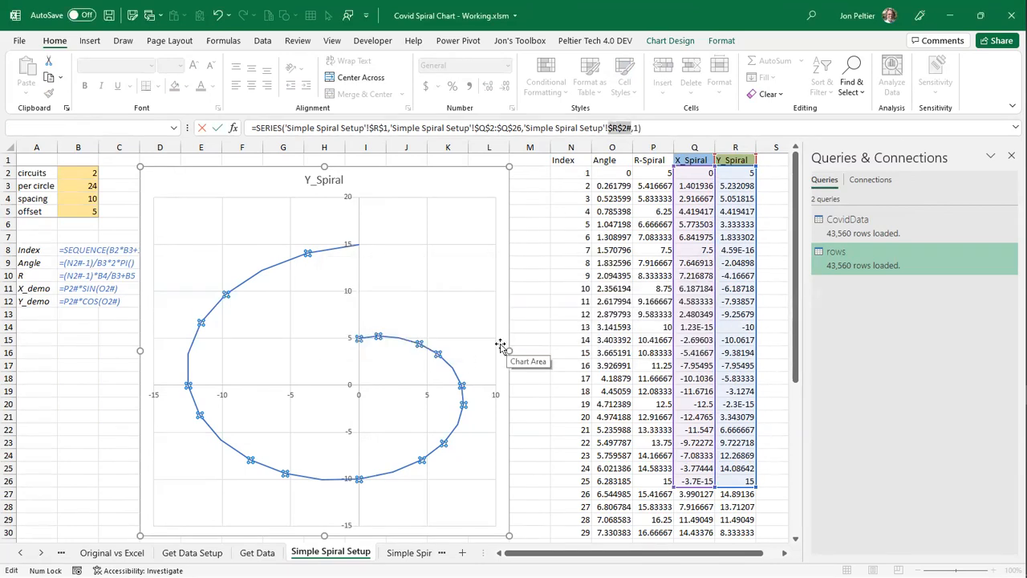
text($R$2:$R$26)
key(Return)
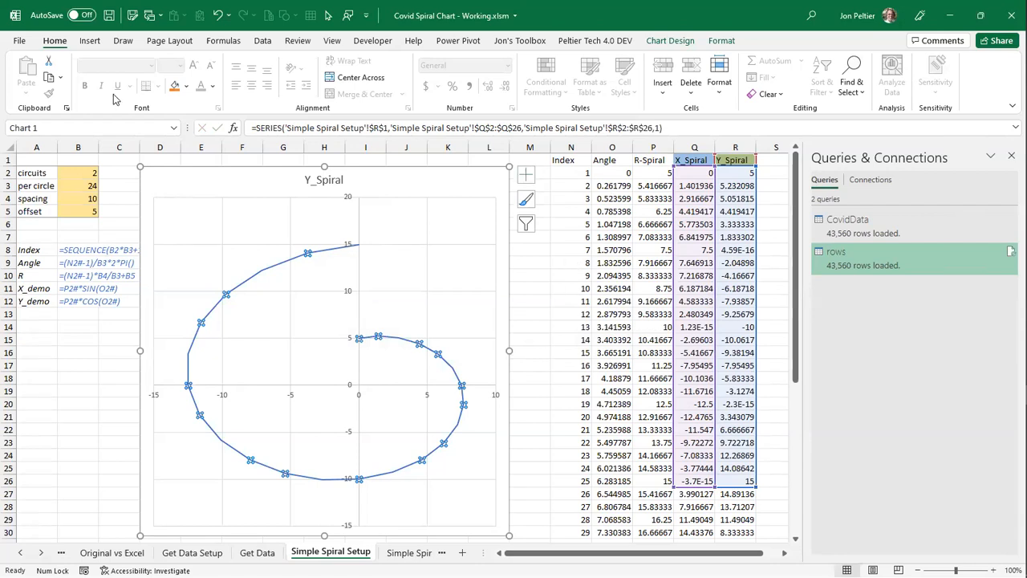
- Define the name X_Spiral, scoped to the Simple Spiral Setup sheet, referring to the spilled range ='Simple Spiral Setup'!$Q$2#
click(690, 172)
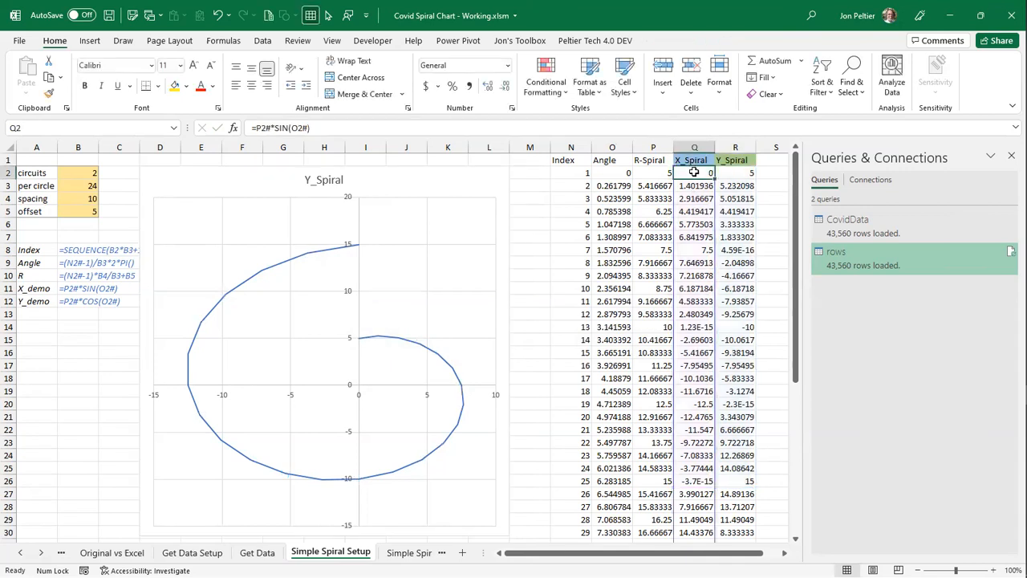
click(219, 42)
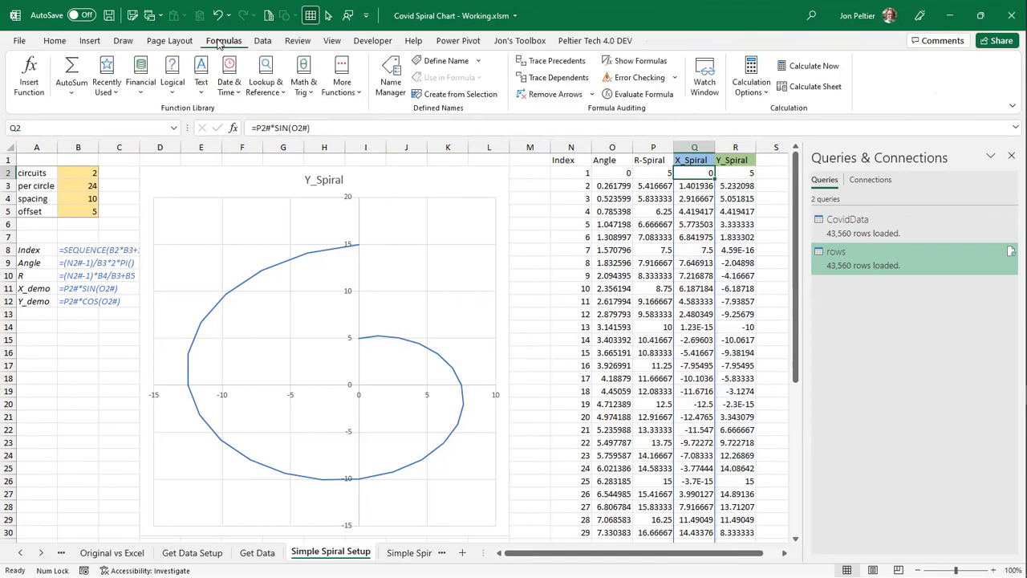
click(447, 61)
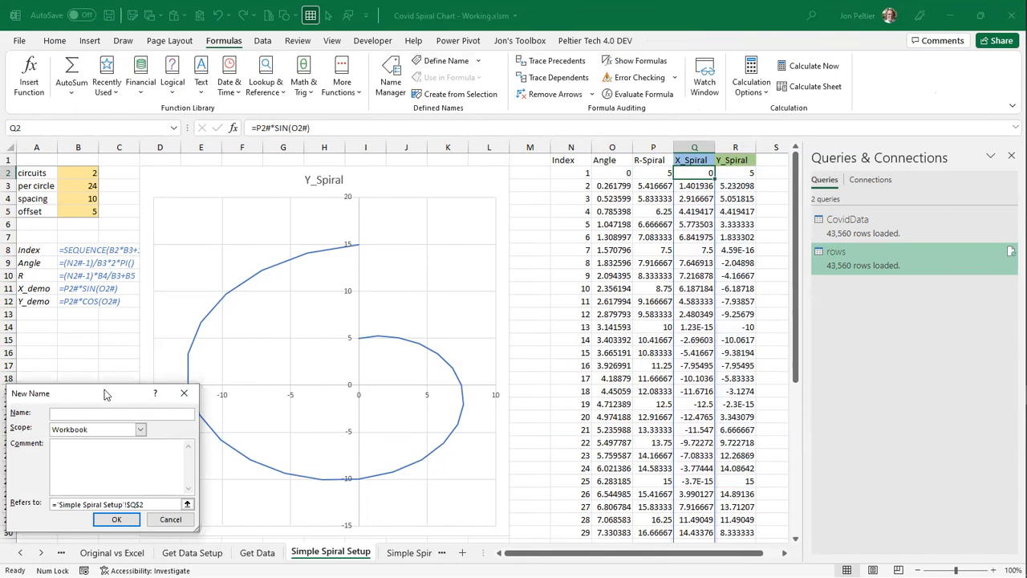
drag(104, 393, 563, 246)
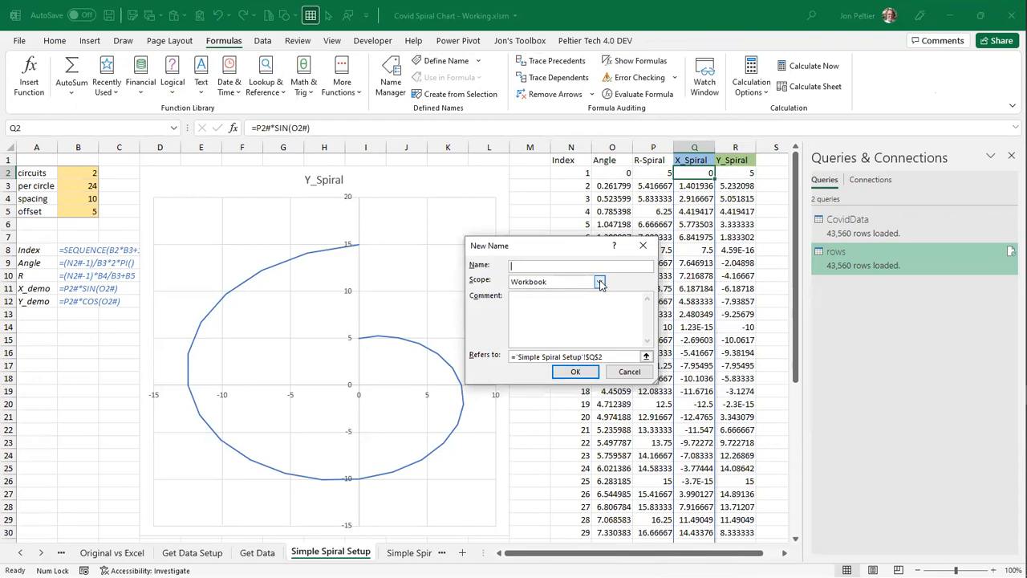
click(600, 283)
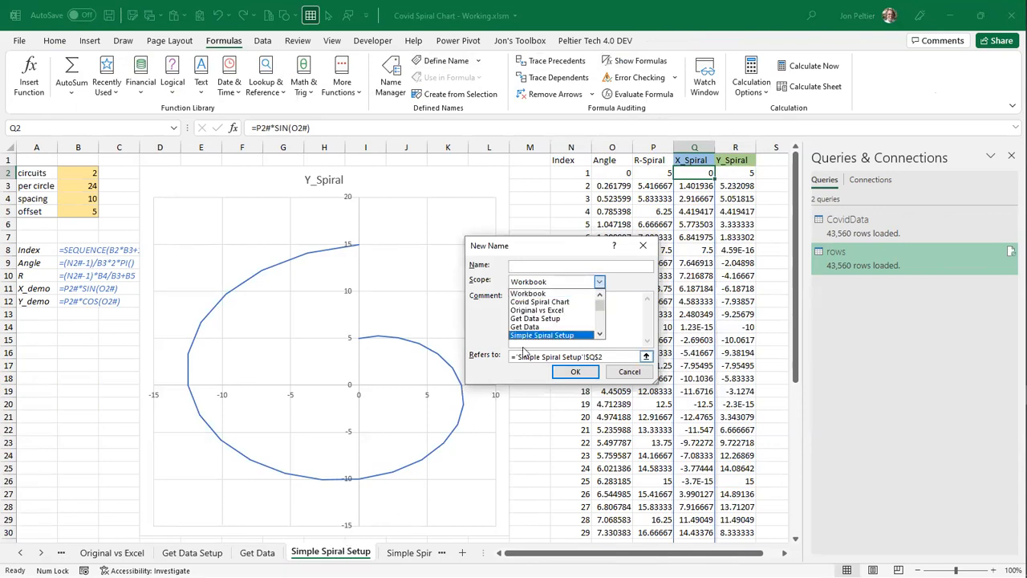
click(574, 335)
click(546, 264)
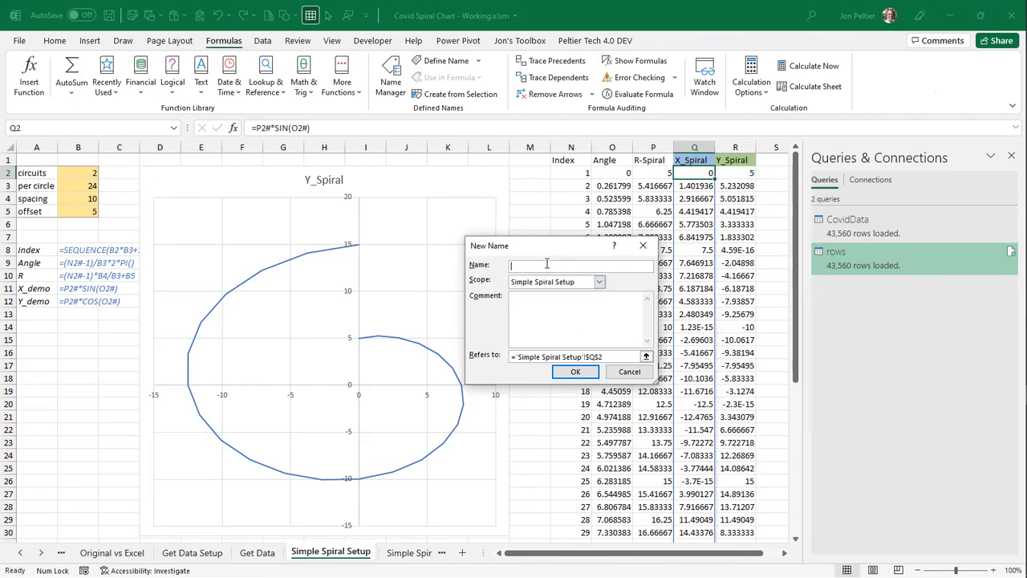
text(x_Spiral)
click(617, 354)
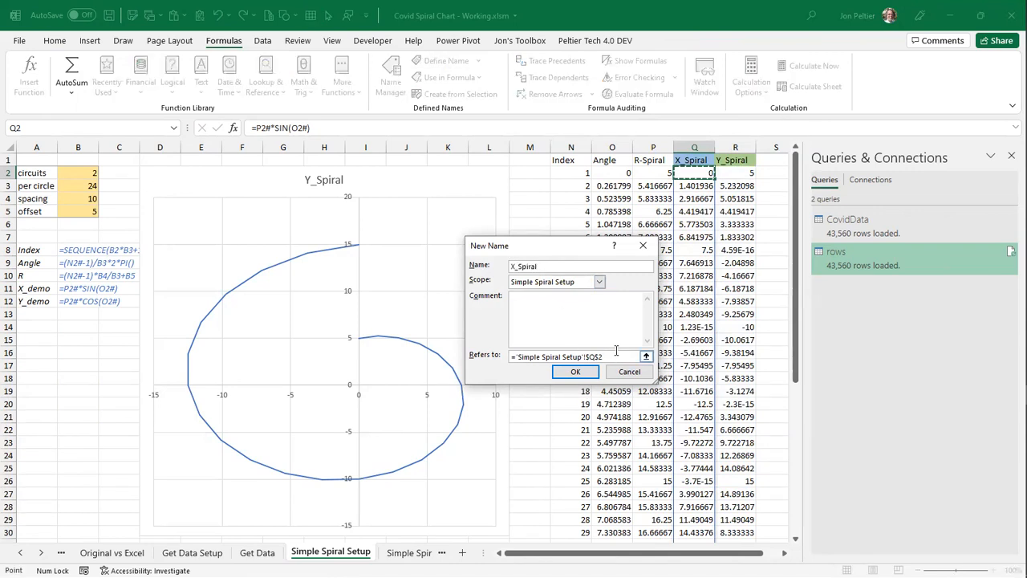
text(#)
key(Return)
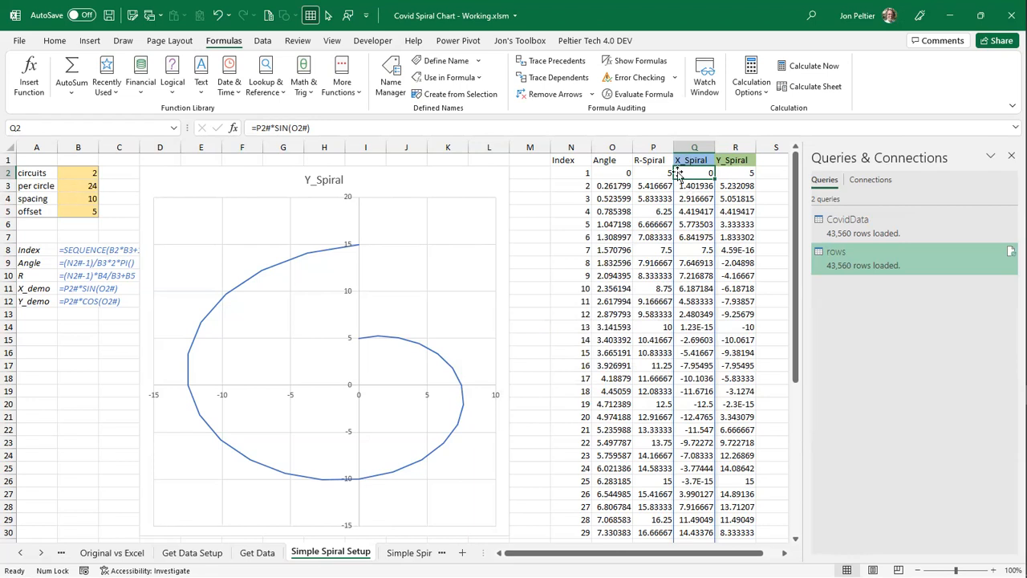
- Define the name Y_Spiral, scoped to the Simple Spiral Setup sheet, referring to the spilled range ='Simple Spiral Setup'!$R$2#
click(737, 173)
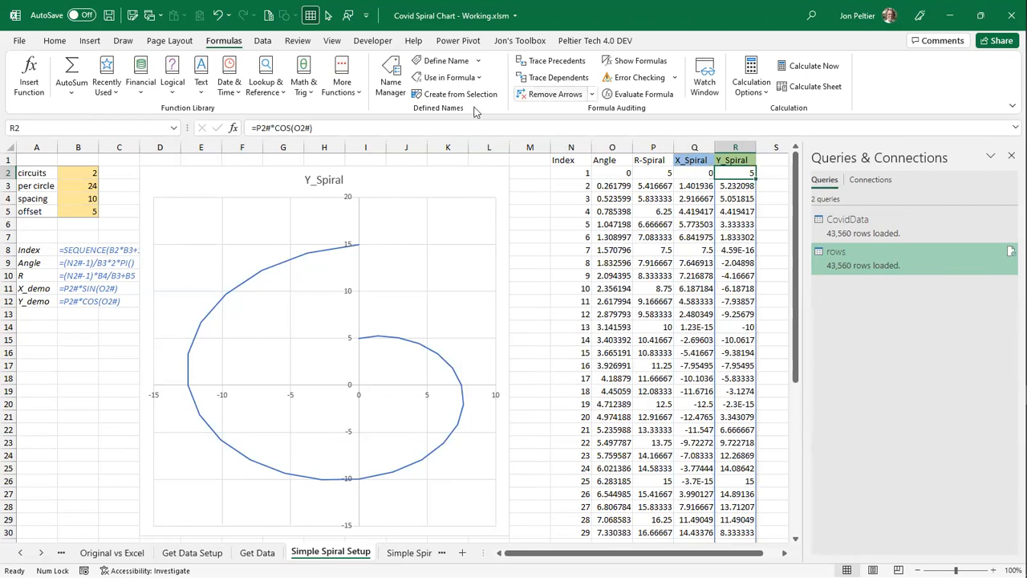
click(452, 62)
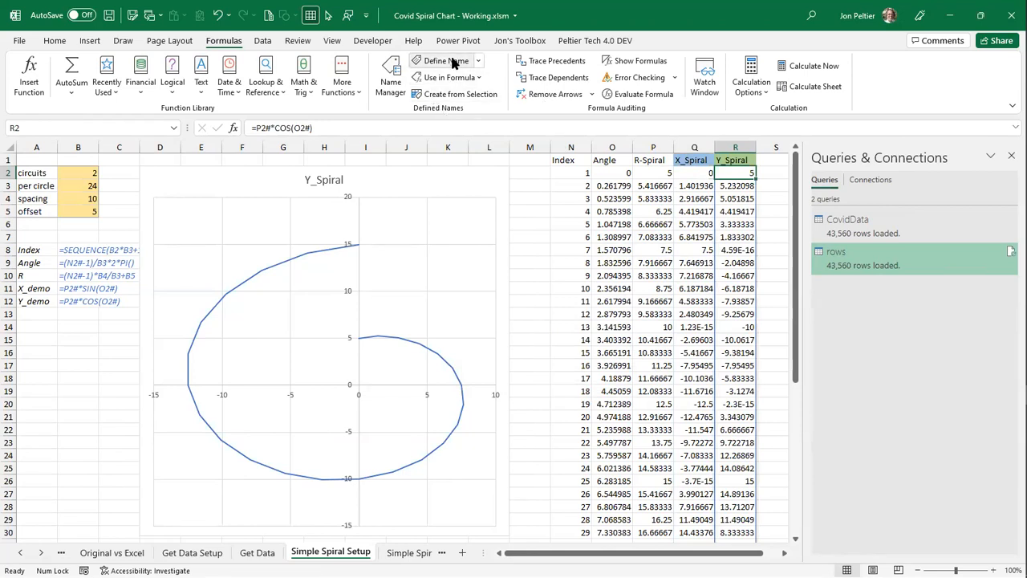
text(Y_Spiral)
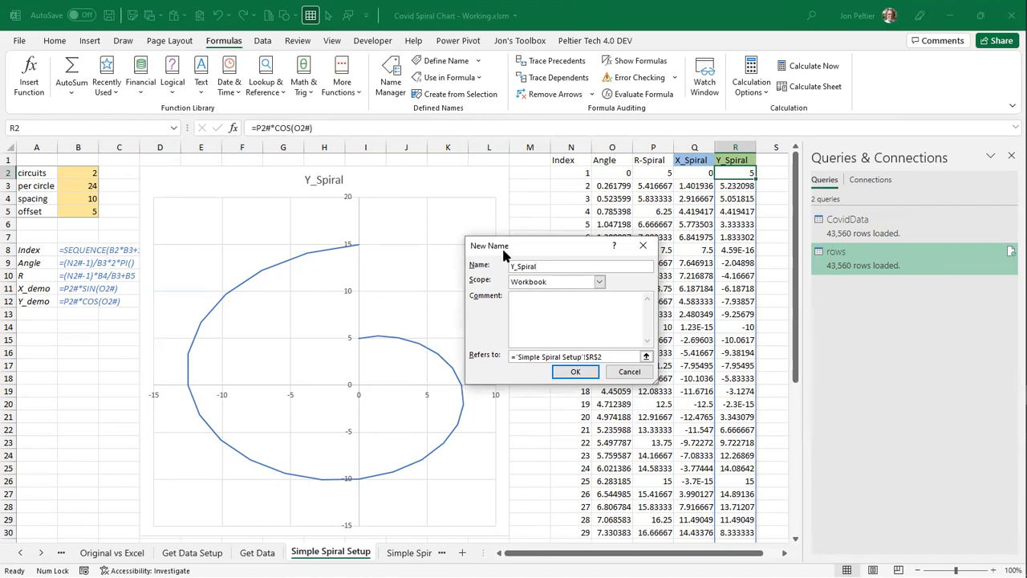
click(546, 285)
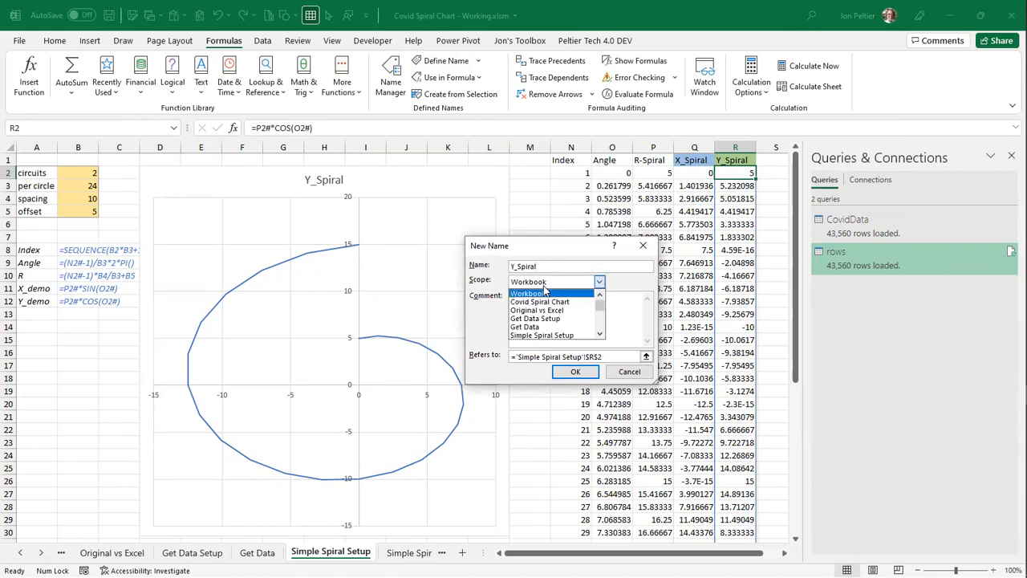
click(566, 335)
click(616, 357)
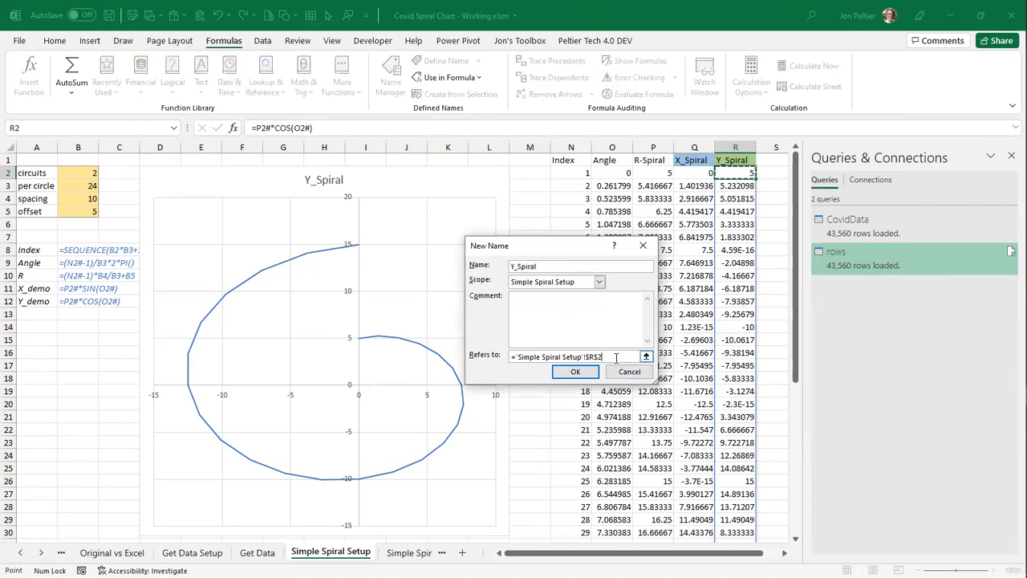
text(#)
key(Return)
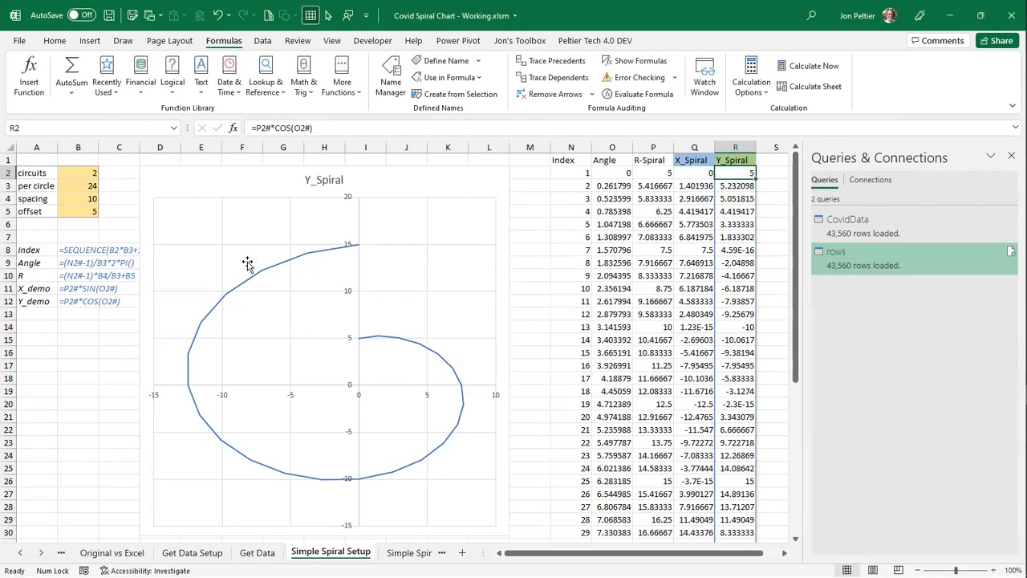
- Replace the X and Y ranges in the spiral chart's SERIES formula with the sheet-level names X_Spiral and Y_Spiral
click(300, 261)
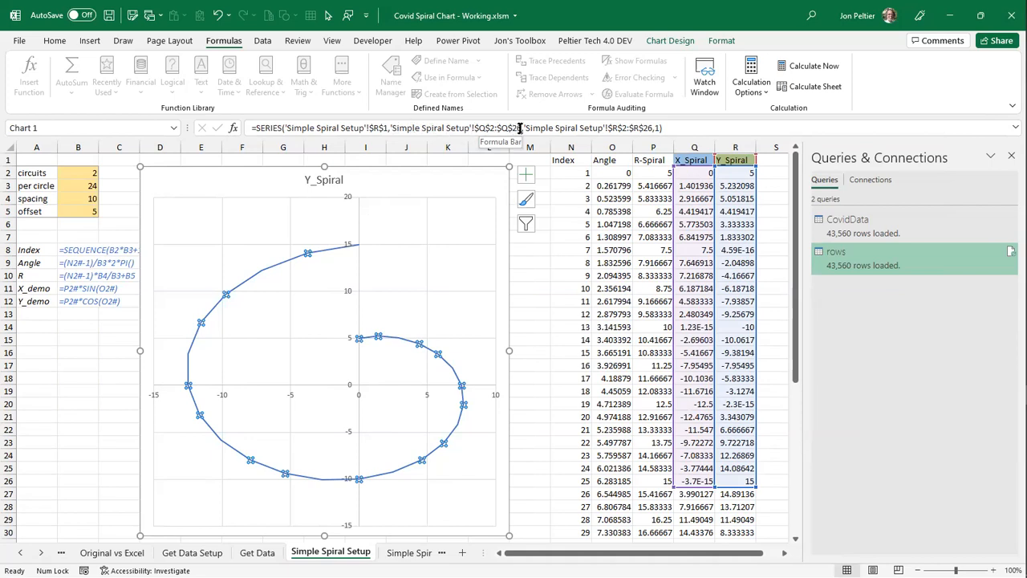
drag(523, 130, 475, 129)
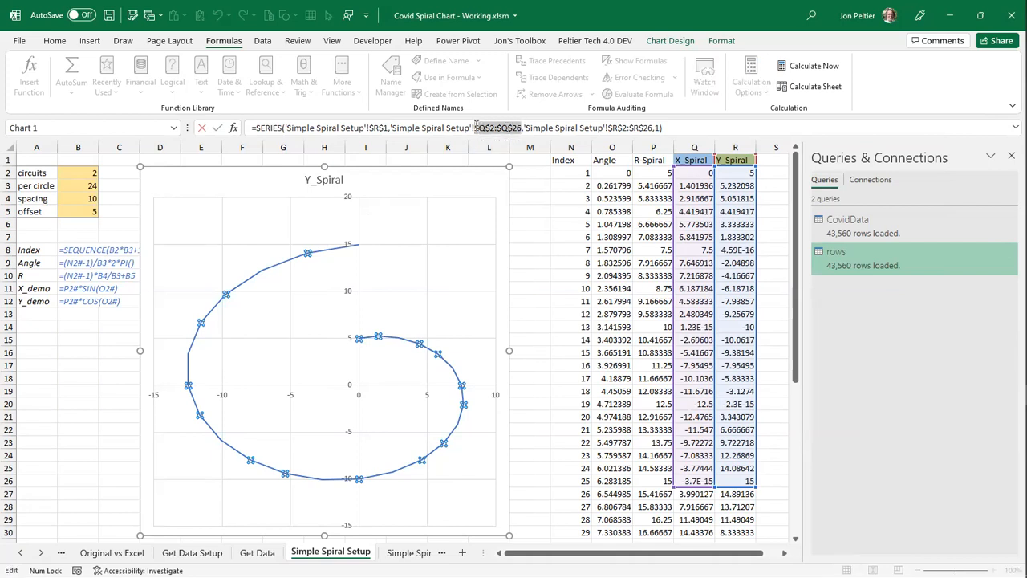
text(x_spiral)
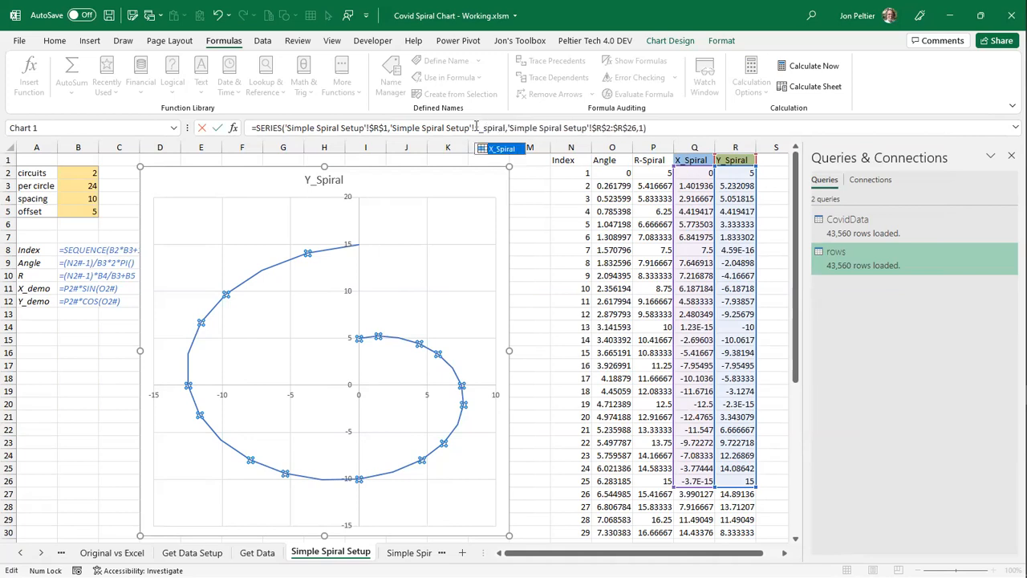
drag(595, 127, 624, 127)
text(Y_)
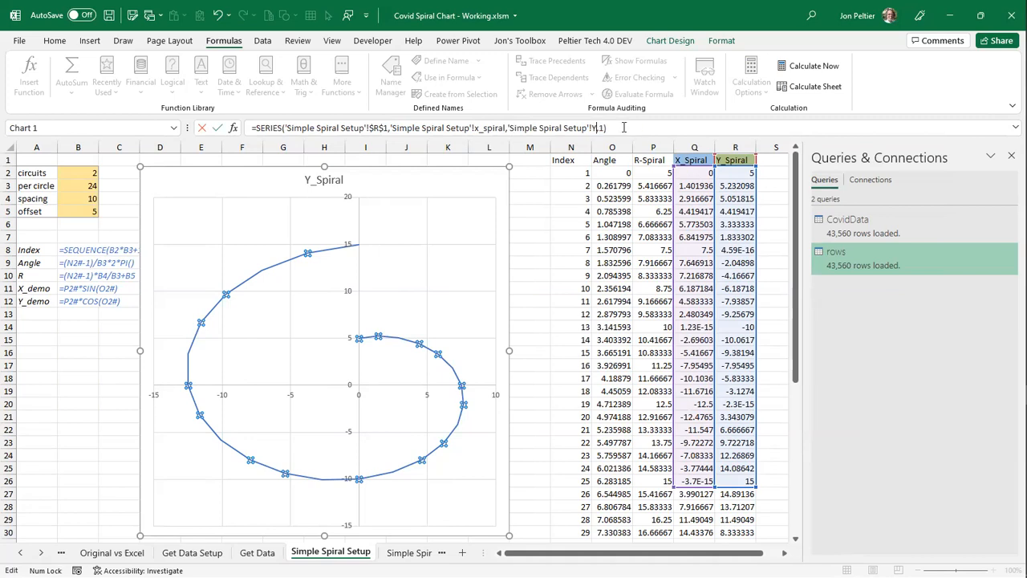
text(Spiral)
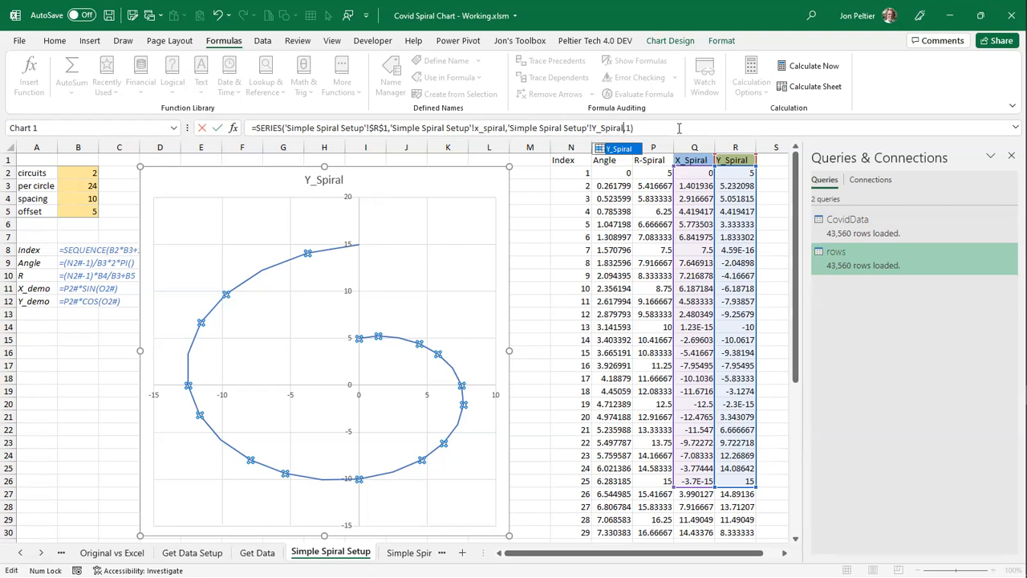
key(Return)
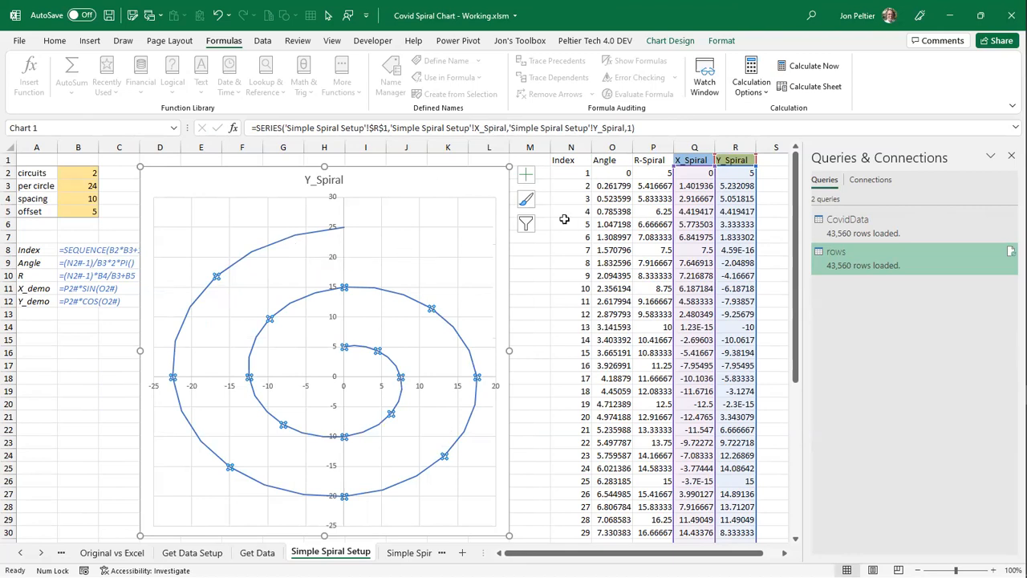
- Set the spiral's points per circle in B3 to 36 and the number of circuits in B2 to 3
scroll(695, 212, down, 1)
scroll(698, 228, down, 19)
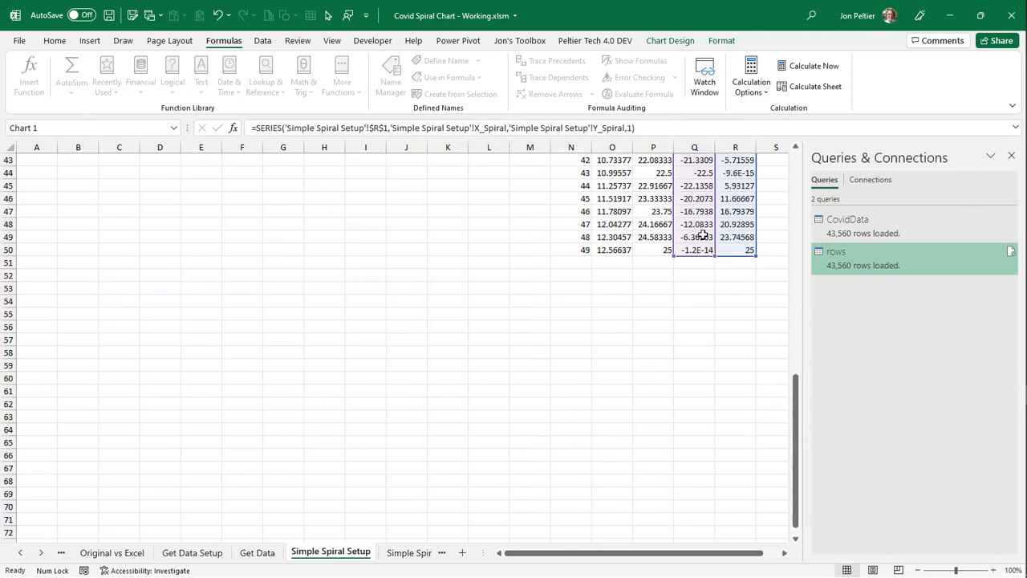
scroll(703, 230, up, 16)
scroll(231, 212, up, 4)
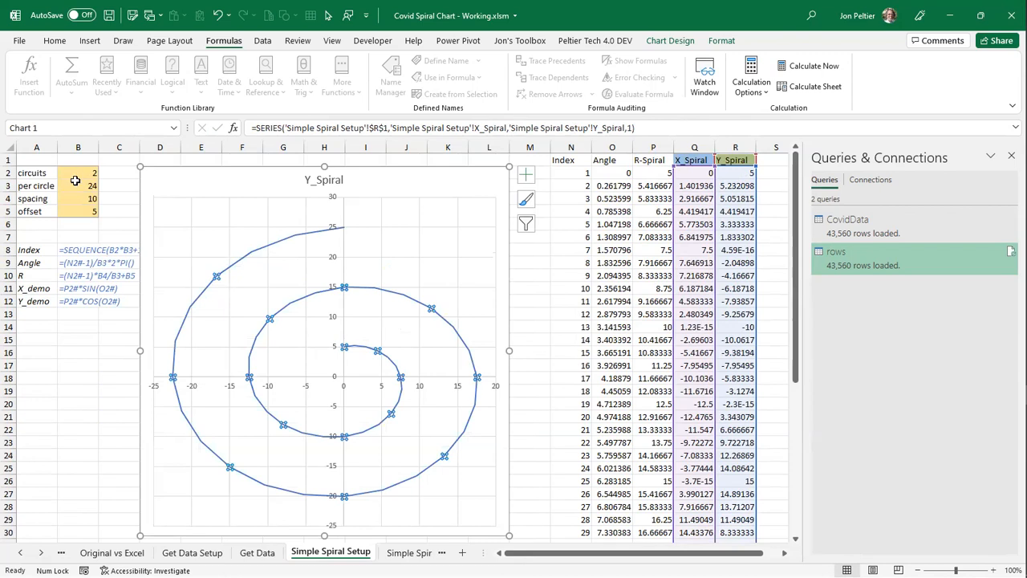
click(74, 185)
text(36)
key(ctrl+Return)
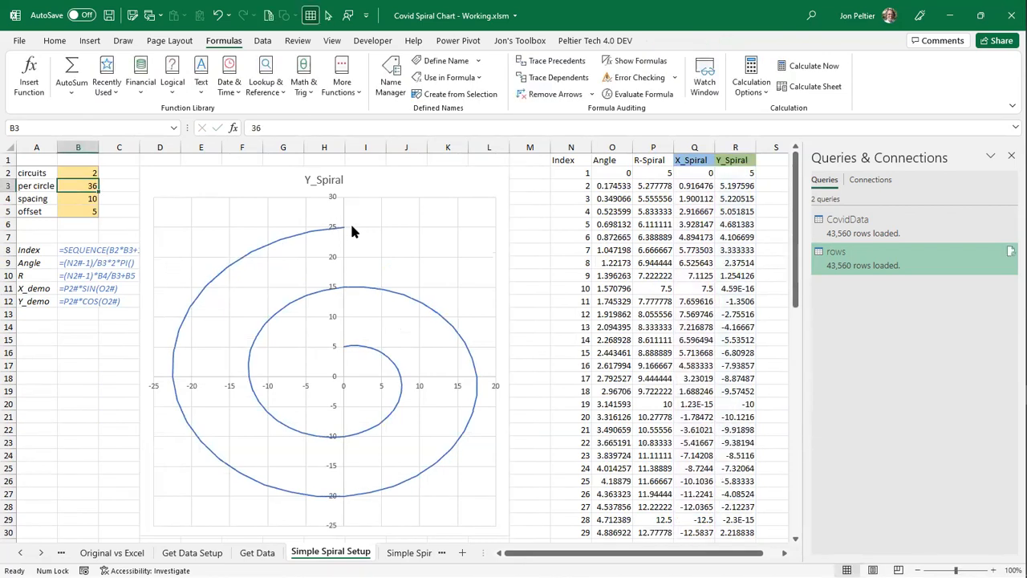
click(73, 171)
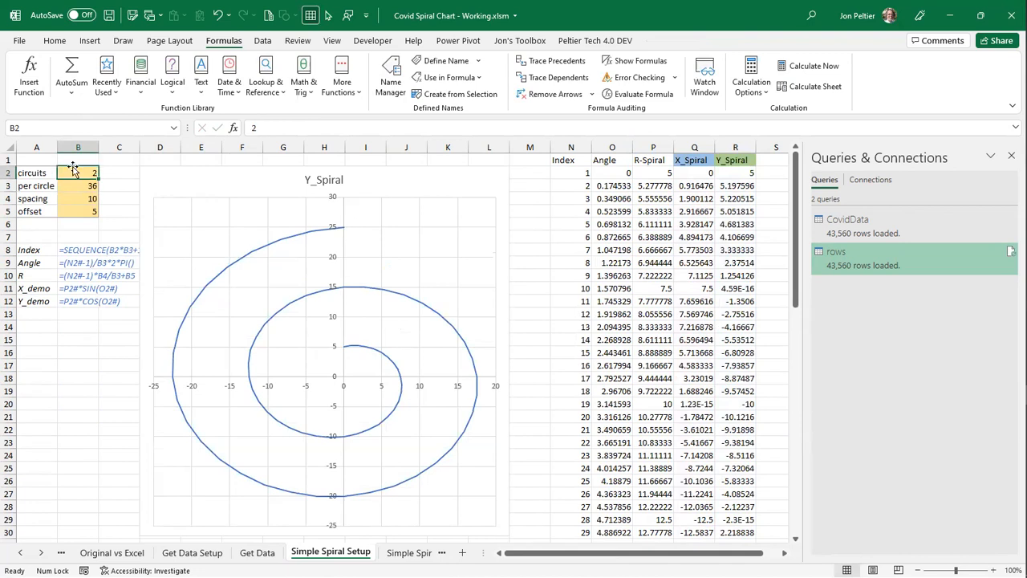
text(3)
key(ctrl+Return)
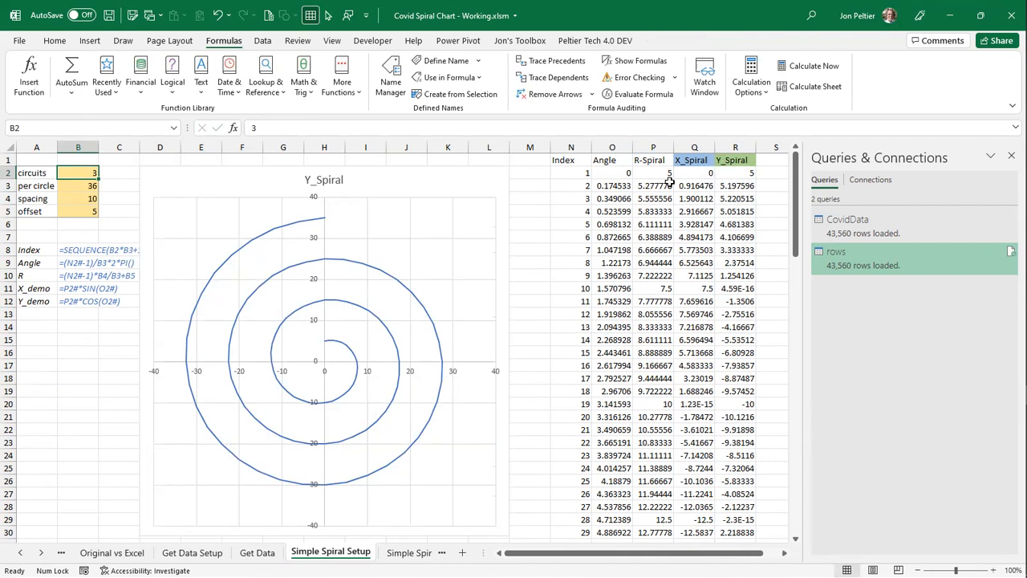
click(696, 175)
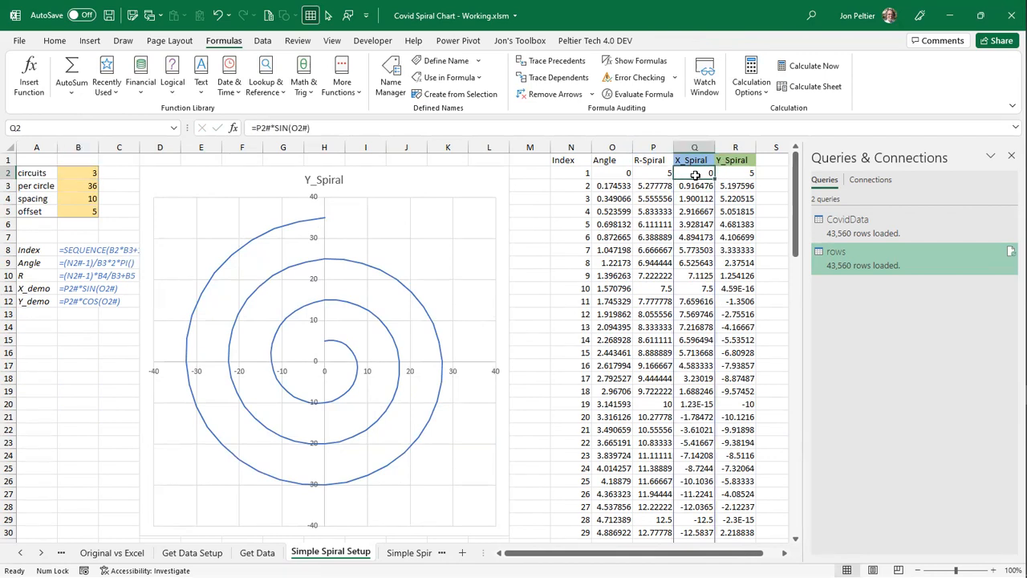
click(717, 173)
click(700, 174)
click(732, 169)
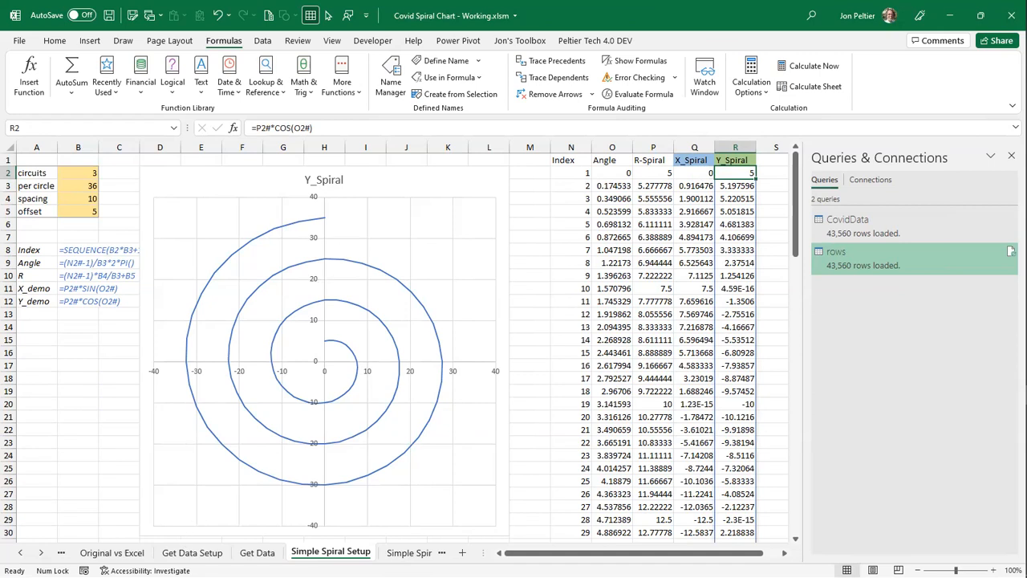
- Switch to the Spiral By Year Setup sheet and select cell A3 under the Start heading
click(40, 553)
click(39, 553)
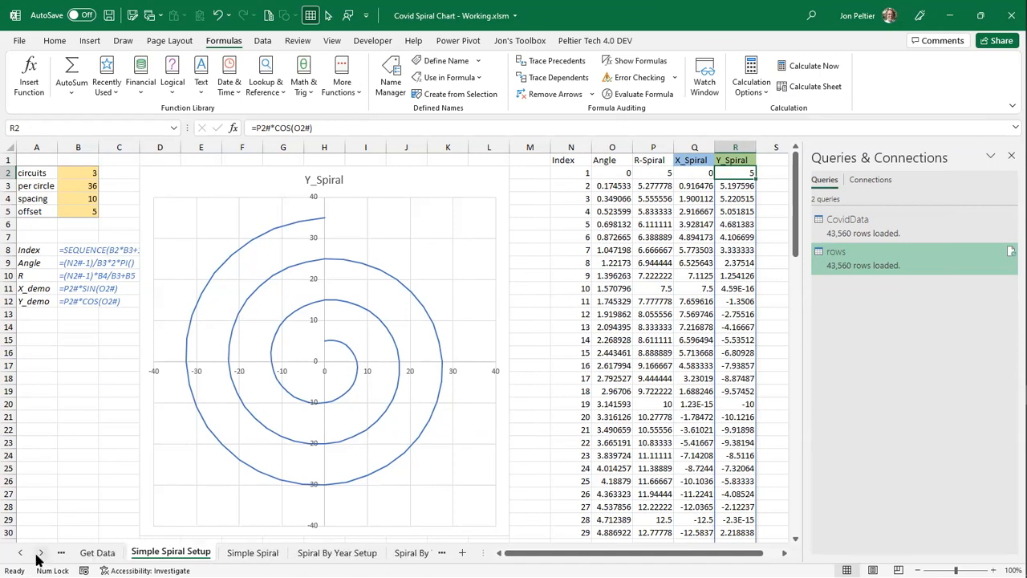
click(40, 553)
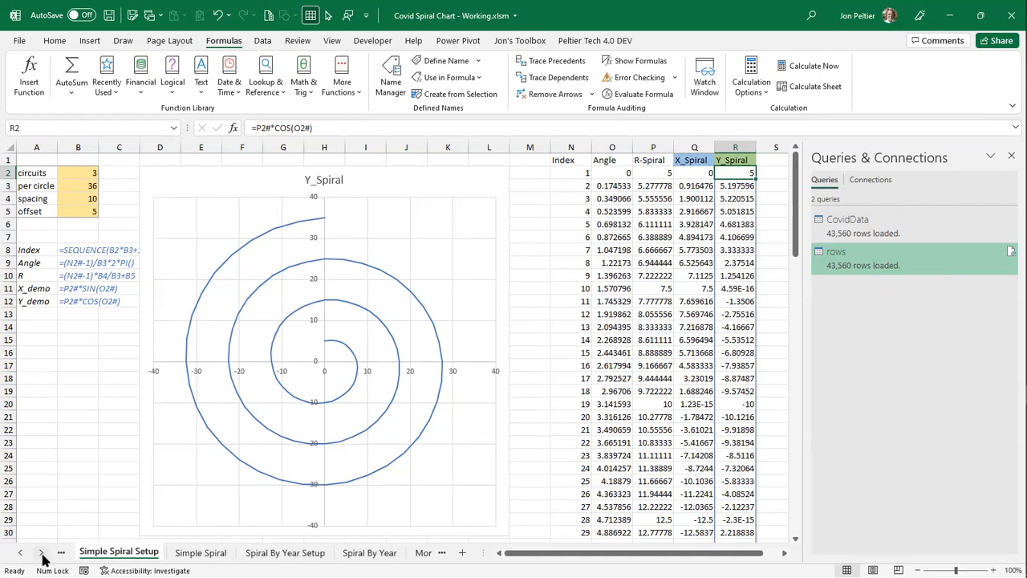
click(282, 553)
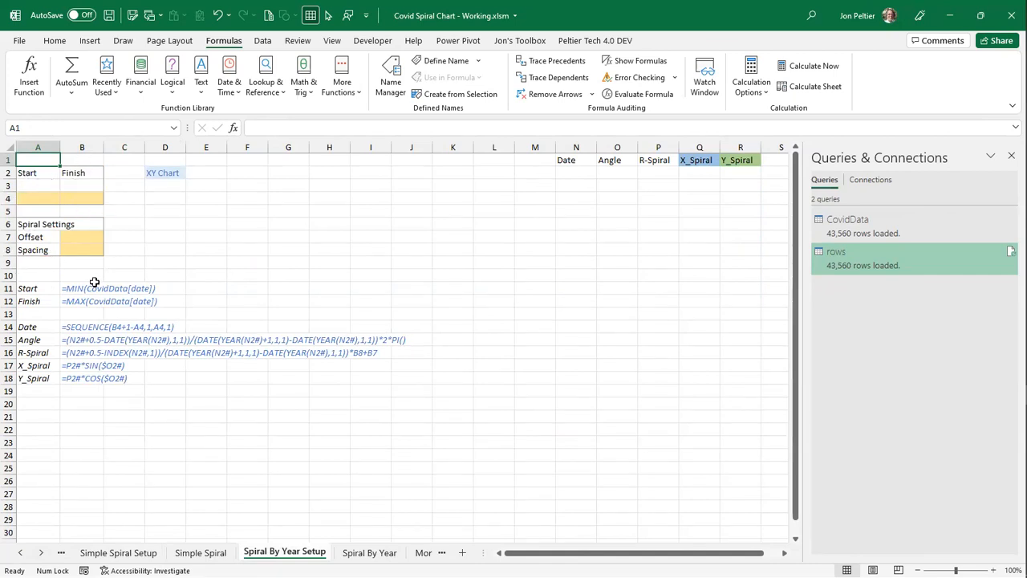
click(38, 185)
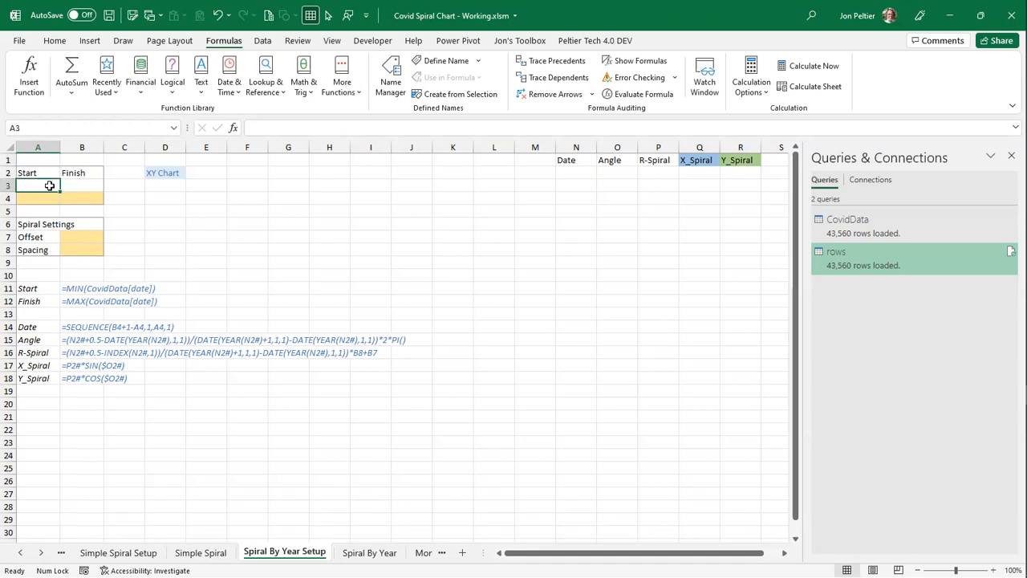
- Enter =MIN(CovidData[date]) in cell A3 as the start date, referencing the date column of the table on the Get Data sheet
text(=)
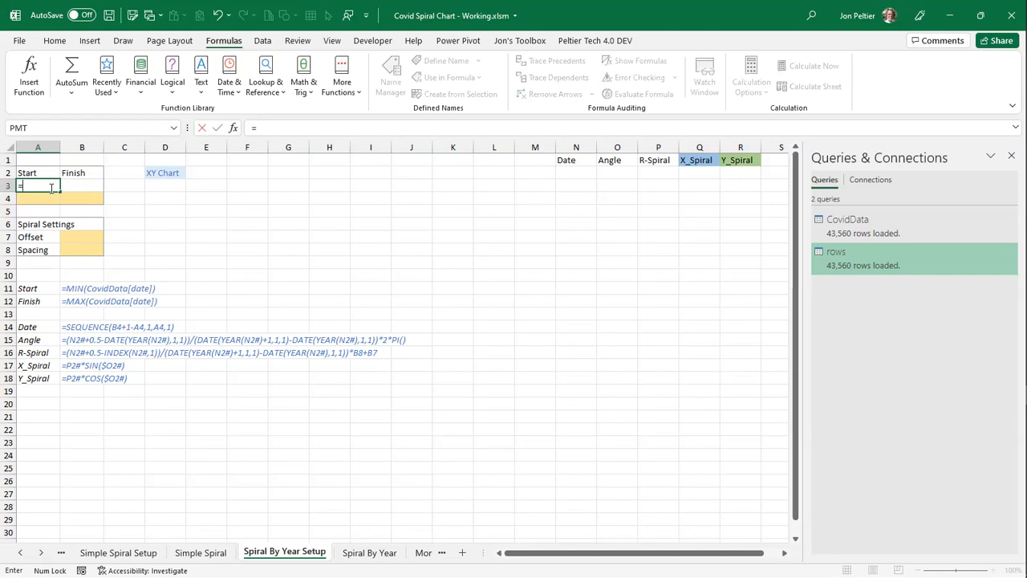
text(min()
click(19, 553)
click(19, 552)
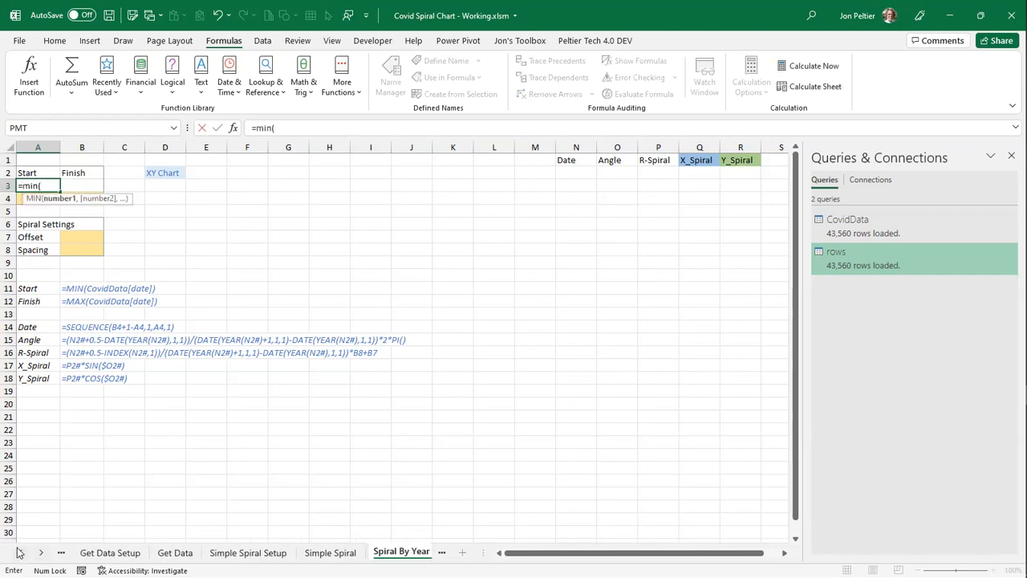
click(174, 552)
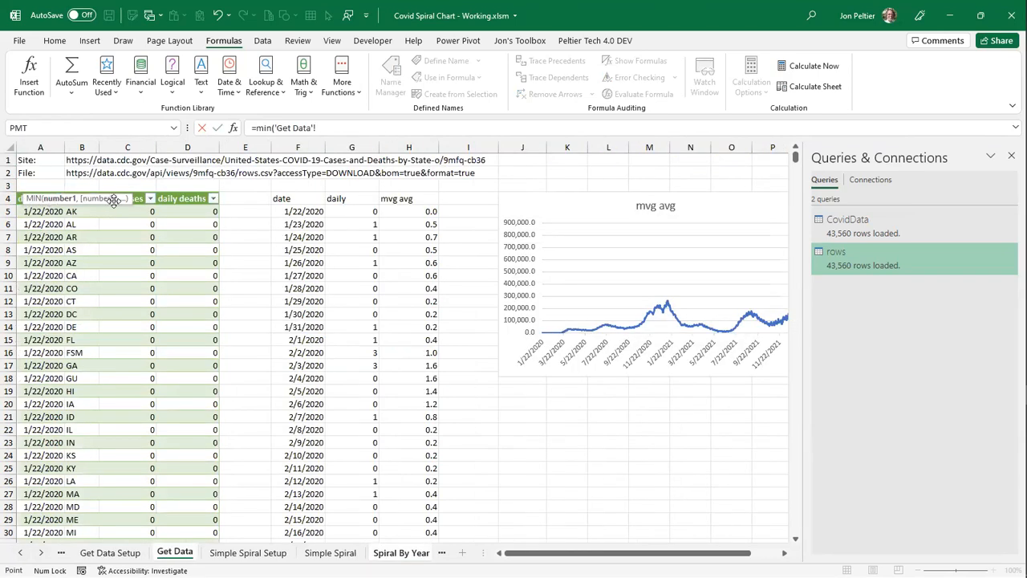
drag(115, 201, 262, 221)
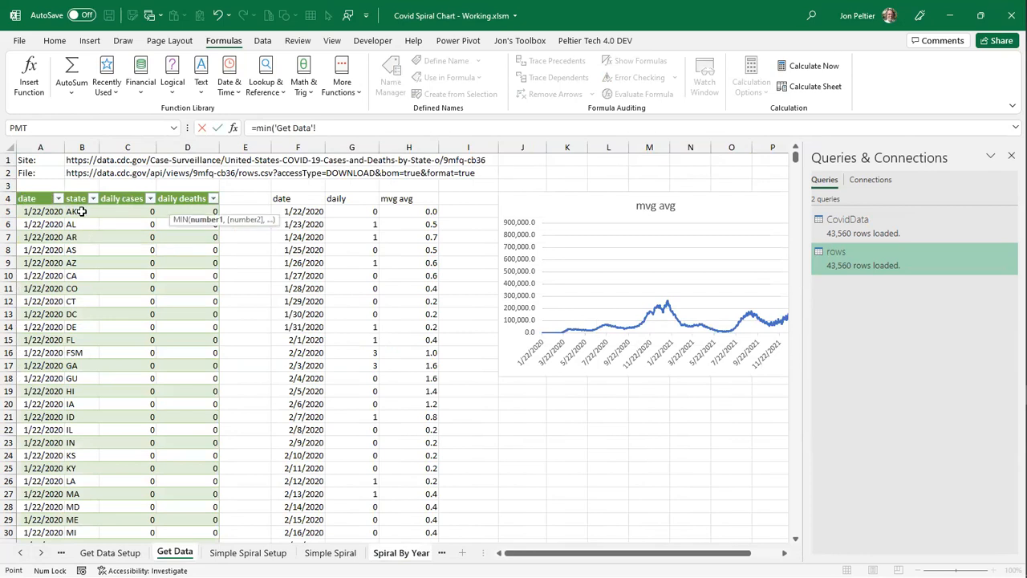
click(34, 188)
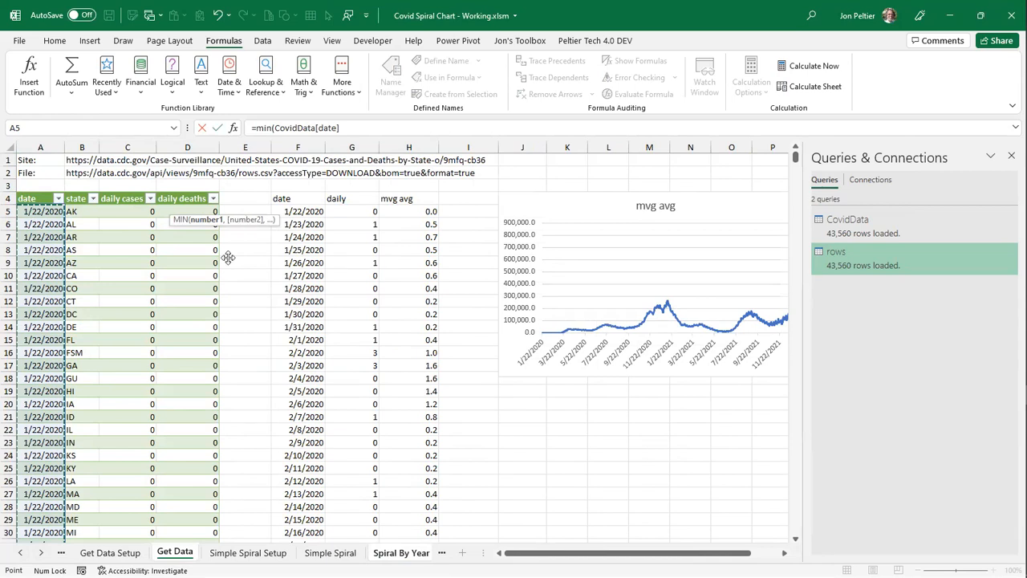
drag(253, 214, 235, 231)
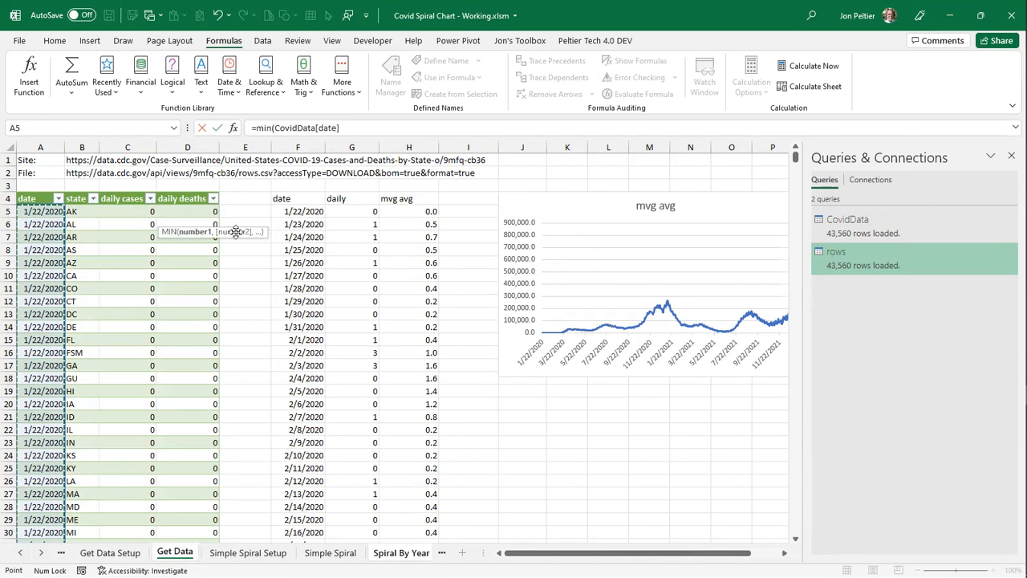
key(Return)
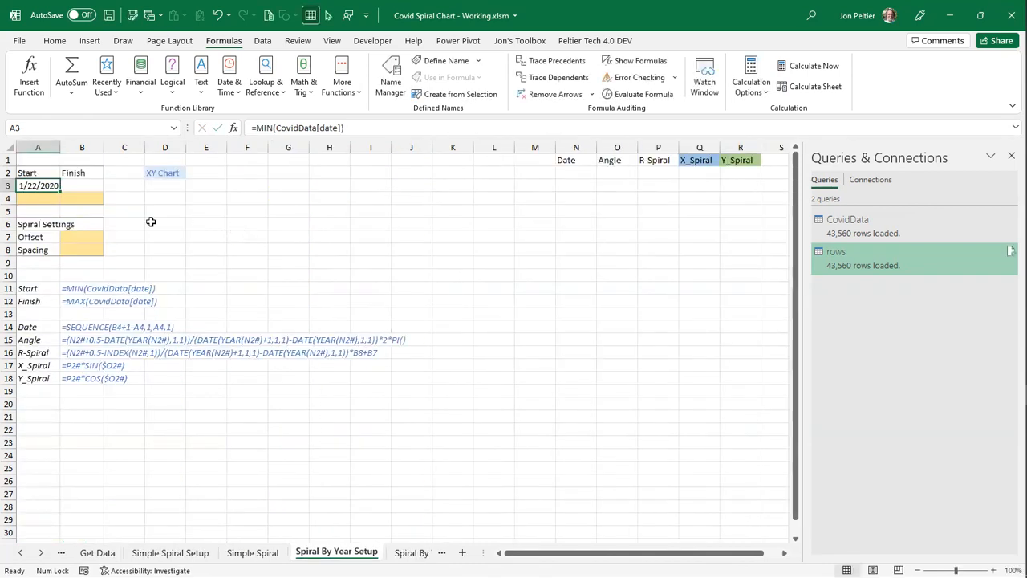
- Enter =MAX(CovidData[date]) in cell B3 as the finish date, referencing the table's date column on the Get Data sheet
click(86, 186)
text(=)
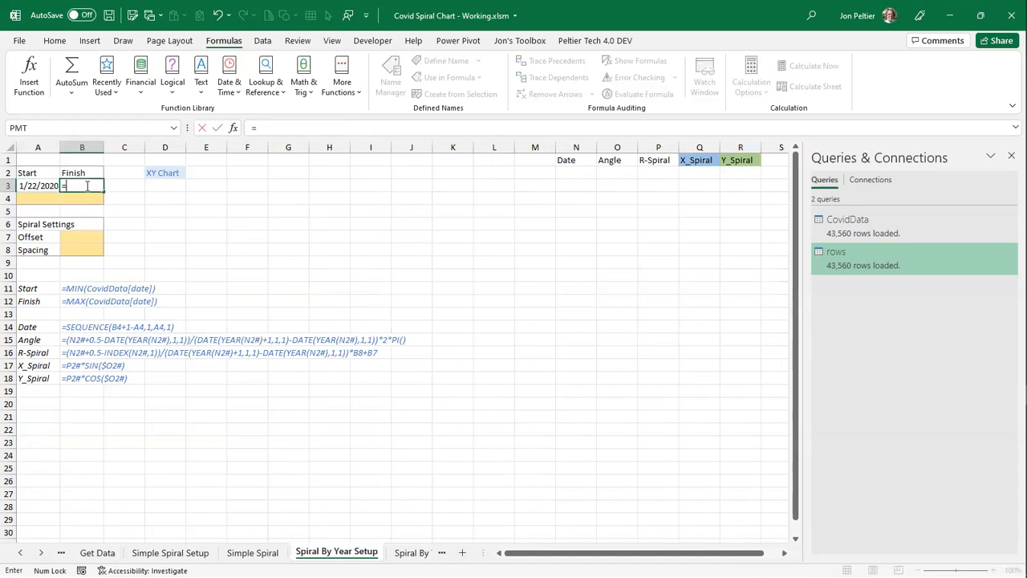
text(max()
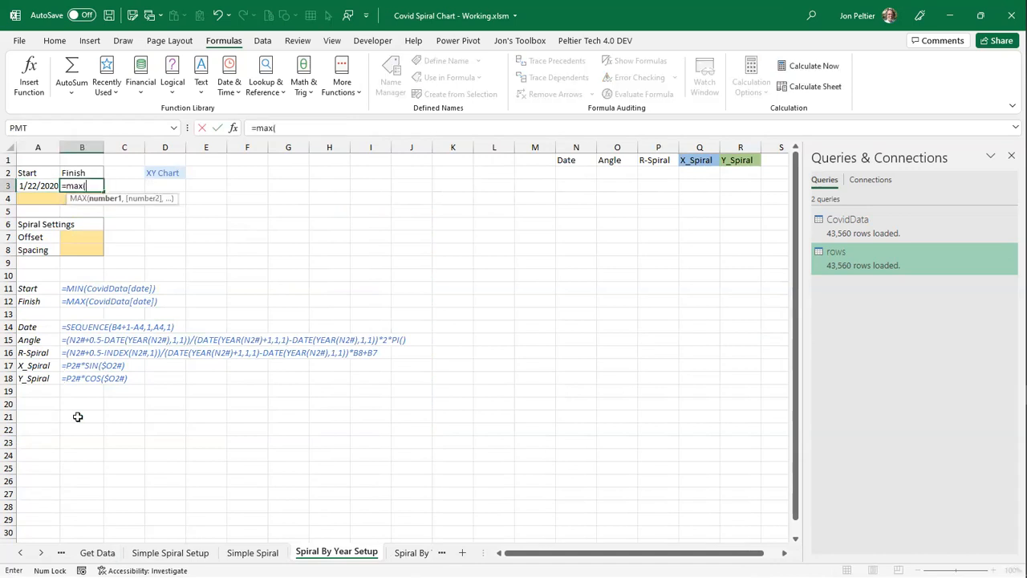
click(93, 553)
click(32, 192)
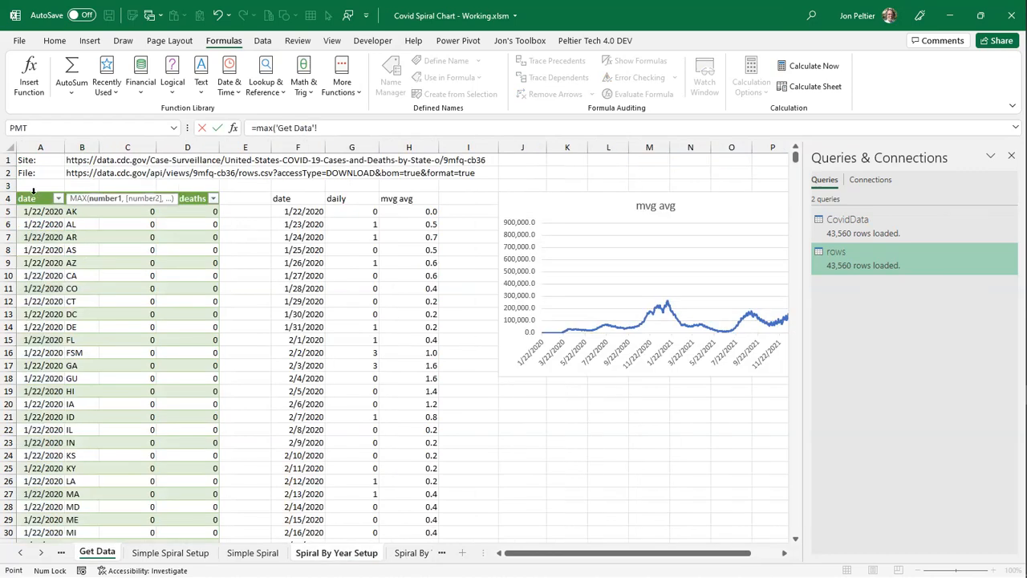
key(Return)
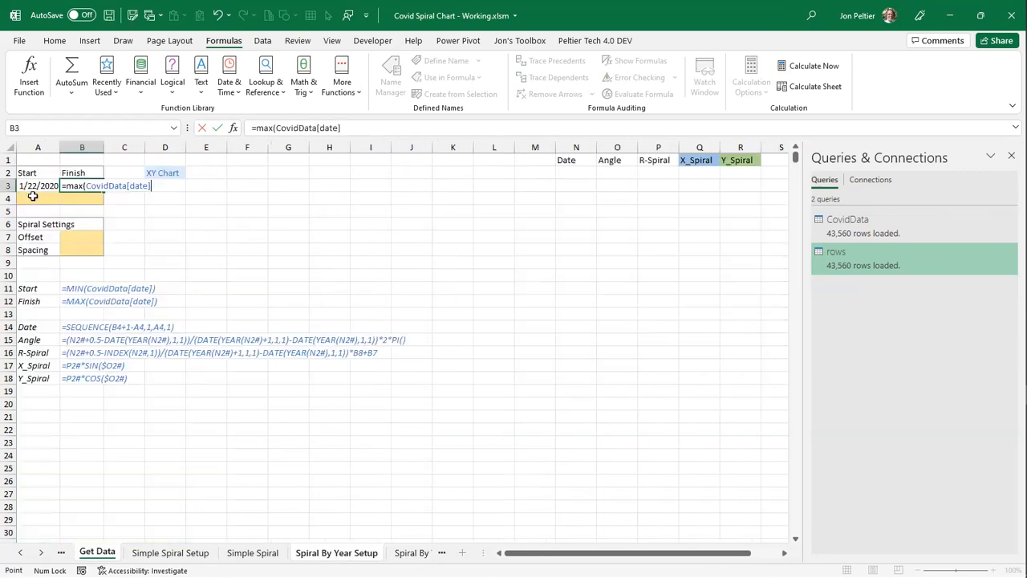
click(81, 185)
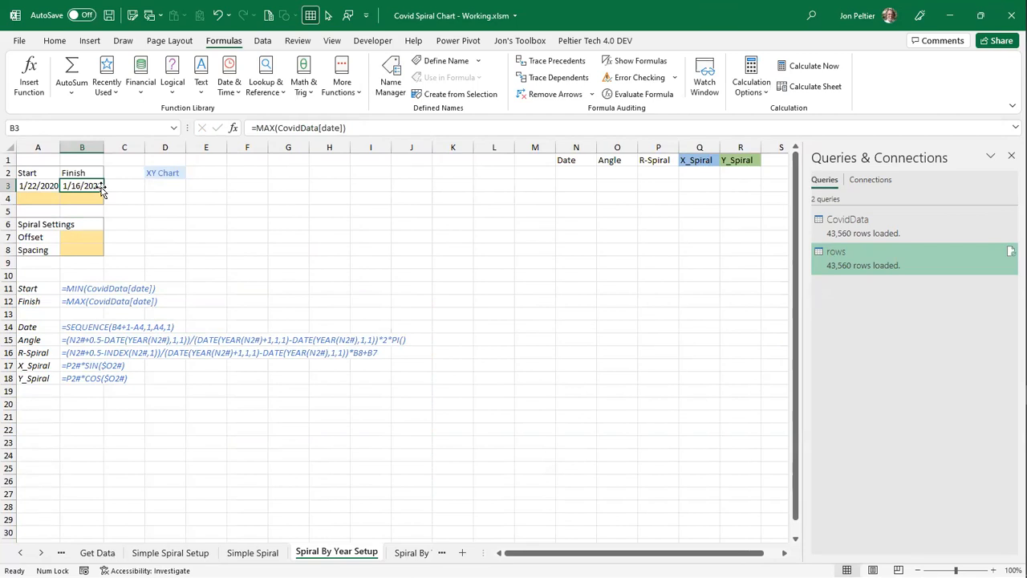
- Enter the spiral's own start date 1/1/2020 in A4 and finish date 1/25/2020 in B4
click(16, 195)
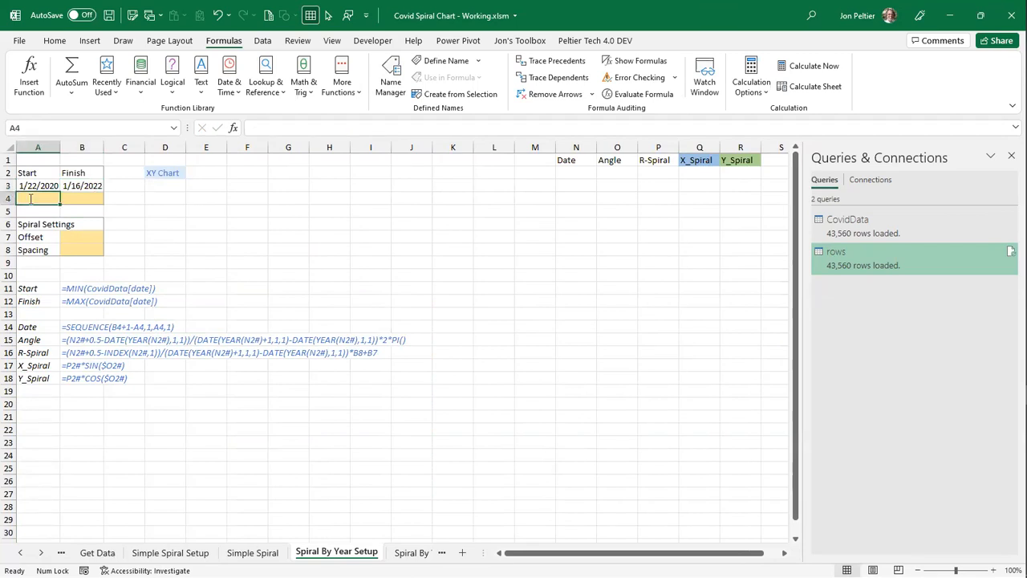
text(1/1/2020)
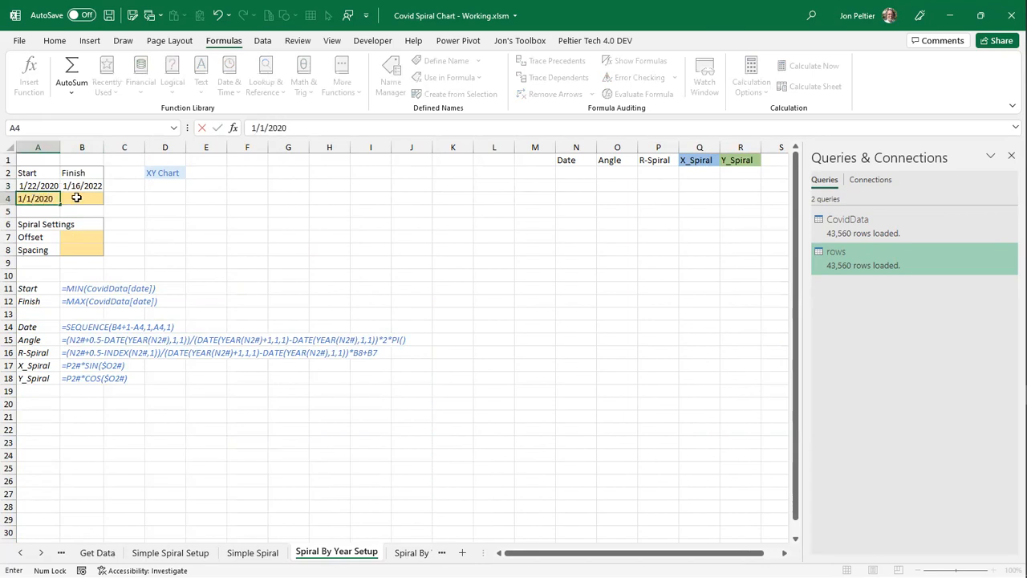
click(76, 197)
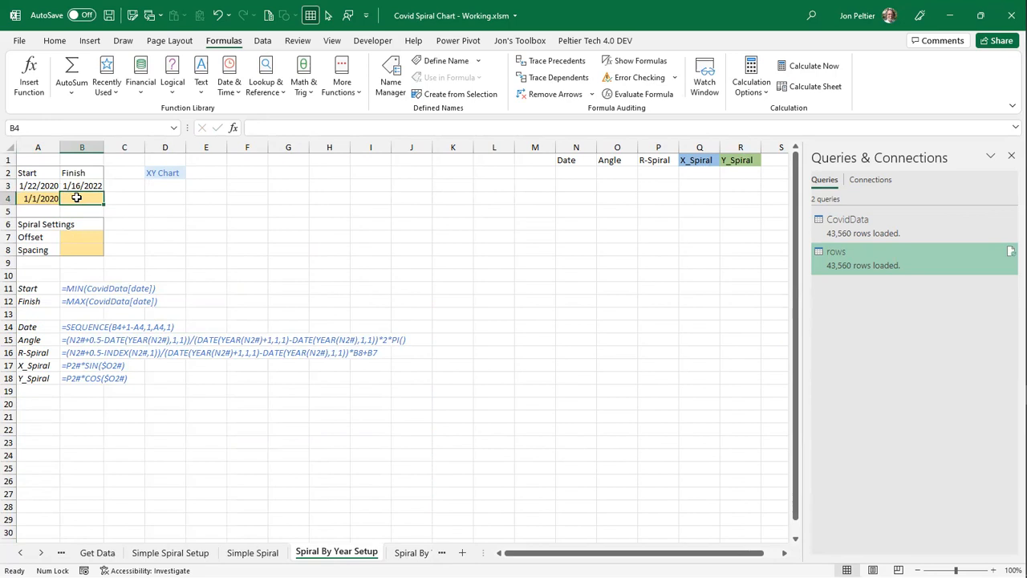
text(1)
text(5/2020)
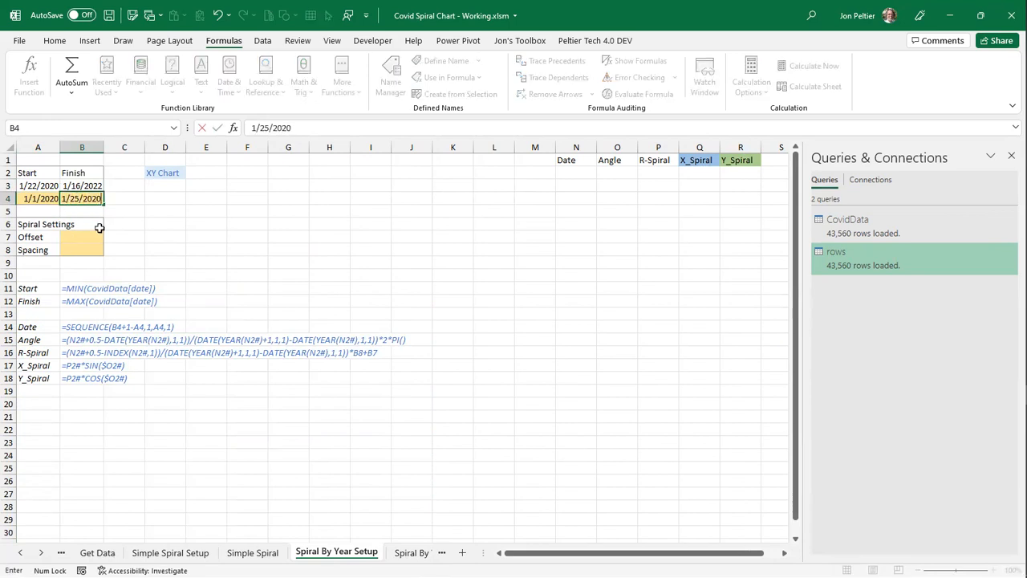
key(ctrl+Return)
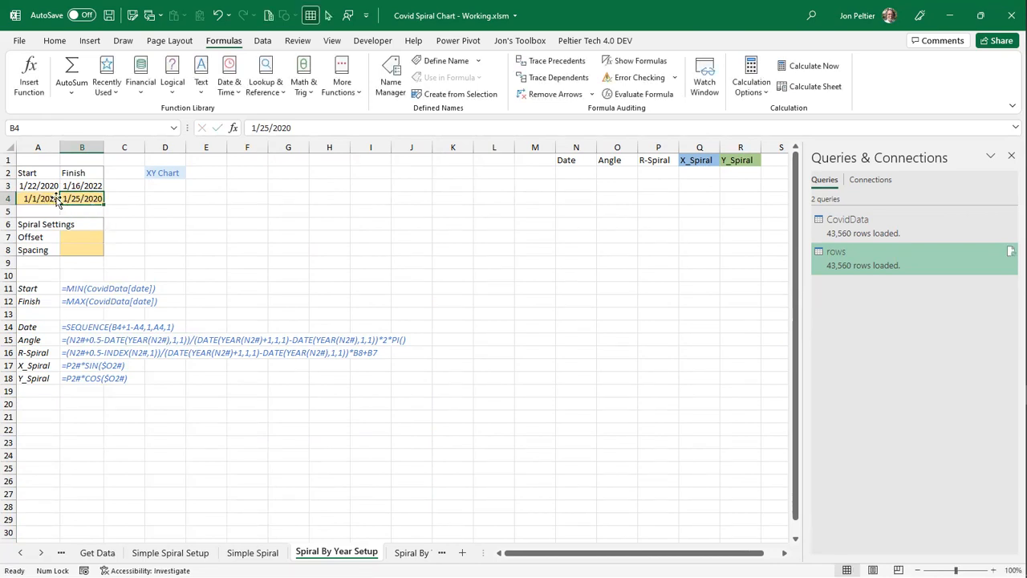
drag(33, 183, 61, 185)
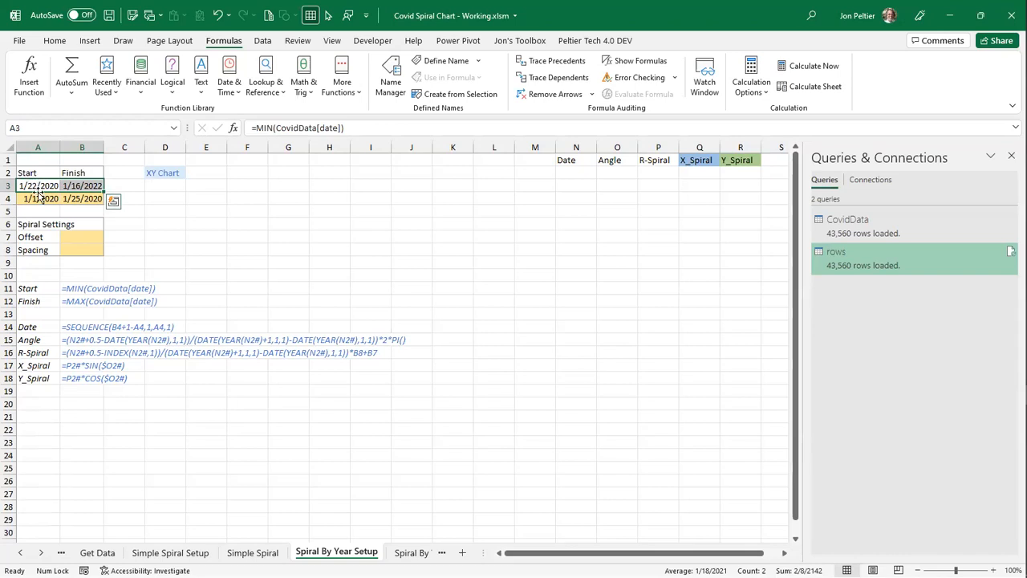
click(39, 197)
click(80, 197)
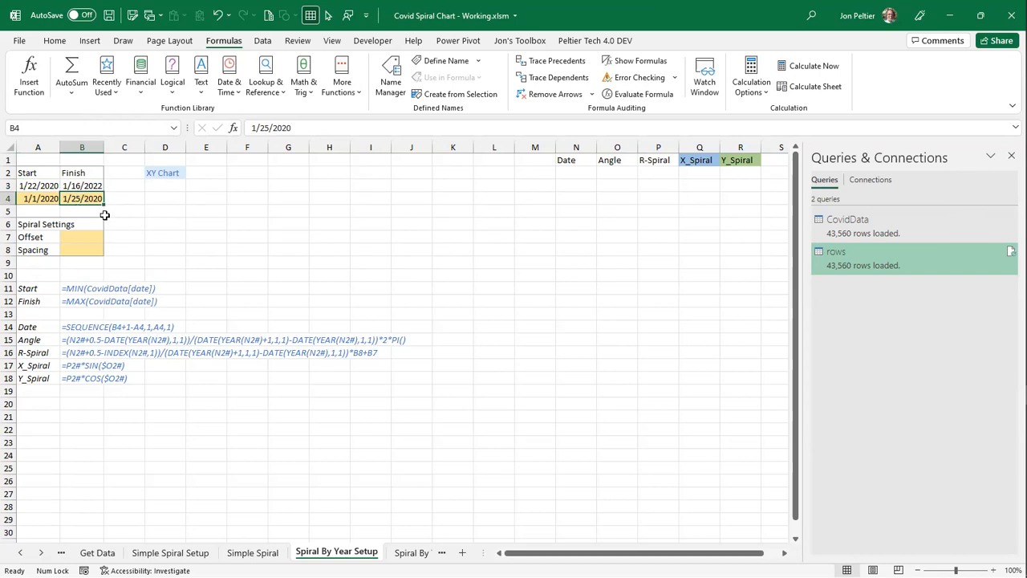
- Set the spiral's Offset in B7 to 500 and Spacing in B8 to 1000, and compare with the Simple Spiral Setup sheet
click(567, 171)
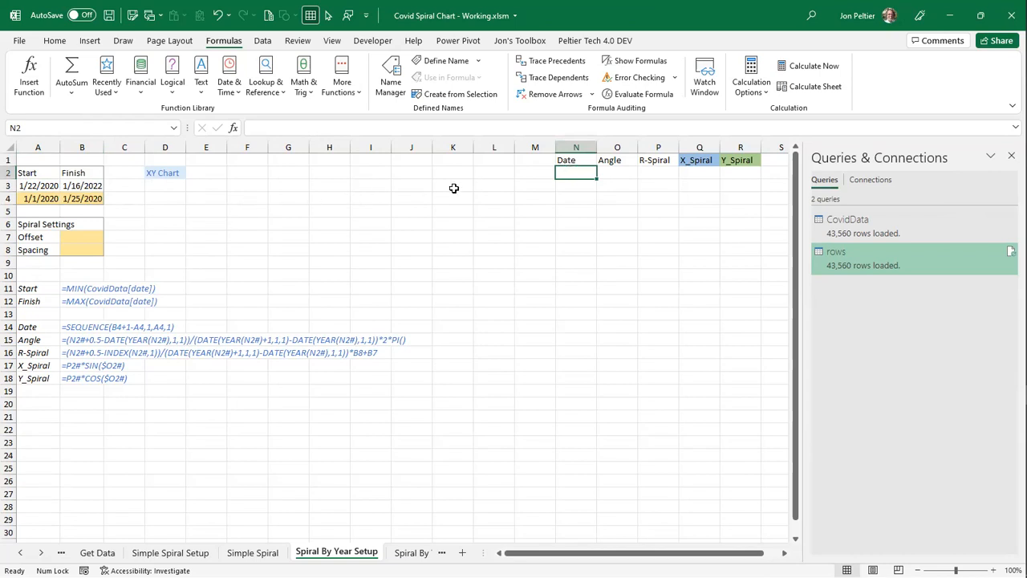
click(73, 238)
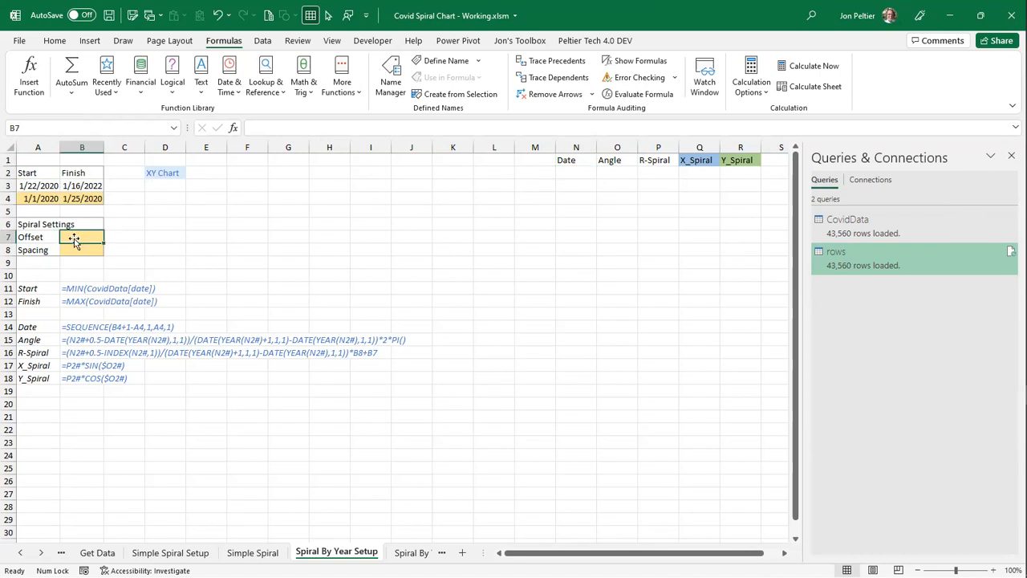
click(71, 248)
click(76, 236)
text(500)
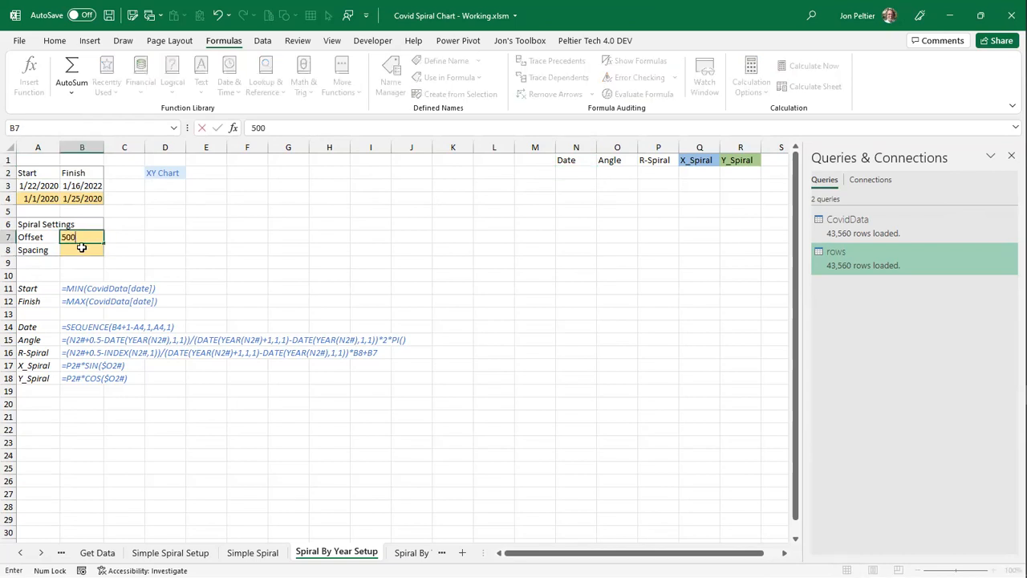
click(78, 249)
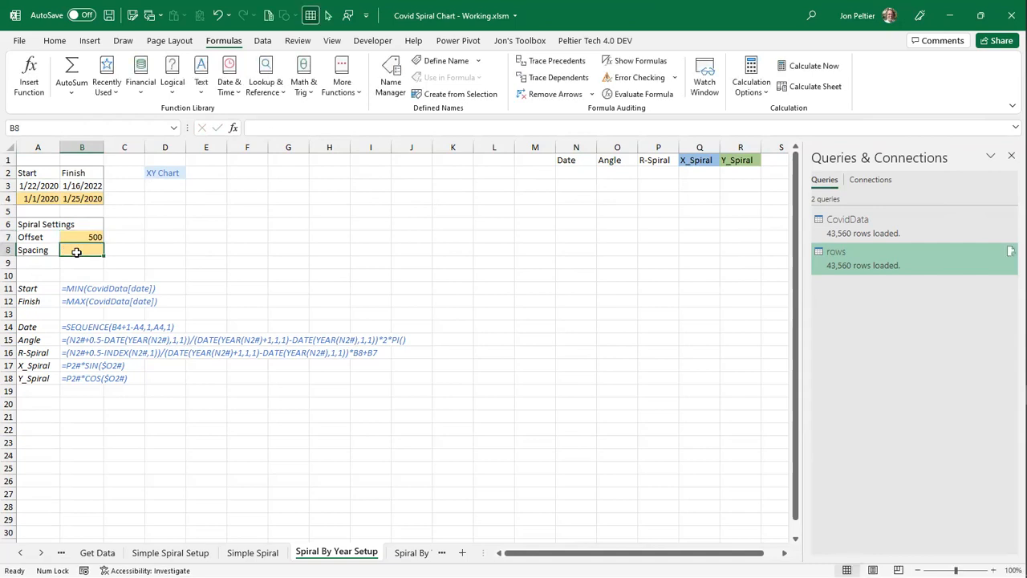
text(1000)
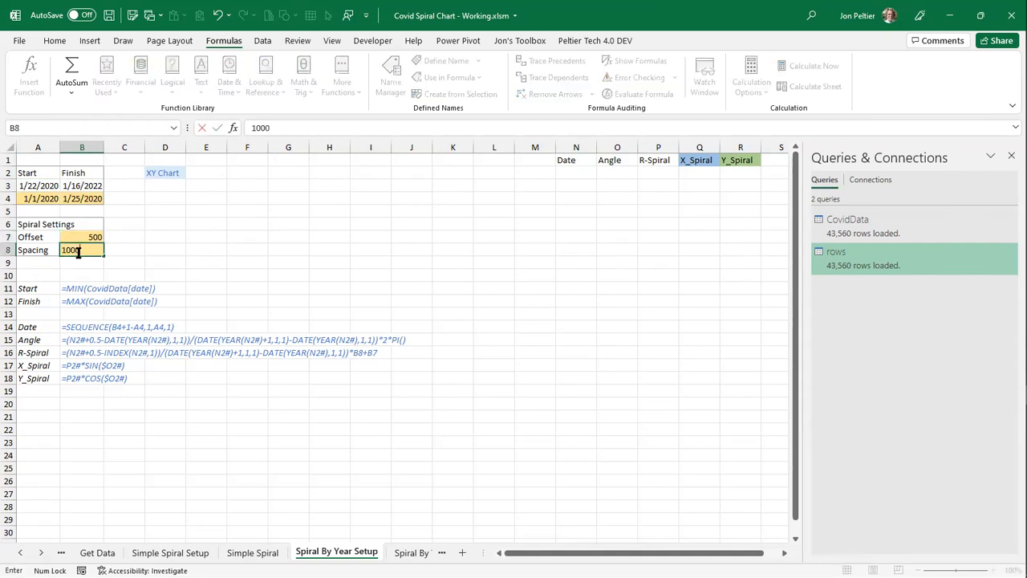
click(120, 264)
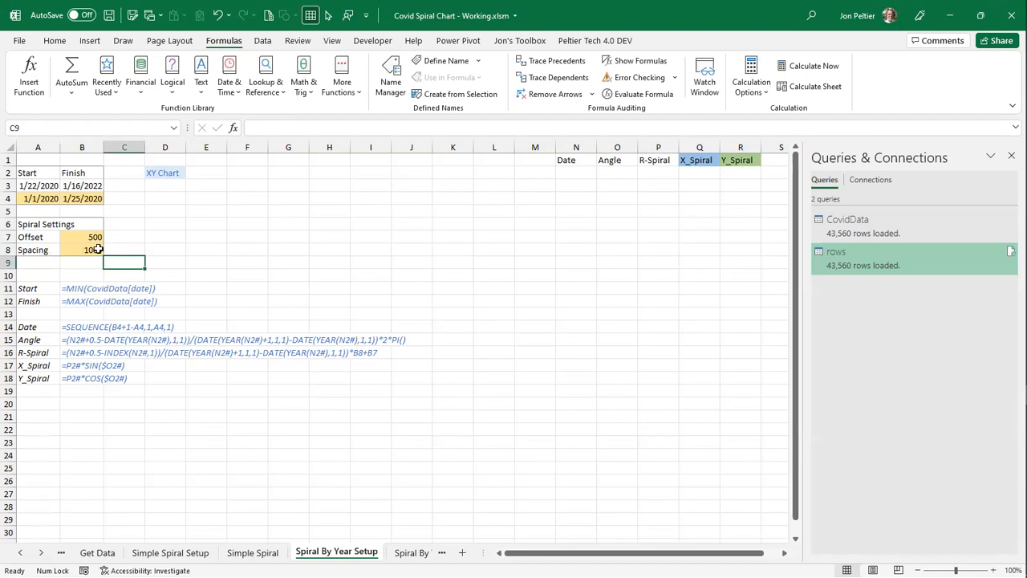
click(171, 552)
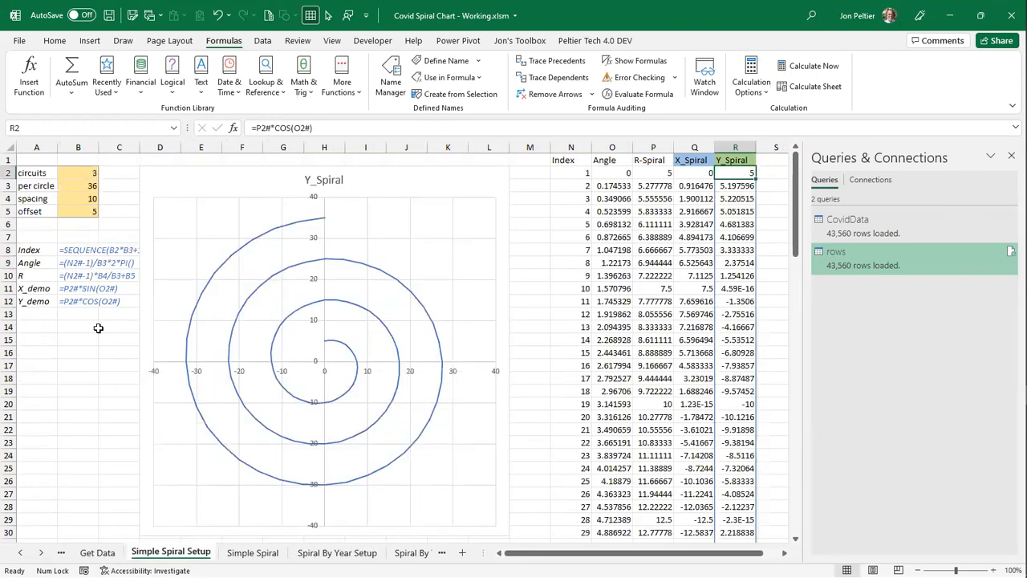
click(329, 553)
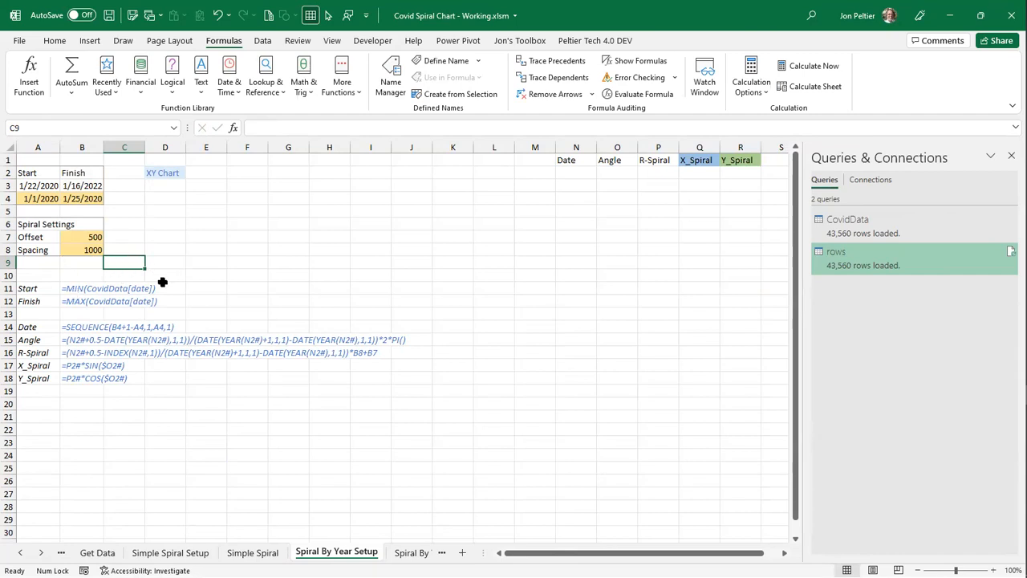
- Enter =SEQUENCE(B4+1-A4,1,A4,1) in N2 to spill the daily dates under the Date header
click(566, 175)
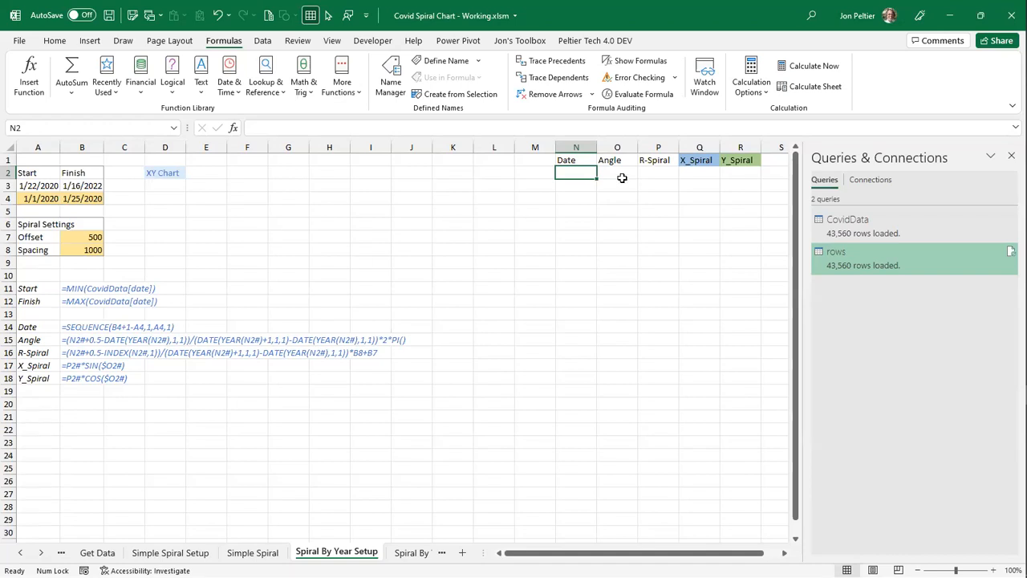
text(=)
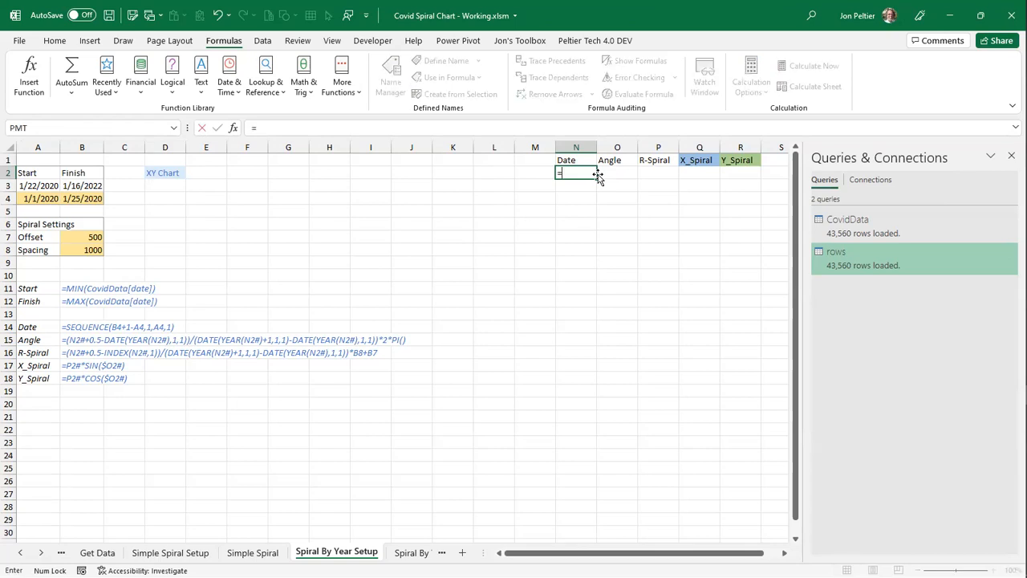
text(sequence()
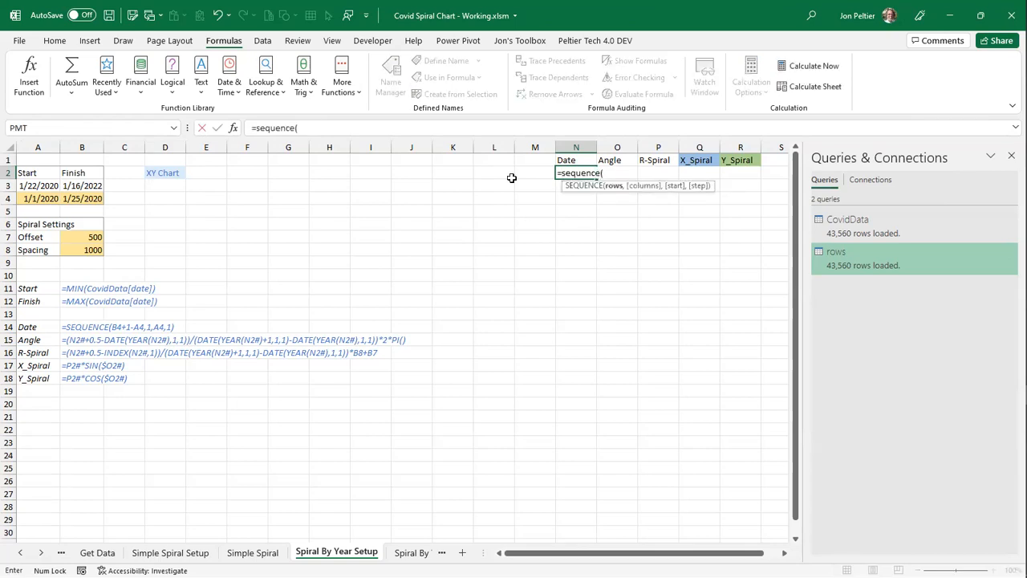
click(94, 199)
text(+1-)
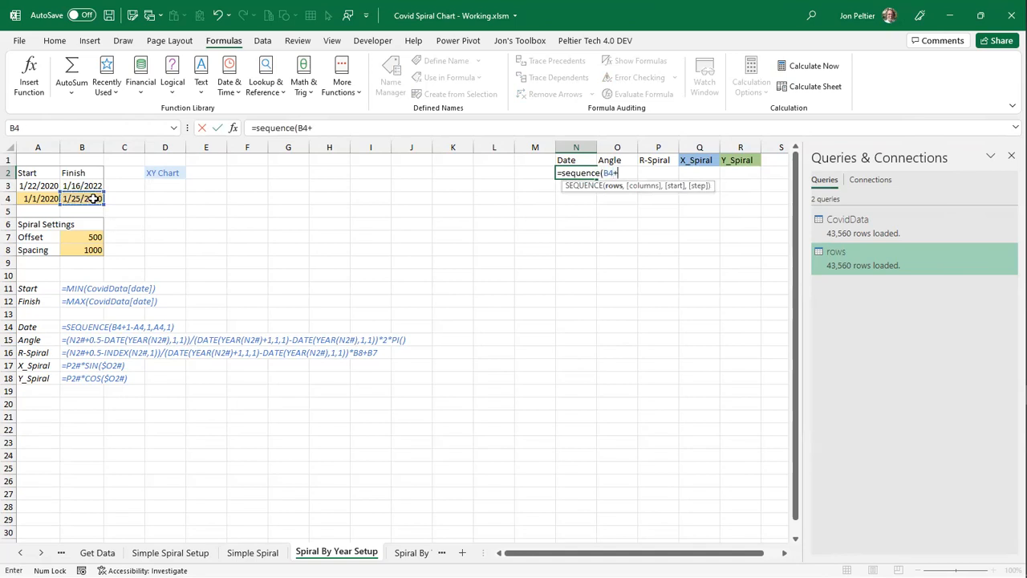
click(36, 199)
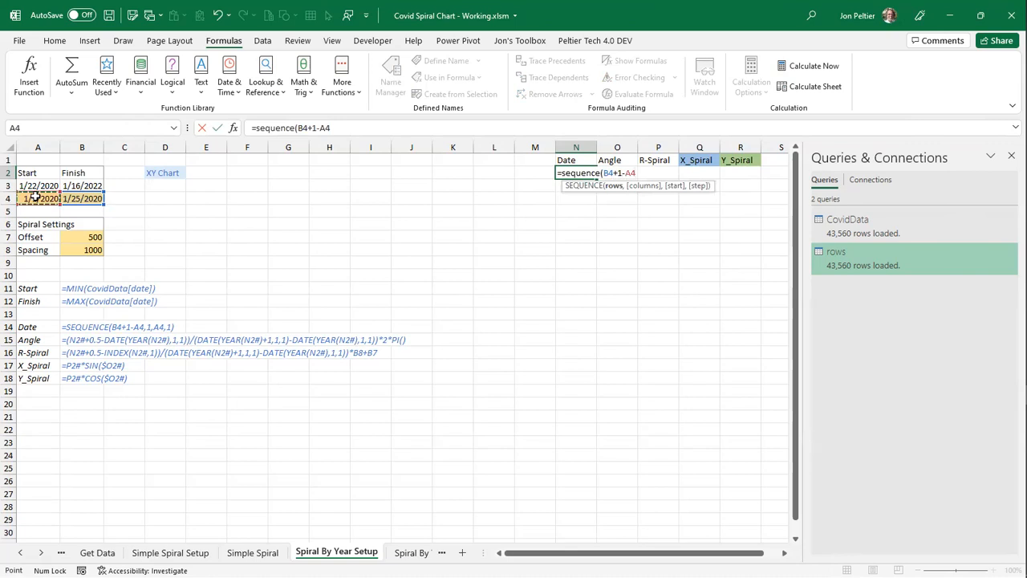
text(,)
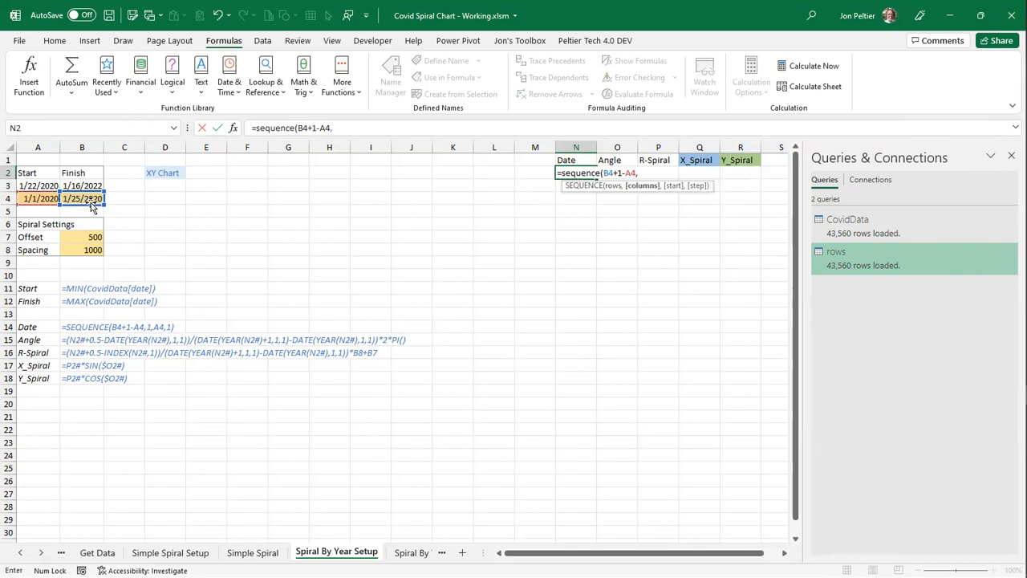
text(1,)
click(45, 199)
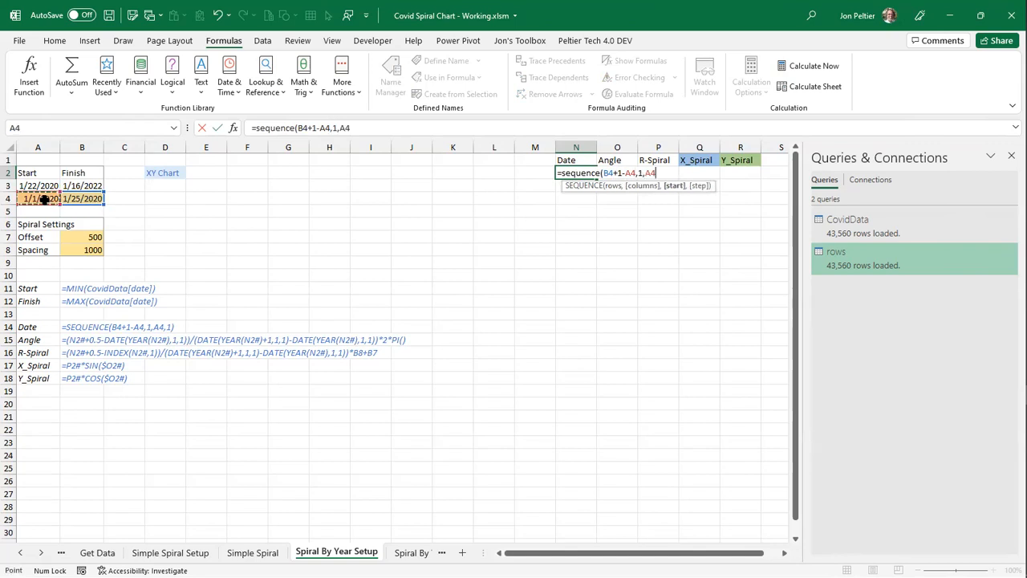
text(,)
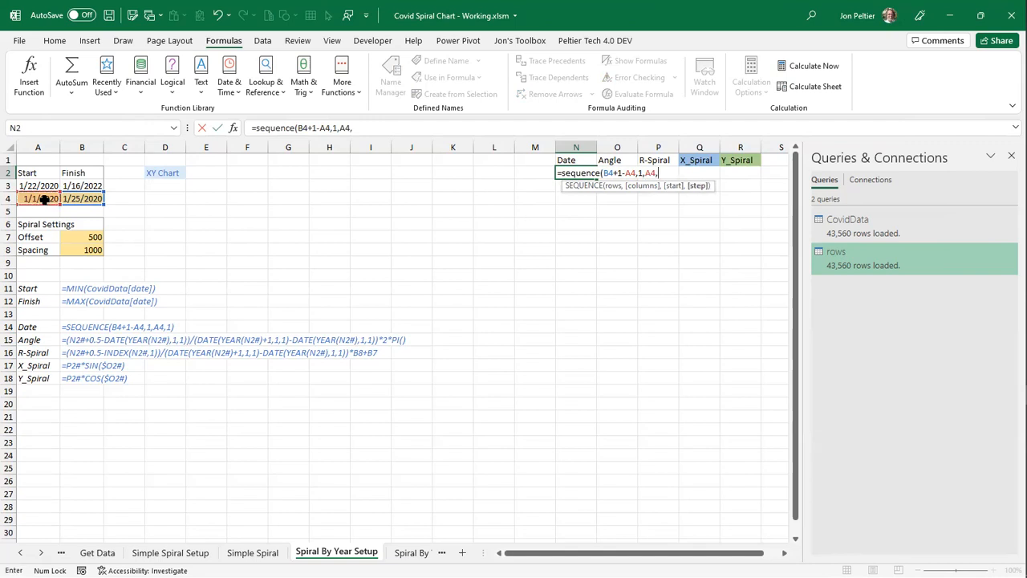
text(1))
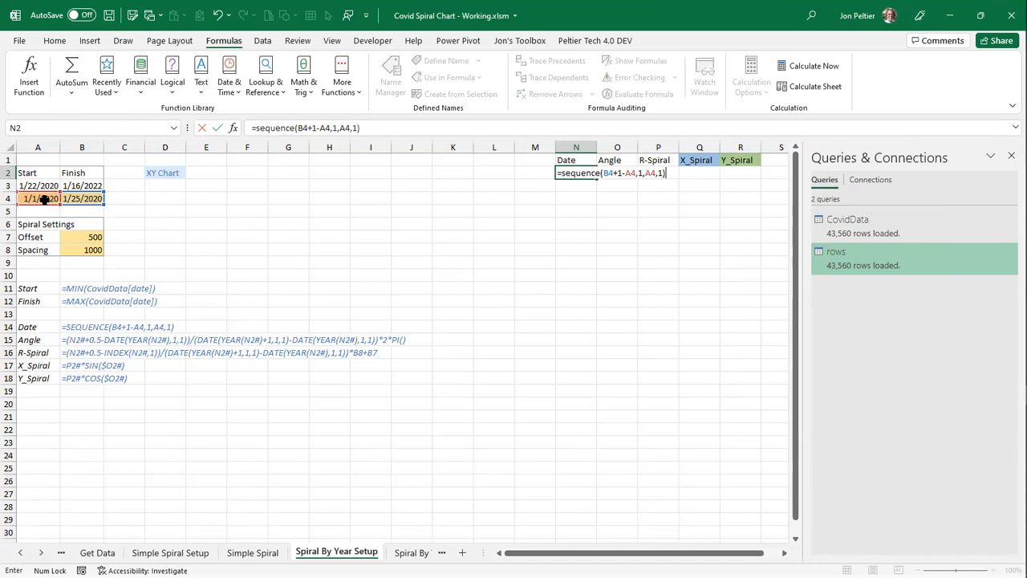
key(ctrl+Return)
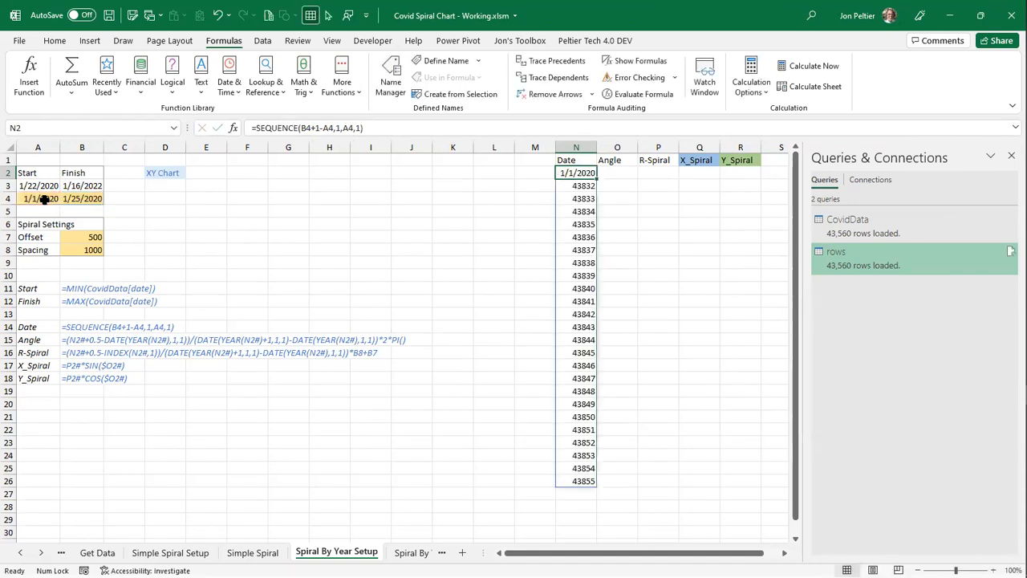
- Set the spiral's finish date in B4 to 1/25/2022
click(79, 197)
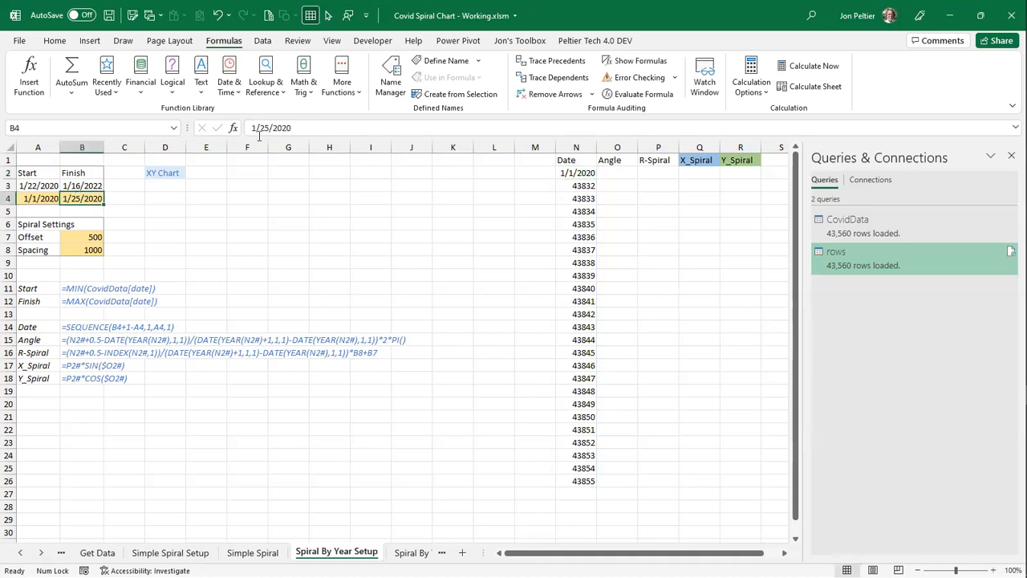
click(287, 128)
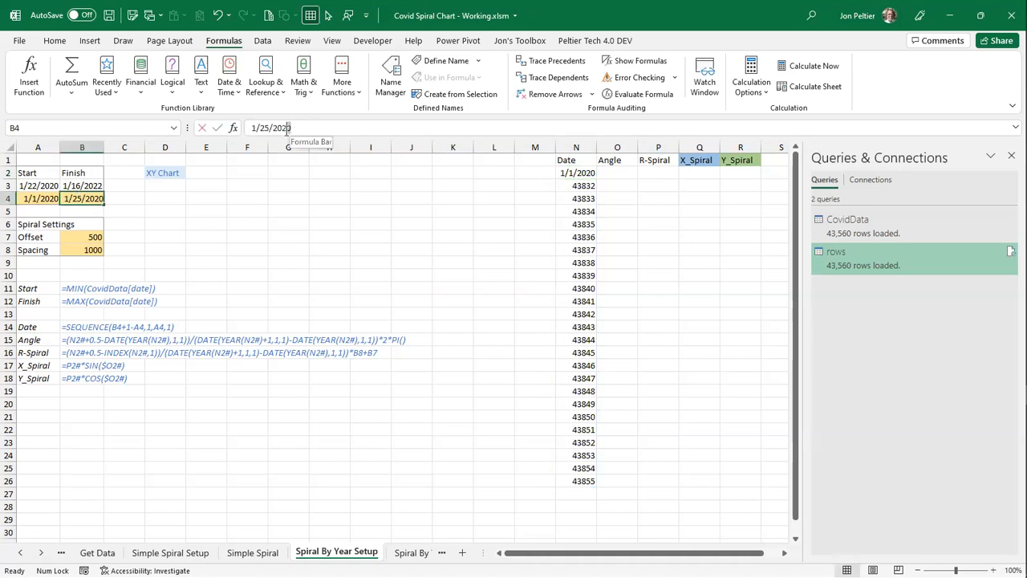
key(Delete)
text(2)
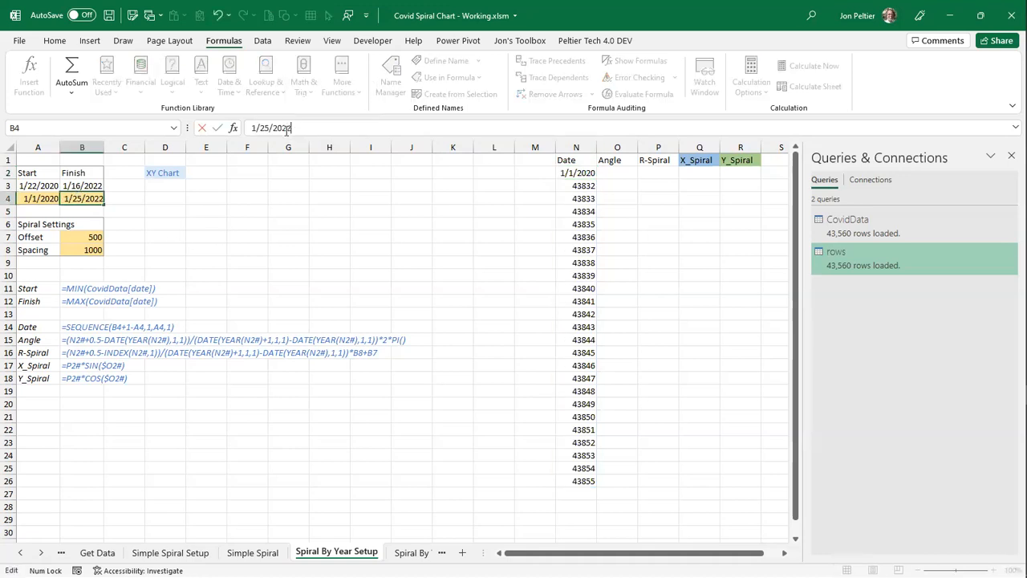
key(ctrl+Return)
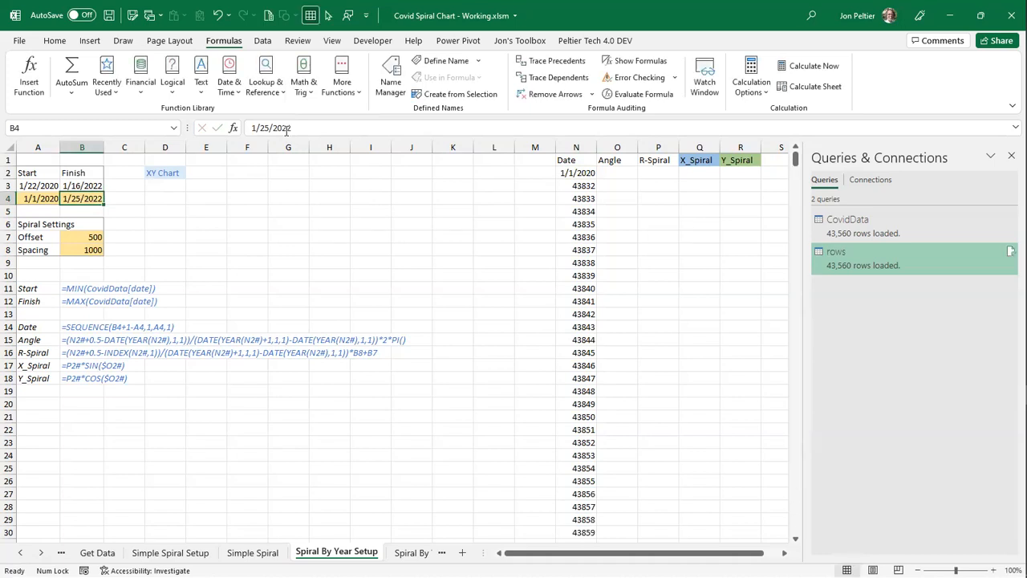
- Format the entire spilled date range from N2 down as Short Date
click(574, 173)
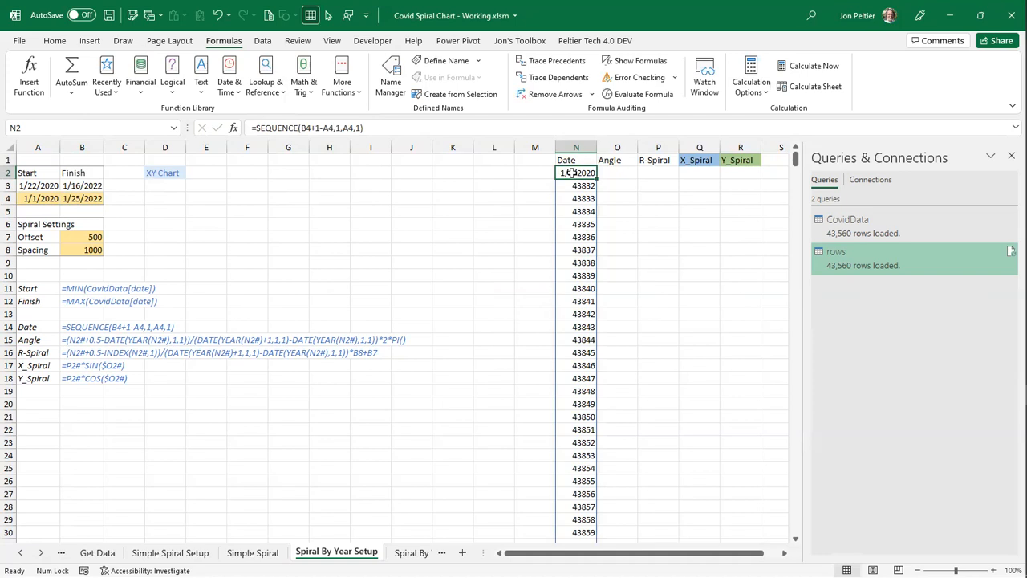
key(ctrl+shift+Down)
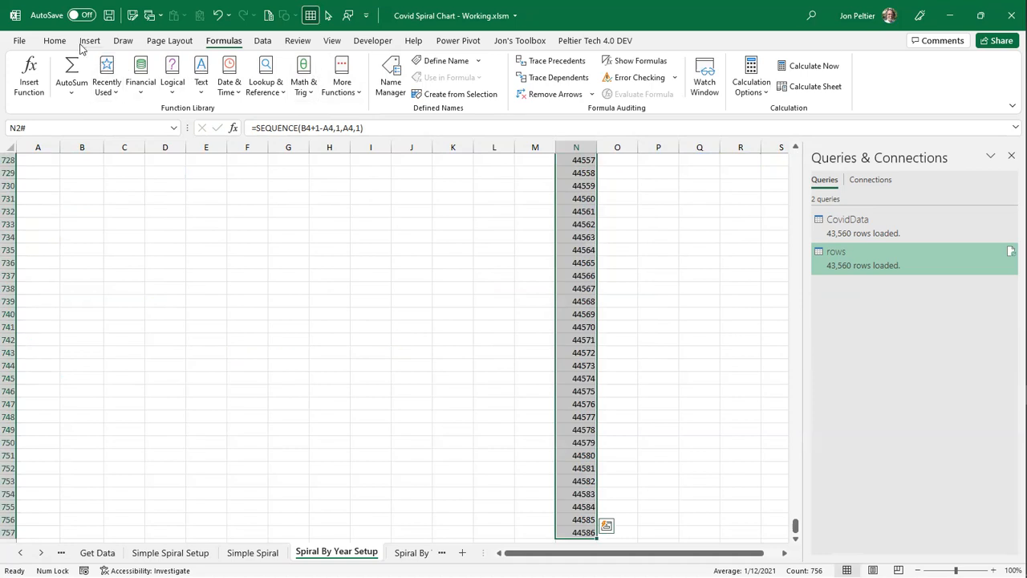
click(55, 41)
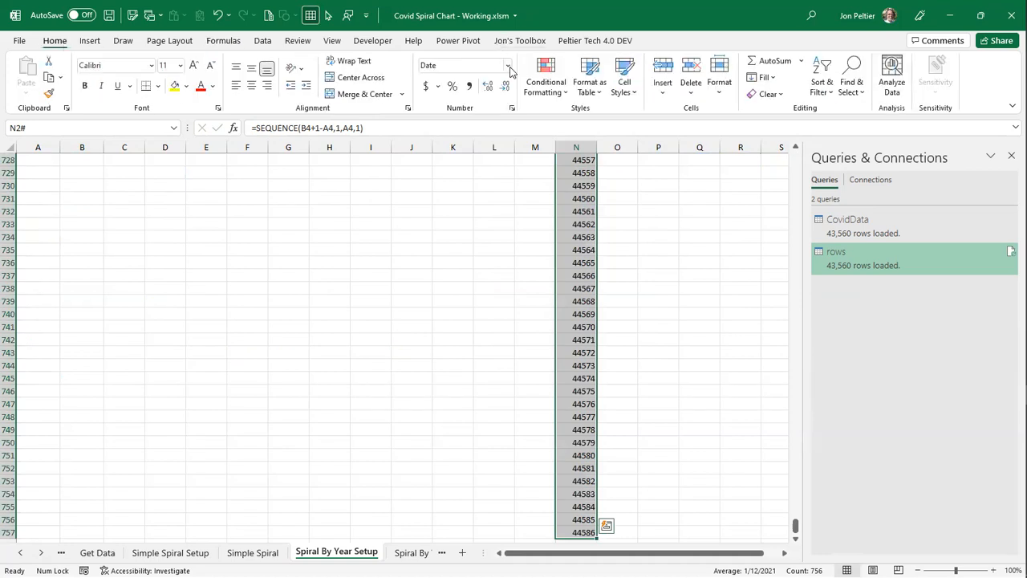
click(508, 66)
click(495, 222)
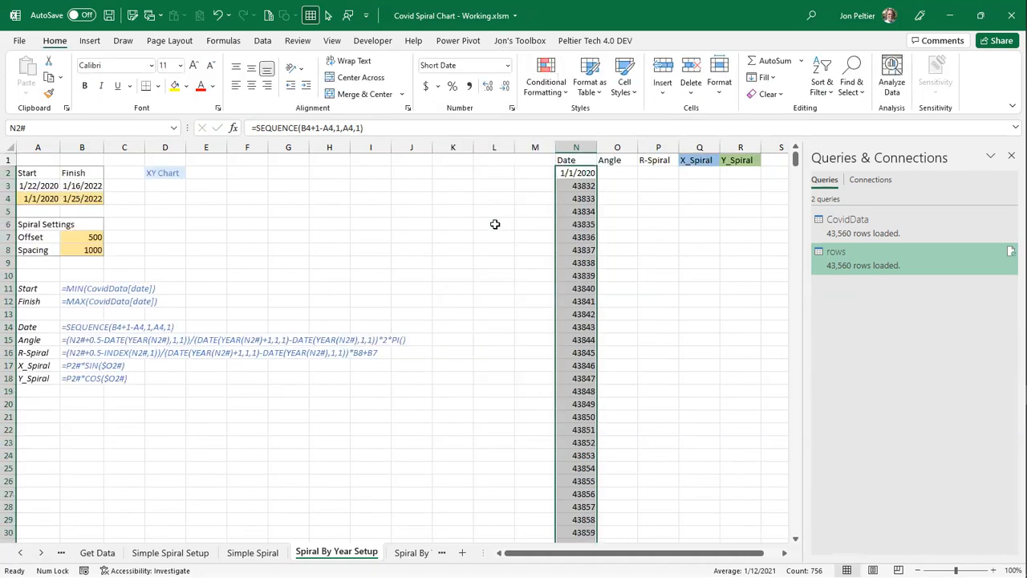
click(495, 224)
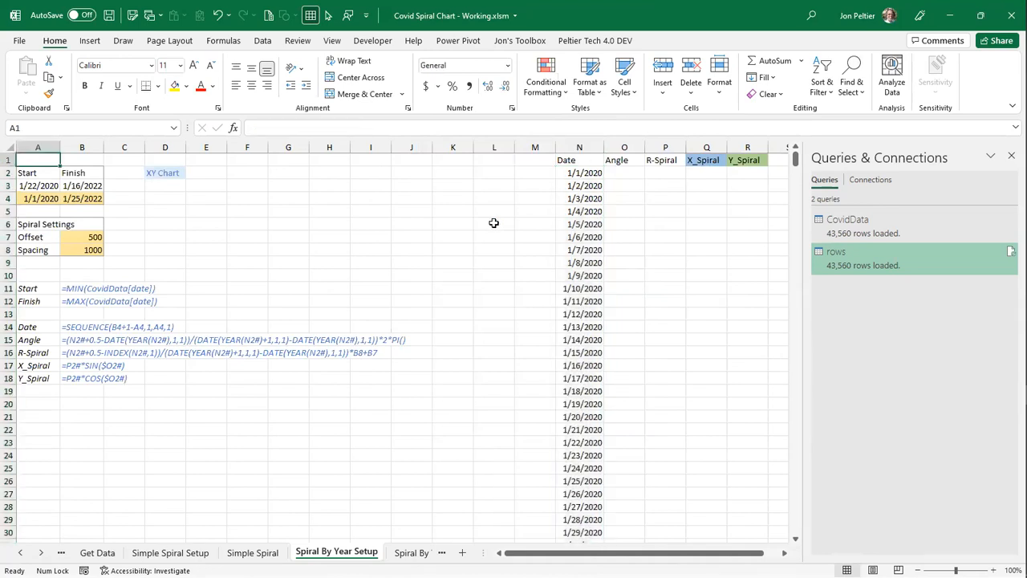
- Examine the spilled Date list in column N from its first date to its last
click(584, 170)
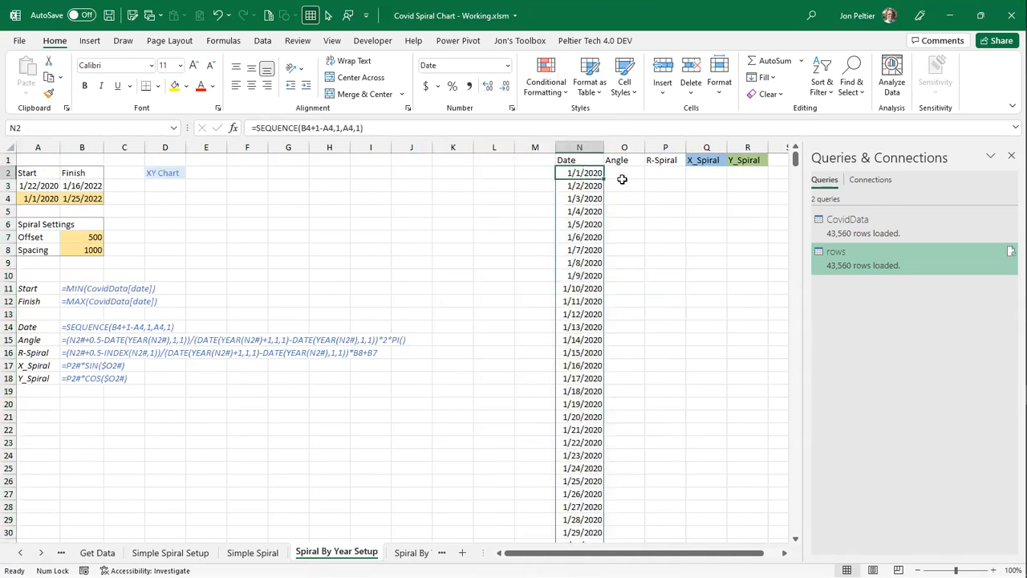
key(ctrl+Down)
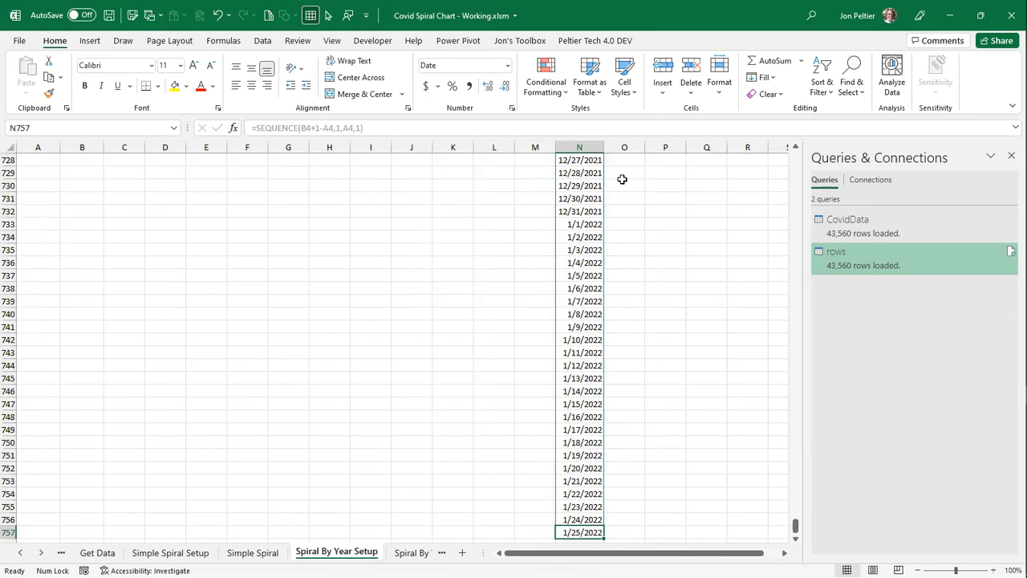
key(ctrl+Up)
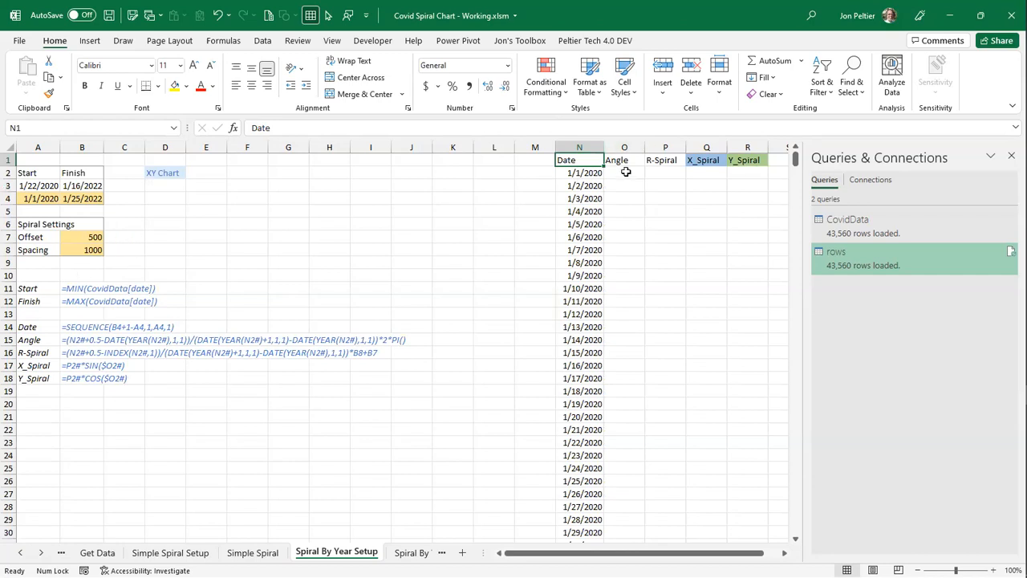
click(597, 173)
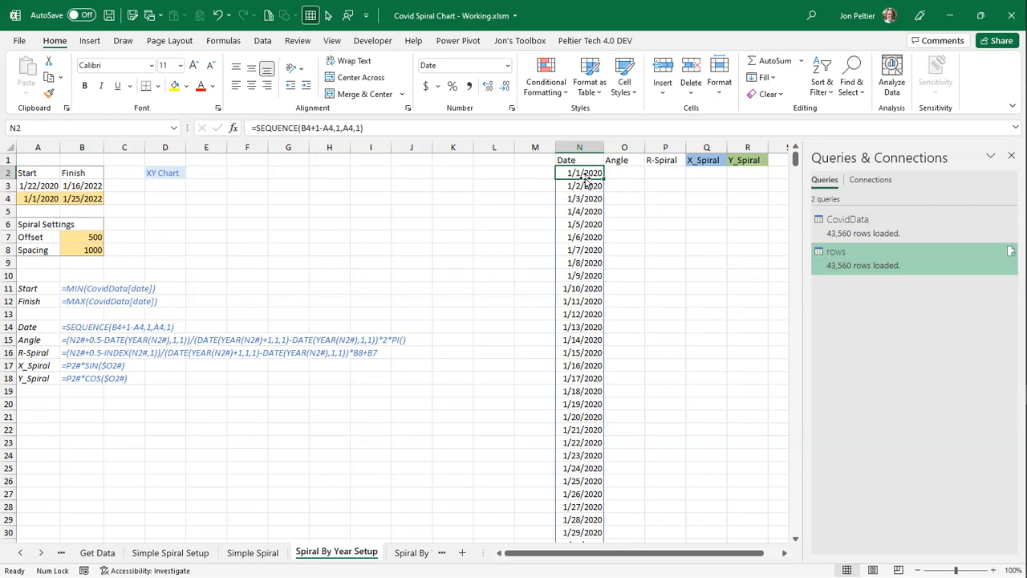
drag(665, 237, 706, 391)
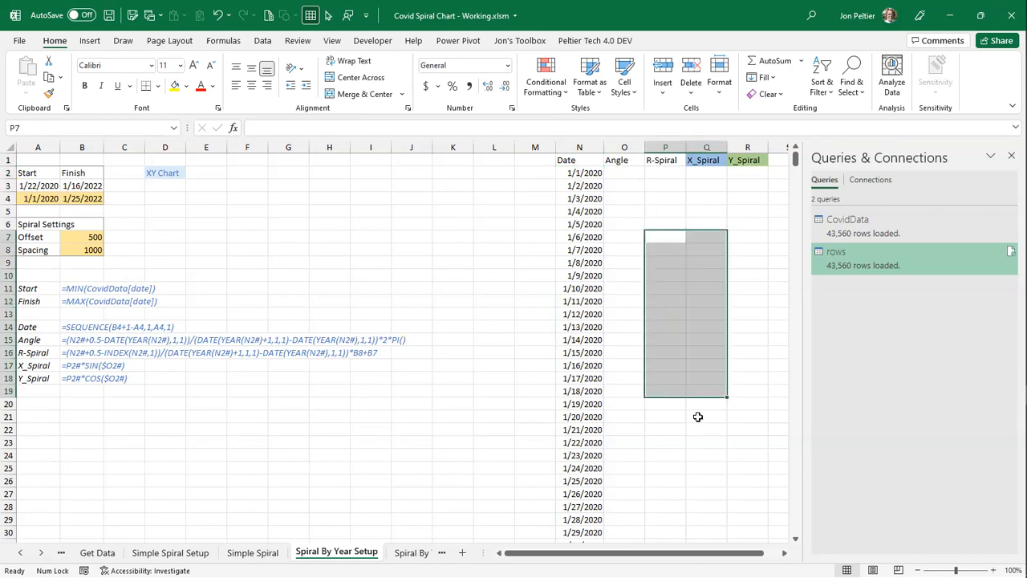
click(565, 174)
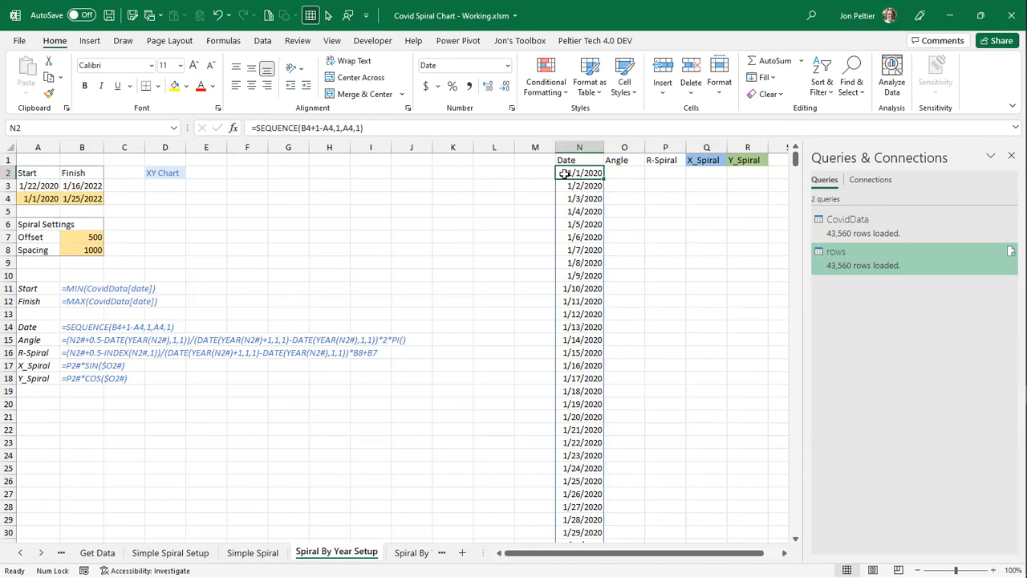
- Start the Angle formula in O2 with =(N2#+0.5-DATE( to offset each spilled date by half a day
click(620, 169)
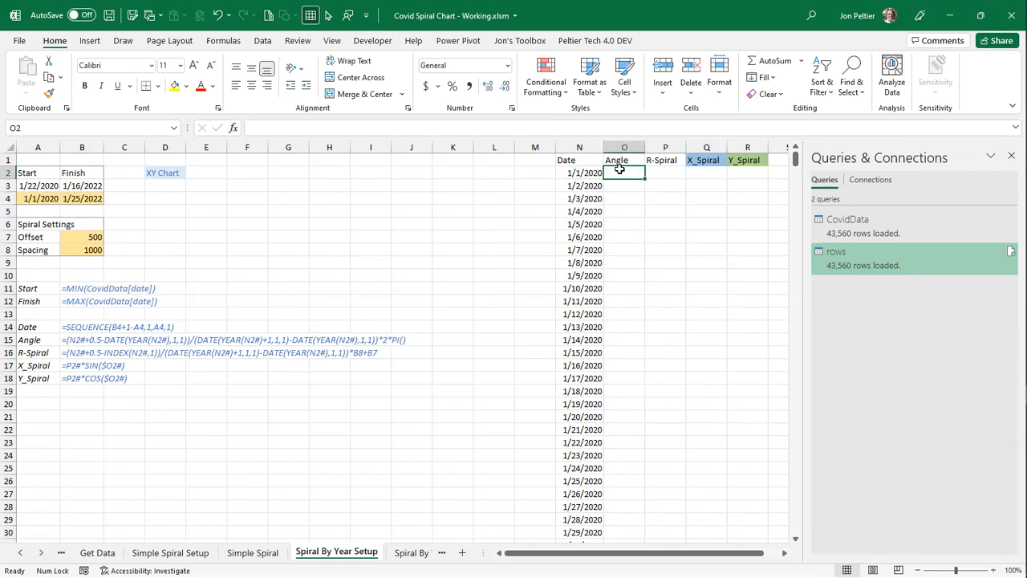
text(=()
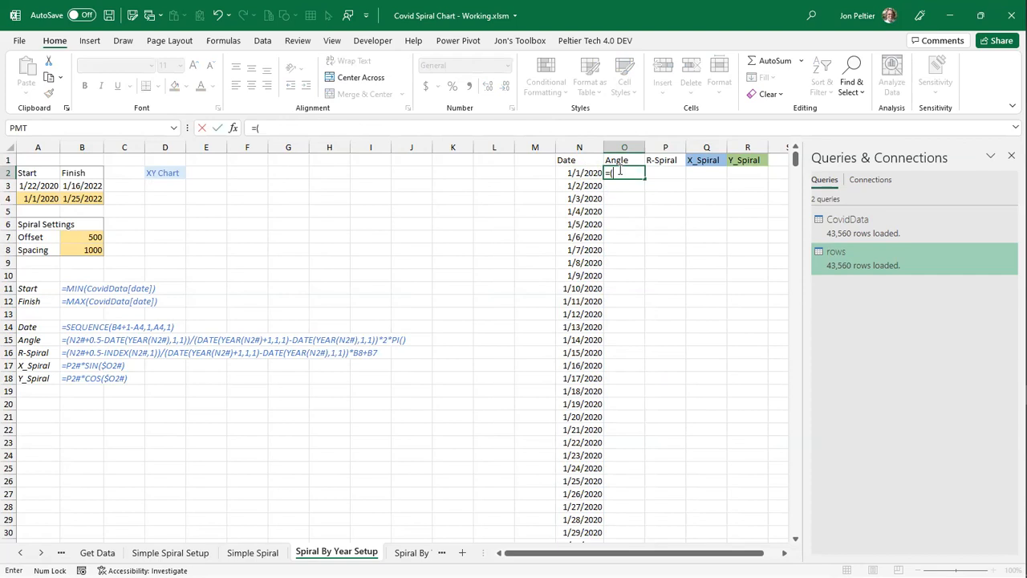
text(N2#-0.5-date(()
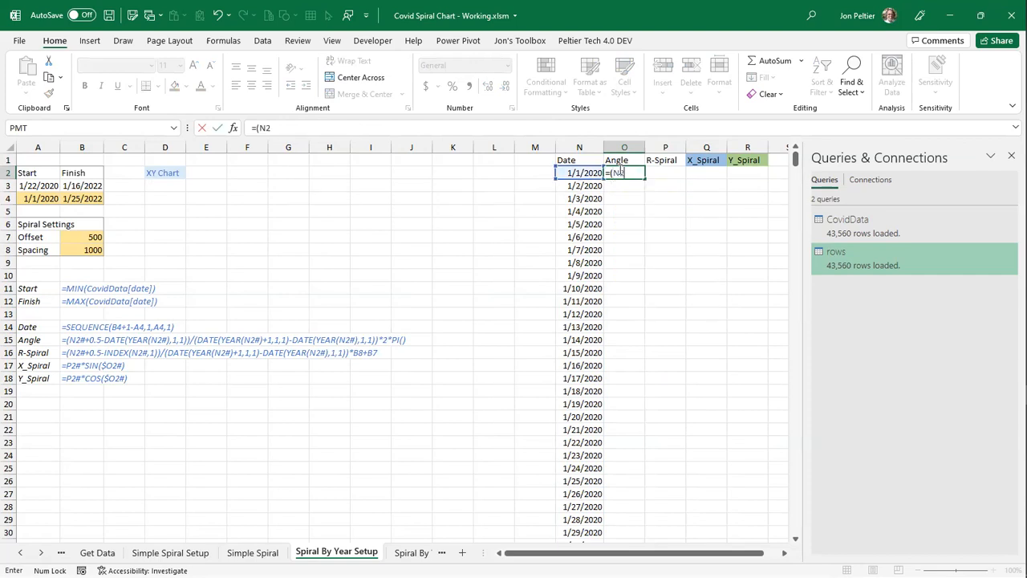
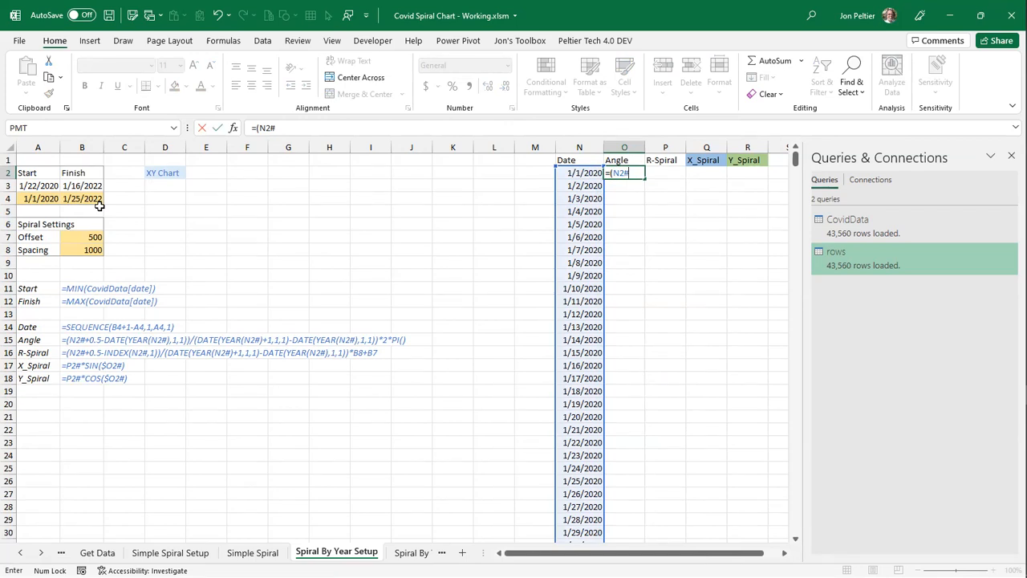
text(-0.5-date()
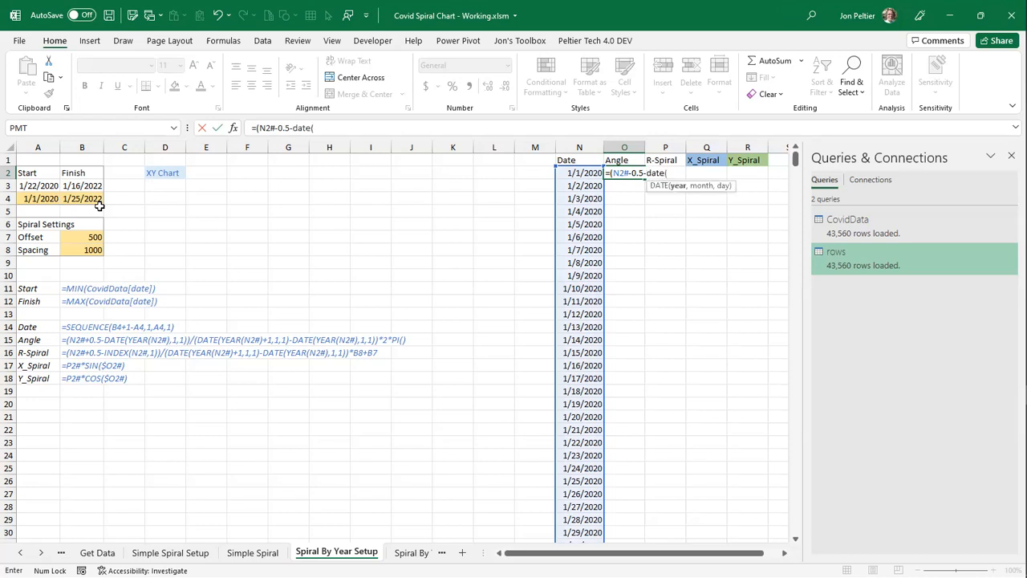
text(()
click(632, 172)
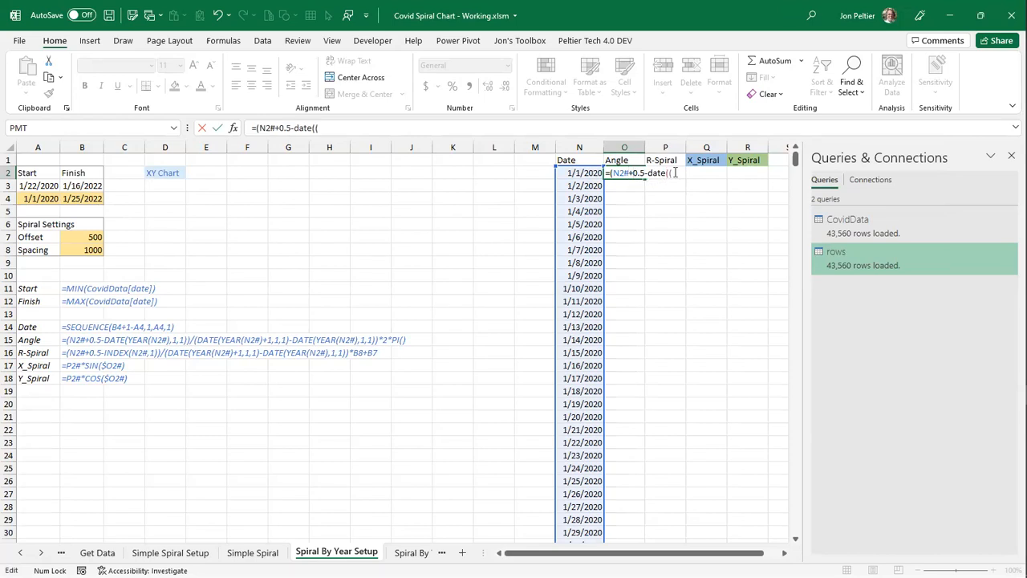
click(675, 173)
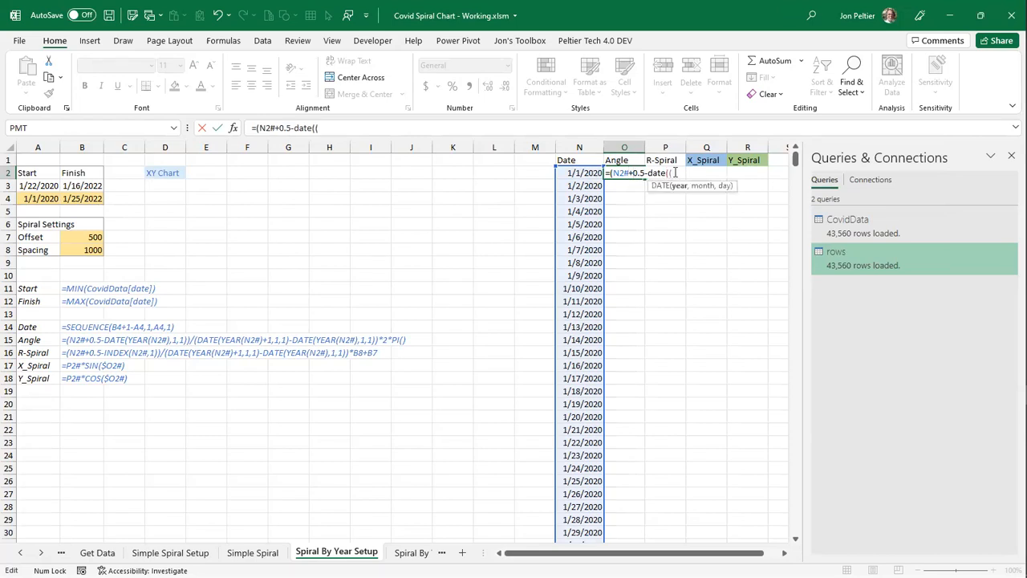
key(BackSpace)
- Complete the subtracted start-of-year date in the Angle formula with YEAR(N2#),1,1)
text(year()
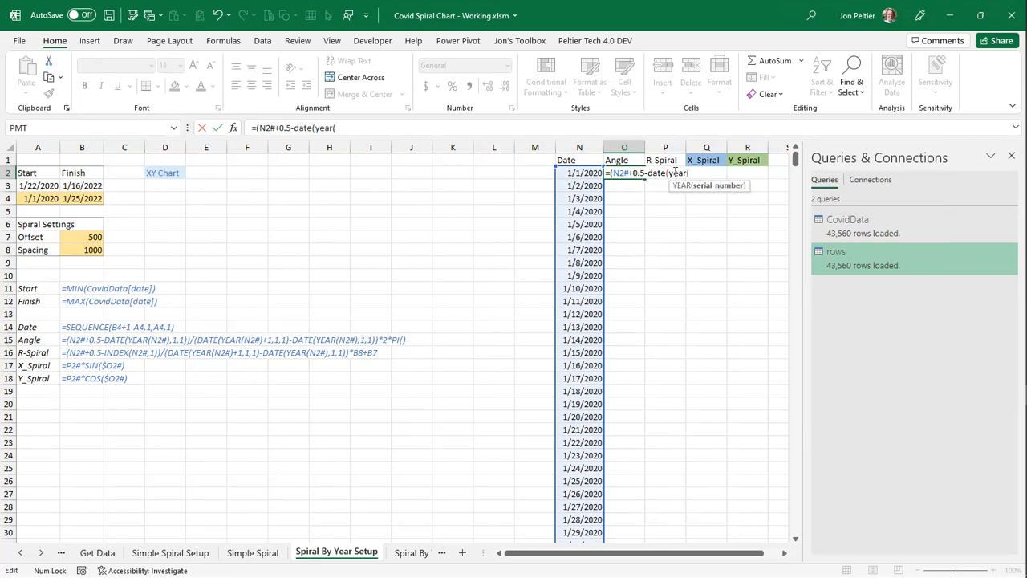
text(ns#)
key(Caps_Lock)
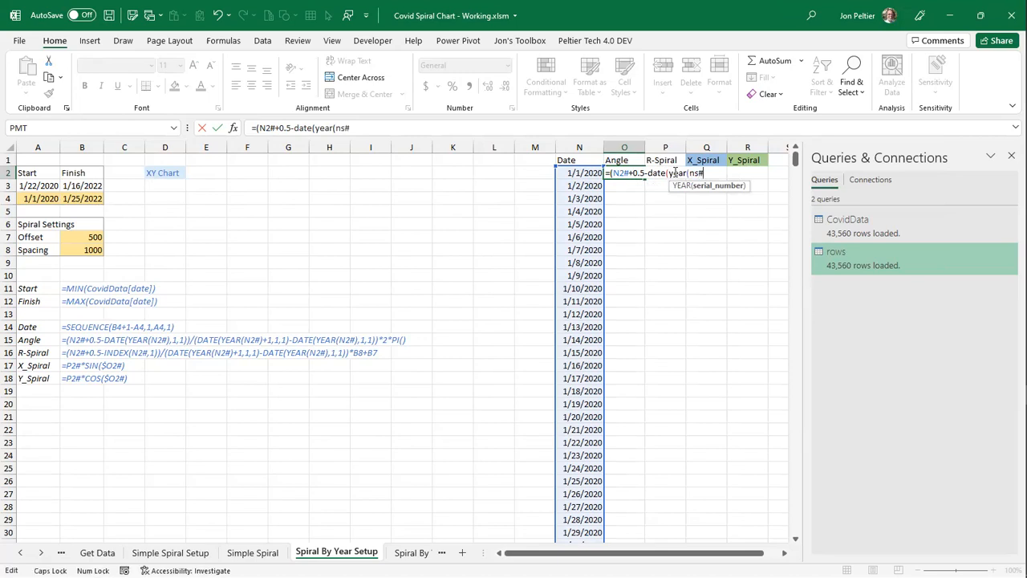
key(BackSpace)
key(BackSpace)
text(2#)
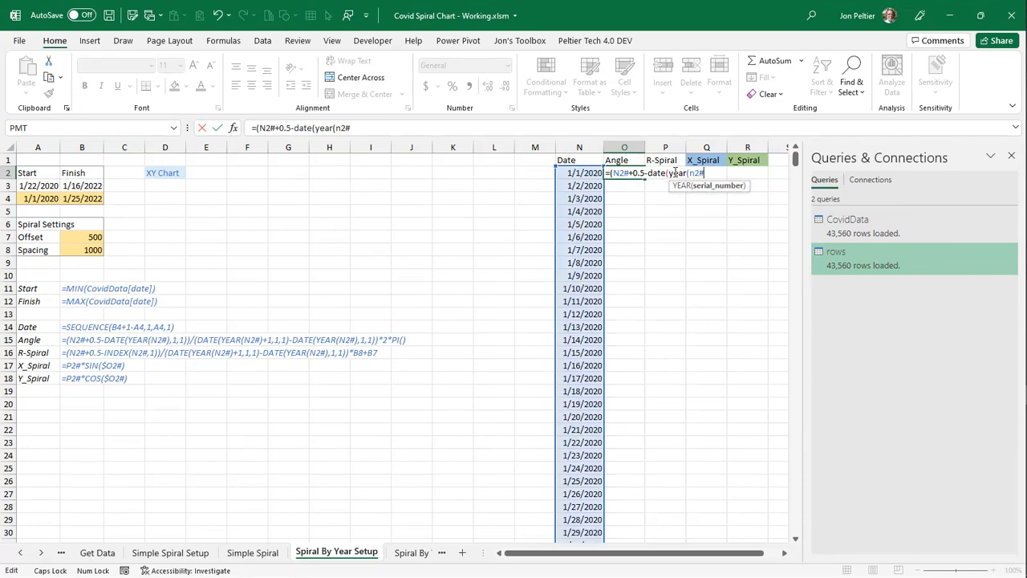
text(),1,1)
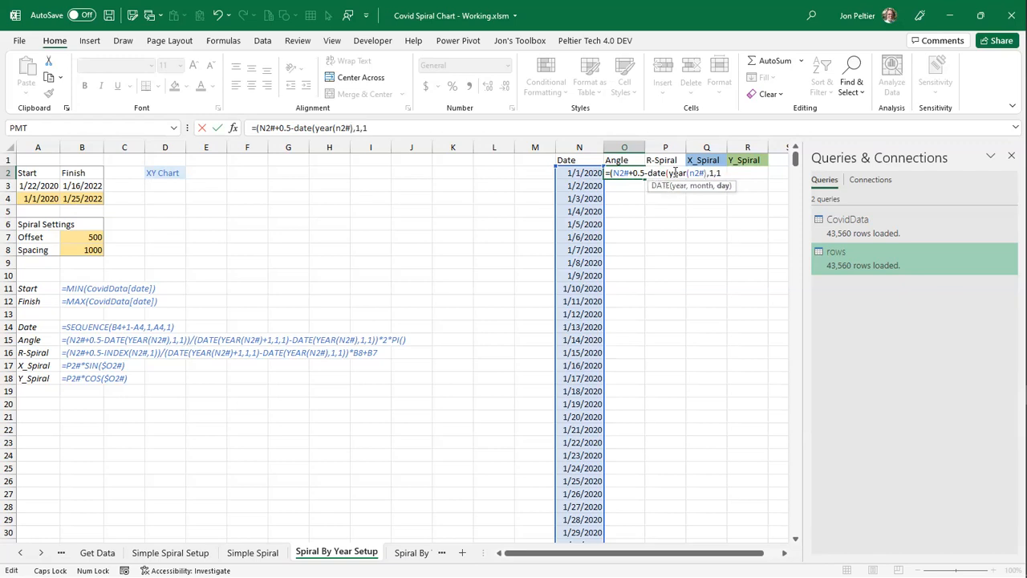
text())
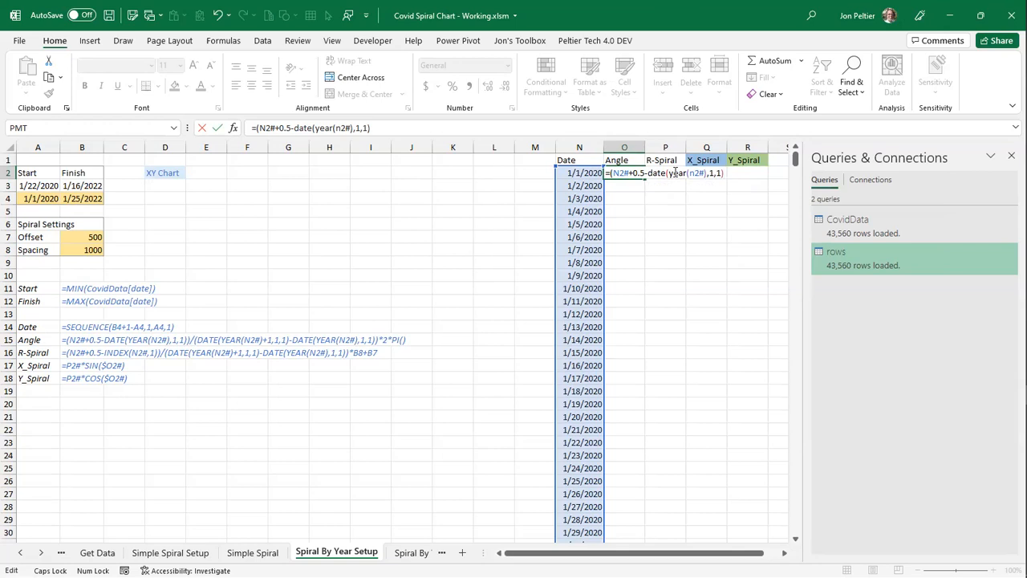
- Begin the Angle formula's divisor with the next year's first day, adding /(DATE(YEAR(N2#)+1,1,1)-
text(/(DATE()
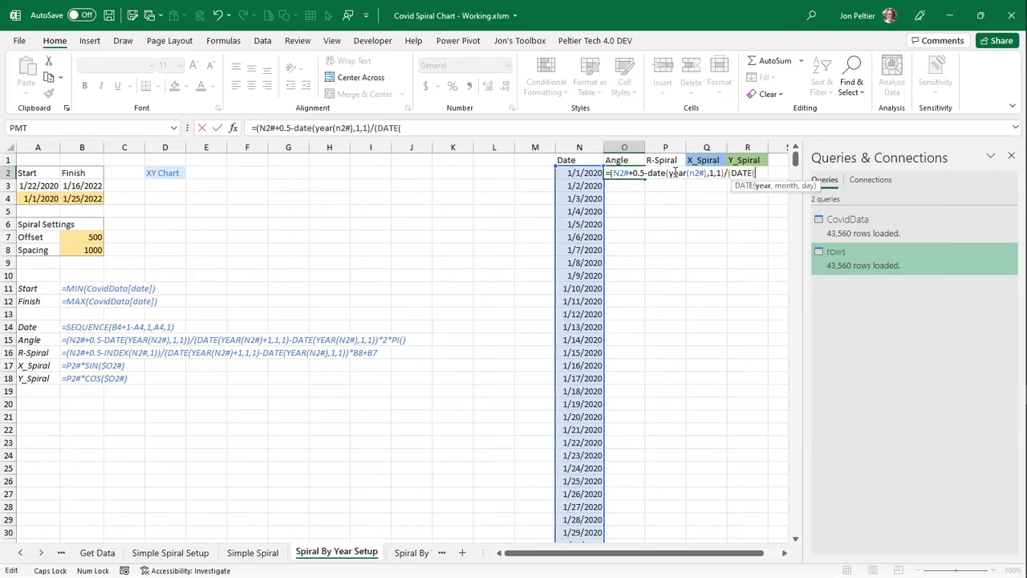
text(YEAR()
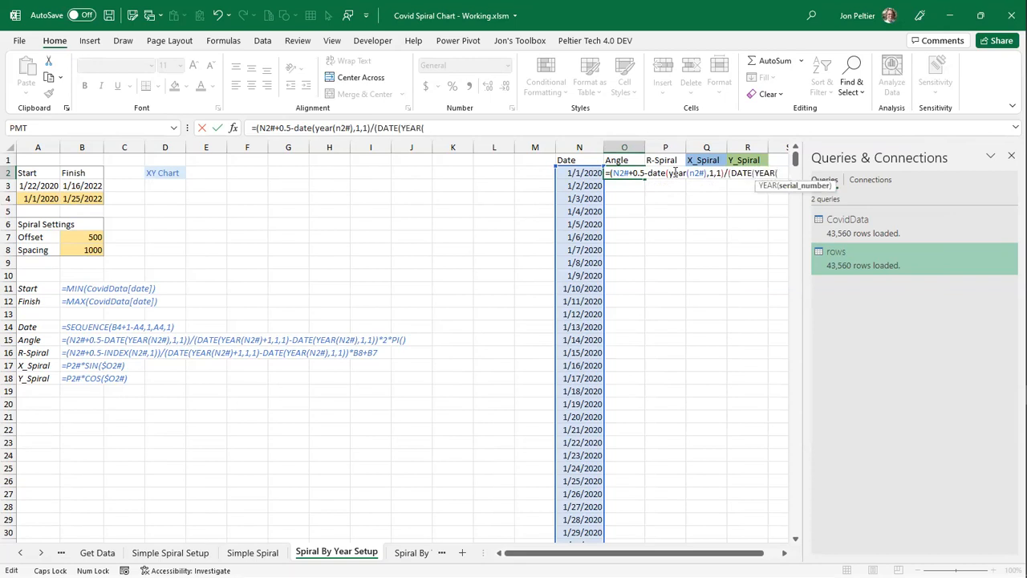
text(N2#)
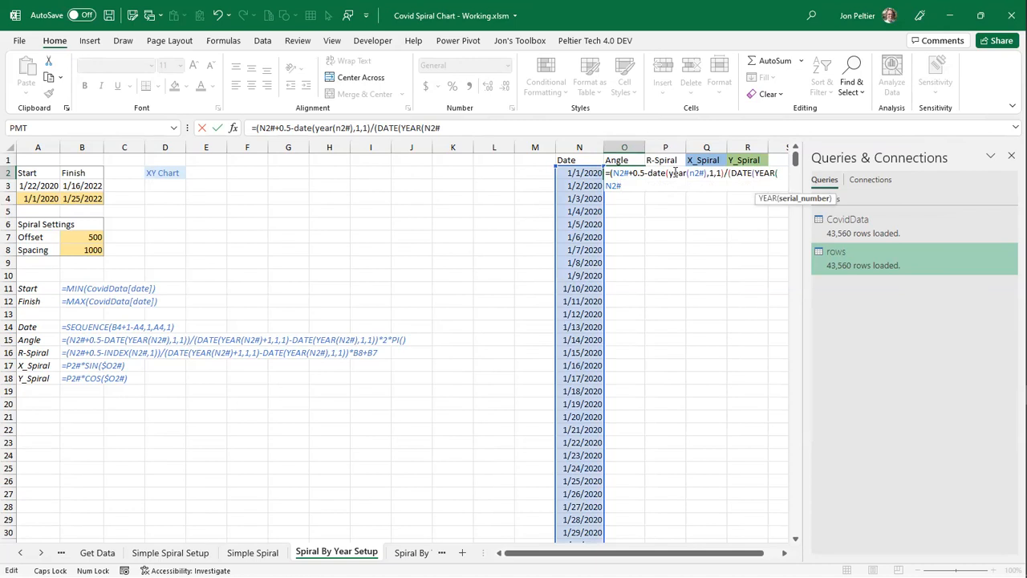
text()+1)
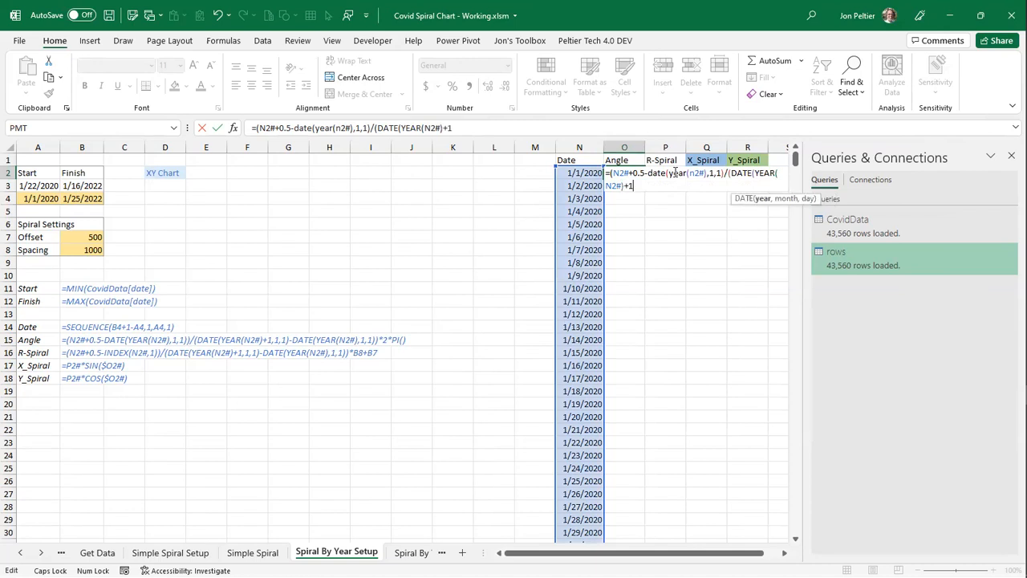
text(,1,1))
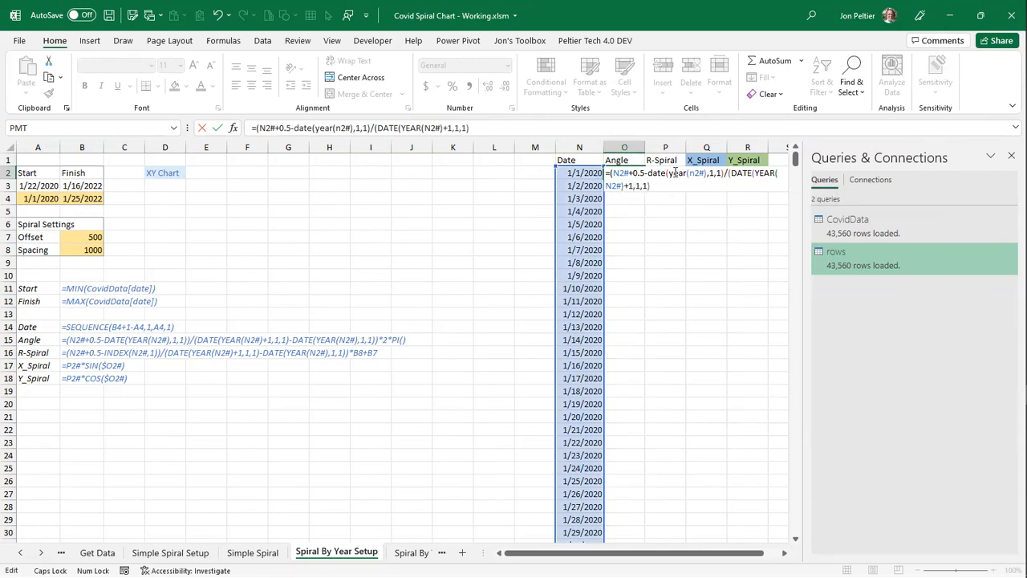
text(-)
- Reuse DATE(YEAR(N2#),1,1) as the divisor's subtracted term, balance the parentheses around numerator and divisor, and enter the Angle formula
drag(370, 127, 294, 126)
key(ctrl+c)
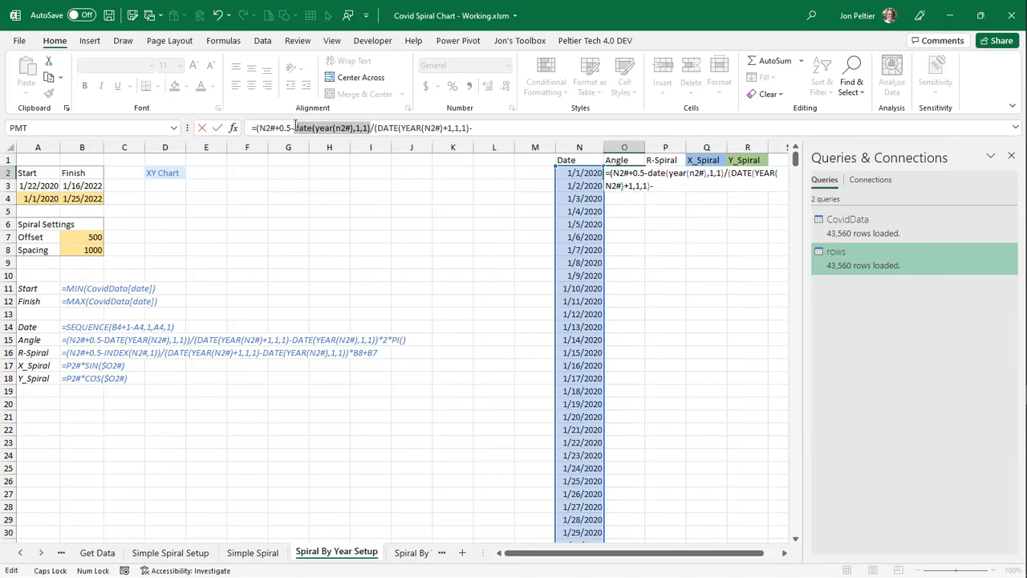
click(505, 123)
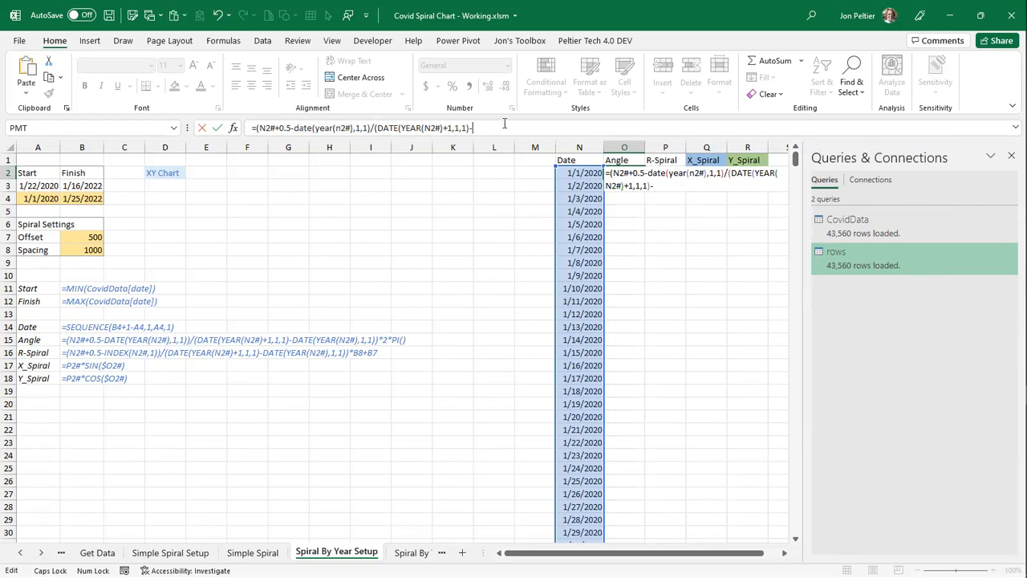
key(ctrl+v)
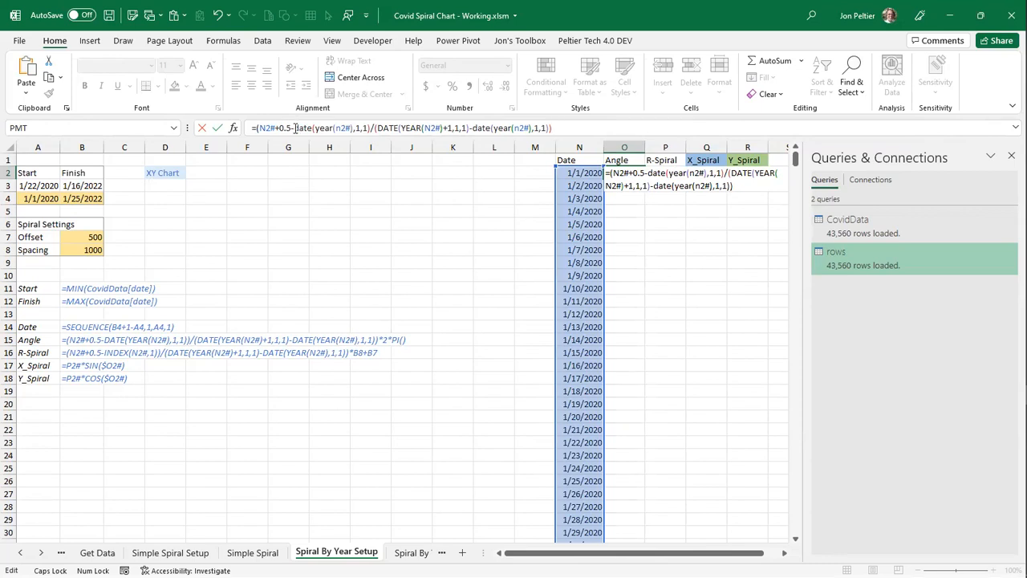
click(372, 128)
text()/)
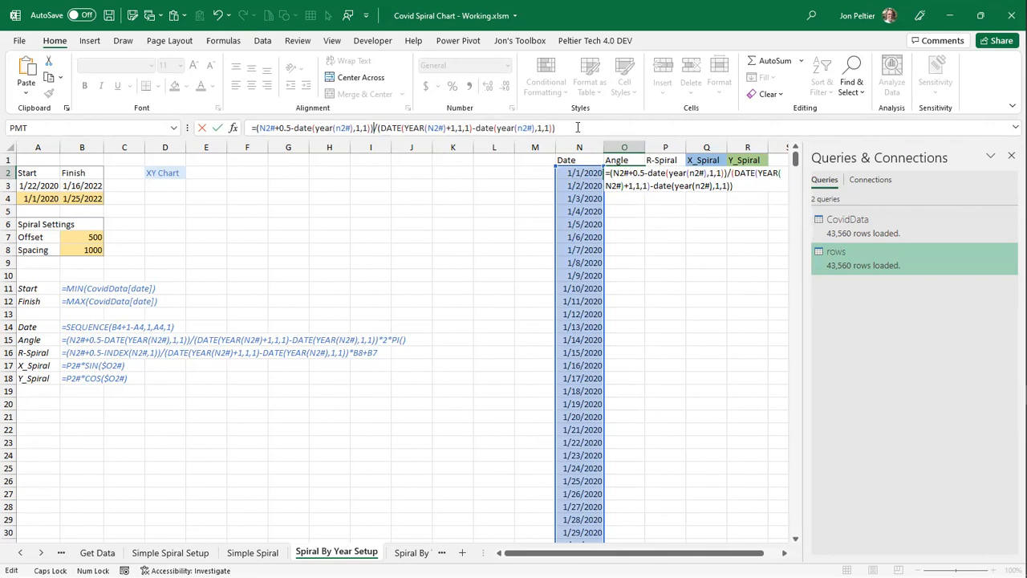
key(ctrl+Return)
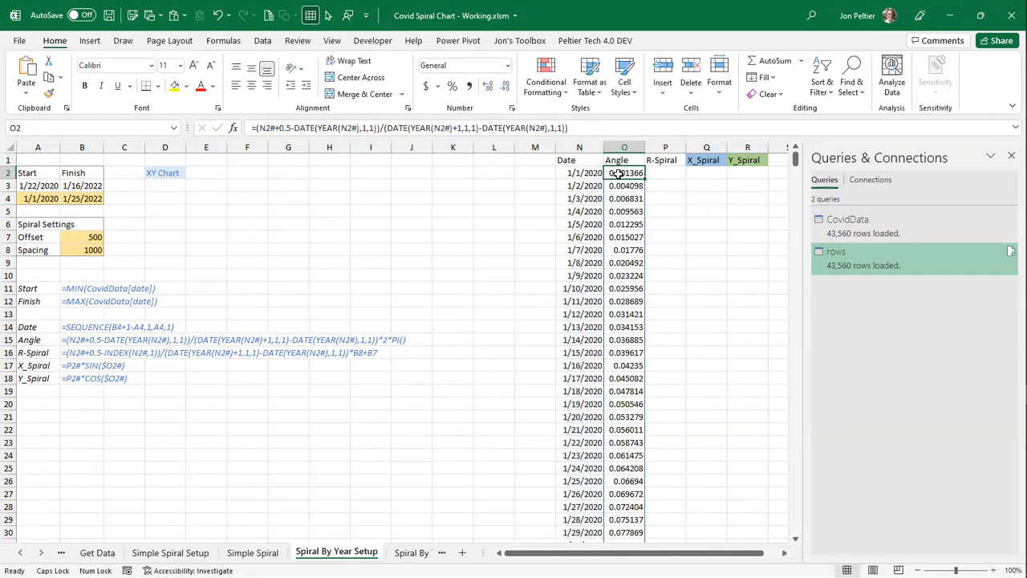
- Check the Angle fractions around the change from 2021 to 2022, and extend the O2 formula with *2*PI()
key(ctrl+Down)
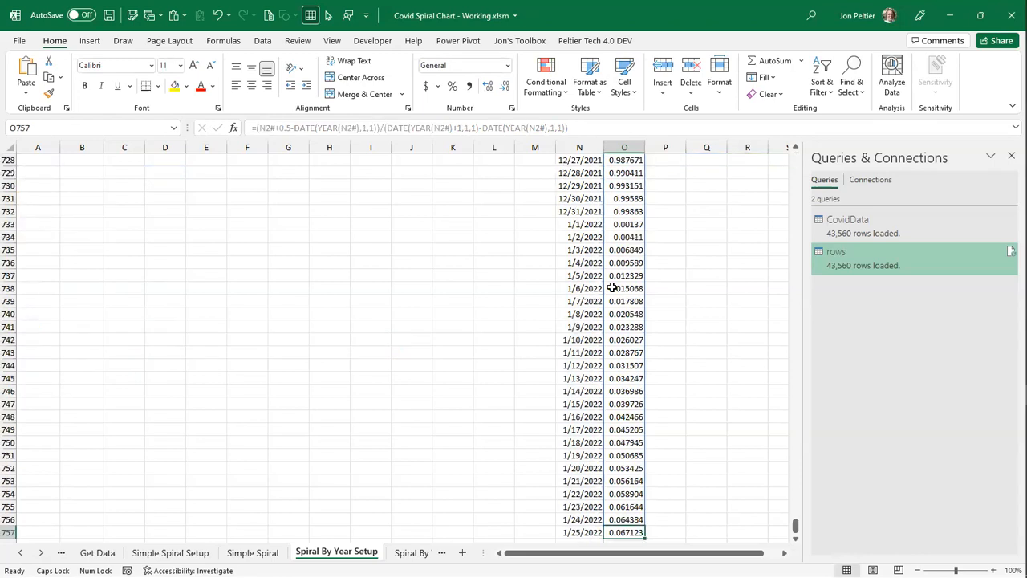
click(637, 213)
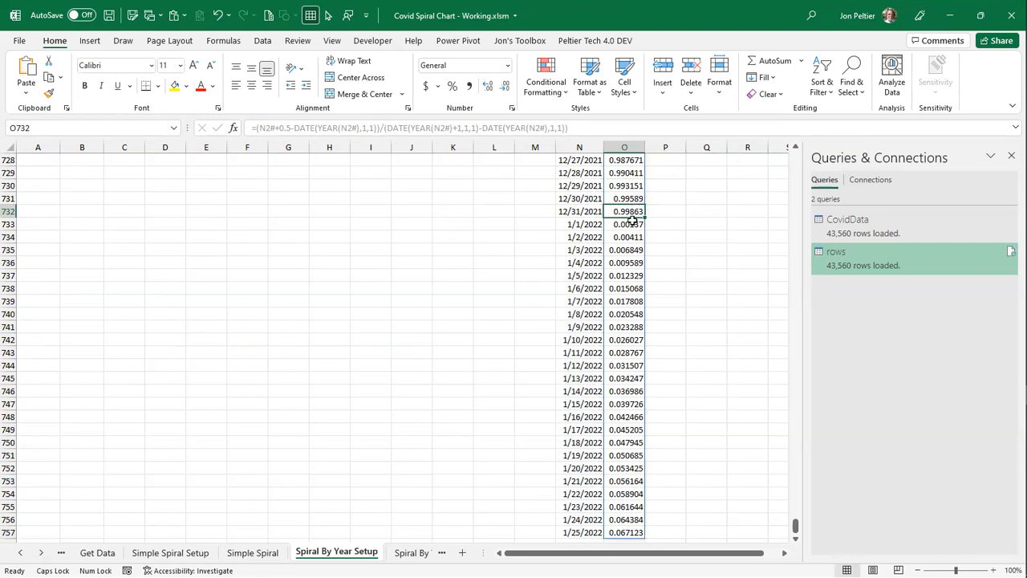
click(630, 225)
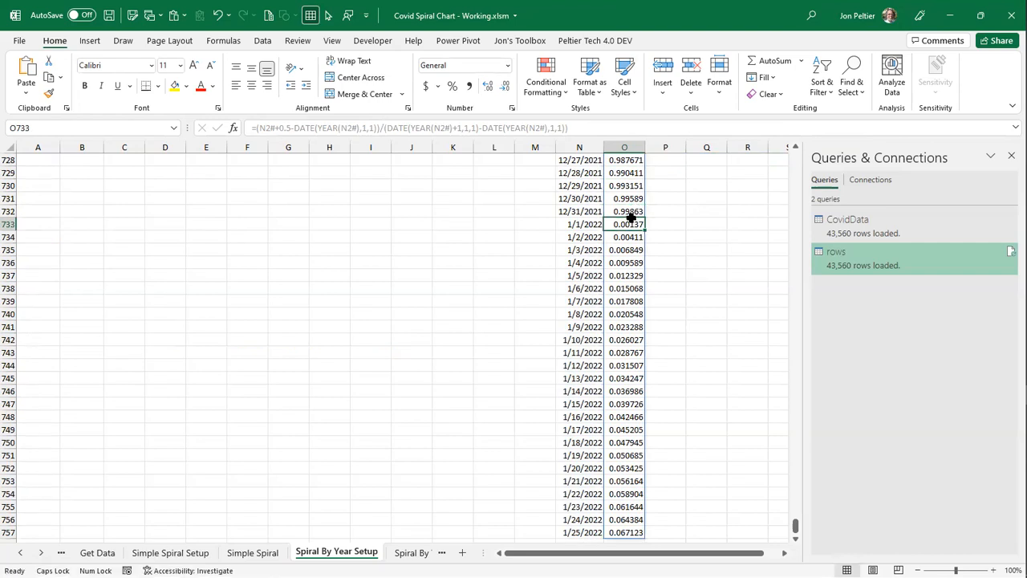
double_click(631, 218)
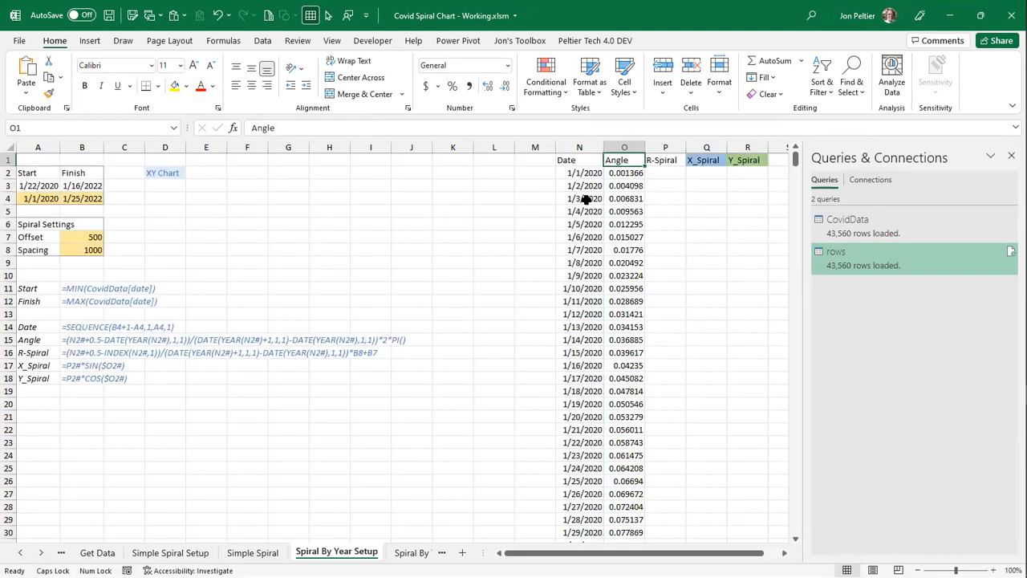
click(622, 171)
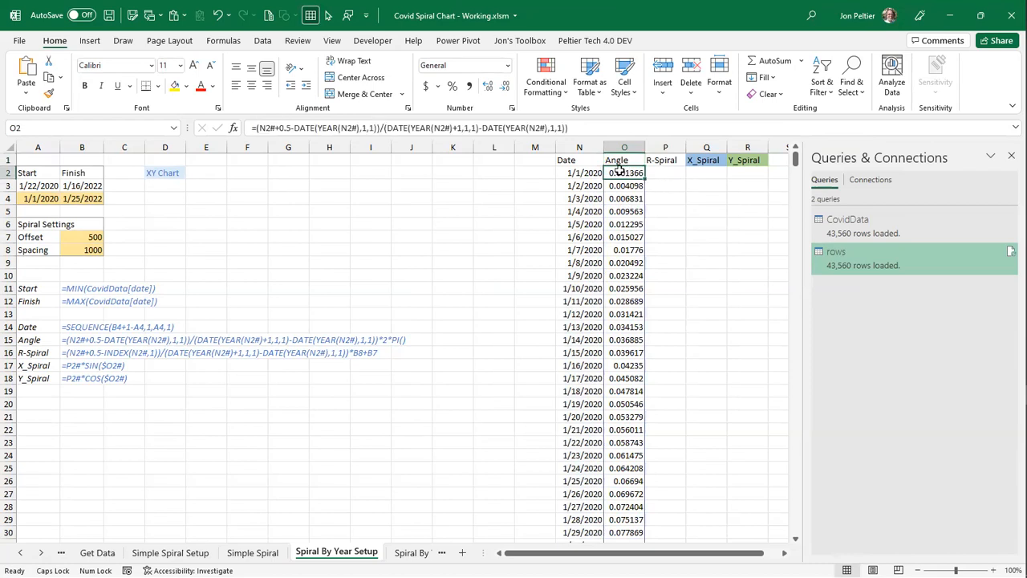
click(592, 128)
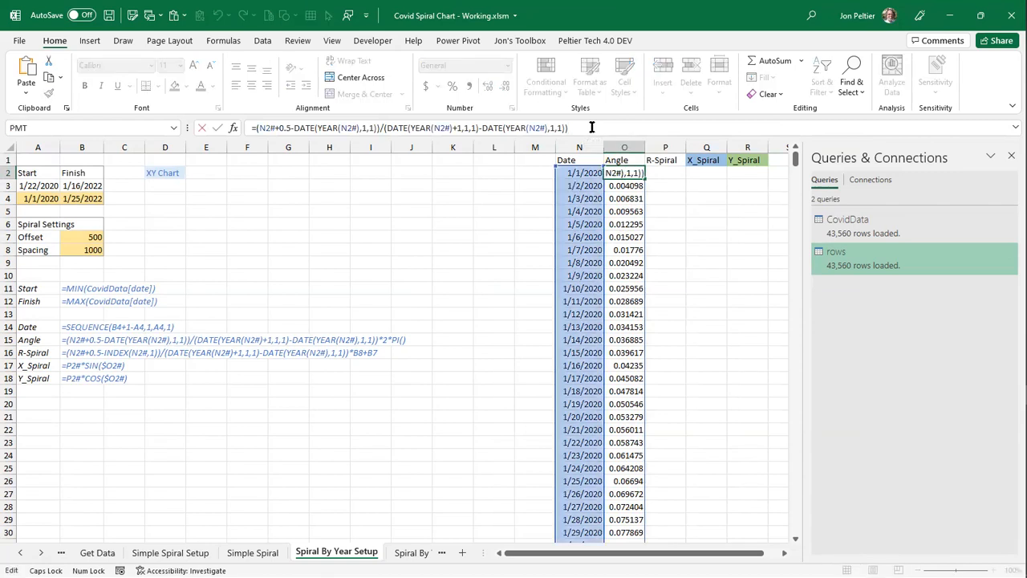
text(*2*PI())
click(626, 175)
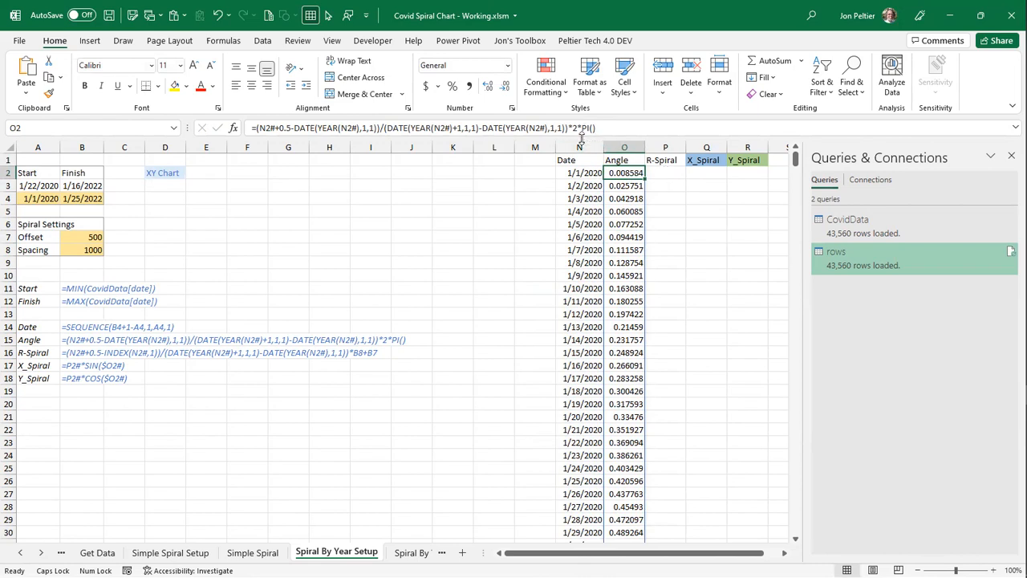
- Copy the divisor (DATE(YEAR(N2#)+1,1,1)-DATE(YEAR(N2#),1,1)) from the Angle formula in O2, leaving the formula unedited
drag(567, 129, 384, 135)
key(ctrl+c)
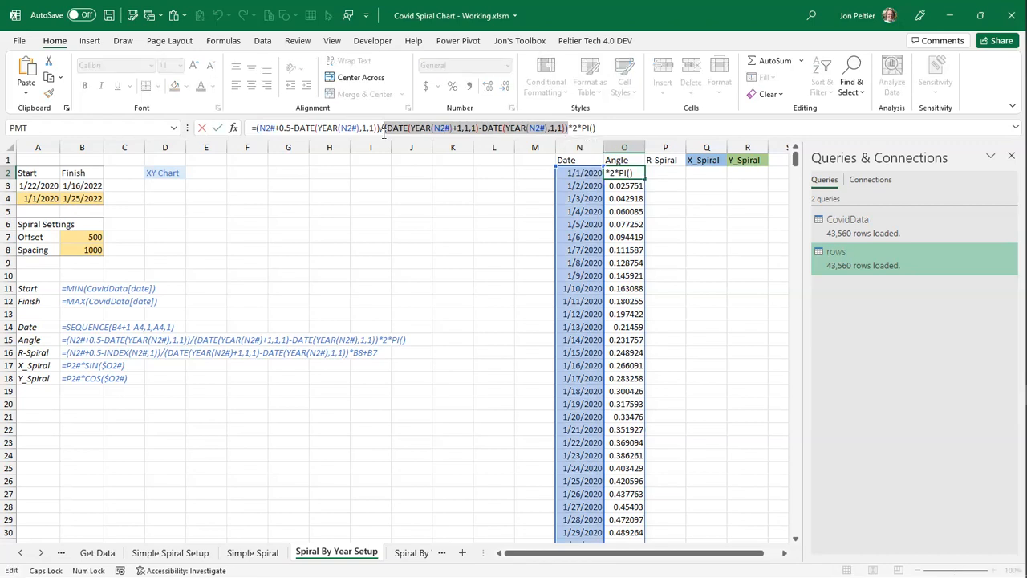
key(Escape)
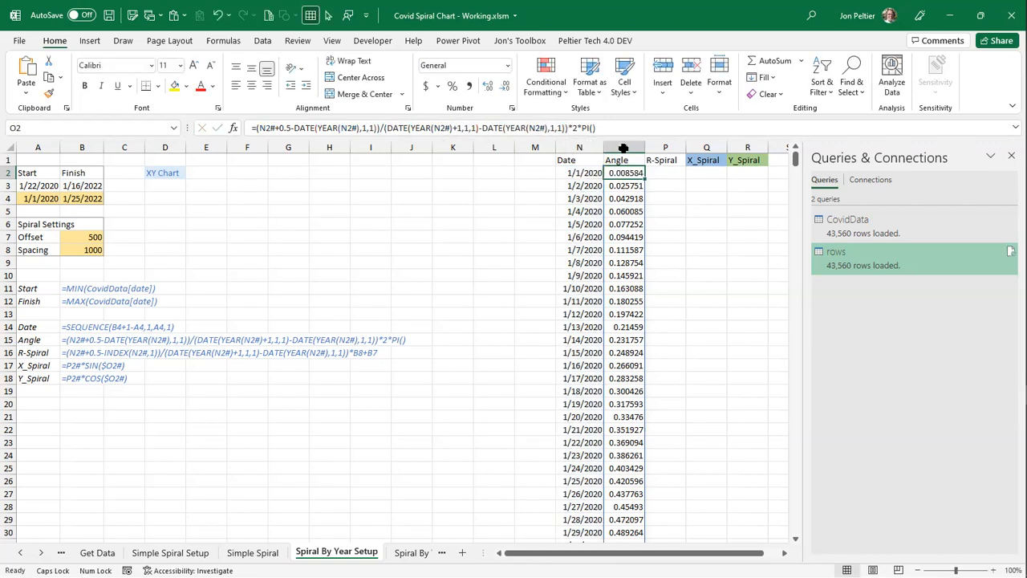
- Begin the R-Spiral formula in P2 with =(N2#+.5-INDEX(N2#,1))/ and append the copied divisor (DATE(YEAR(N2#)+1,1,1)-DATE(YEAR(N2#),1,1))
click(677, 178)
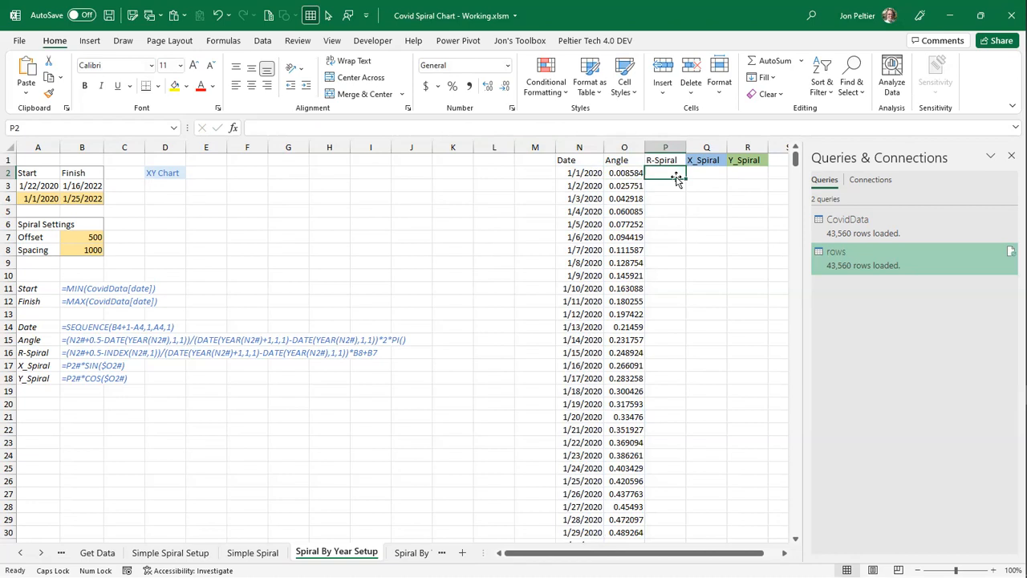
text(=()
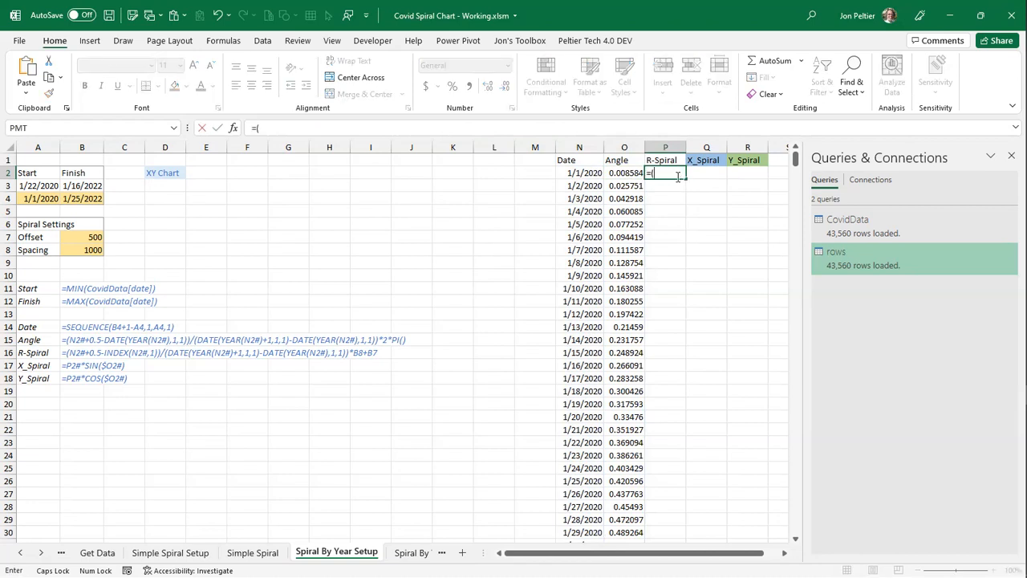
text(N2#)
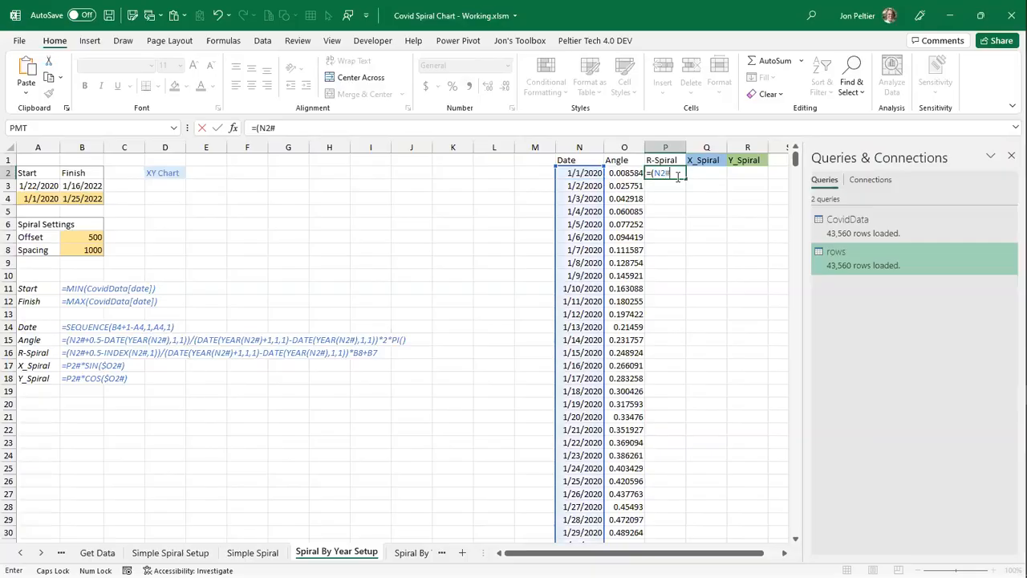
text(+.5-INDEX()
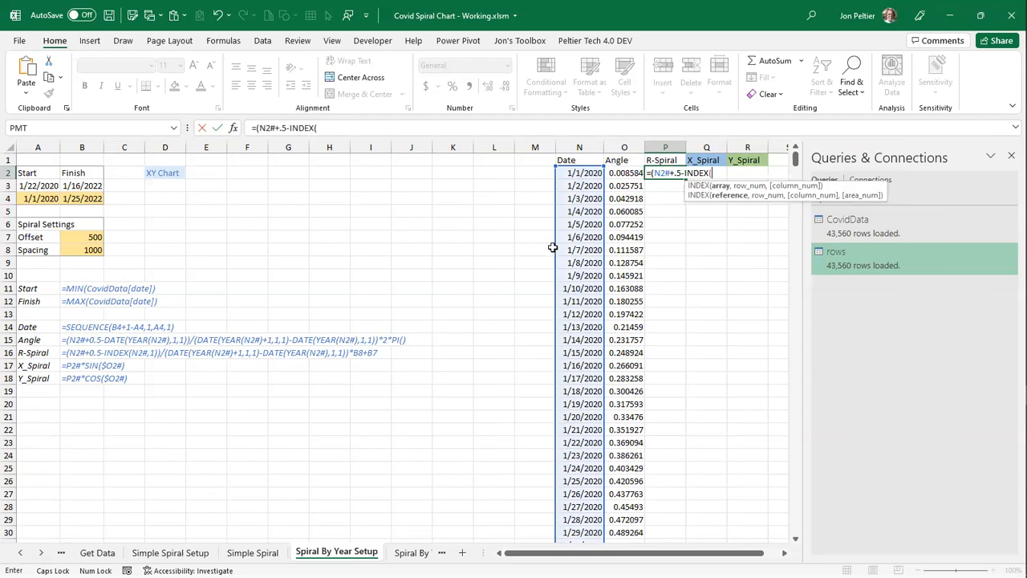
text(N2#)
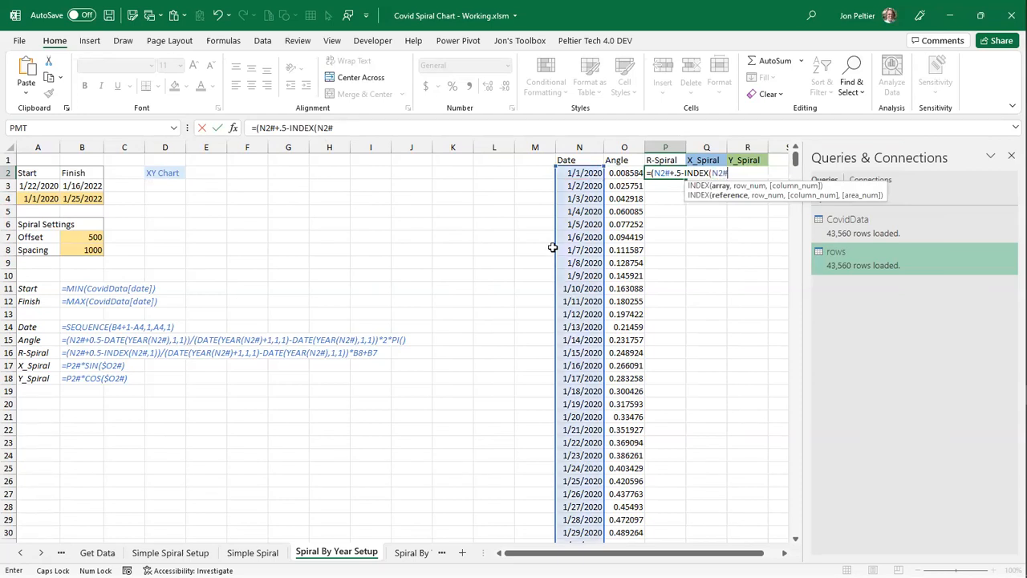
text(,1))
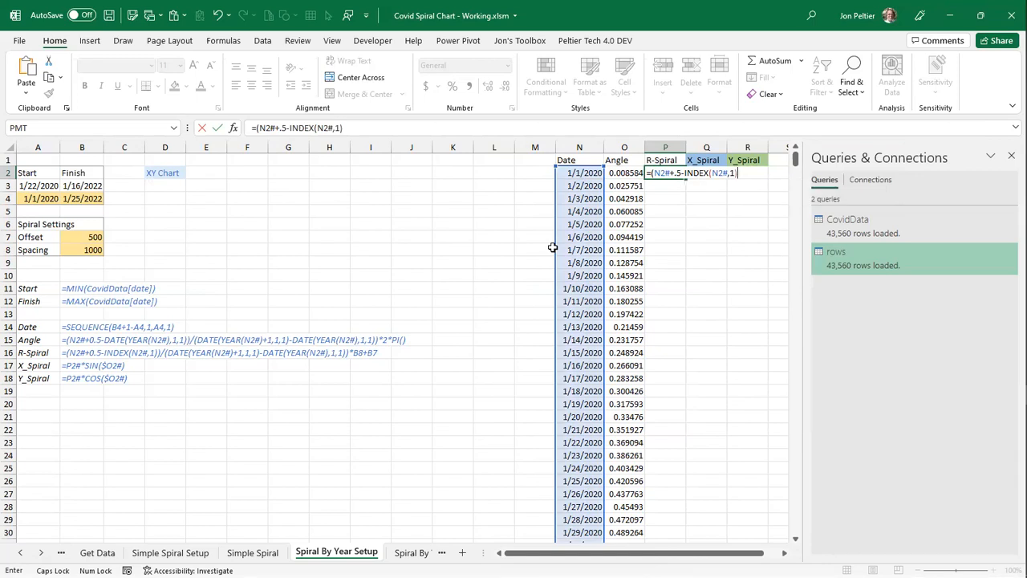
text()/)
key(ctrl+v)
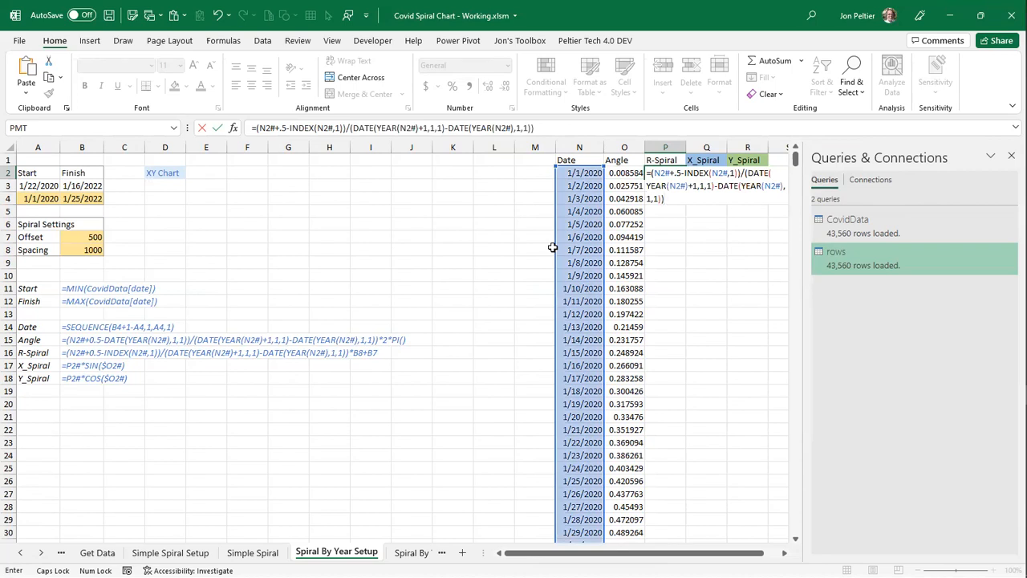
- Multiply the R-Spiral expression by the spacing in B8, add the offset in B7, and enter the formula
text(*)
click(78, 250)
click(79, 249)
text(+)
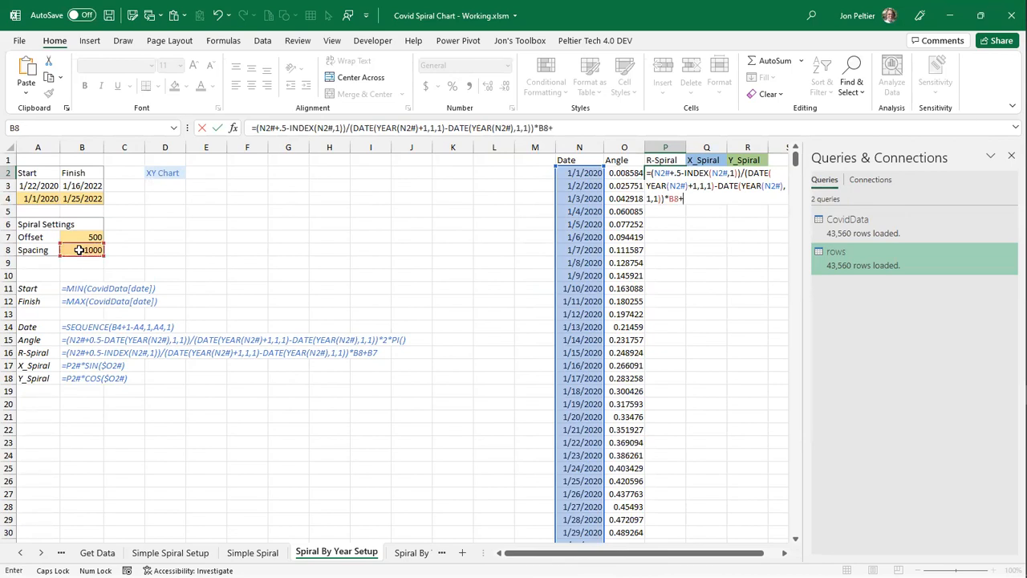
click(79, 237)
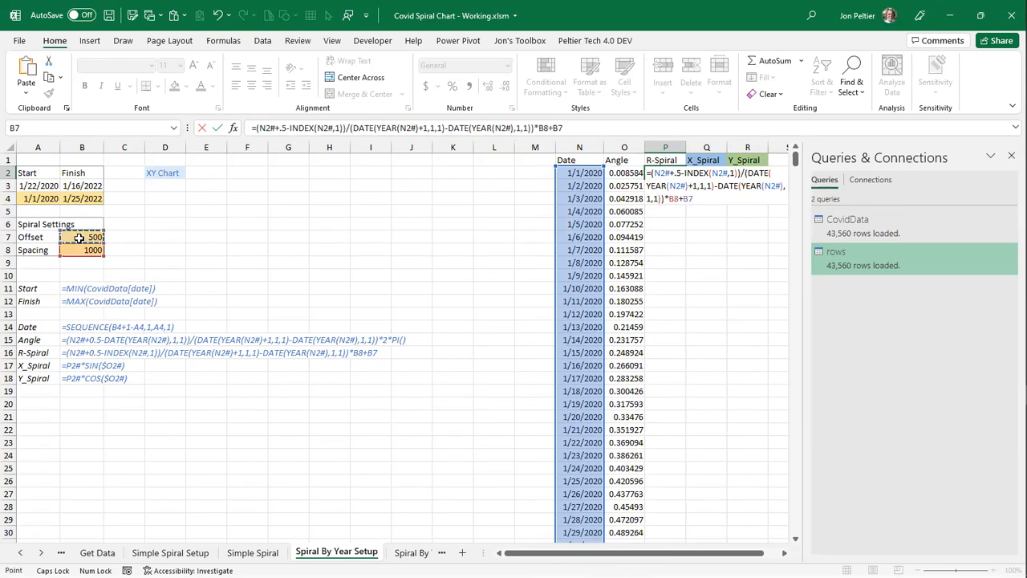
key(Return)
- Check the R-Spiral values in column P from the first date through the change from 2021 to 2022
click(652, 172)
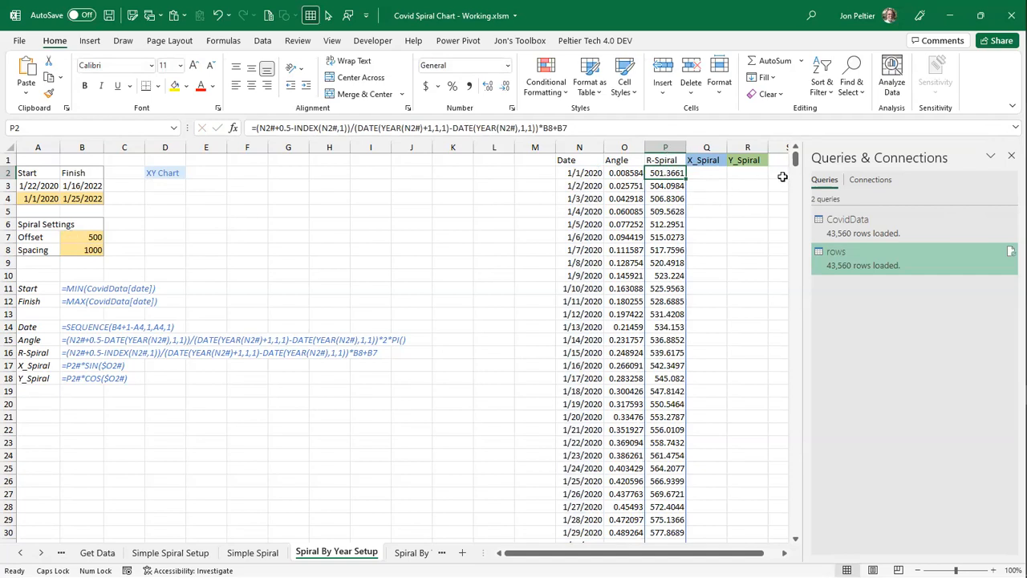
drag(795, 160, 762, 537)
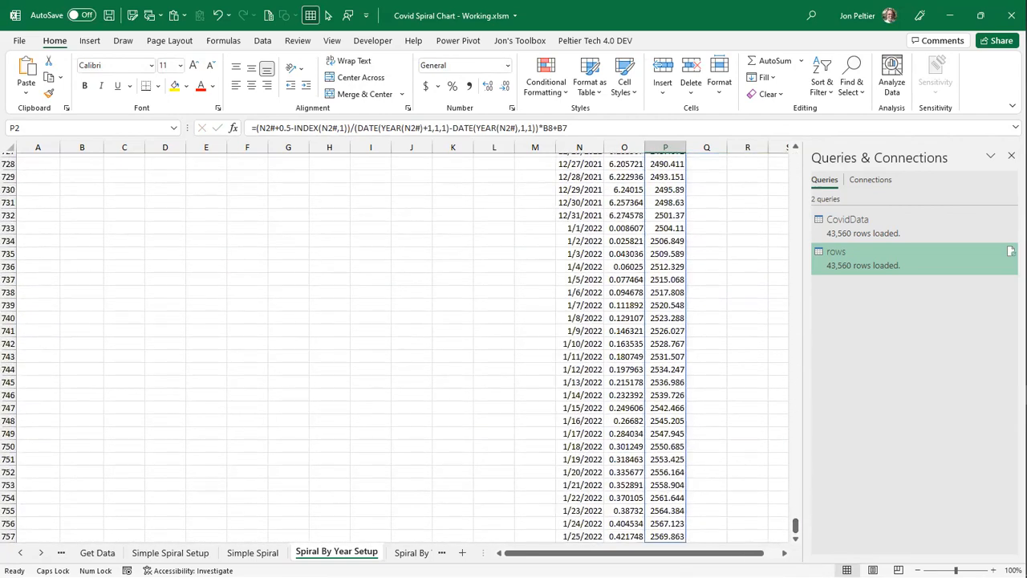
click(665, 215)
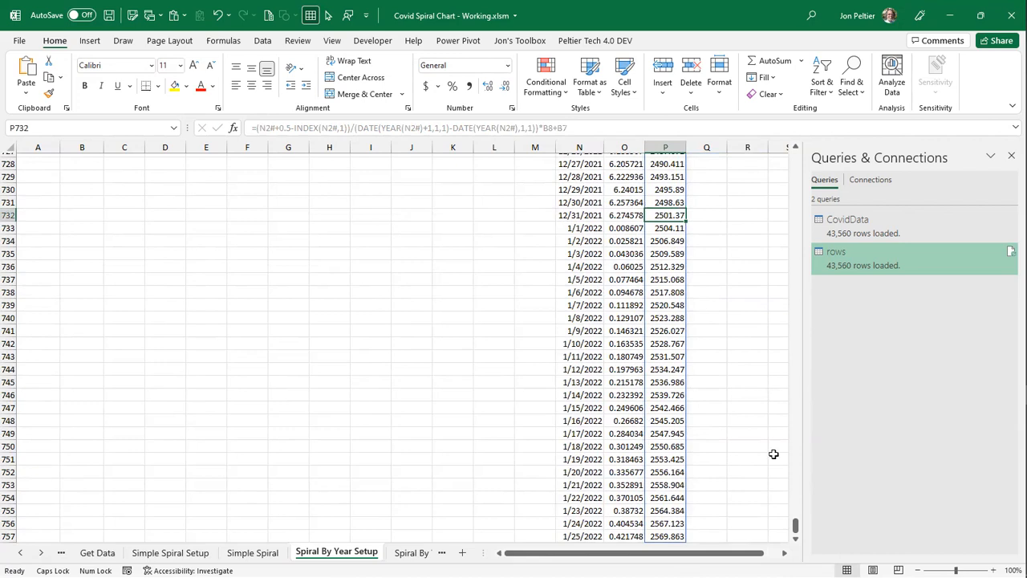
drag(796, 528, 795, 153)
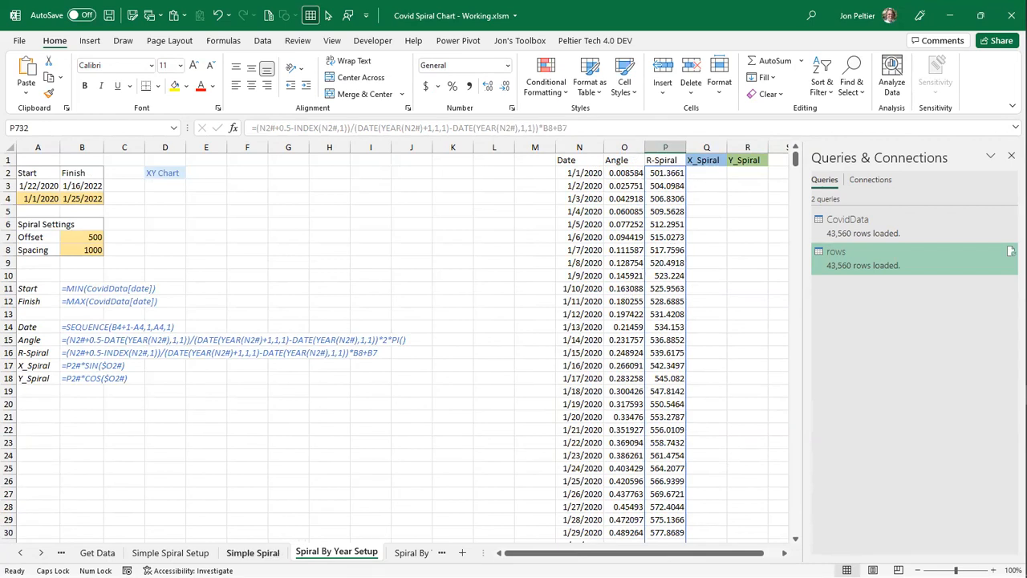
- Copy the X_Spiral and Y_Spiral formulas from Q2:R2 of the Simple Spiral sheet to Q2 of Spiral By Year Setup
click(241, 552)
drag(691, 172, 742, 171)
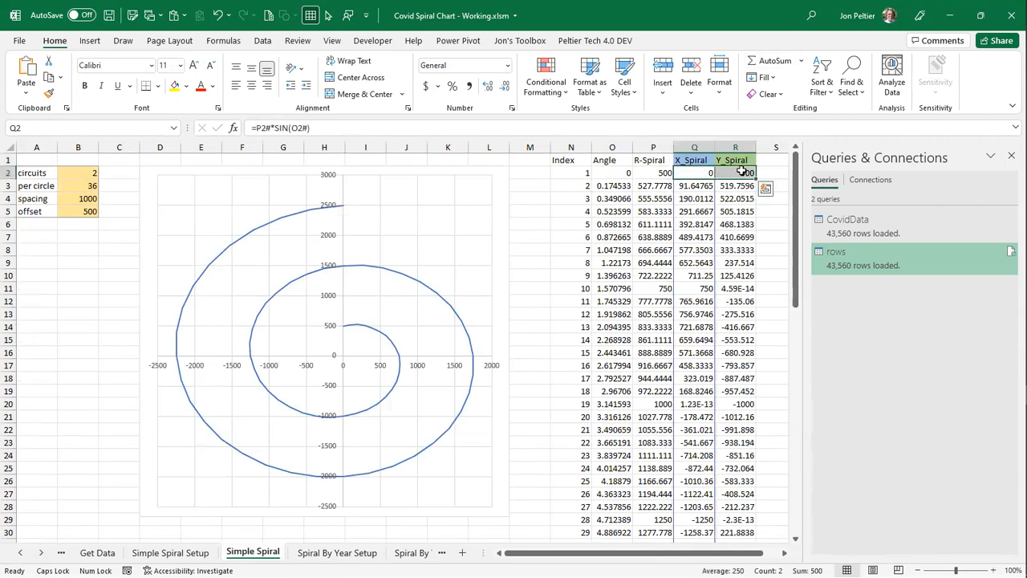
key(ctrl+c)
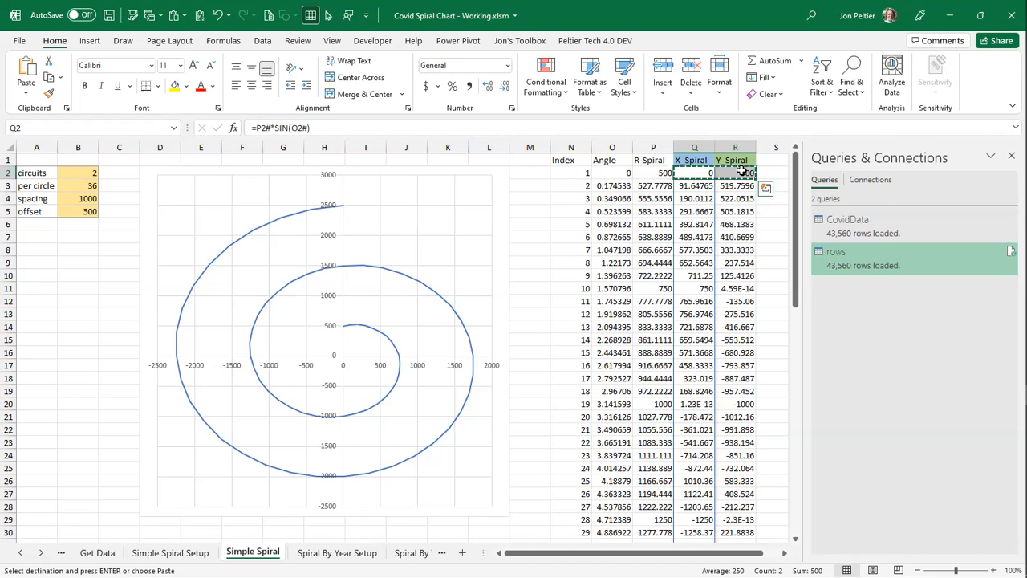
click(353, 553)
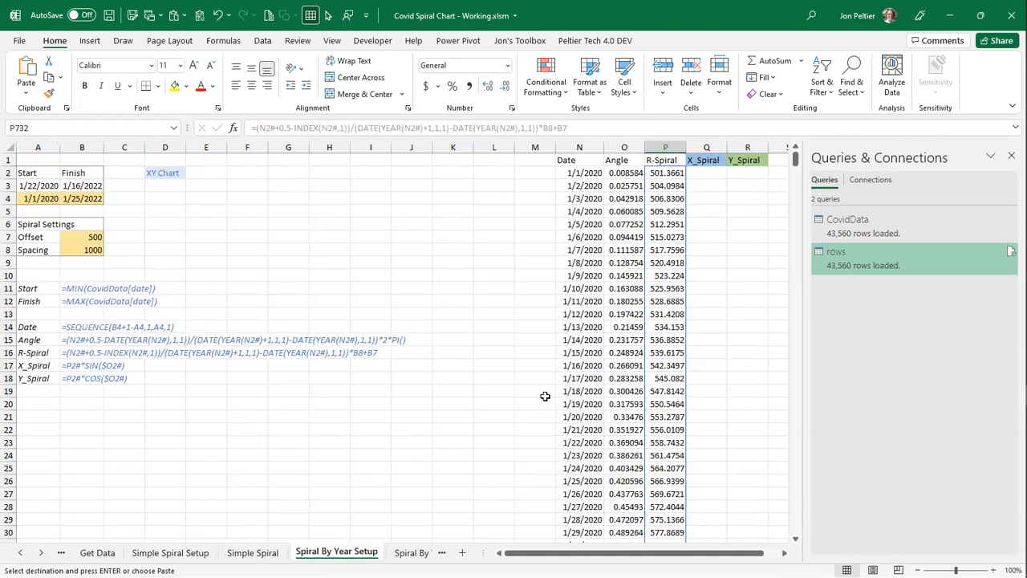
click(691, 175)
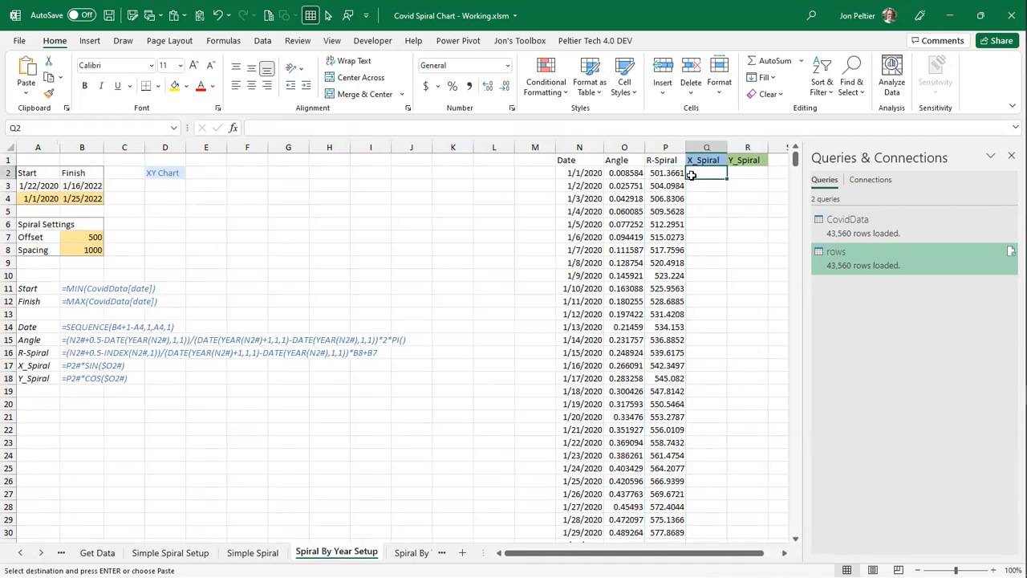
key(ctrl+v)
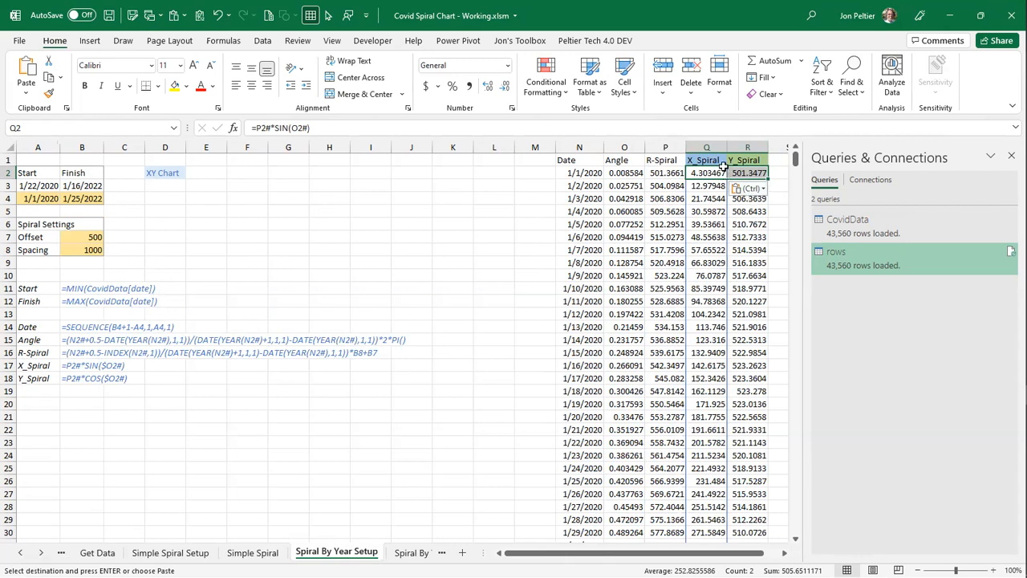
- Insert an XY scatter chart with lines from columns Q and R, and place its upper-left corner at cell D2
drag(706, 143, 734, 146)
key(ctrl+c)
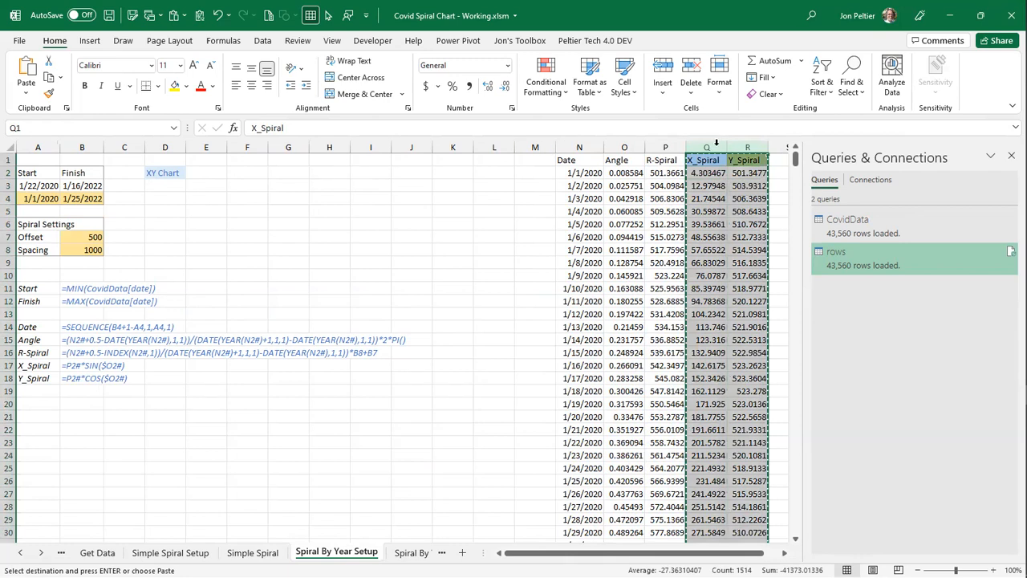
click(90, 42)
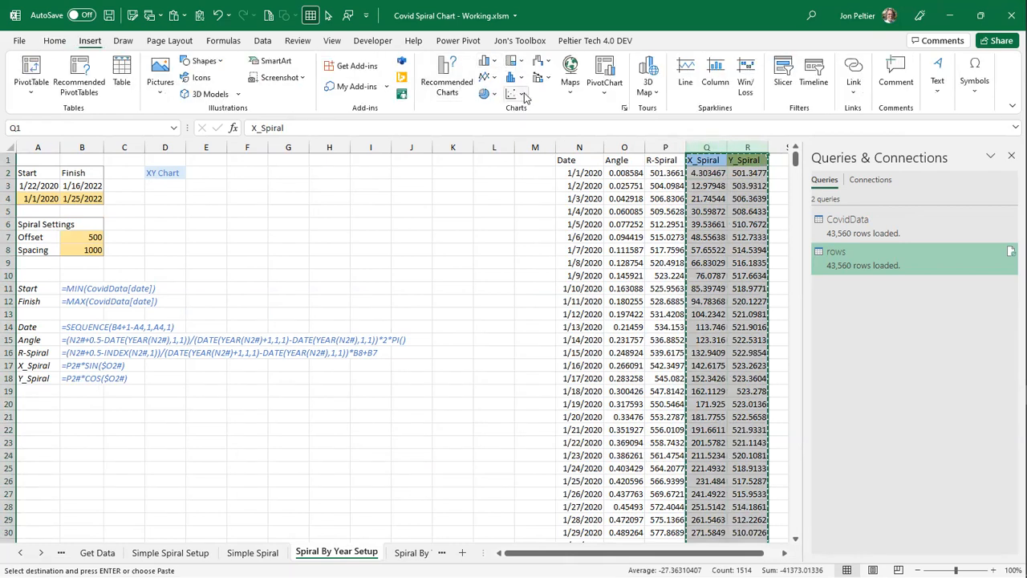
click(522, 96)
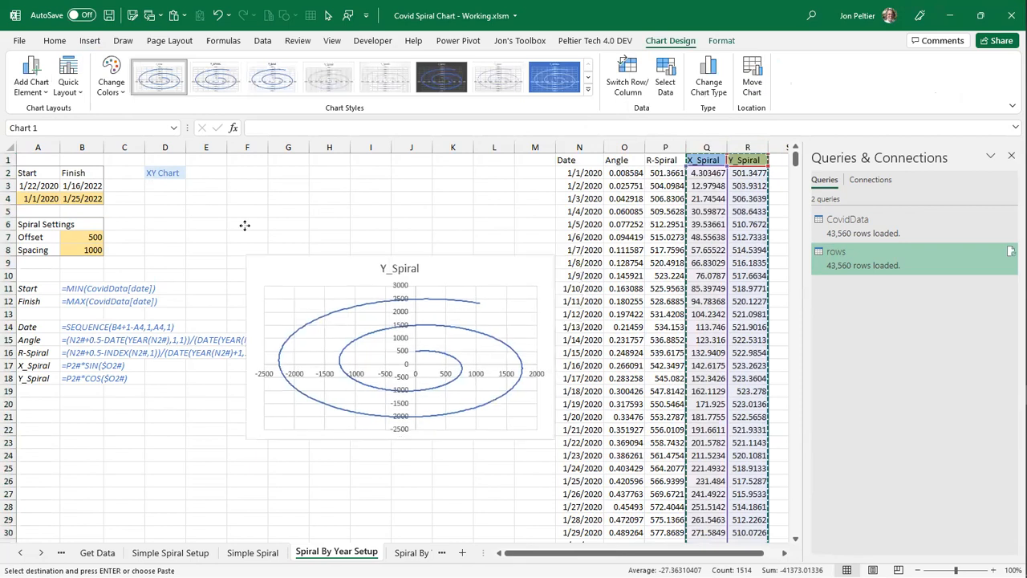
drag(218, 189, 242, 203)
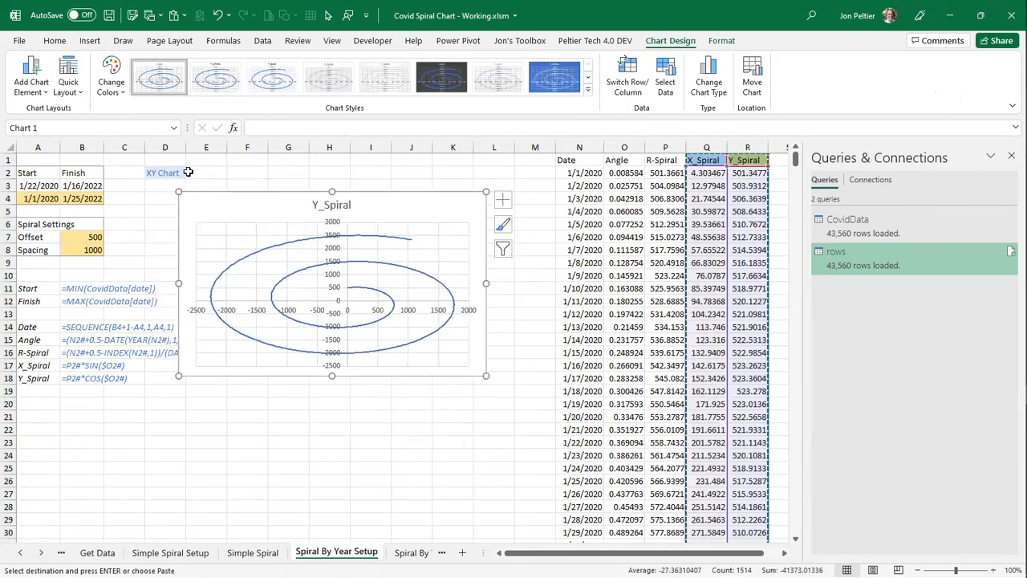
click(155, 172)
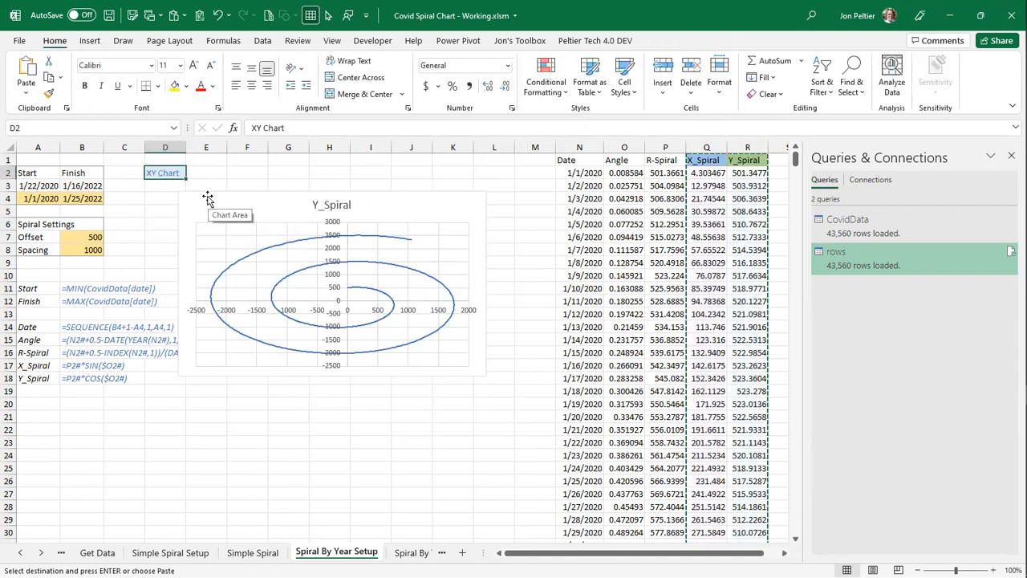
drag(208, 198, 175, 172)
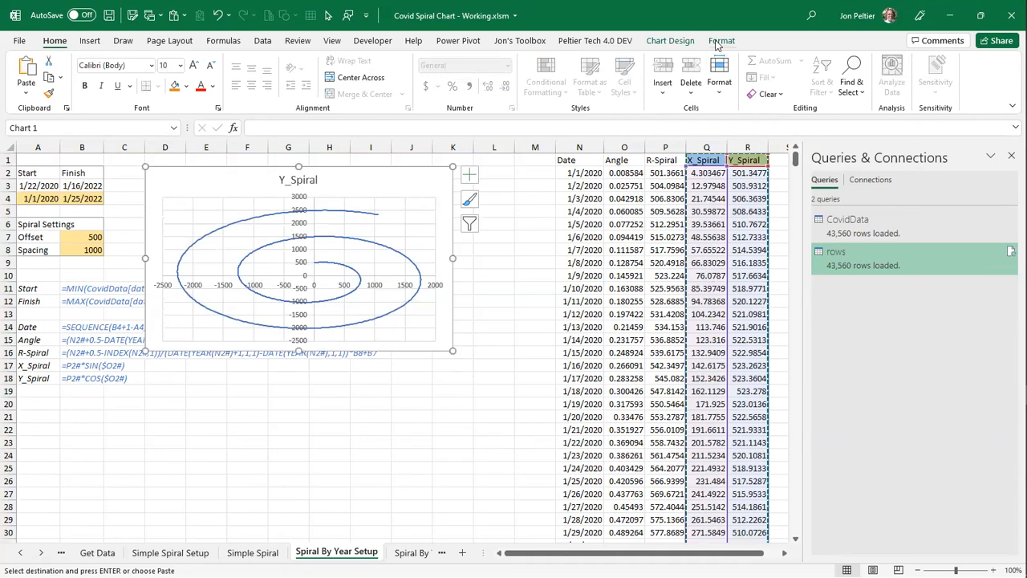
- Set the spiral chart's height and width to 6 inches each and deselect the chart
click(719, 42)
click(941, 66)
key(Tab)
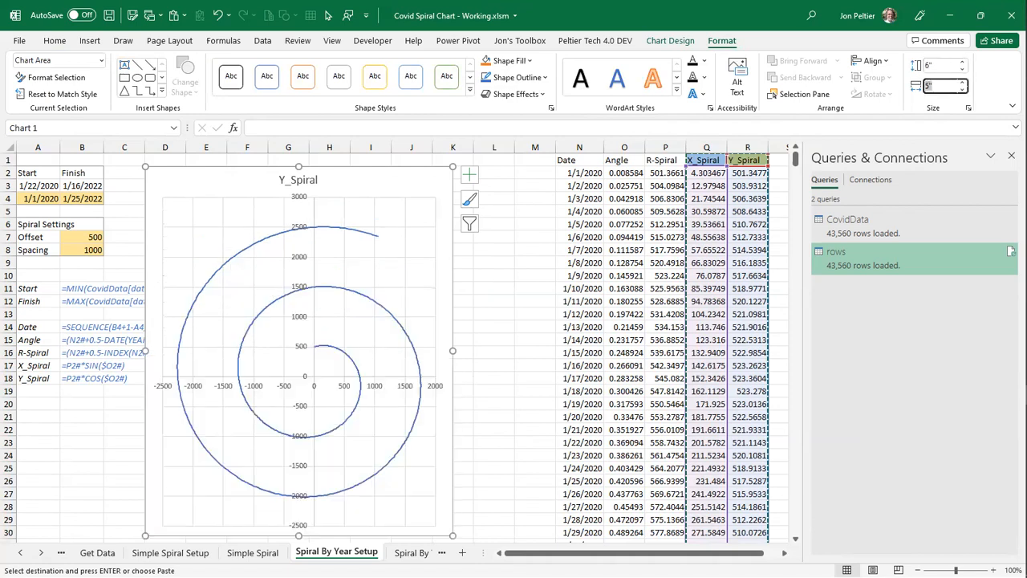
text(6)
key(Return)
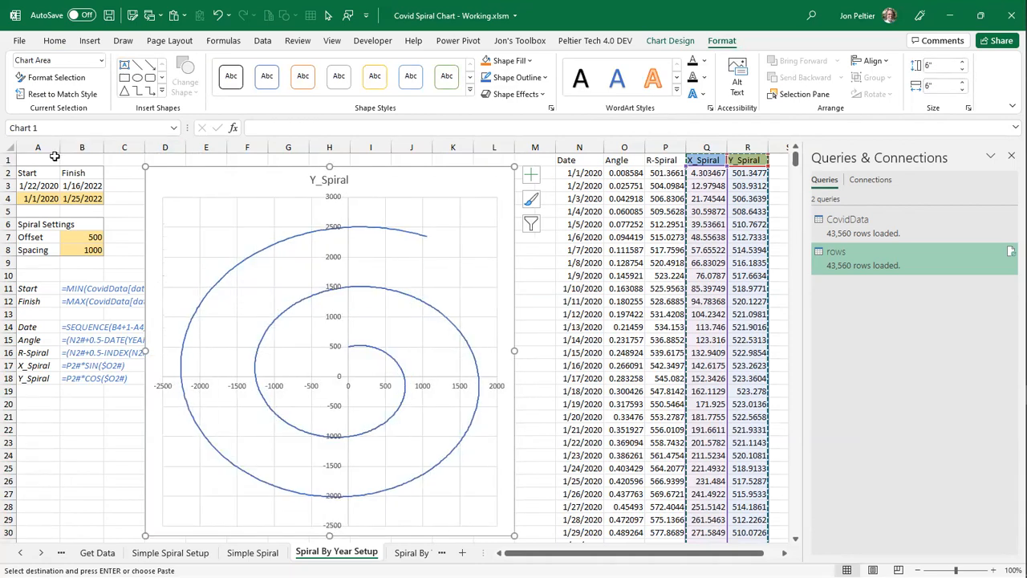
click(51, 158)
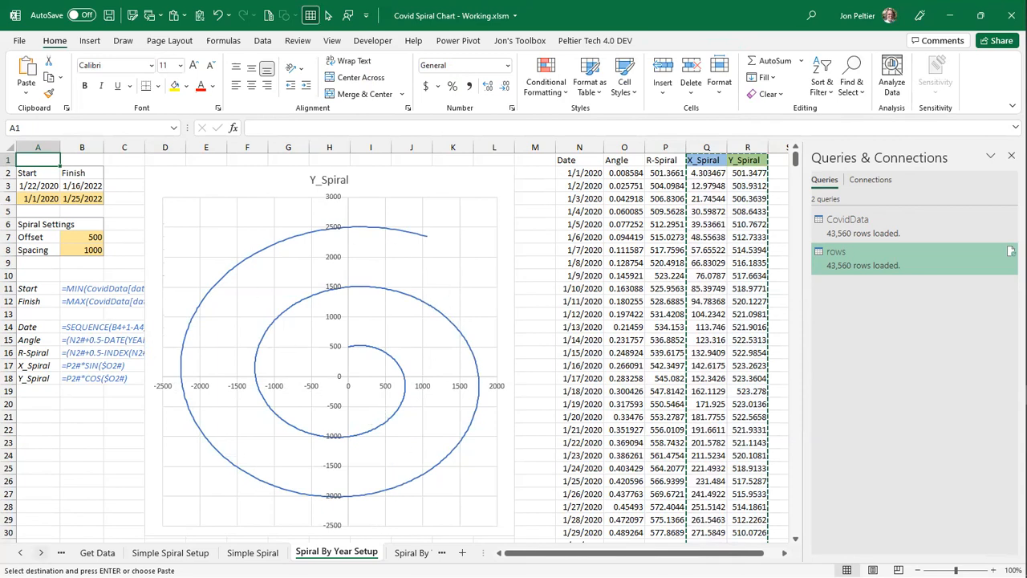
- Open the Month Spokes Setup sheet and review the month names in A2:A13 and the day counts in column B
key(ctrl+Page_Down)
click(41, 553)
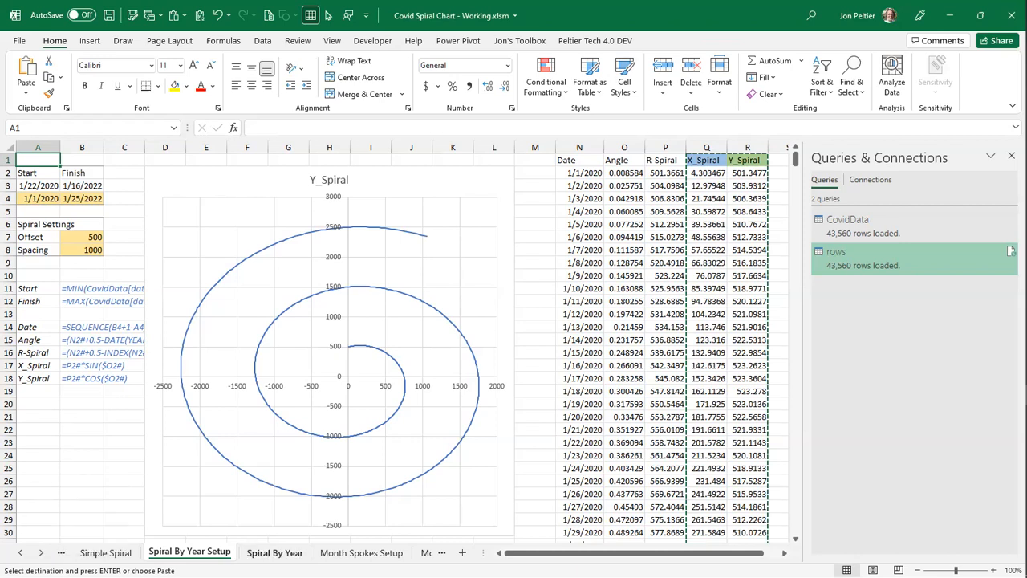
click(379, 555)
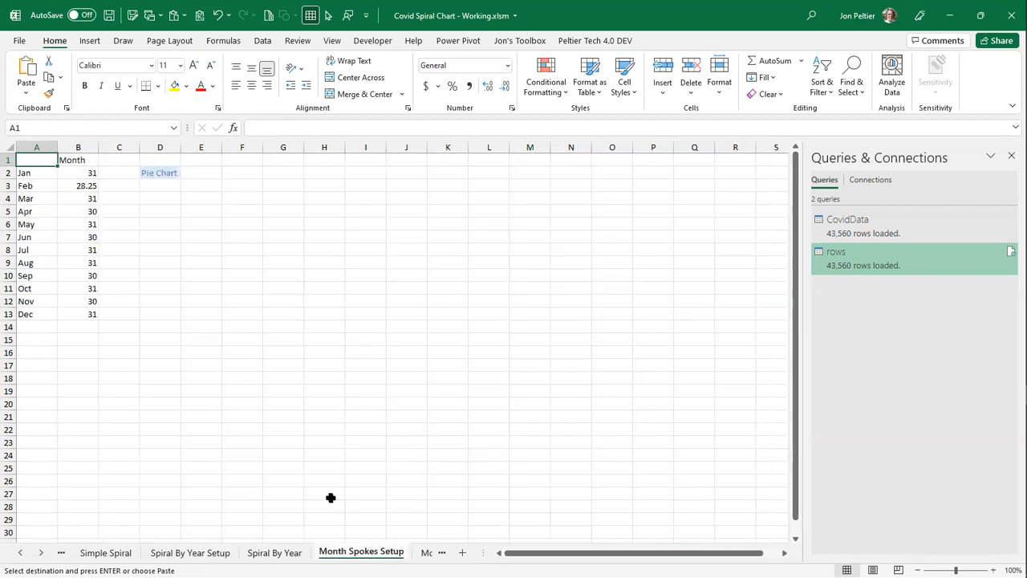
click(155, 172)
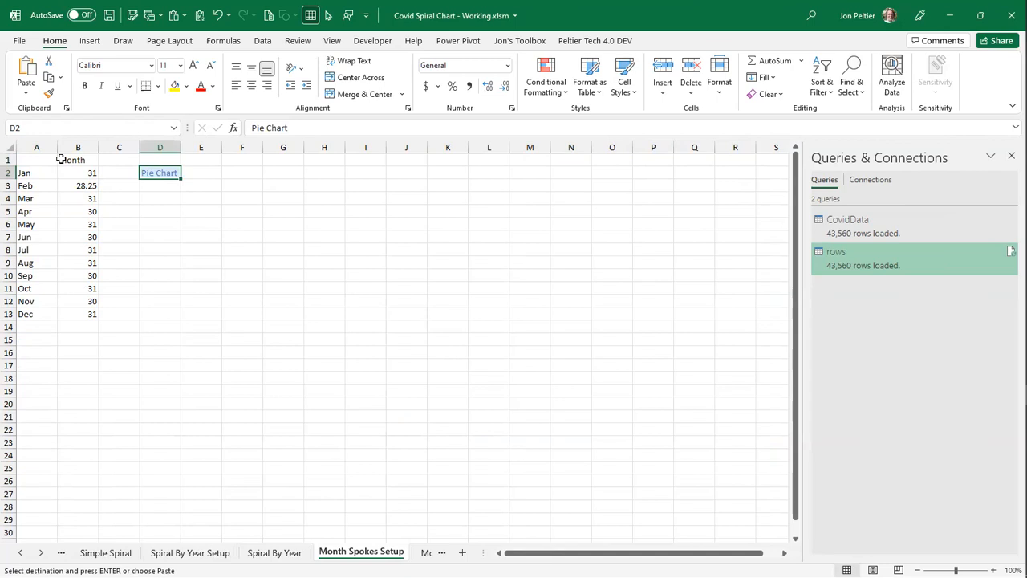
drag(36, 176, 33, 188)
drag(32, 234, 32, 313)
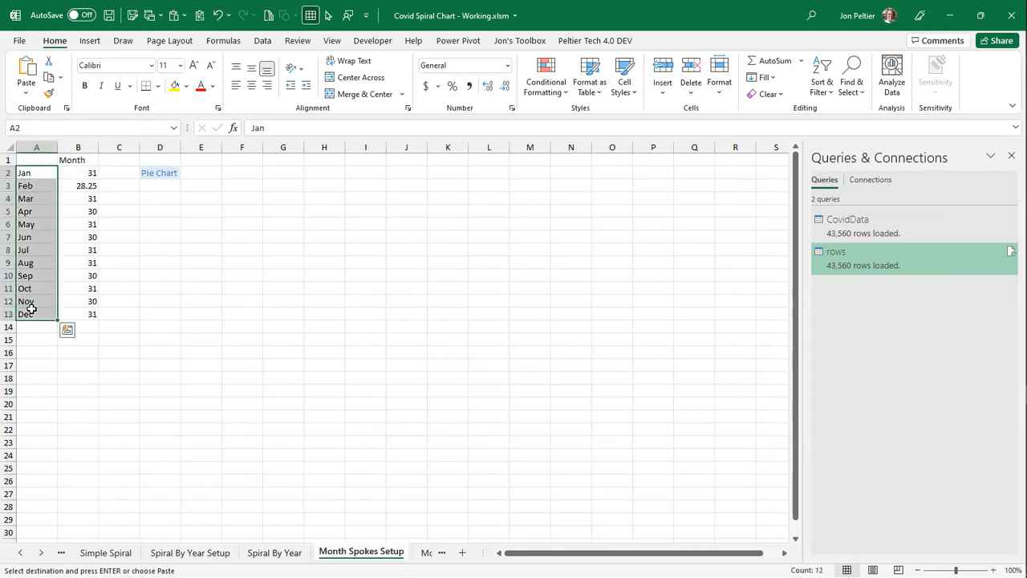
click(80, 187)
click(81, 197)
click(73, 223)
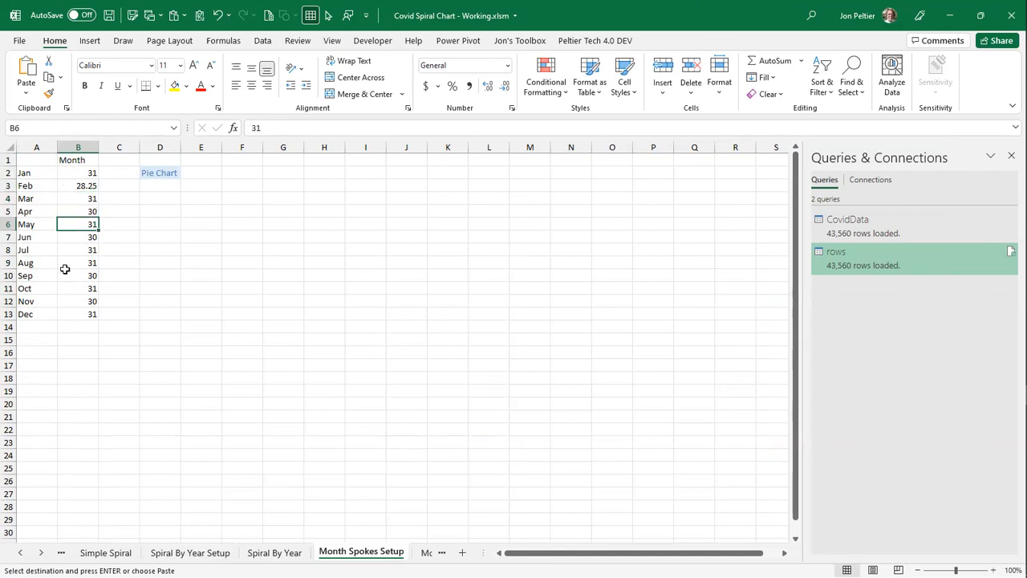
- Insert a 2-D pie chart from the month names and day counts, and place its upper-left corner at cell D2
click(64, 194)
click(64, 185)
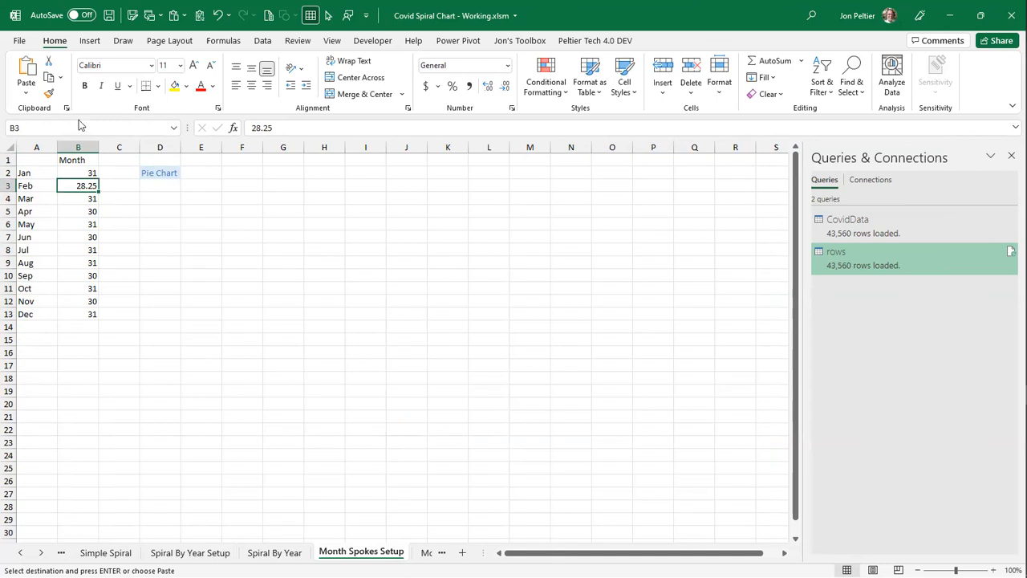
click(99, 45)
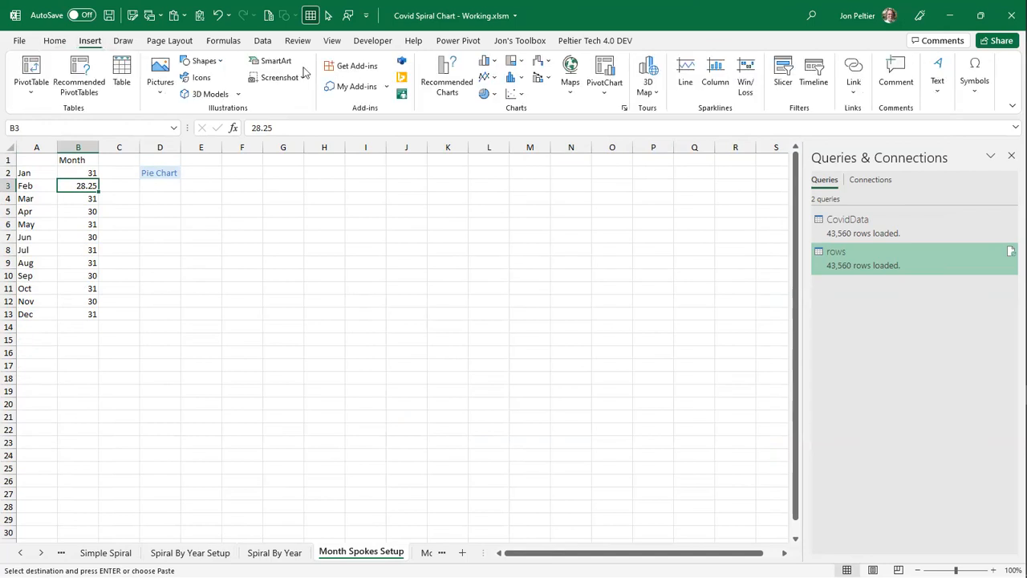
click(490, 93)
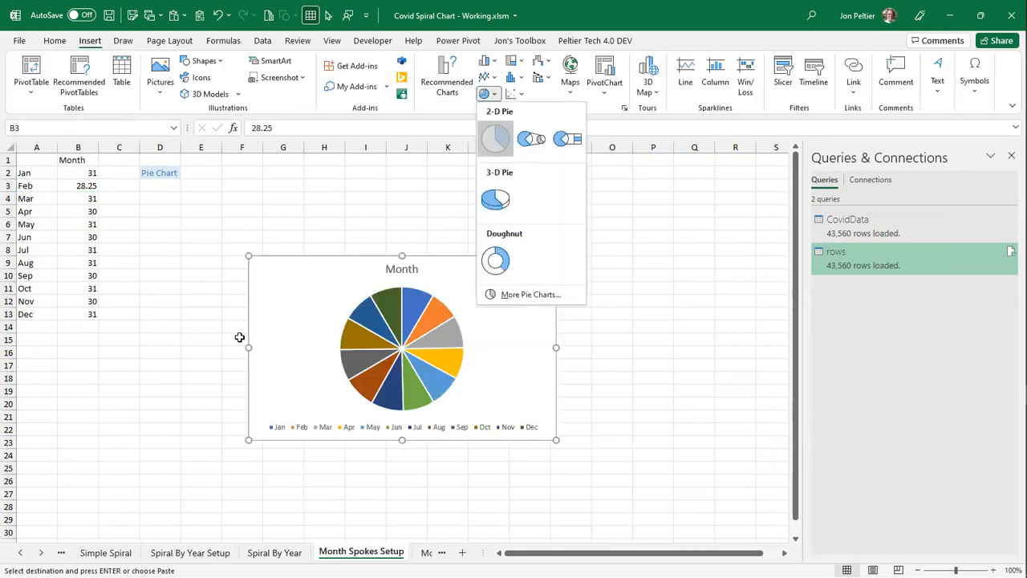
drag(287, 278, 181, 182)
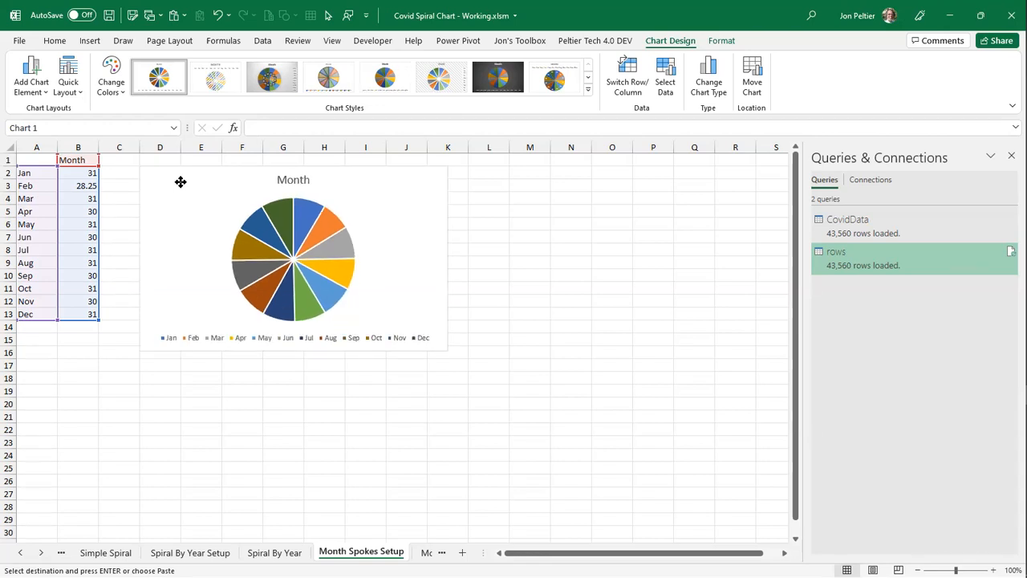
click(180, 182)
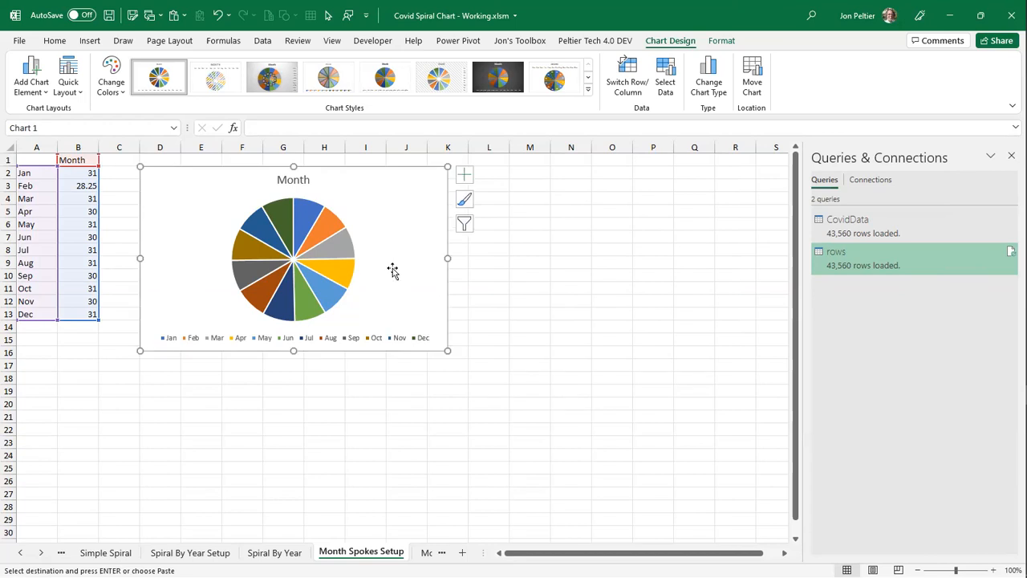
- Set the pie chart's height and width to 6 inches each and delete its legend
click(720, 47)
click(944, 67)
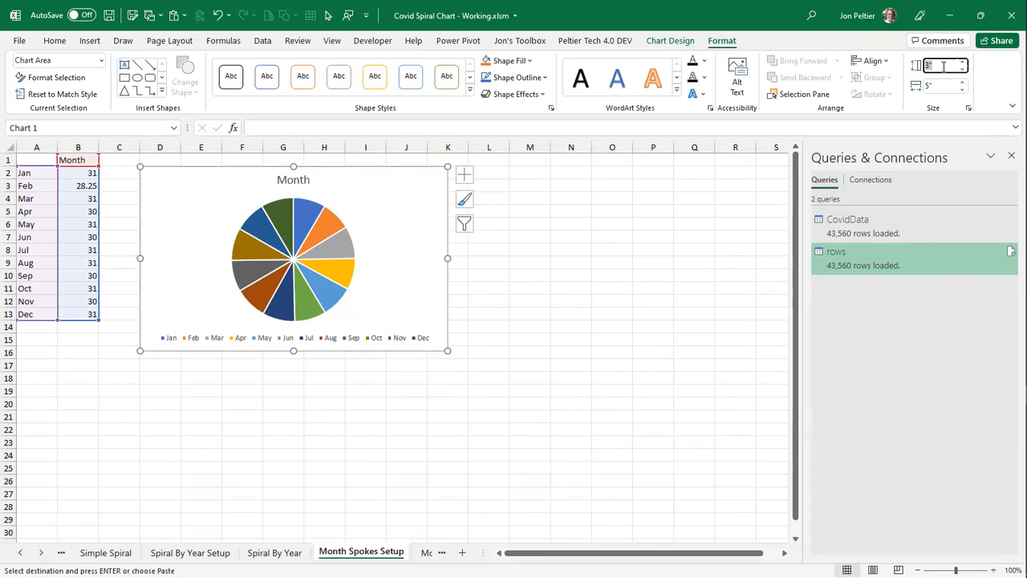
text(6)
key(Tab)
text(6)
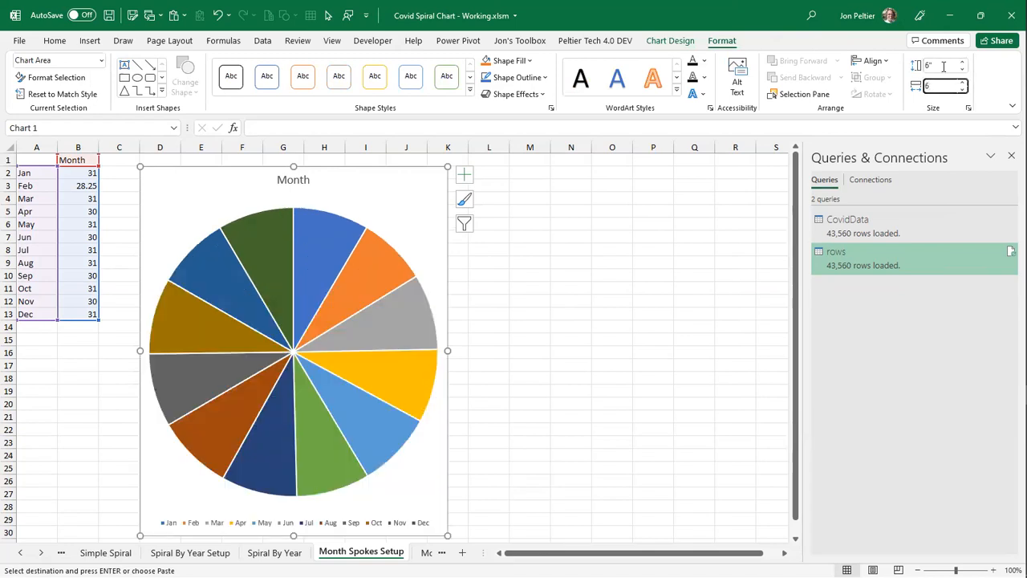
key(Return)
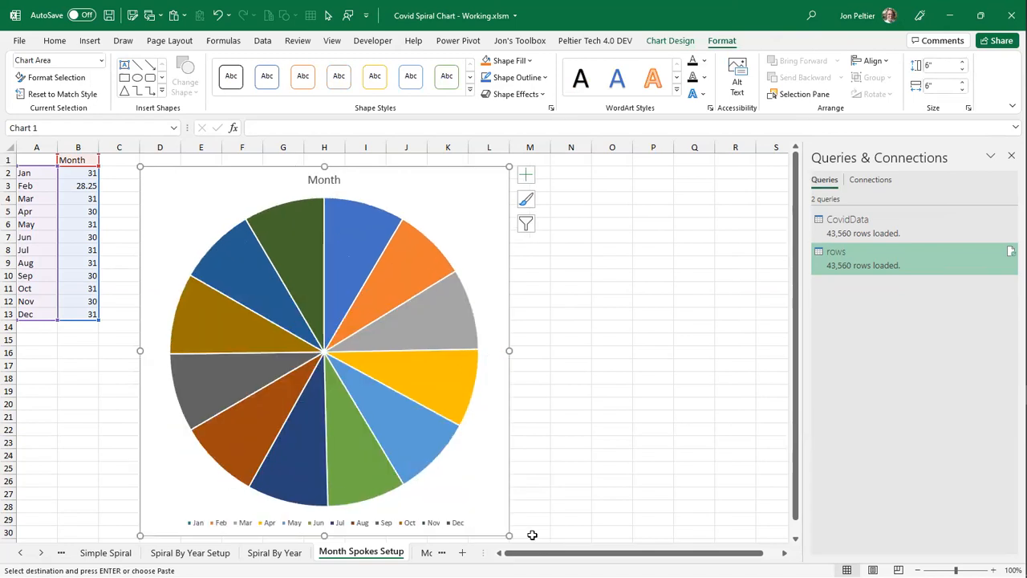
click(440, 522)
key(Delete)
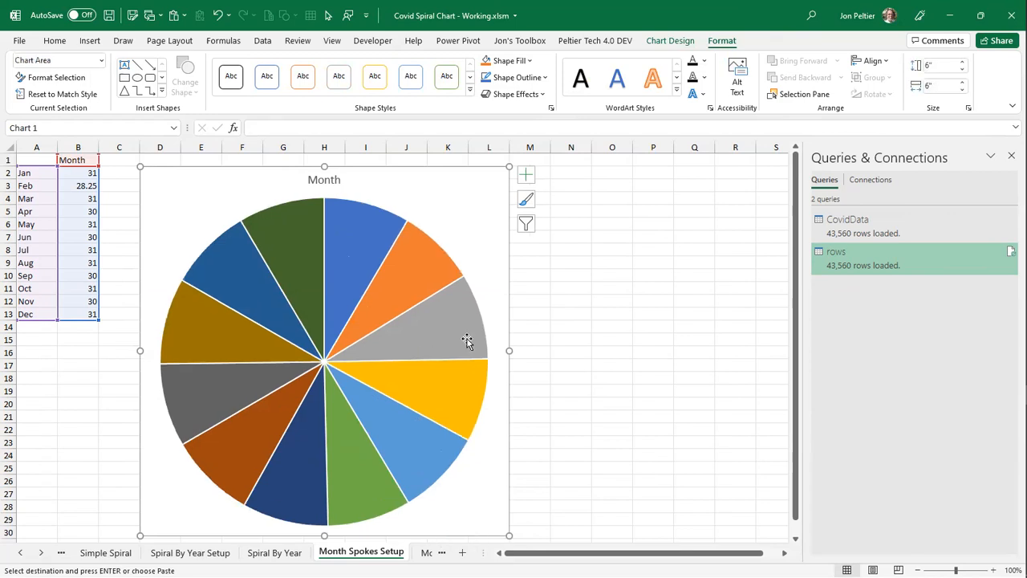
- Close the Queries & Connections pane and set the pie series' fill to No fill
click(466, 338)
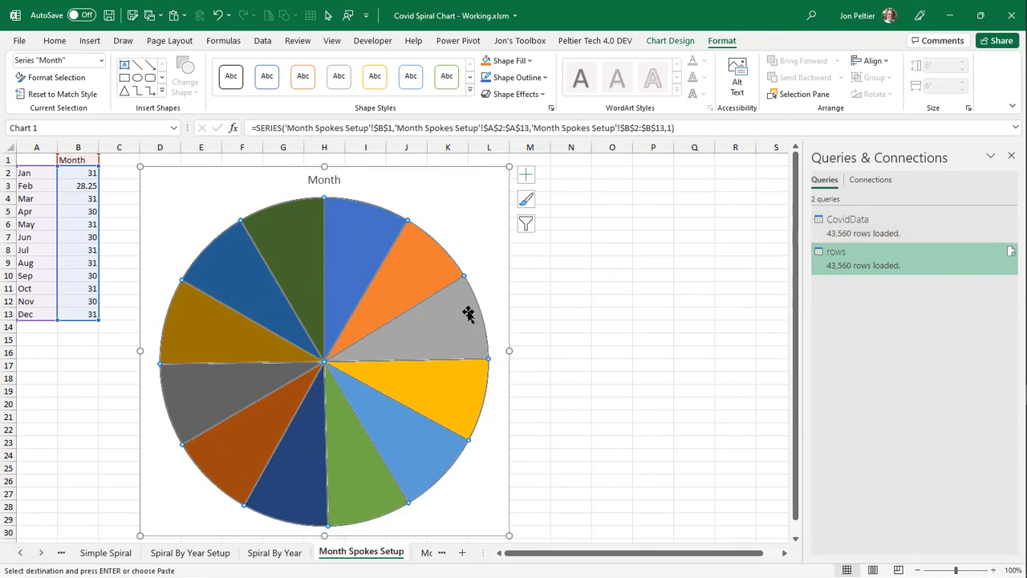
click(1012, 155)
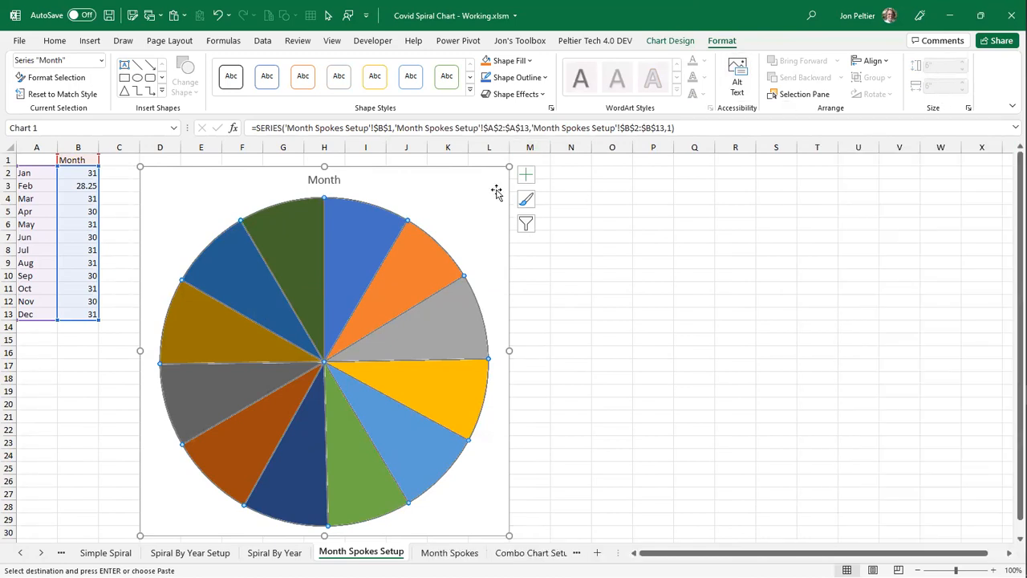
key(ctrl+1)
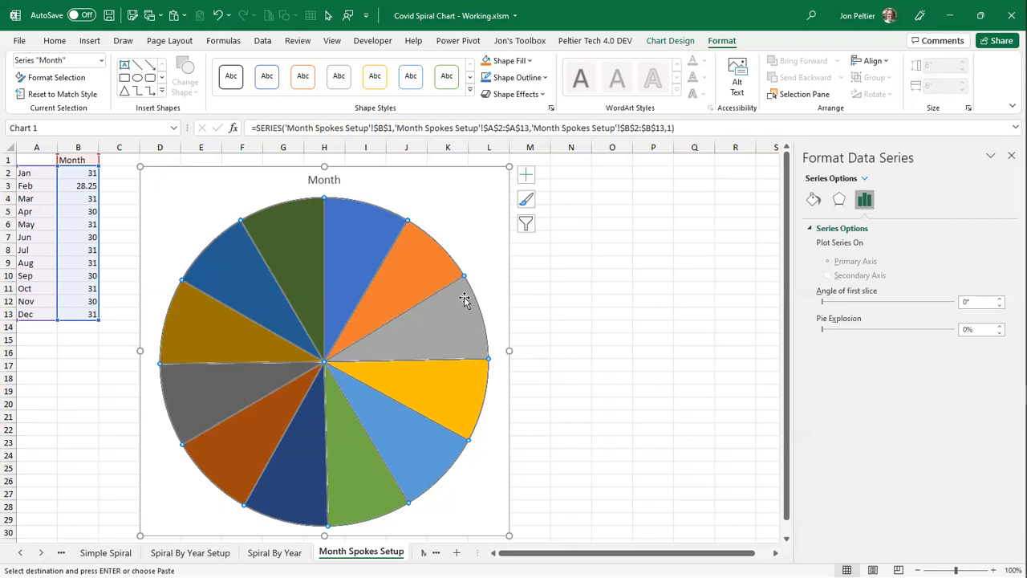
click(813, 201)
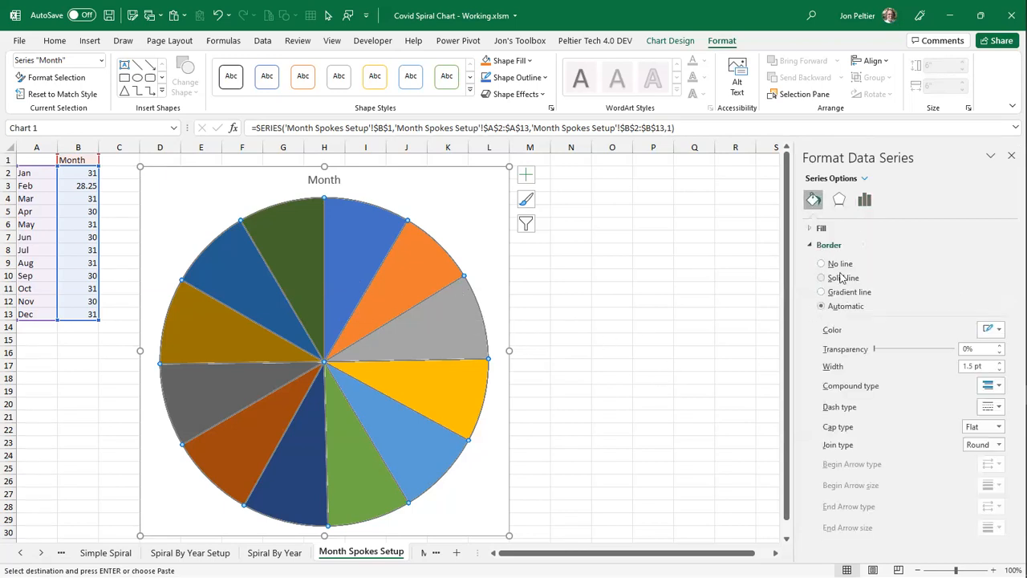
click(827, 228)
click(838, 249)
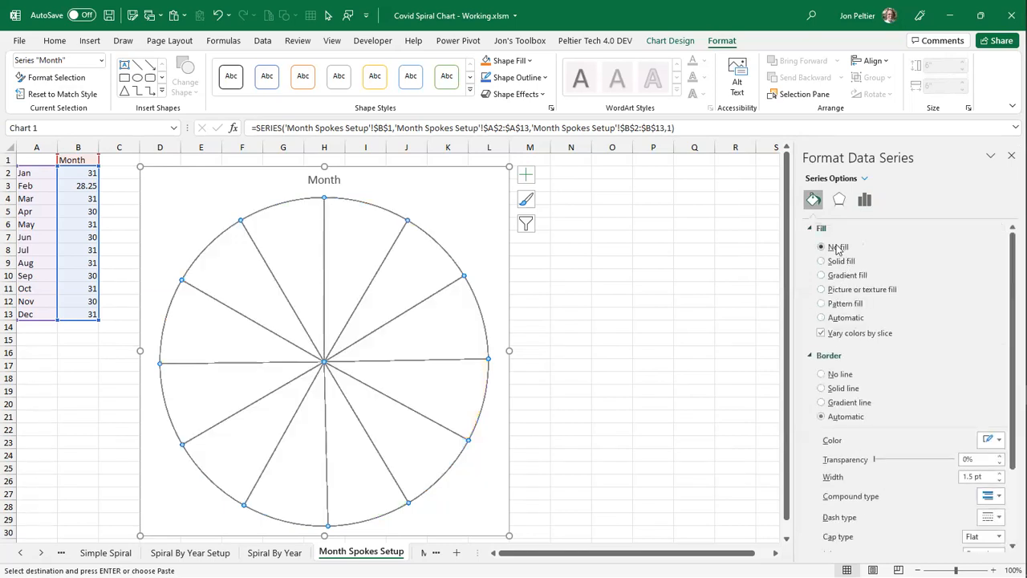
- Give the pie series a solid light gray border 0.75 pt wide
click(1000, 444)
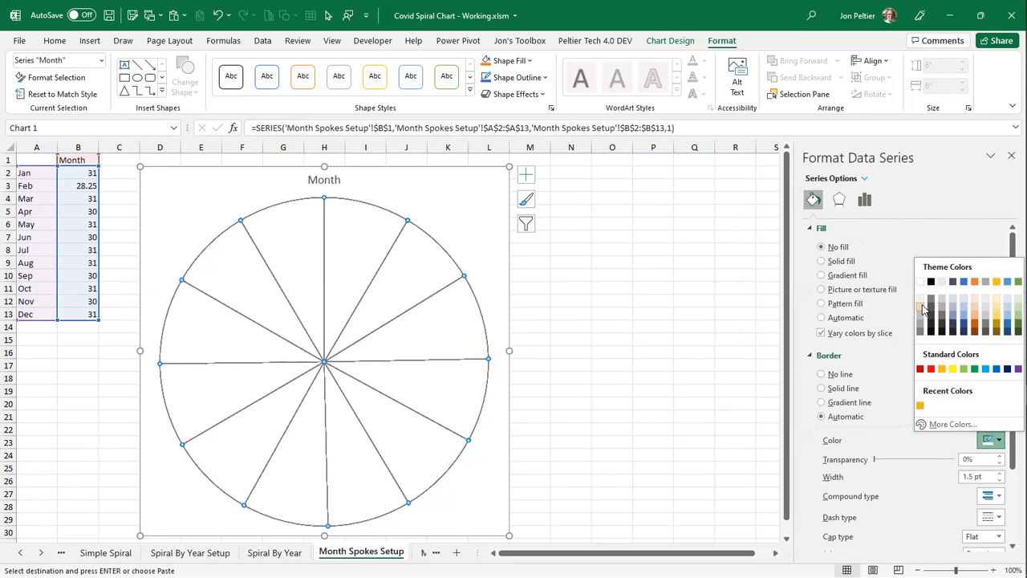
click(923, 309)
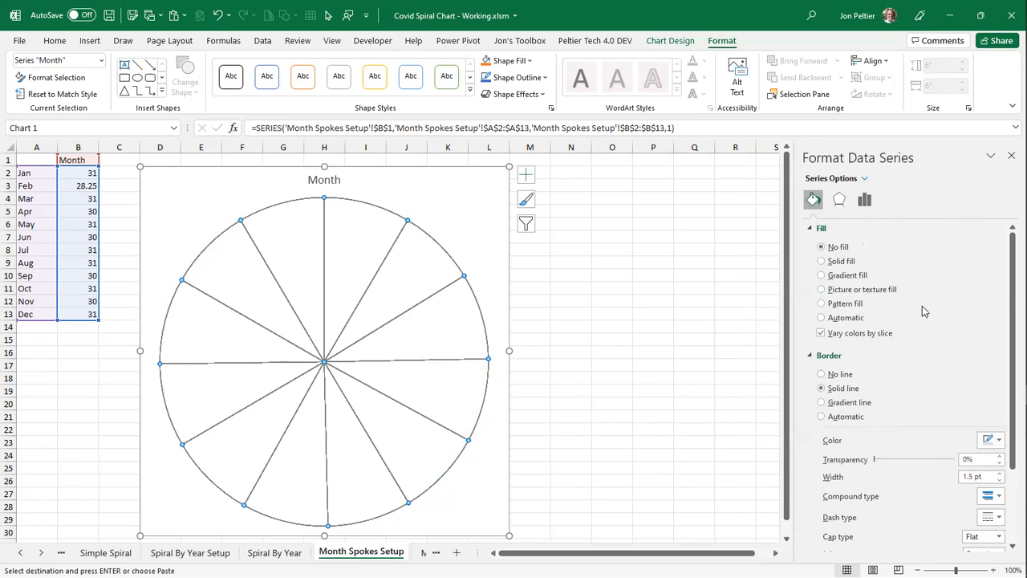
click(489, 200)
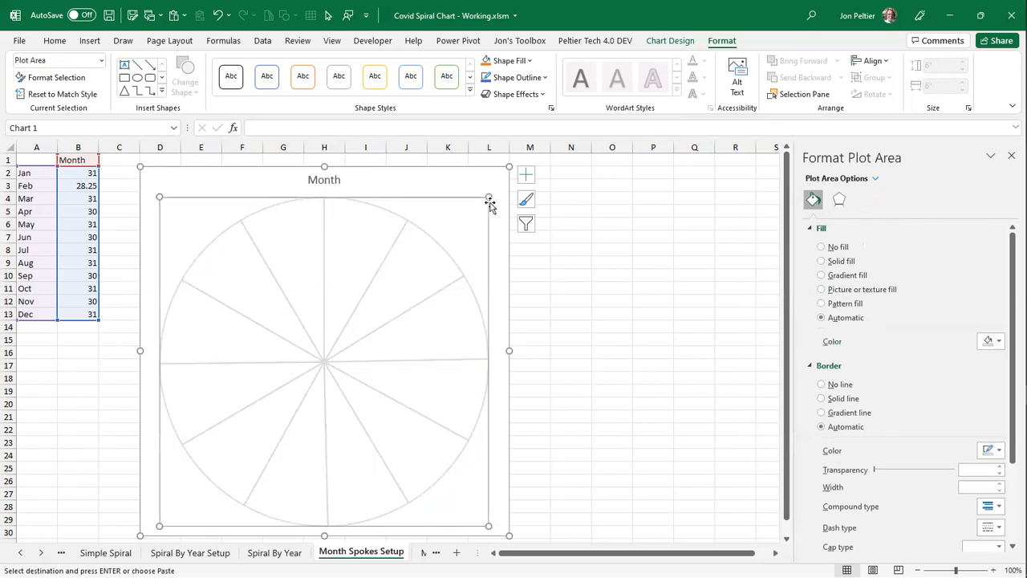
click(459, 265)
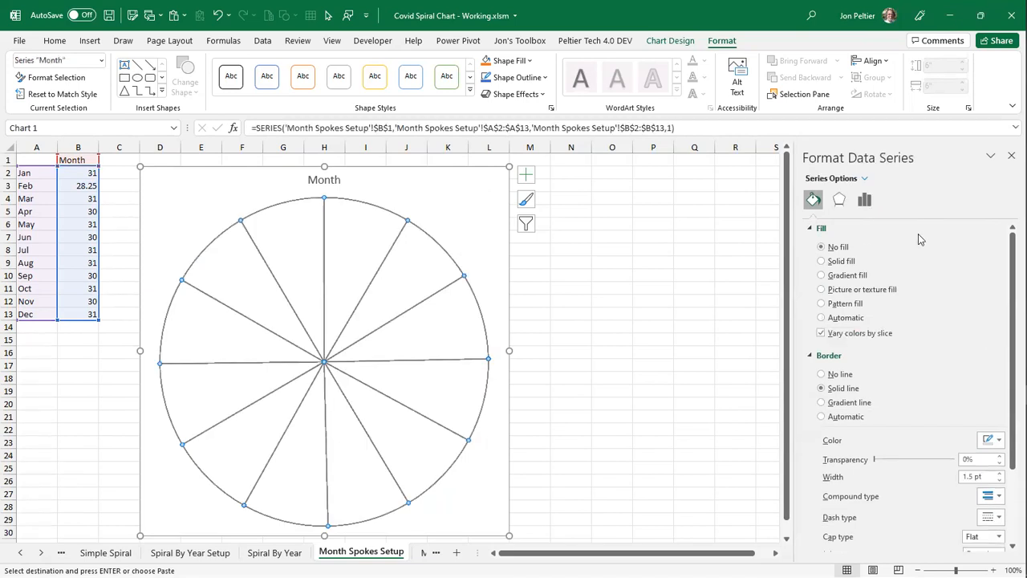
scroll(934, 399, down, 1)
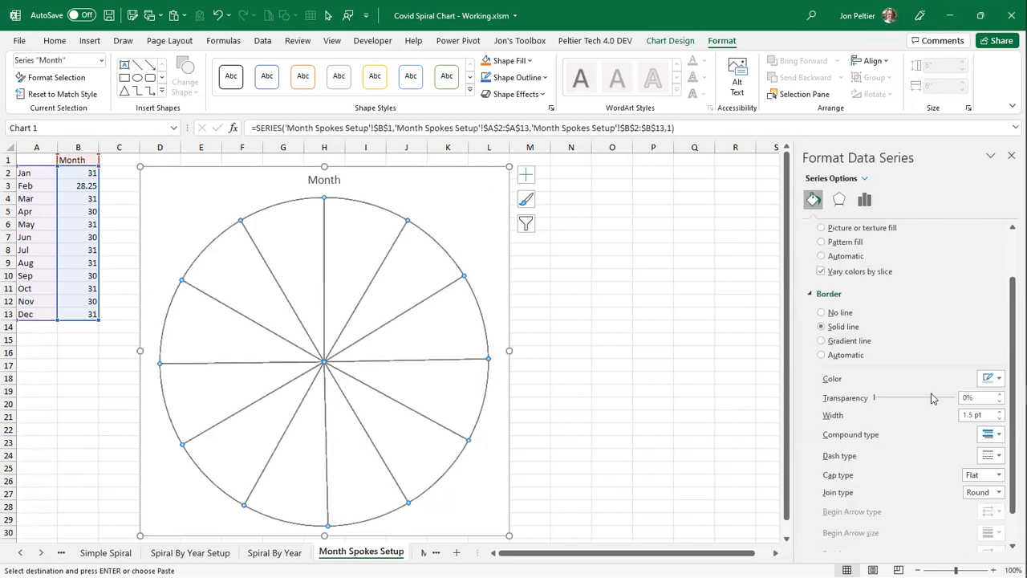
click(998, 419)
click(997, 419)
click(997, 419)
click(504, 281)
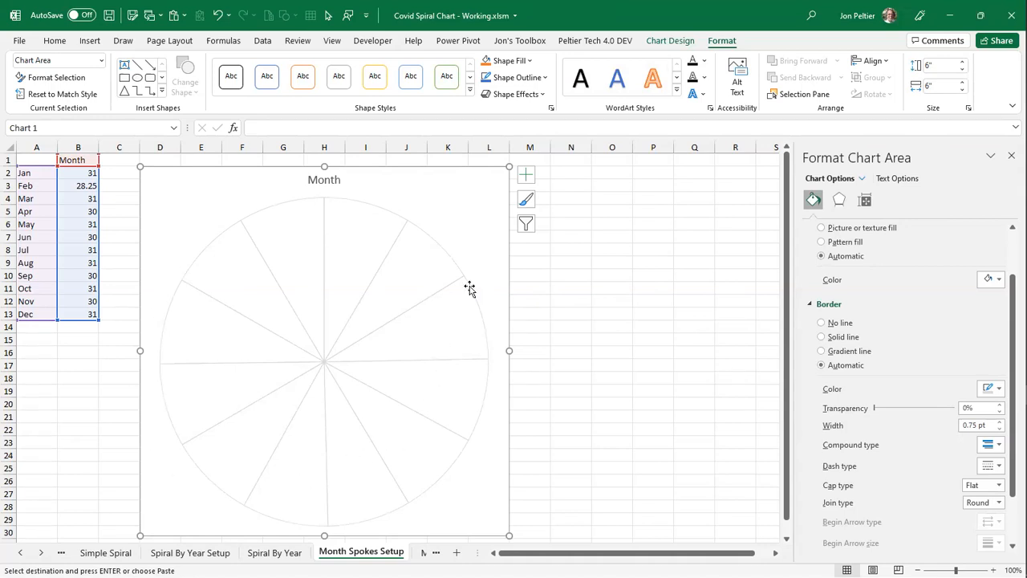
- Add data labels to the pie series
click(366, 213)
click(528, 172)
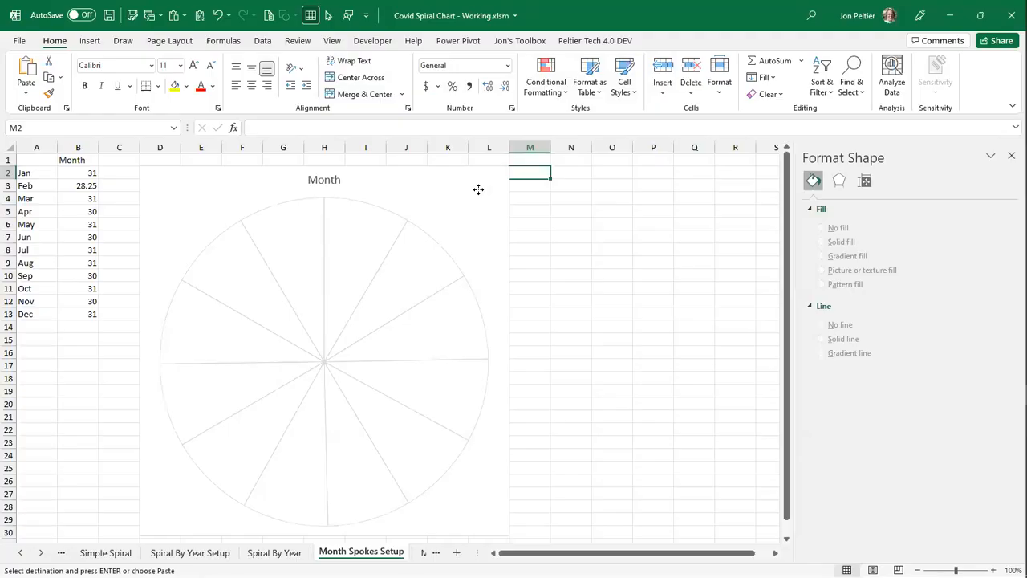
click(362, 213)
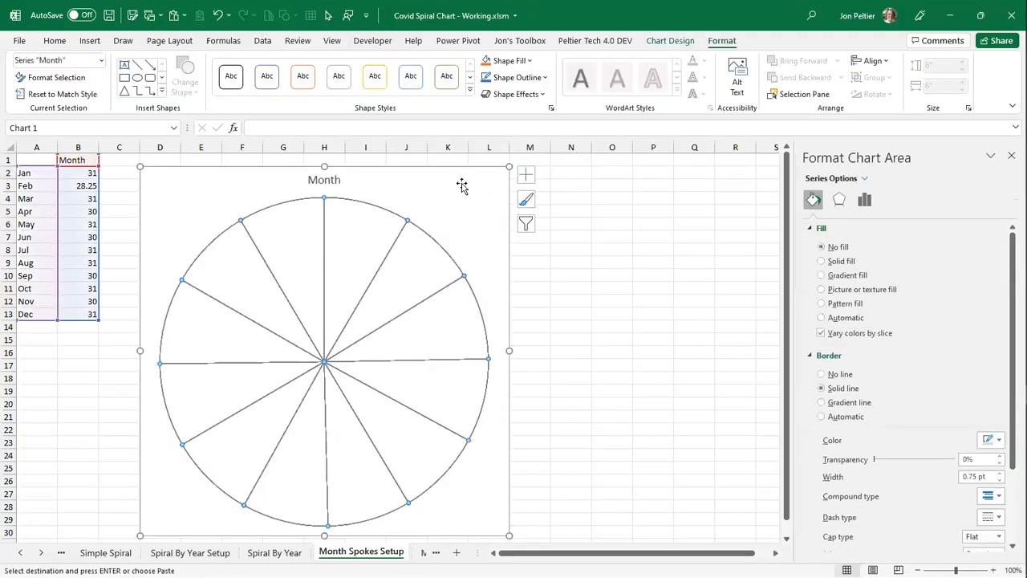
click(526, 174)
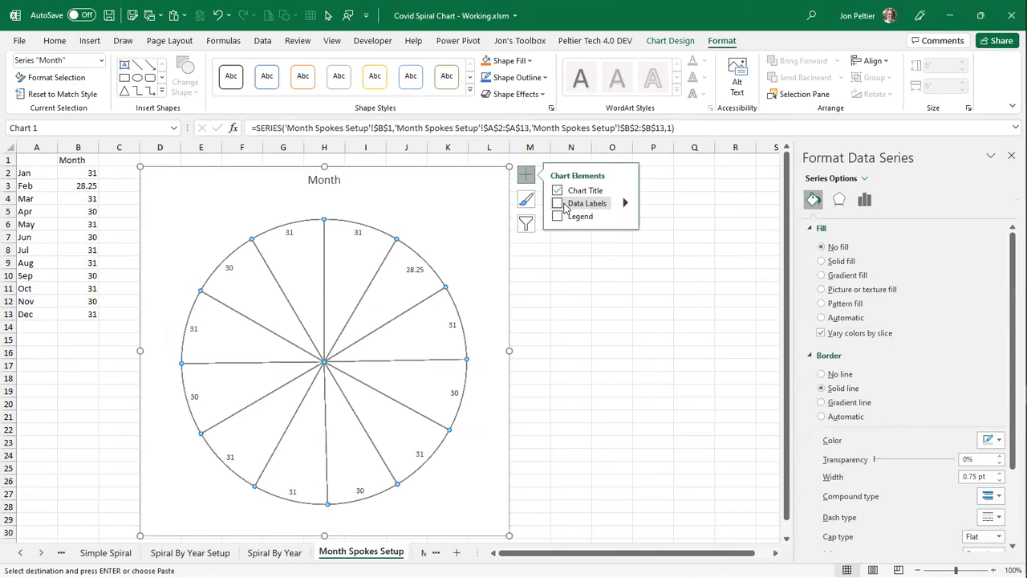
click(564, 207)
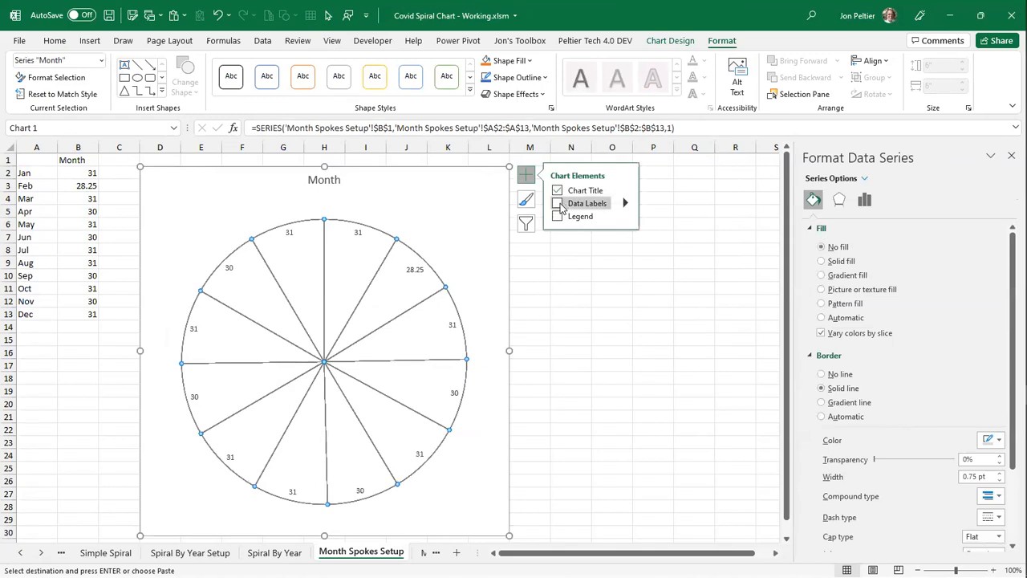
- Try showing the category name instead of the value in the pie's data labels, and delete the labels
click(414, 273)
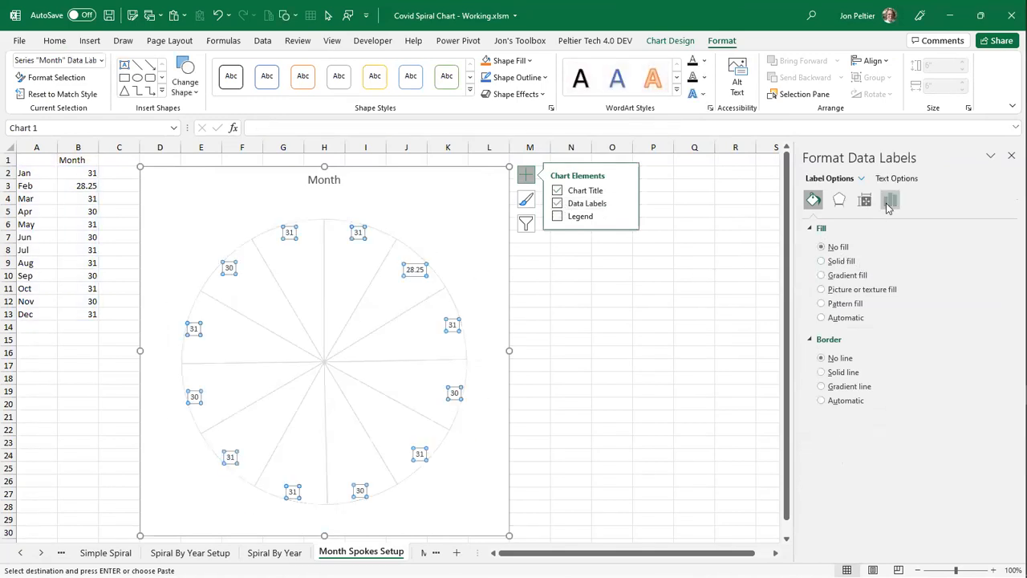
click(890, 200)
click(841, 229)
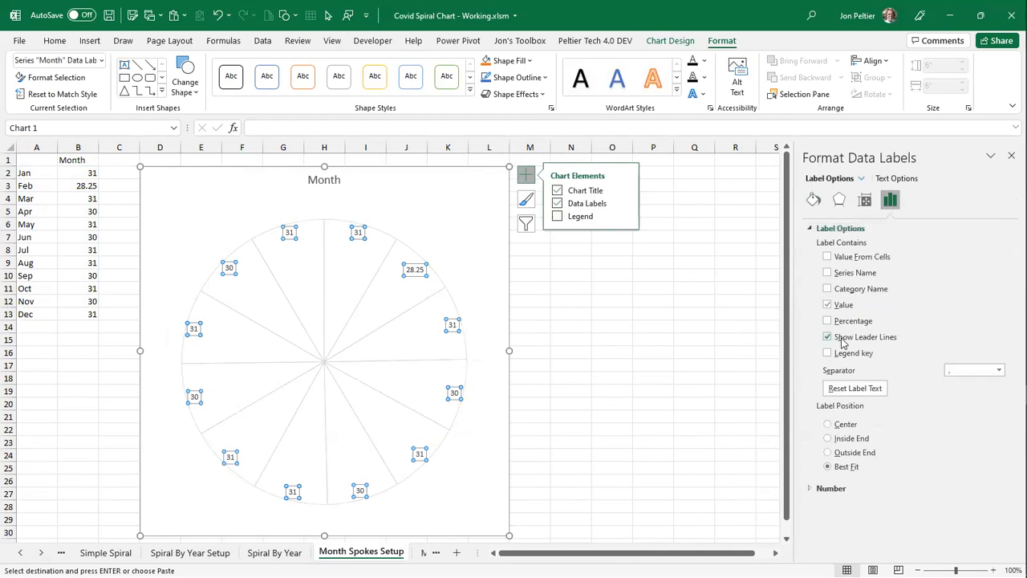
click(851, 290)
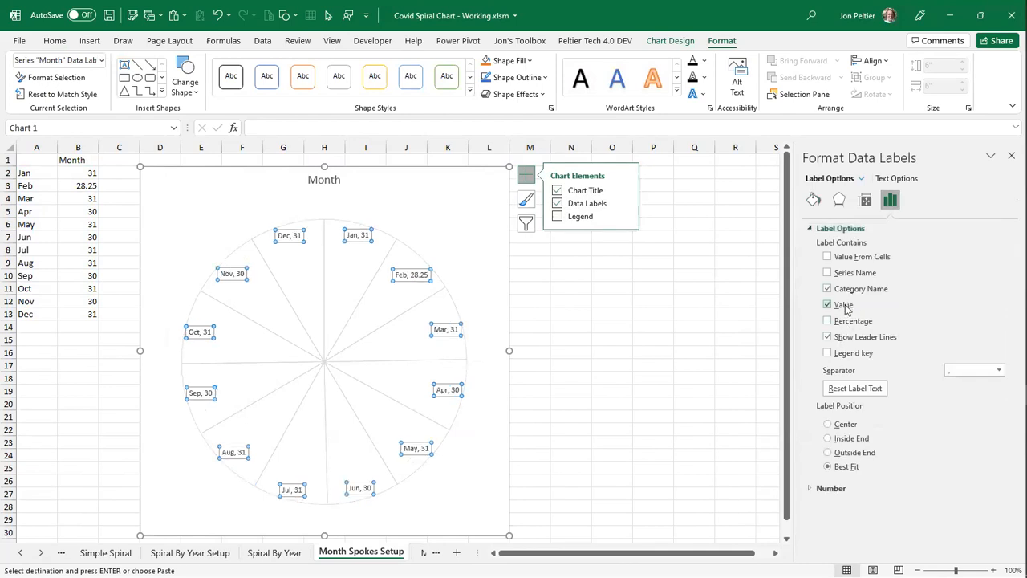
click(828, 305)
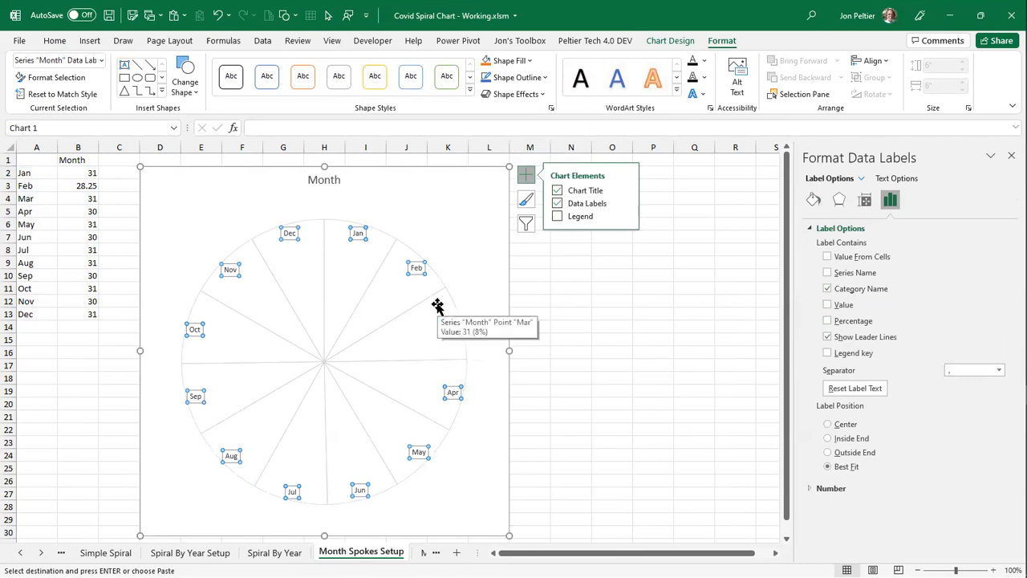
key(Delete)
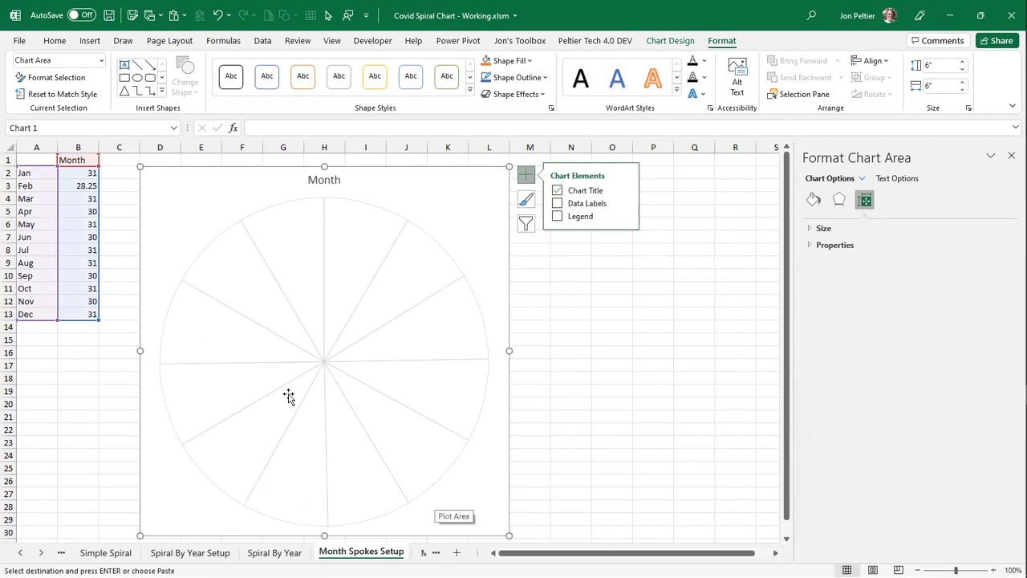
- Copy A1:B13 and paste it into the pie chart as a new series in columns, with names in the first row and categories in the first column
drag(30, 160, 69, 309)
key(ctrl+c)
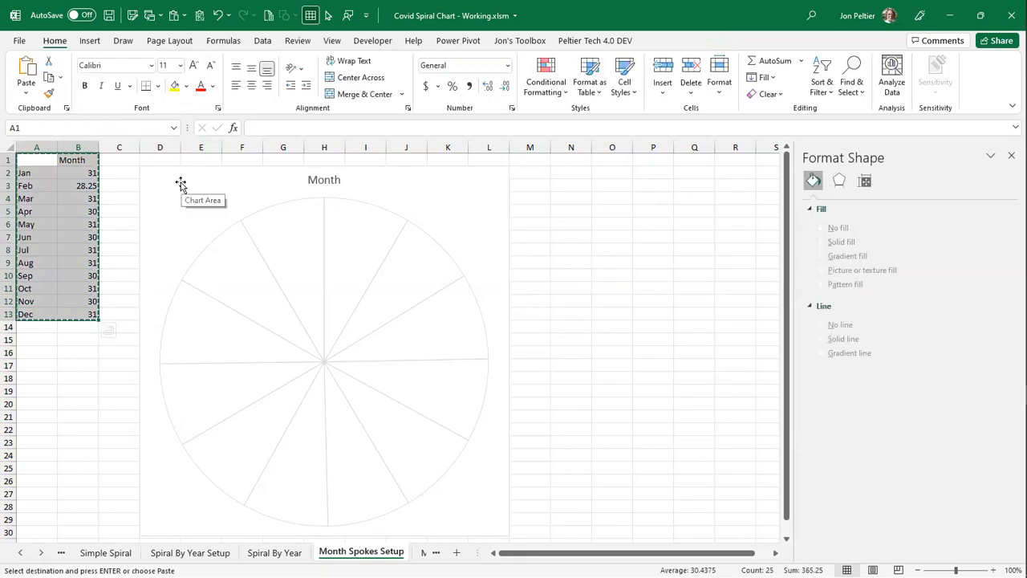
click(181, 185)
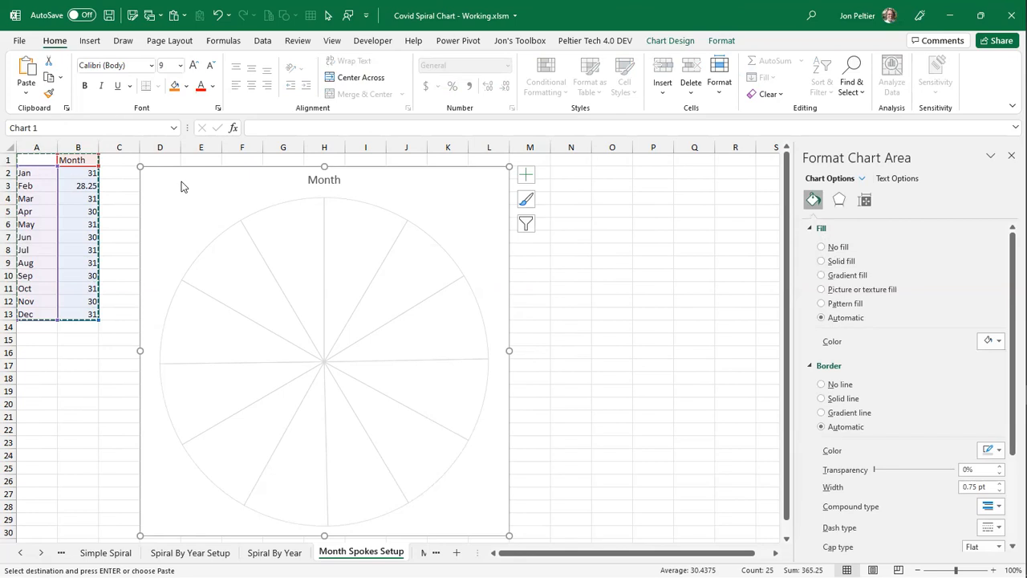
key(ctrl+alt+v)
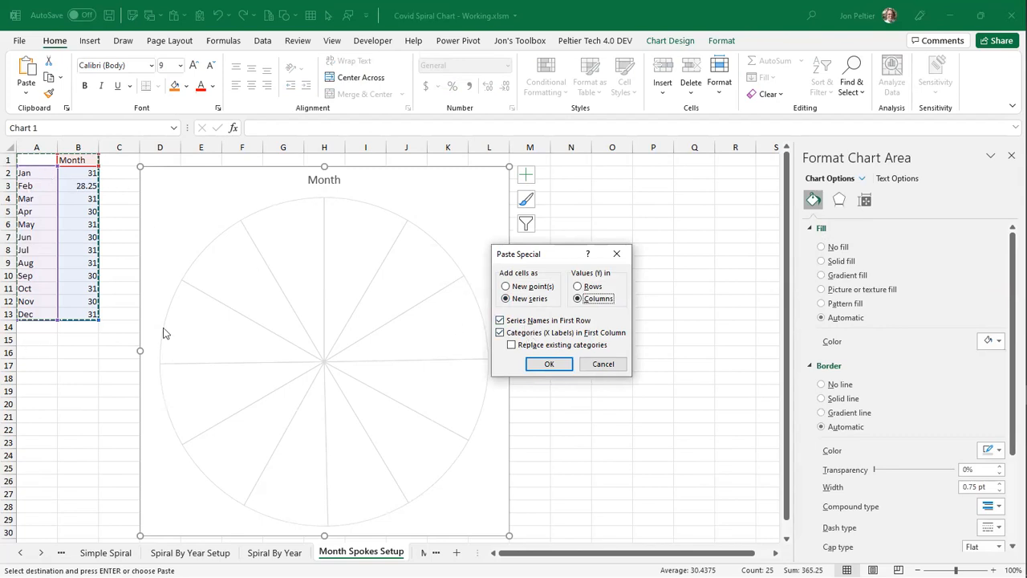
click(549, 367)
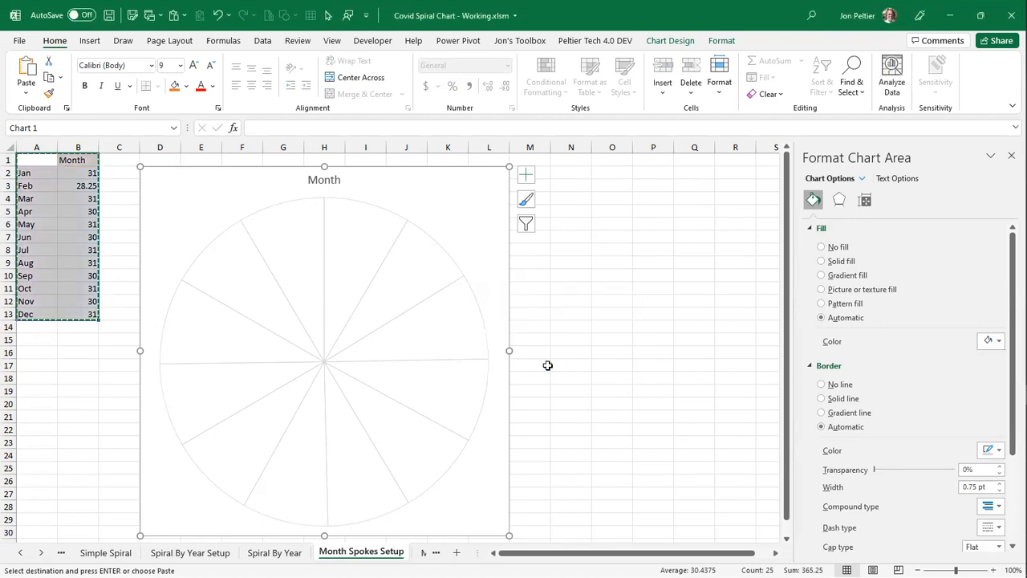
mouse_move(442, 288)
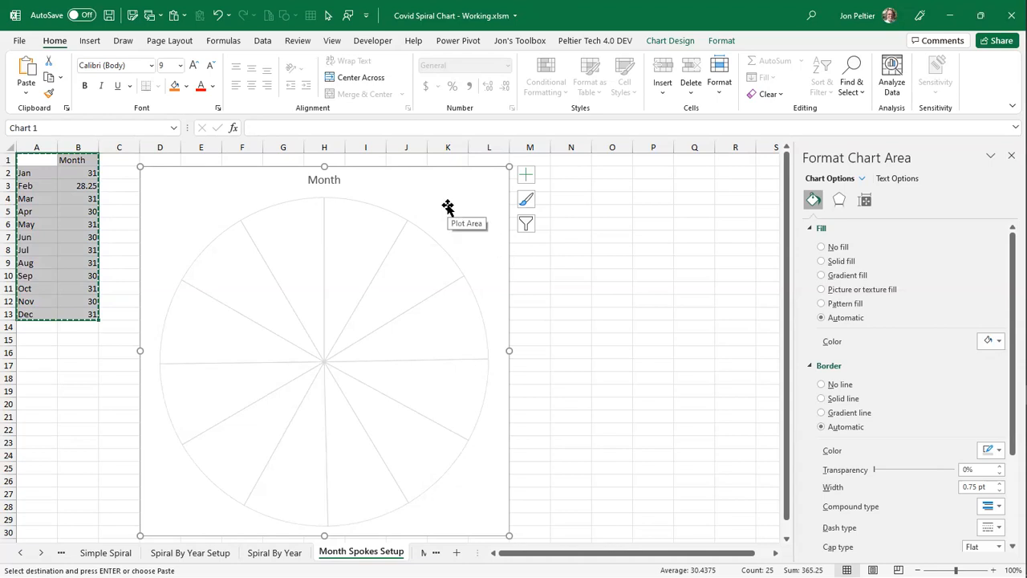
click(410, 268)
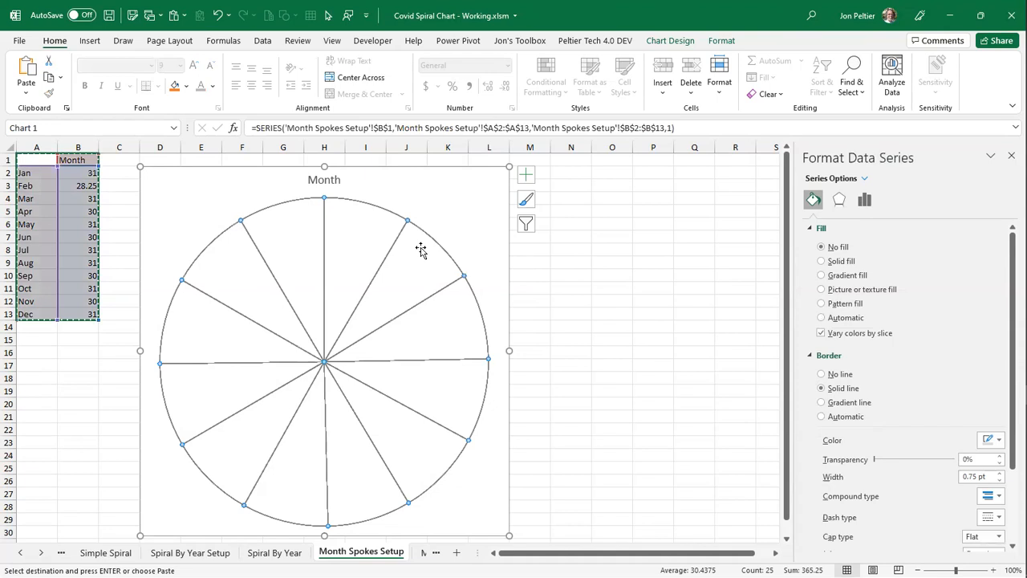
- Change the second Month series of the pie chart to a Doughnut, keeping the first one as a Pie
right_click(397, 281)
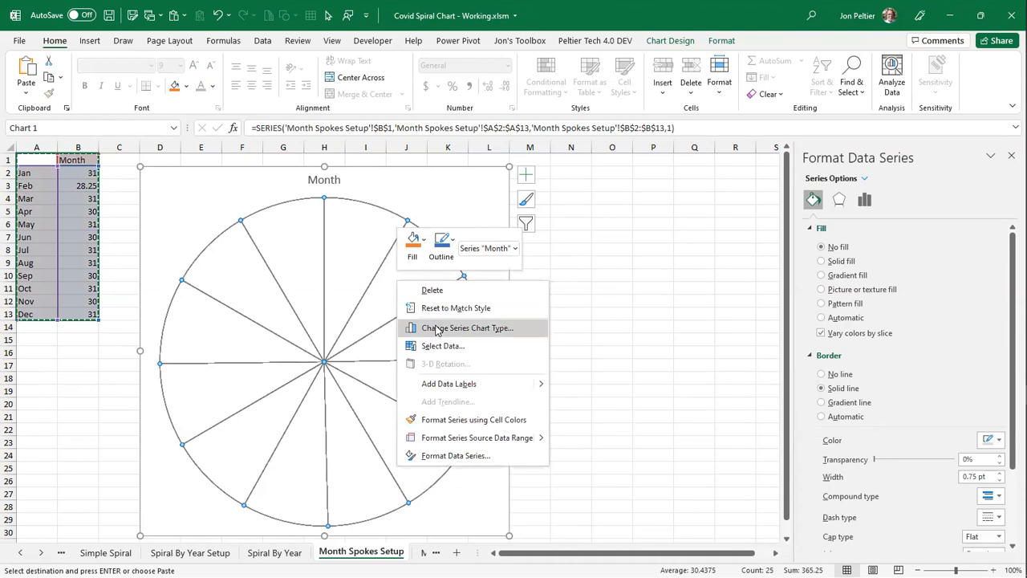
click(438, 329)
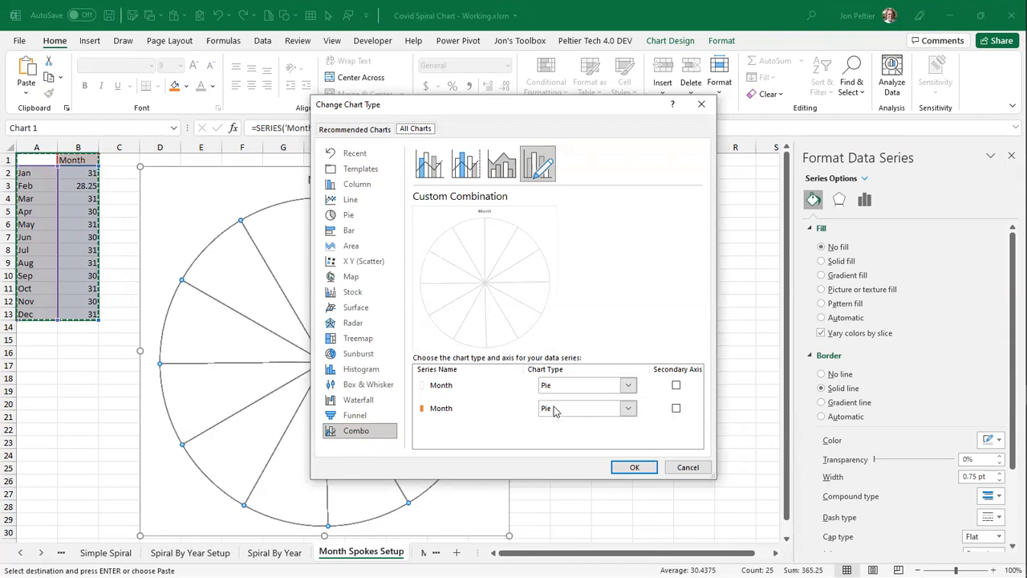
click(627, 410)
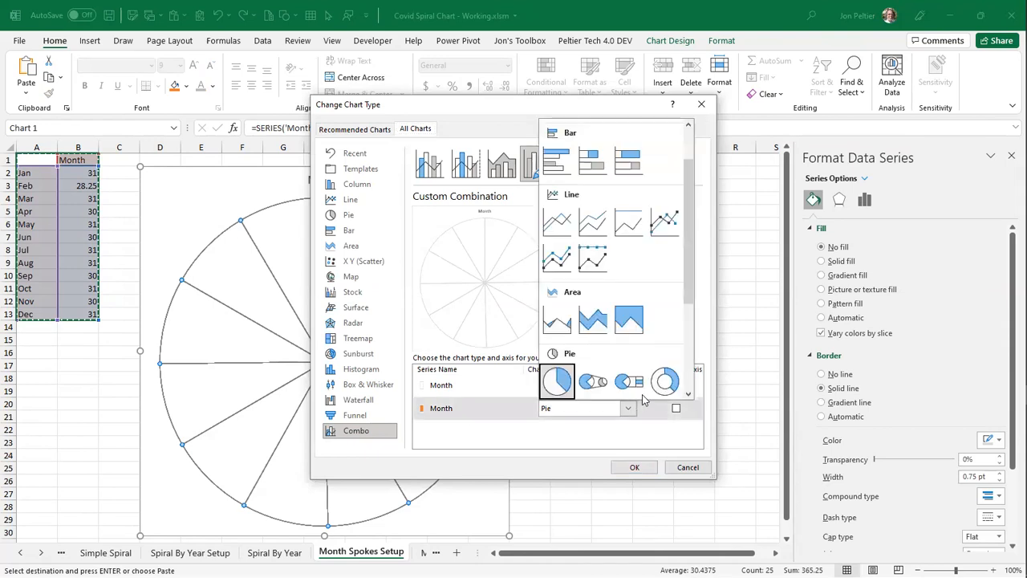
click(663, 379)
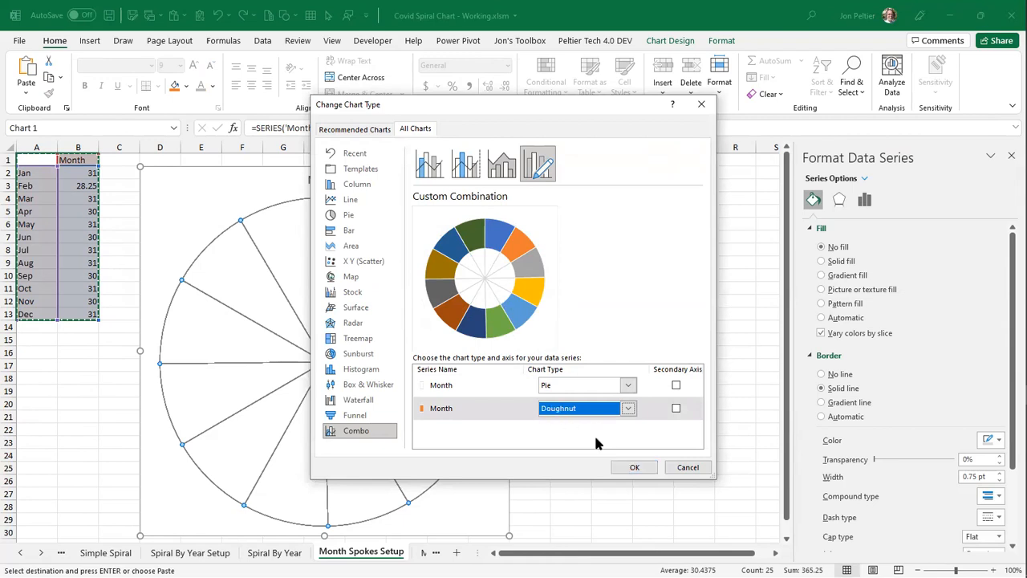
click(632, 468)
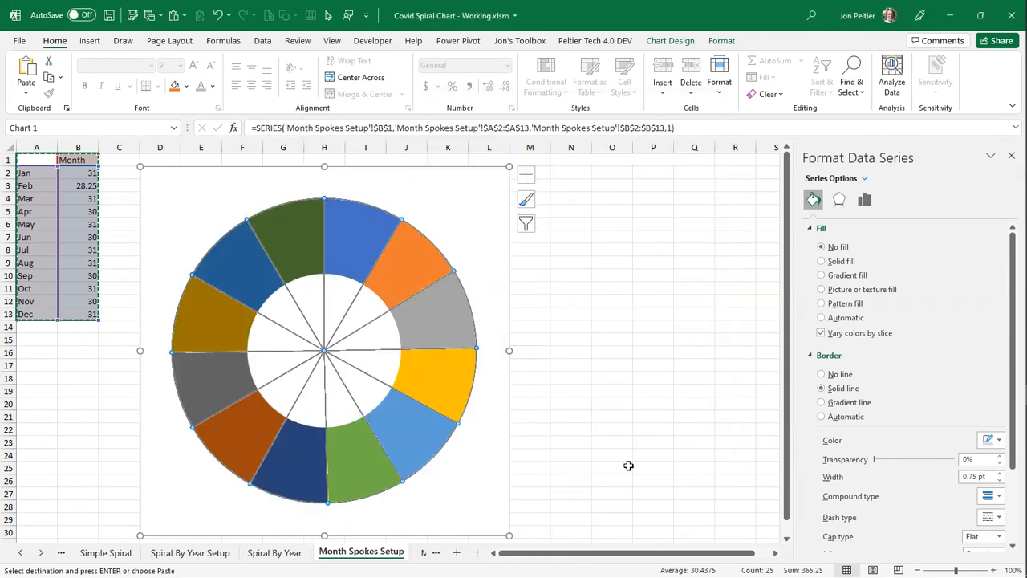
- Format the doughnut series with no fill, a white border and a 90% hole size
click(442, 329)
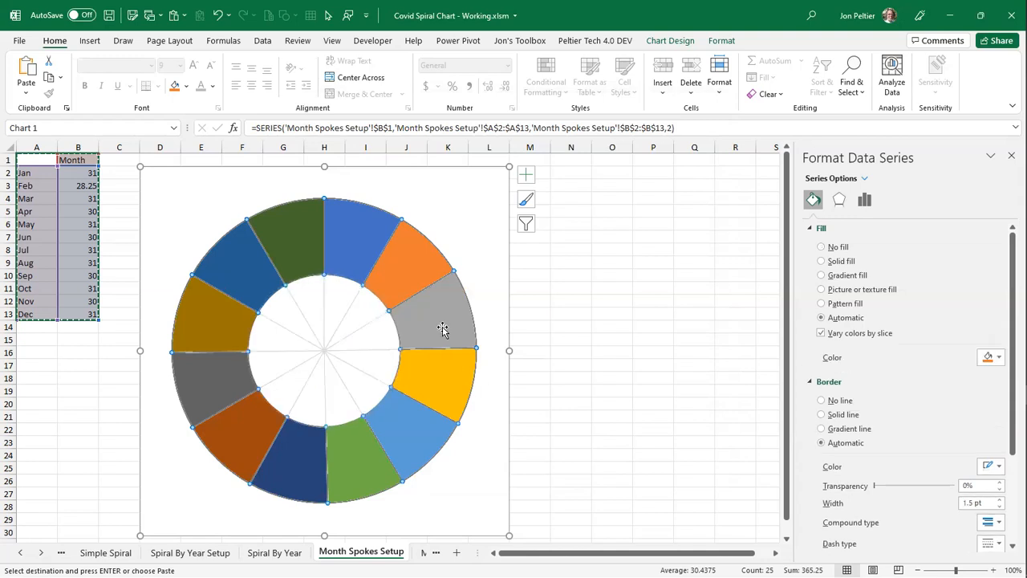
click(841, 251)
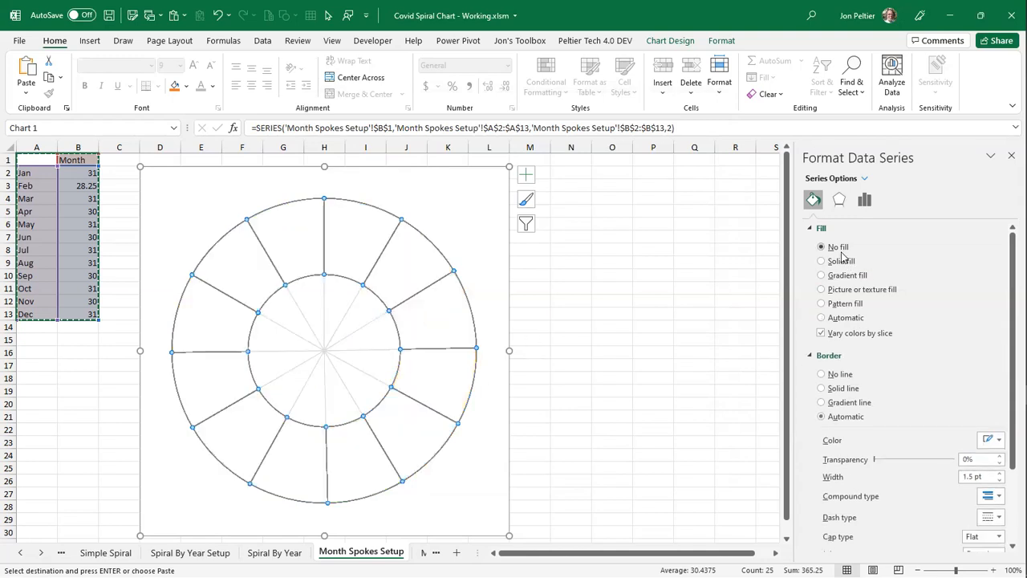
click(1000, 441)
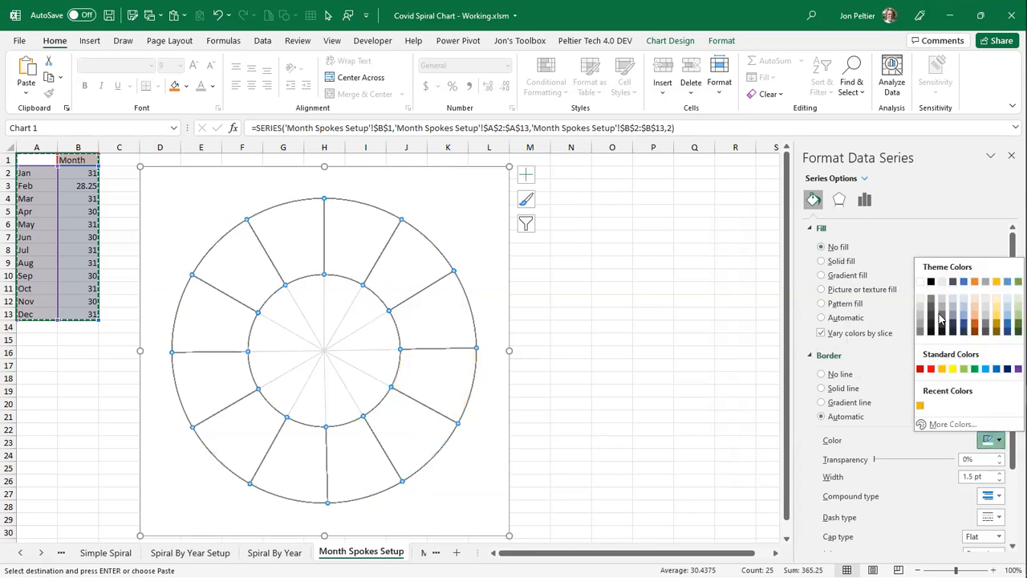
click(921, 282)
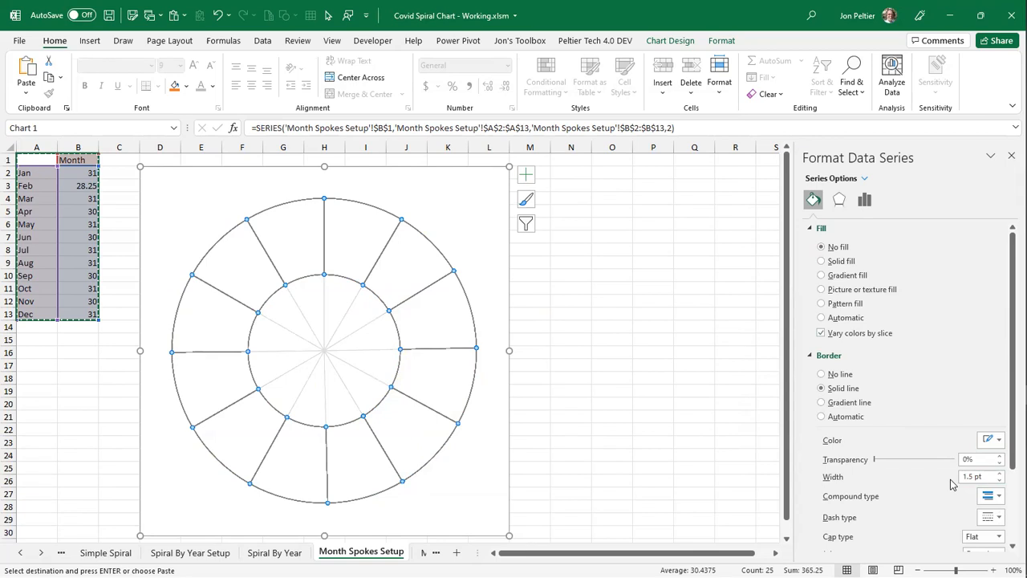
click(861, 204)
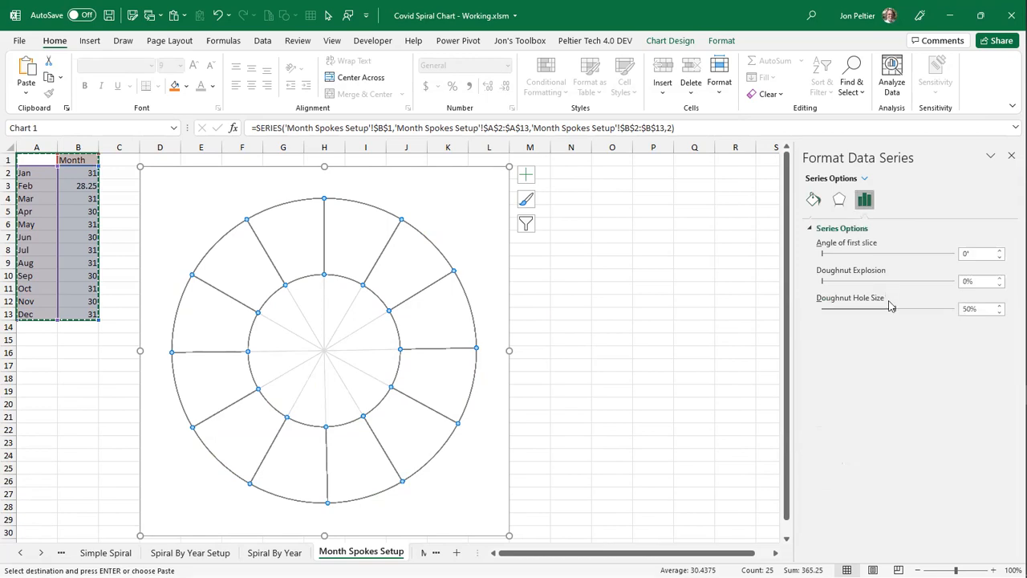
drag(893, 308, 978, 313)
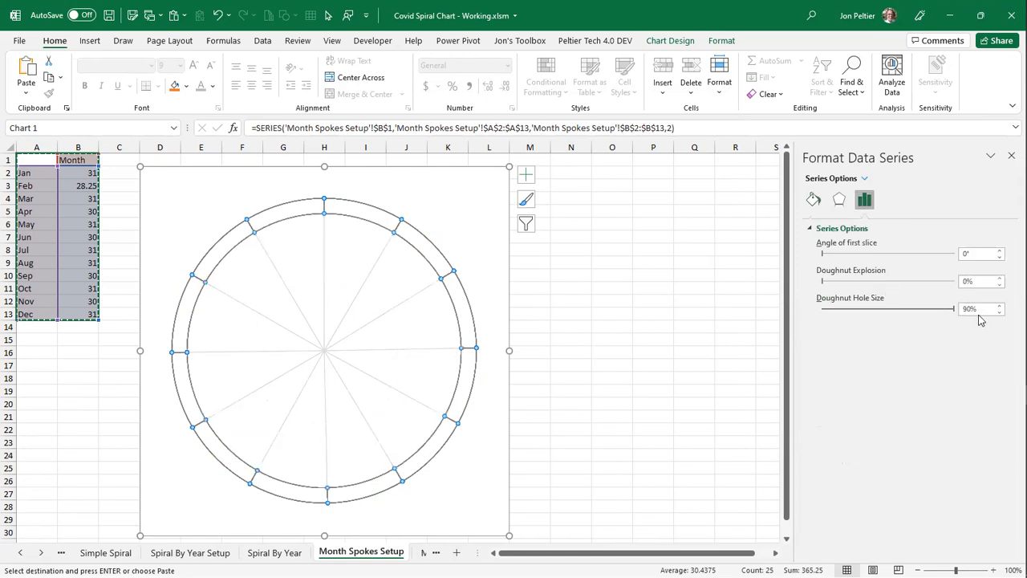
- Add data labels to the doughnut series showing only the category name, without values or leader lines
click(525, 175)
click(557, 229)
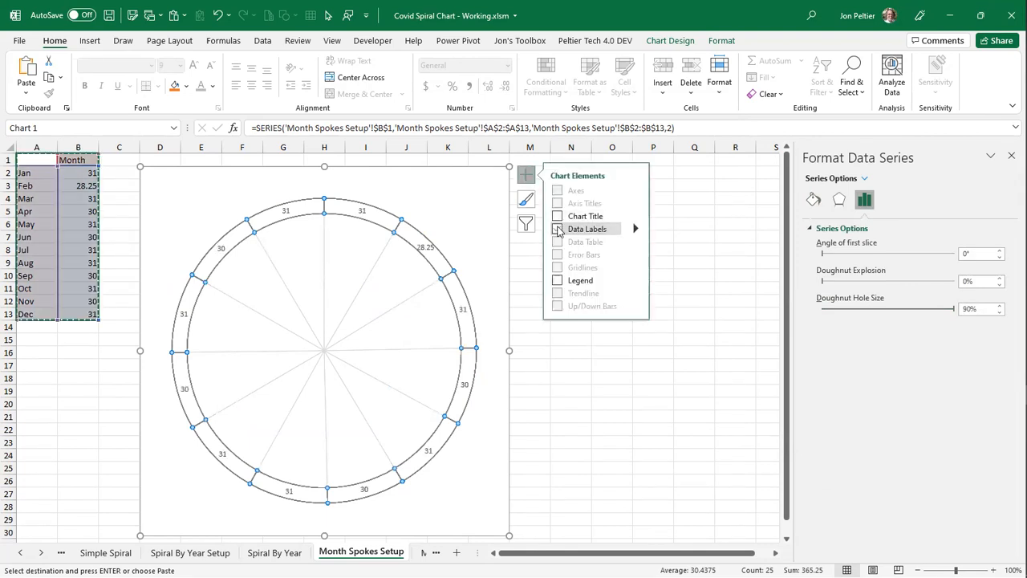
click(425, 246)
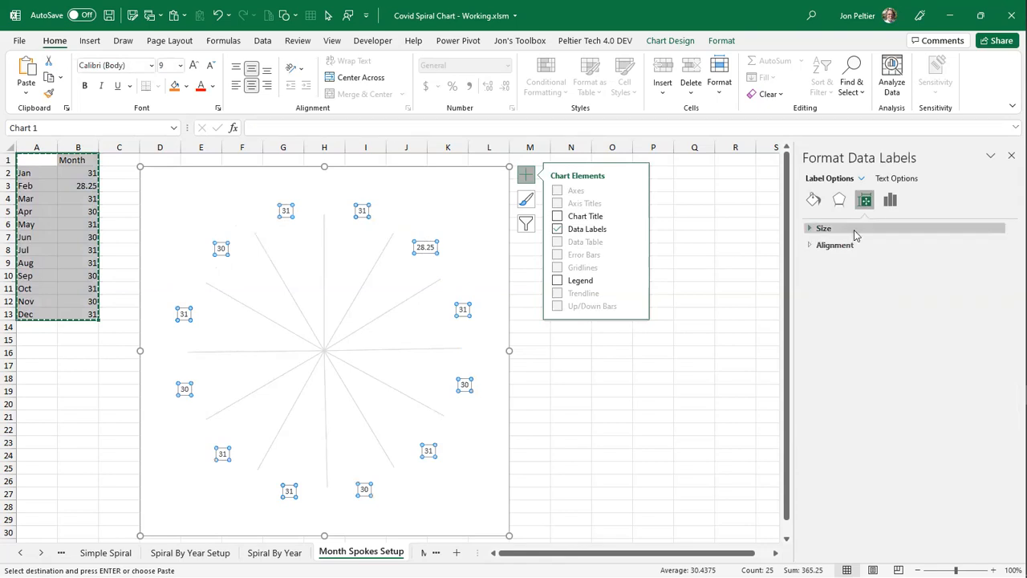
click(890, 201)
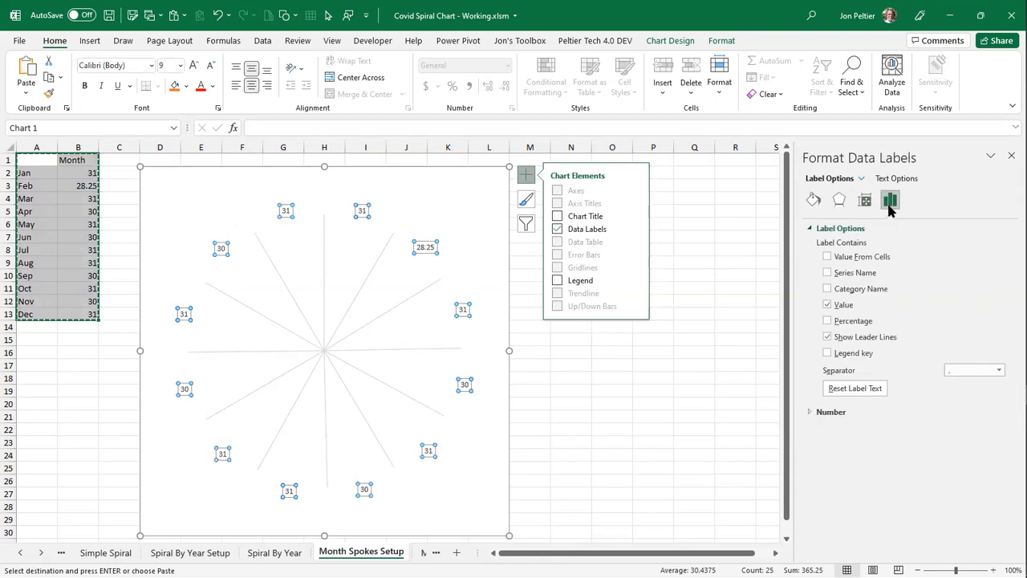
click(845, 306)
click(845, 289)
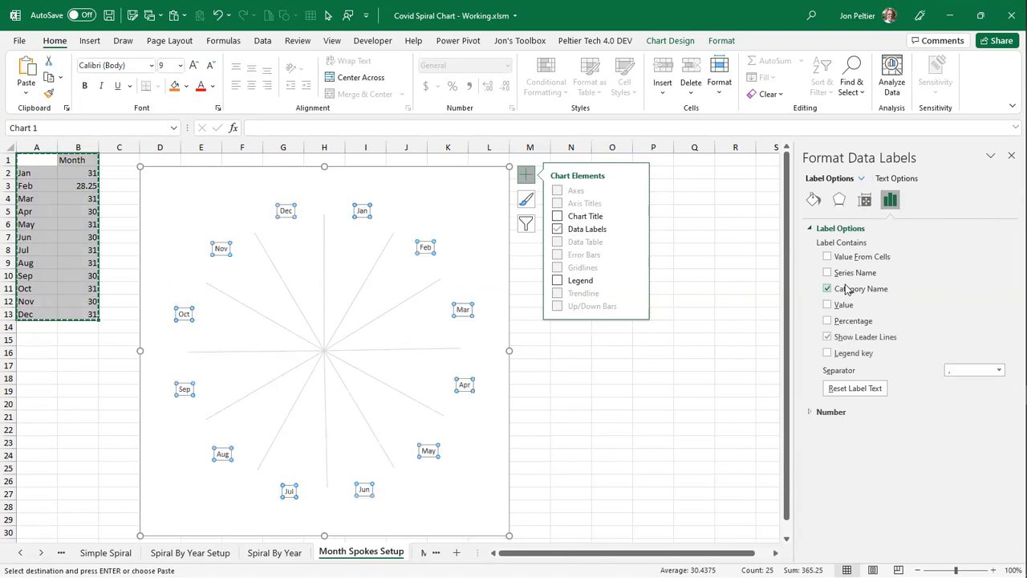
click(850, 338)
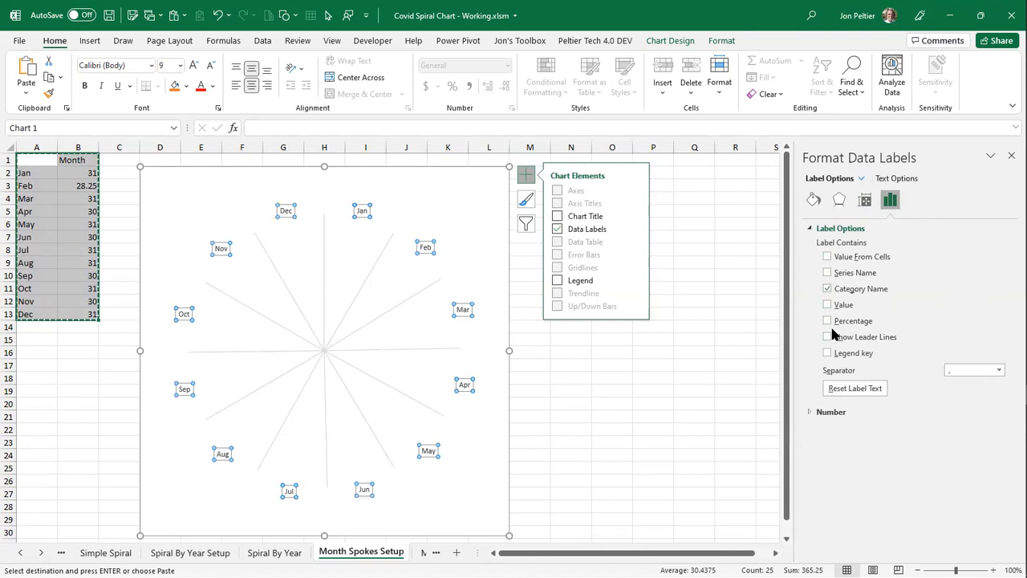
click(482, 203)
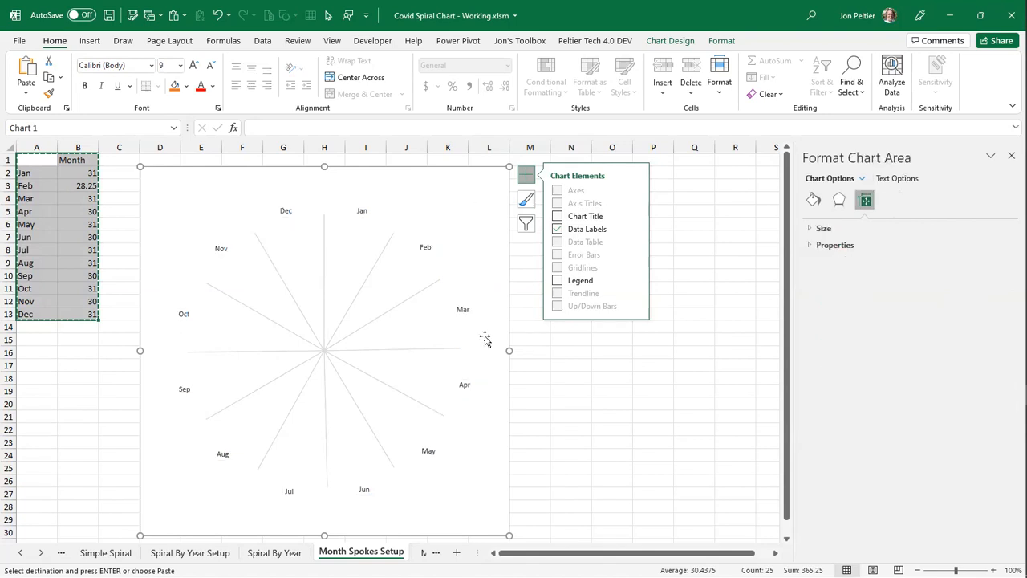
- Switch to the Combo Chart Setup sheet with the formatting pane closed and select the month table T1:U13
click(41, 554)
click(41, 554)
click(41, 554)
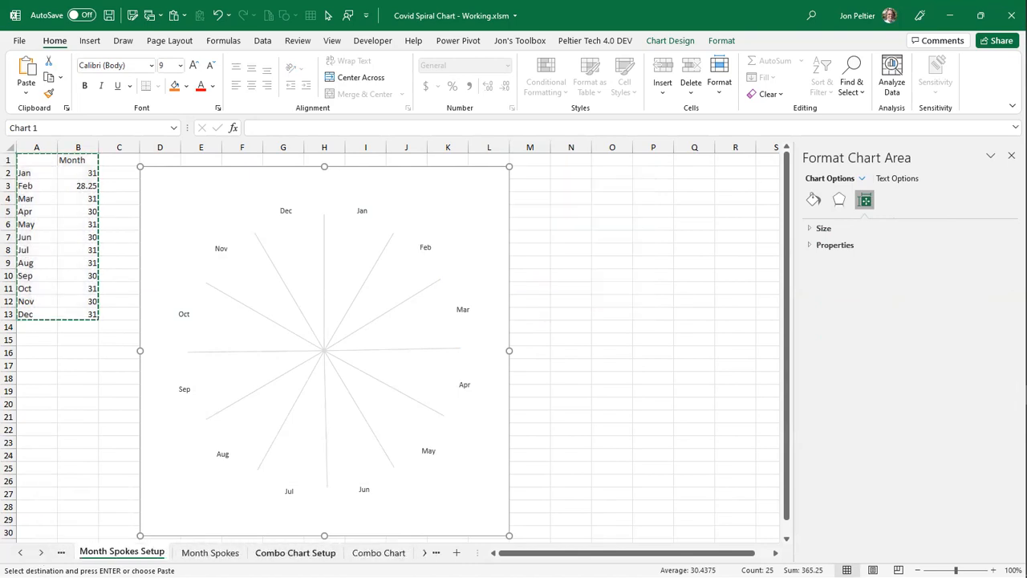
click(295, 553)
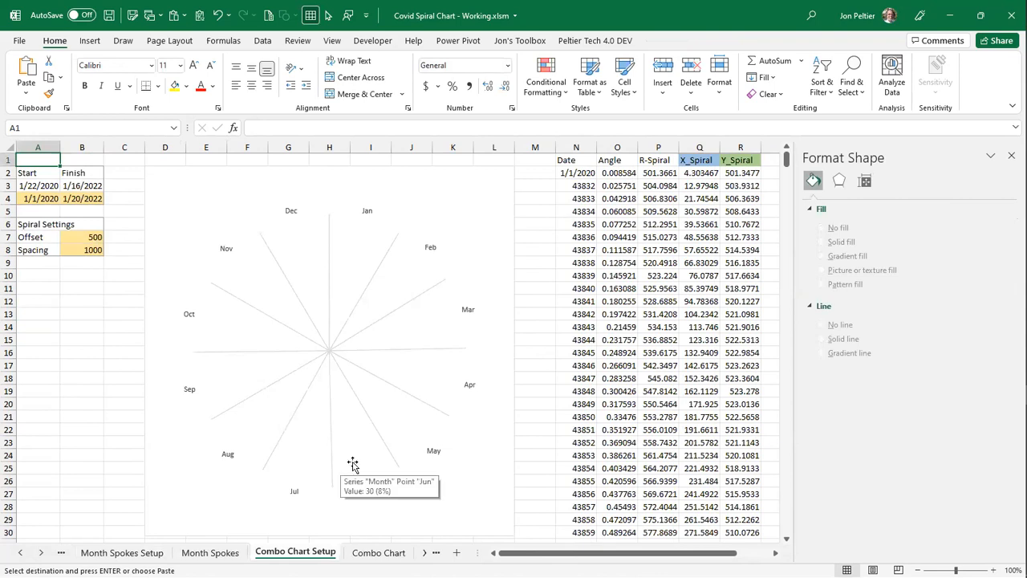
click(1009, 155)
drag(852, 158, 814, 314)
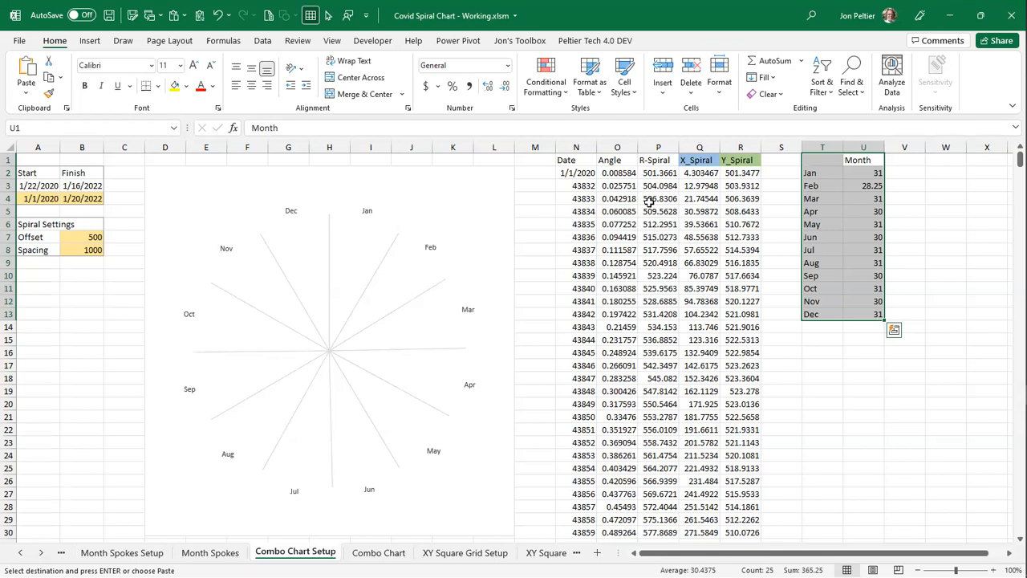
- Copy columns Q:R and paste them into the chart as a new series in columns, with names in the first row and categories in the first column
click(696, 146)
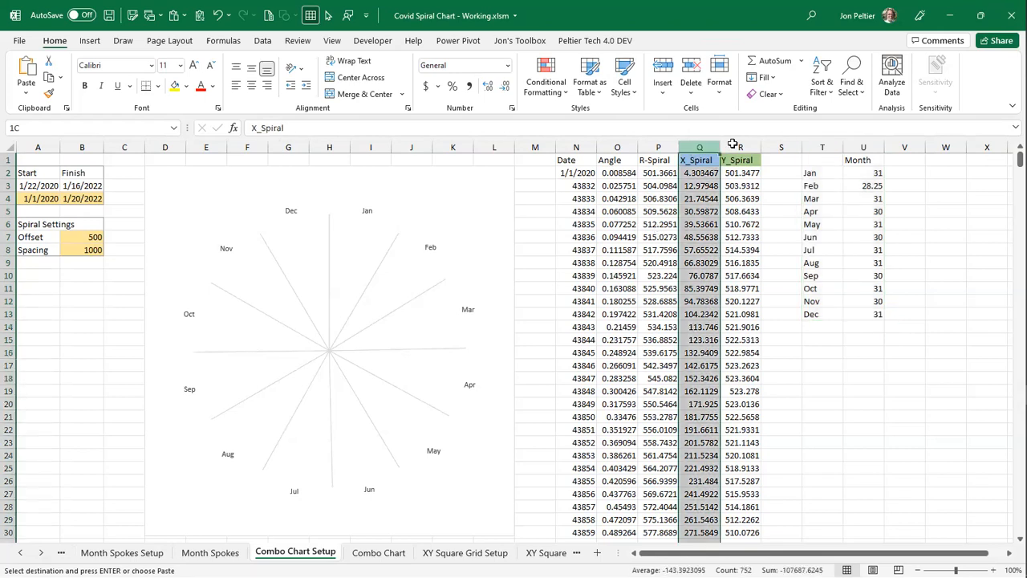
drag(733, 143, 737, 145)
key(ctrl+c)
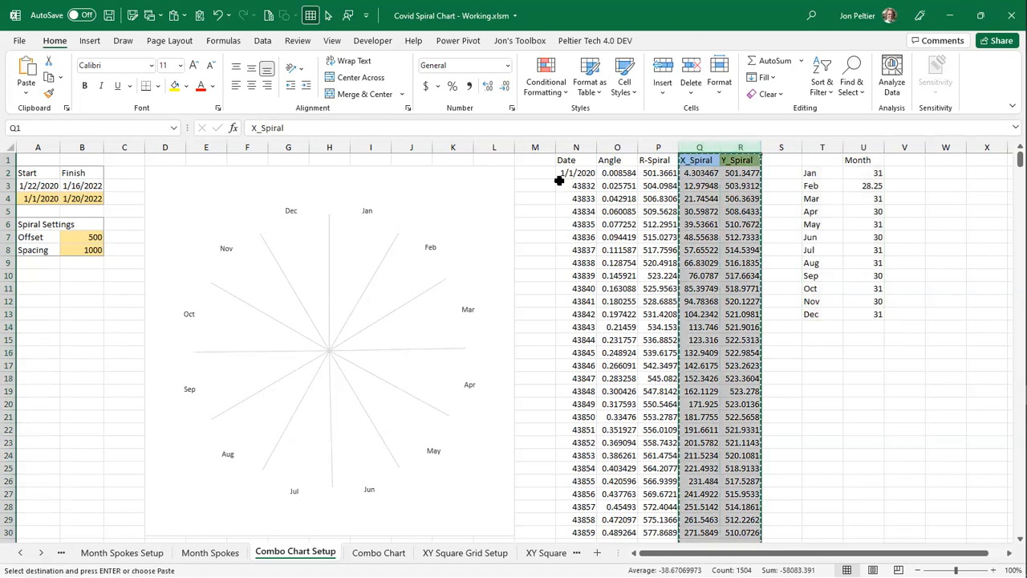
click(494, 201)
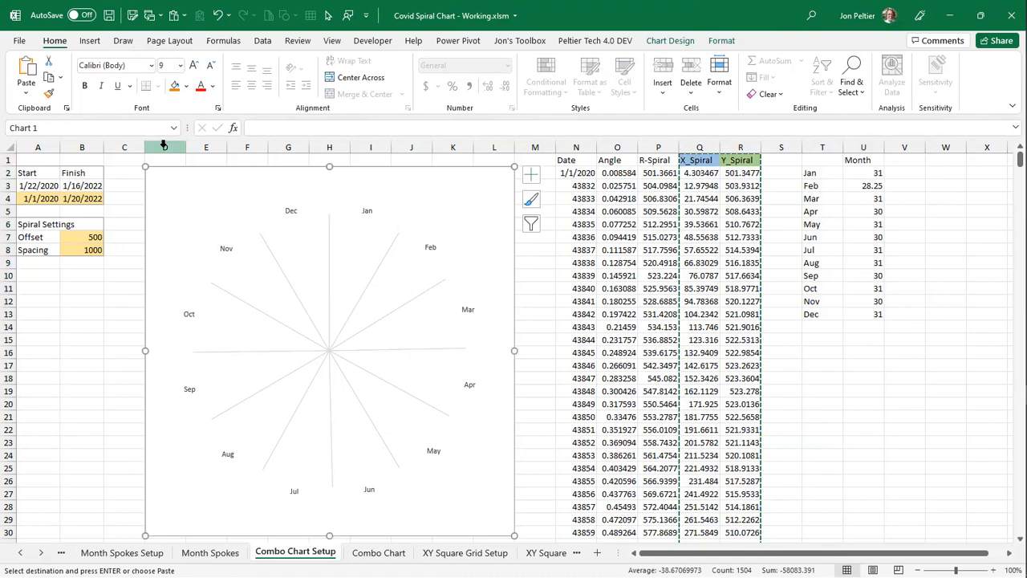
key(ctrl+alt+v)
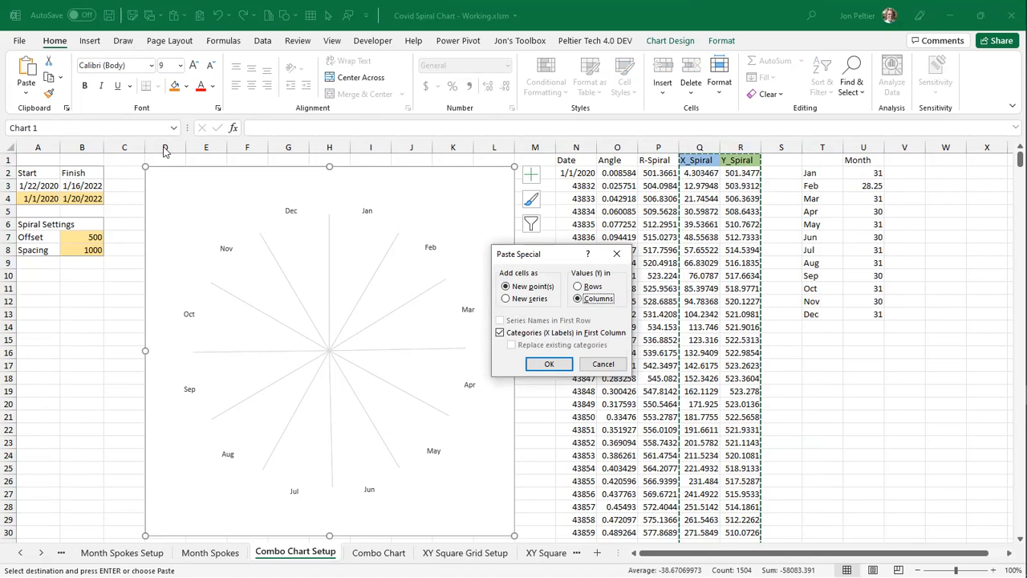
click(520, 299)
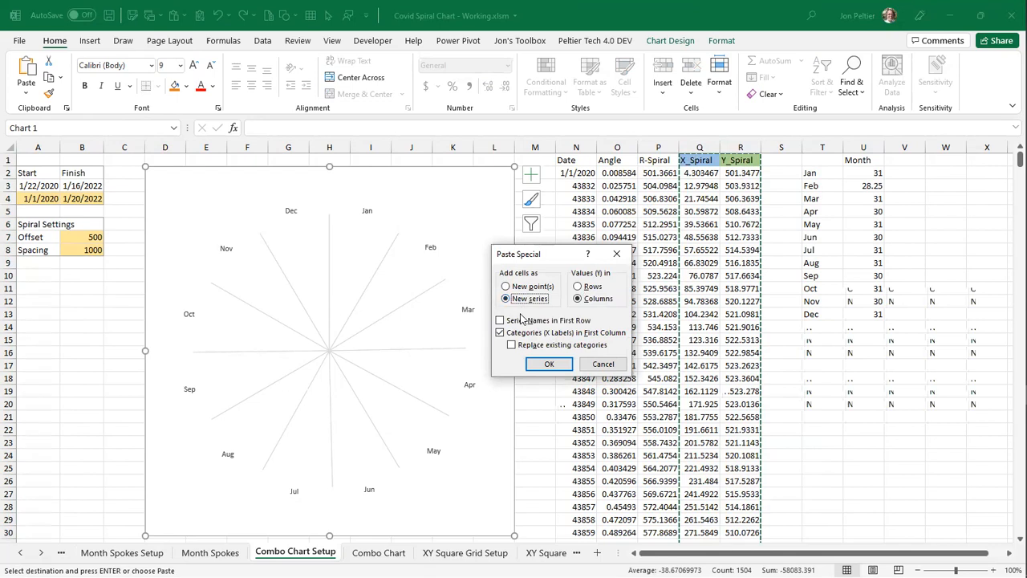
click(530, 320)
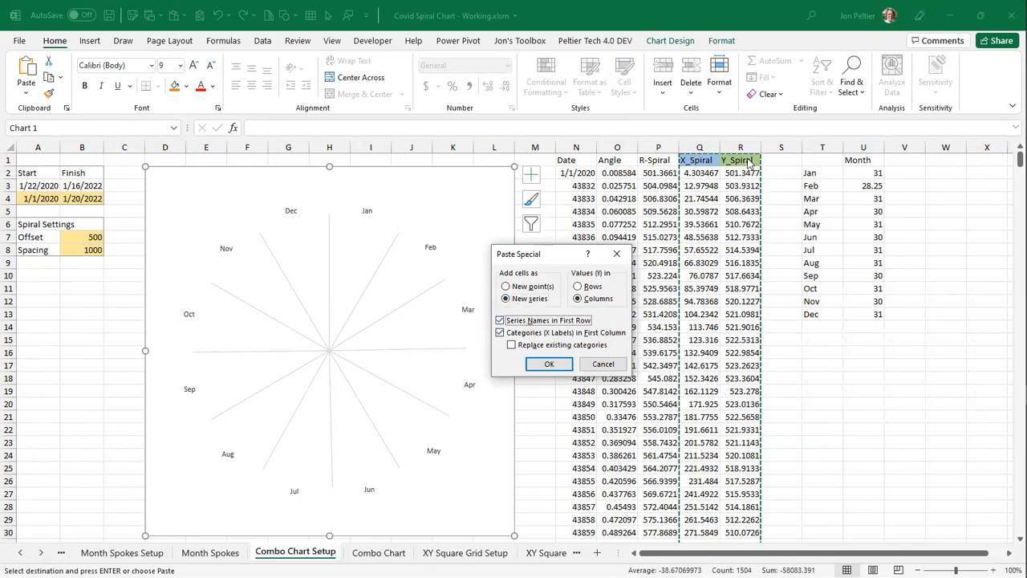
click(549, 366)
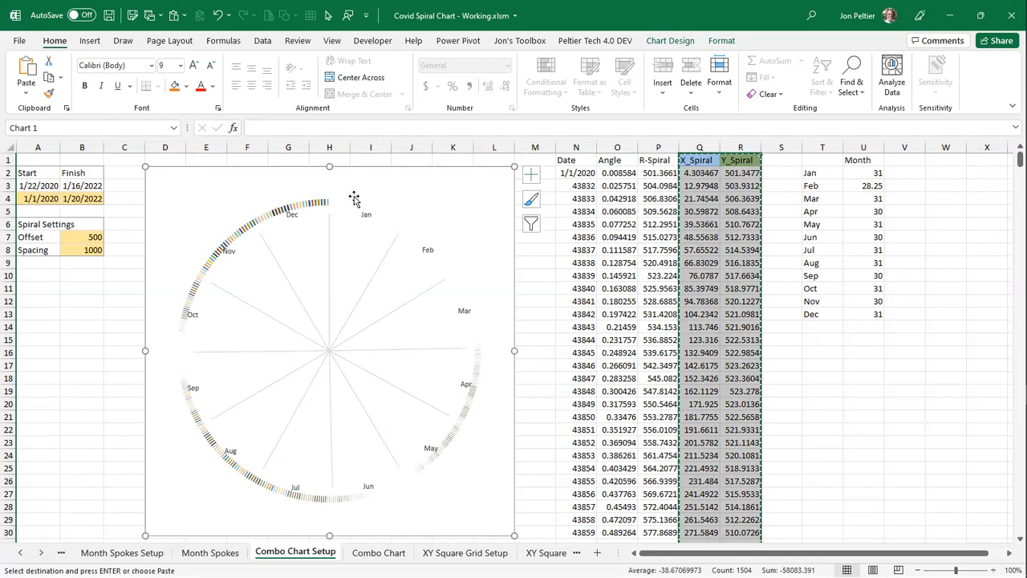
- Change the Y_Spiral series to Scatter with Straight Lines and take the doughnut Month series off the secondary axis
mouse_move(323, 205)
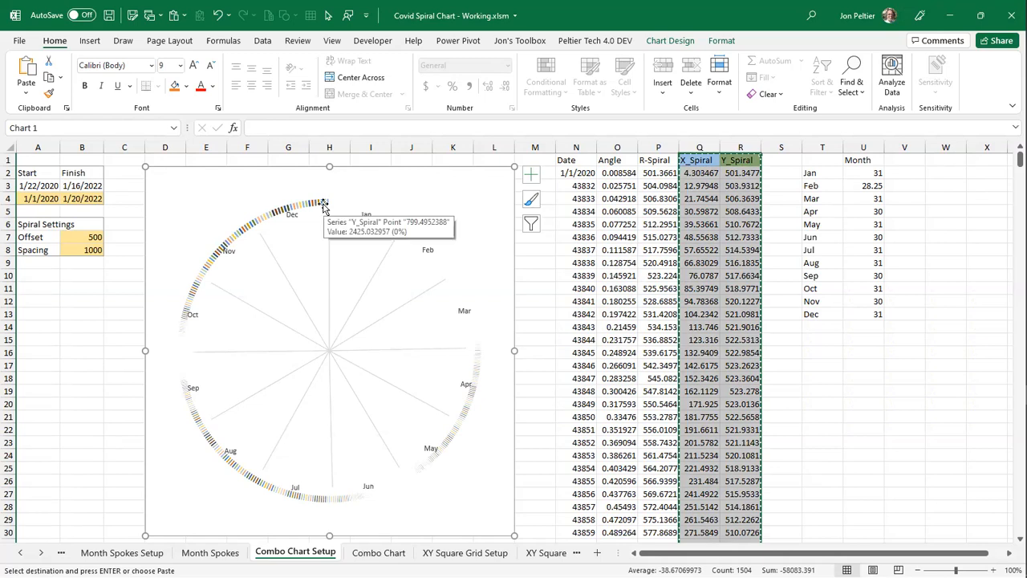
mouse_move(316, 267)
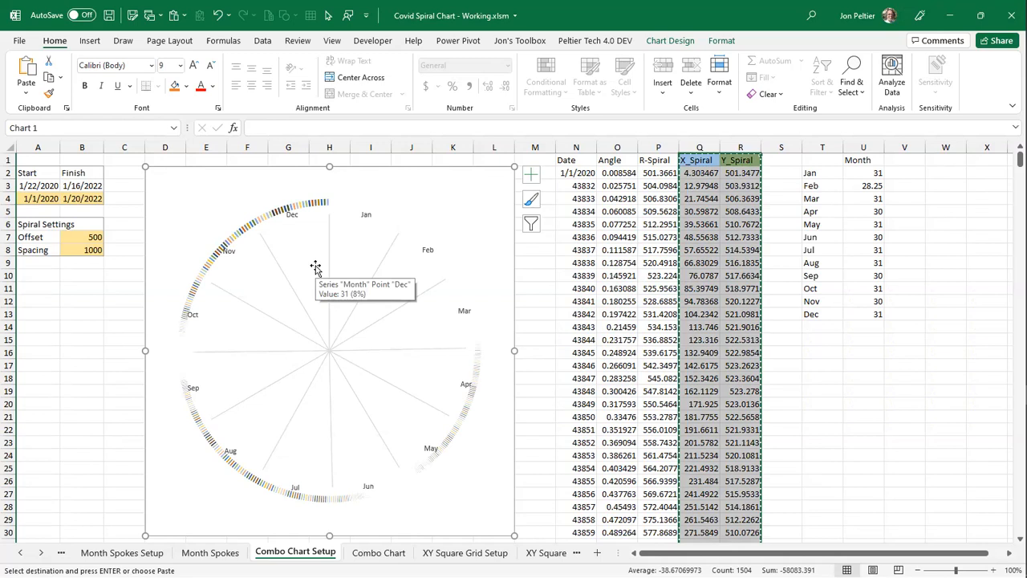
right_click(316, 270)
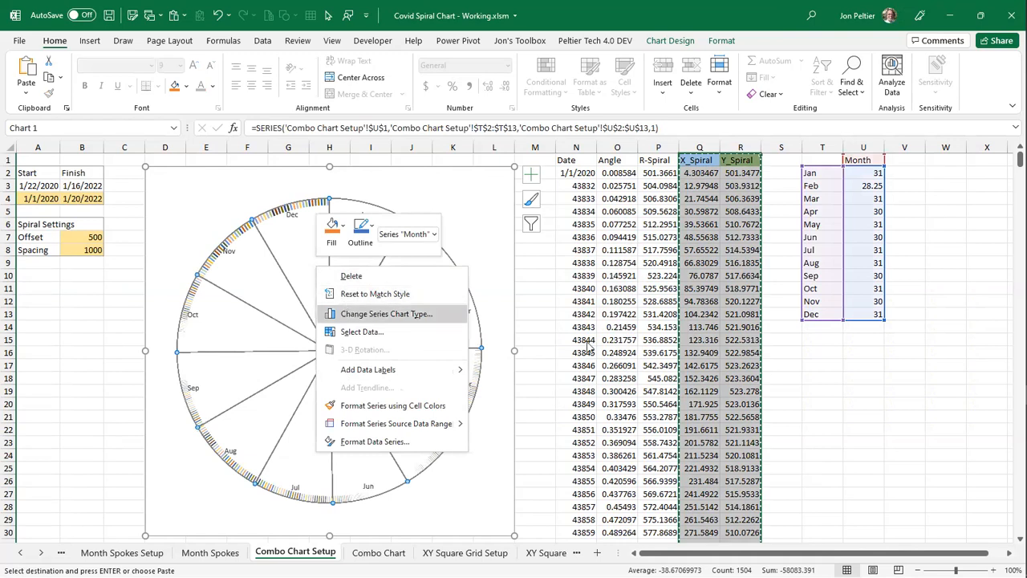
click(351, 313)
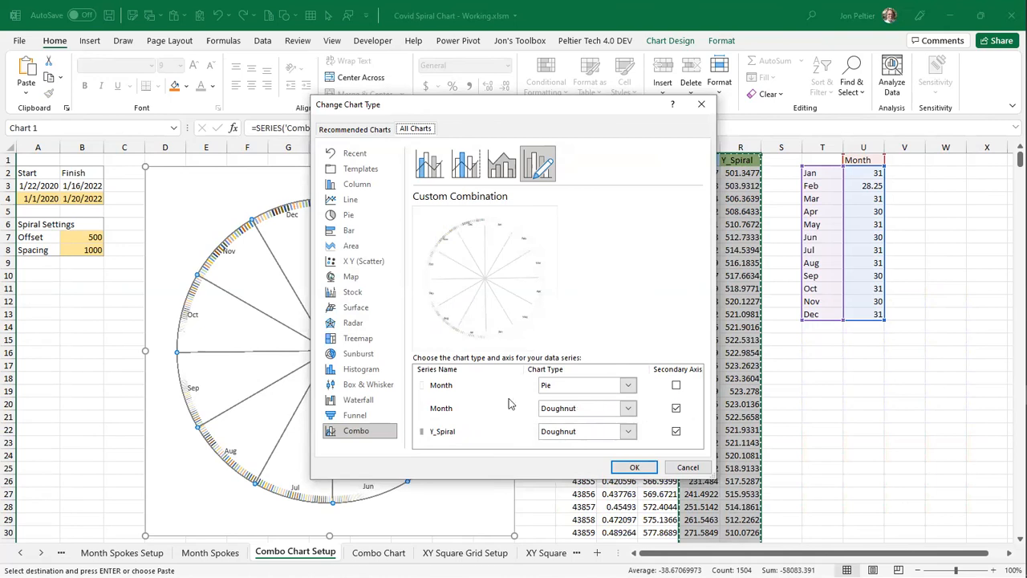
click(676, 408)
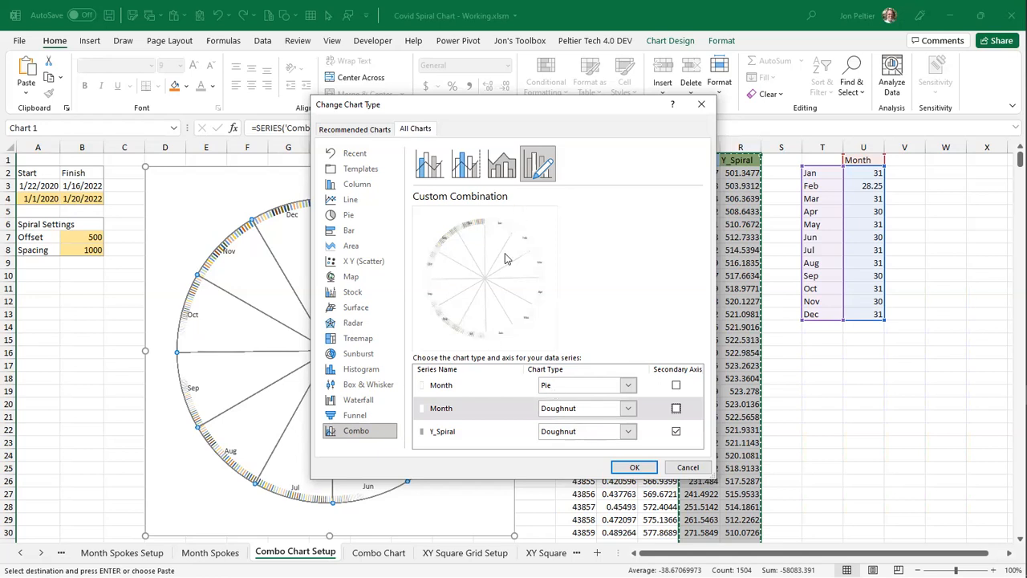
click(633, 433)
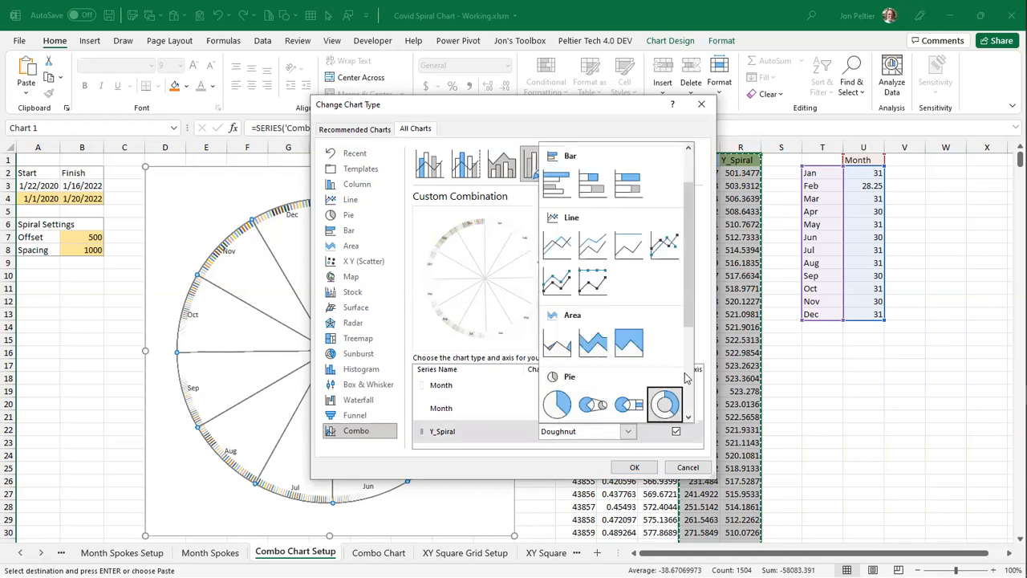
scroll(687, 372, down, 3)
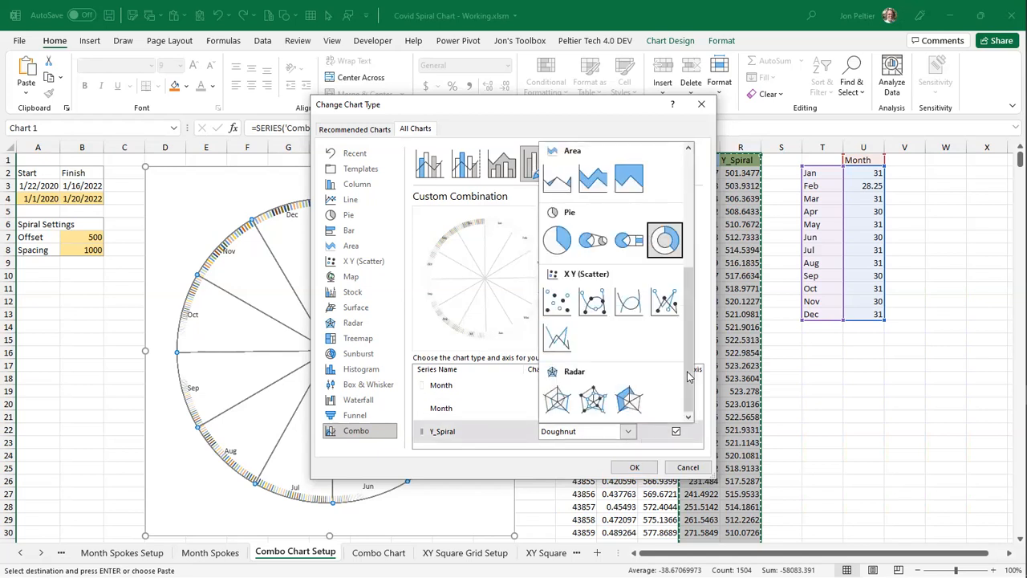
click(557, 341)
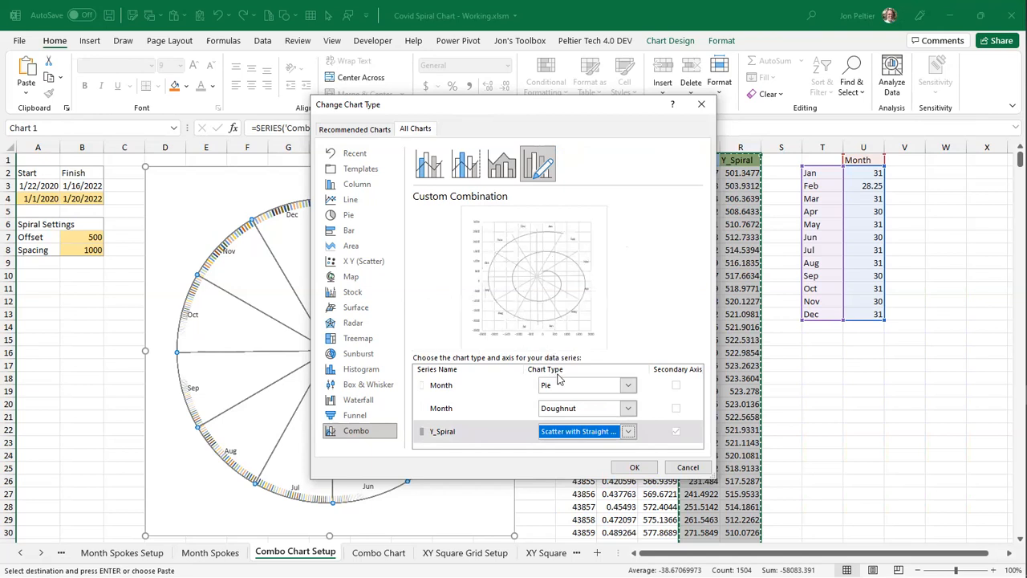
click(634, 467)
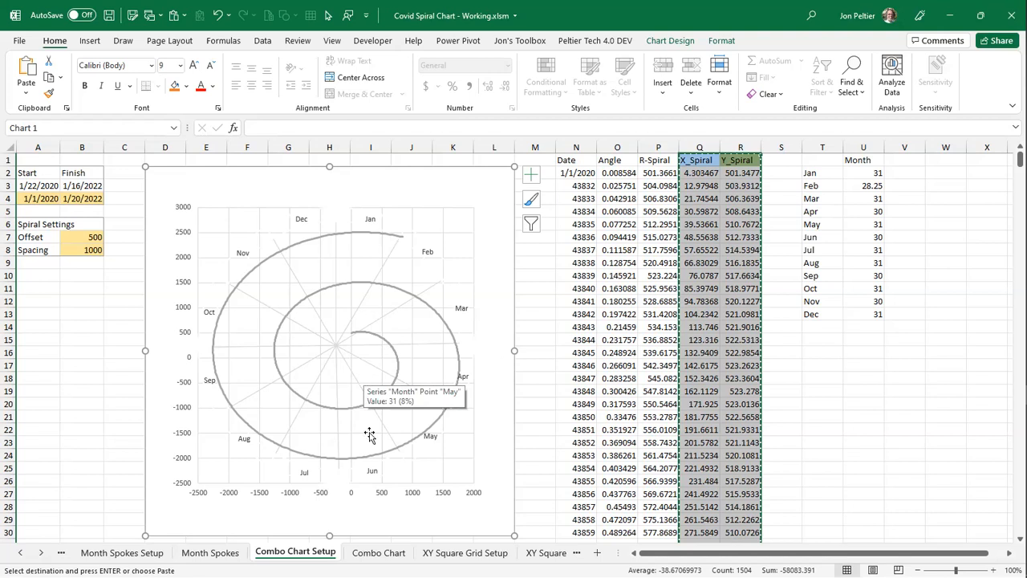
click(404, 495)
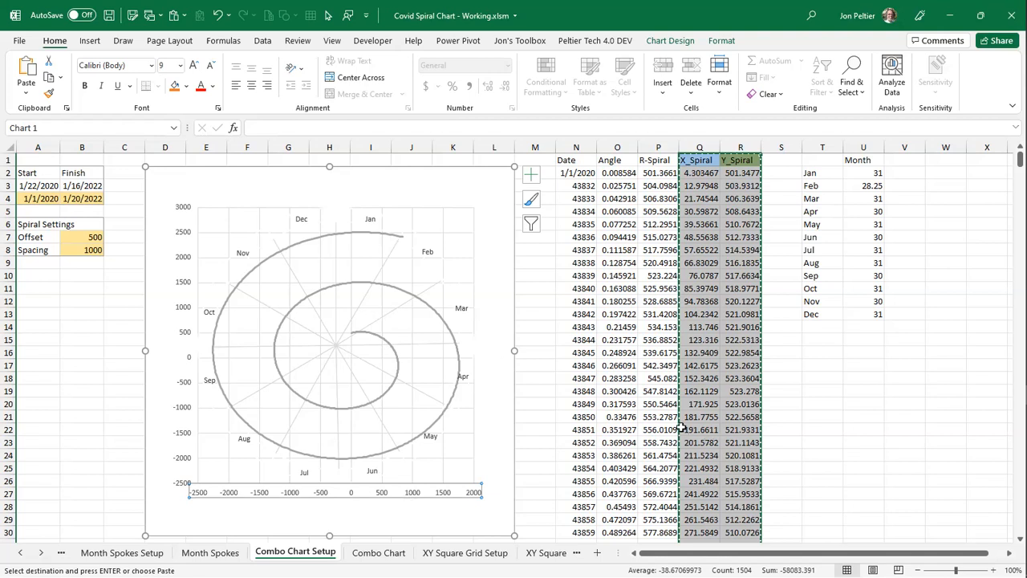
click(502, 318)
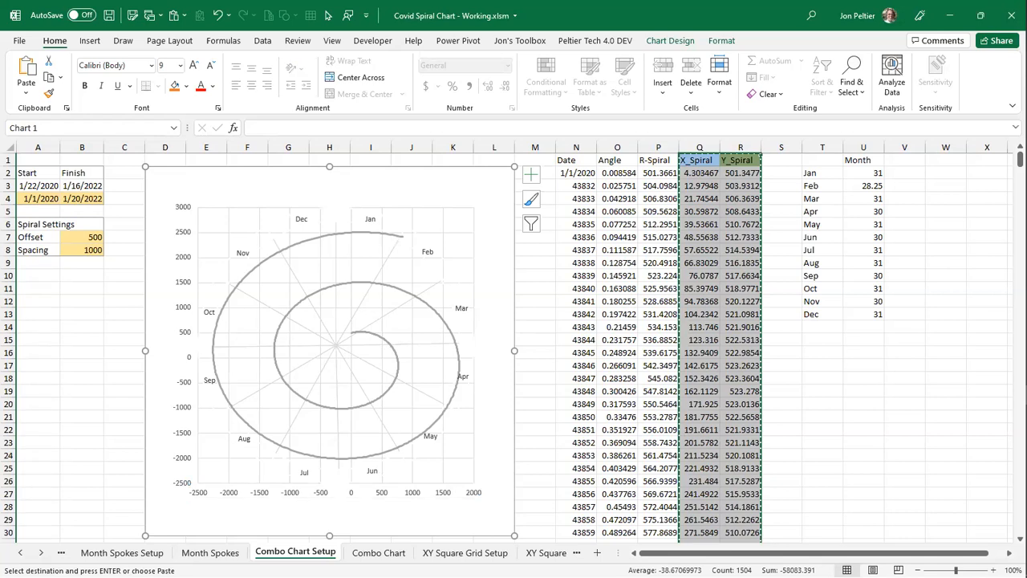
key(ctrl+alt+v)
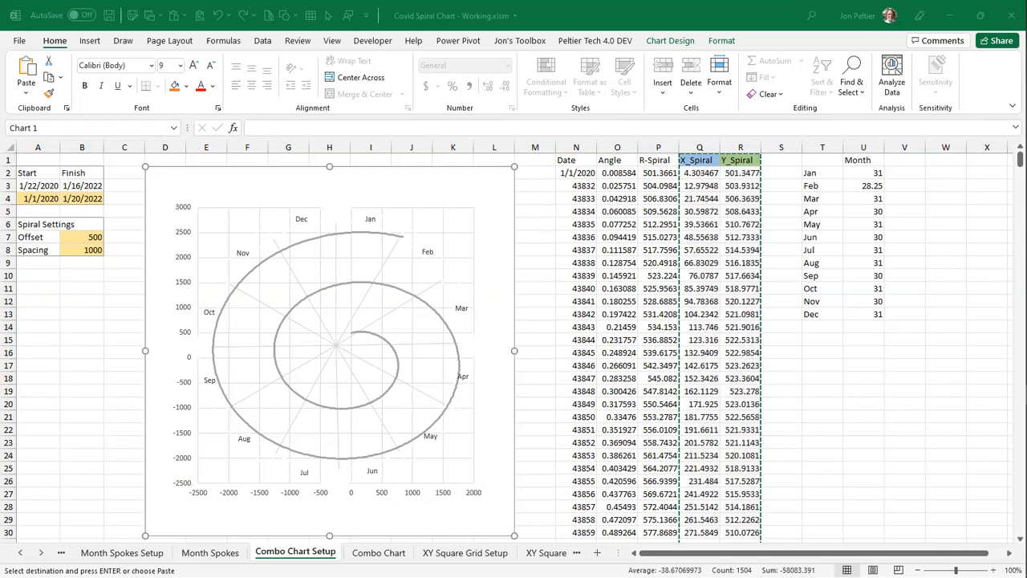
key(Escape)
- Open the axis format options for the spiral chart's horizontal value axis
click(417, 493)
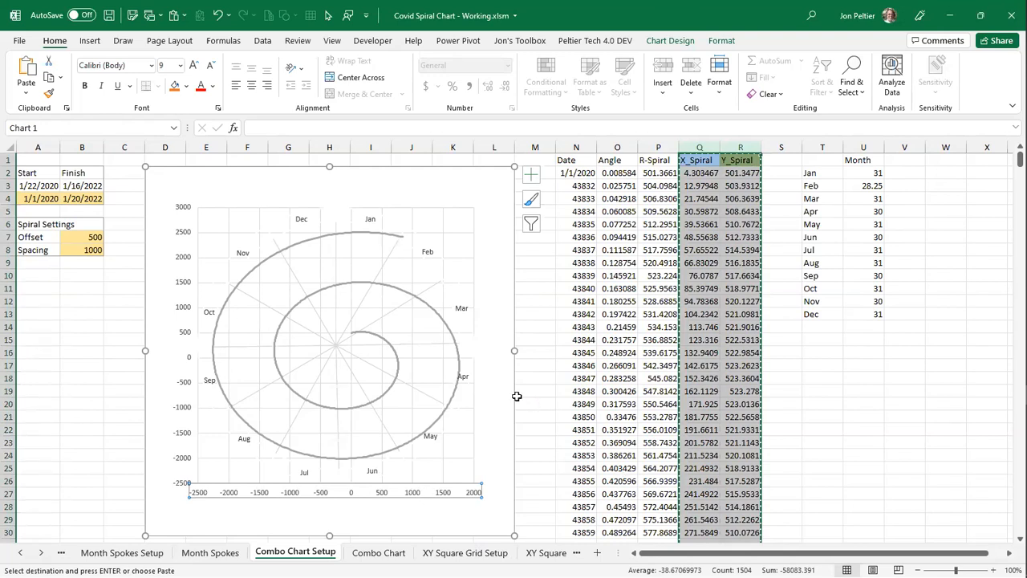
right_click(435, 499)
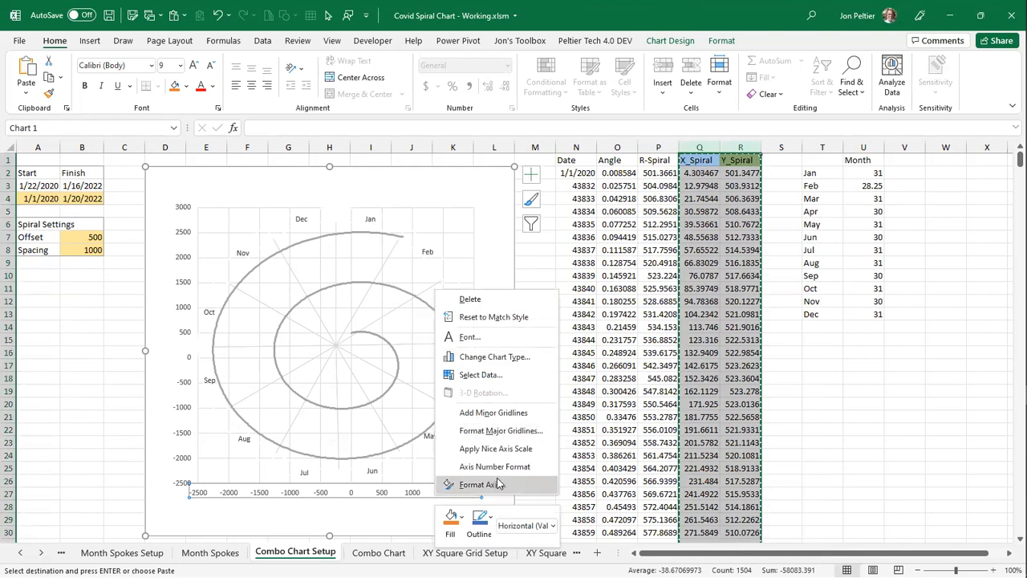
click(482, 485)
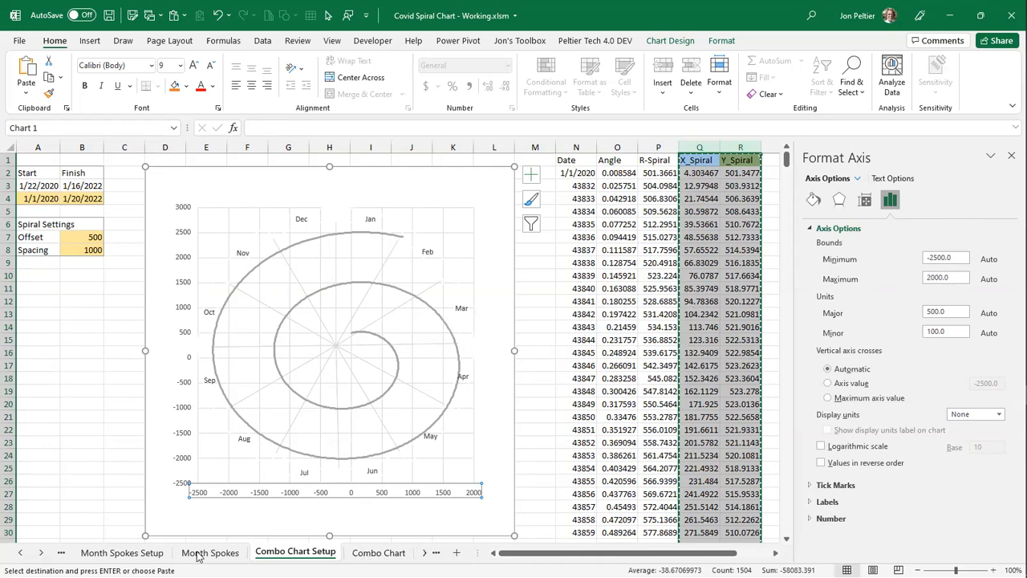
- Bring the XY Square Grid sheet tabs into view and deselect the chart, making B13 the active cell
click(41, 553)
click(41, 554)
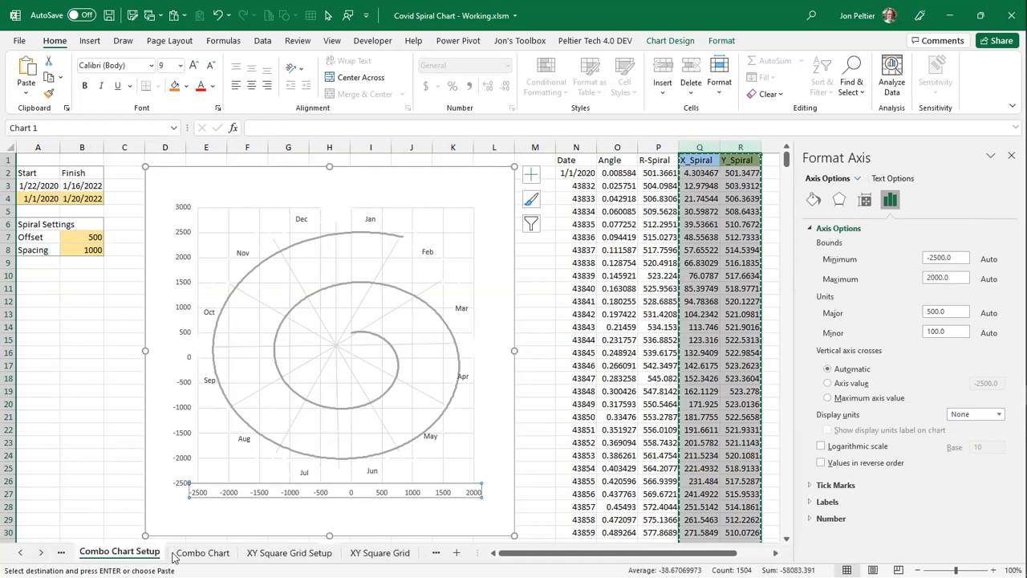
click(81, 314)
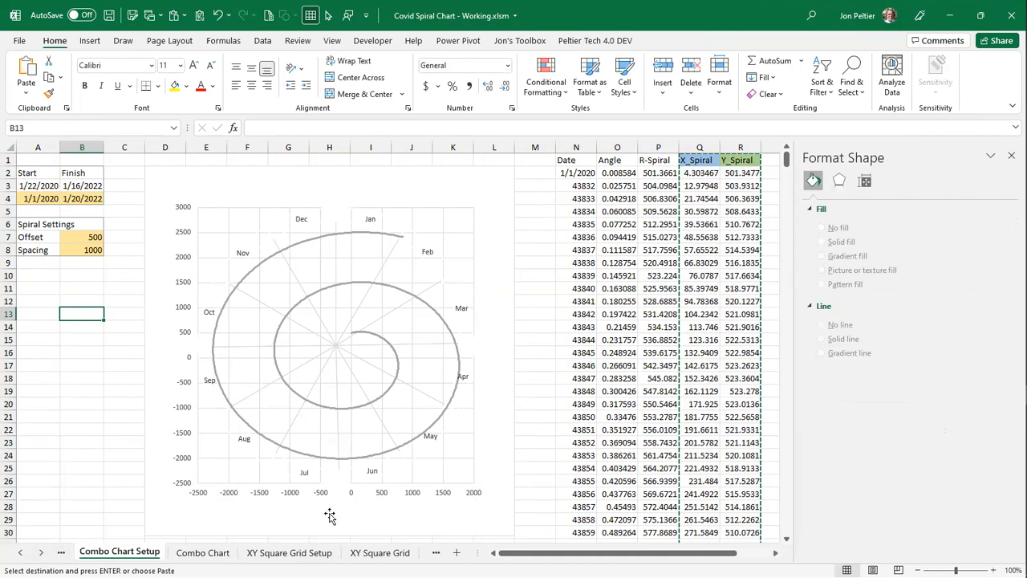
- On the XY Square Grid Setup sheet, enter =MAX(Q2#,R2#) as the SquareXYGrid Max value in B11
click(285, 553)
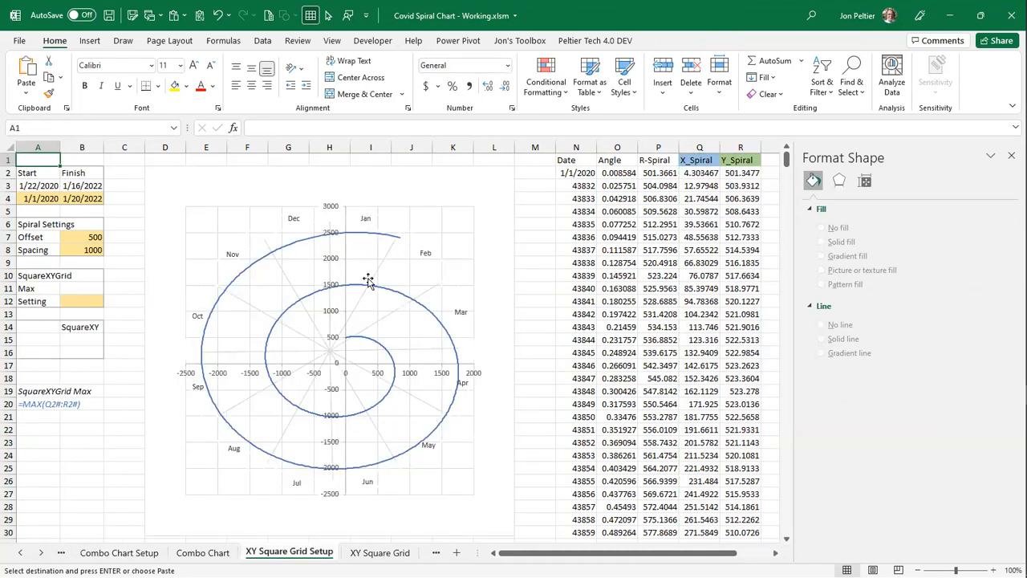
click(83, 286)
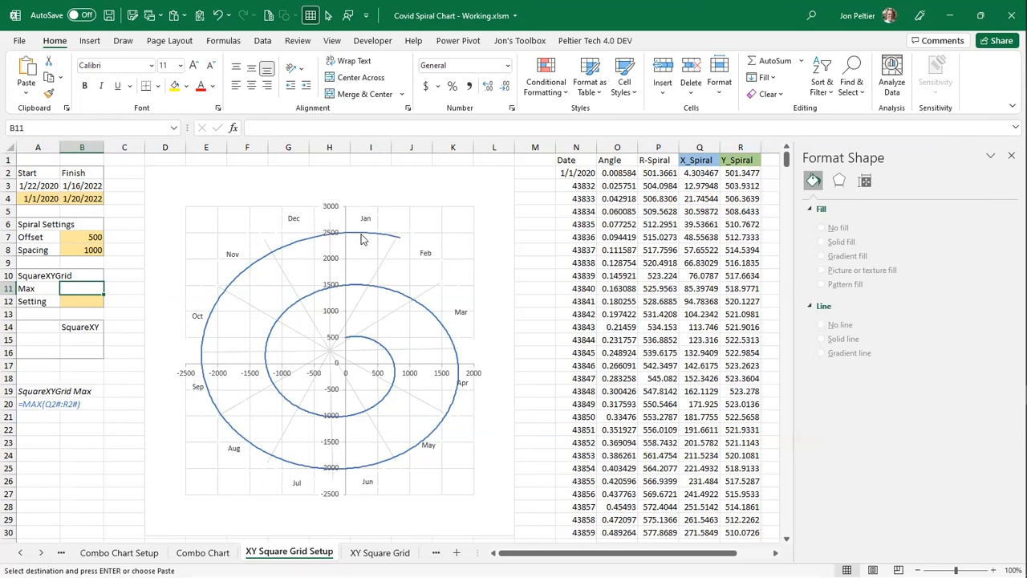
mouse_move(360, 239)
mouse_move(410, 253)
text(=)
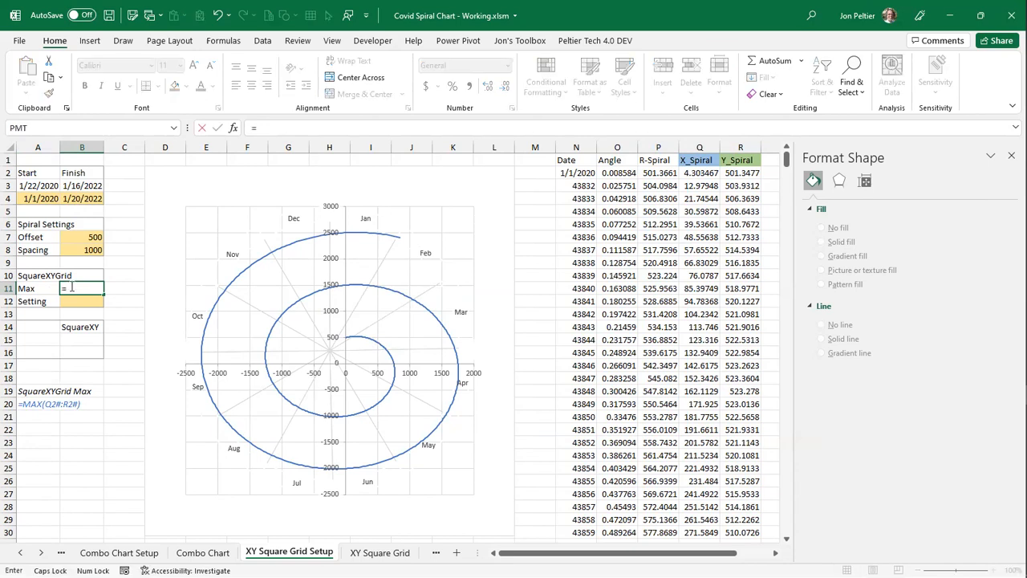
text(MAX()
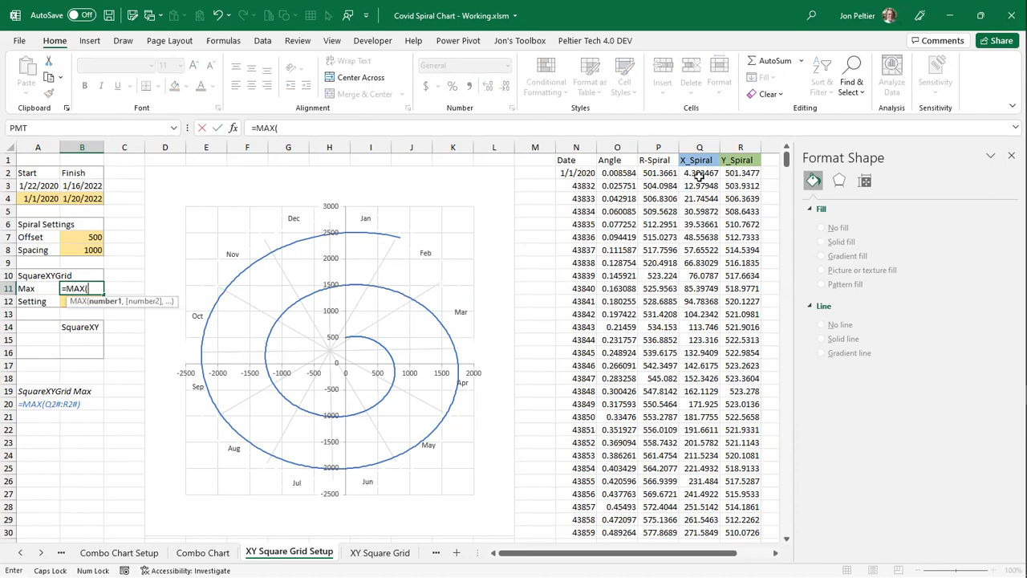
click(695, 172)
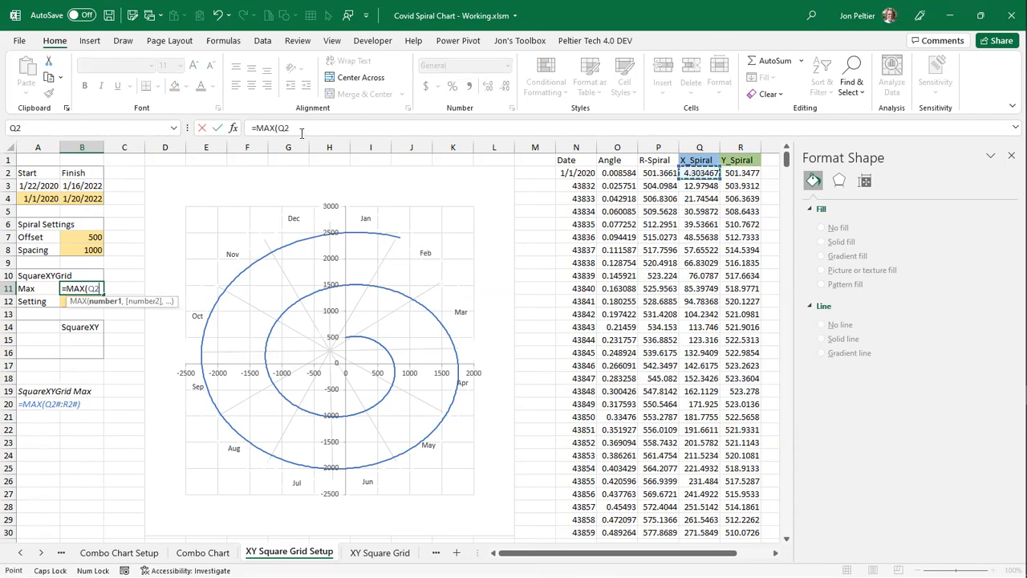
text(#,)
click(740, 174)
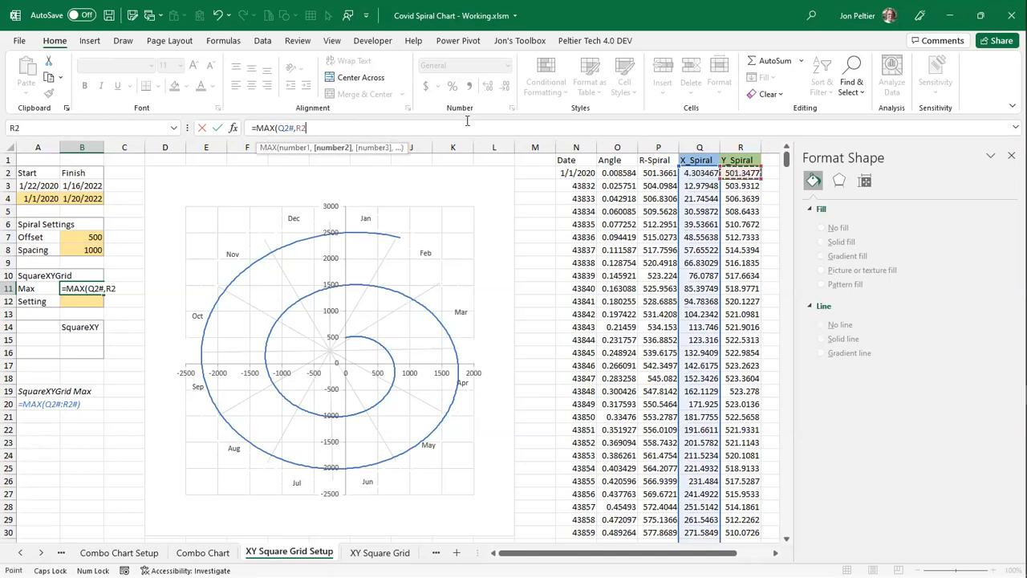
text(#)
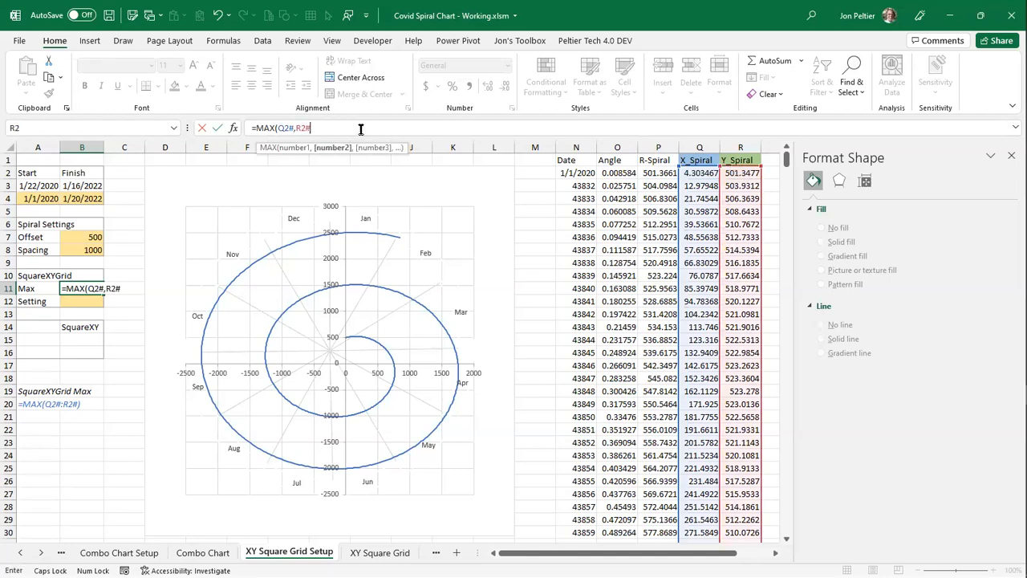
text())
key(ctrl+Return)
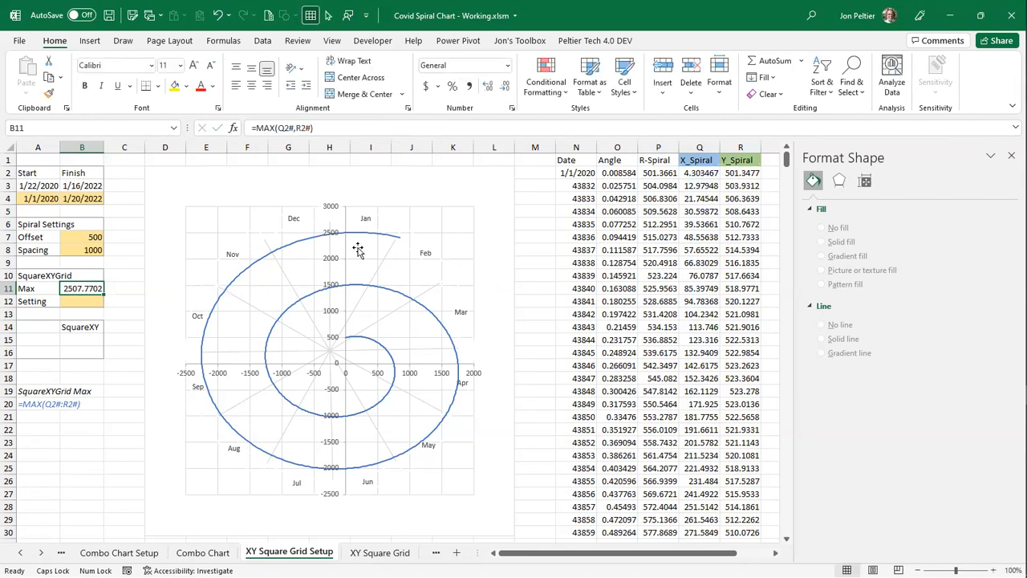
- Enter a formula in A15 that returns the maximum of the SquareXY named range covering B11:B12
mouse_move(343, 239)
click(87, 301)
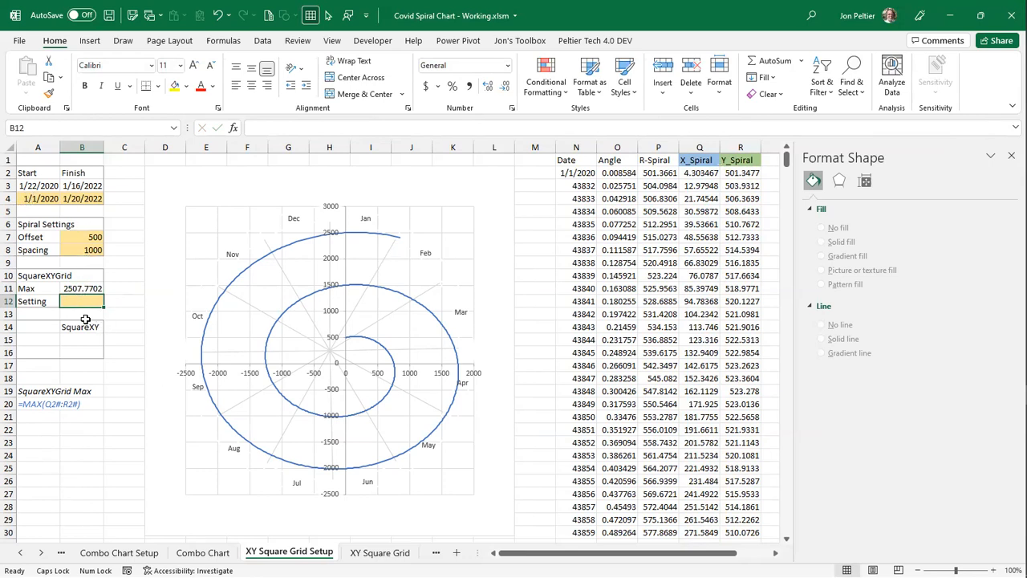
drag(92, 288, 88, 301)
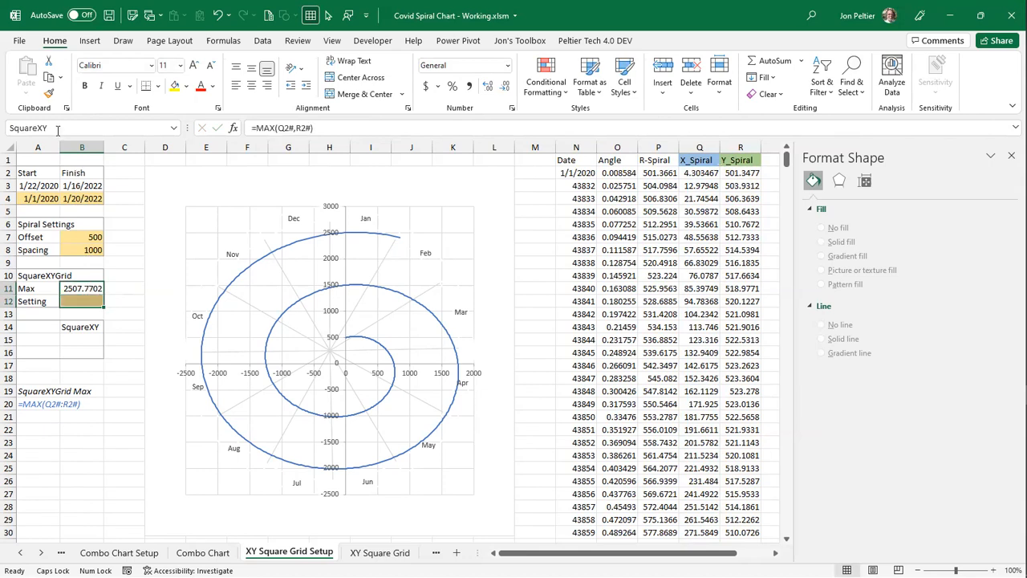
click(89, 299)
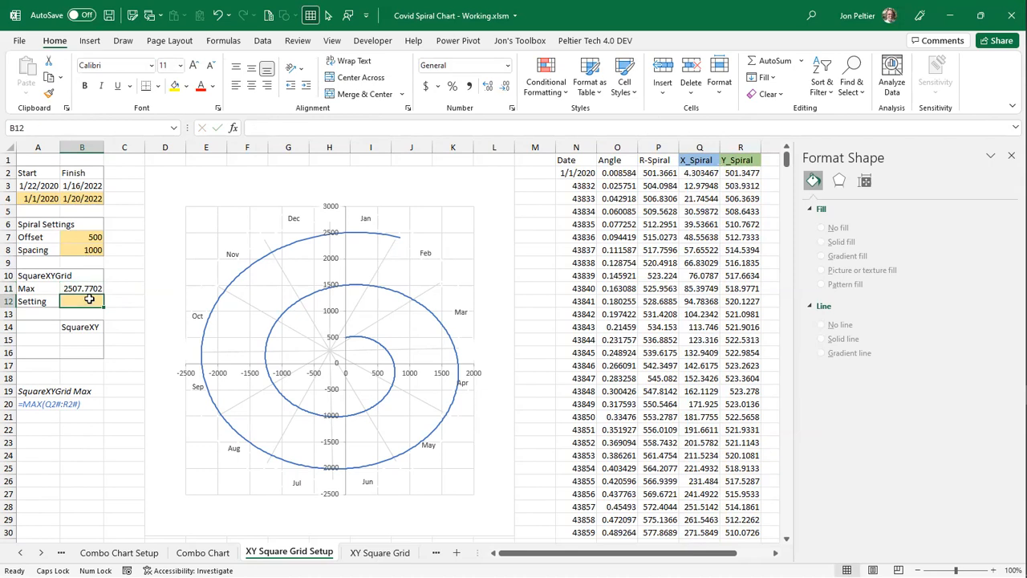
click(72, 288)
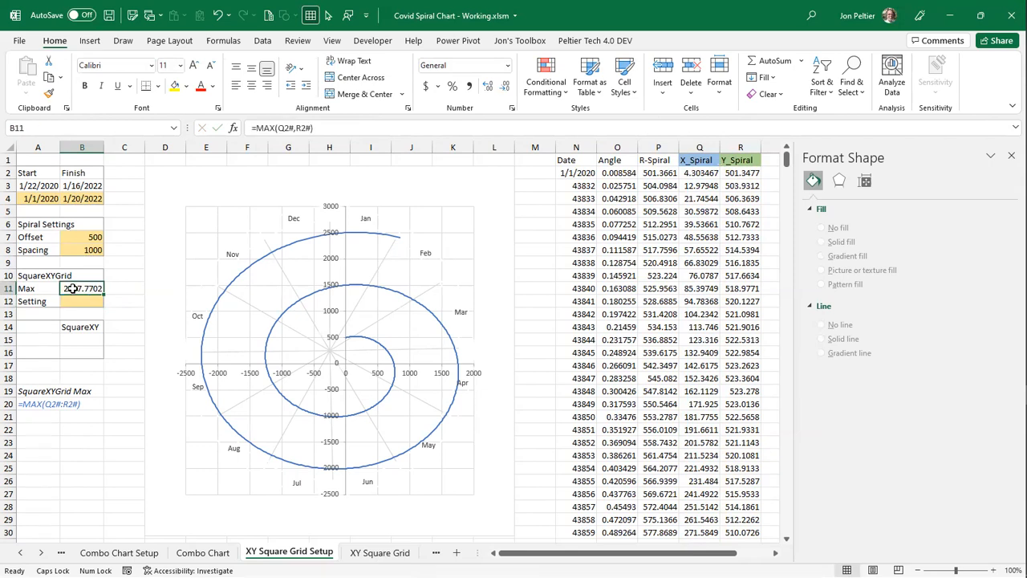
click(81, 299)
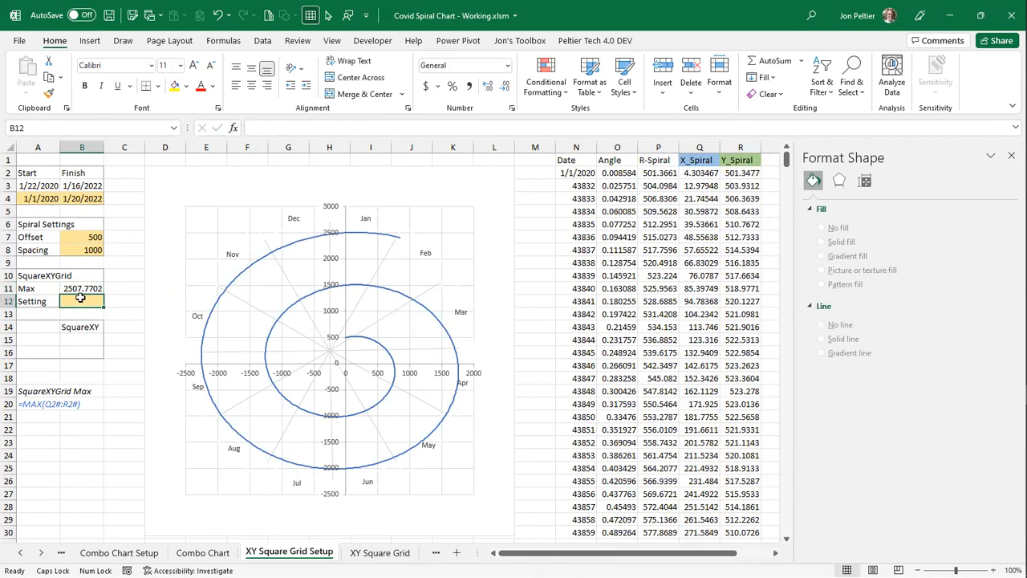
click(45, 341)
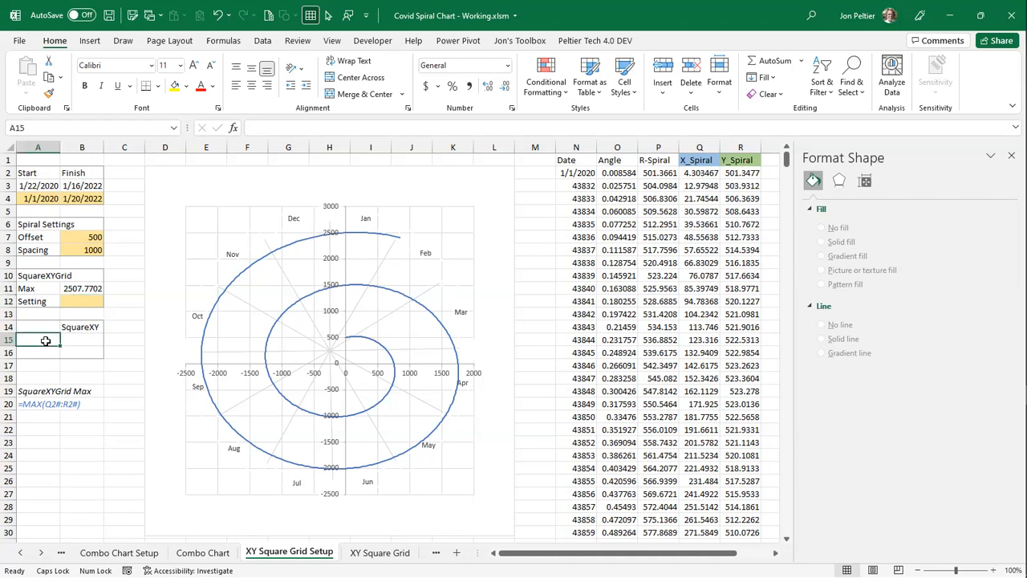
text(=)
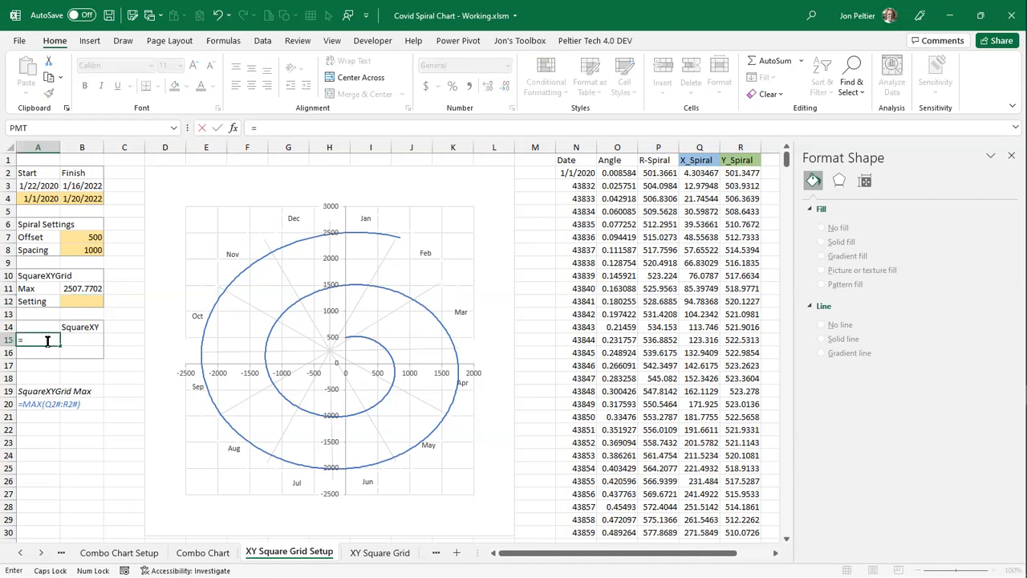
text(MAX()
drag(80, 288, 81, 299)
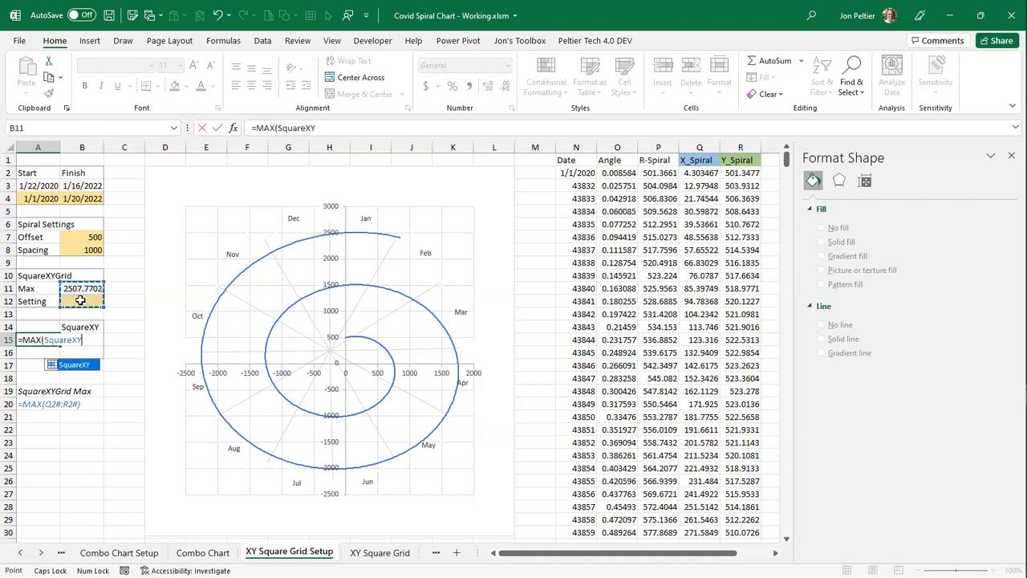
key(Return)
- Complete the SquareXY table with =A15 in B15 and the negated value of the cell above in A16:B16
click(75, 339)
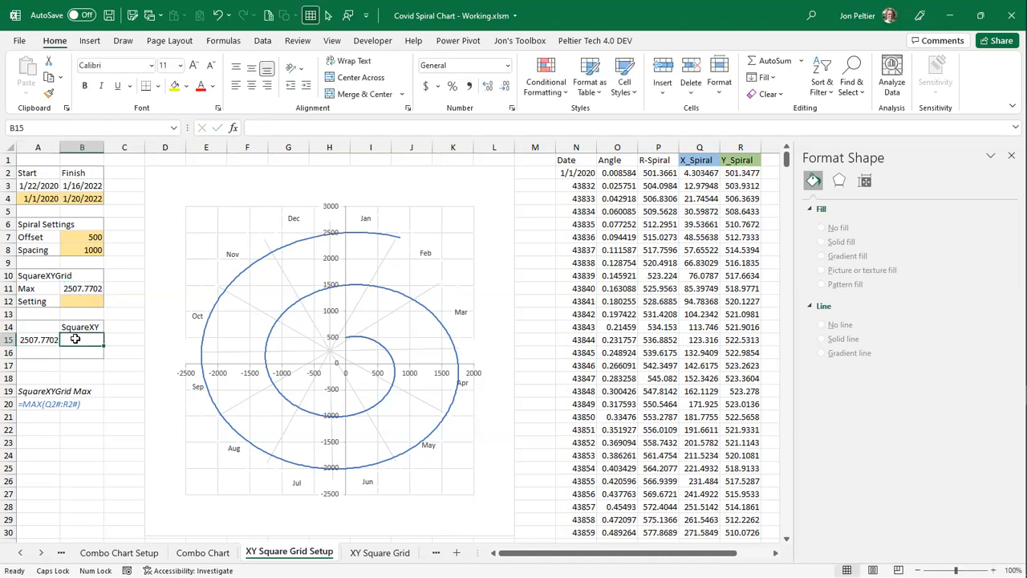
text(=)
click(26, 339)
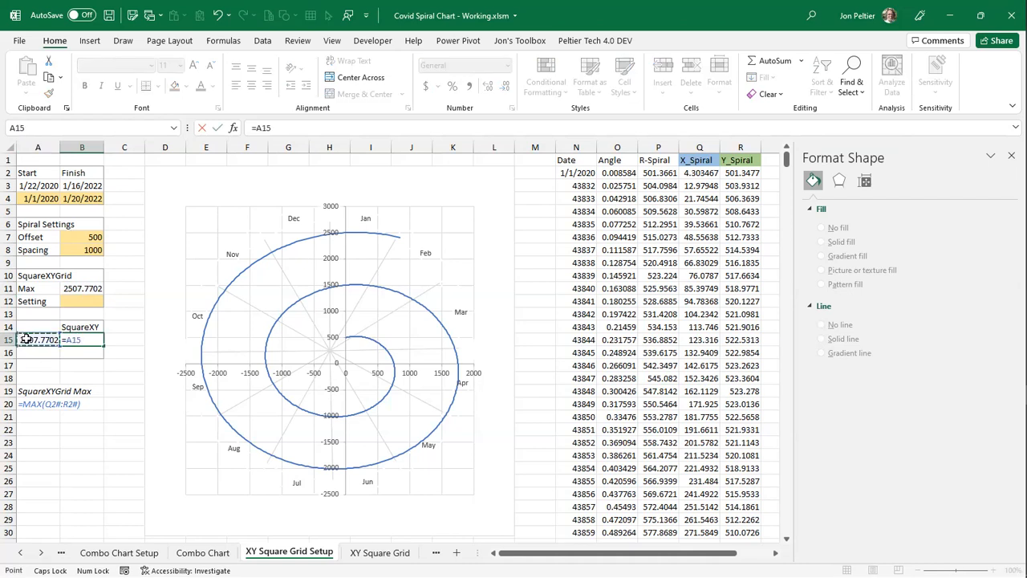
key(ctrl+Return)
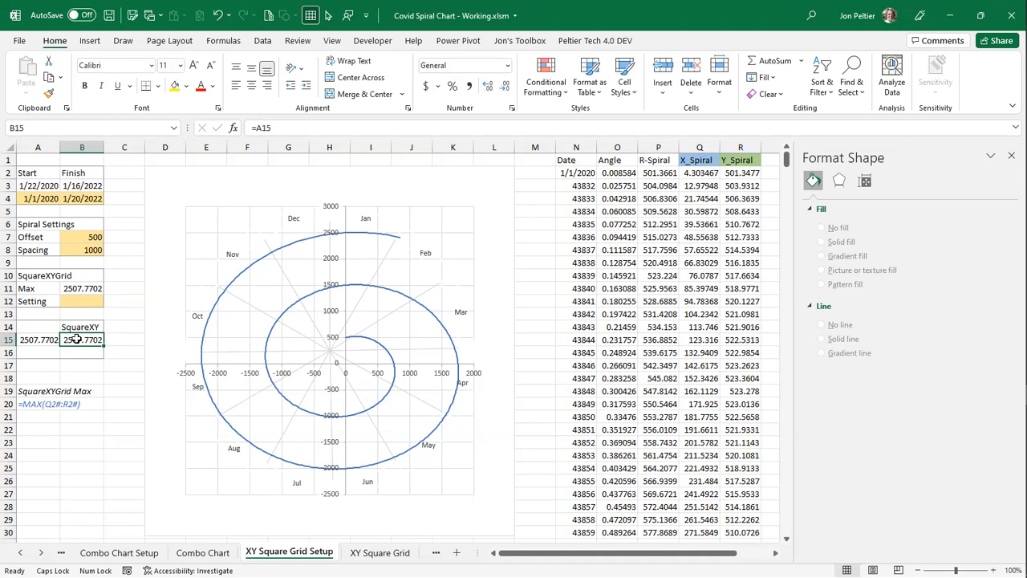
drag(38, 353, 63, 355)
text(=-)
key(Up)
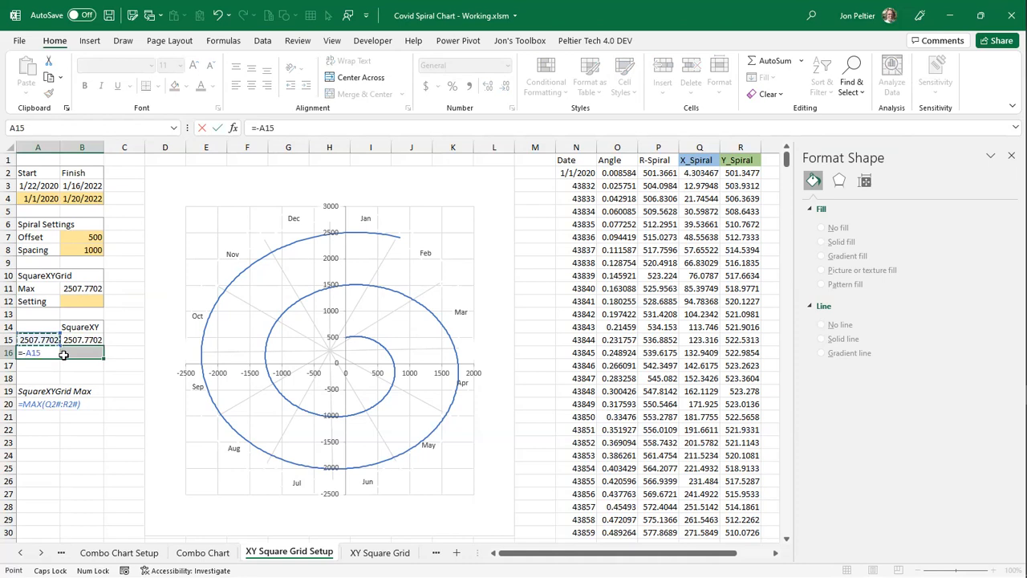
key(ctrl+Return)
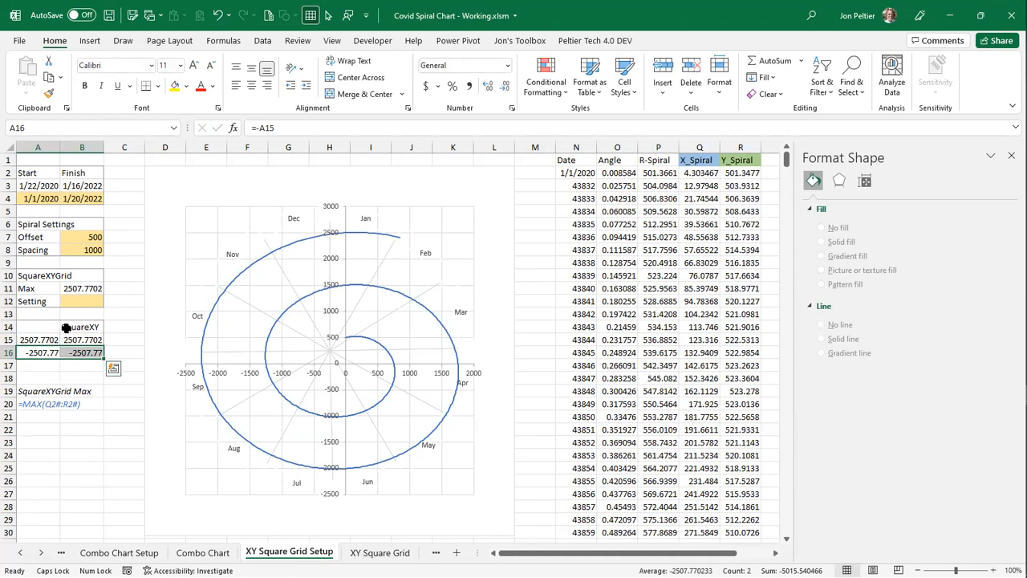
- Copy A14:B16 and paste it into the spiral chart as a new series, with values in columns and X categories in the first column
drag(67, 327, 36, 353)
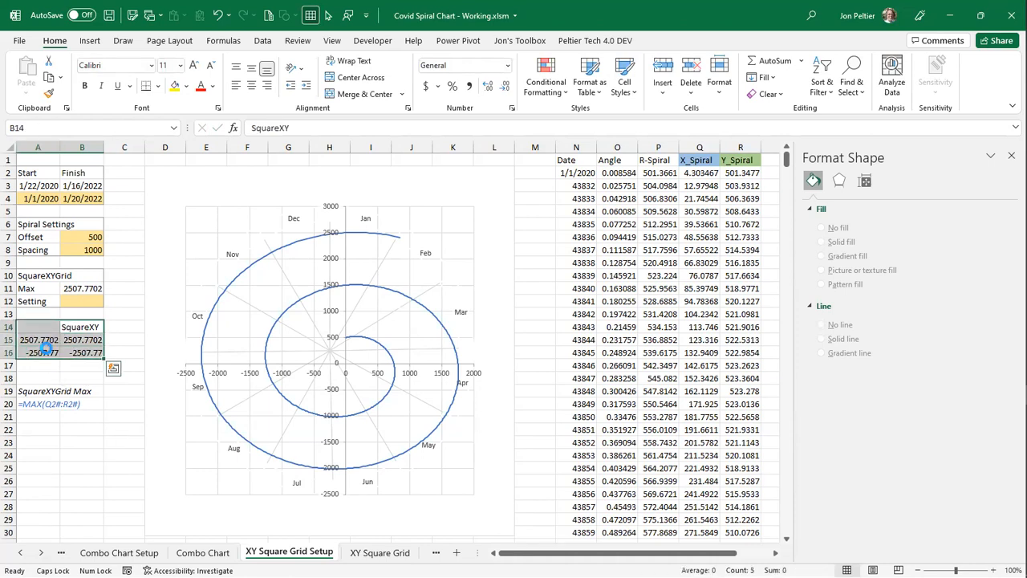
key(ctrl+c)
click(240, 175)
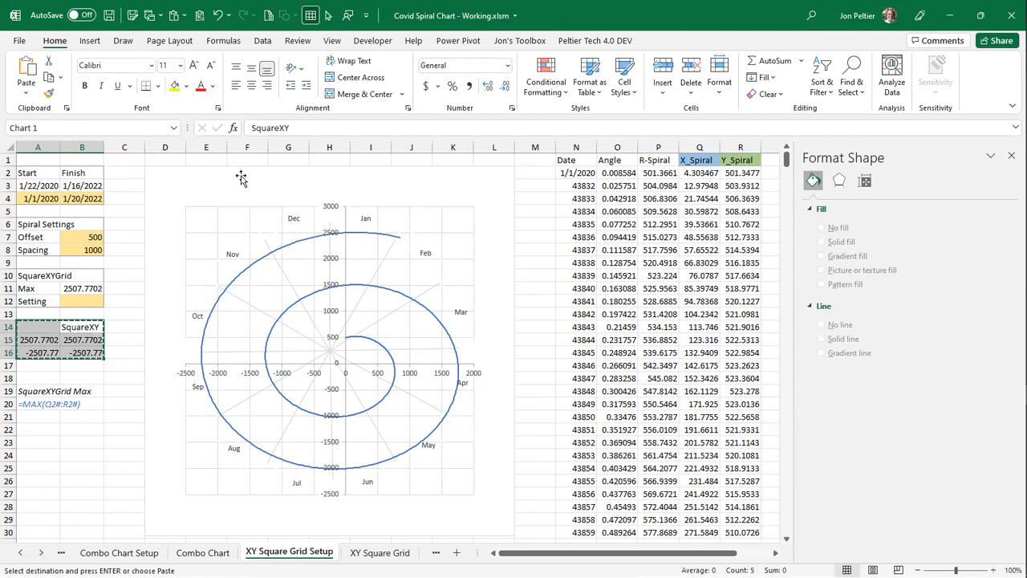
key(ctrl+alt+v)
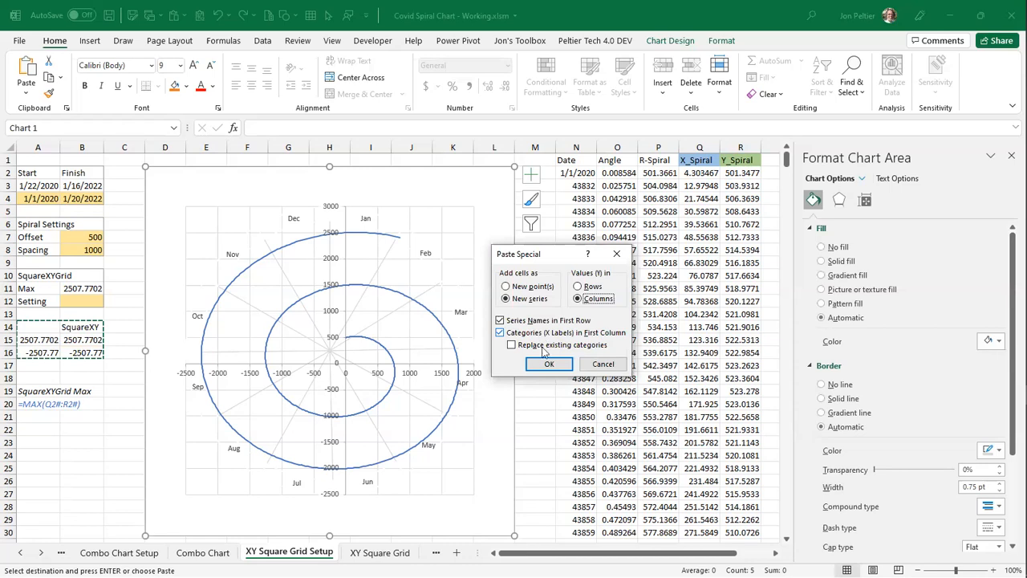
click(546, 365)
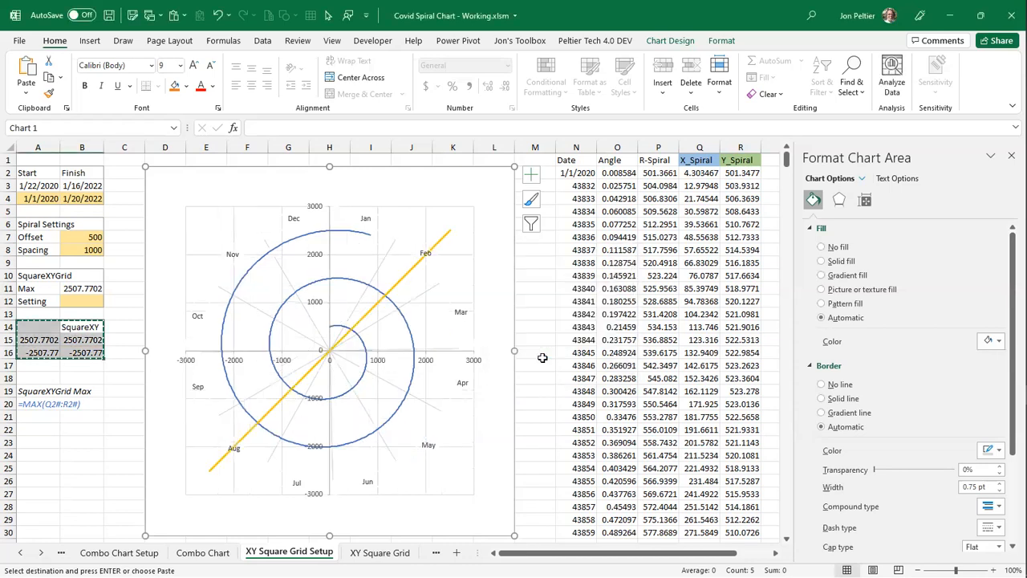
- Apply automatic markers to the diagonal SquareXY series in the chart
click(452, 231)
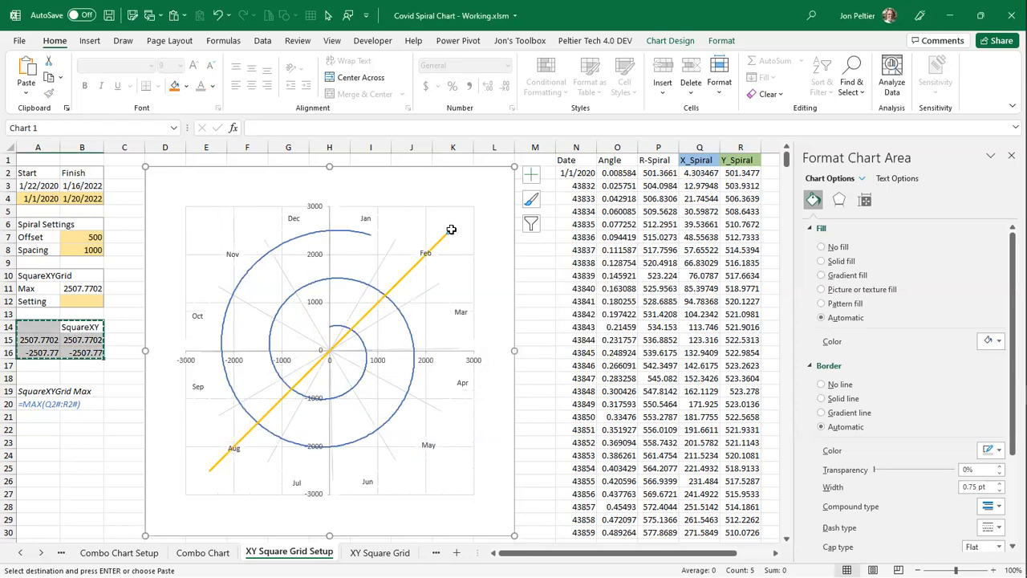
click(857, 229)
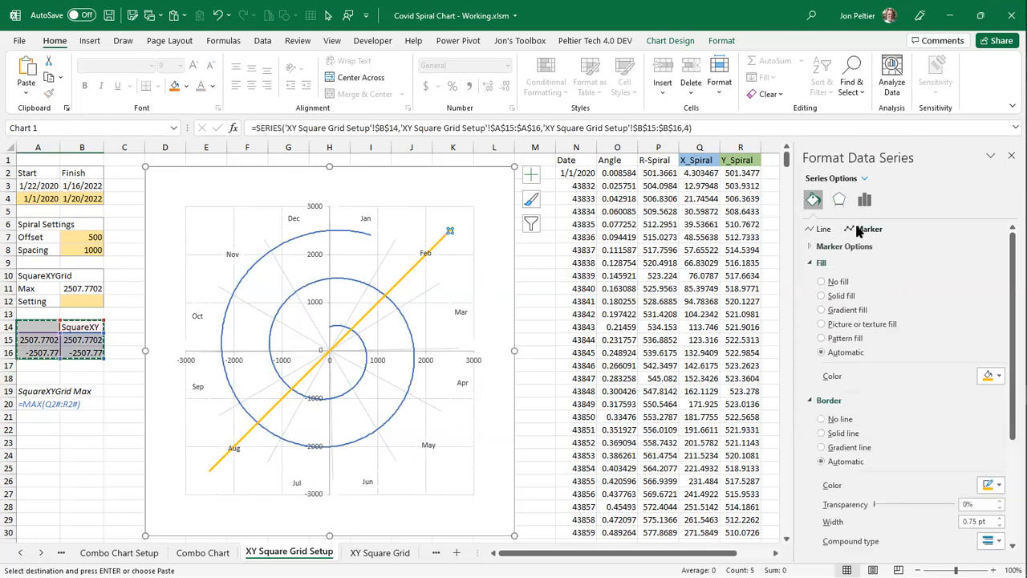
click(834, 248)
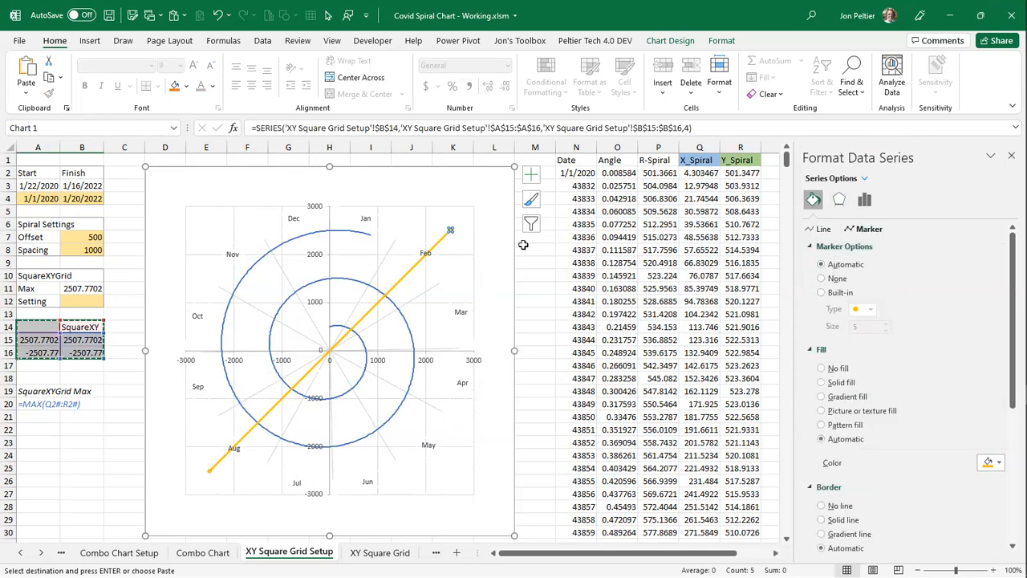
click(459, 233)
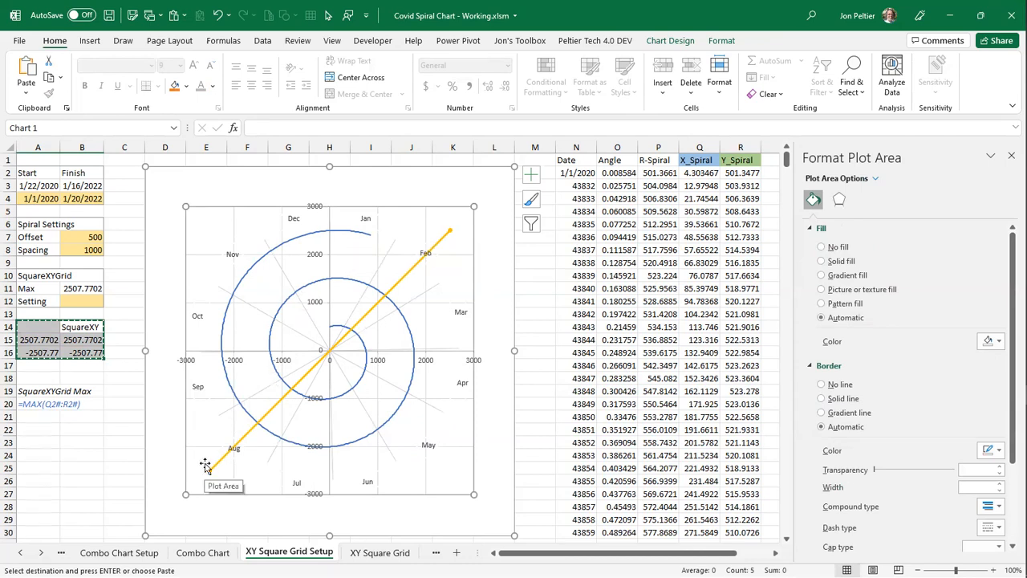
- Set the SquareXYGrid Setting value in B12 to 3000
click(86, 352)
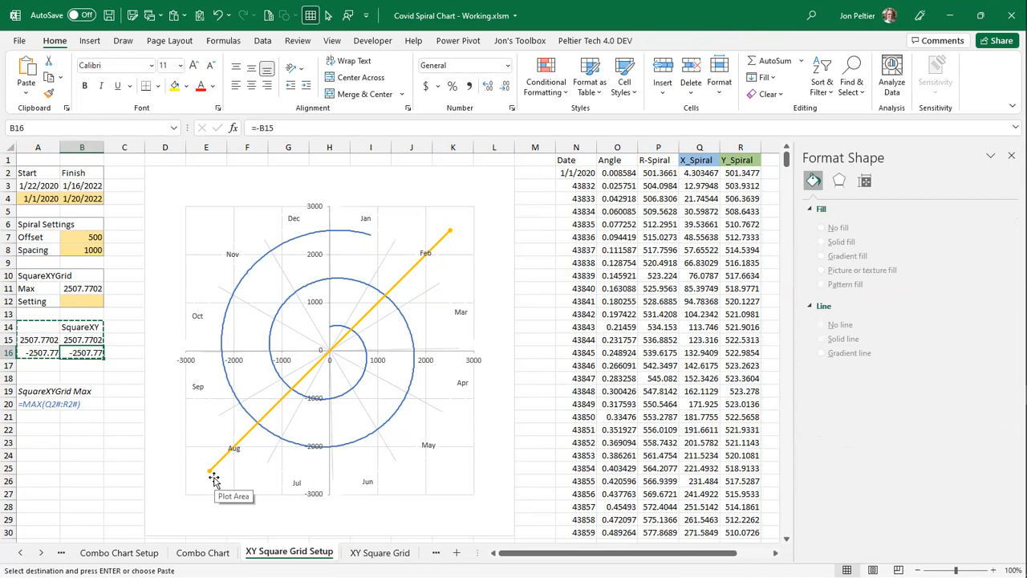
click(78, 301)
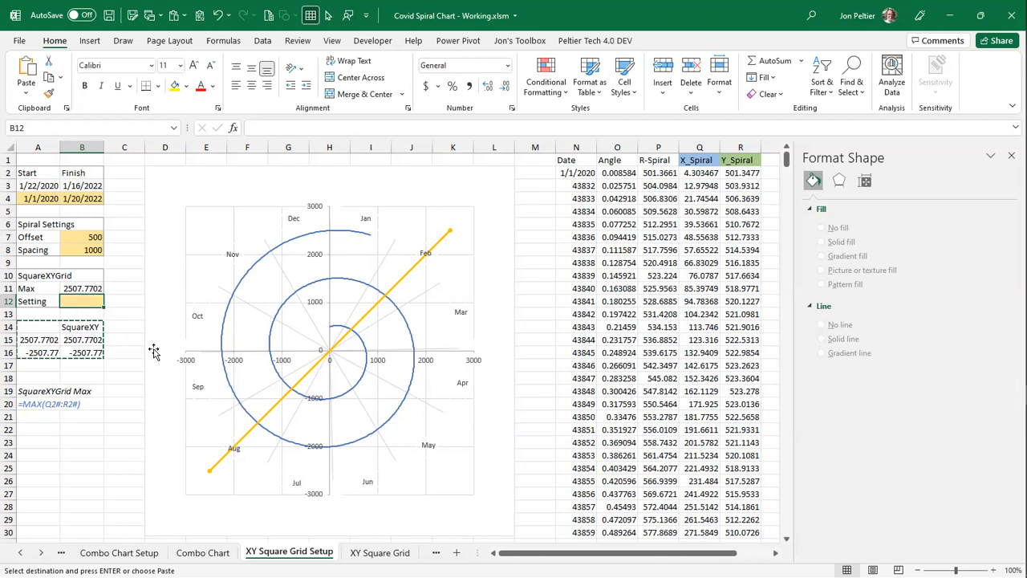
text(3000)
key(ctrl+Return)
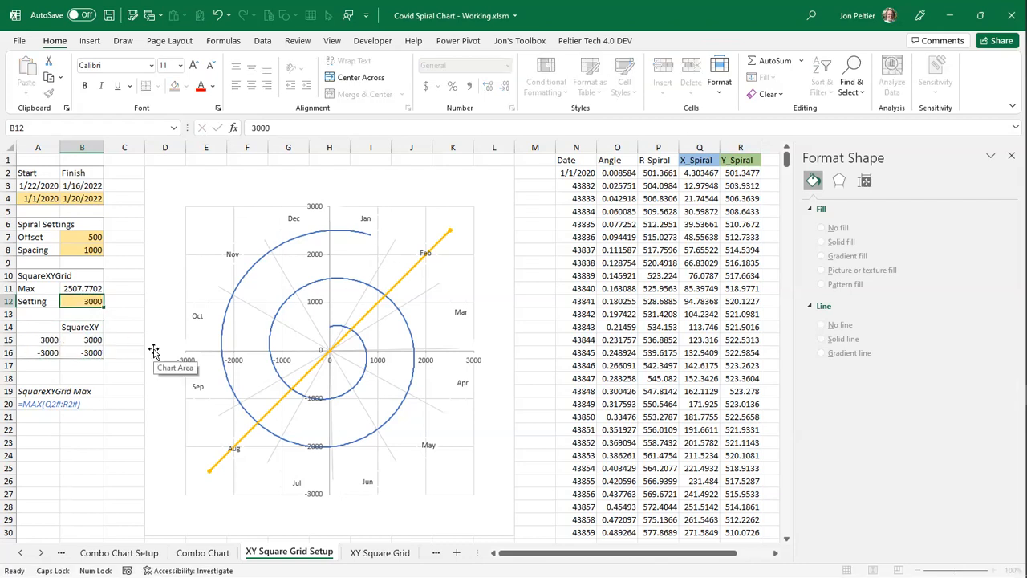
- Clear the SquareXYGrid Setting value in B12
click(68, 288)
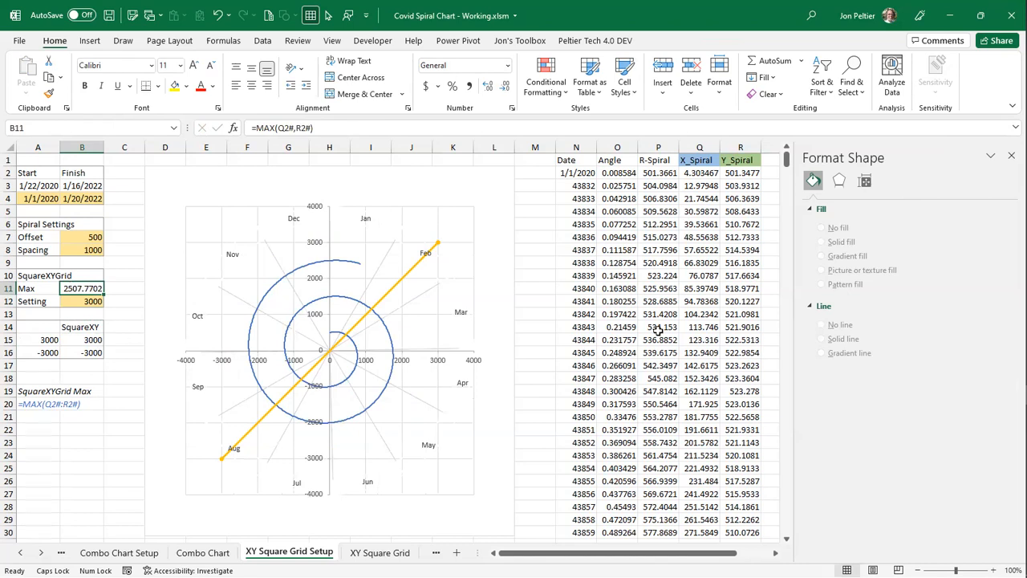
click(89, 305)
mouse_move(440, 295)
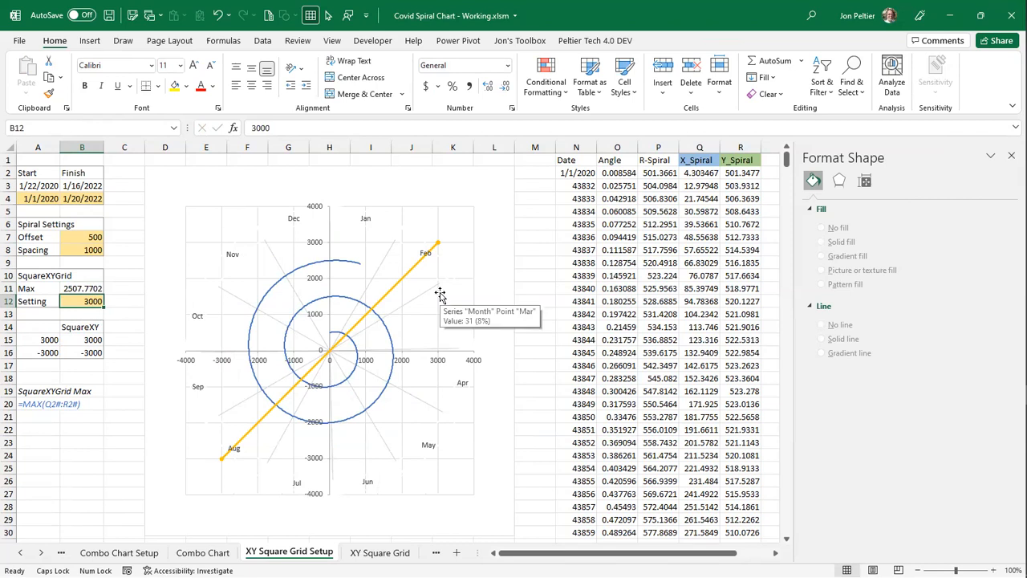
key(Delete)
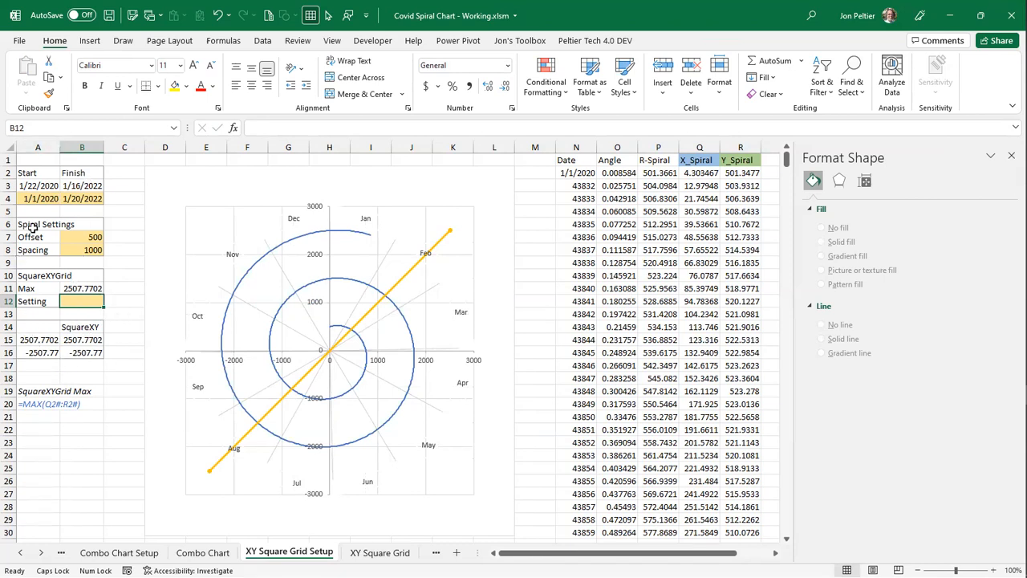
- Switch to the Cleanup Setup worksheet
drag(79, 329, 35, 350)
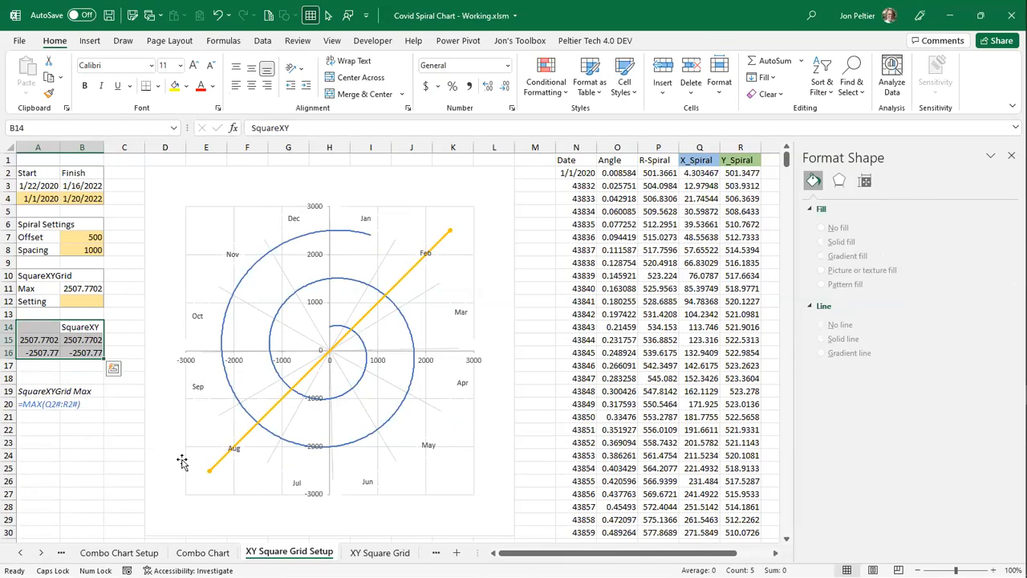
click(381, 553)
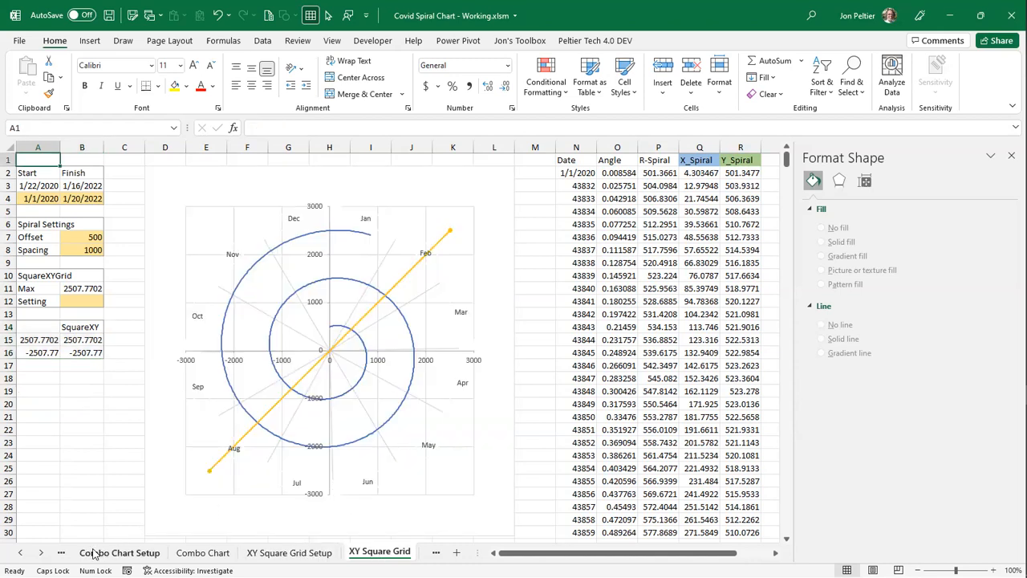
click(43, 553)
click(43, 553)
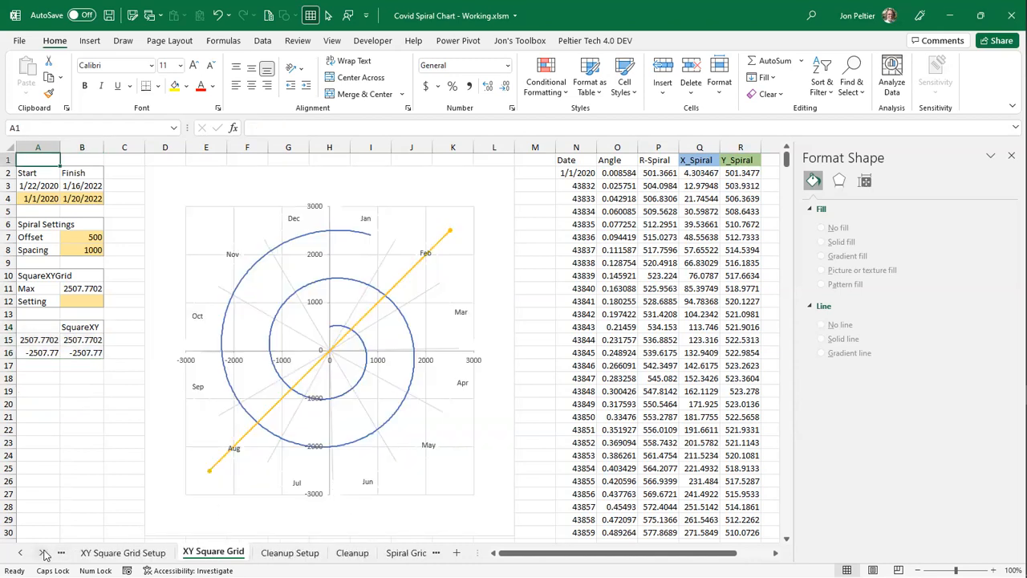
click(297, 554)
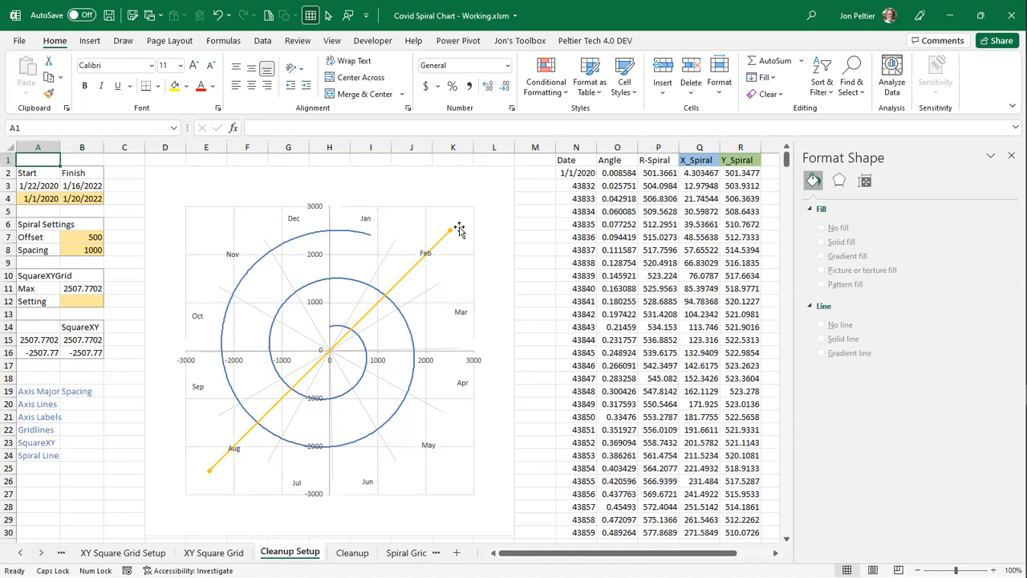
- Set the major unit of the spiral chart's horizontal axis to 10
mouse_move(452, 235)
click(478, 361)
click(967, 311)
text(1)
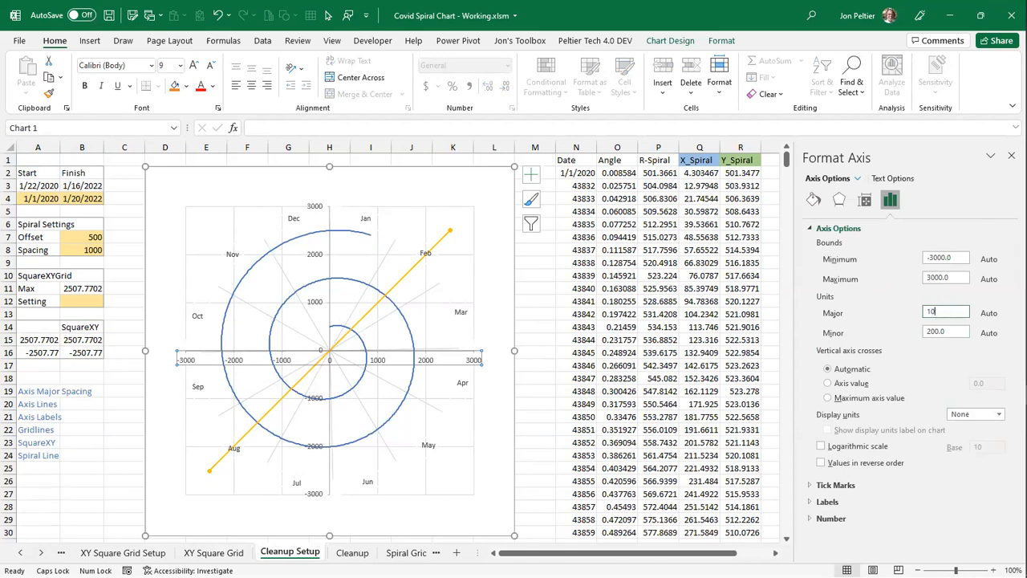
text(0)
key(Return)
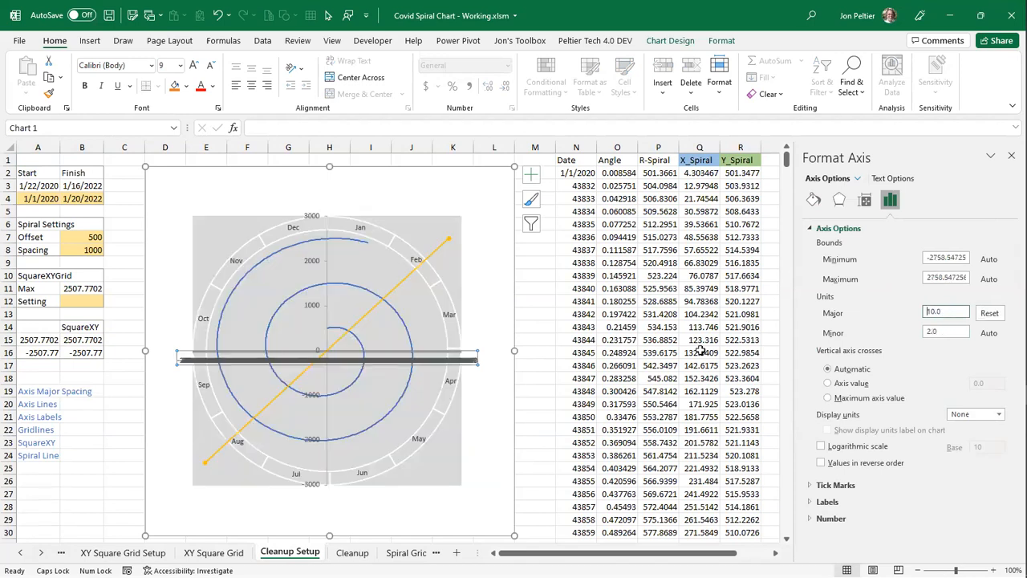
- Set the major unit of the spiral chart's vertical axis to 10
click(313, 315)
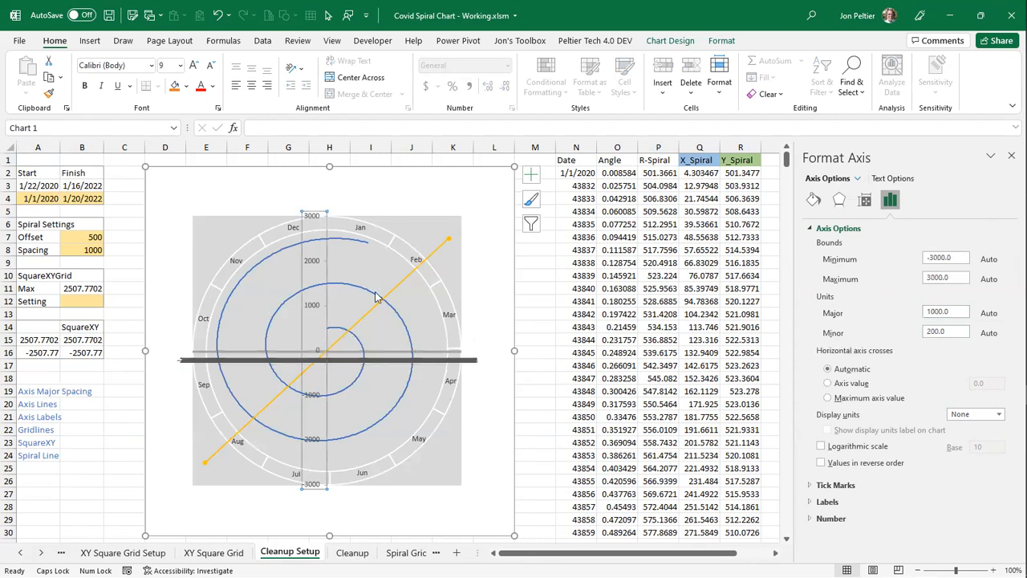
drag(963, 313, 808, 312)
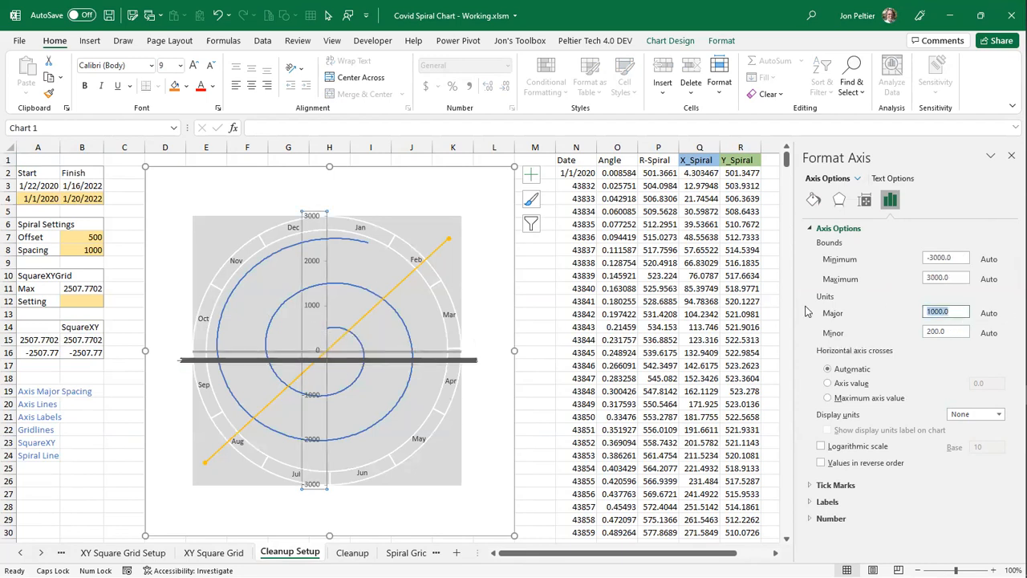
text(10)
key(Return)
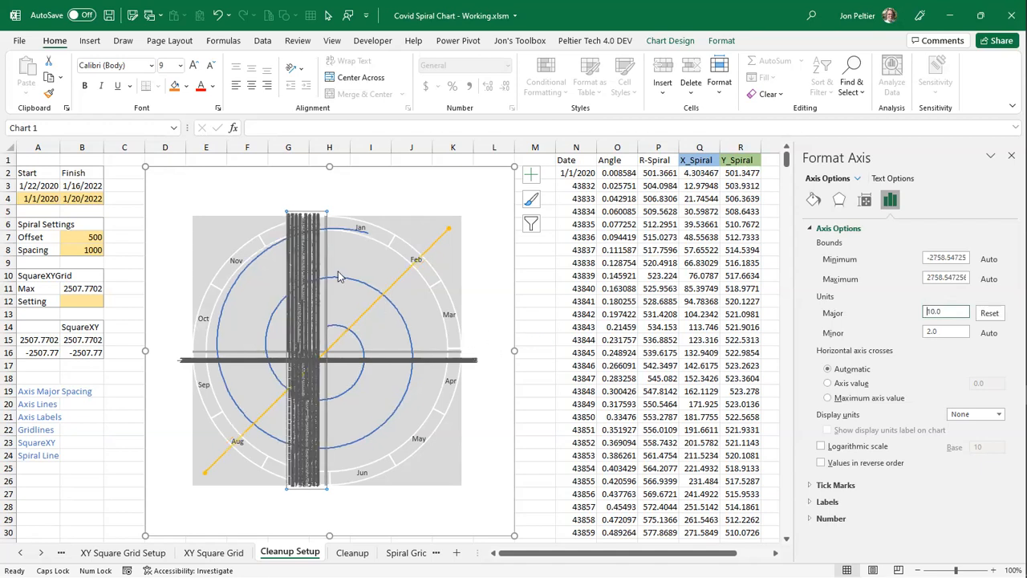
- Hide the vertical axis by setting its label position to None and its line to No line
click(811, 502)
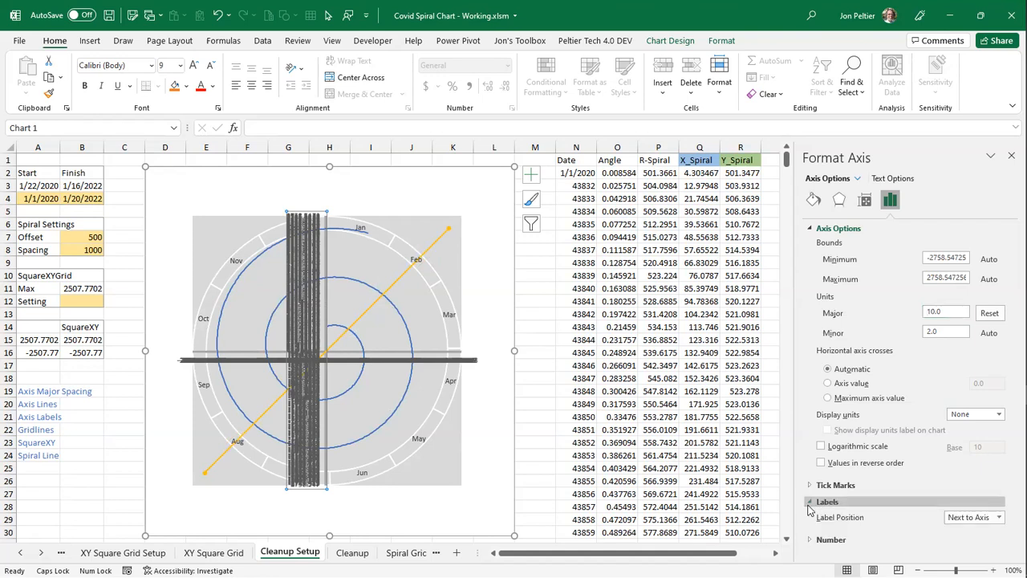
click(1000, 518)
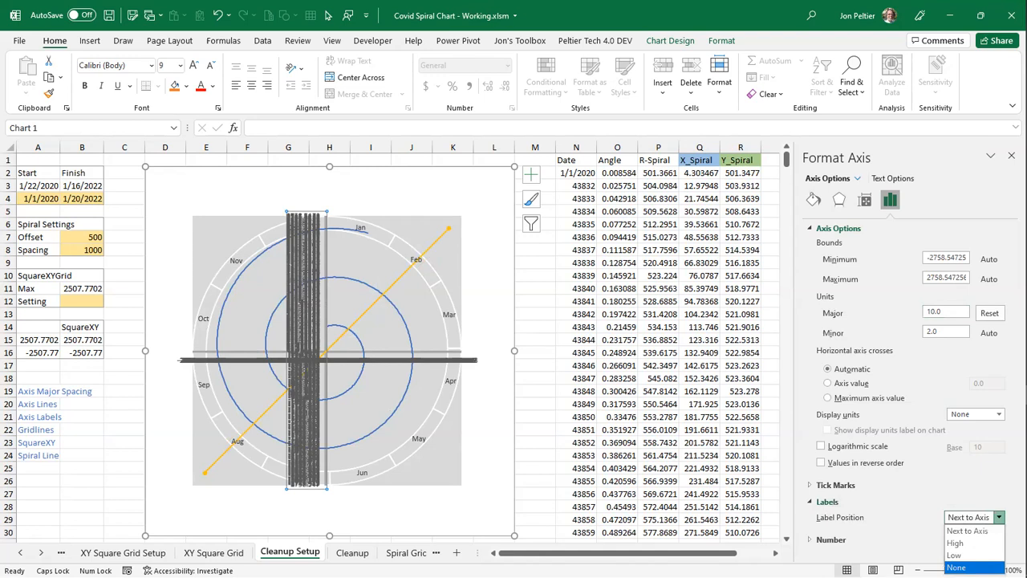
click(957, 568)
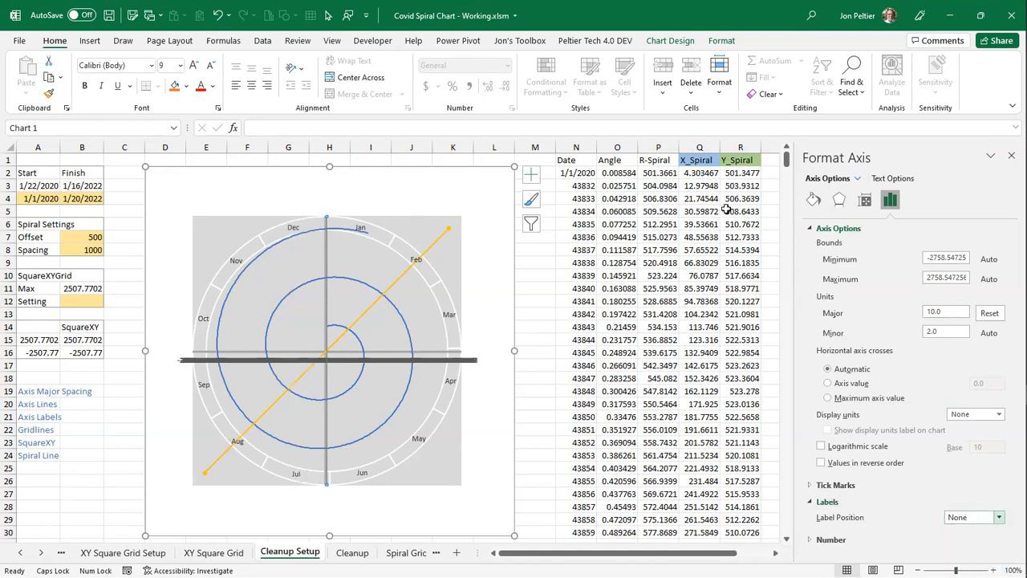
click(813, 200)
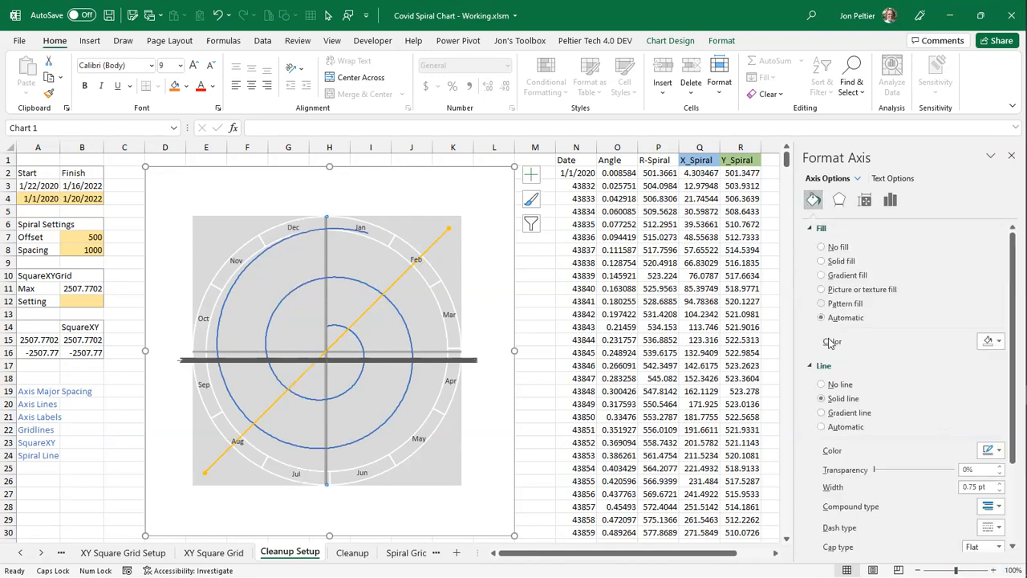
click(835, 386)
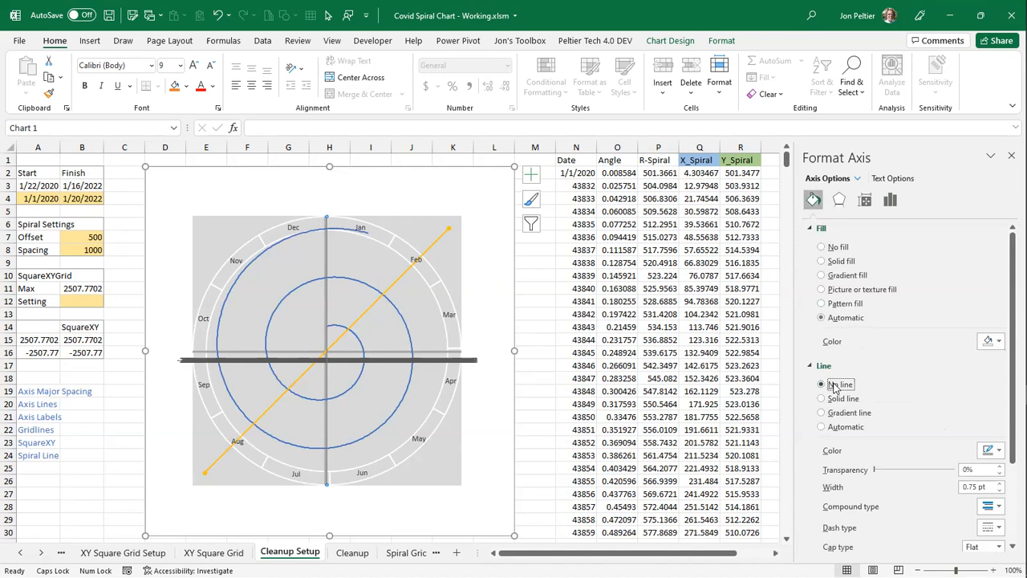
- Hide the horizontal axis by setting its line to No line and its label position to None
click(423, 363)
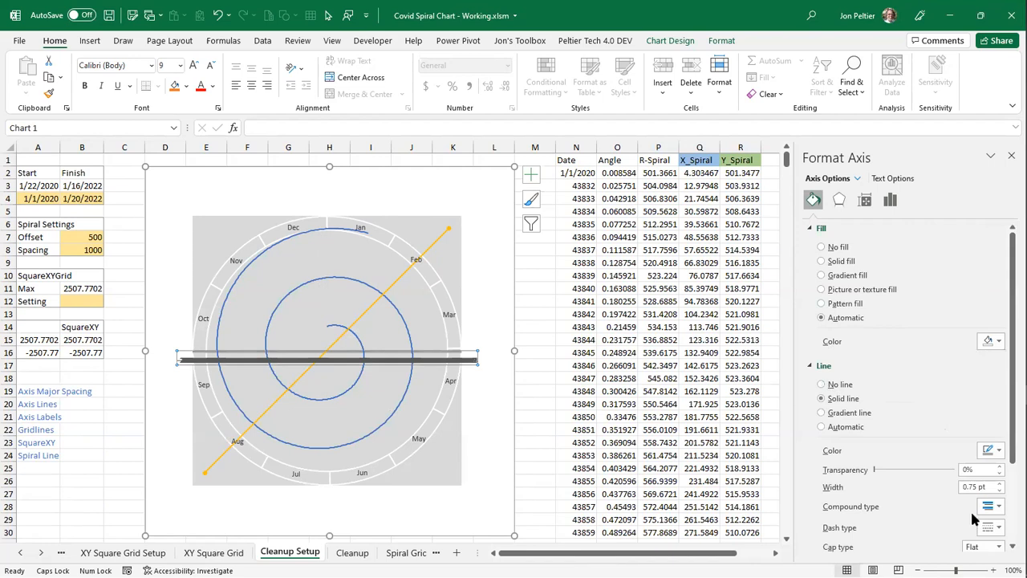
click(839, 386)
click(893, 201)
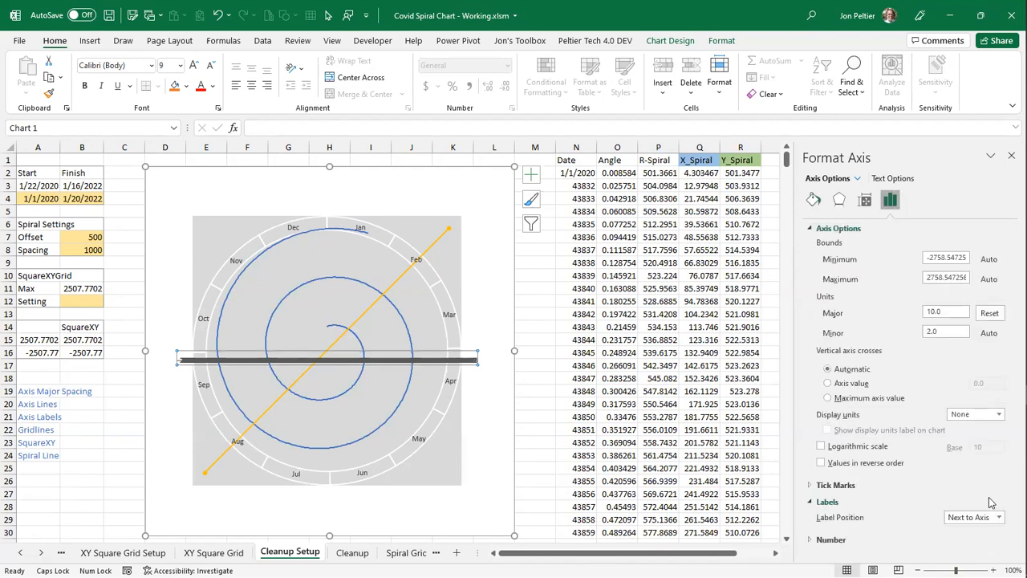
click(999, 520)
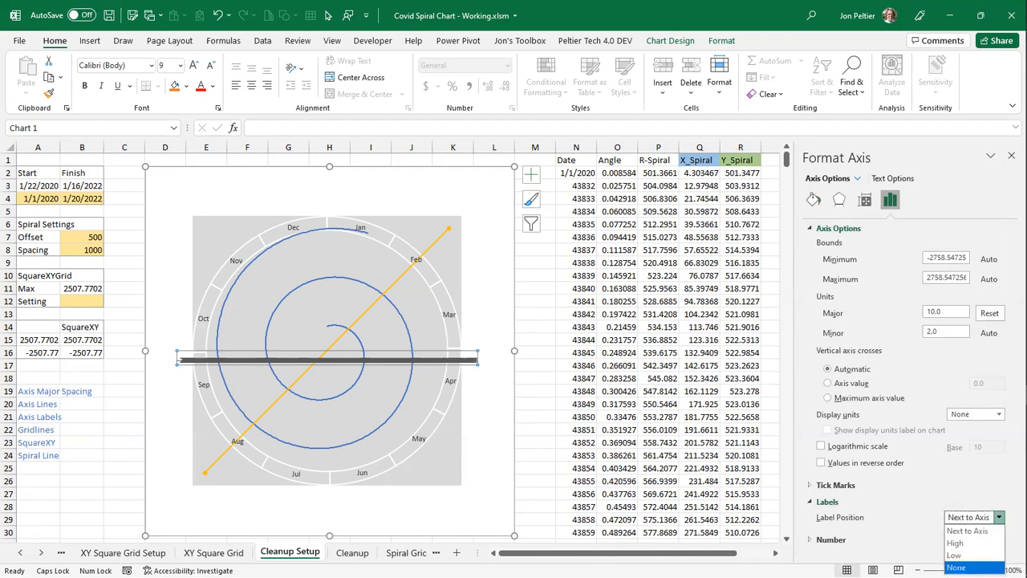
click(957, 568)
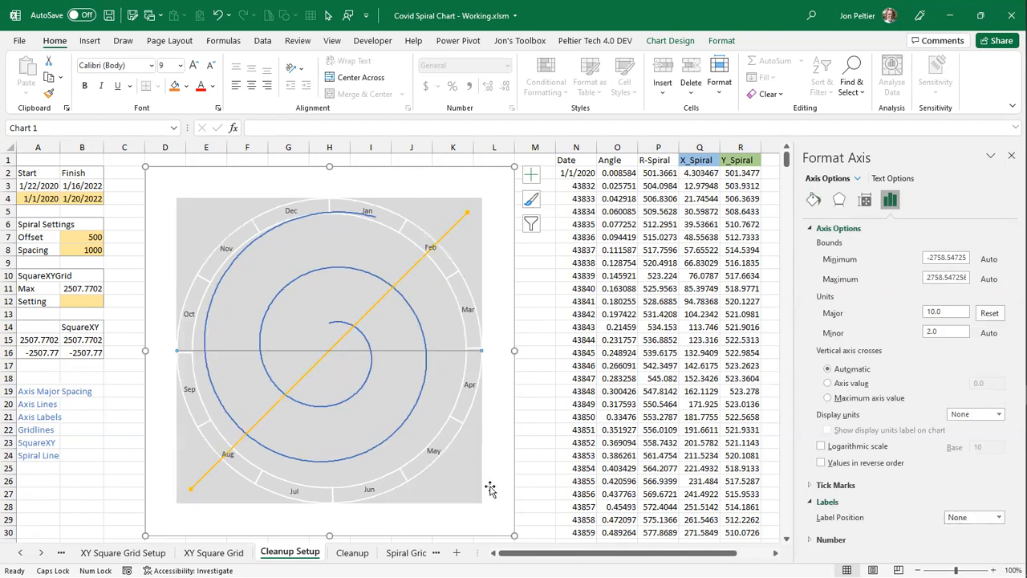
- Delete the horizontal and vertical major gridlines from the spiral chart
click(429, 308)
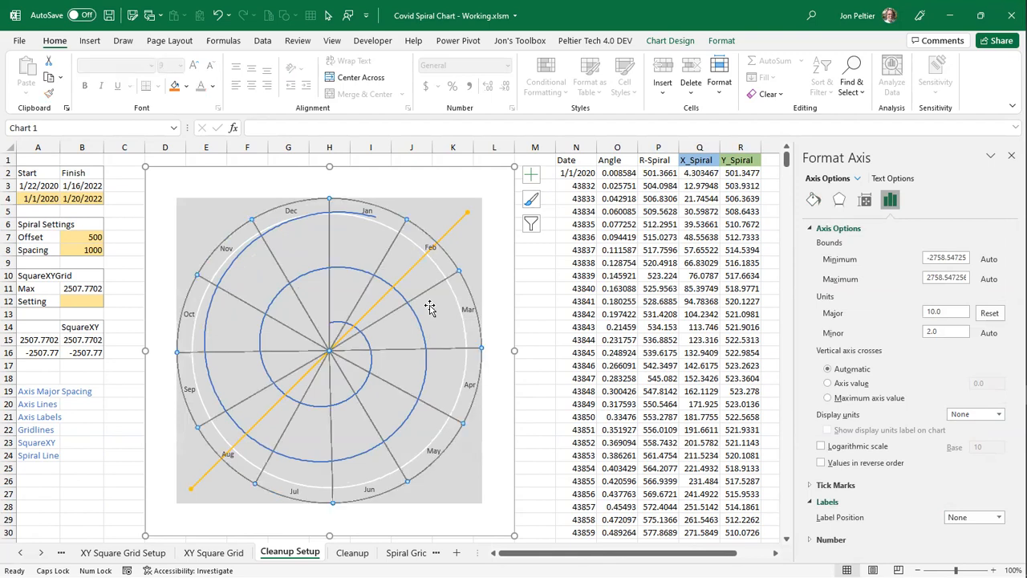
click(470, 252)
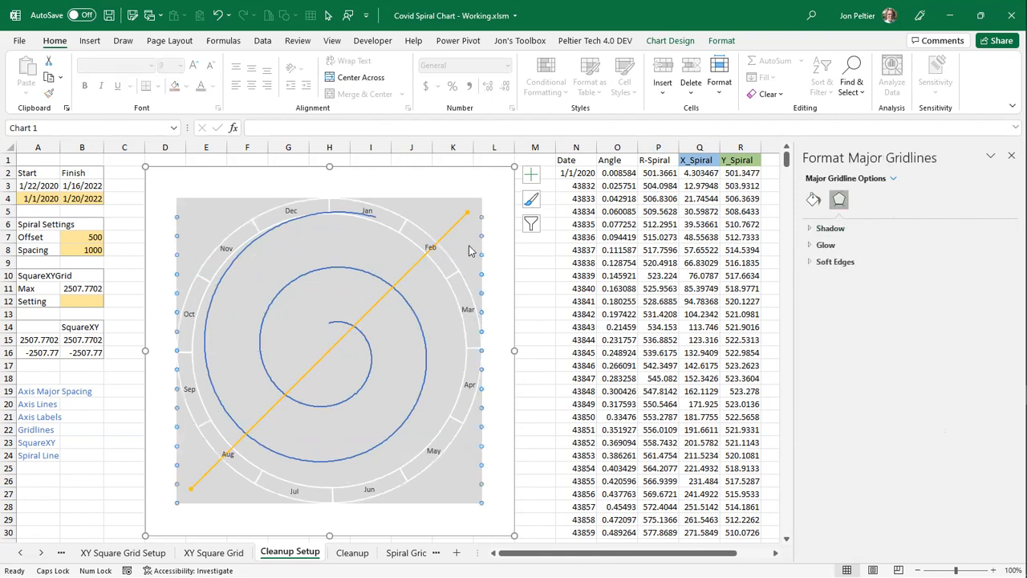
key(Delete)
click(470, 246)
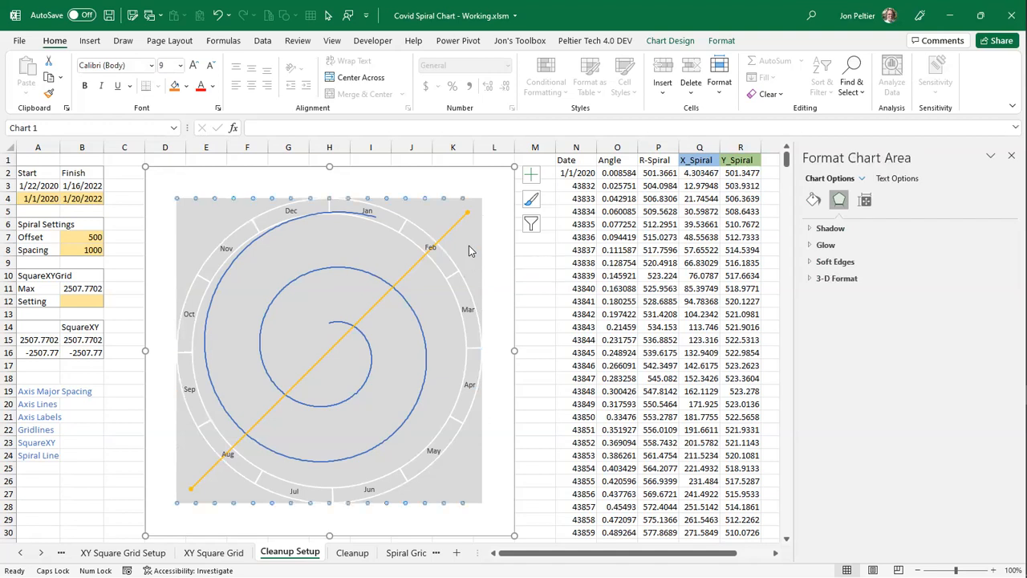
key(Delete)
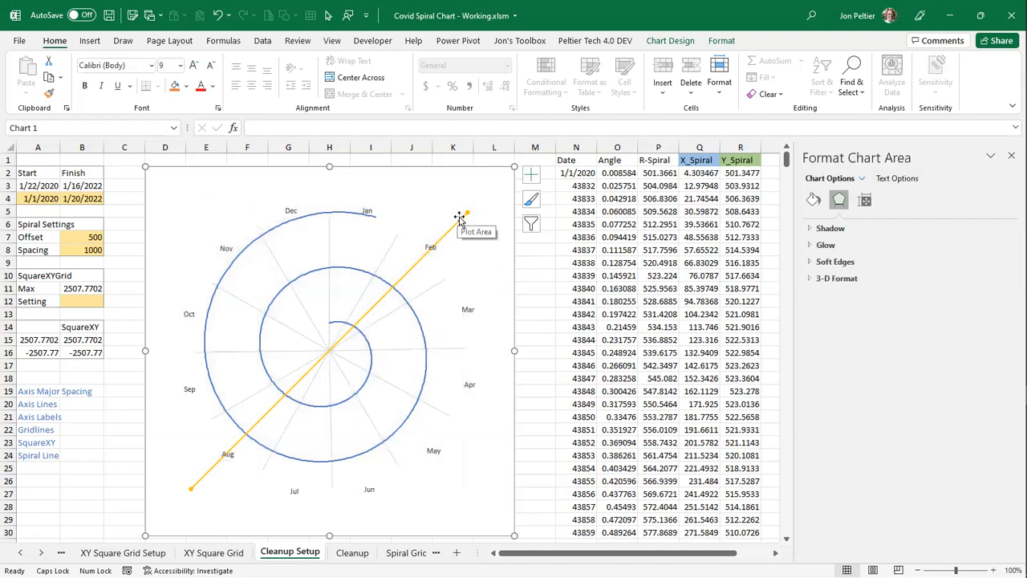
- Hide the diagonal SquareXY series by setting its line to No line and its markers to None
click(462, 217)
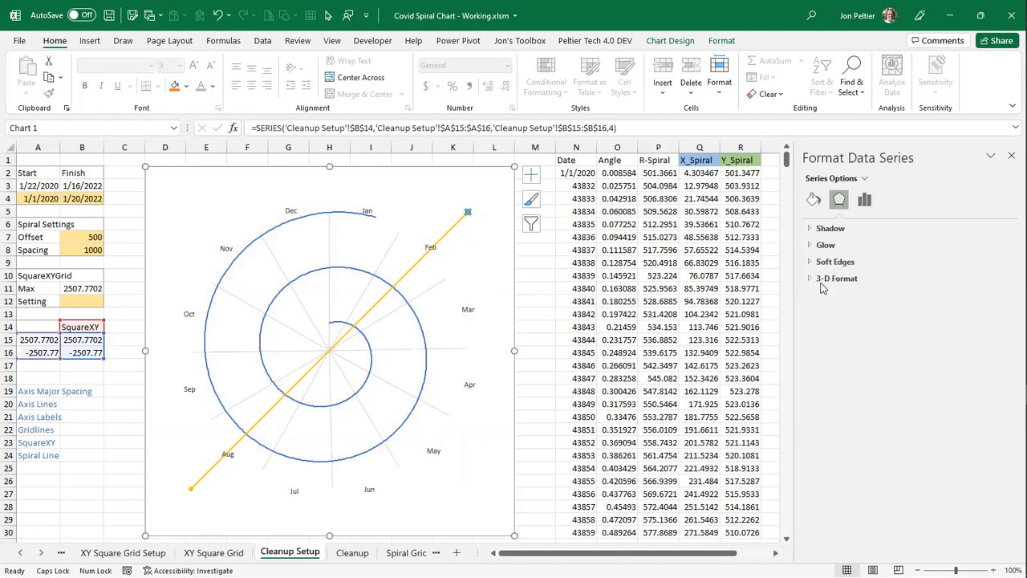
click(813, 200)
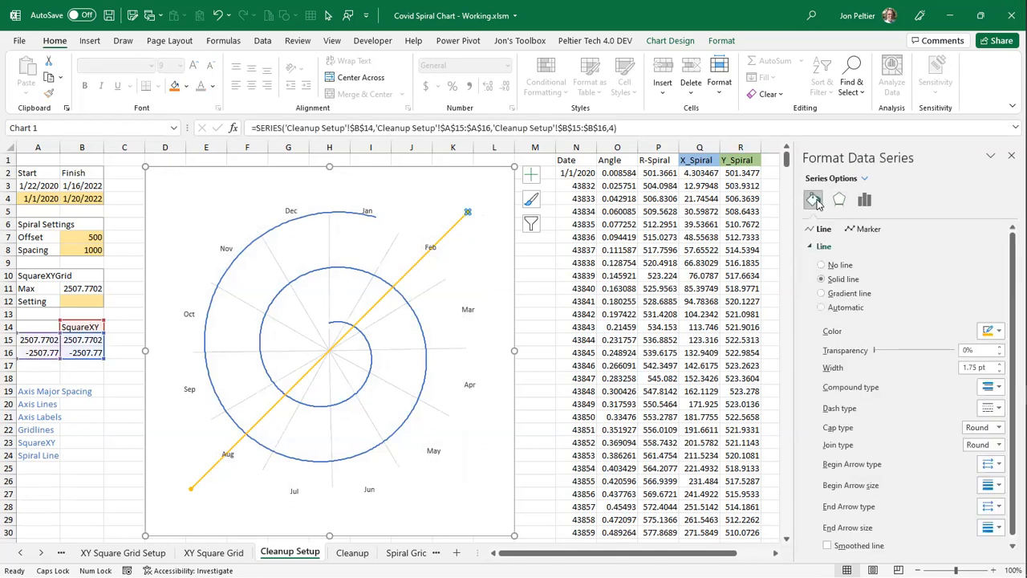
click(833, 266)
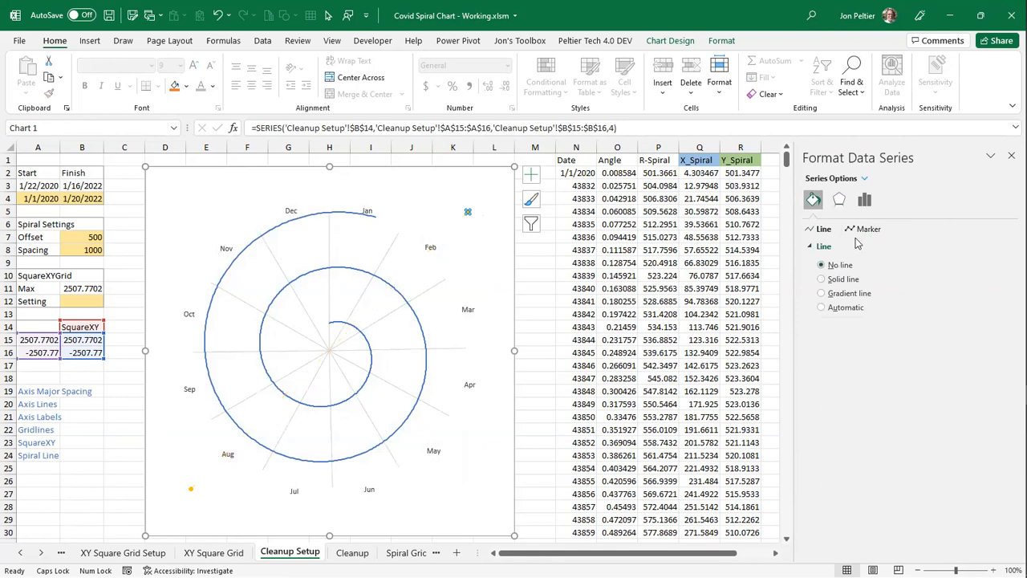
click(867, 229)
click(839, 246)
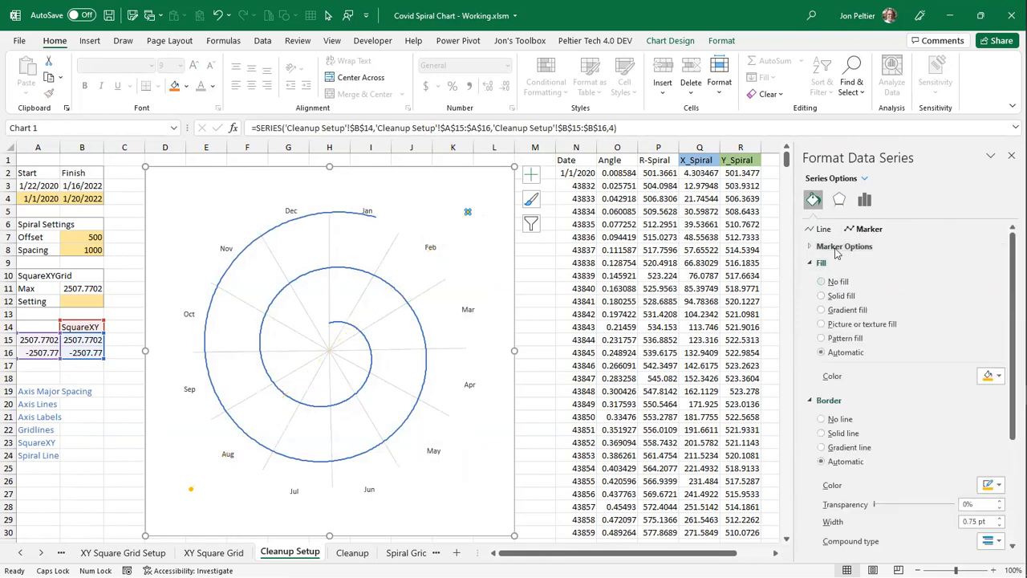
click(823, 278)
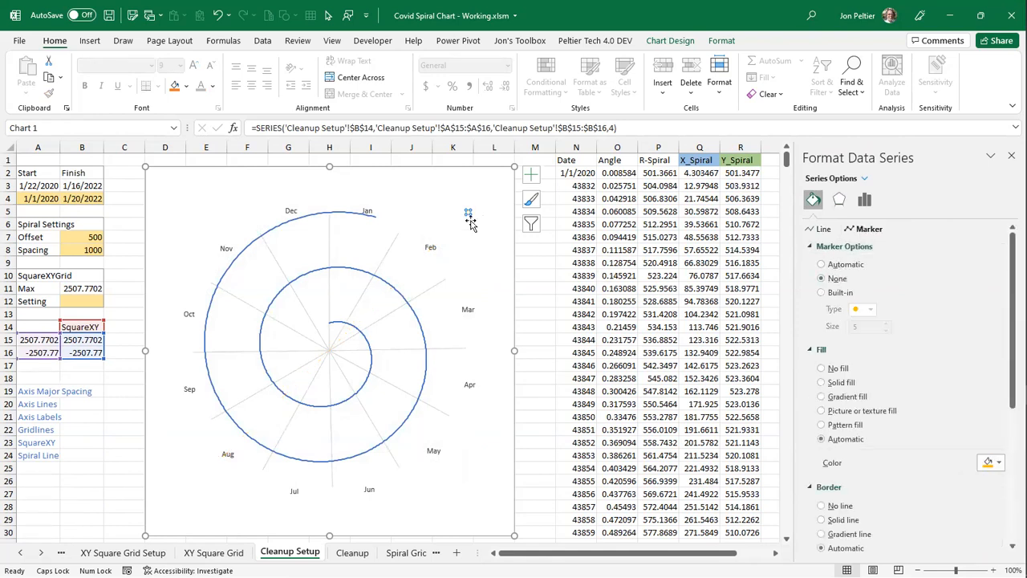
click(132, 477)
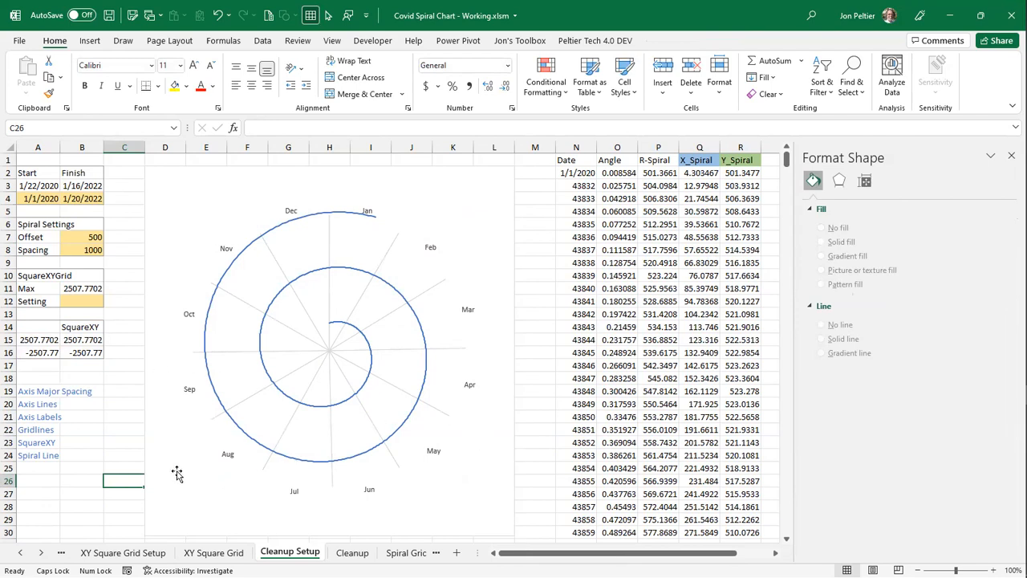
- Format the spiral series line in gray with a width of 0.75 pt
click(285, 399)
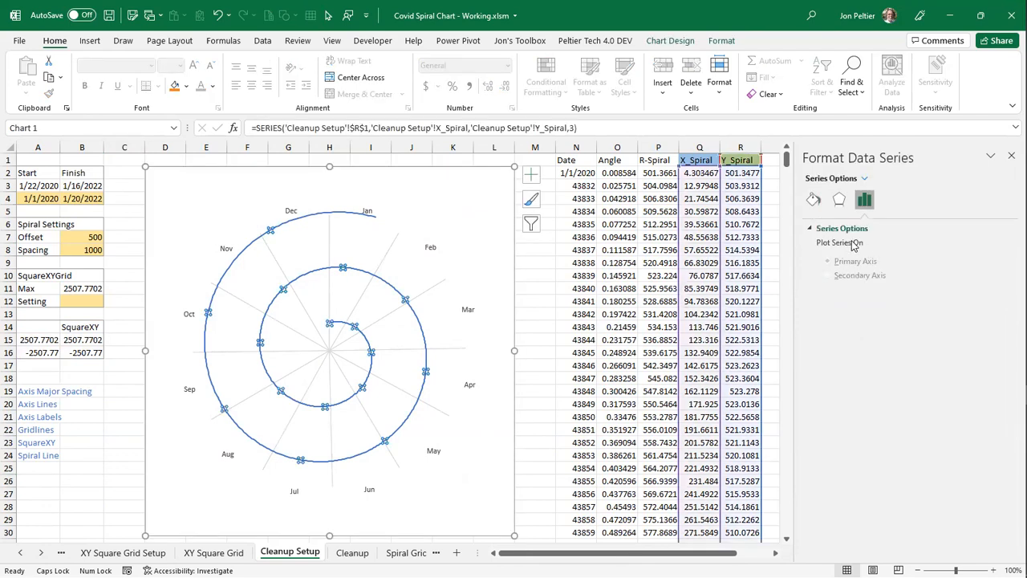
click(815, 201)
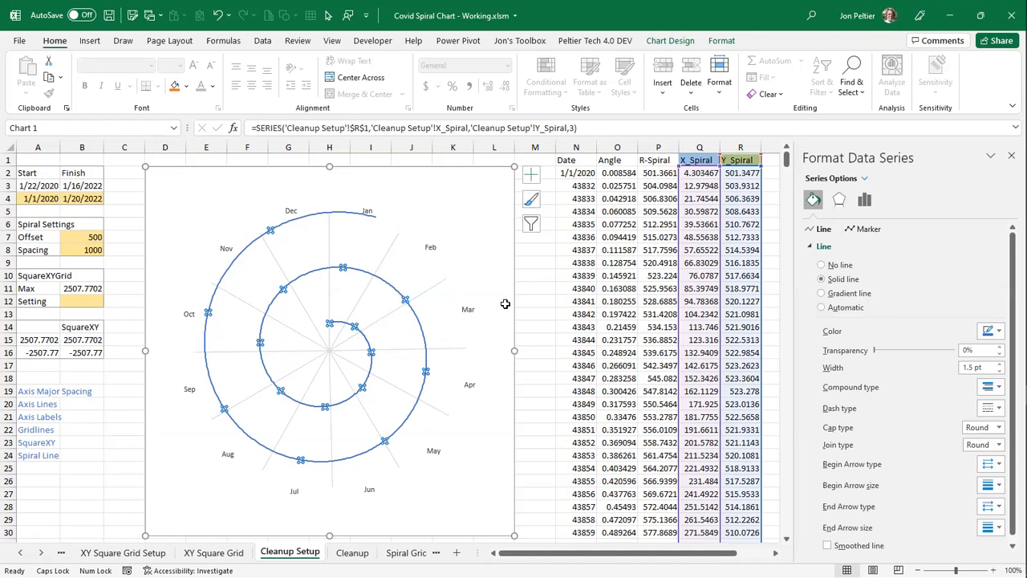
click(1000, 331)
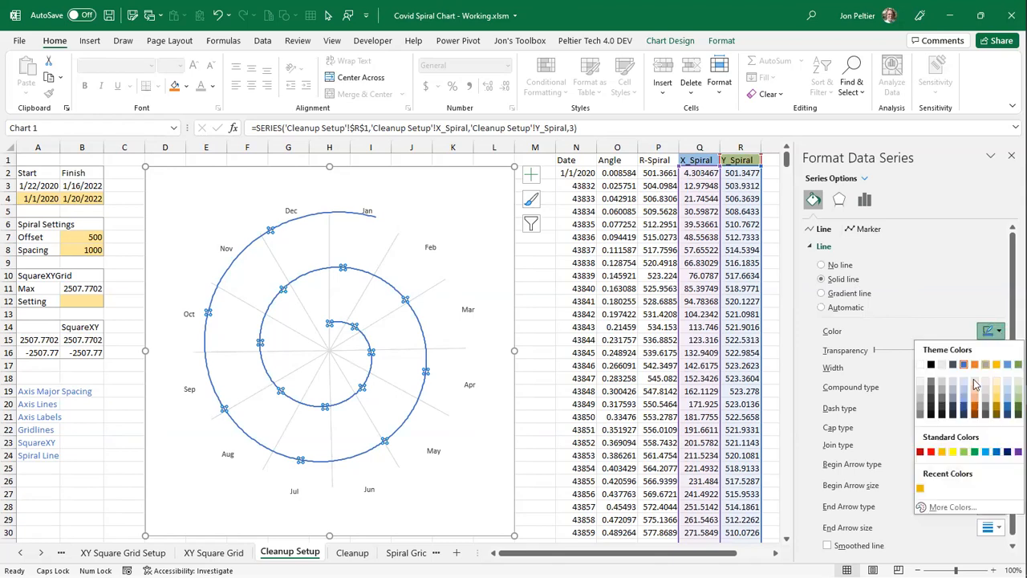
click(920, 411)
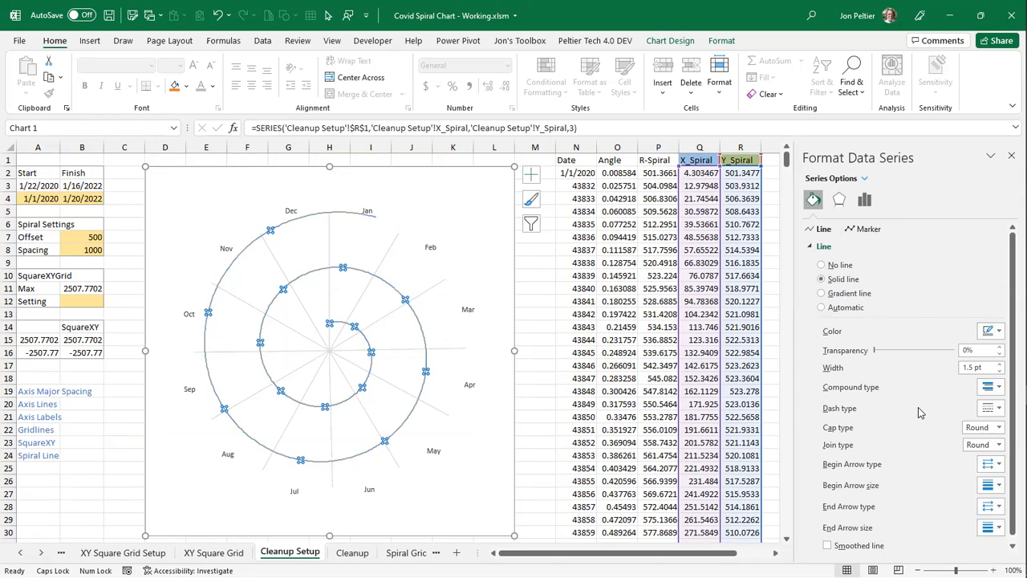
click(1000, 371)
click(1000, 371)
click(1000, 371)
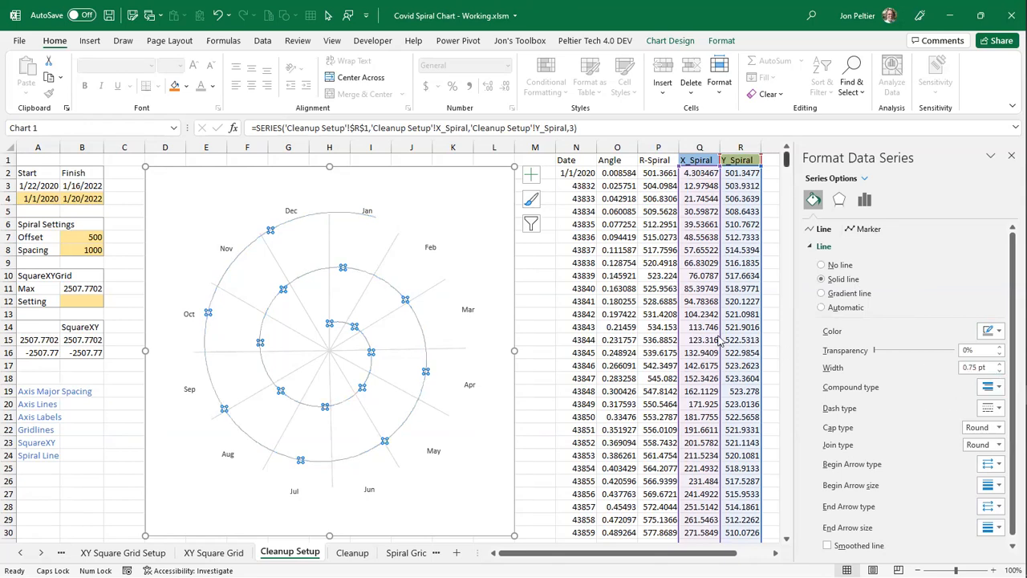
click(540, 309)
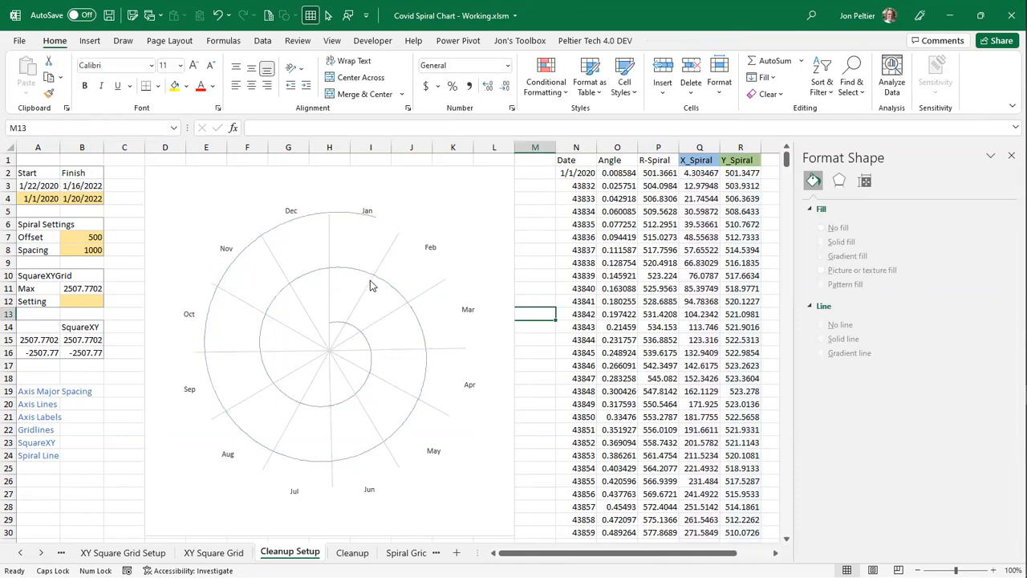
- Try 3000 as the SquareXYGrid Setting value in B12, and settle on 2800
click(67, 298)
text(3000)
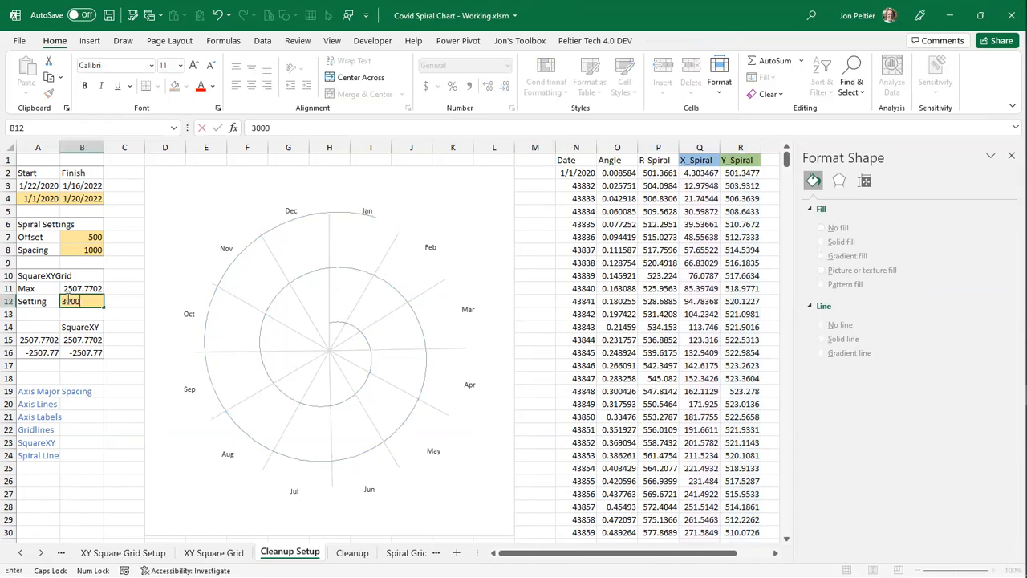
key(ctrl+Return)
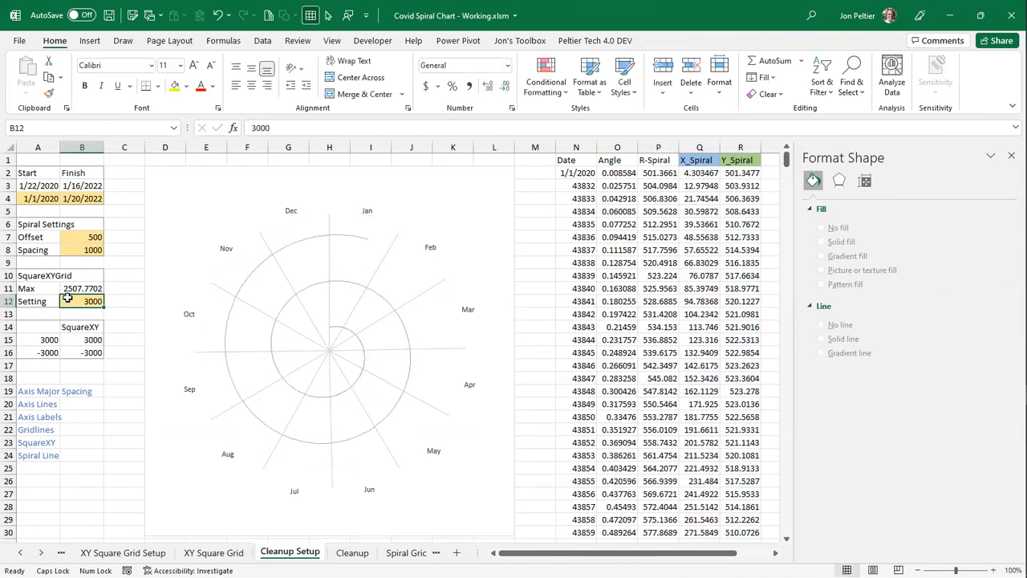
text(2800)
key(ctrl+Return)
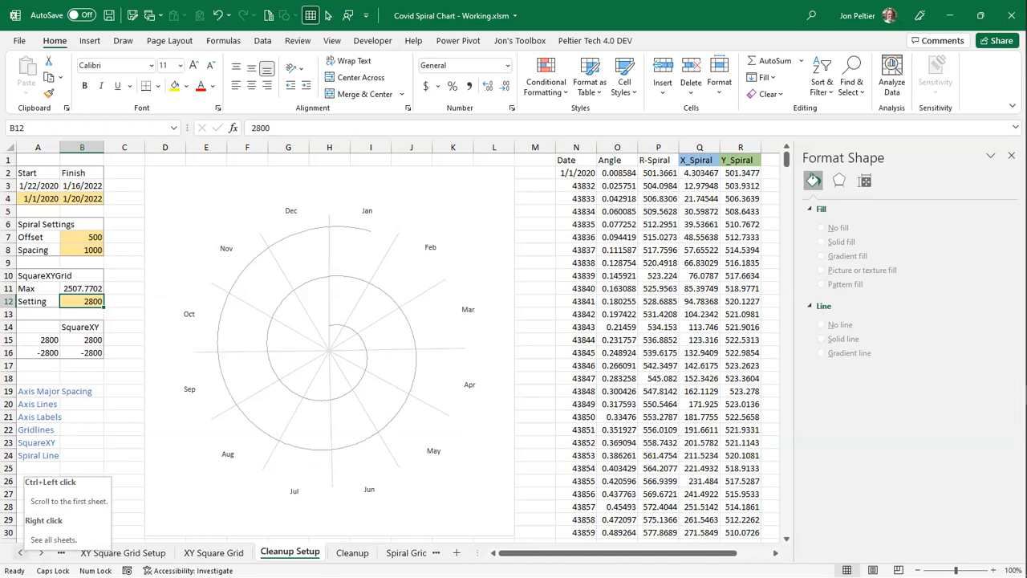
- Switch to the Original vs Excel sheet to compare the New York Times spiral with the Excel version
right_click(42, 549)
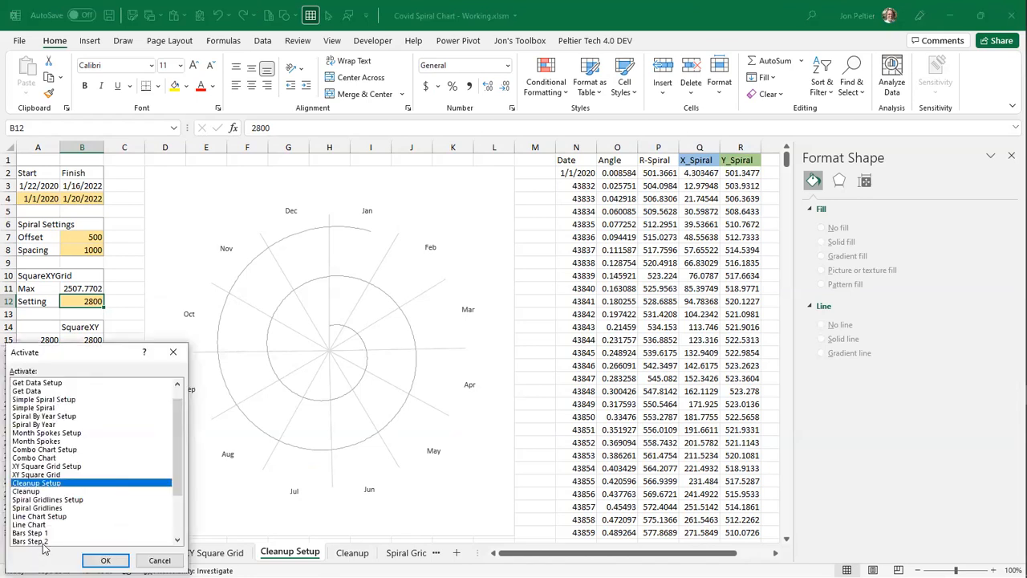
scroll(44, 505, up, 1)
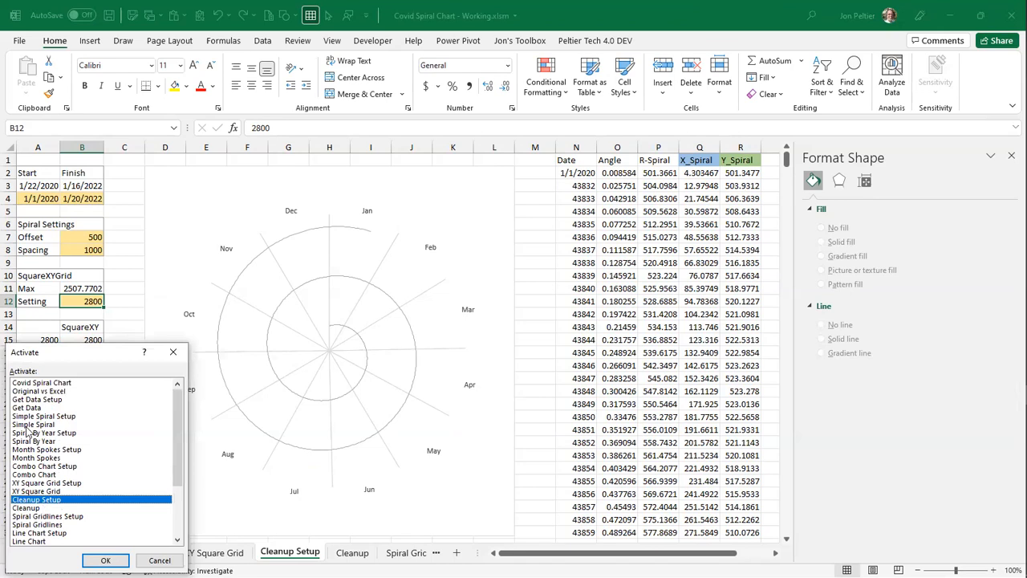
click(36, 391)
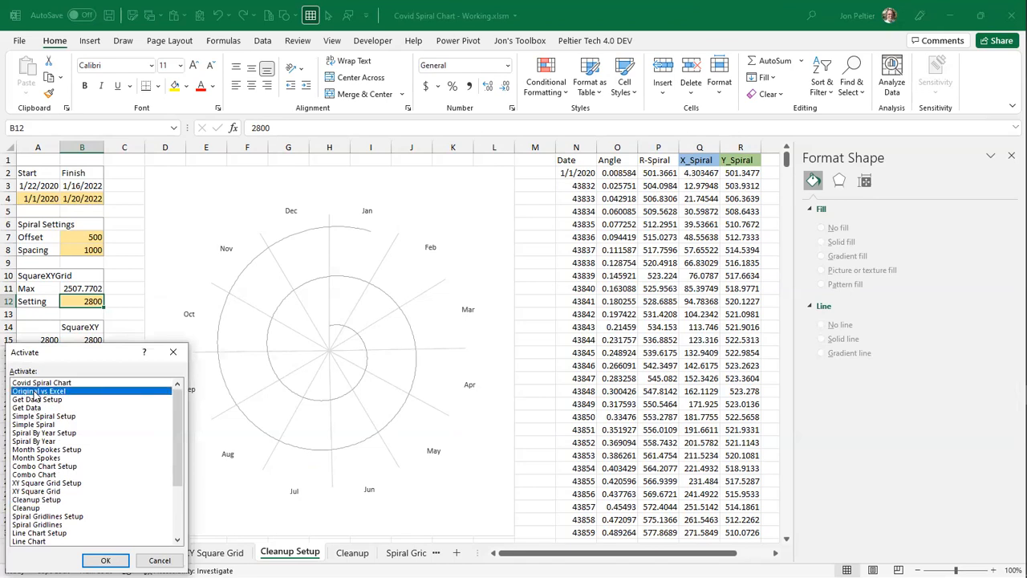
double_click(36, 391)
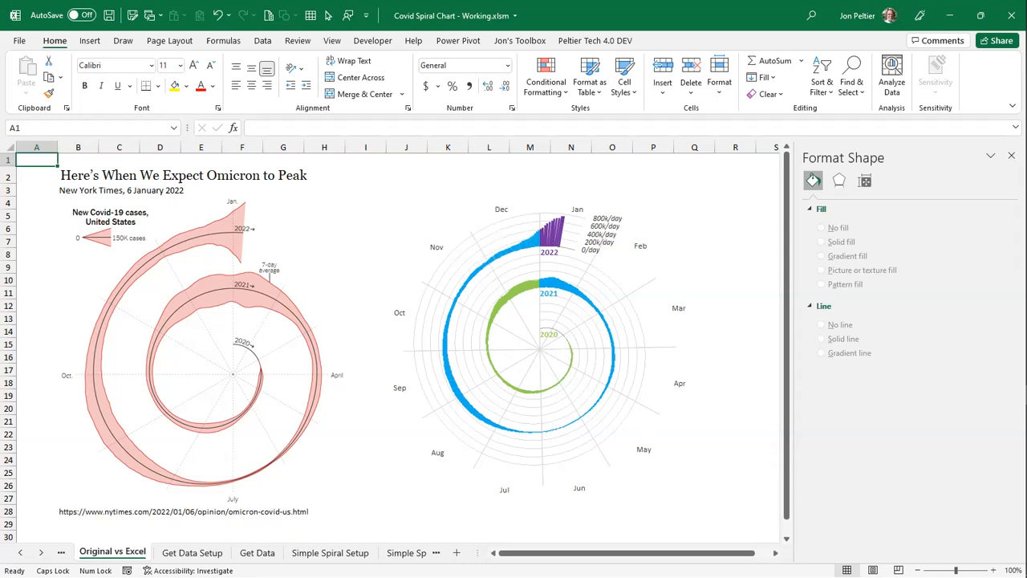
- Switch to the Spiral Gridlines Setup sheet and review the R+1 to R+4 columns and the month table in AF1:AG13
right_click(42, 558)
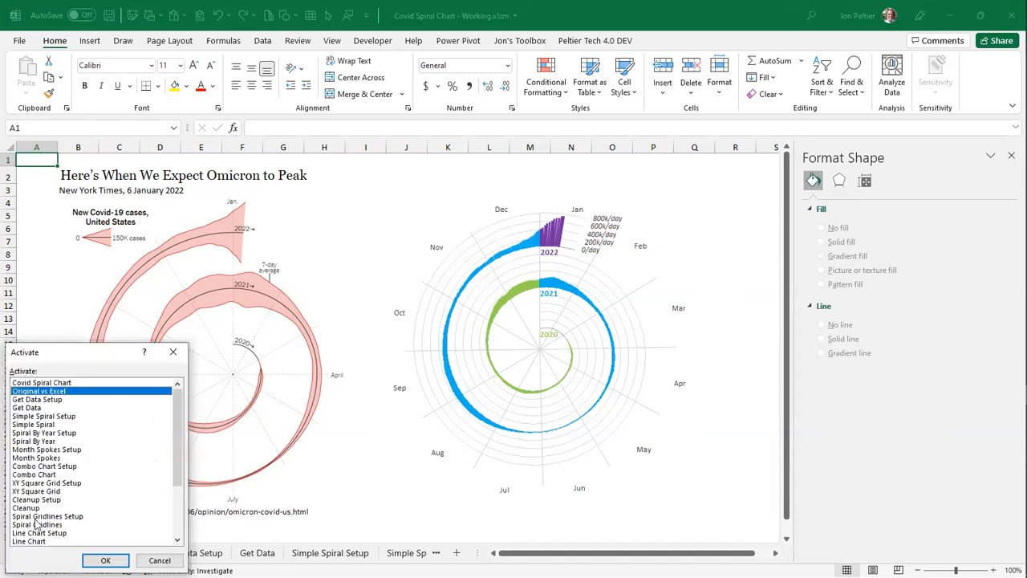
click(34, 518)
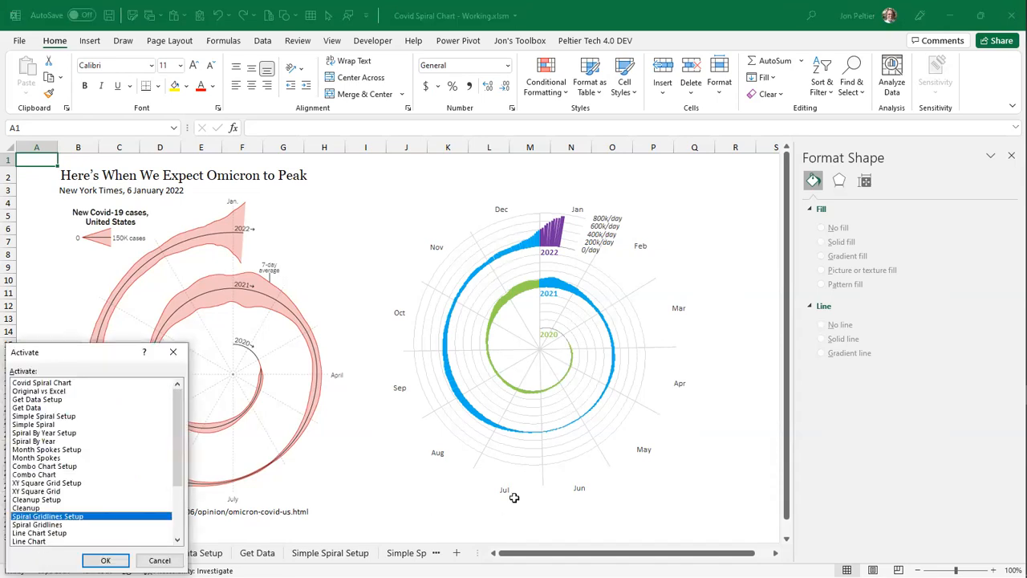
key(Return)
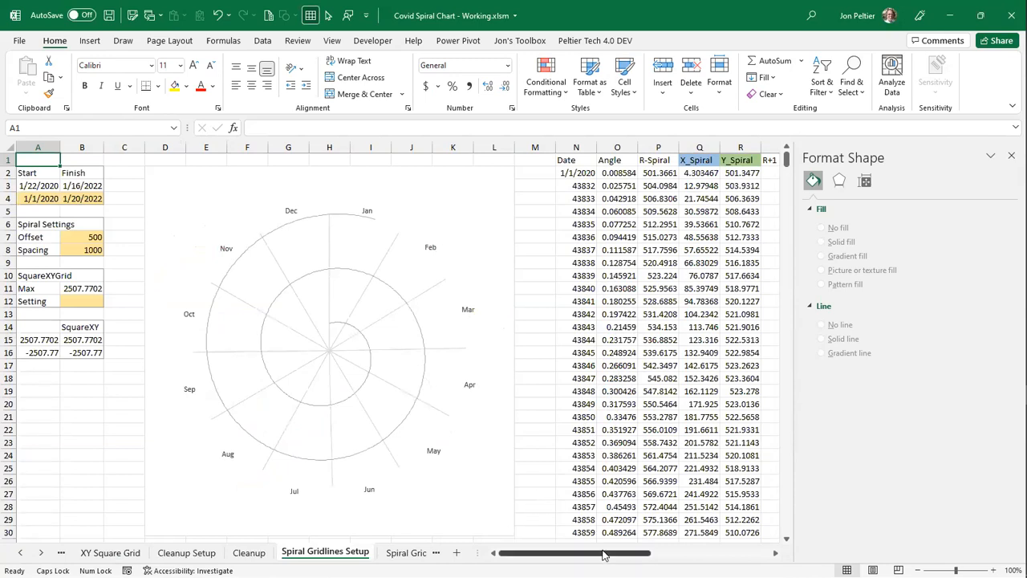
drag(604, 554, 725, 554)
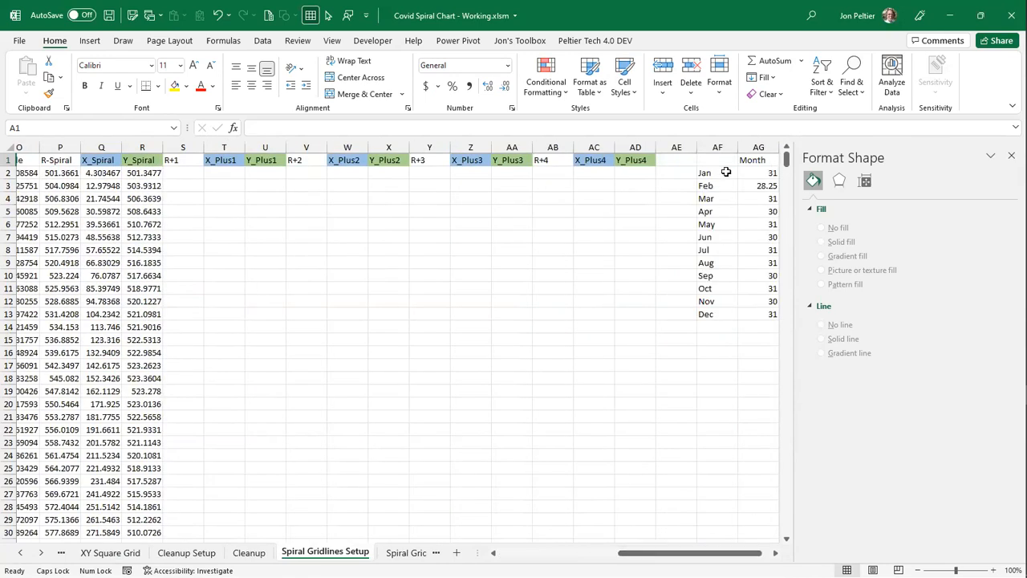
drag(724, 163, 777, 314)
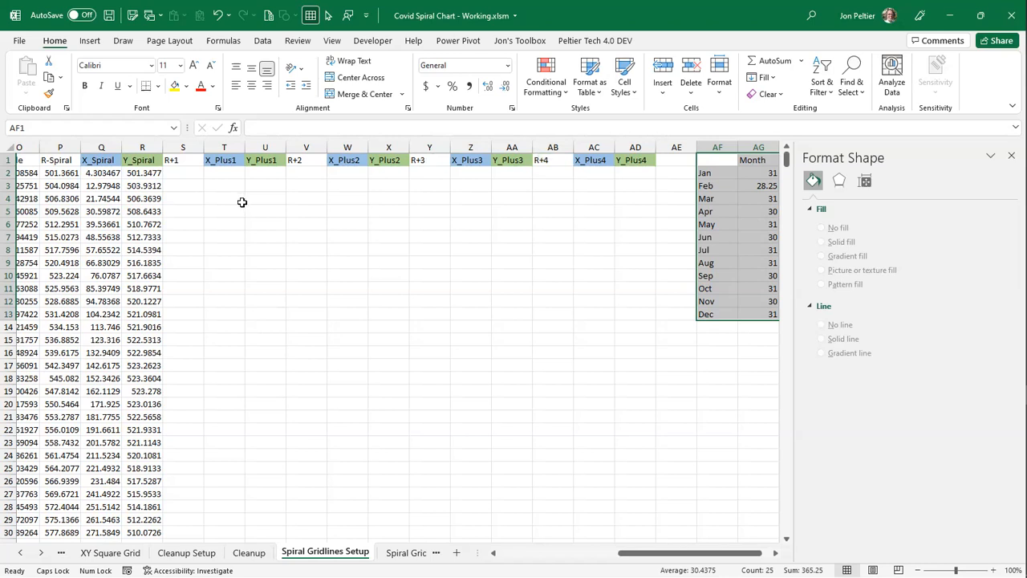
click(492, 553)
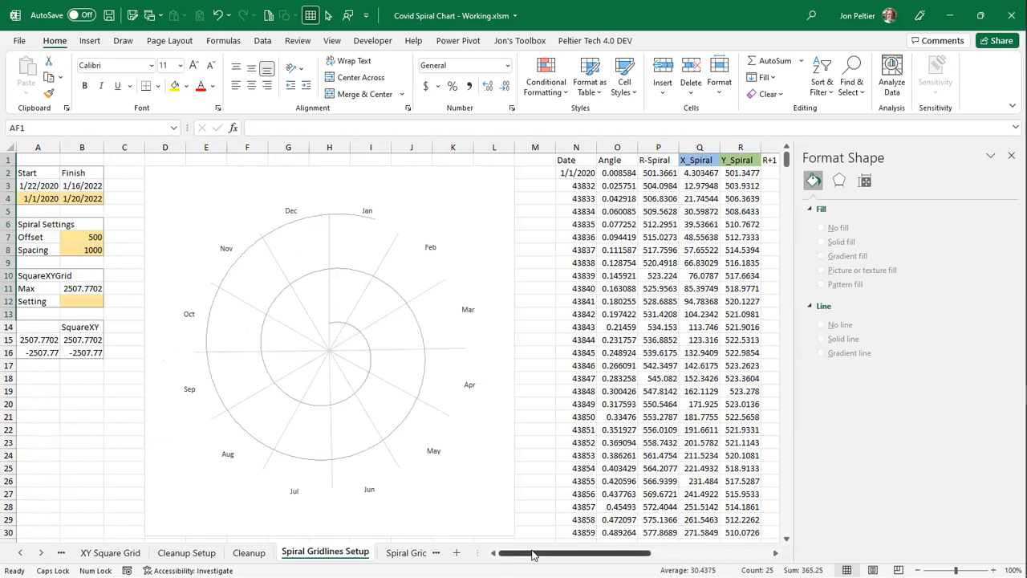
- Enter the formula =P2#+B8/5 in S2 for the R+1 column
drag(534, 554, 602, 554)
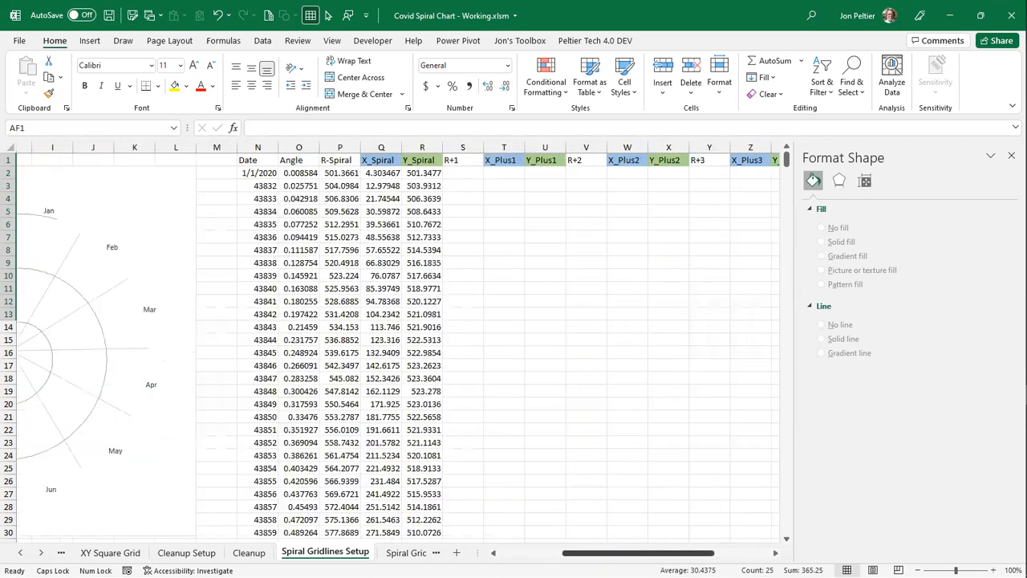
click(456, 174)
text(=)
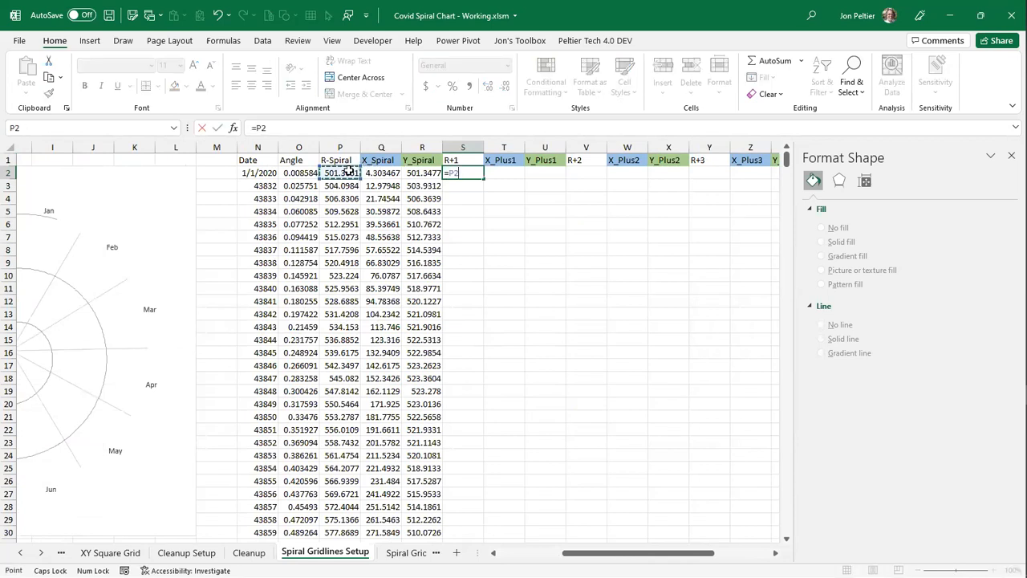
text(#+)
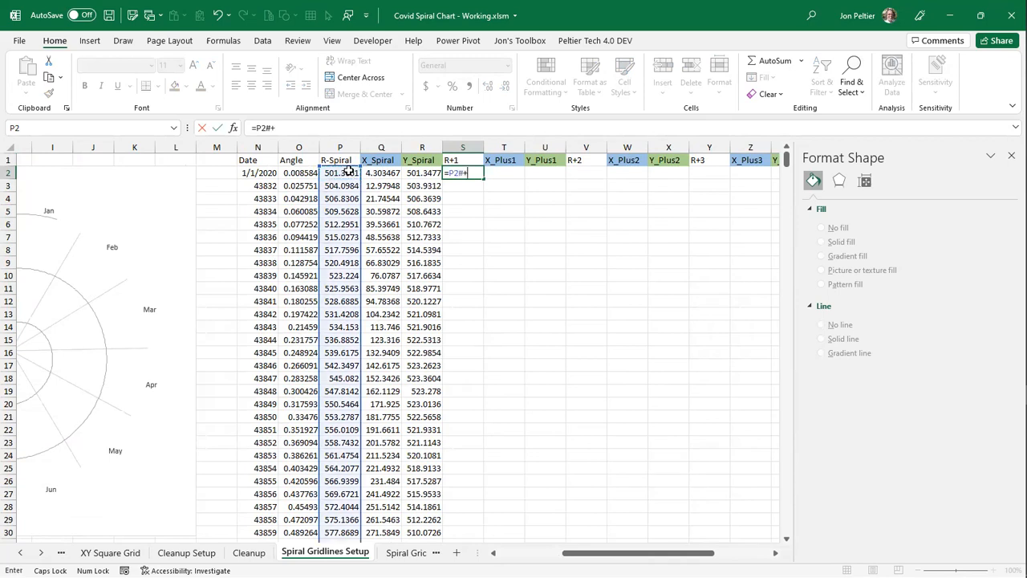
click(523, 554)
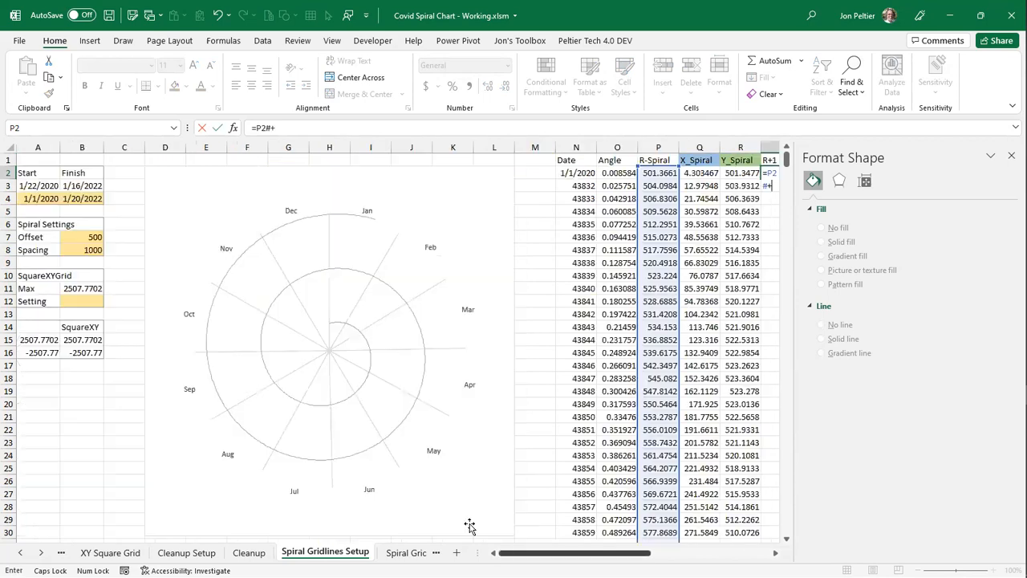
click(74, 251)
text(/5)
key(ctrl+Return)
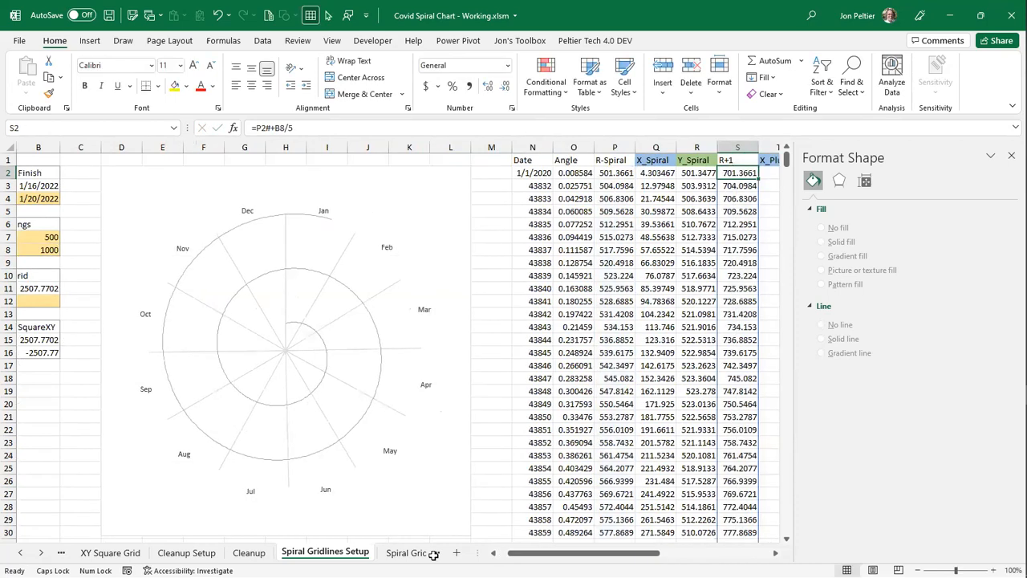
- Make the B8 reference absolute in the S2 formula, giving =P2#+$B$8/5, and close the Format Shape pane
click(776, 553)
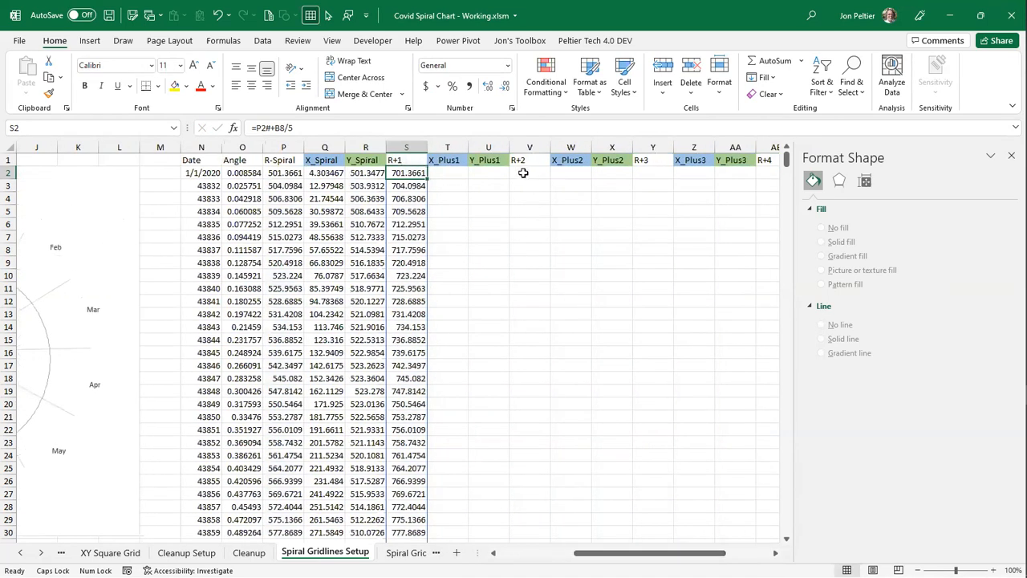
click(278, 128)
key(F4)
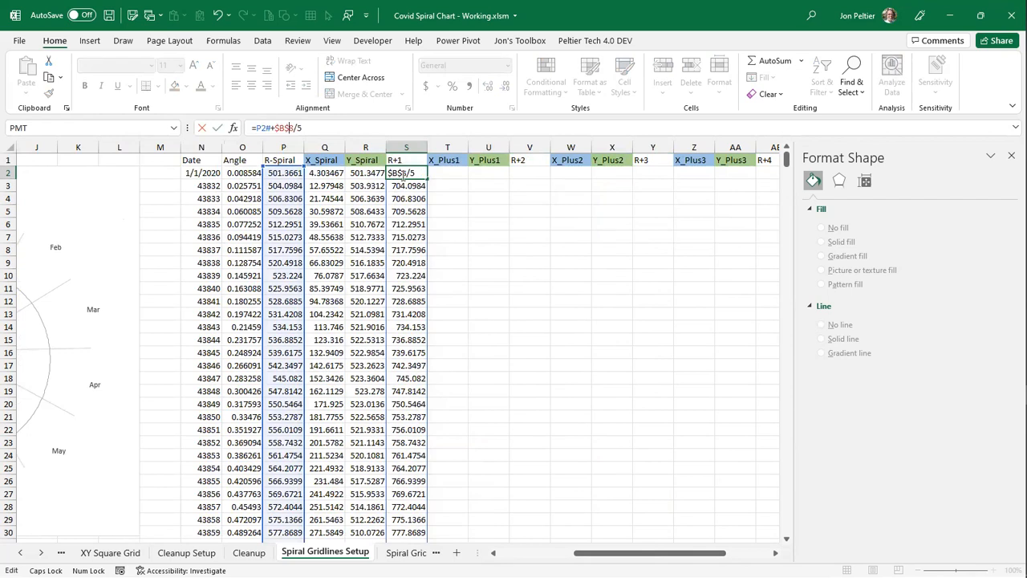
click(1011, 156)
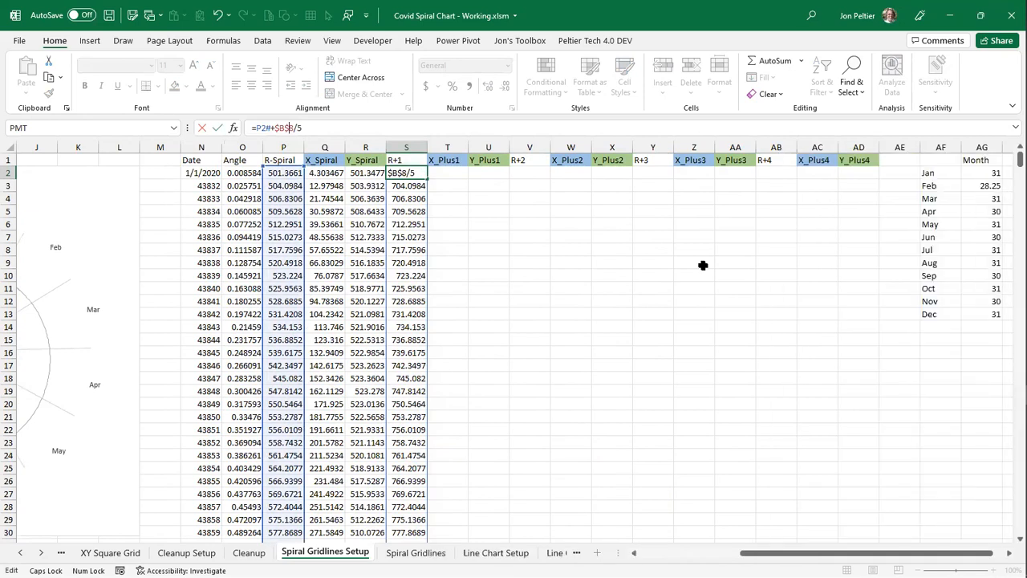
- Fill V2, Y2 and AB2 with the R+ formula, each adding $B$8/5 to the preceding R column's spill range, with =Y2#+$B$8/5 in AB2
click(531, 168)
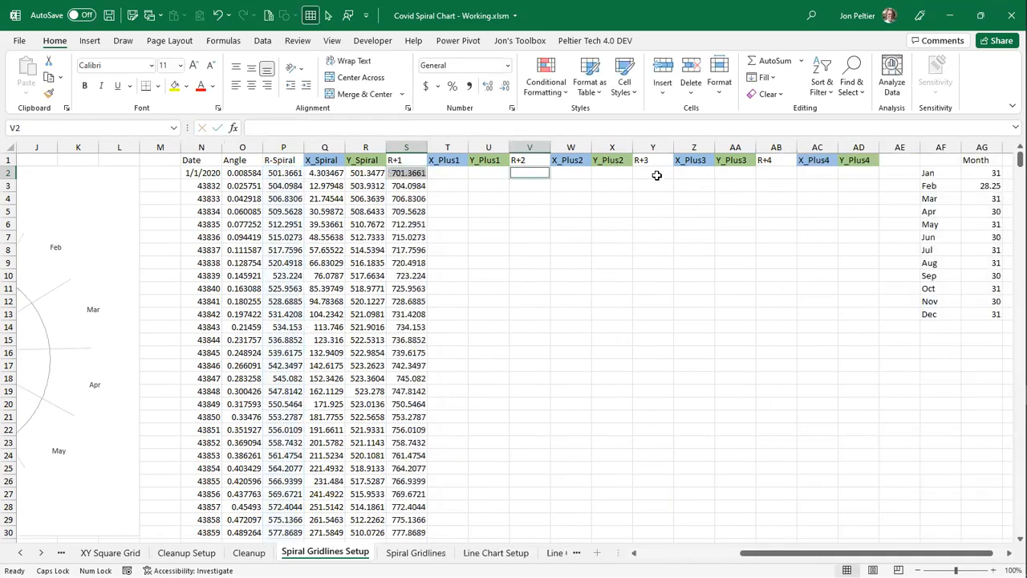
ctrl+click(654, 172)
ctrl+click(765, 172)
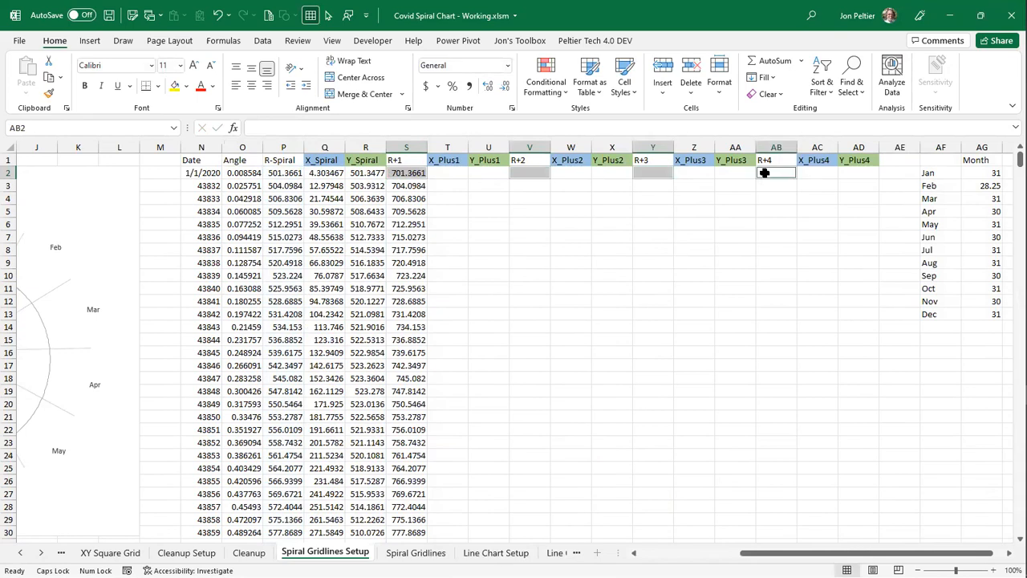
text(=Y2#+$B$8/5)
key(ctrl+Return)
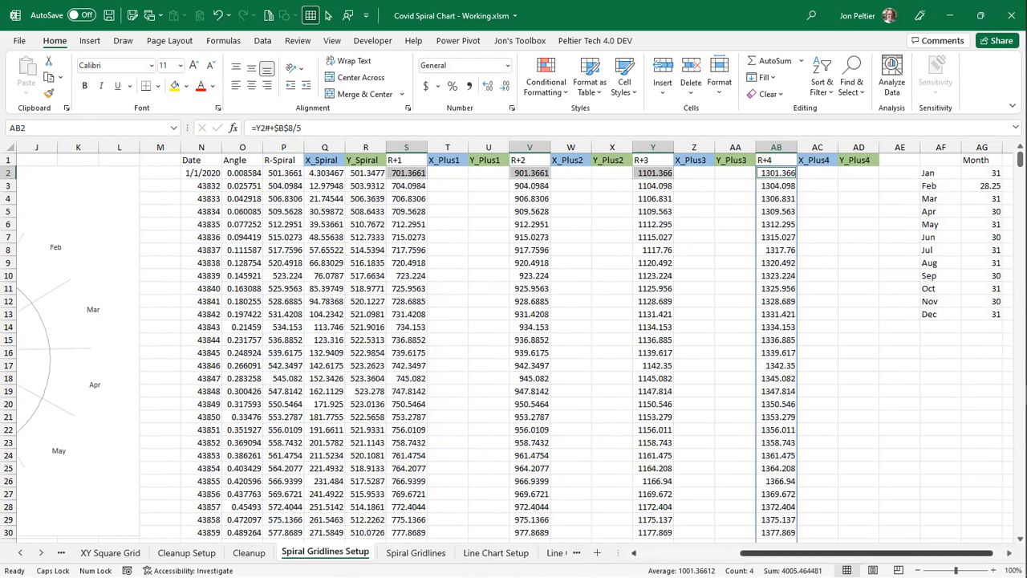
- Copy the X_Spiral and Y_Spiral formulas from Q2:R2 into T2:U2 for X_Plus1 and Y_Plus1
click(634, 553)
click(634, 553)
click(634, 553)
click(634, 553)
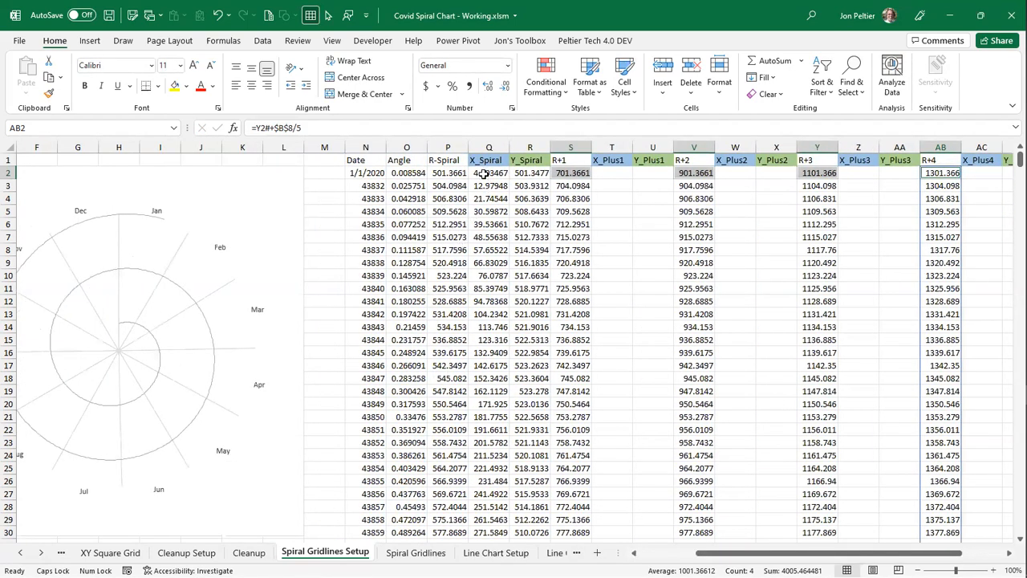
drag(485, 174, 514, 174)
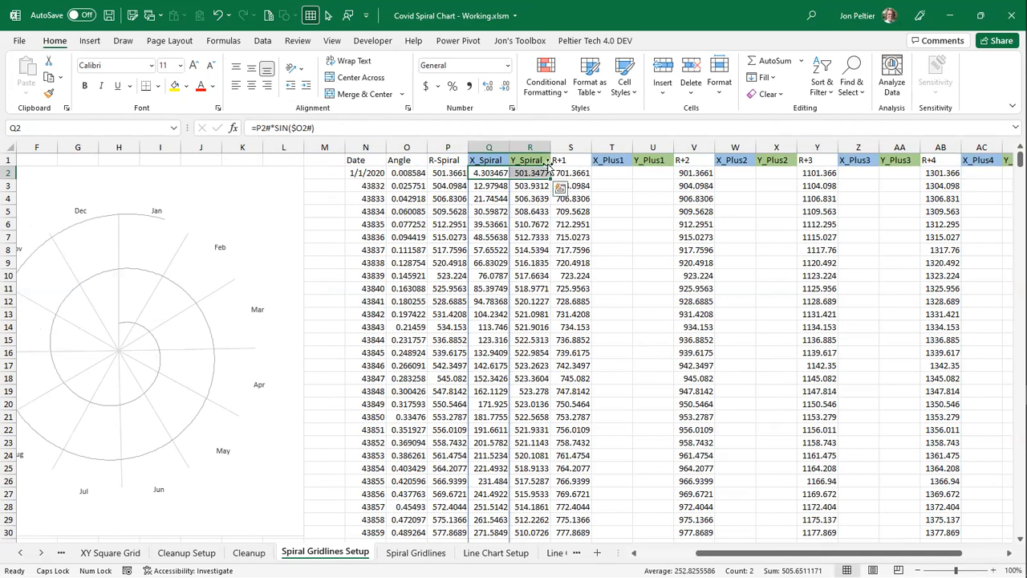
key(ctrl+c)
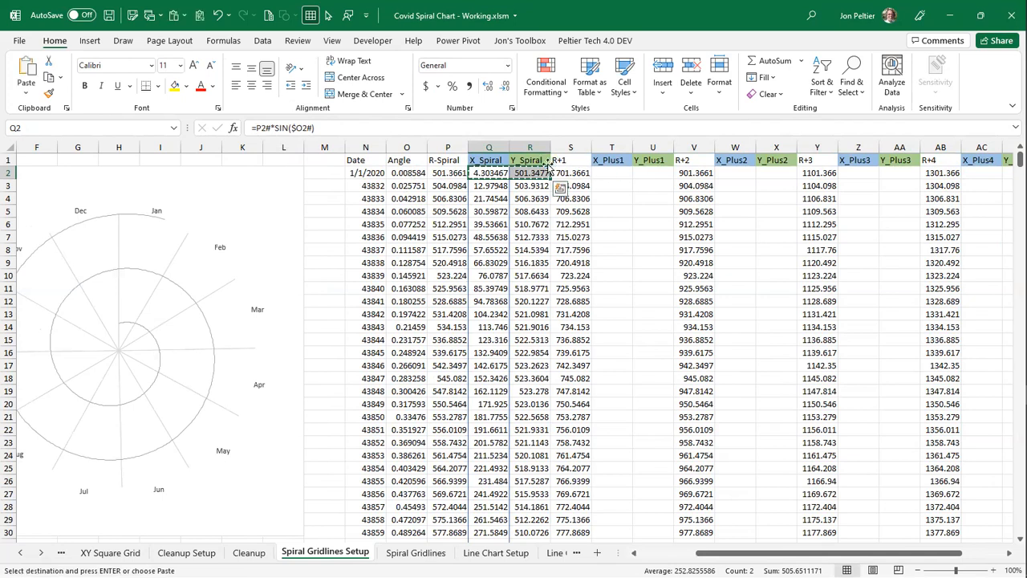
click(614, 175)
key(ctrl+v)
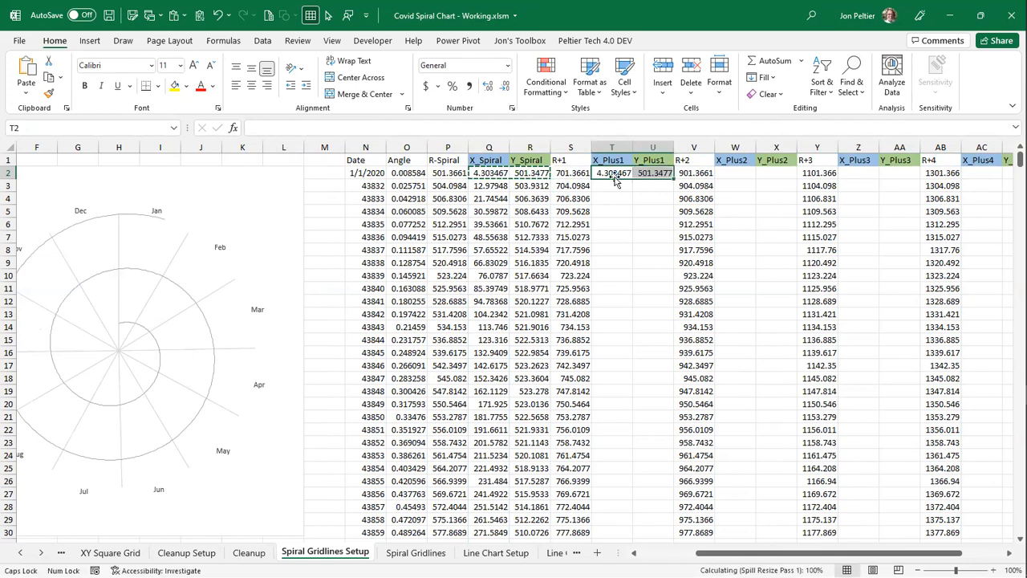
- Paste the copied spiral formulas into the X and Y cells for Plus2, Plus3 and Plus4, starting at W2, Z2 and AC2
click(728, 172)
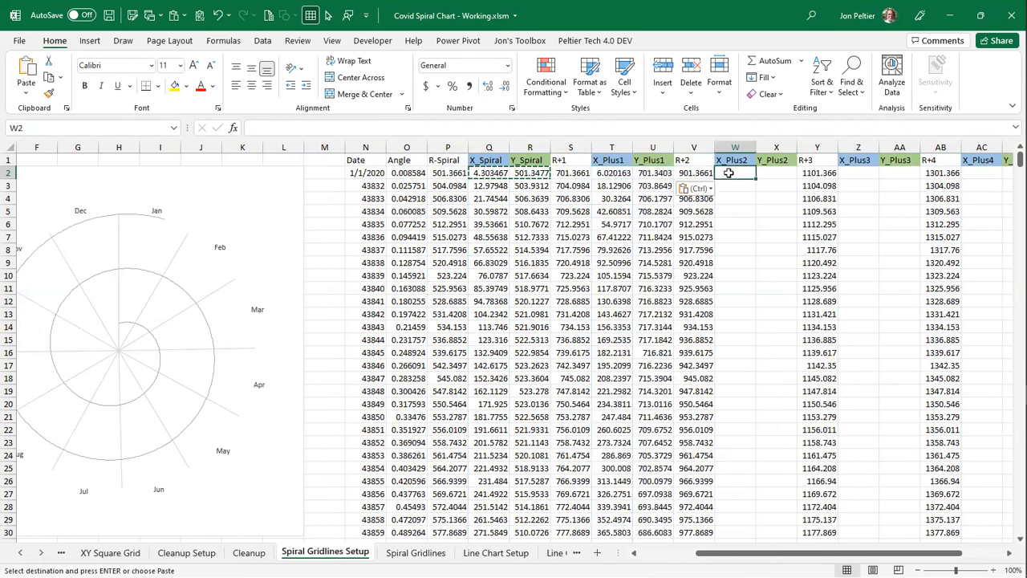
key(ctrl+v)
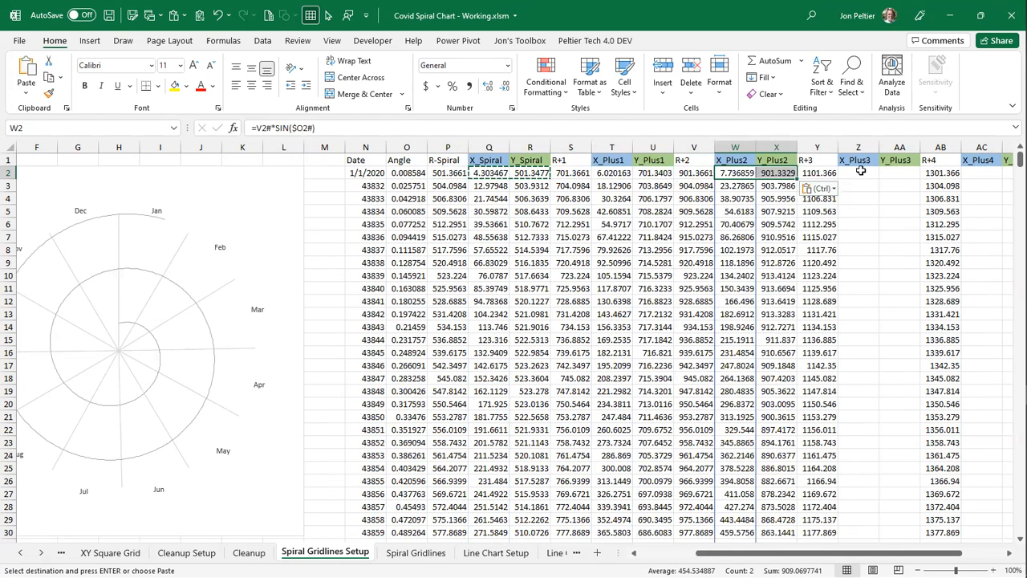
click(860, 172)
key(ctrl+v)
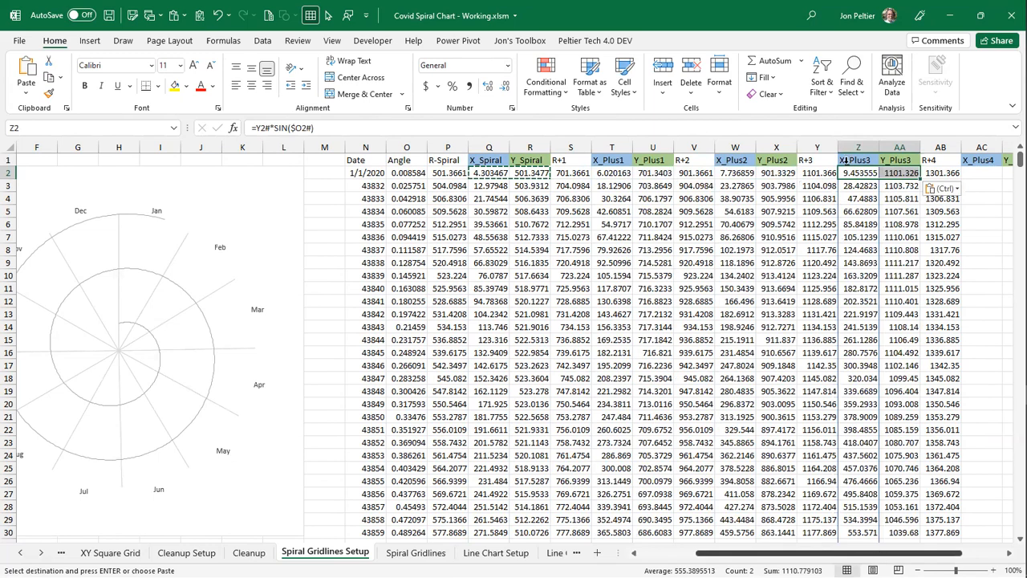
scroll(843, 164, right, 3)
click(823, 171)
key(ctrl+v)
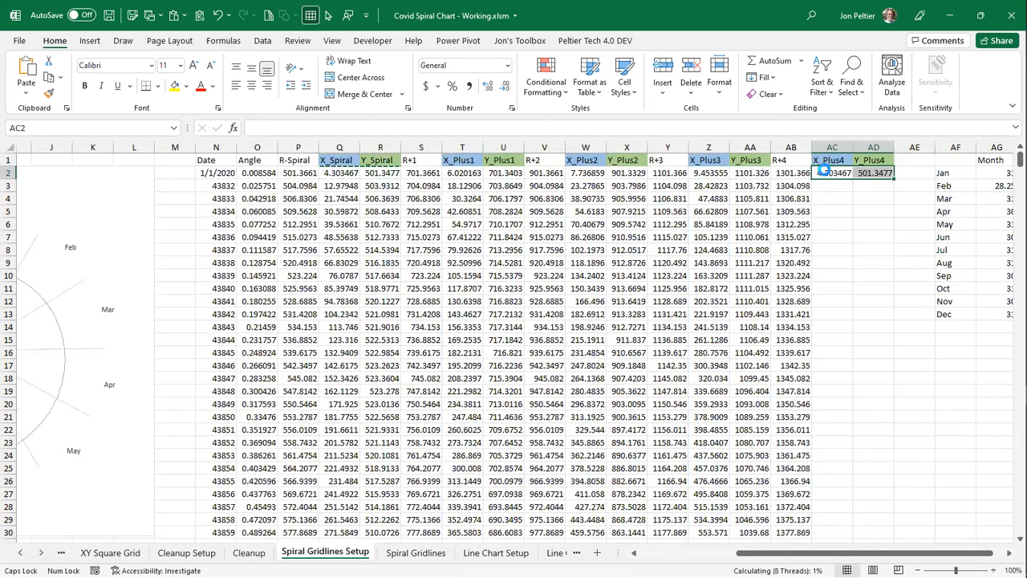
click(723, 262)
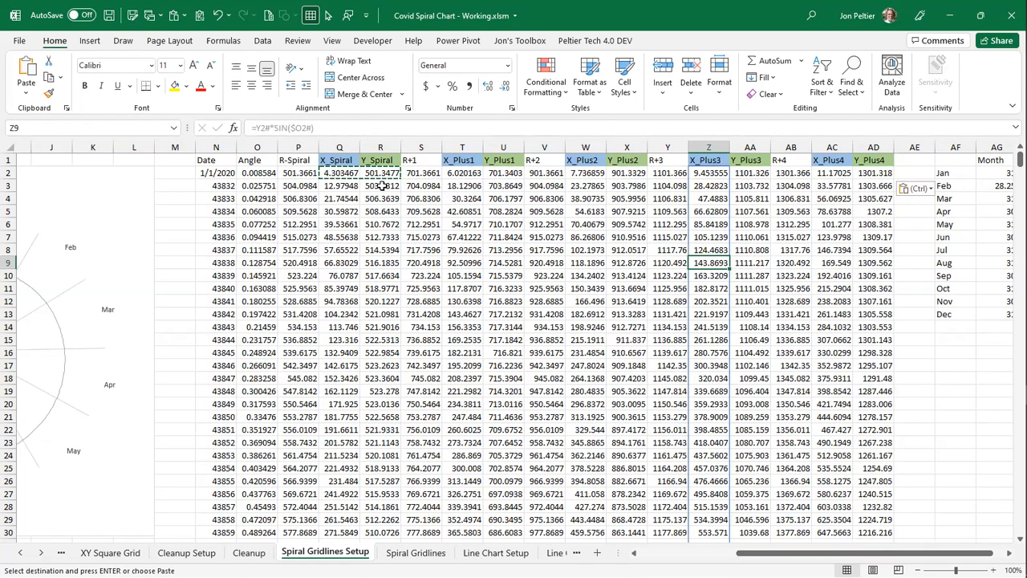
- Copy the X_Plus1 and Y_Plus1 columns into the chart as a new series, with names in the first row and X values in the first column
drag(461, 147, 503, 147)
key(ctrl+c)
click(657, 553)
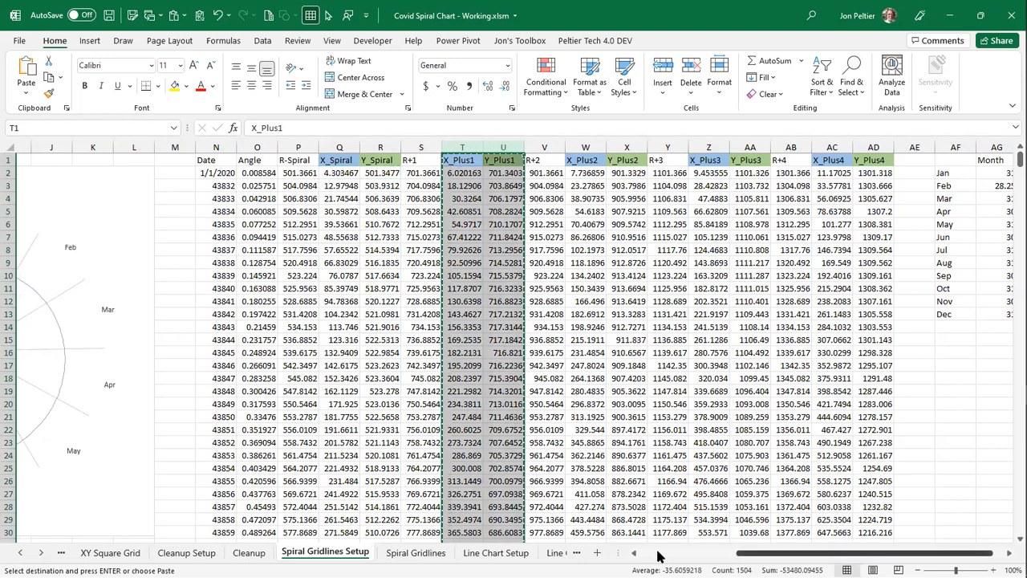
click(409, 197)
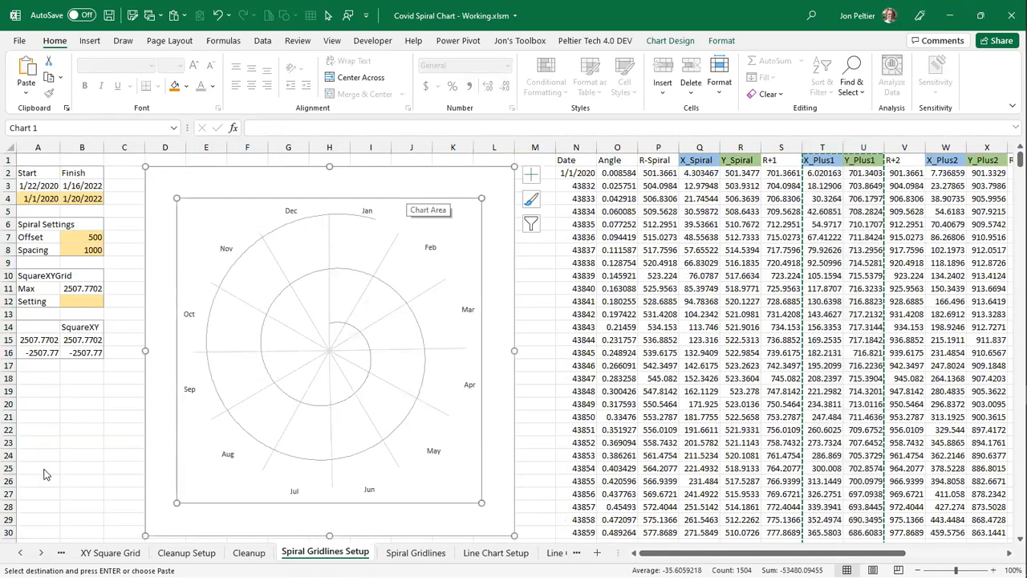
key(ctrl+alt+v)
click(55, 447)
click(50, 469)
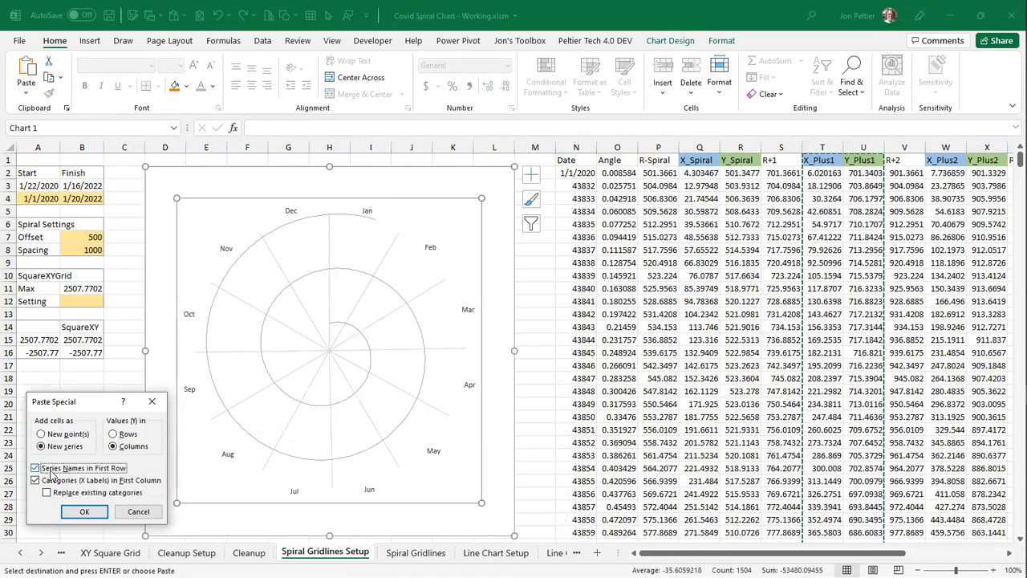
click(84, 513)
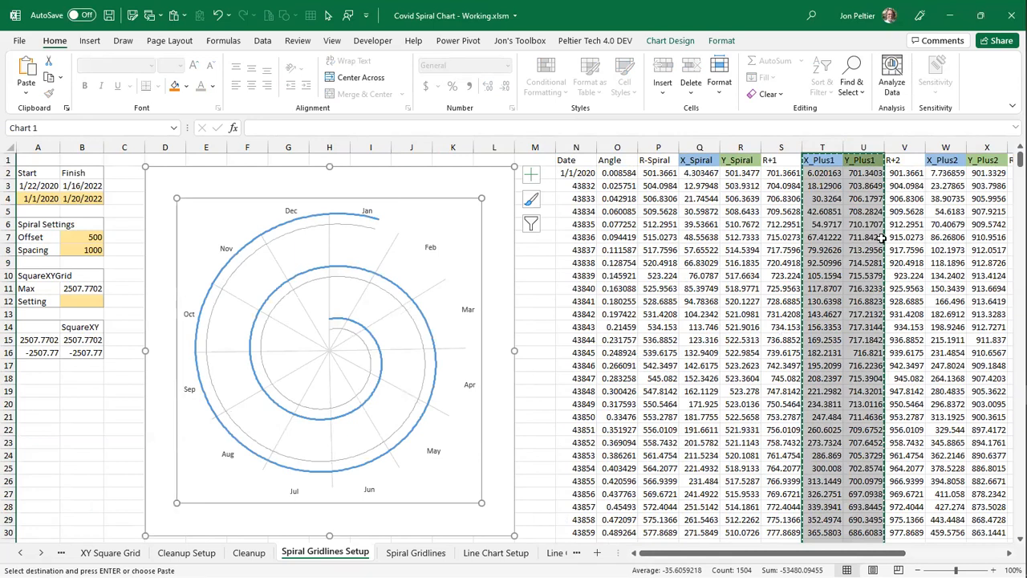
- Add a series from the column next to the Plus1 series' data with Add Series, and delete its data labels
click(348, 275)
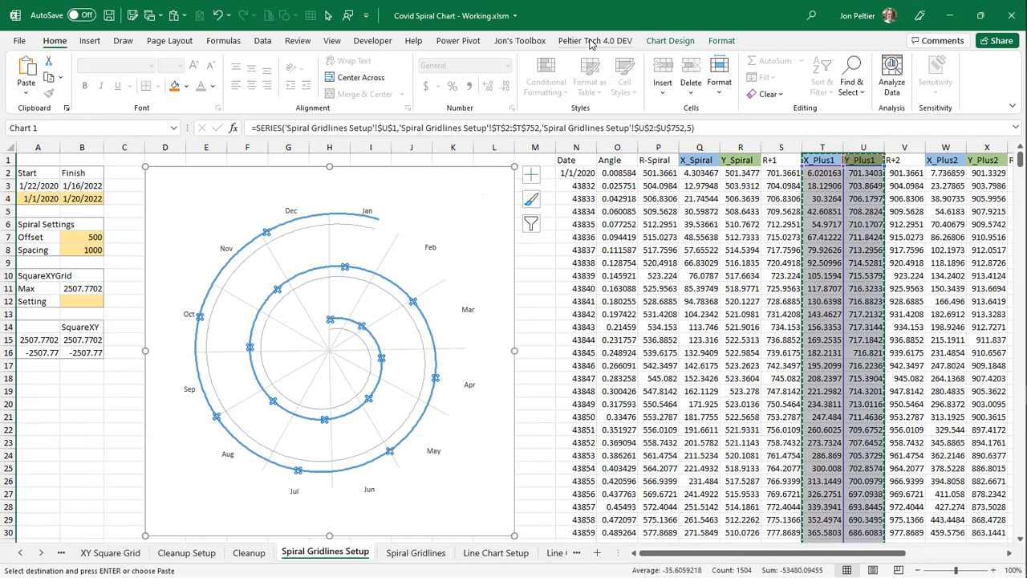
click(594, 41)
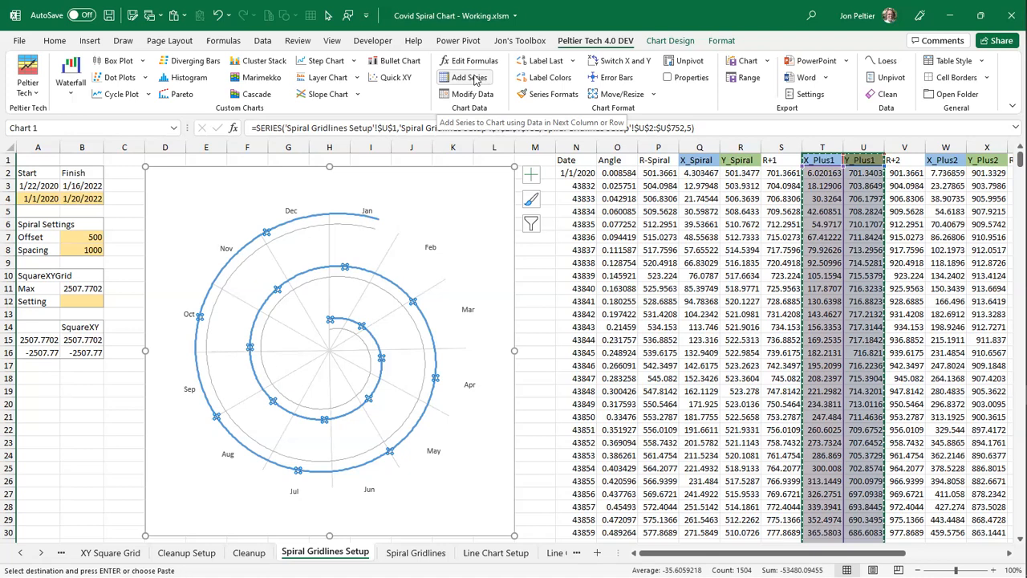
click(454, 76)
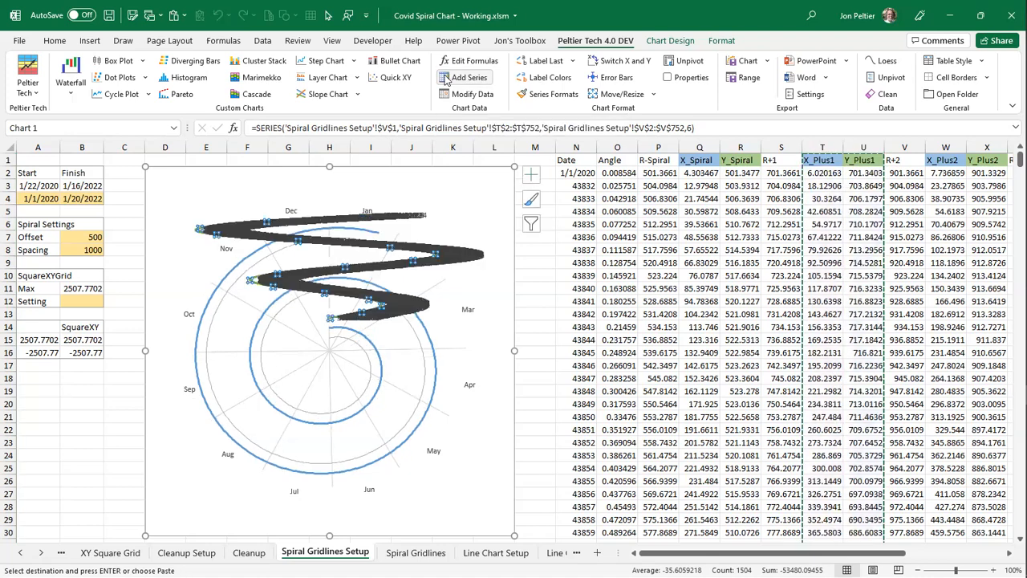
click(463, 254)
key(Delete)
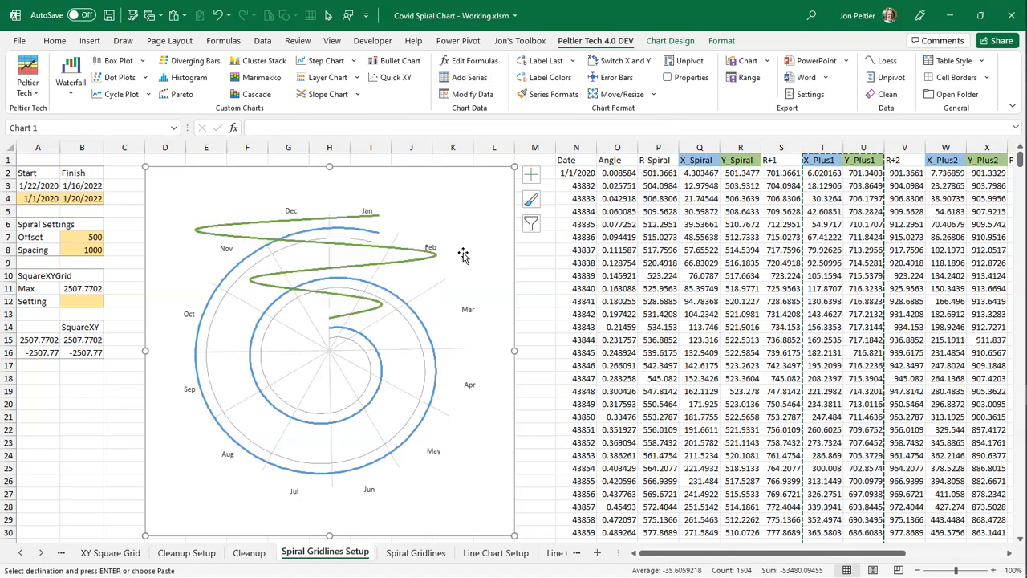
- Repoint the added series to name X1, X values W2:W752 and Y values X2:X752 for Plus2
click(431, 264)
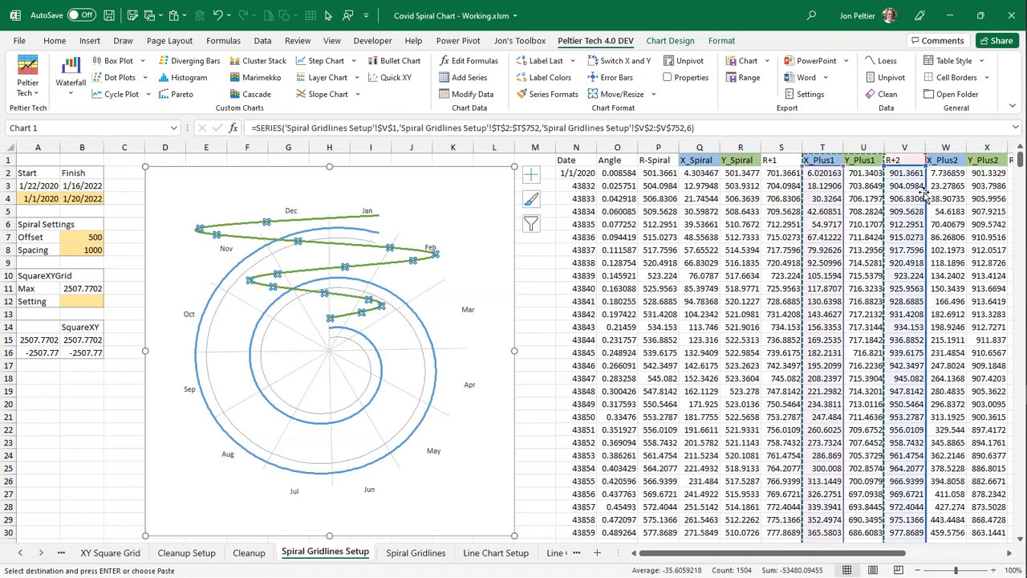
drag(925, 197, 979, 210)
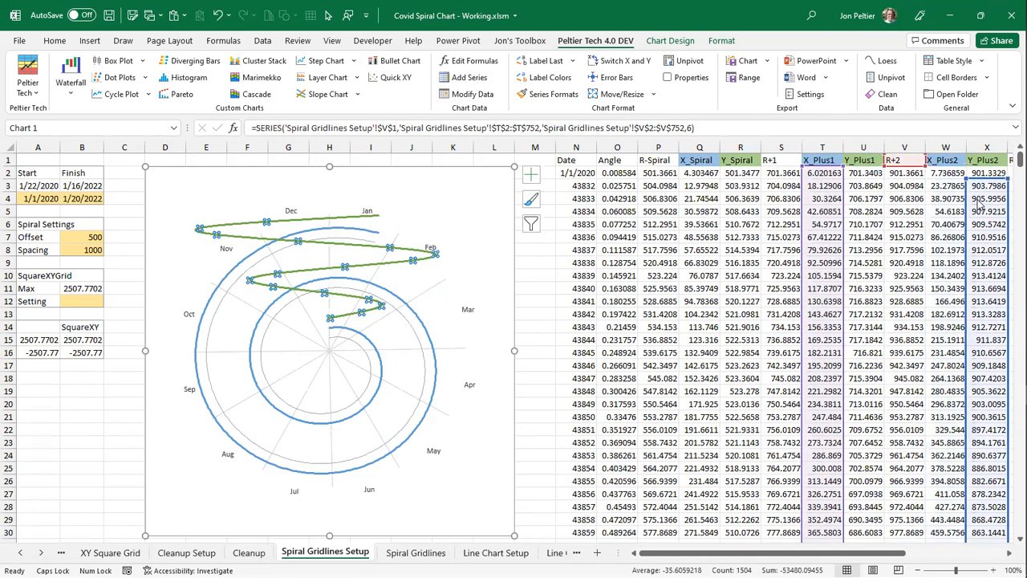
drag(903, 168, 986, 164)
drag(843, 187, 927, 191)
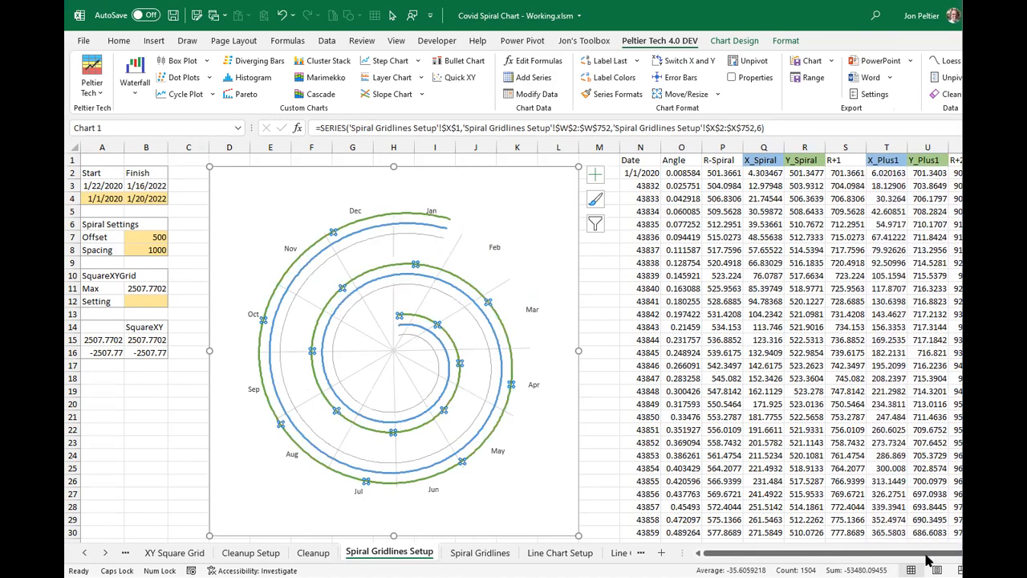
- Copy the Plus2 series' SERIES formula and paste it as a new chart series formula with plot order 7
drag(927, 559, 948, 556)
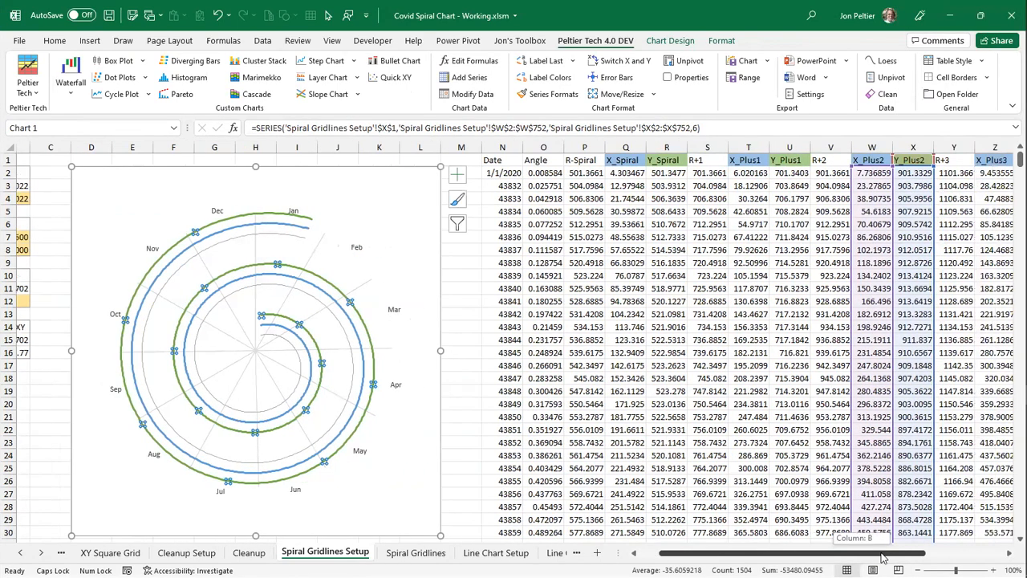
drag(882, 557, 883, 555)
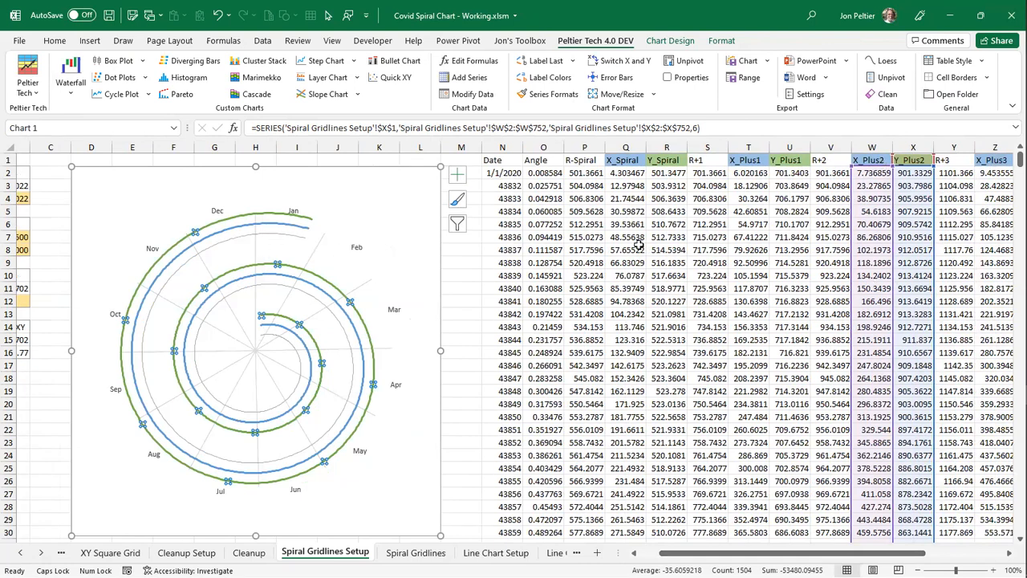
click(734, 130)
drag(701, 129, 243, 137)
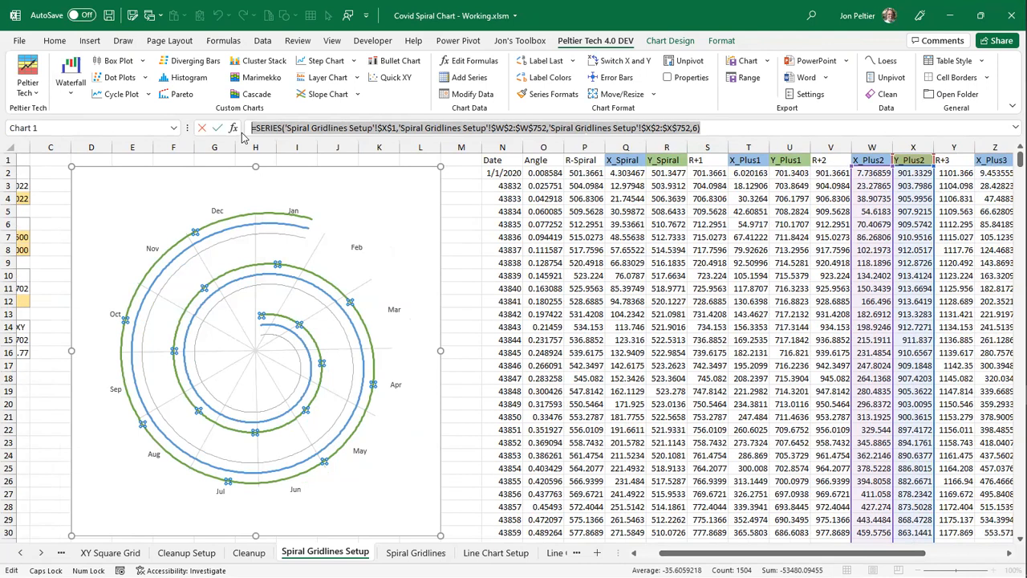
key(ctrl+c)
click(373, 173)
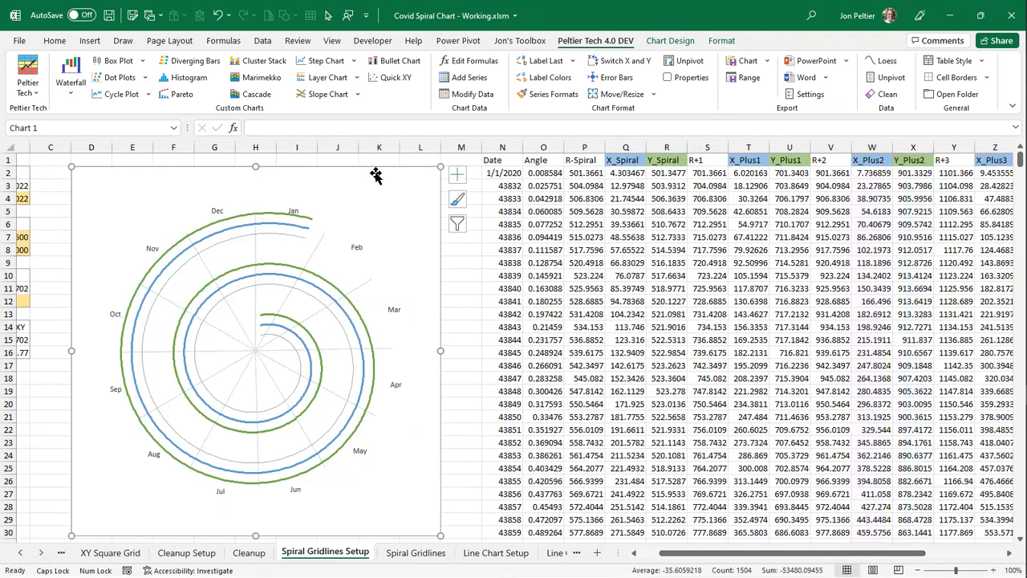
click(342, 128)
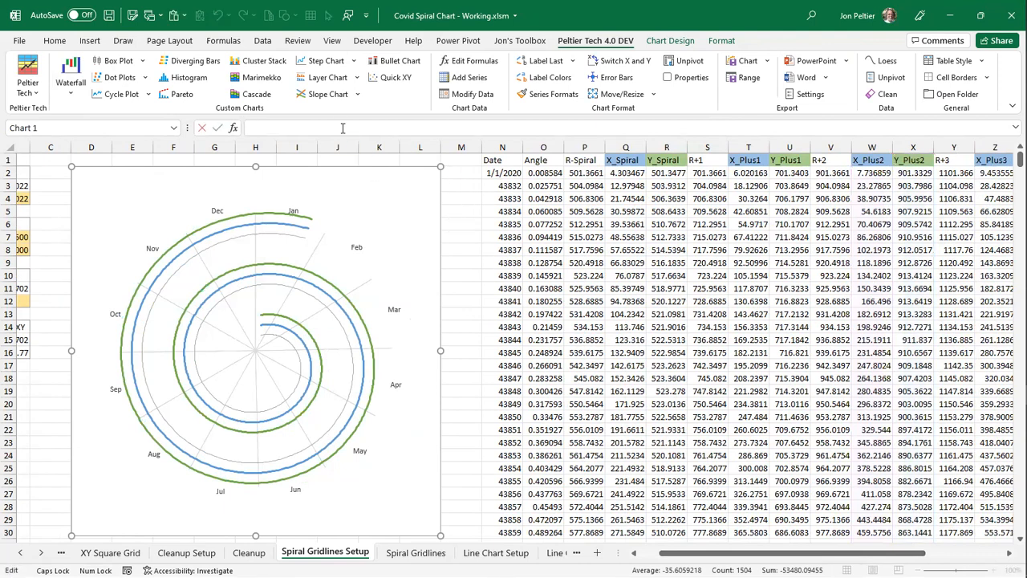
key(ctrl+v)
double_click(695, 127)
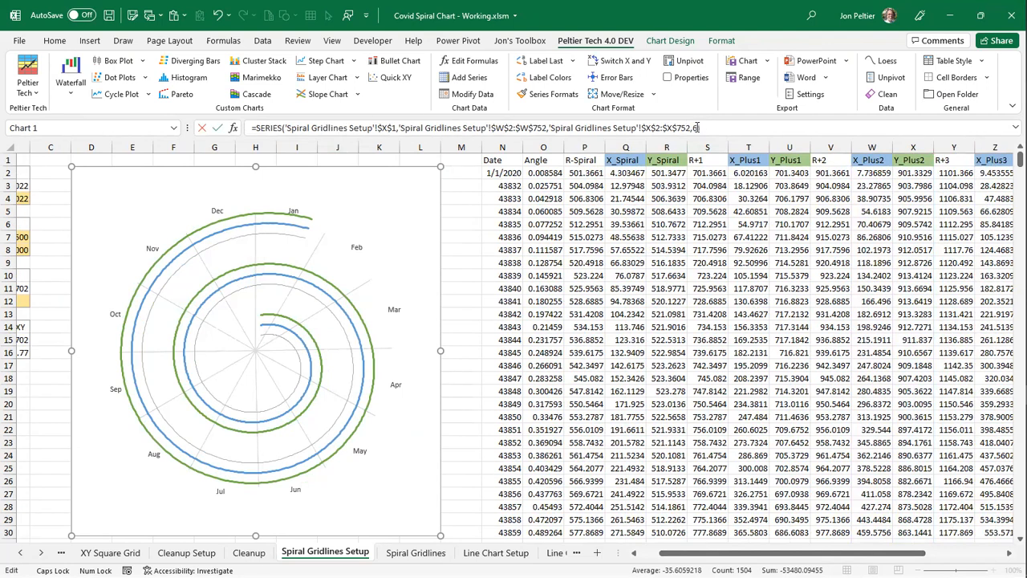
text(7)
- Point the new series formula to name $AA$1, X values $Z$2:$Z$752 and Y values $AA$2:$AA$752, and enter it
click(1009, 557)
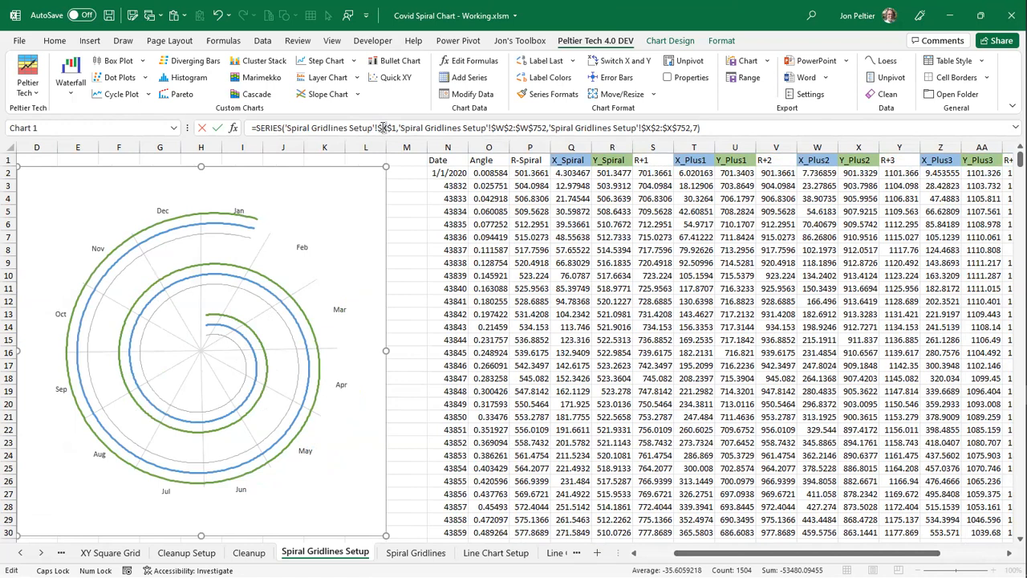
text(AA)
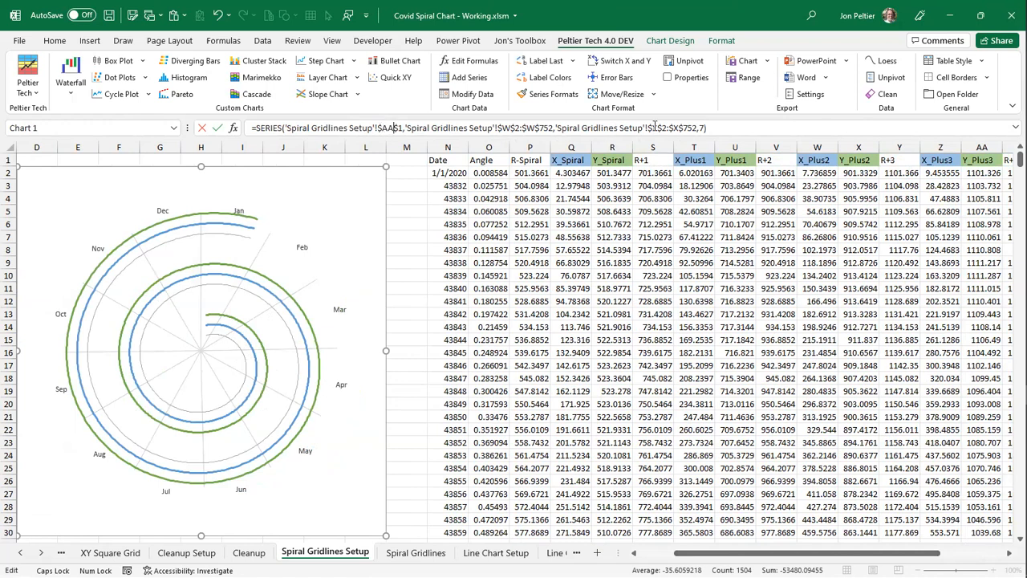
double_click(656, 126)
text(AA)
double_click(683, 126)
text(AA)
double_click(531, 127)
text(Z)
double_click(509, 127)
text(Z)
key(Return)
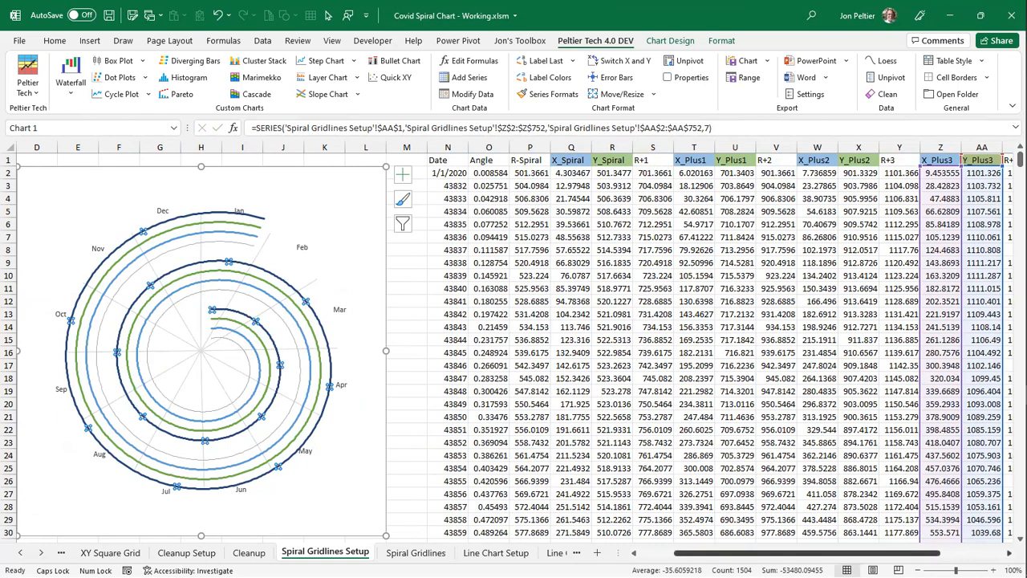
- Paste the copied Plus2 SERIES formula as another new chart series formula, with plot order 8
click(348, 182)
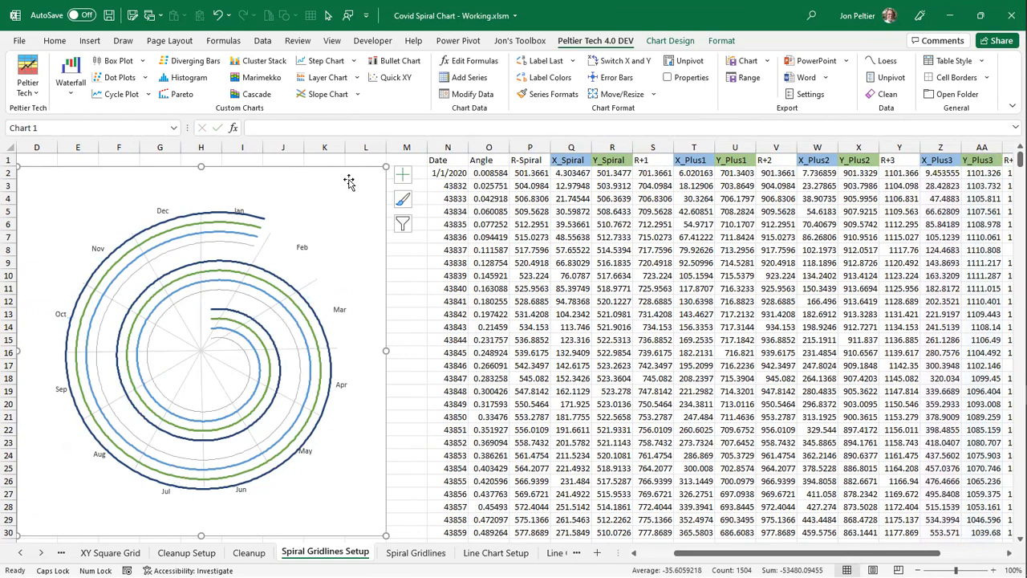
click(328, 129)
key(ctrl+v)
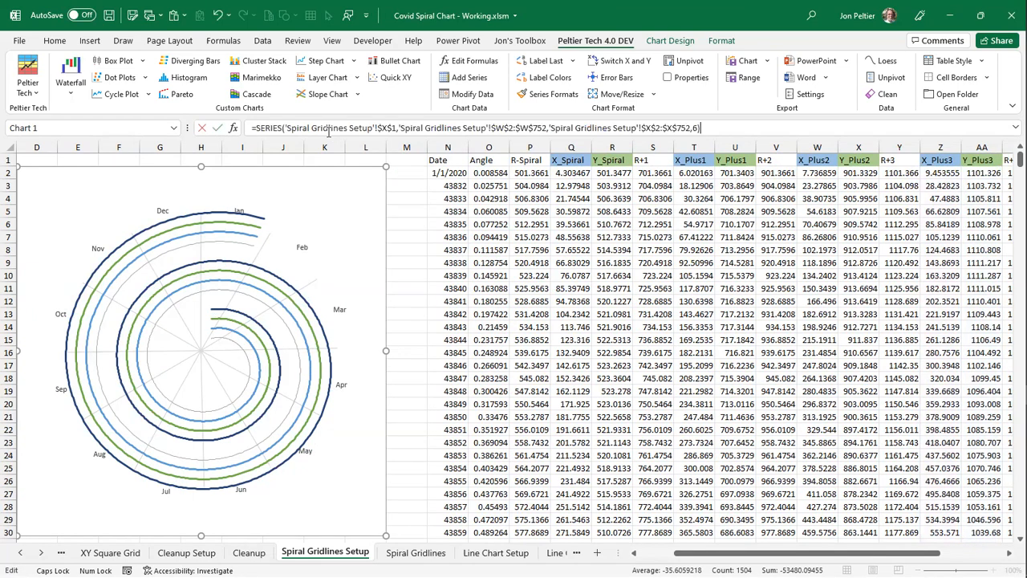
click(696, 127)
text(5)
key(BackSpace)
text(8)
- In the pasted series formula, set the series name reference to column AD and the Y values to $AD$2:$AD$752
click(1009, 553)
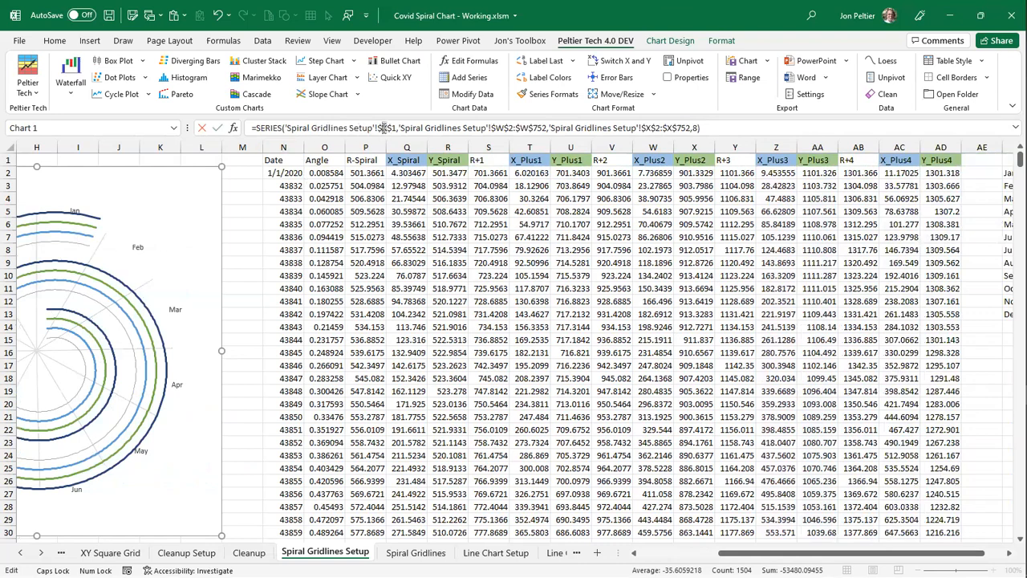
text(AB)
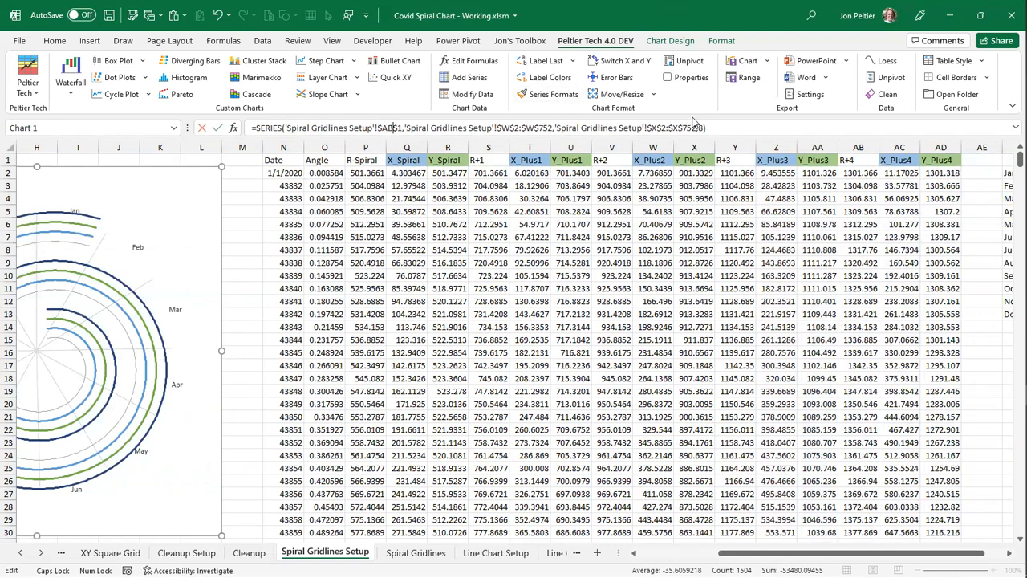
drag(678, 127, 653, 128)
text(AB$2:$AB)
text(D)
drag(660, 128, 666, 127)
text(D)
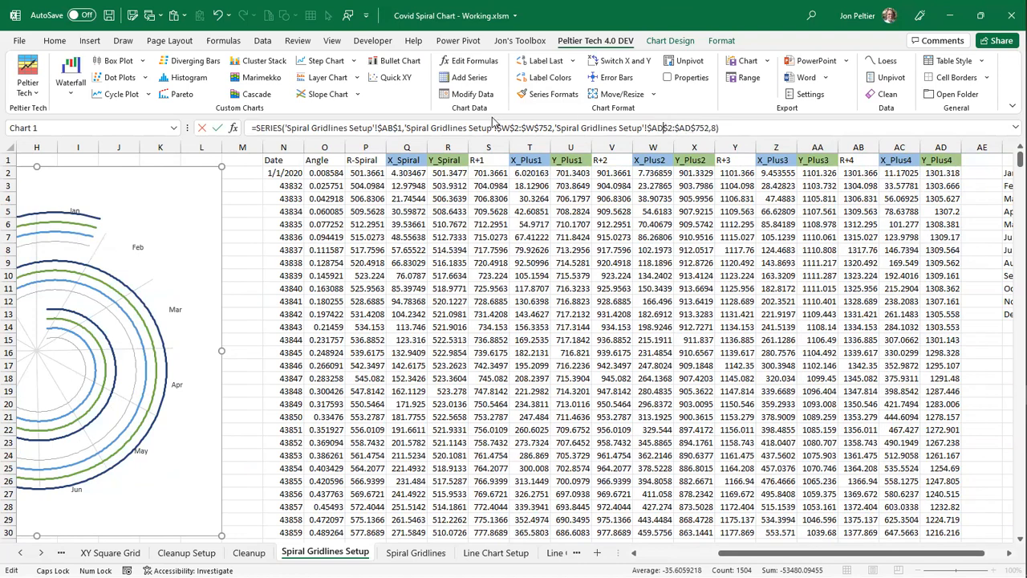
drag(394, 128, 388, 128)
text(D)
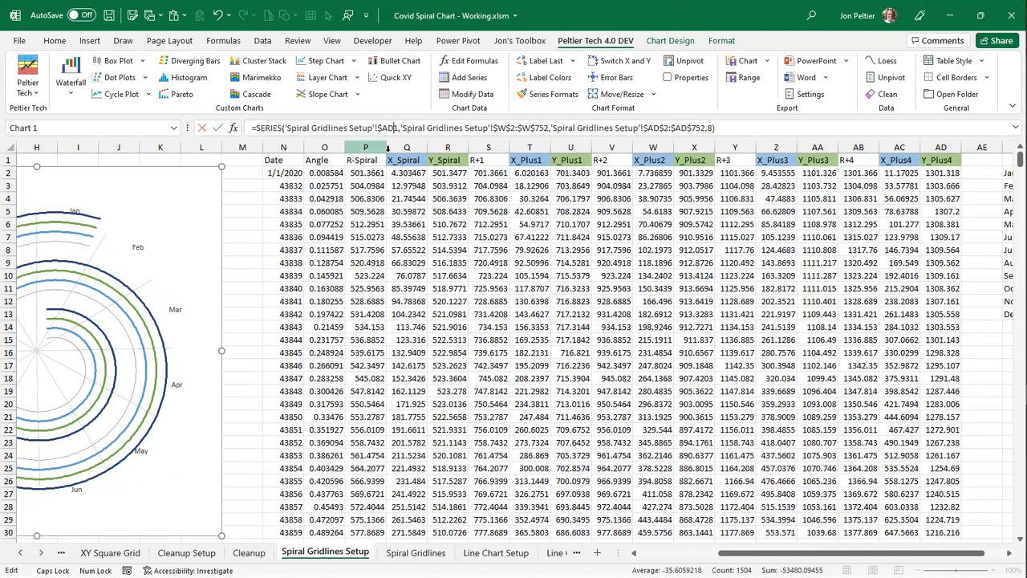
- Set the formula's X values to $AC$2:$AC$752 and enter it to add the Plus4 series
double_click(526, 129)
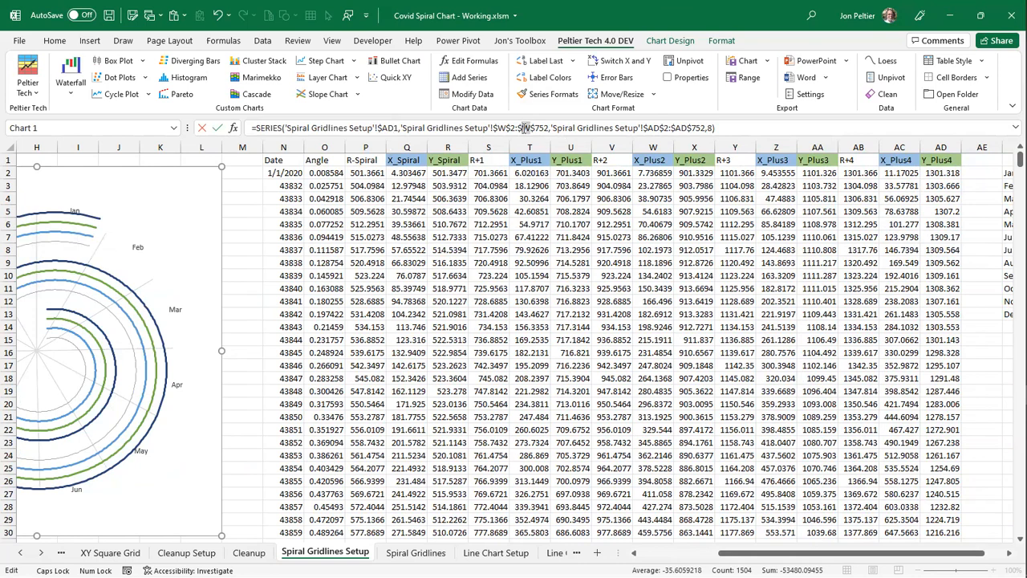
text(AC$2:$)
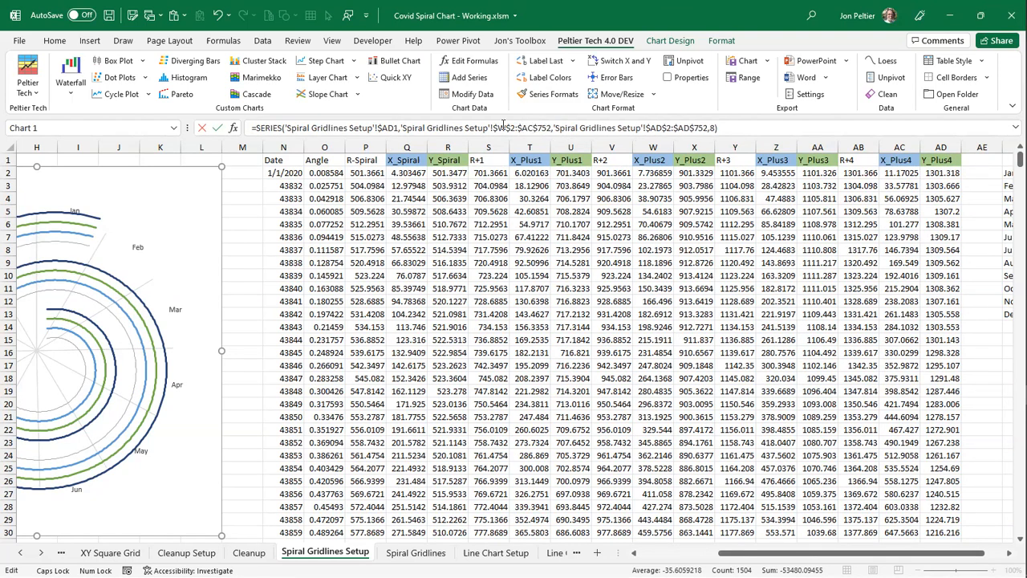
text(AC)
key(Return)
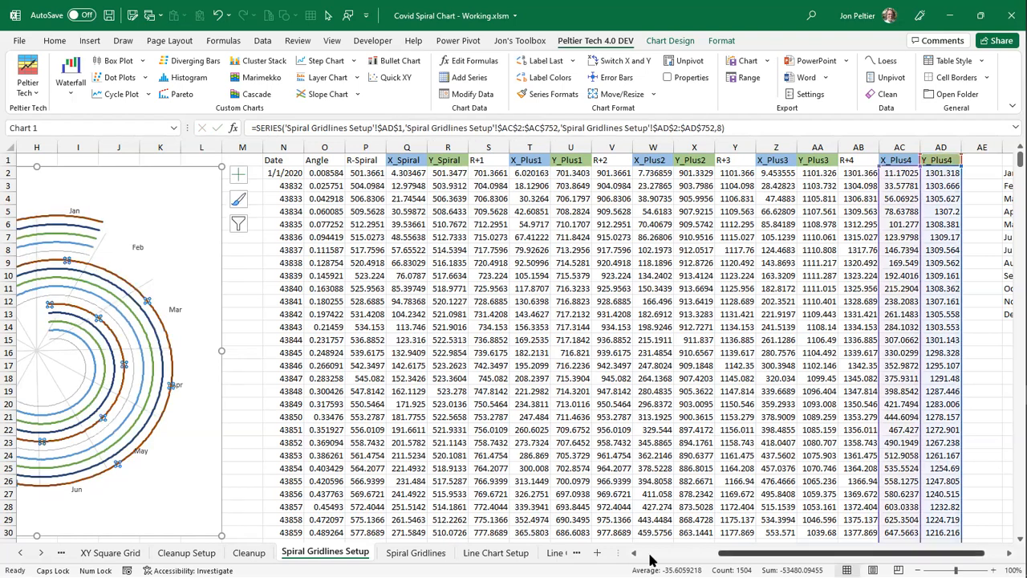
- Set the line width of the outermost Y_Plus4 spiral series to 0.75 pt
click(649, 554)
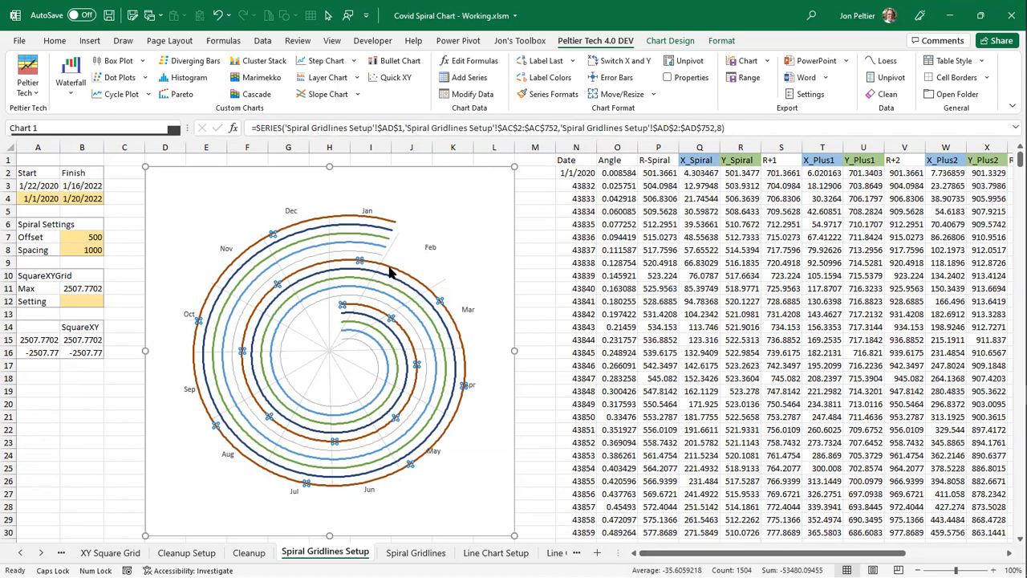
double_click(391, 273)
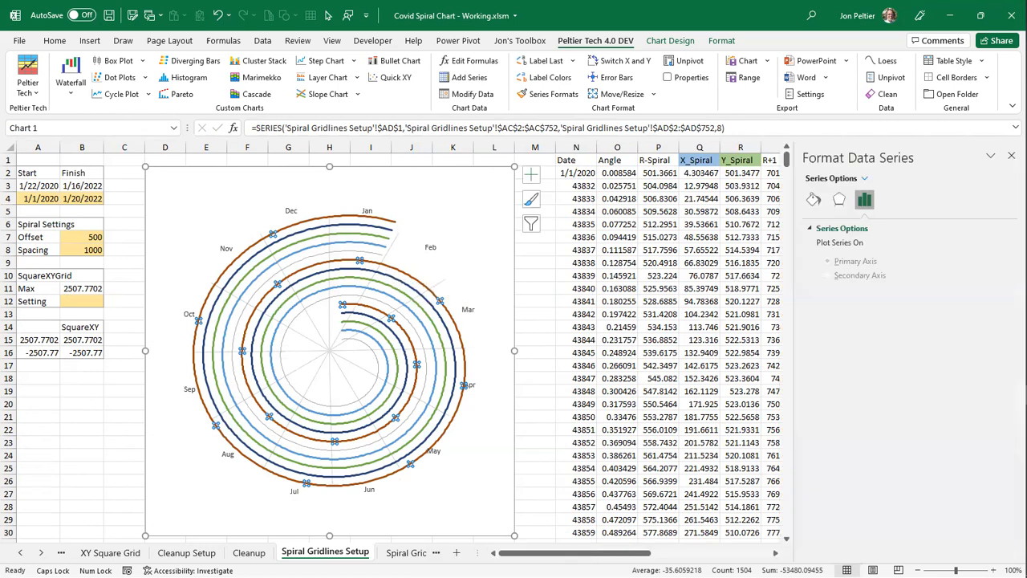
click(813, 200)
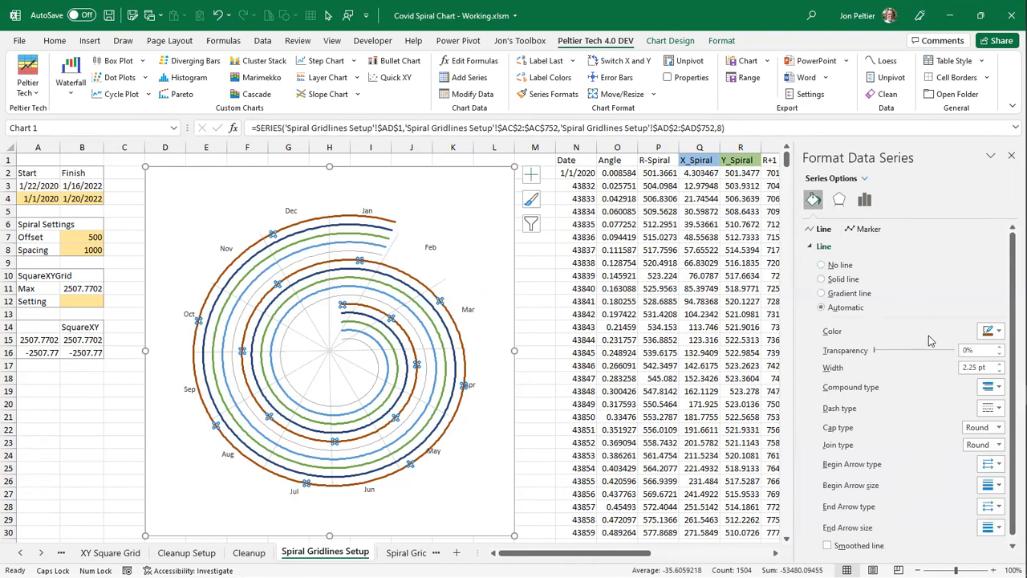
click(1002, 371)
click(1002, 371)
click(1001, 371)
click(1001, 372)
click(1002, 371)
click(1001, 372)
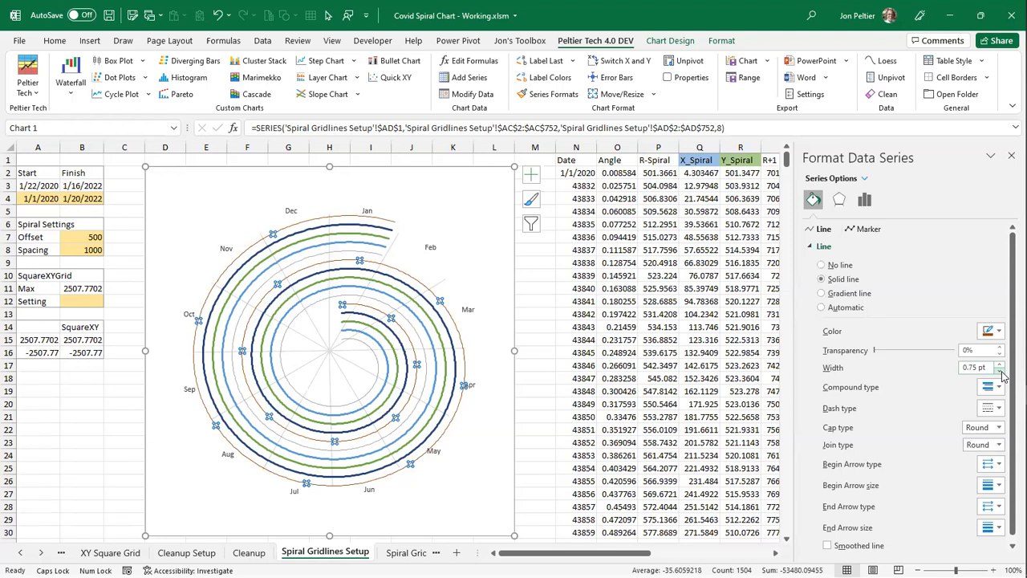
- Set the line width of the Y_Plus3 spiral series to 0.75 pt
key(Up)
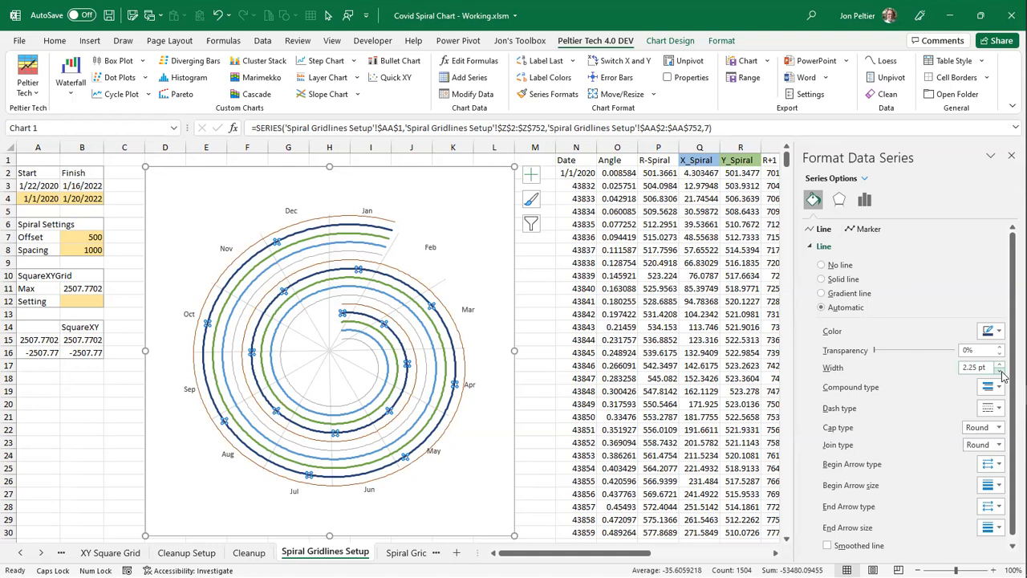
click(1000, 370)
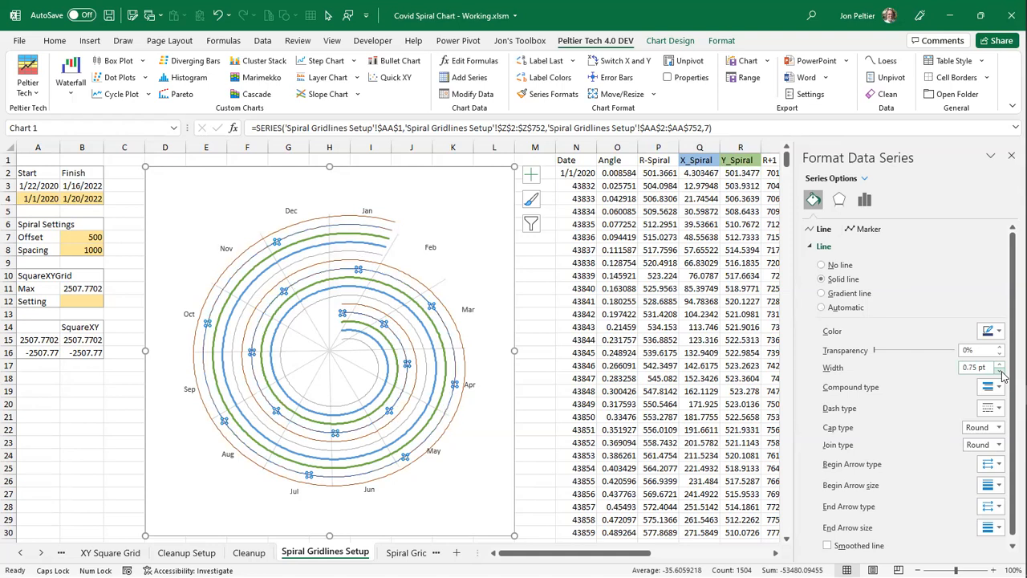
- Set the line widths of the Y_Plus2 and Y_Plus1 spiral series to 0.75 pt
key(Up)
click(999, 371)
key(Up)
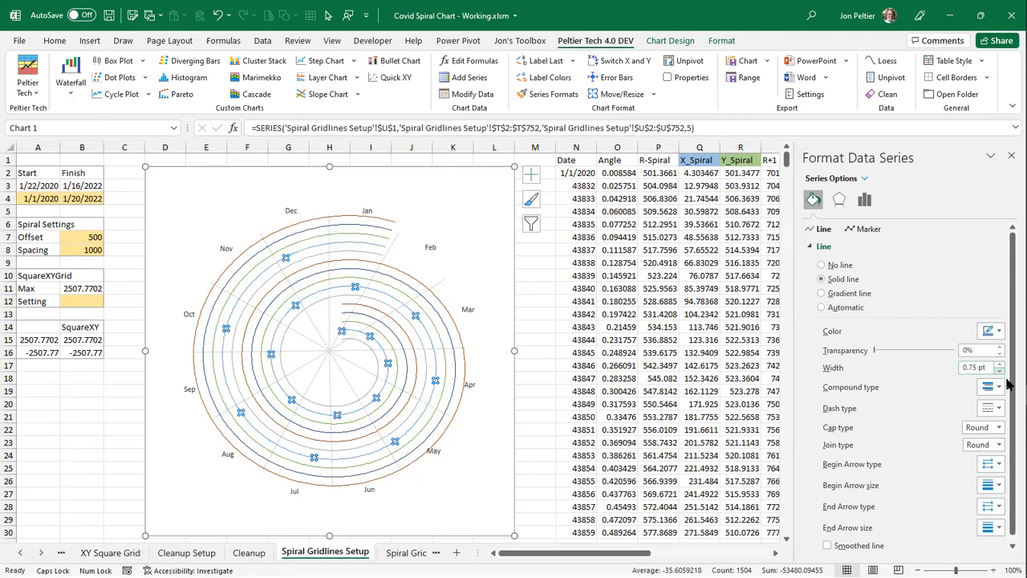
- Recolor the four offset spiral series, Y_Plus1 through Y_Plus4, with White, Background 1, Darker 15%
click(1000, 332)
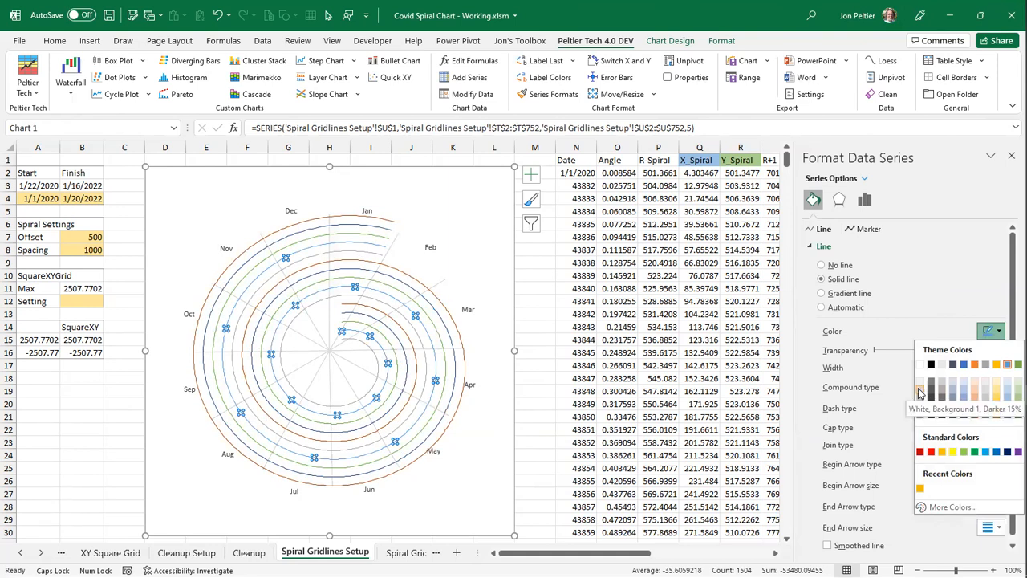
click(920, 391)
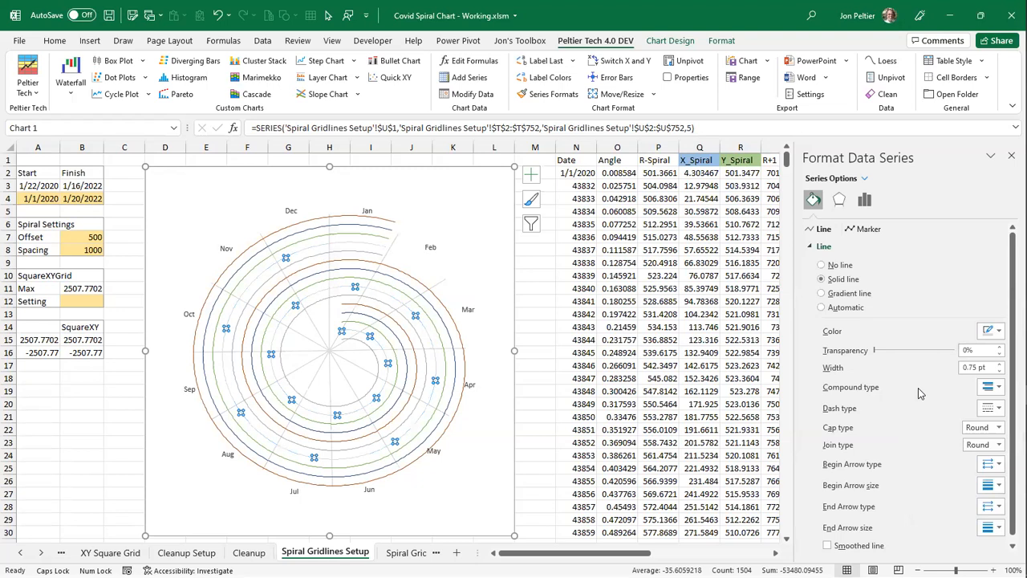
key(Down)
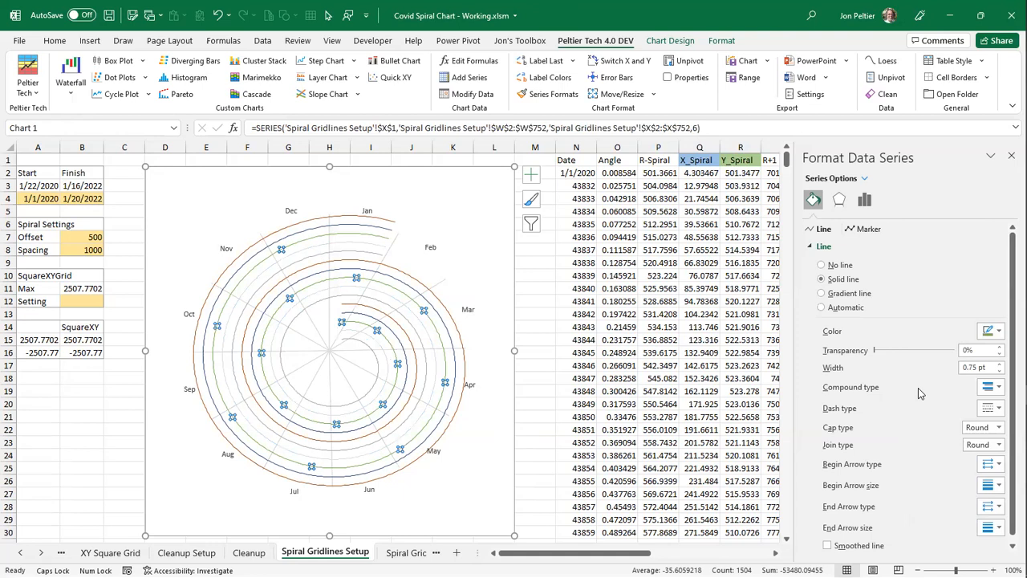
key(F4)
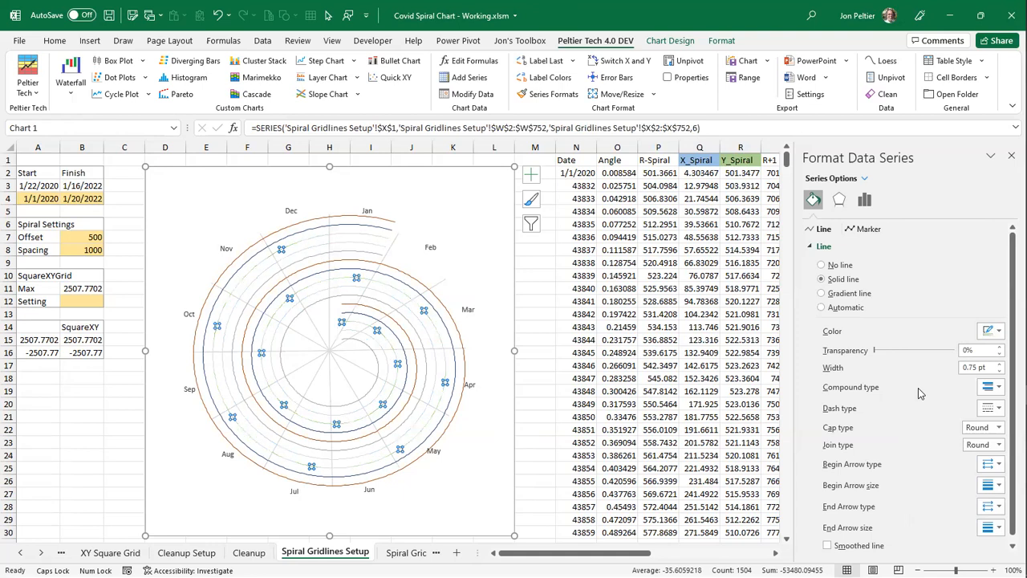
key(Down)
key(F4)
key(Down)
key(F4)
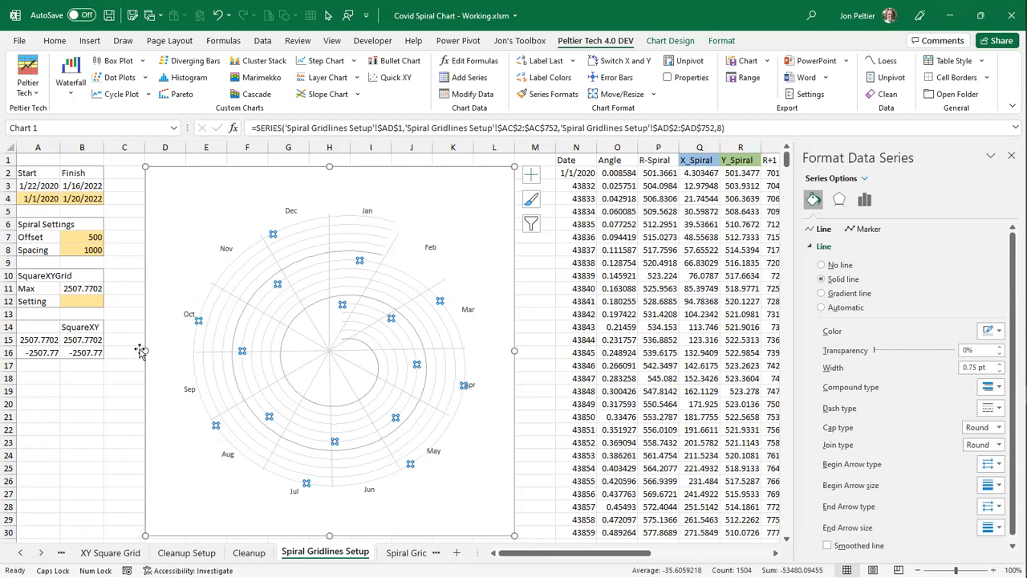
- Change the SquareXYGrid Max formula in B11 to =MAX(AC2#:AD2#) so it uses the Plus4 spiral coordinates
click(70, 291)
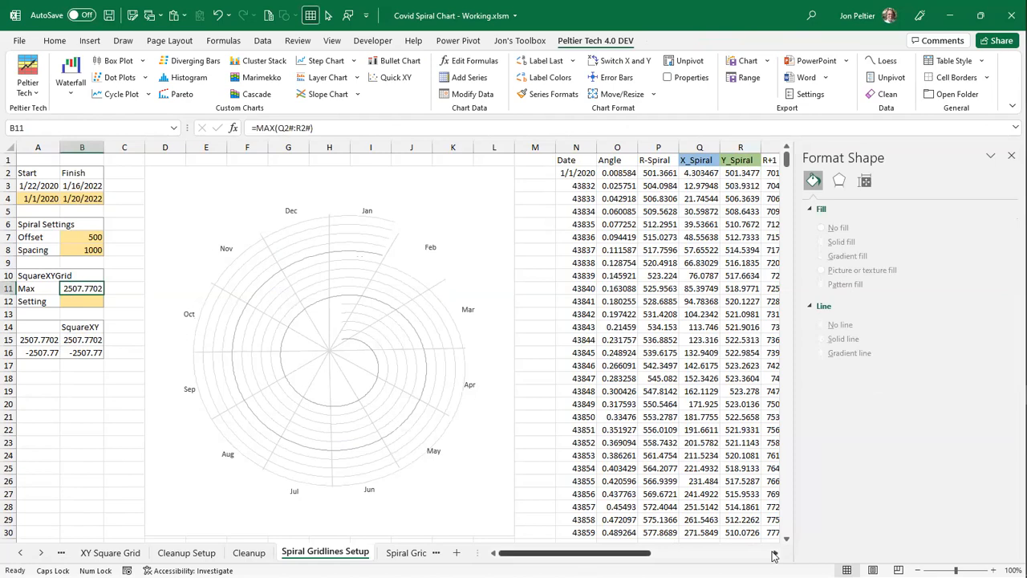
click(773, 555)
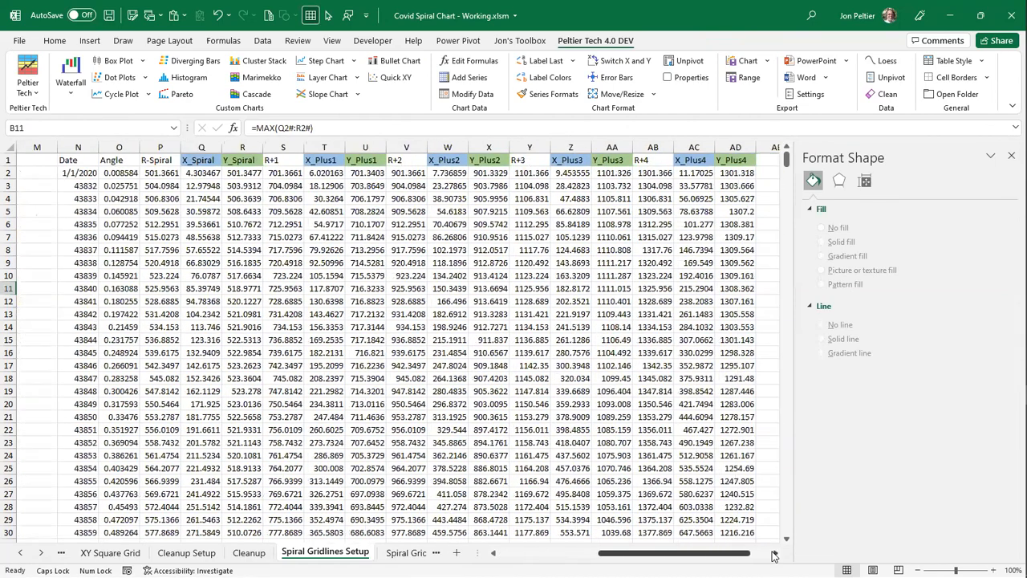
click(774, 555)
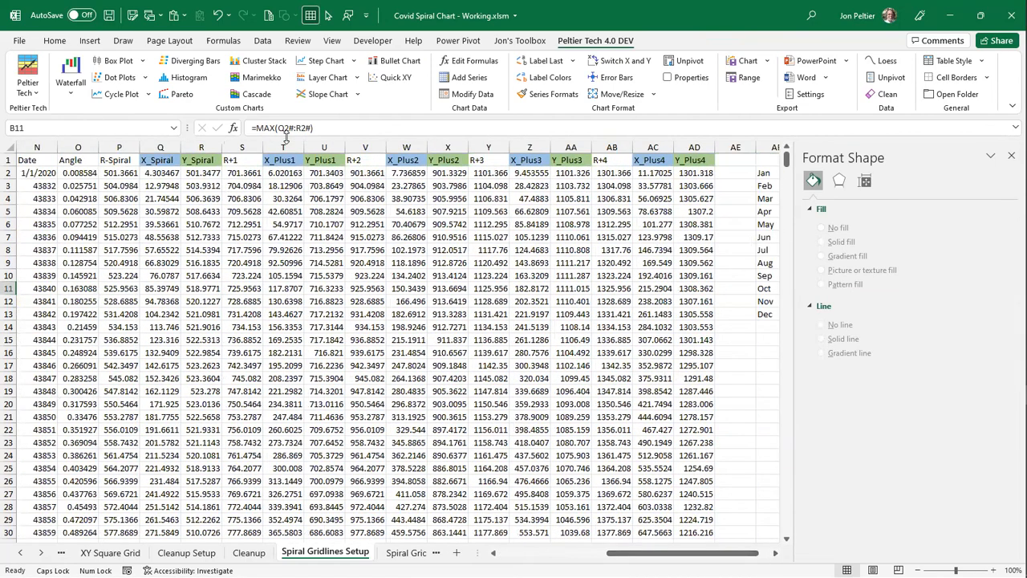
click(281, 128)
double_click(282, 127)
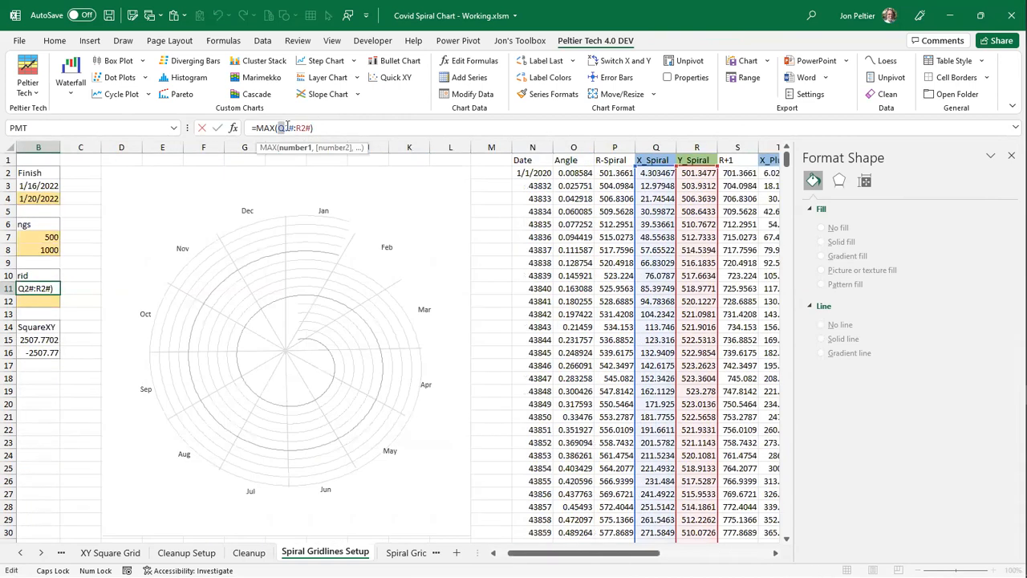
text(AC2#:)
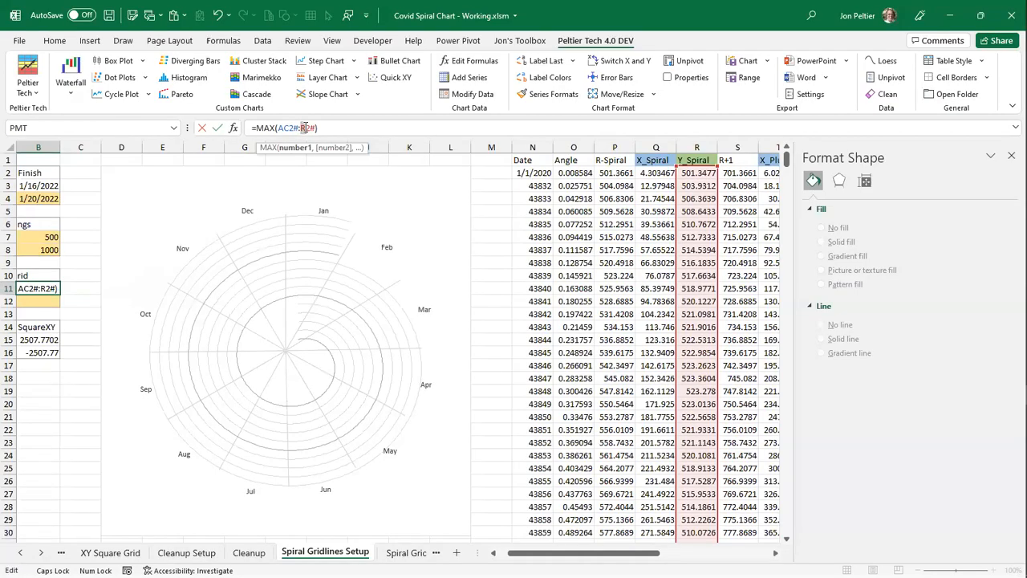
text(AD2)
key(ctrl+Return)
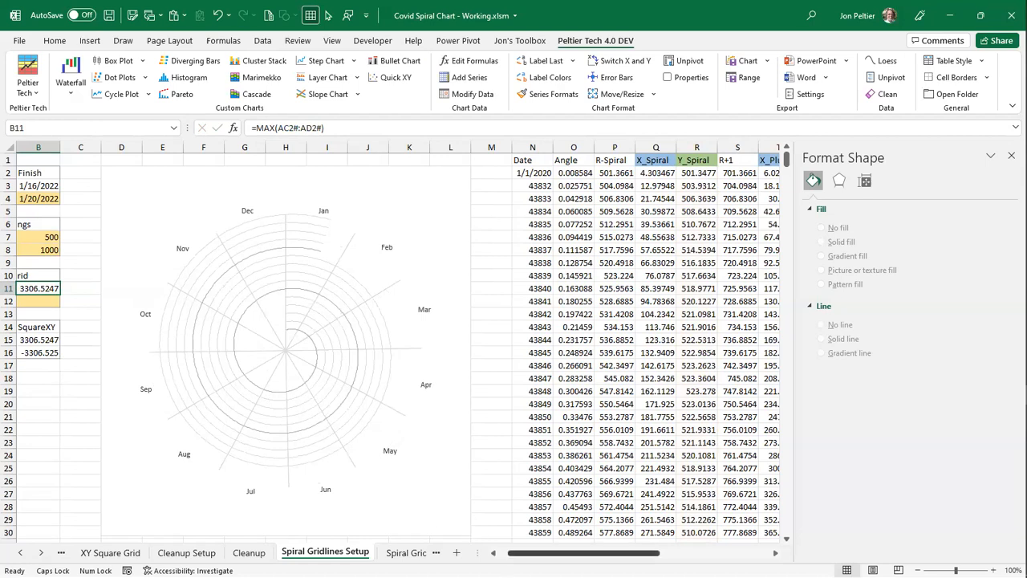
- Set the SquareXYGrid Setting value in B12 to 3500
scroll(409, 560, left, 1)
click(69, 298)
text(00)
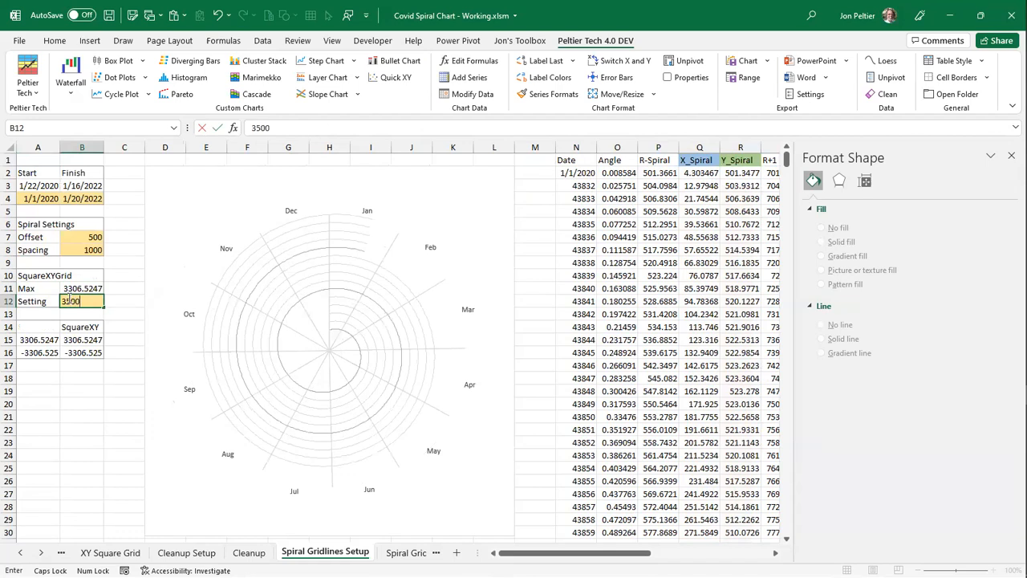
key(ctrl+Return)
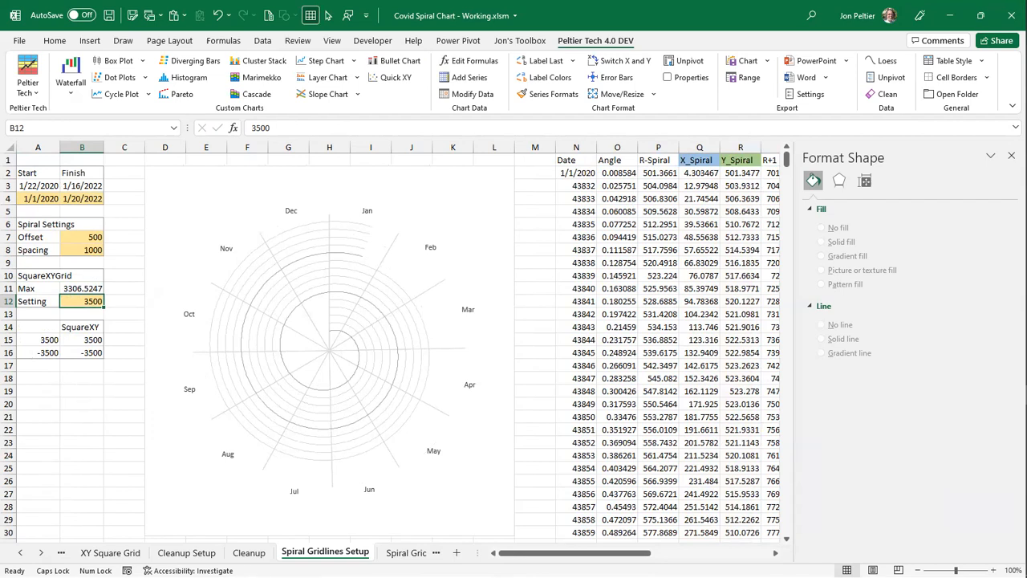
- Open the Original vs Excel sheet to compare the New York Times spiral with the Excel version
click(42, 553)
click(42, 554)
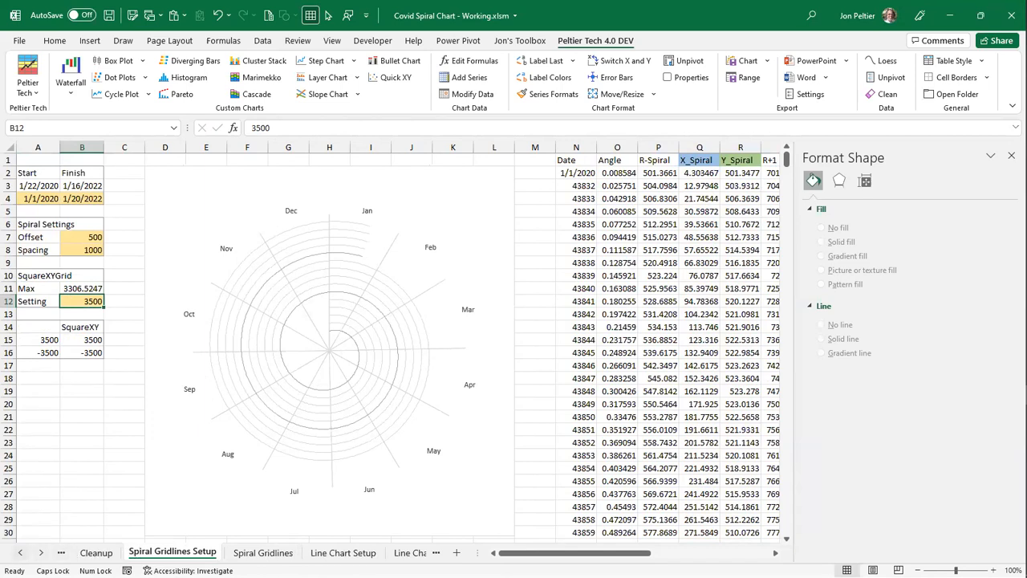
right_click(28, 553)
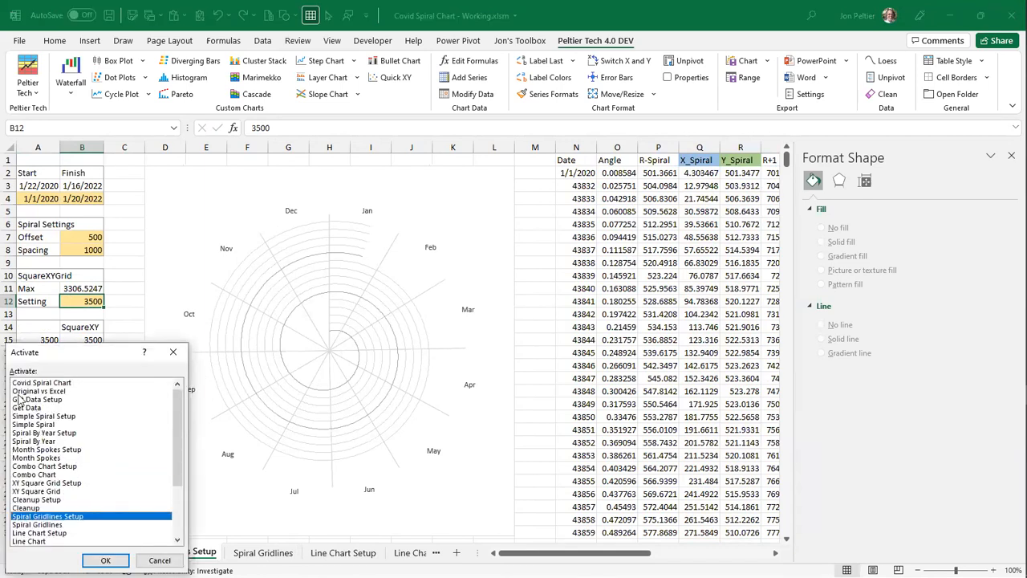
click(32, 391)
key(Return)
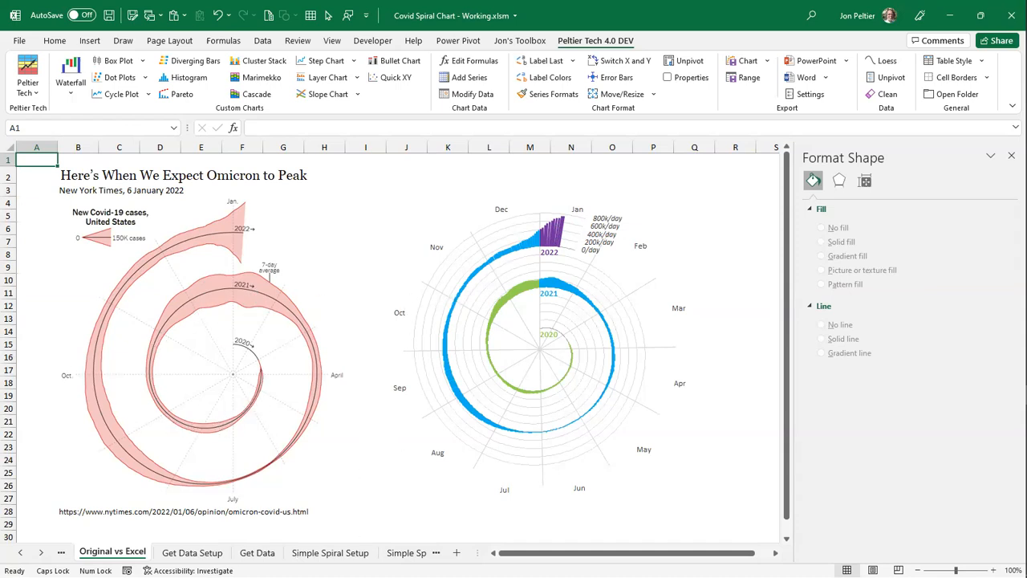
- Go to the Line Chart Setup sheet, bring its daily and 7-day columns into view, and close the Format Shape pane
right_click(42, 560)
click(46, 534)
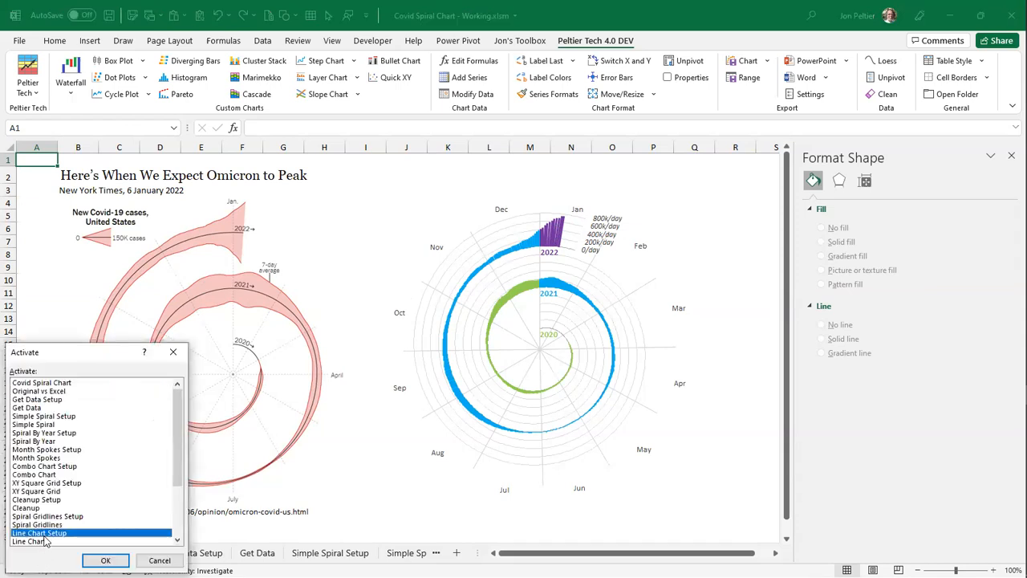
key(Return)
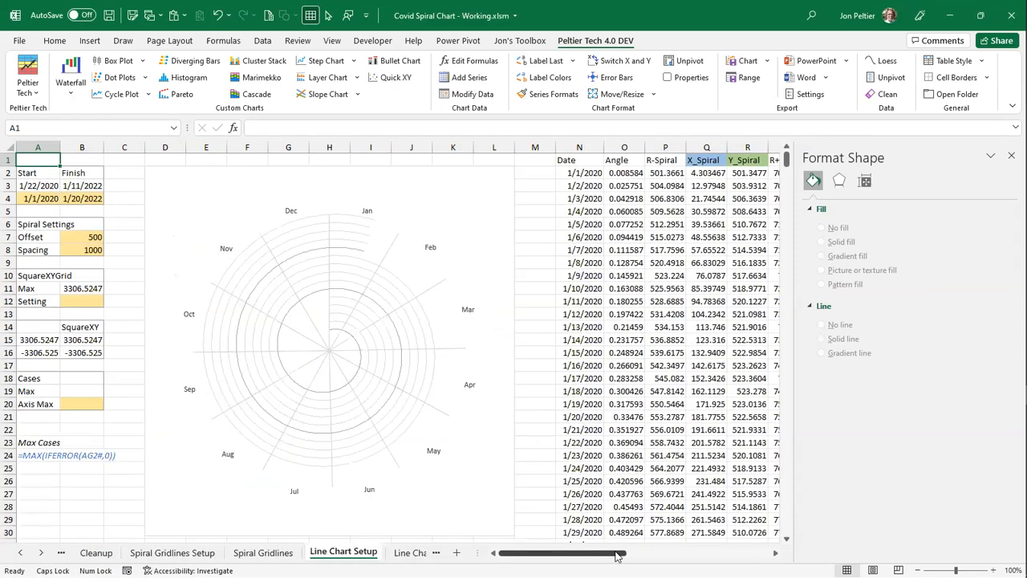
drag(560, 552, 711, 553)
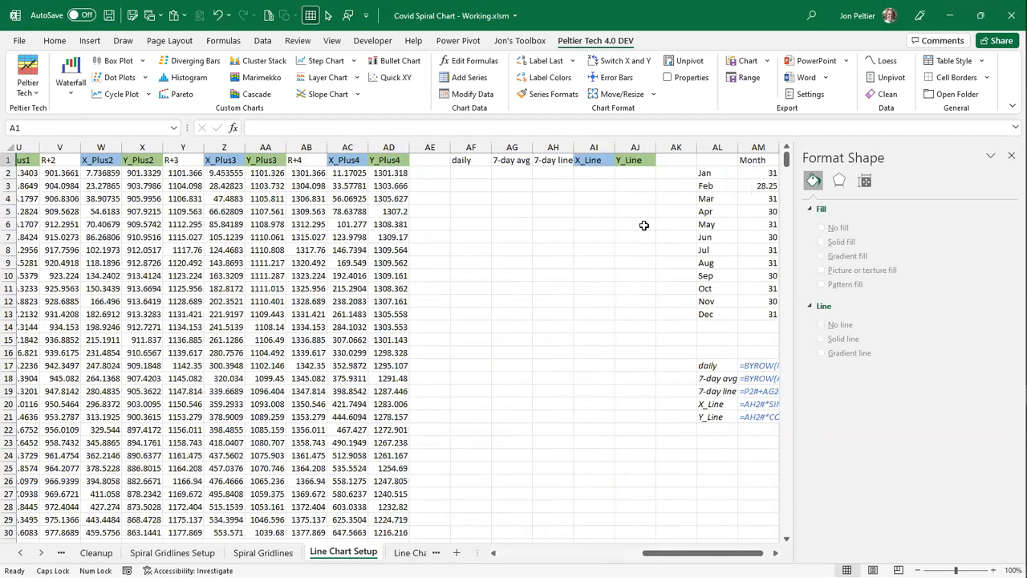
click(1010, 156)
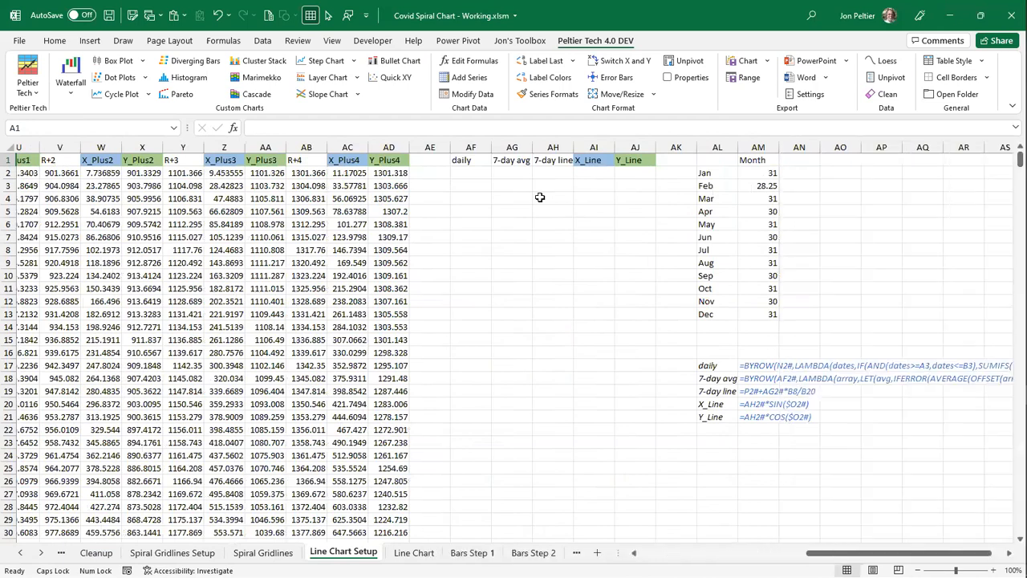
- Review the date and spiral columns alongside the empty daily, 7-day and X/Y line columns, leaving cell AF2 selected
click(471, 172)
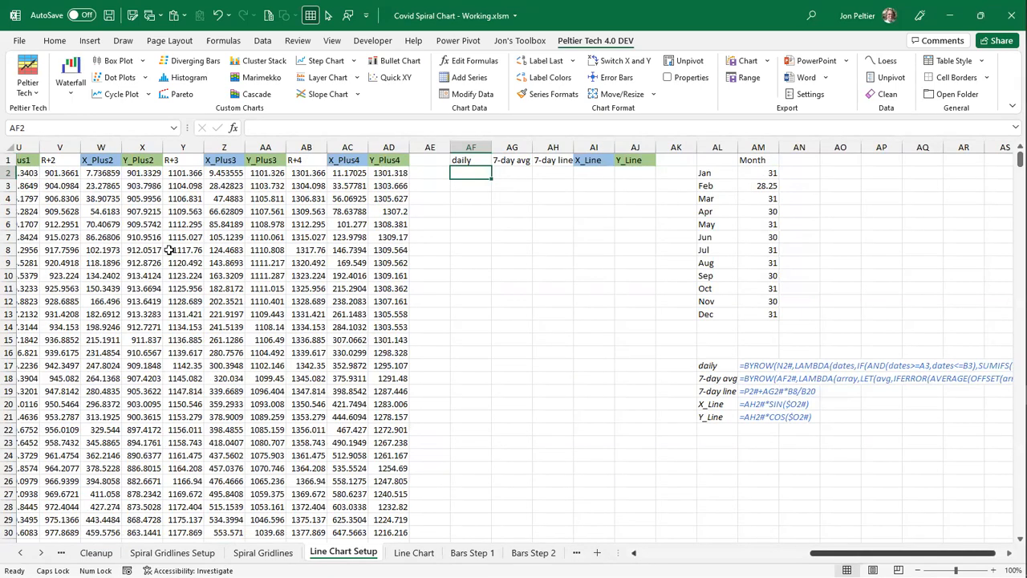
click(634, 555)
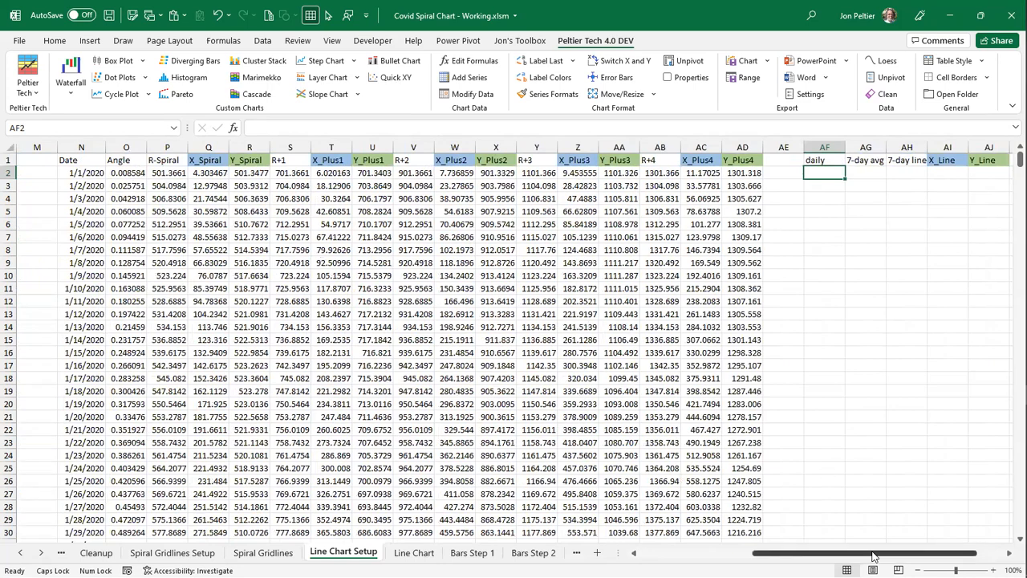
drag(875, 555, 963, 557)
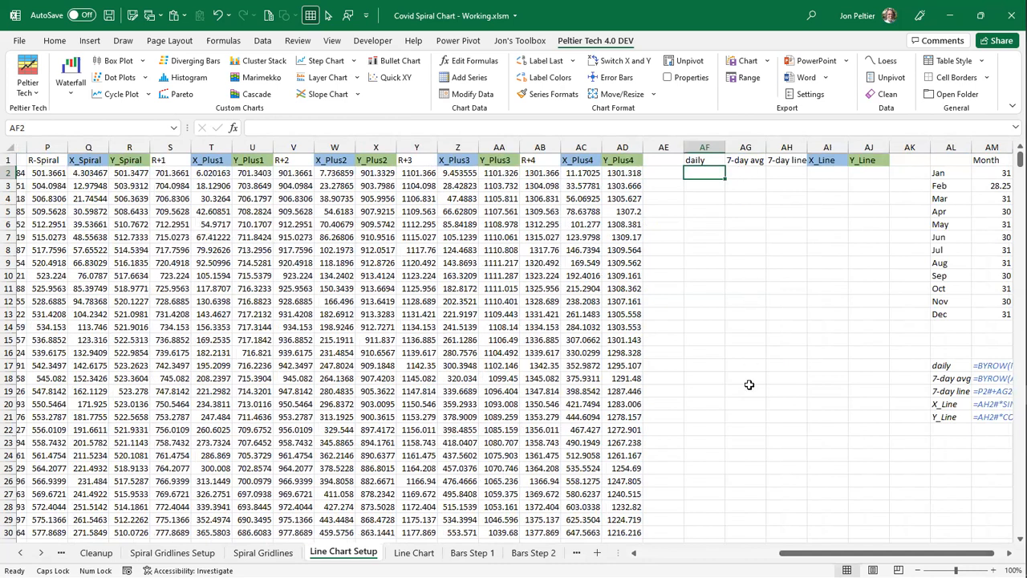
click(790, 169)
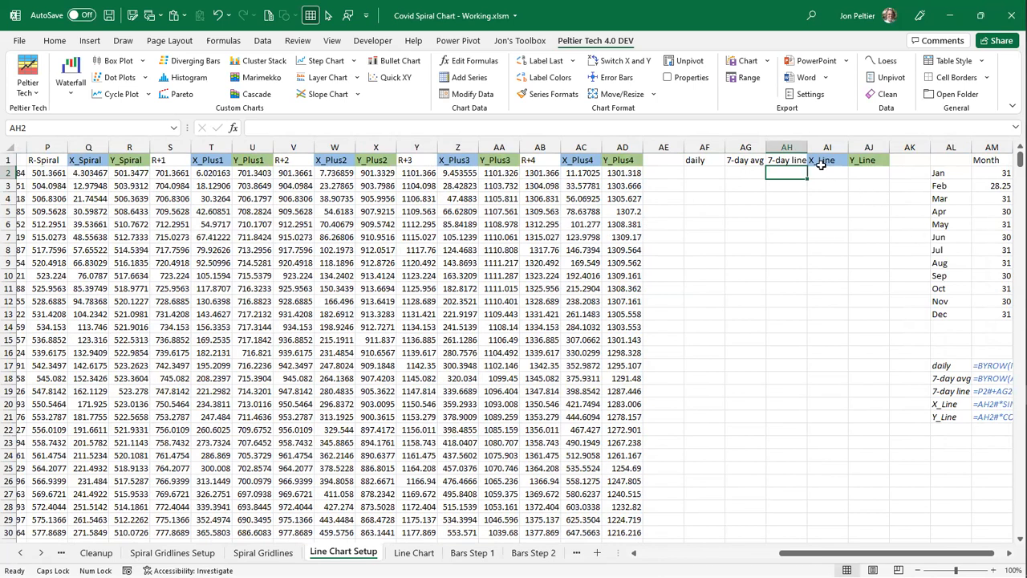
click(704, 170)
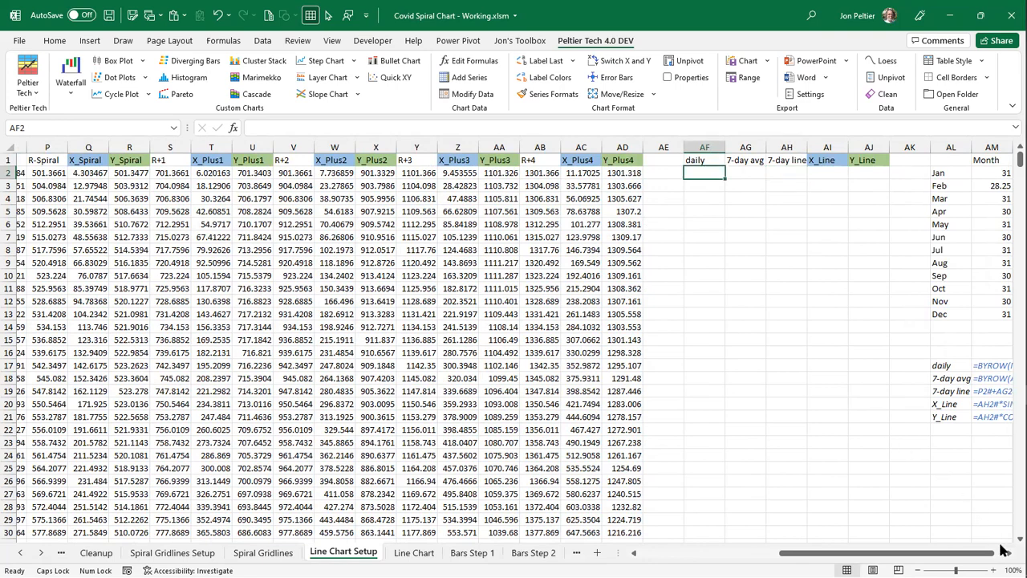
click(1010, 555)
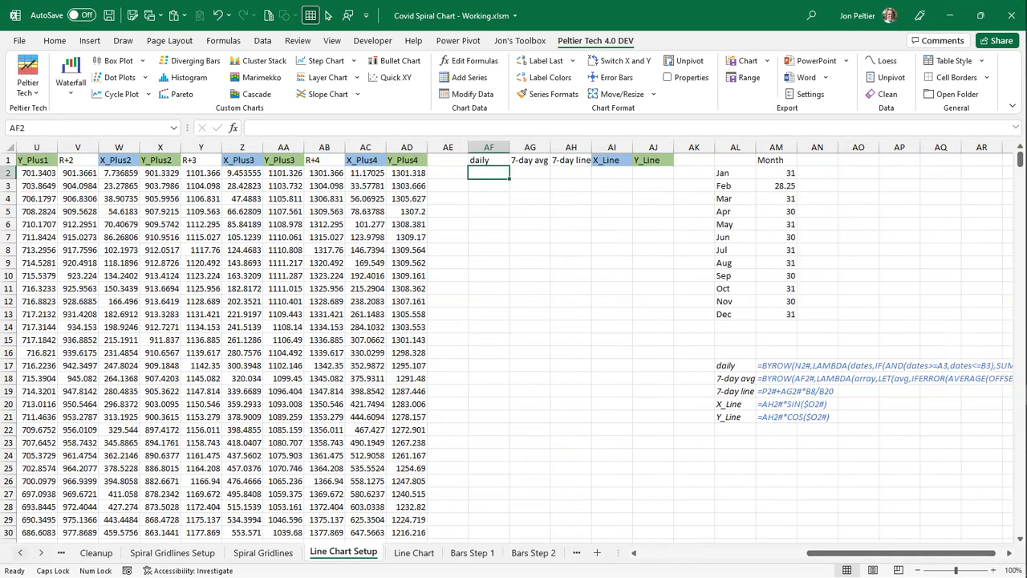
- Open the Get Data sheet and inspect the SUMIFS formula for daily cases in G5
right_click(41, 553)
scroll(59, 526, up, 2)
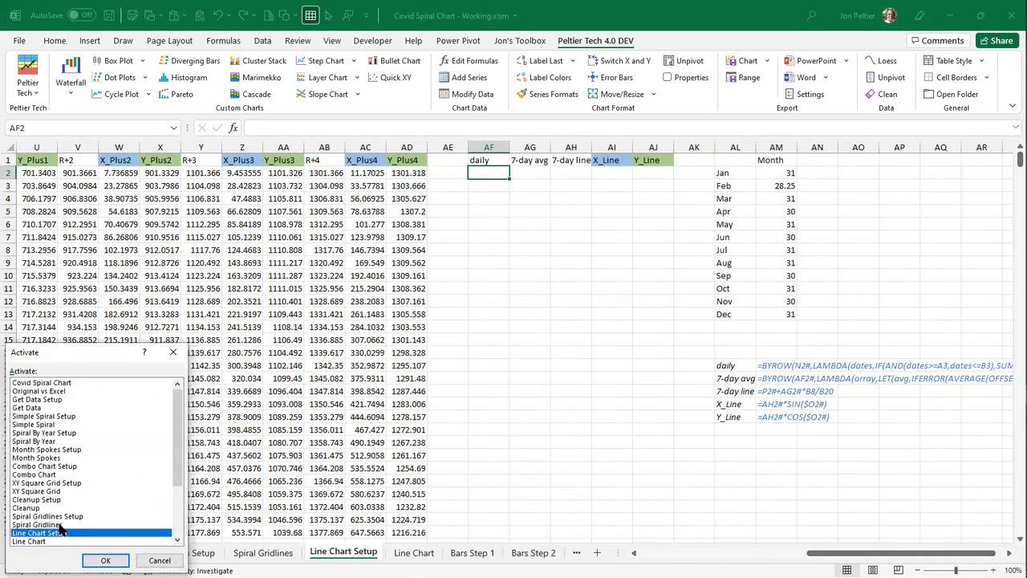
click(46, 409)
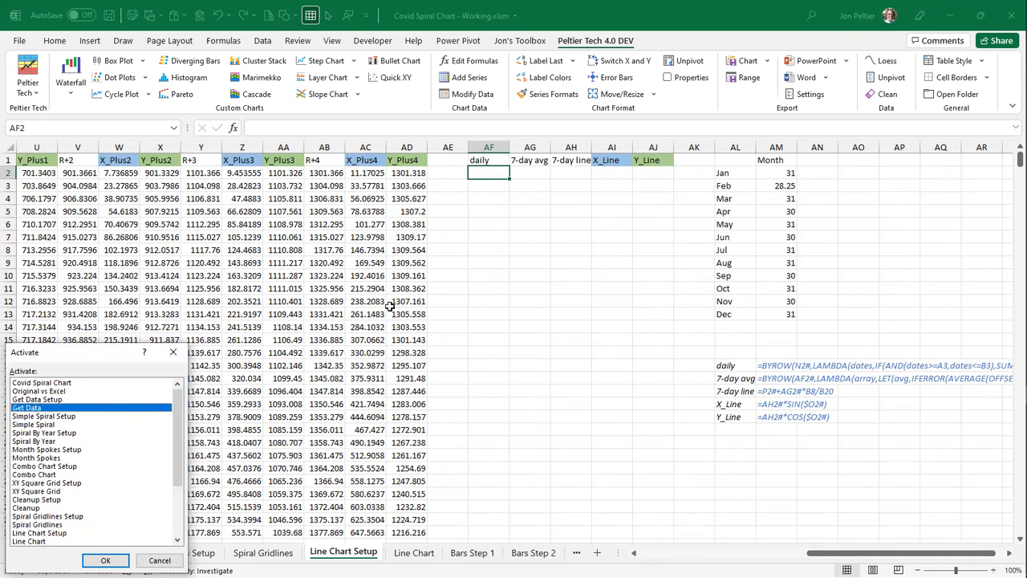
key(Return)
click(348, 213)
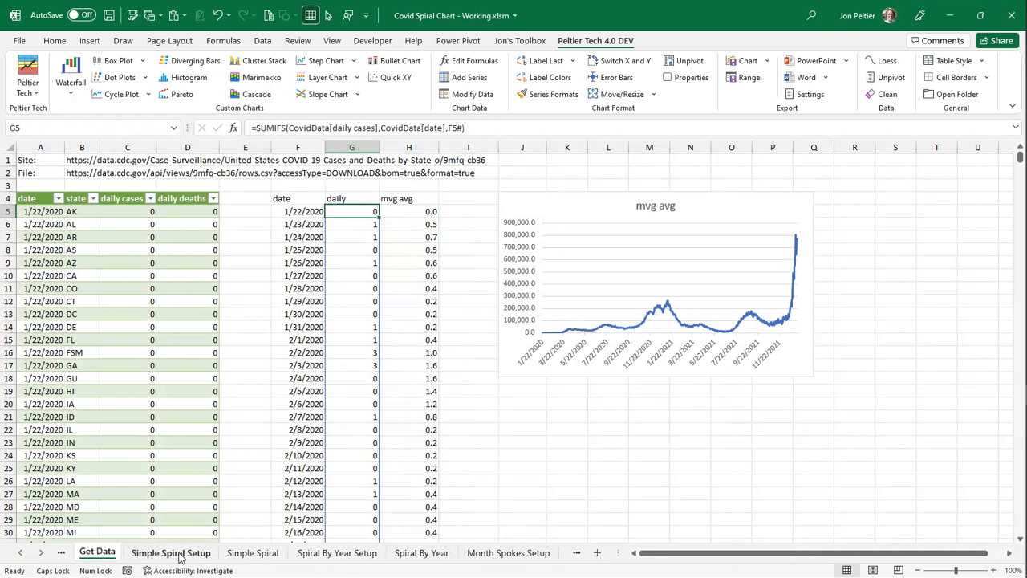
- Start a SUMIFS formula in AF2 of the Line Chart Setup sheet and switch to Get Data to pick its ranges
right_click(43, 560)
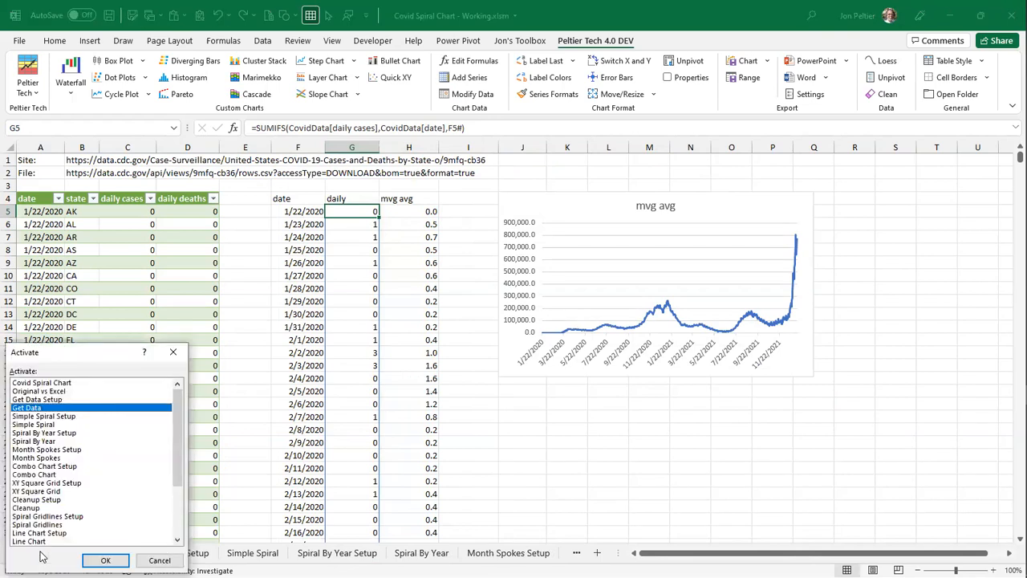
click(43, 534)
double_click(43, 534)
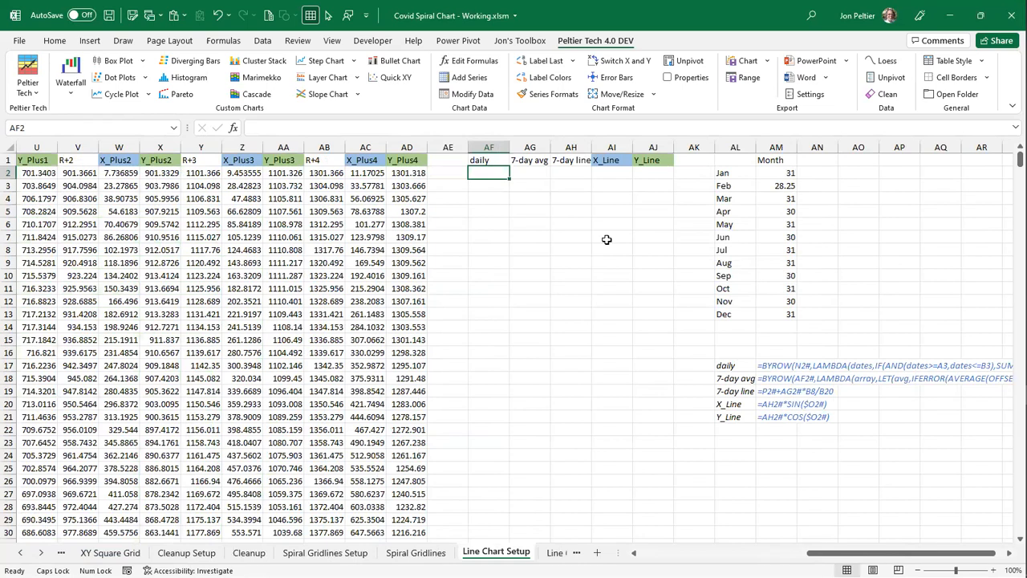
text(=)
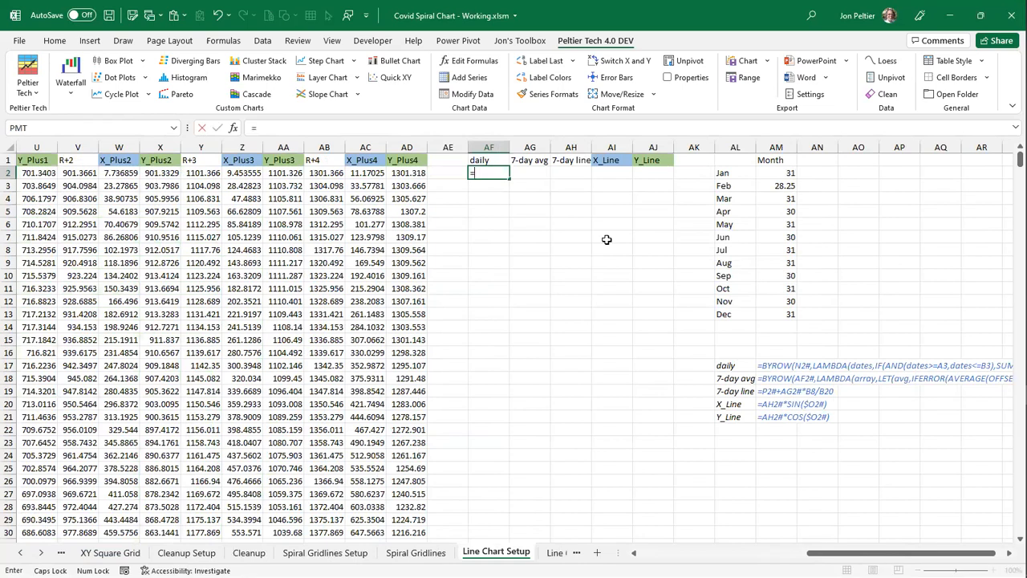
text(SUMIFS()
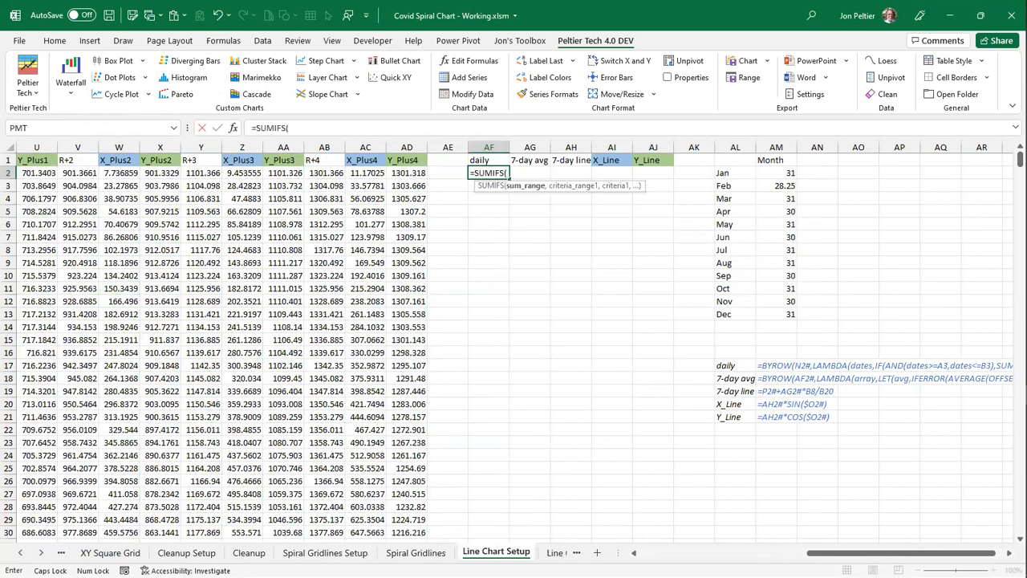
click(21, 554)
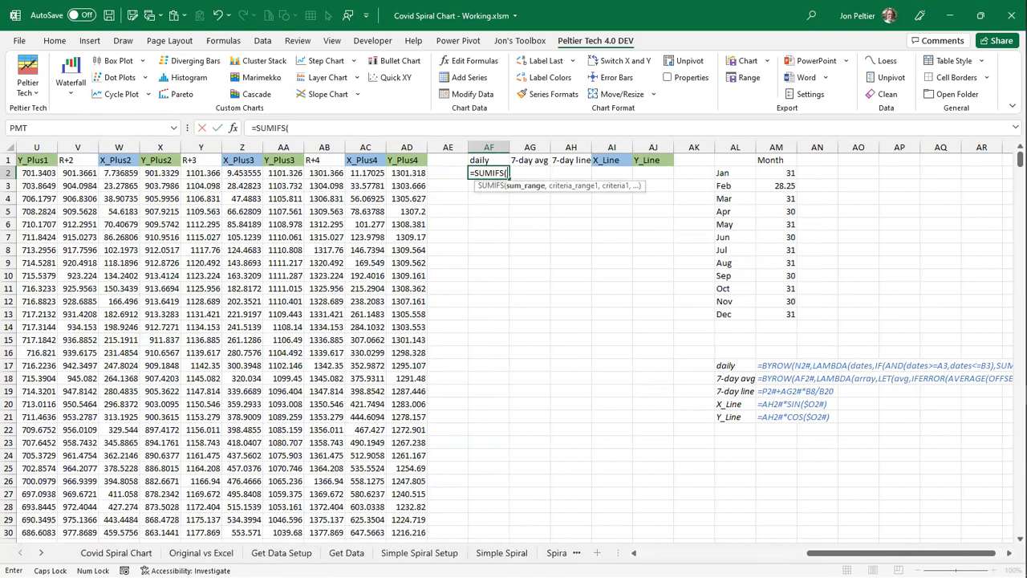
click(342, 553)
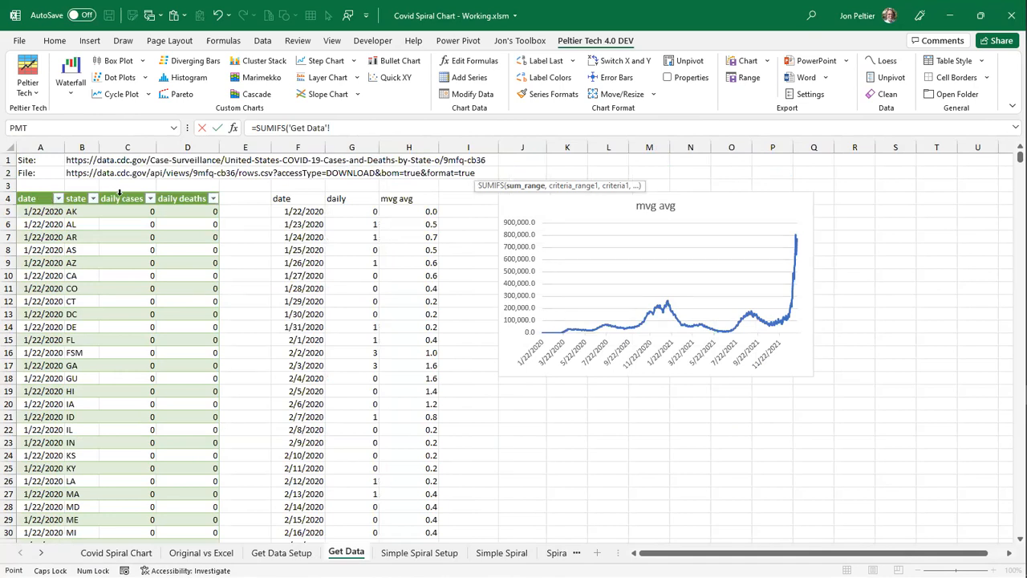
click(359, 127)
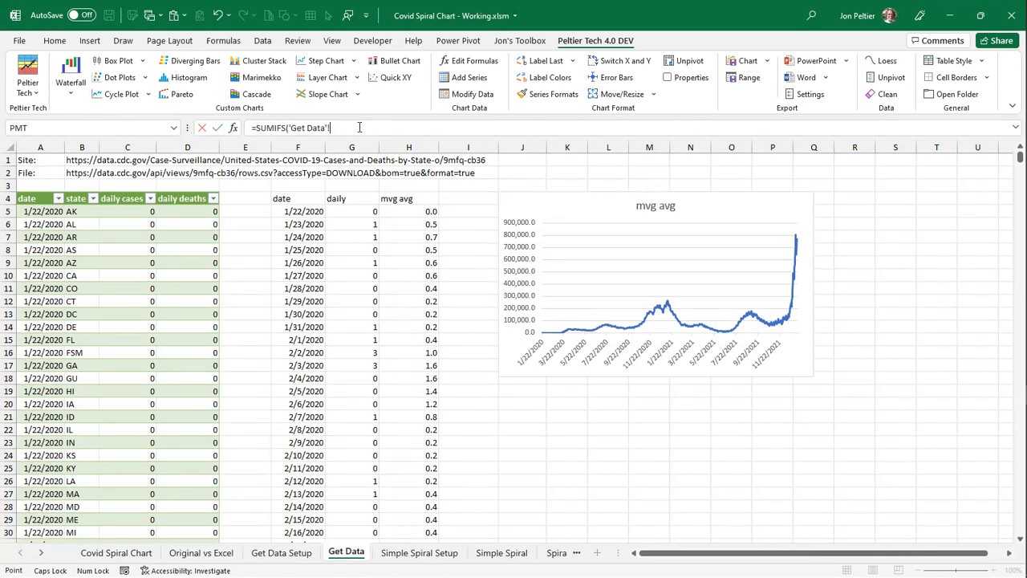
click(131, 199)
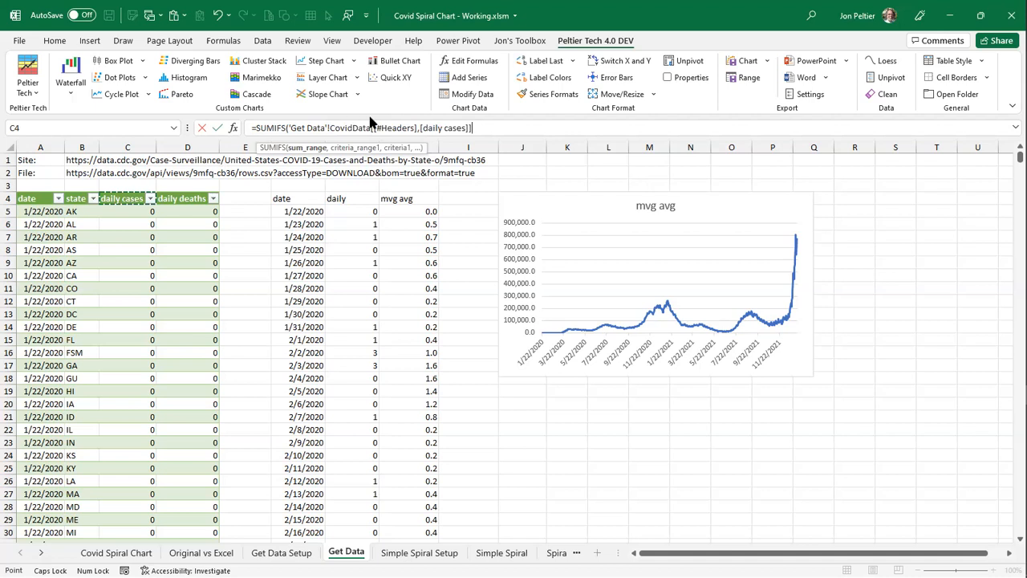
shift+click(329, 128)
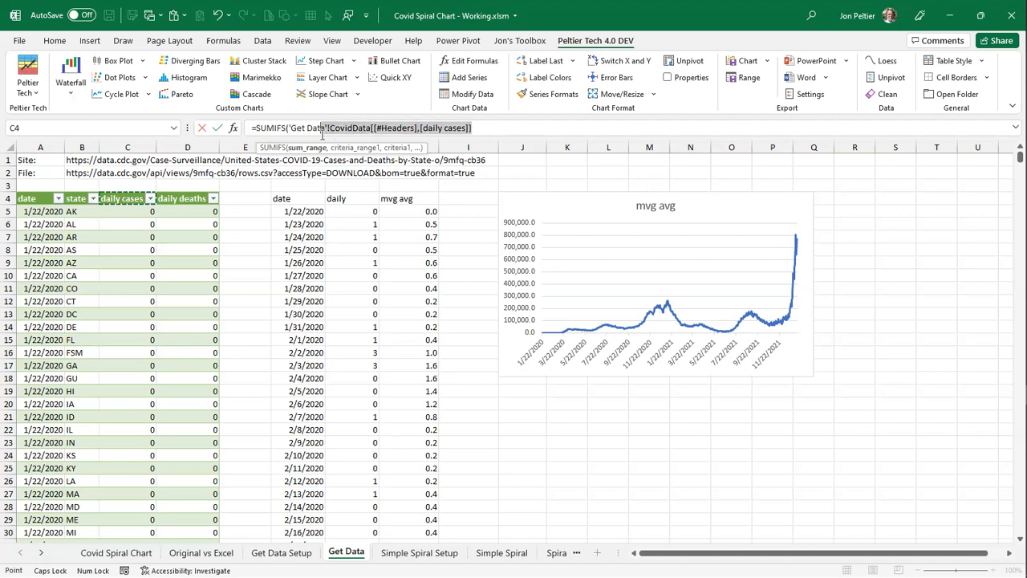
drag(331, 133, 300, 134)
key(Delete)
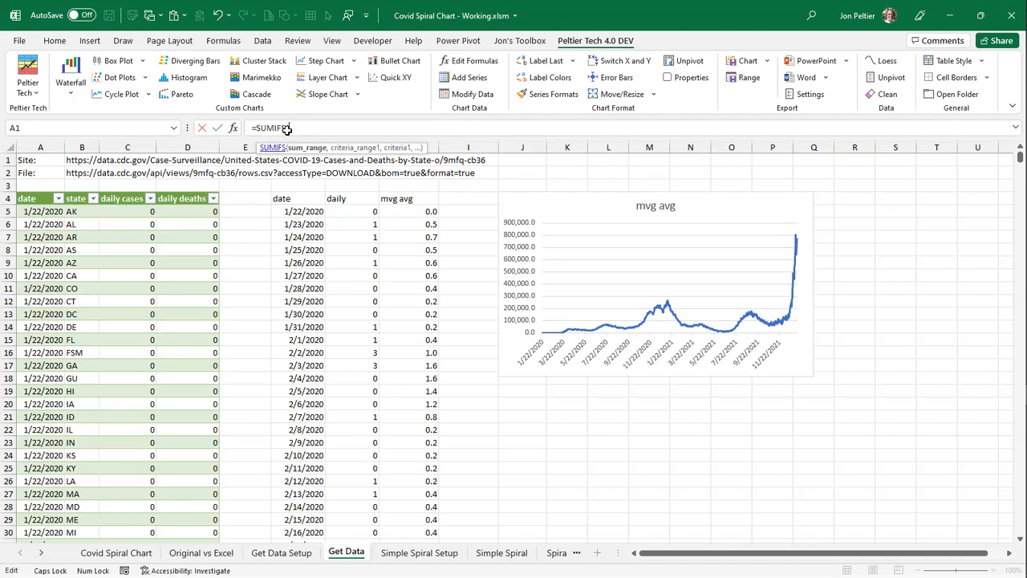
- Use CovidData[daily cases] as the SUMIFS sum range and CovidData[date] as its criteria range
click(120, 192)
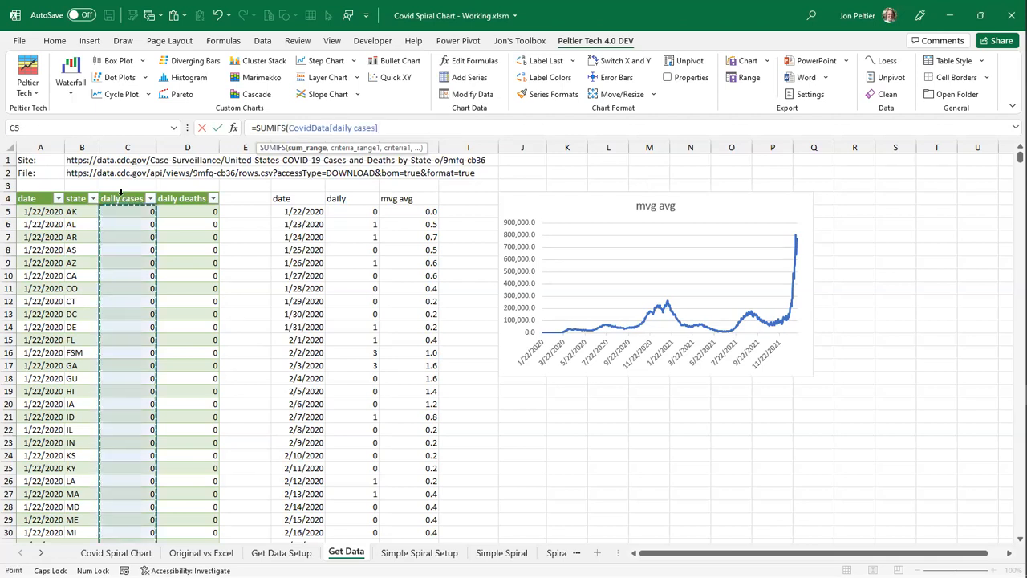
text(,)
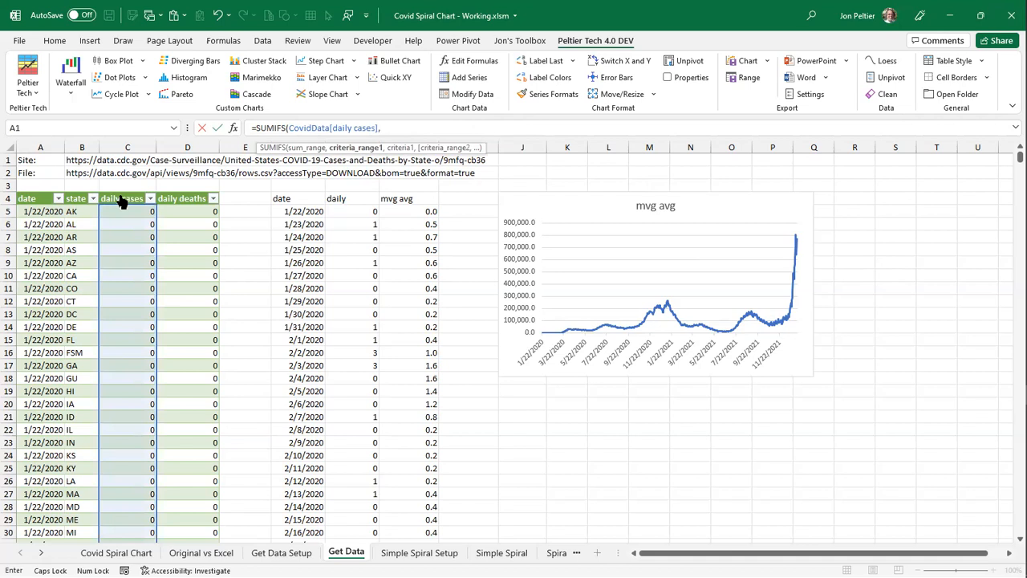
click(28, 193)
text(,)
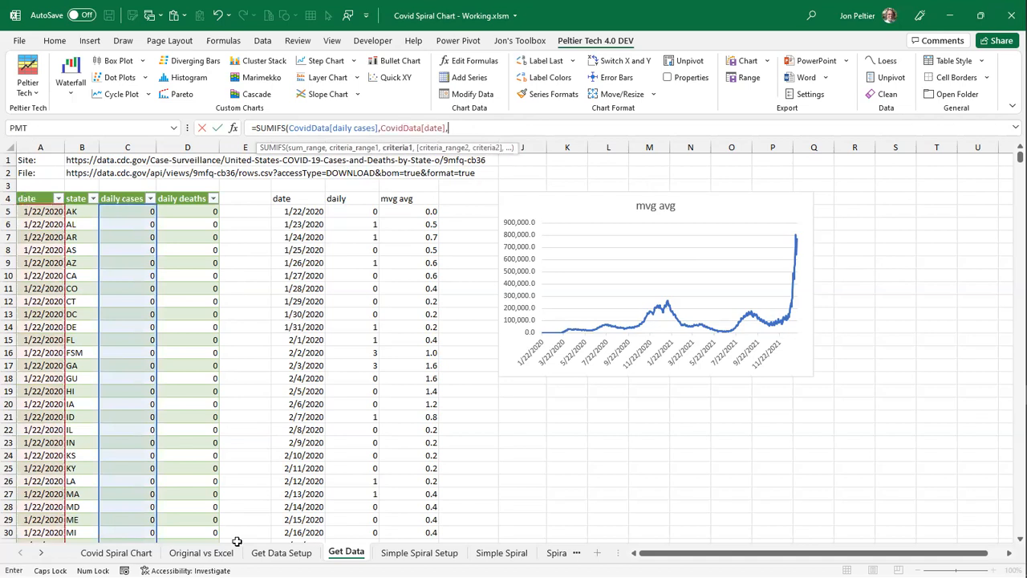
- Return to Line Chart Setup, set the criterion to the spilled dates N2# without the sheet prefix, and enter the SUMIFS formula in AF2
right_click(44, 554)
click(51, 533)
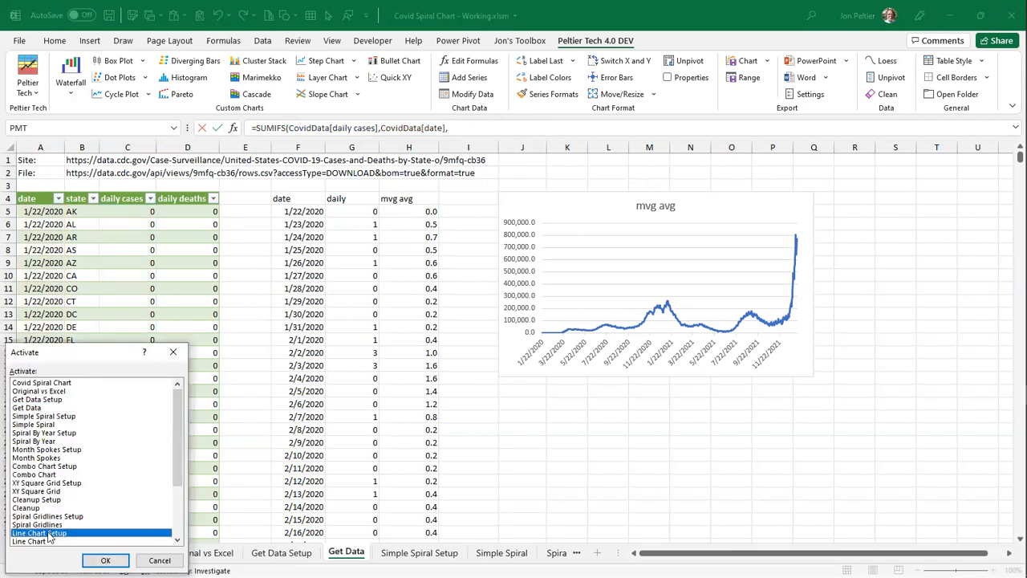
key(Return)
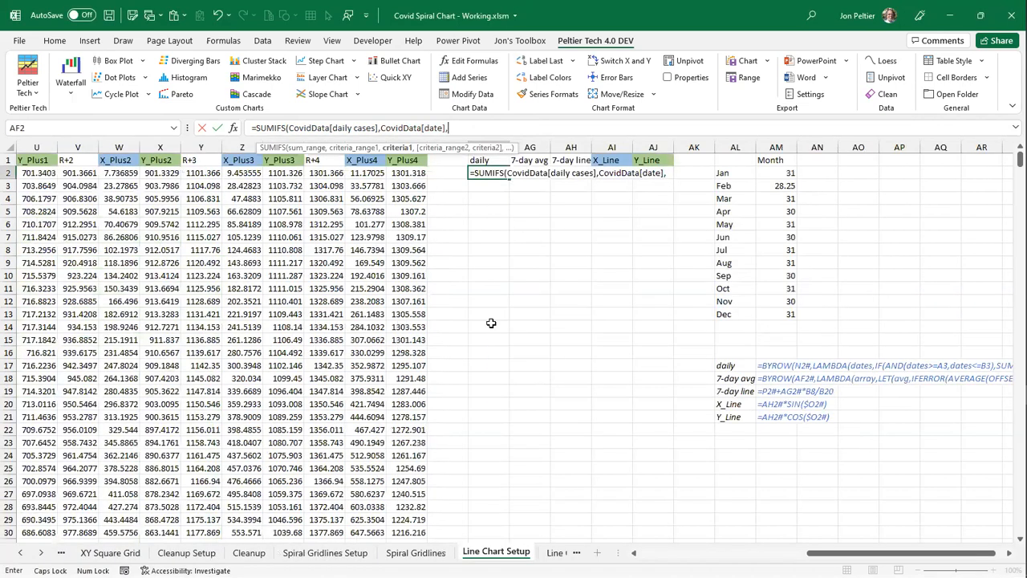
click(650, 553)
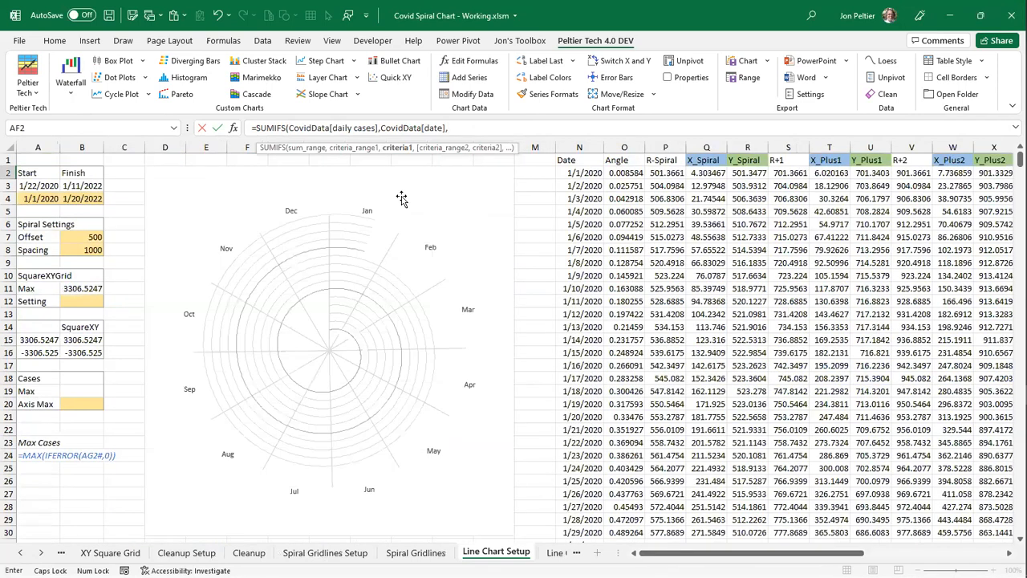
click(567, 173)
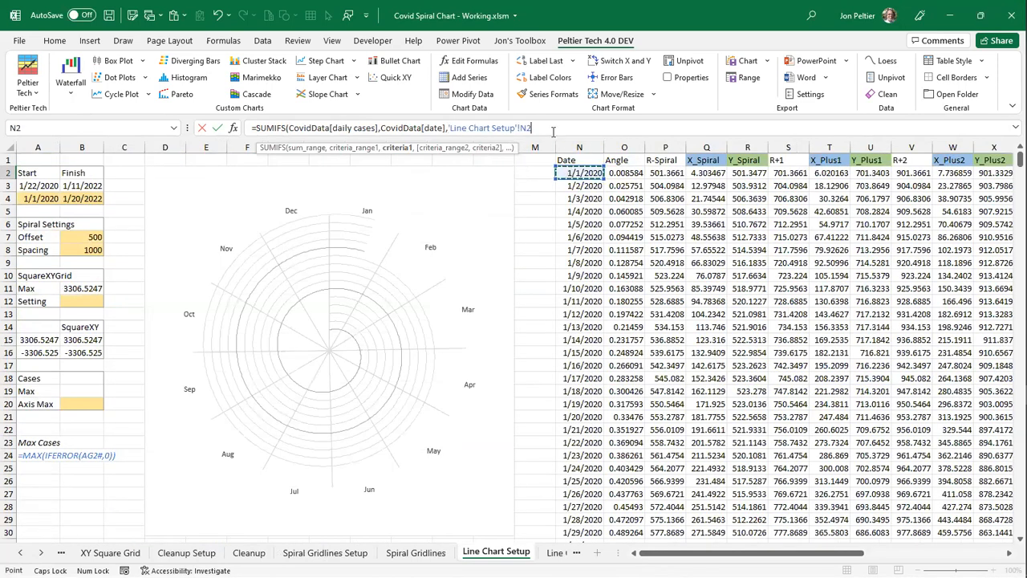
text(#)
drag(522, 127, 451, 127)
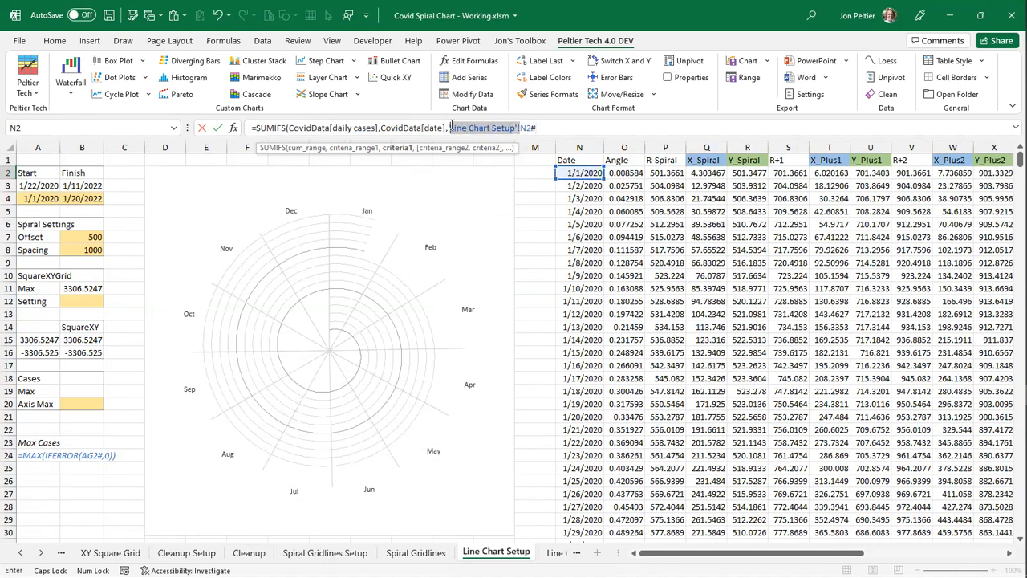
key(Delete)
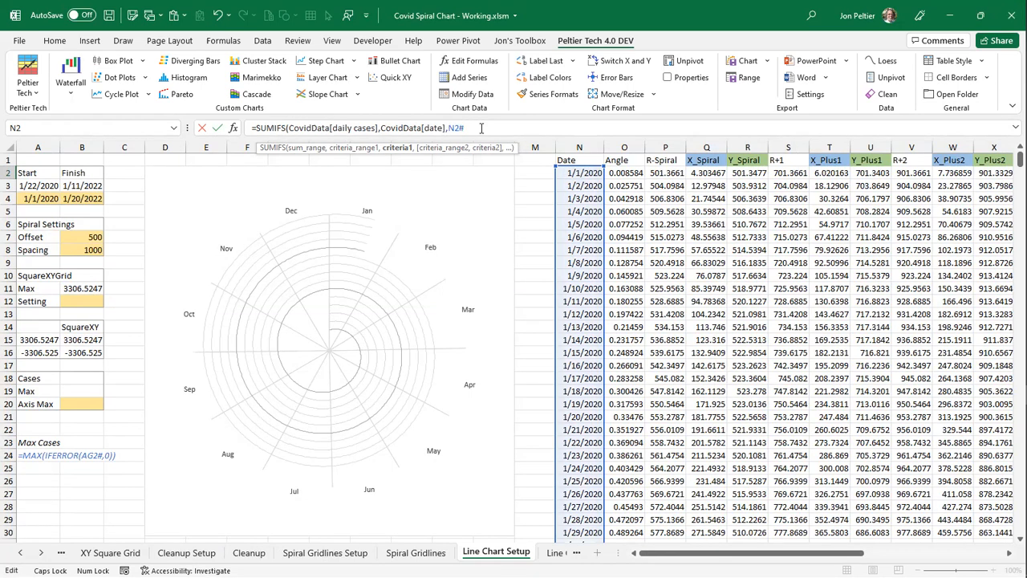
text())
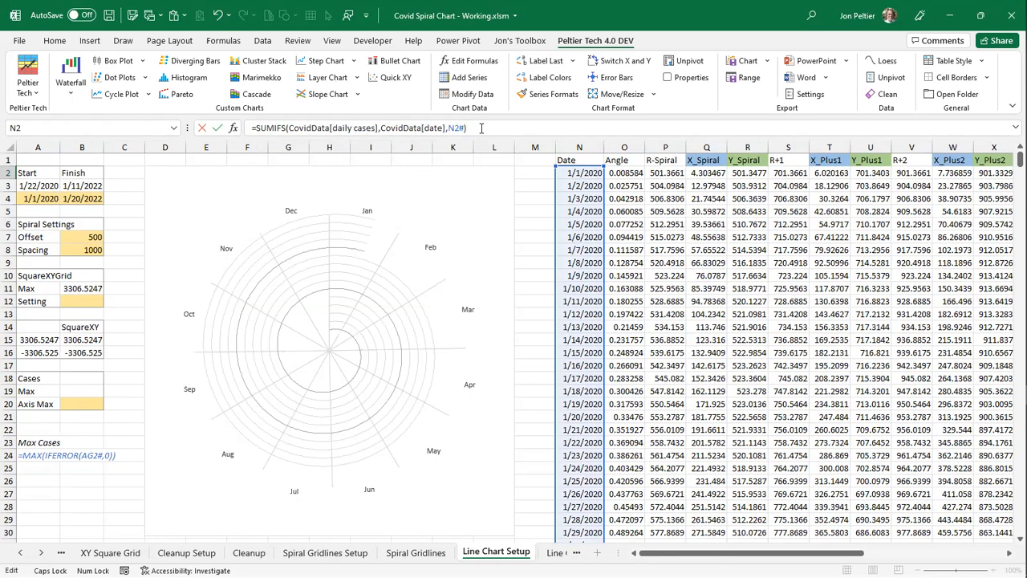
key(ctrl+Return)
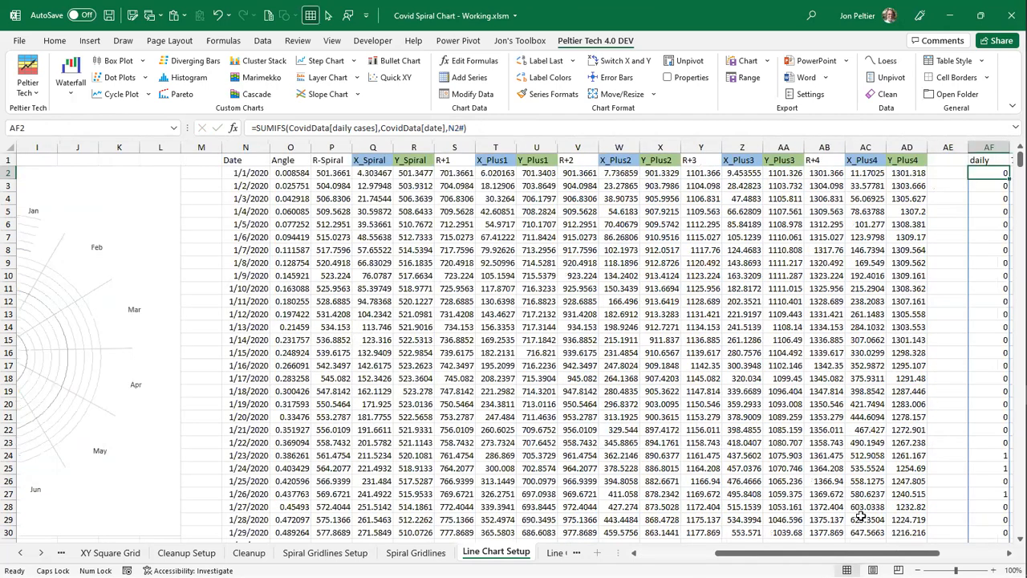
- Examine the spilled daily values in column AF against the start and finish dates, including the last rows 748 to 752
click(1010, 559)
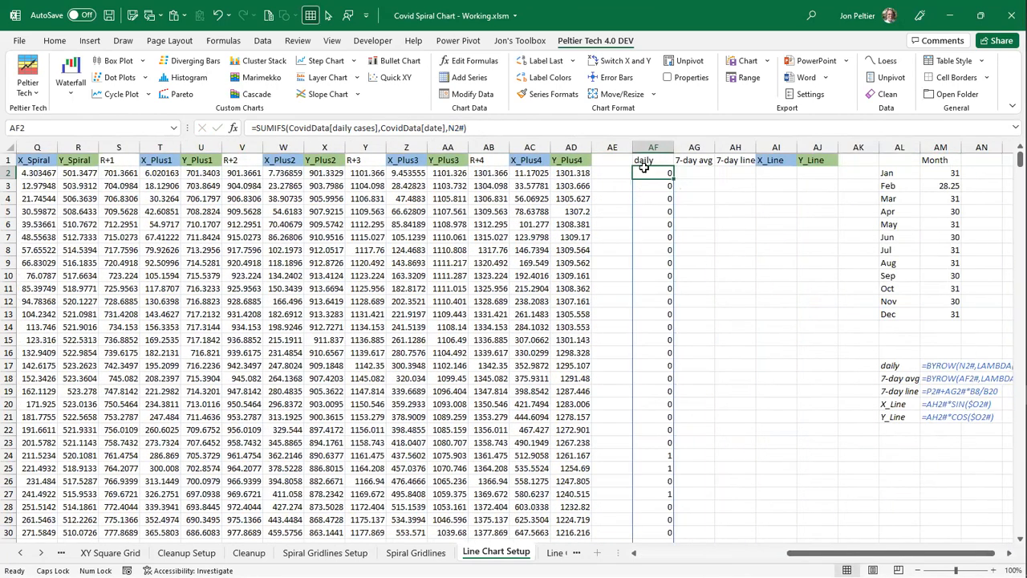
mouse_move(644, 167)
mouse_down()
mouse_move(631, 317)
mouse_move(665, 419)
mouse_move(643, 173)
mouse_up()
click(647, 554)
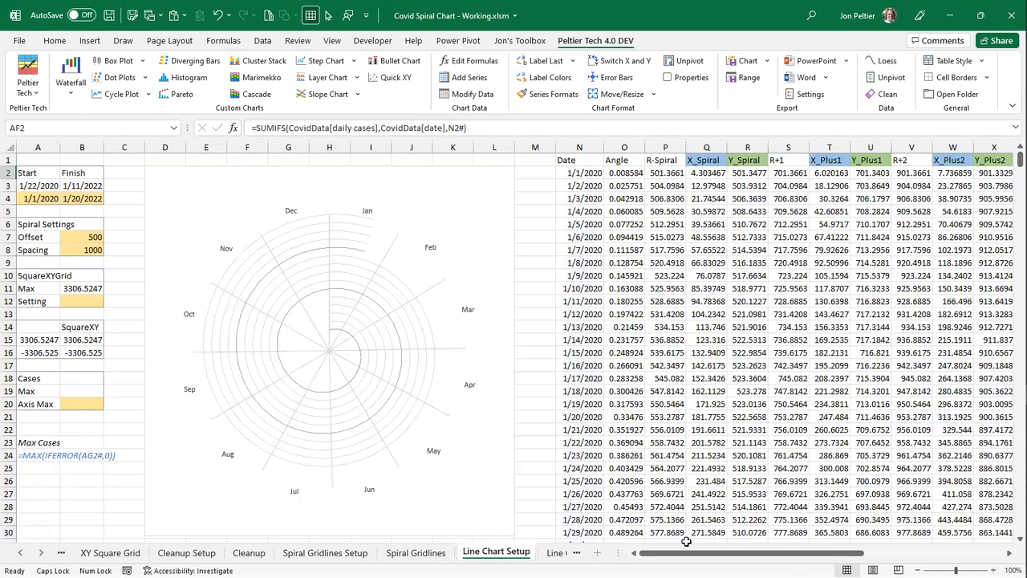
drag(713, 554, 852, 557)
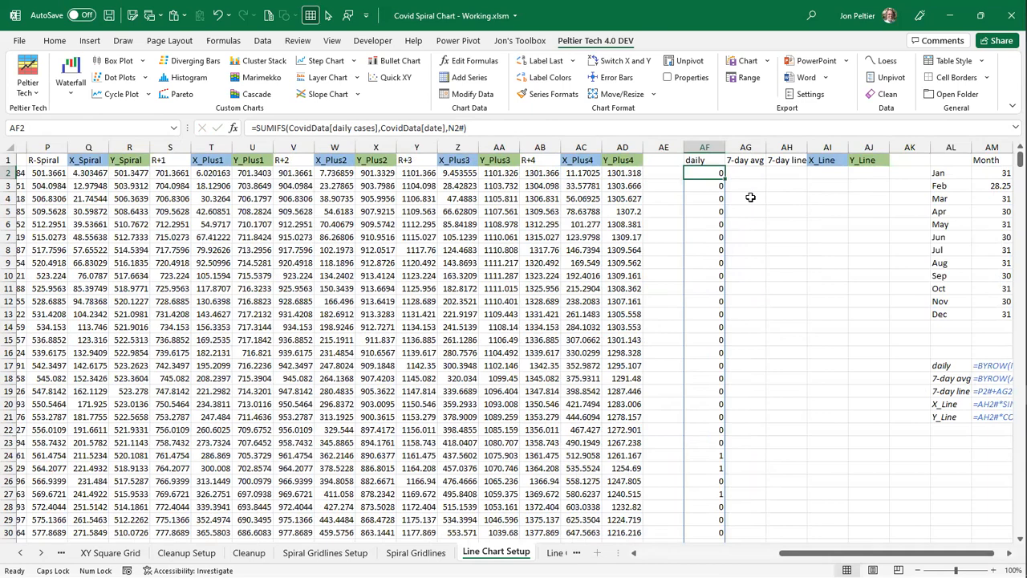
key(ctrl+Down)
click(706, 494)
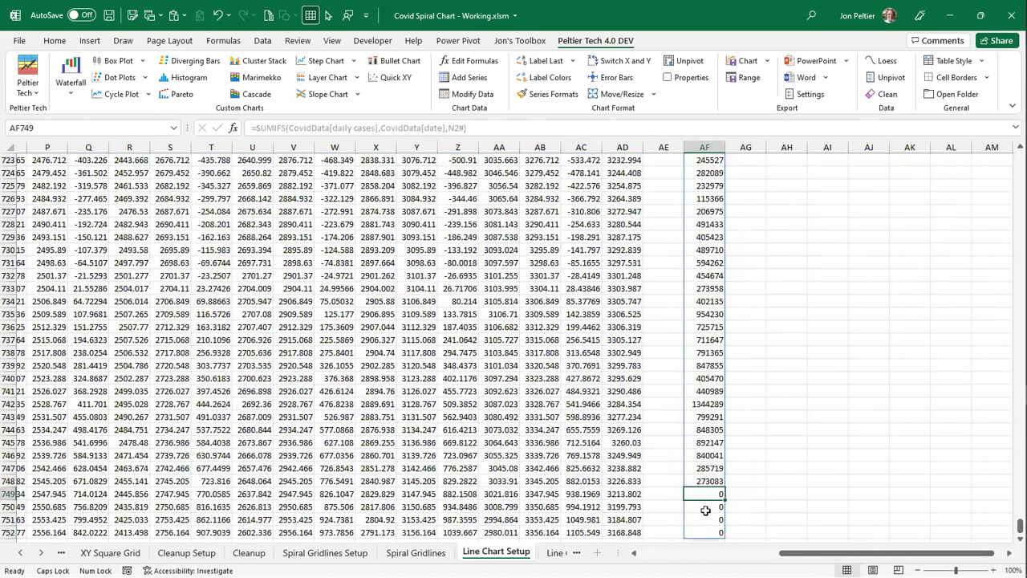
drag(705, 511, 701, 532)
click(700, 481)
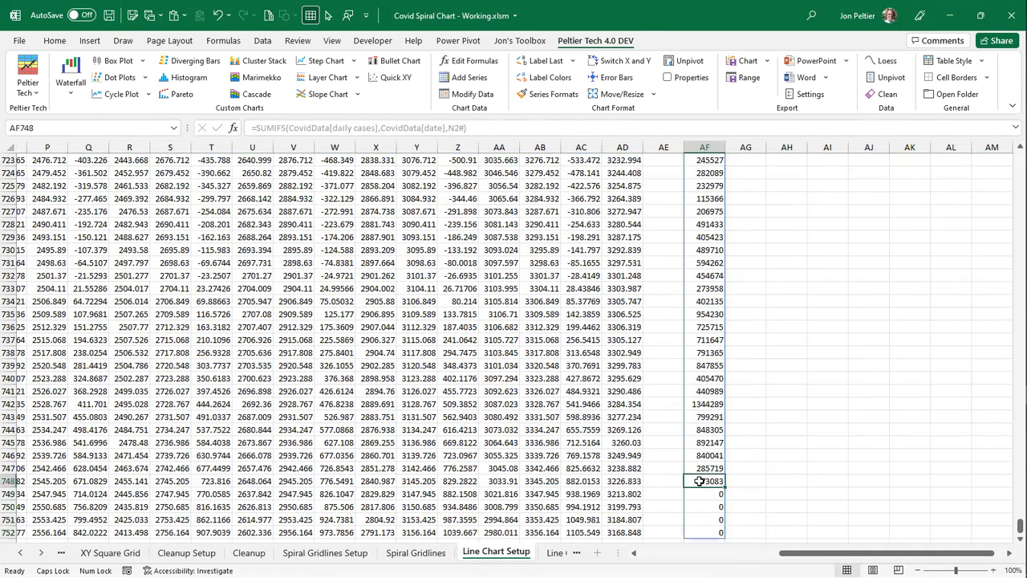
drag(702, 493, 698, 535)
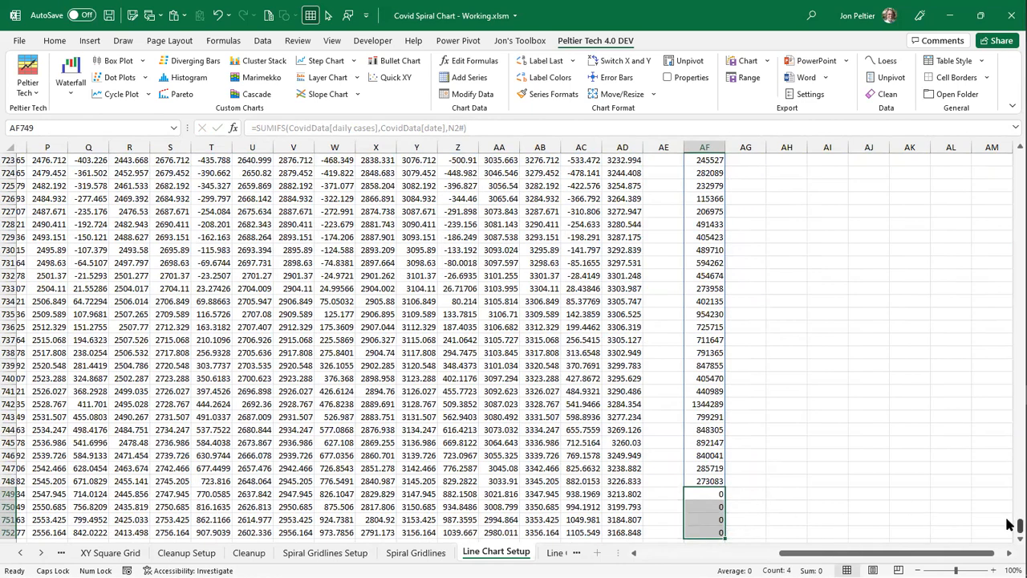
key(ctrl+Up)
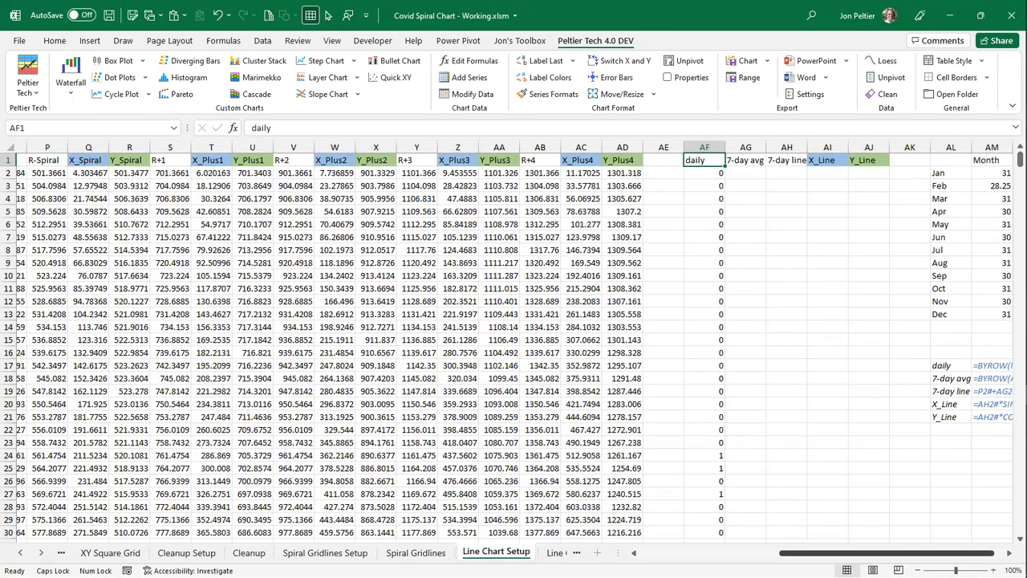
- Edit the formula in AF2 to open a BYROW function over the date array N2# ahead of the existing SUMIFS
click(1009, 556)
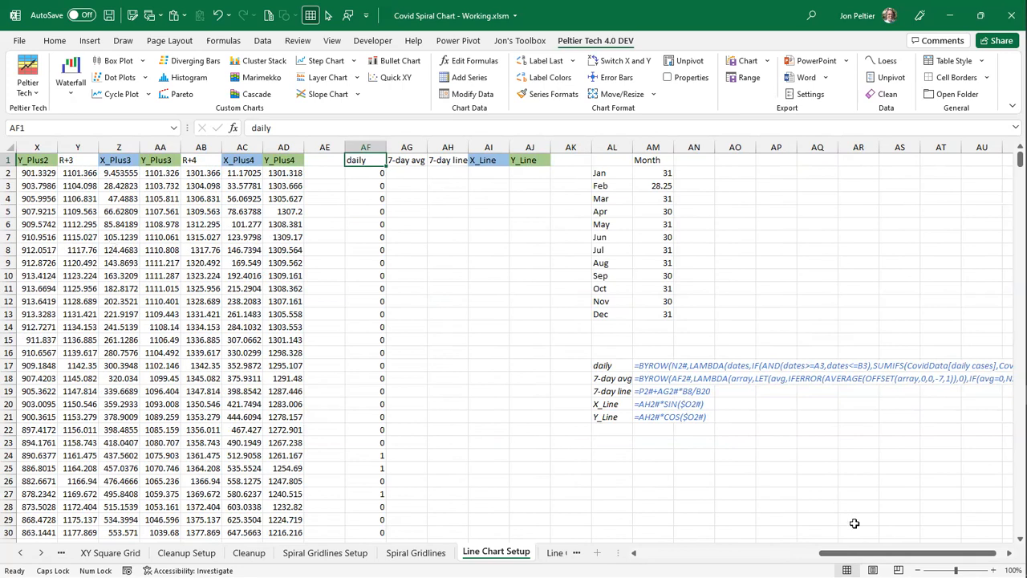
click(1008, 553)
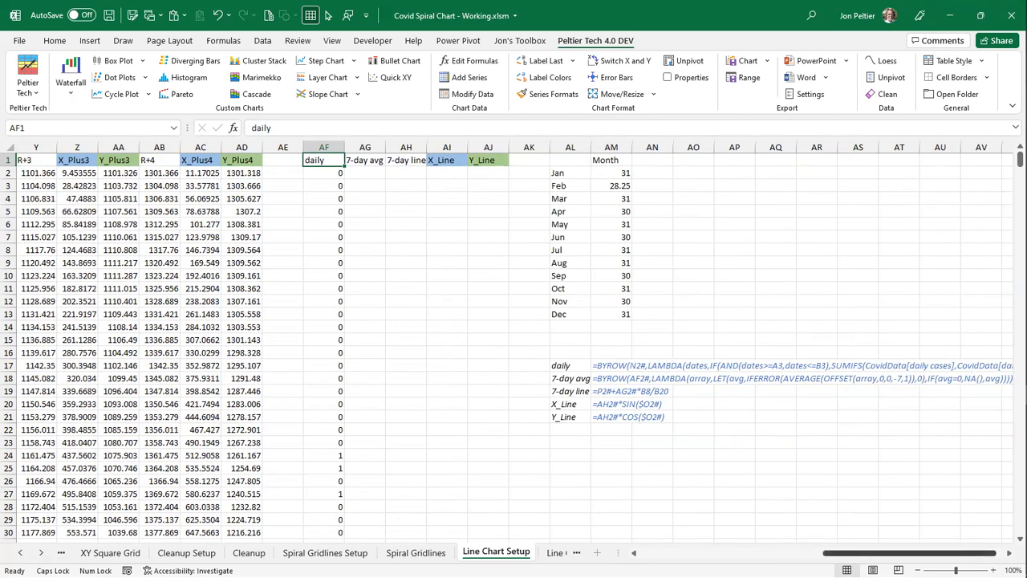
click(1009, 553)
click(1009, 556)
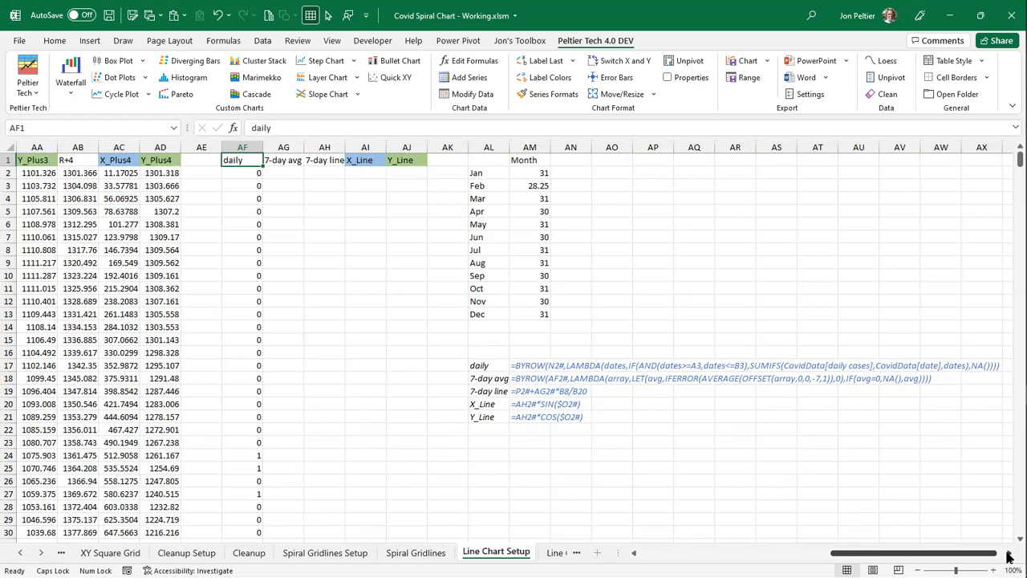
click(238, 174)
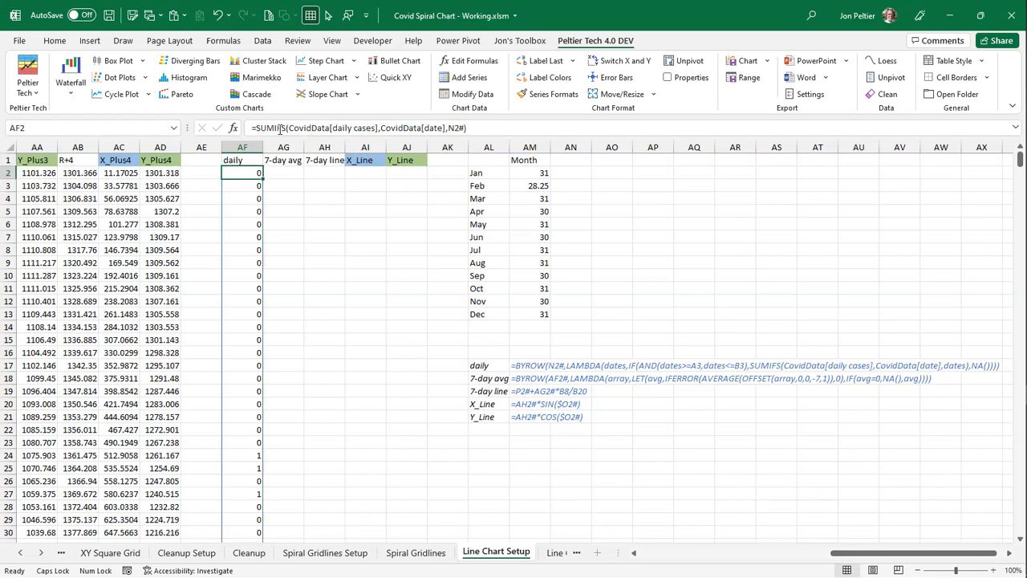
click(257, 127)
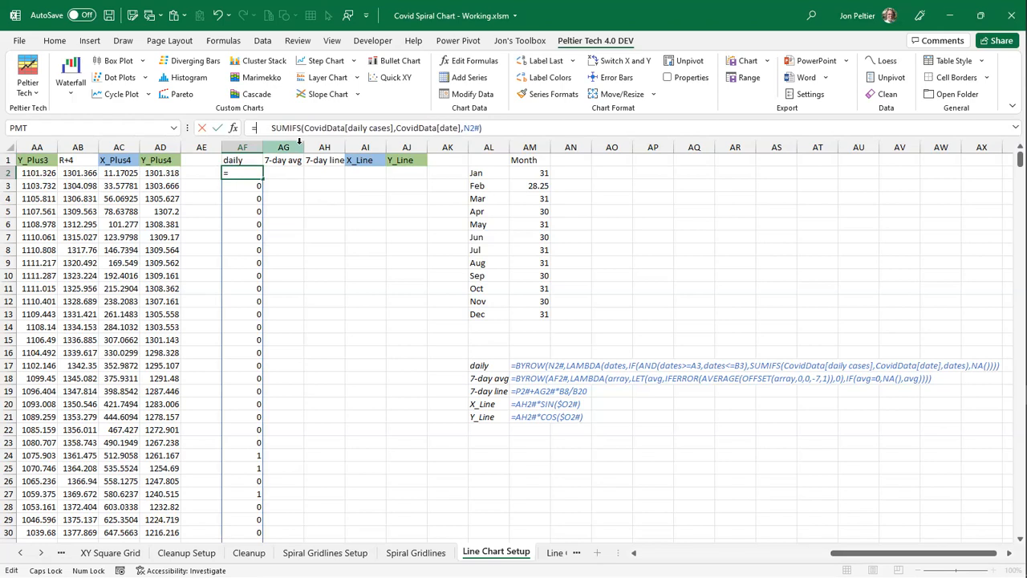
text(BYROW()
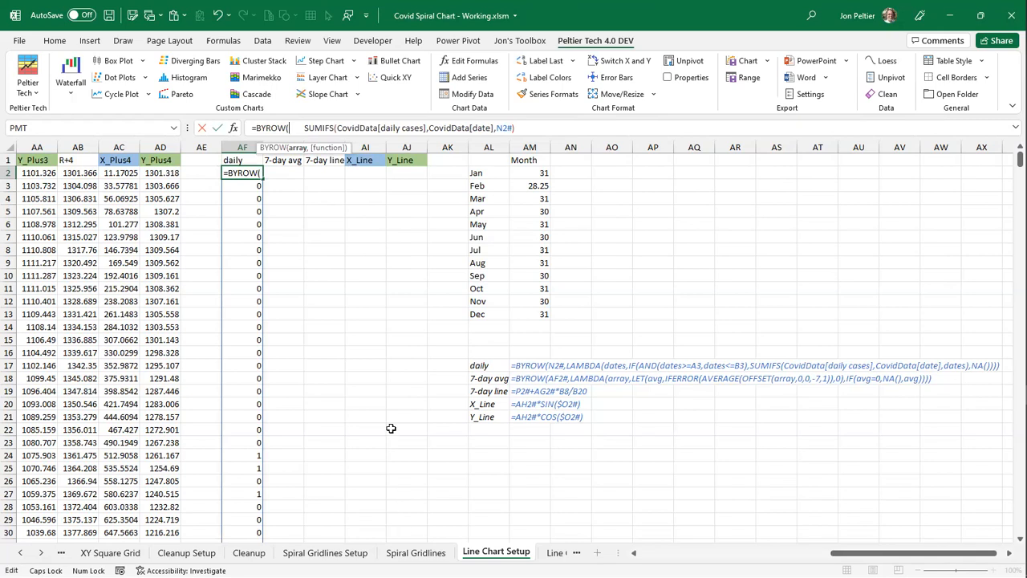
text(N2#)
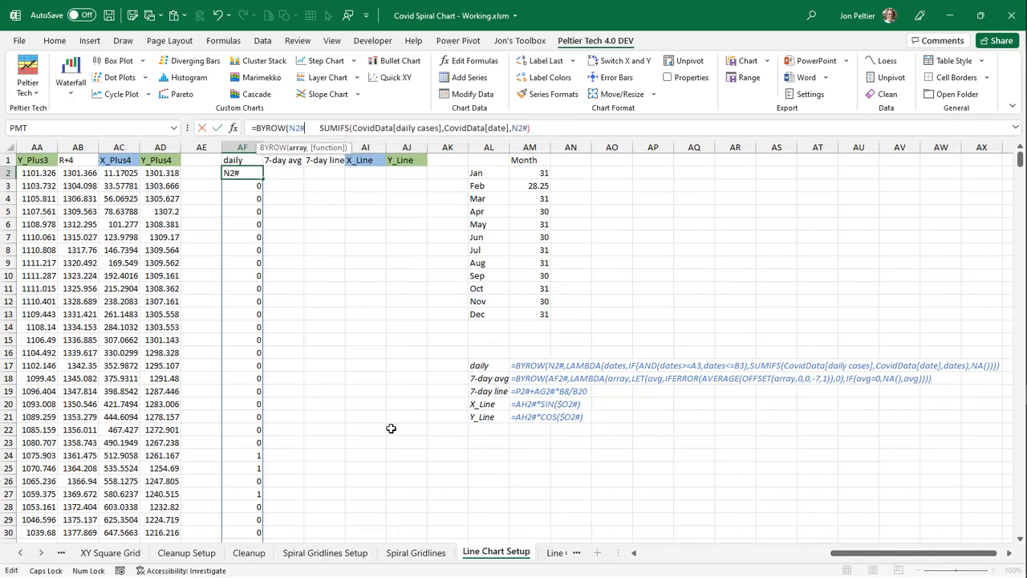
text(,)
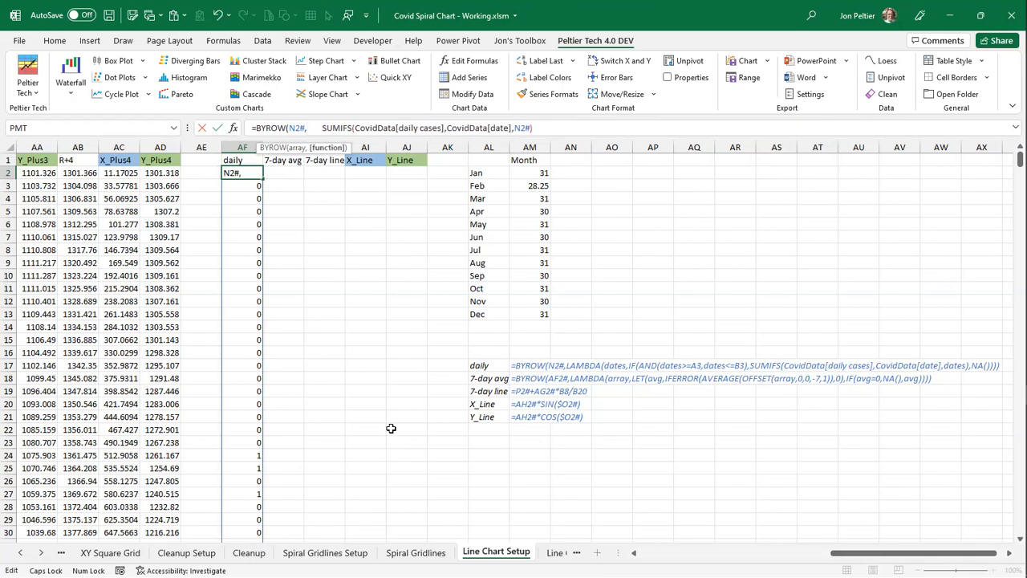
- Add a LAMBDA with the lowercase parameter dates as the BYROW function argument
text(LAMBDA)
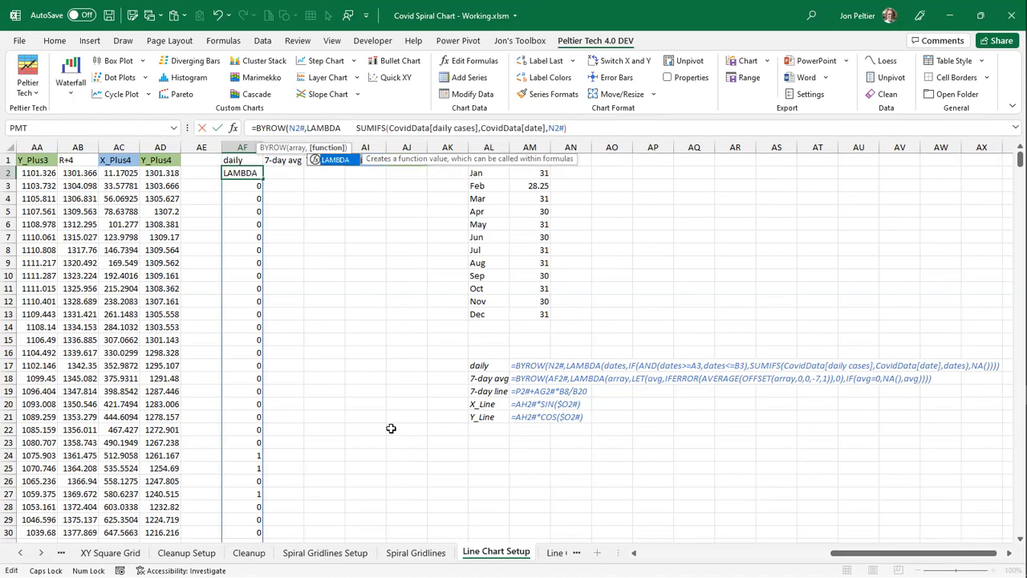
text(()
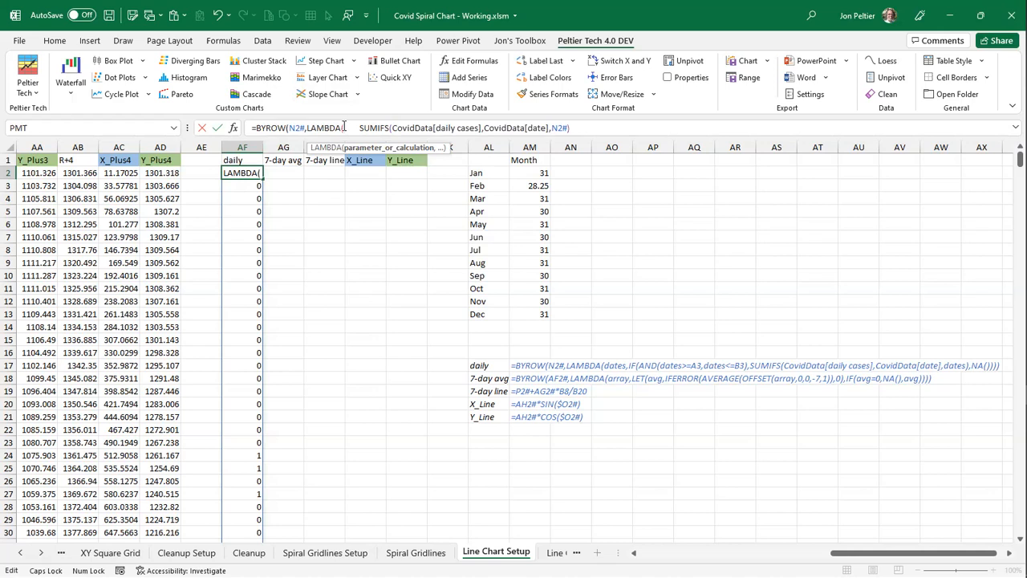
text(DATES)
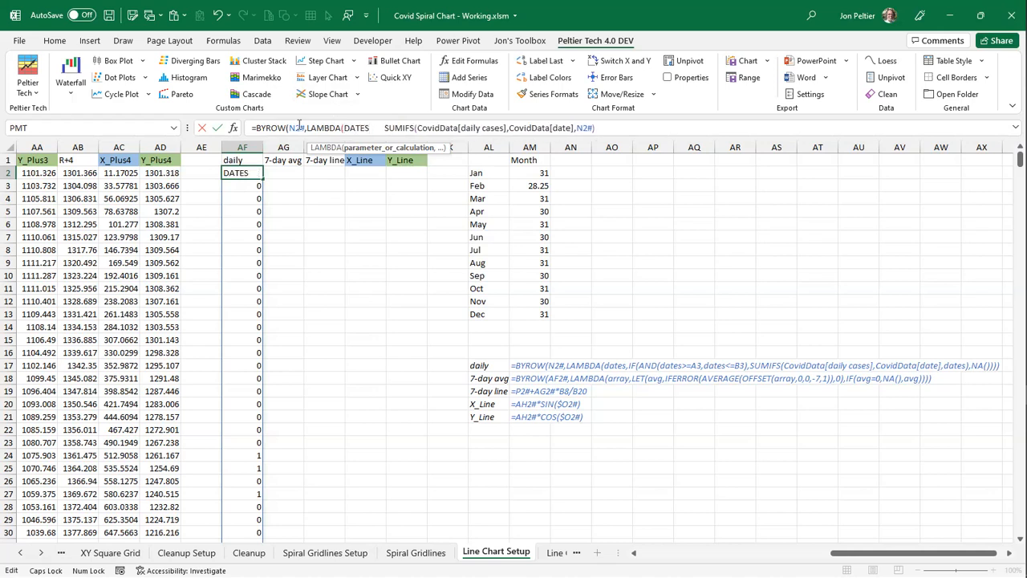
key(Caps_Lock)
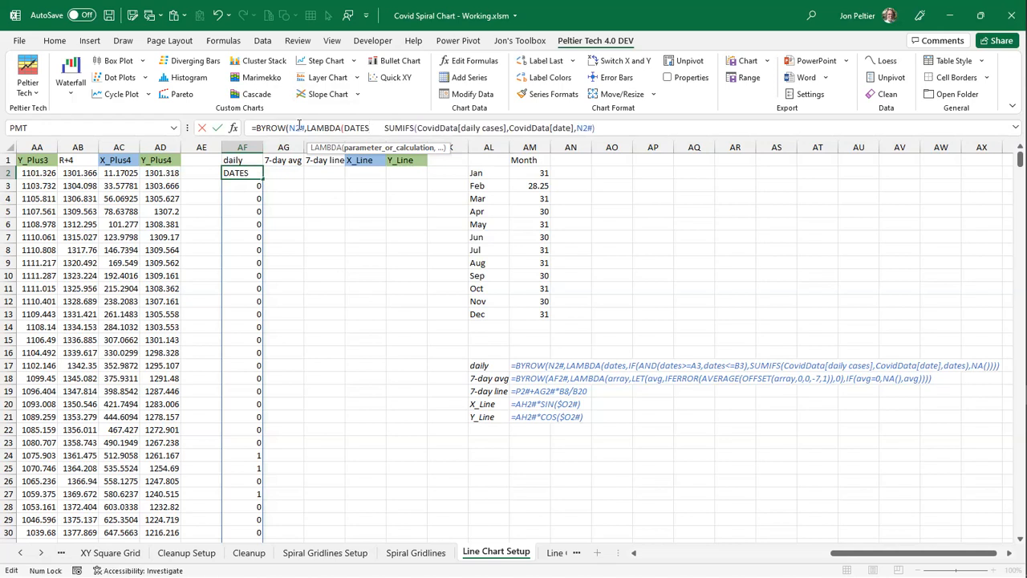
double_click(357, 127)
text(dates)
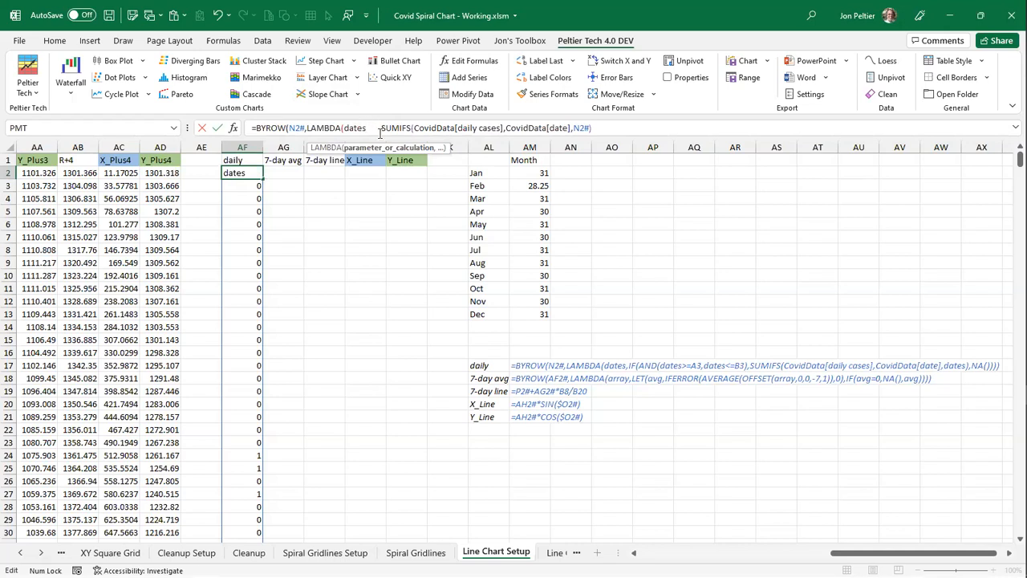
text(,)
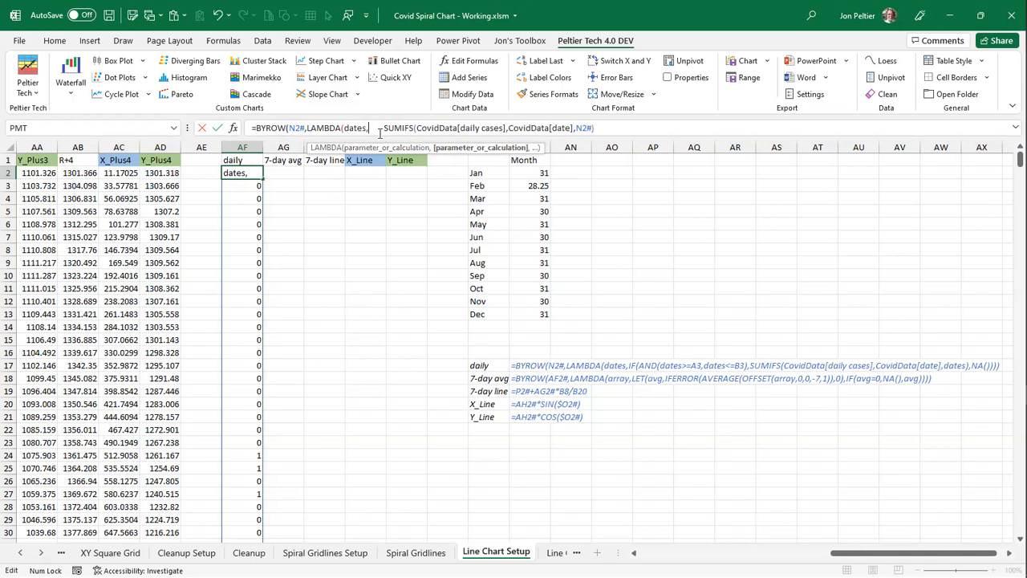
- Add an IF with the test AND(dates>=A4,dates<=B4), using the Start and Finish cells in row 4, inside the LAMBDA
text(if(and()
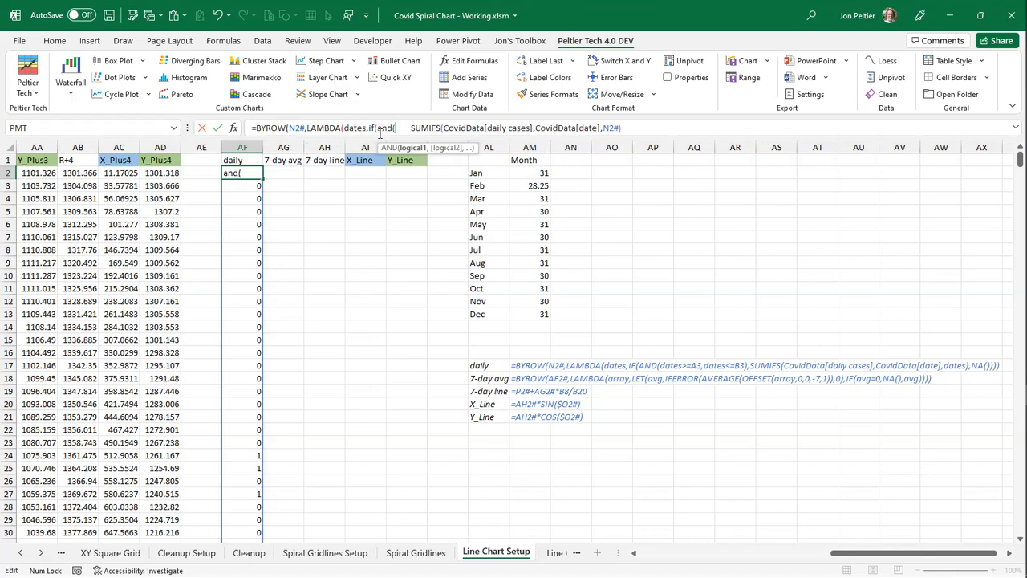
text(dates)
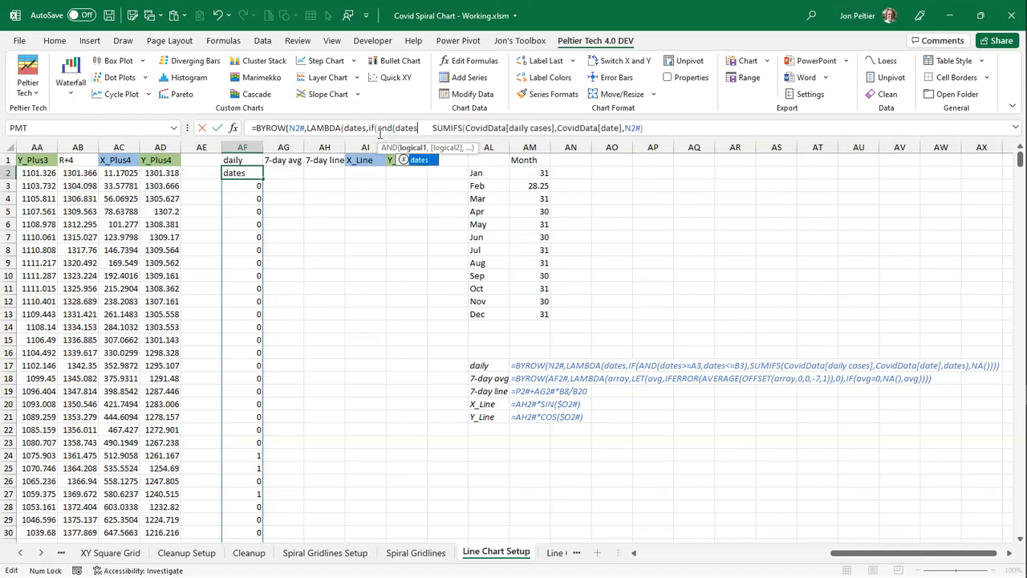
text(>=)
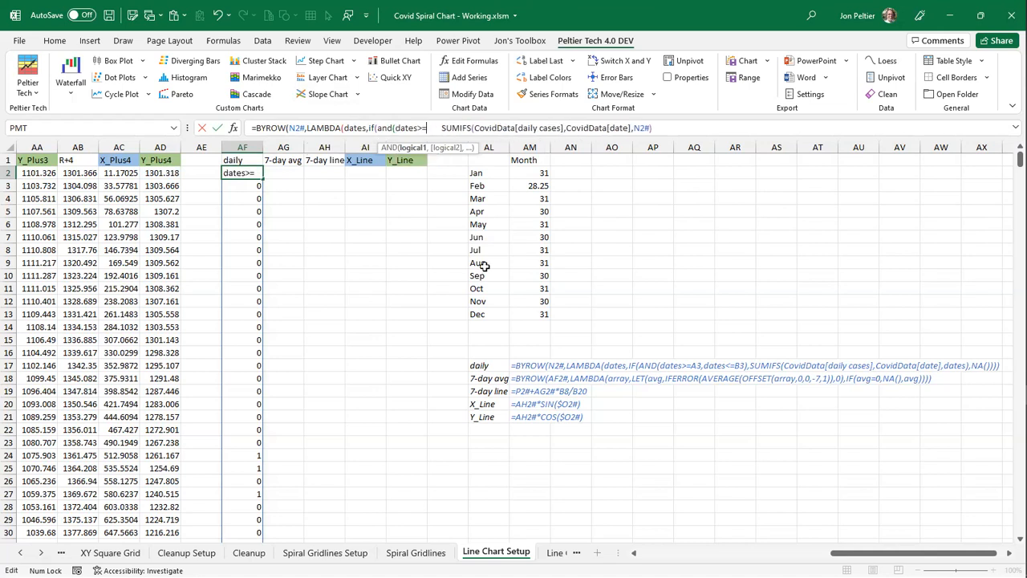
click(653, 553)
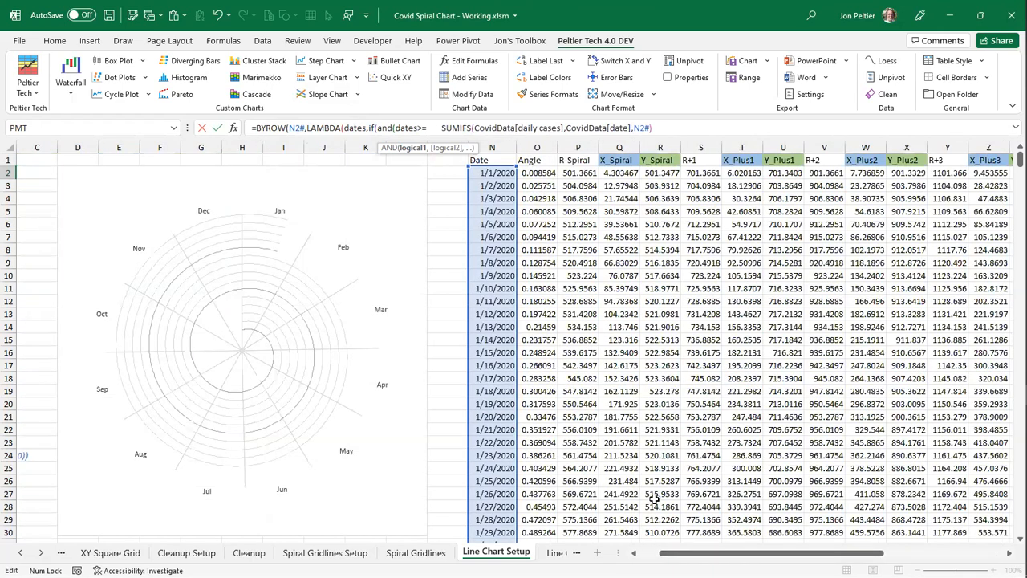
click(654, 553)
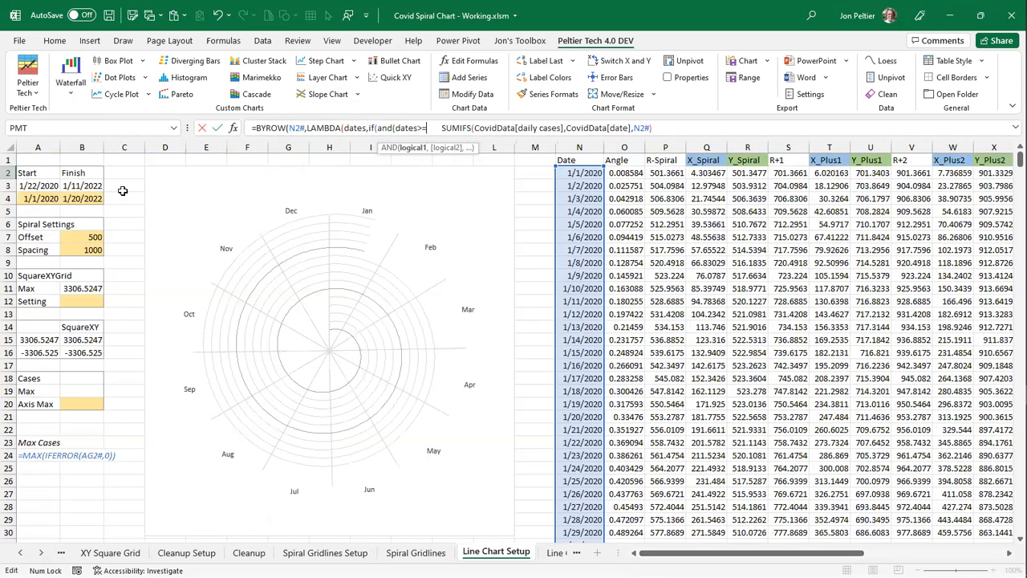
click(37, 198)
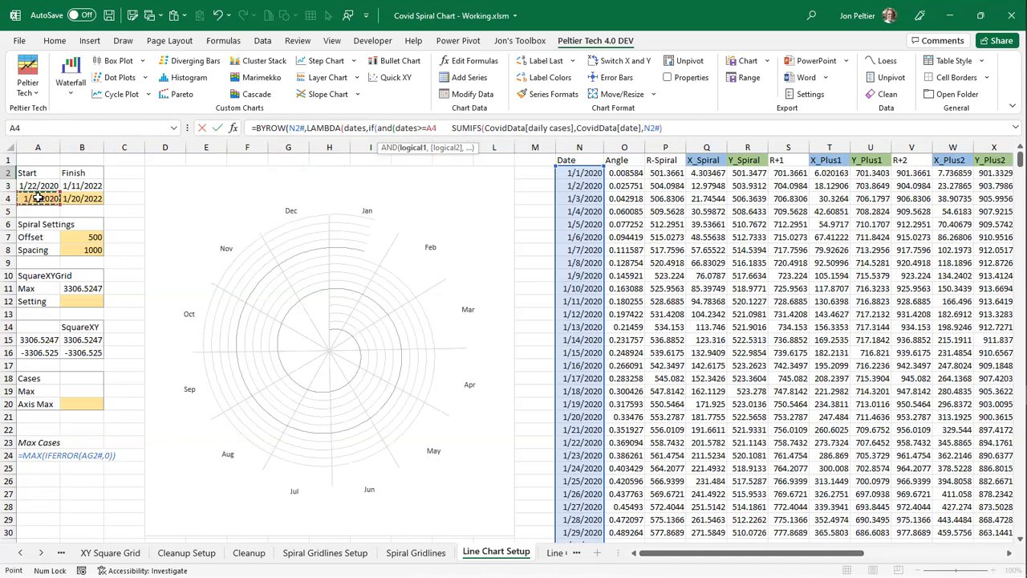
text(,dates<=)
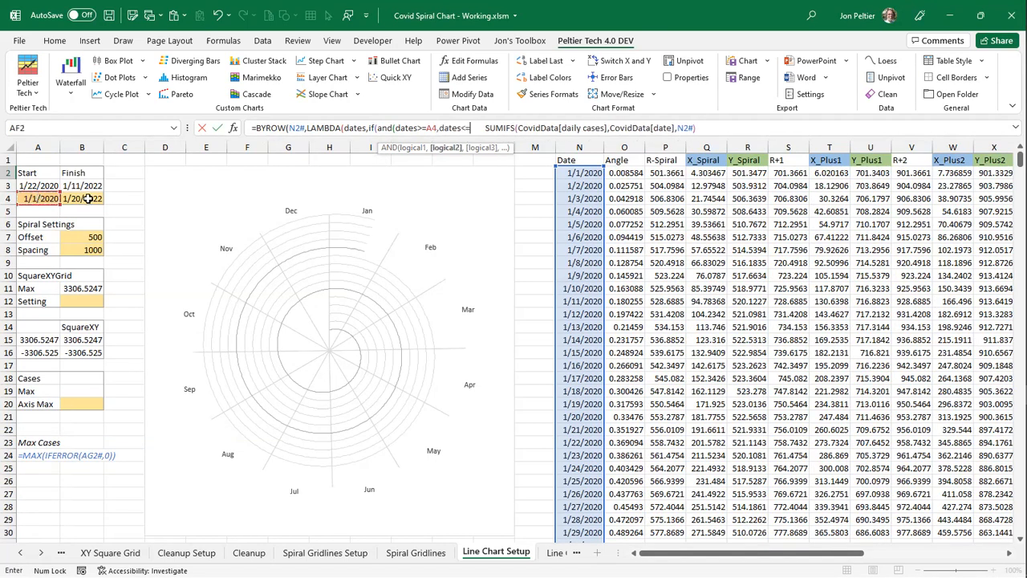
click(86, 198)
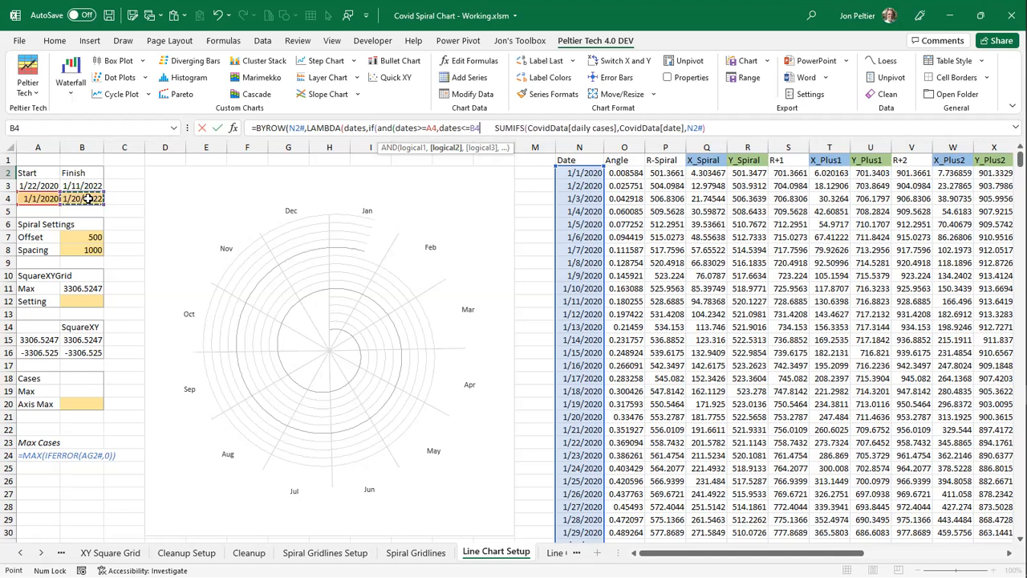
text())
text(,)
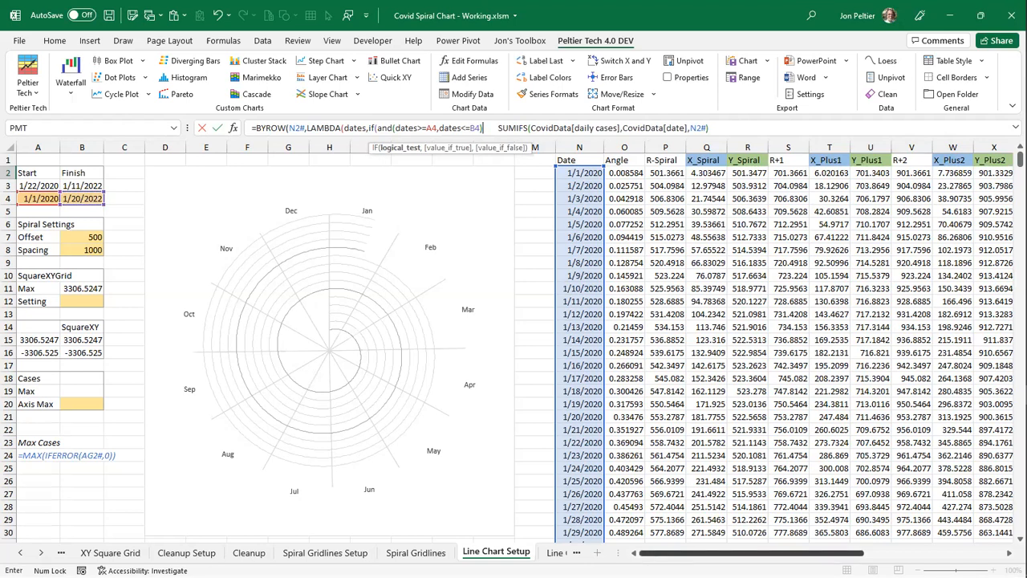
- Make the SUMIFS the IF's value-if-true by replacing the gap before it with a comma, and change its criterion to dates
click(887, 556)
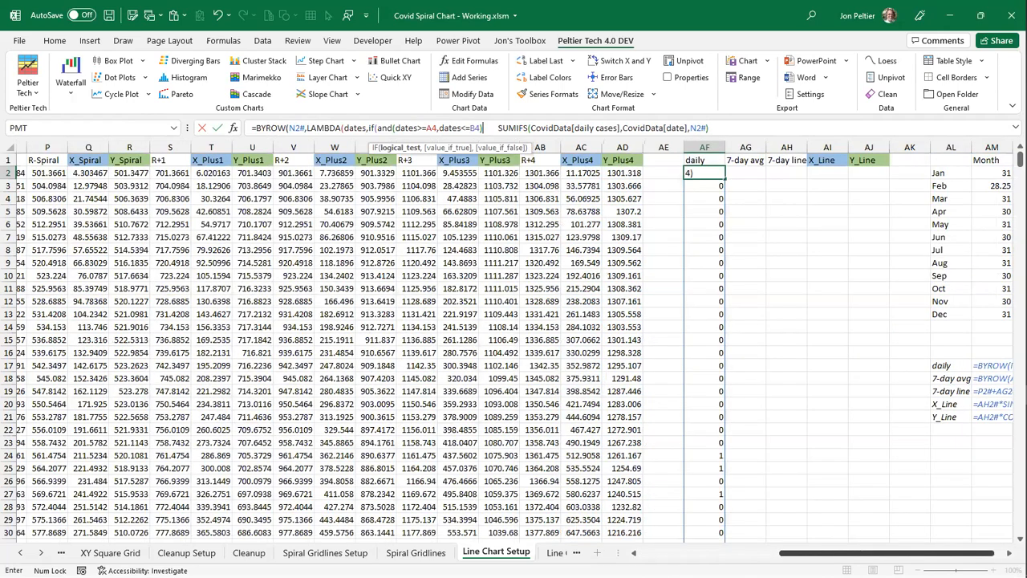
click(1009, 553)
drag(1010, 557, 1010, 557)
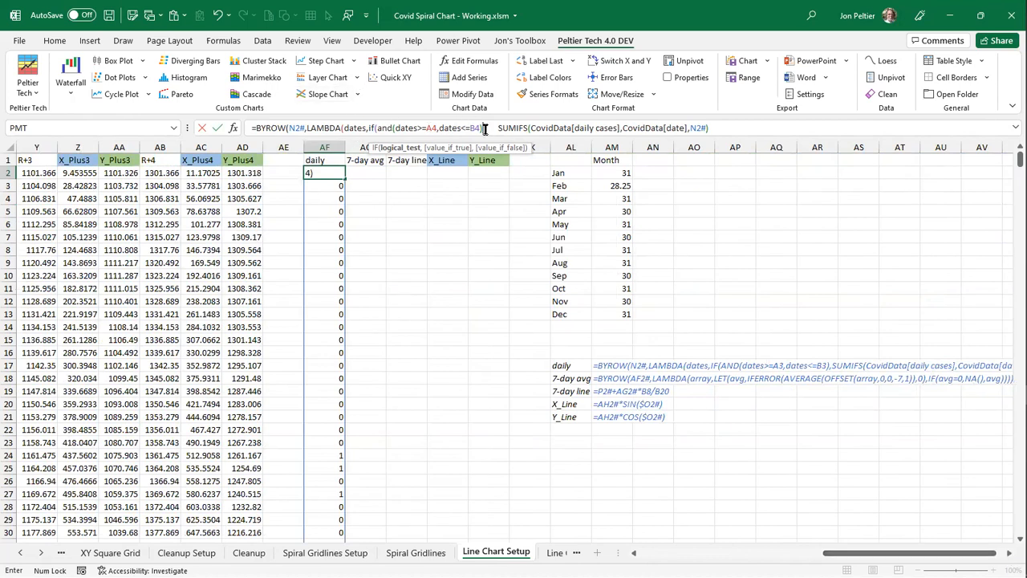
drag(498, 128, 483, 130)
key(Delete)
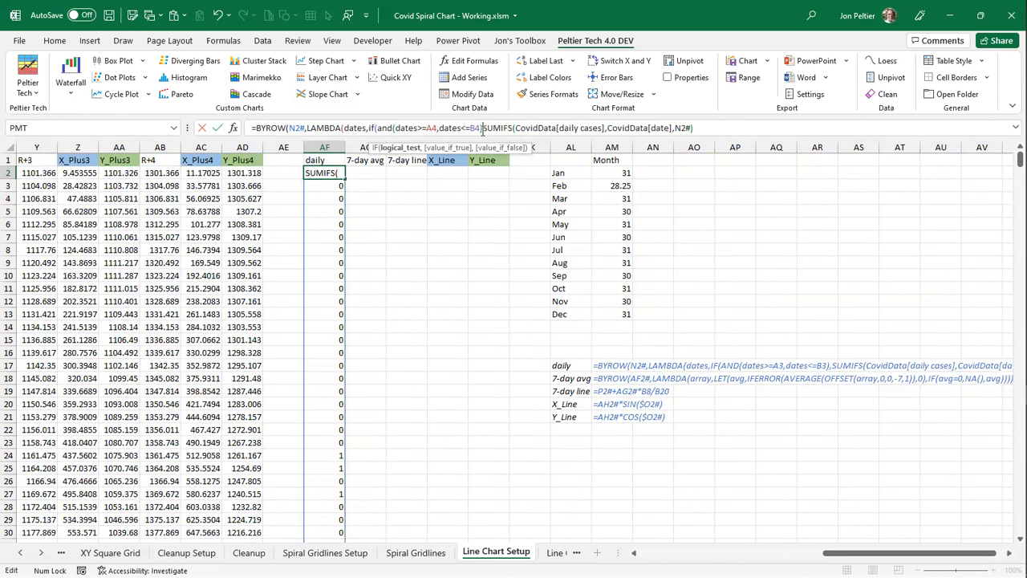
text(,)
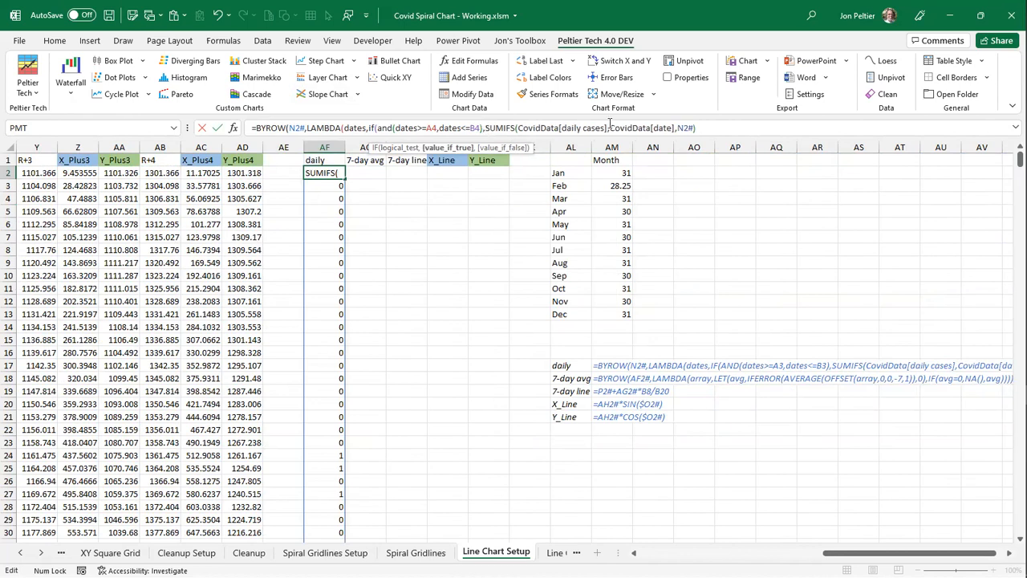
double_click(686, 128)
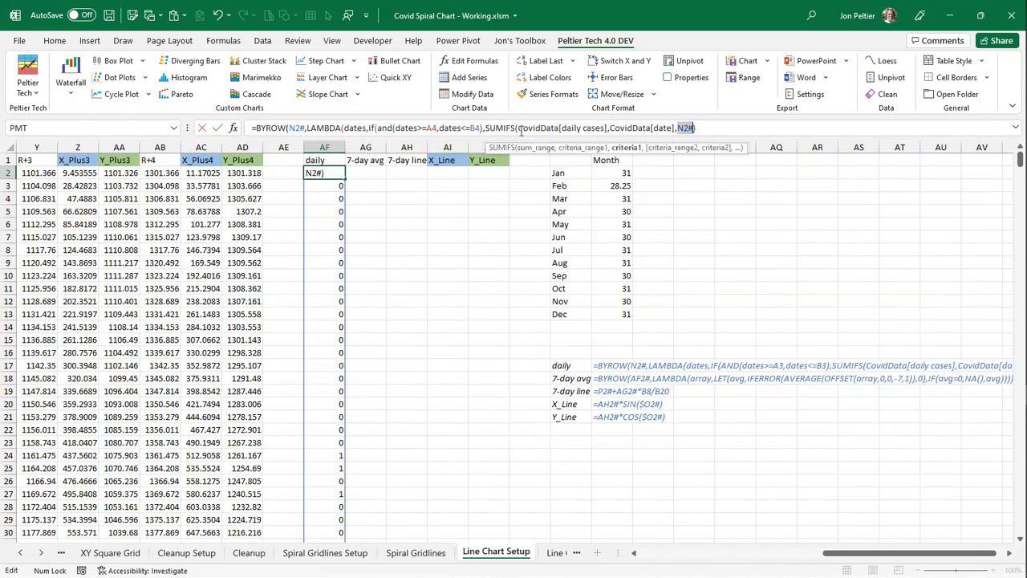
text(dates)
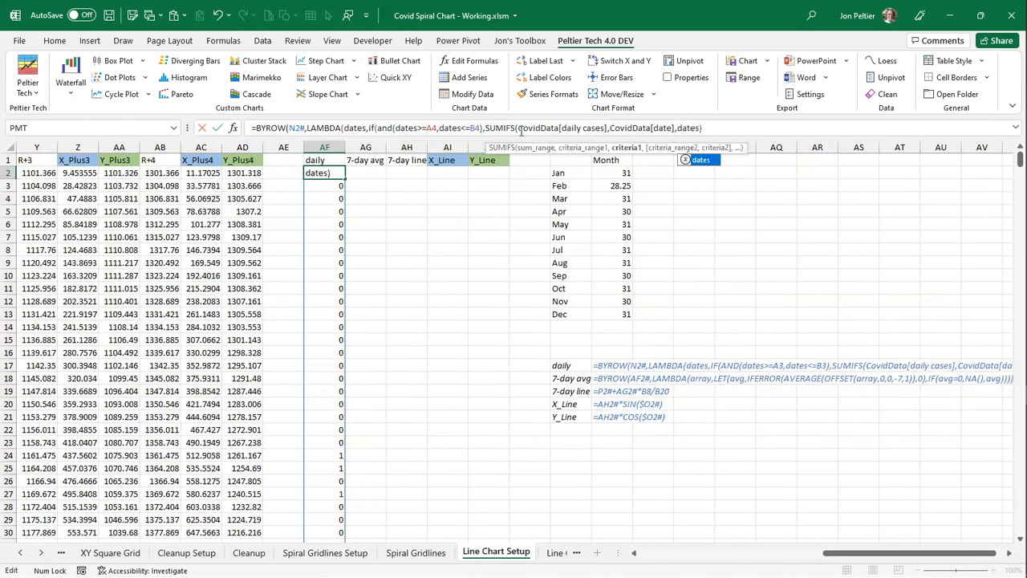
- Add NA() as the IF's value-if-false, close the IF, LAMBDA and BYROW parentheses, and enter the formula in AF2
click(1010, 554)
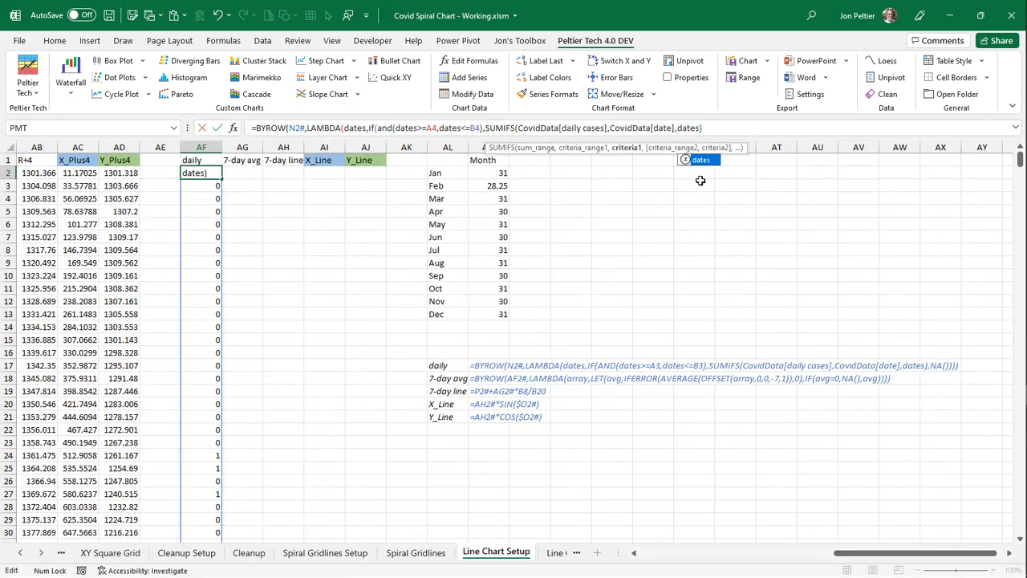
text())
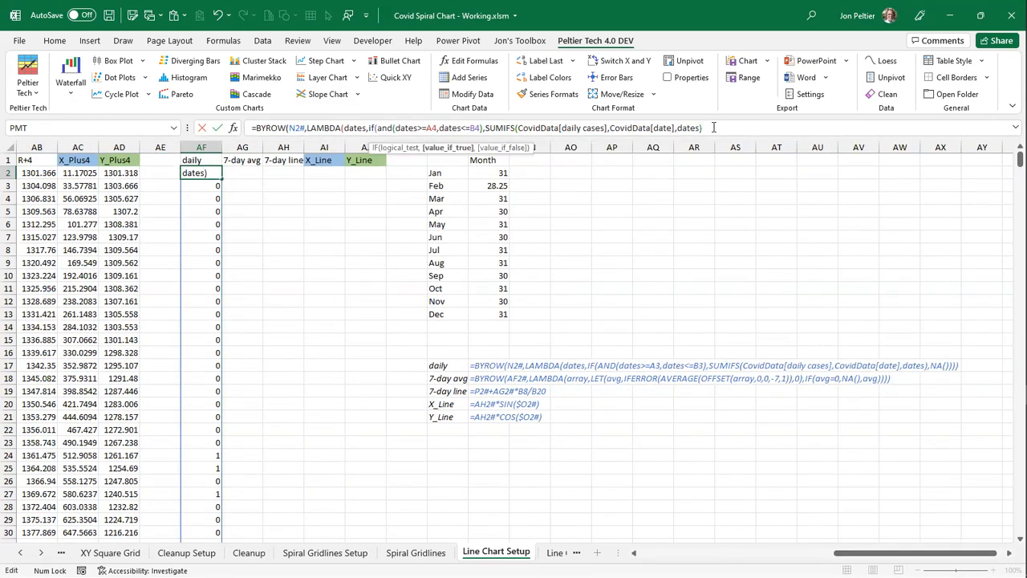
text(,)
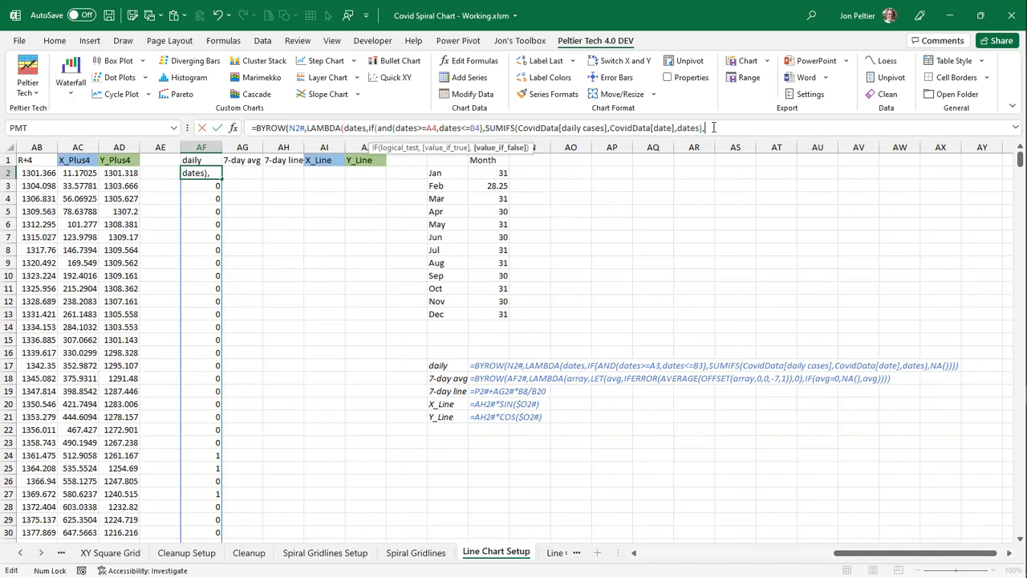
text(na()))
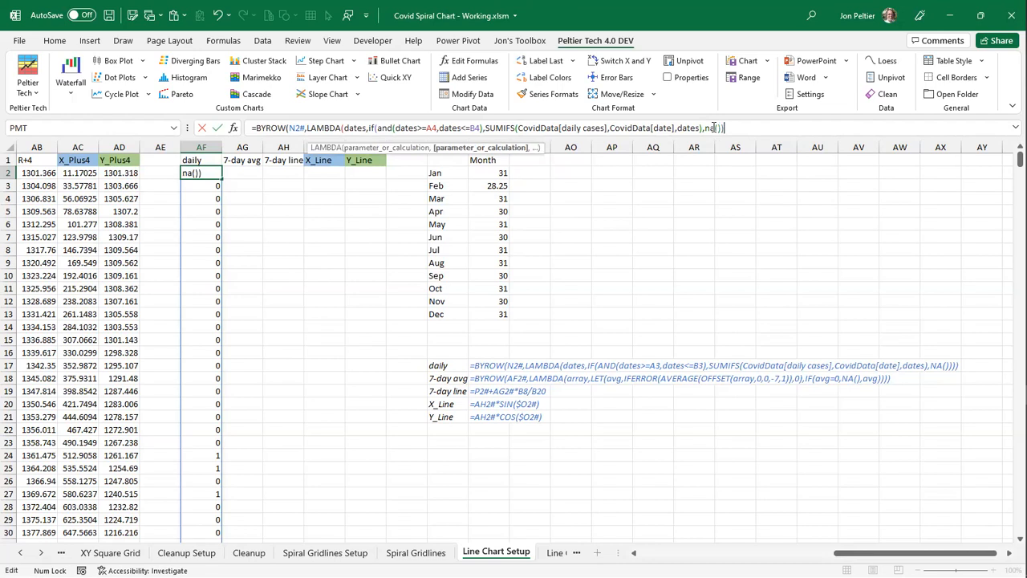
text()))
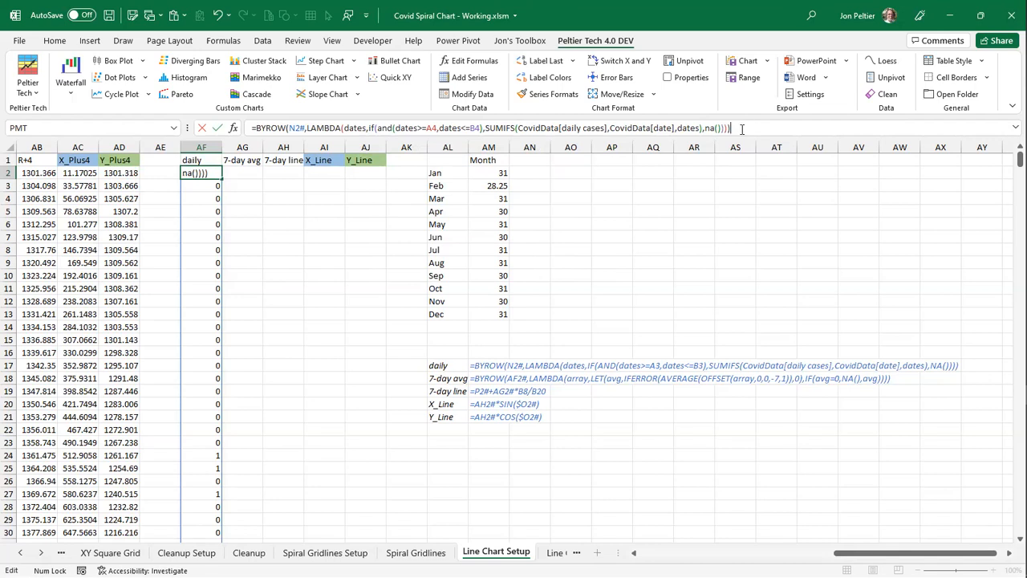
key(ctrl+Return)
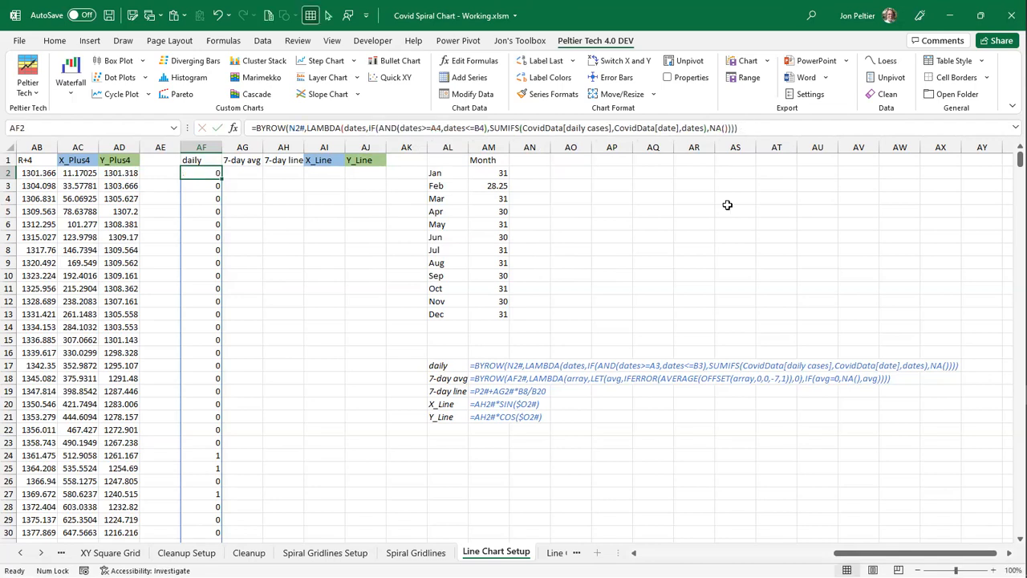
- Compare the cell references in the AF2 formula with the Start and Finish dates, and look through the daily column's values
click(668, 231)
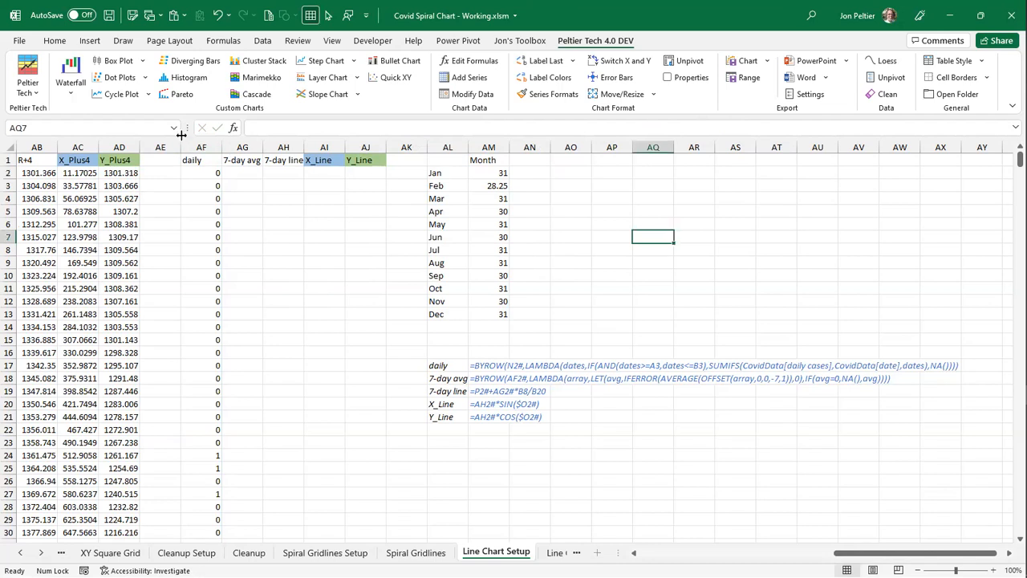
click(199, 172)
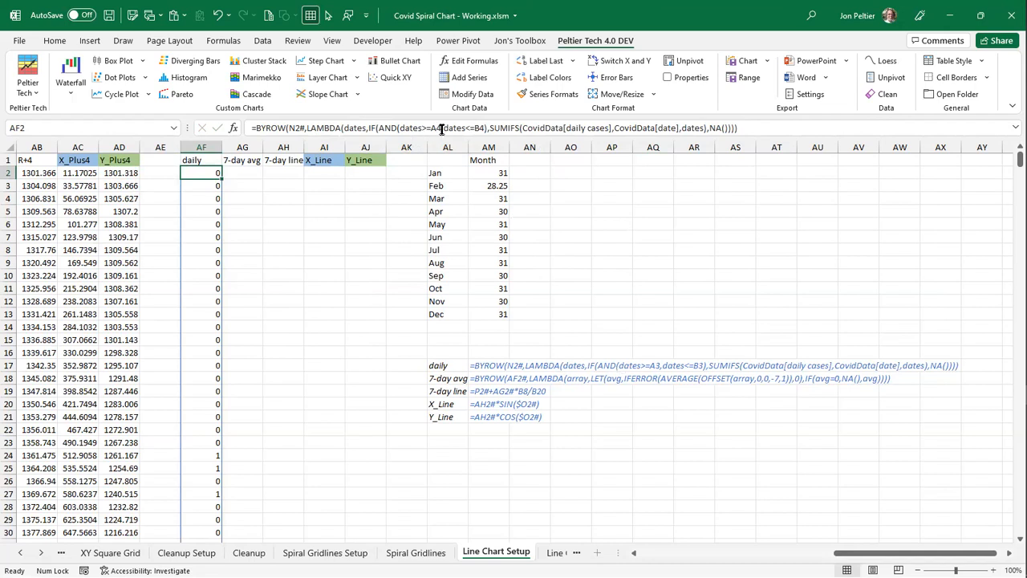
drag(874, 557, 1009, 552)
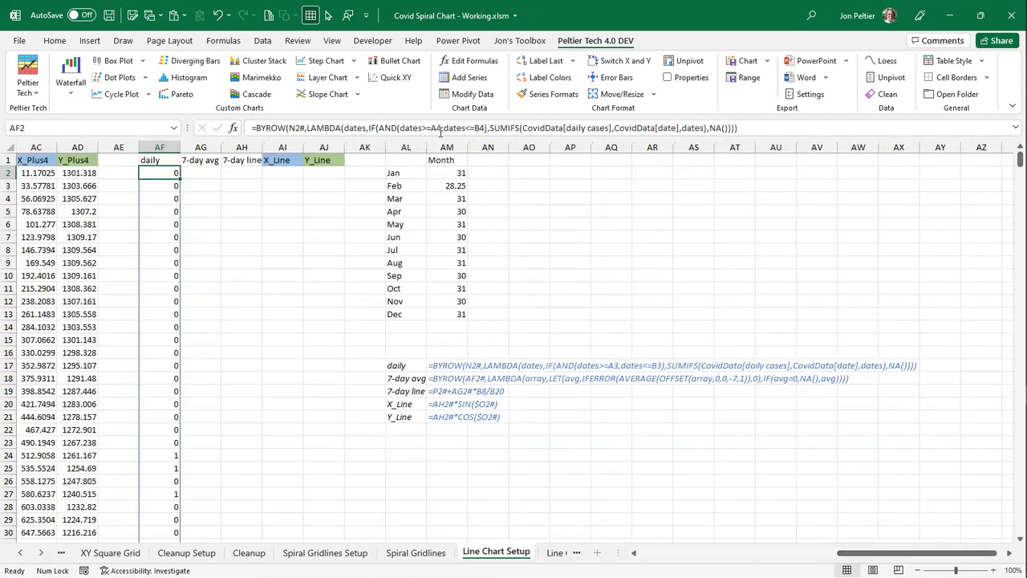
click(651, 557)
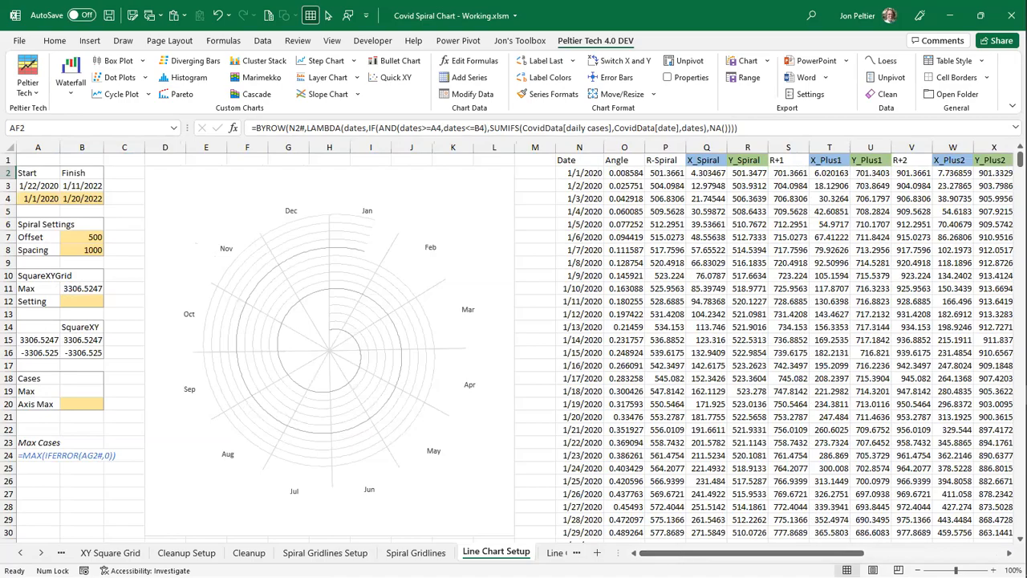
drag(680, 552, 820, 552)
scroll(720, 281, down, 20)
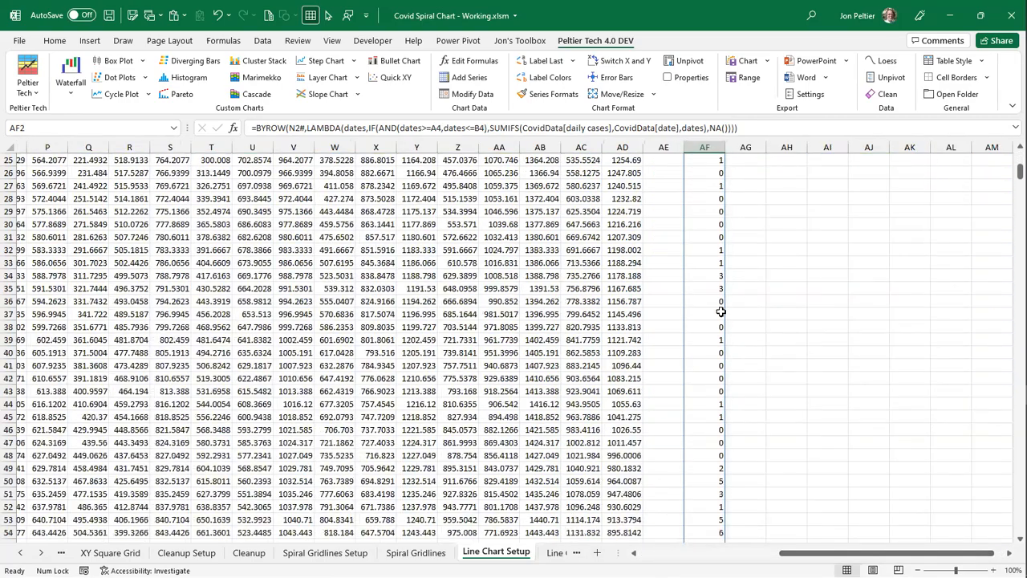
scroll(720, 315, up, 20)
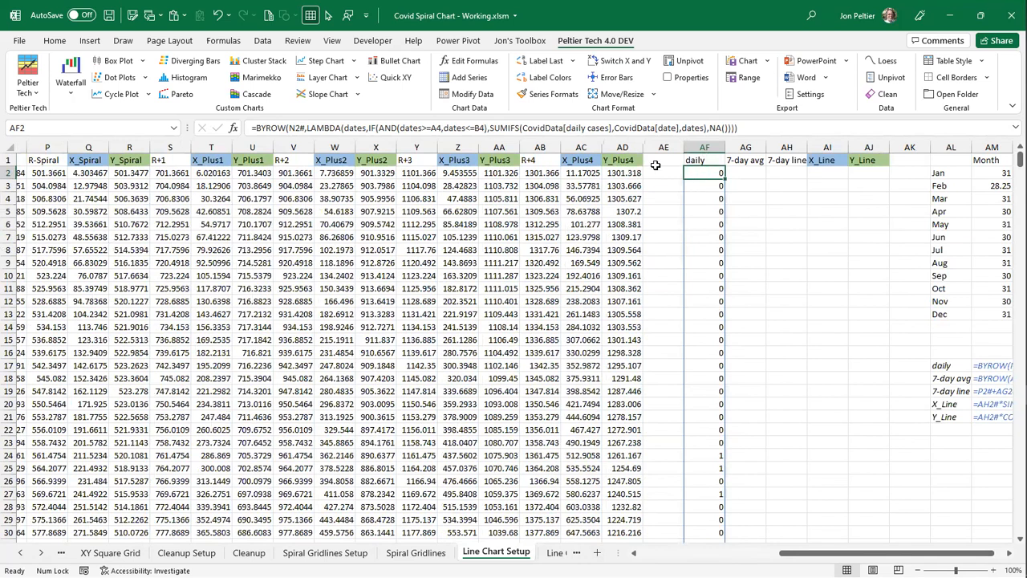
- Point the AND test in the AF2 formula at row 3, using dates>=A3 and dates<=B3, and enter the formula
click(437, 128)
key(Delete)
text(3)
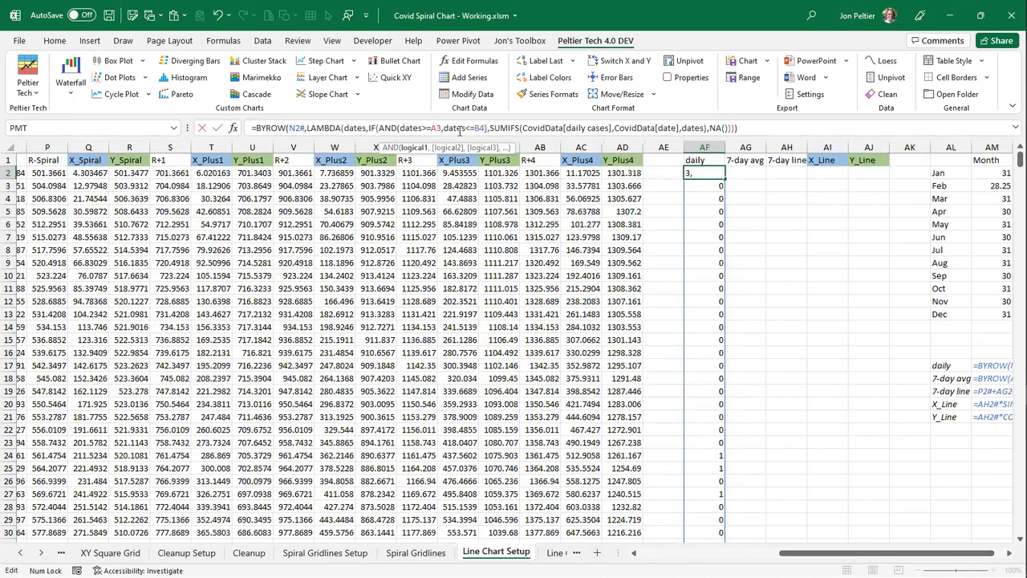
drag(475, 127, 485, 128)
text(b3)
key(ctrl+Return)
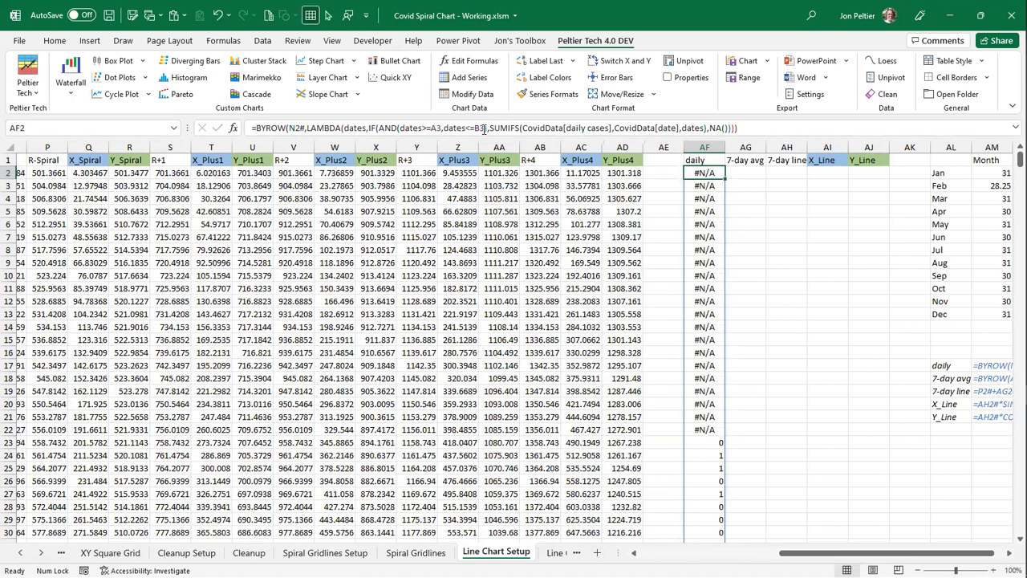
- Examine the daily column's first and last rows, comparing the final rows of AF with their dates in column N
drag(691, 175, 702, 426)
scroll(700, 425, down, 3)
scroll(700, 424, down, 3)
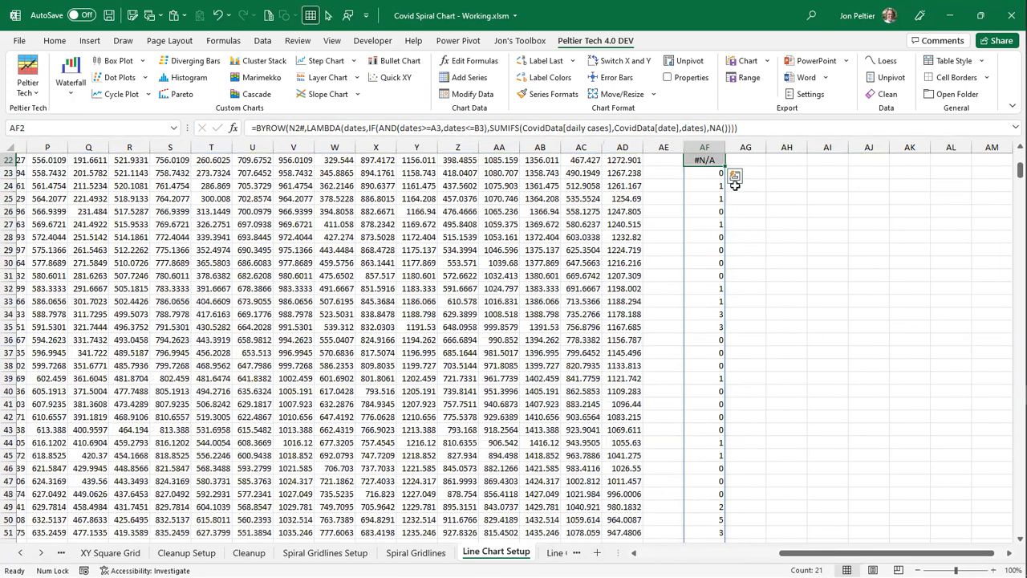
scroll(715, 448, down, 2)
scroll(714, 451, down, 20)
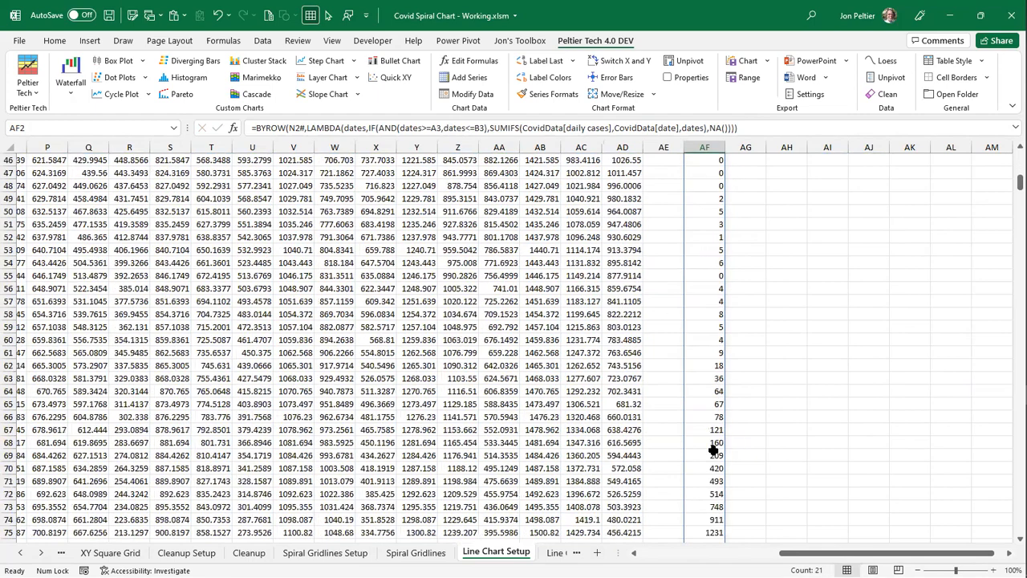
click(704, 455)
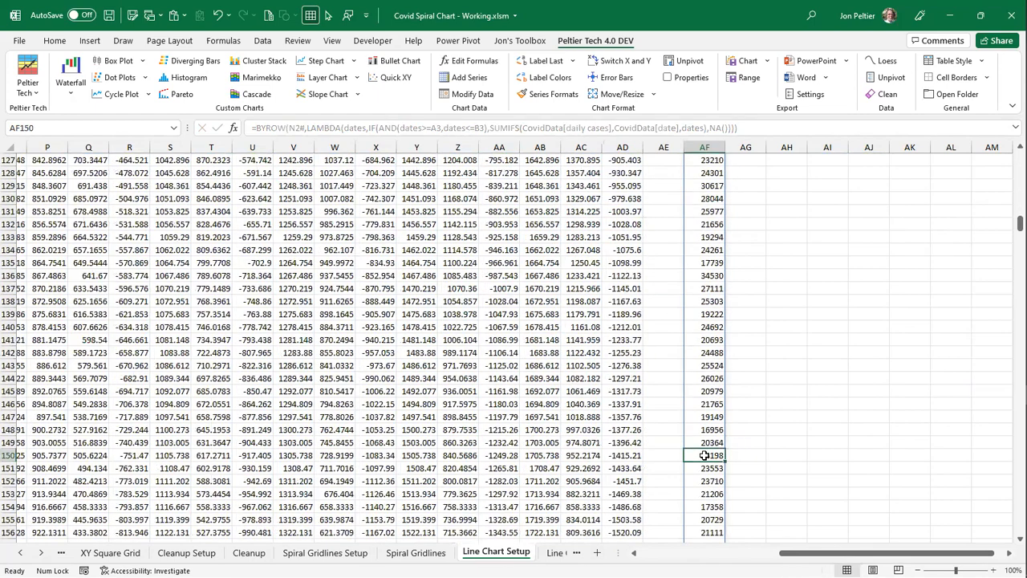
key(ctrl+Down)
drag(704, 429, 704, 532)
scroll(514, 345, left, 5)
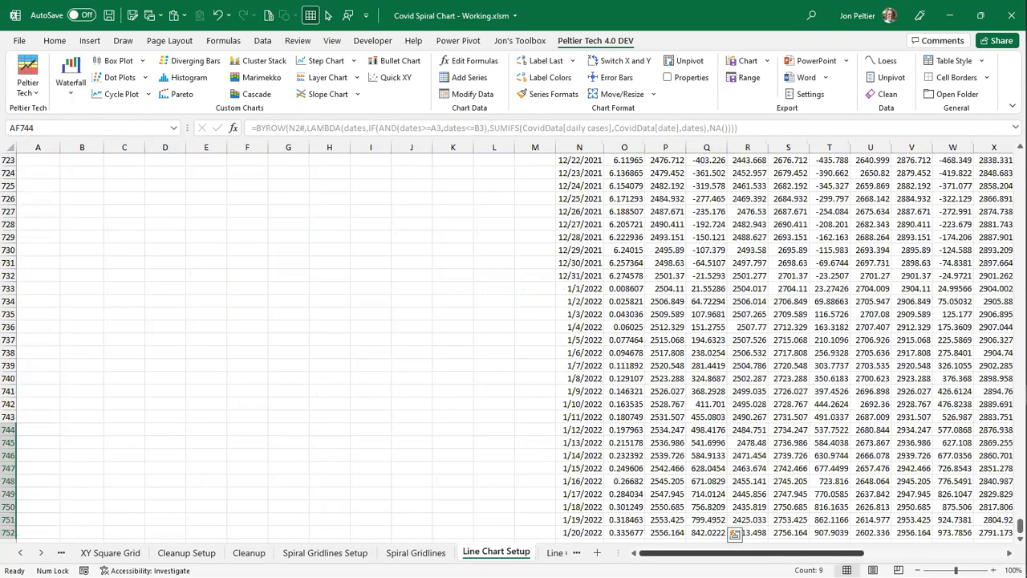
drag(742, 554, 878, 554)
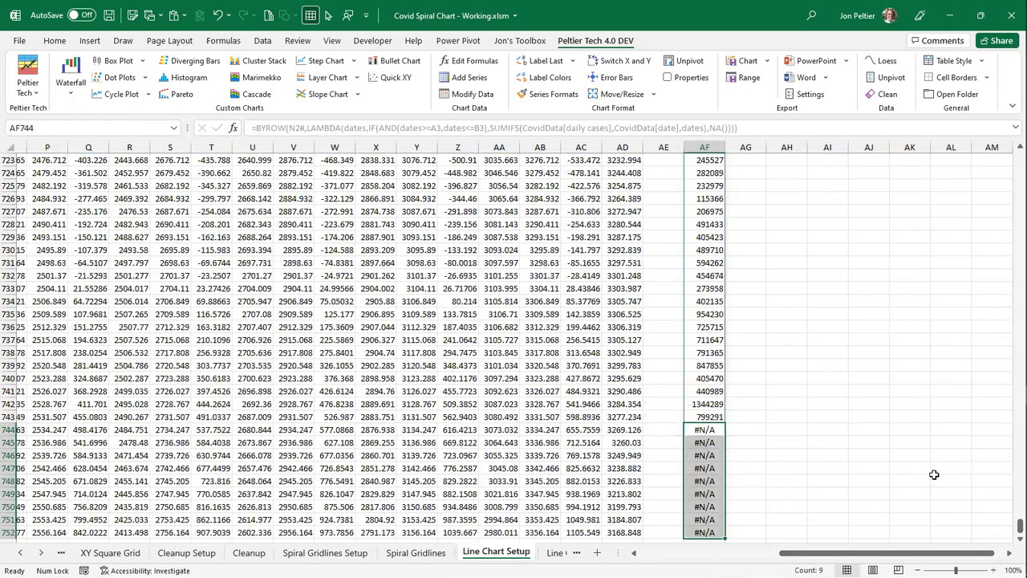
key(ctrl+Up)
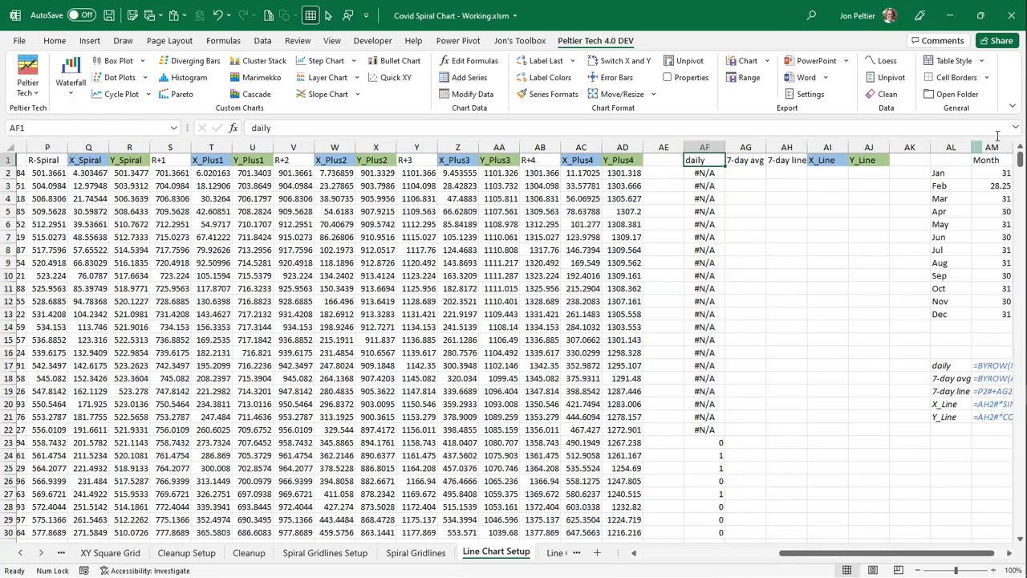
- Start a BYROW formula in AG2 under 7-day avg, with the daily spill range AF2# as its array
click(755, 173)
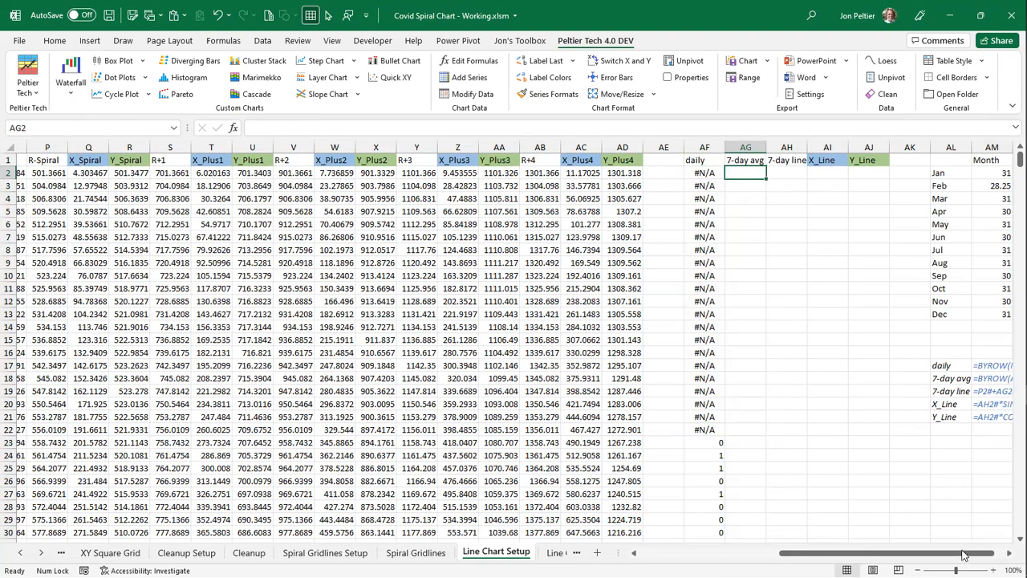
click(1009, 554)
click(1009, 554)
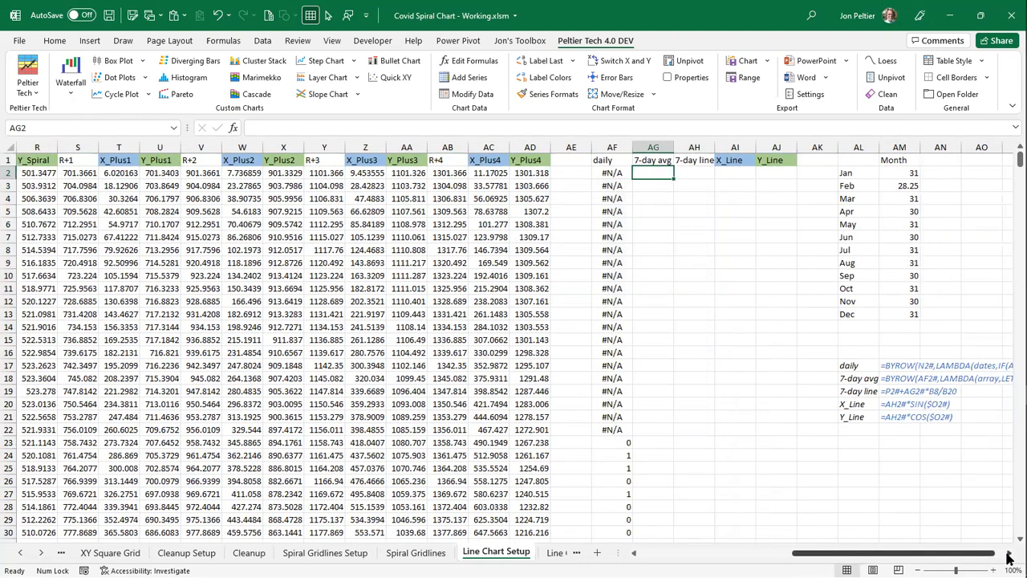
click(1009, 553)
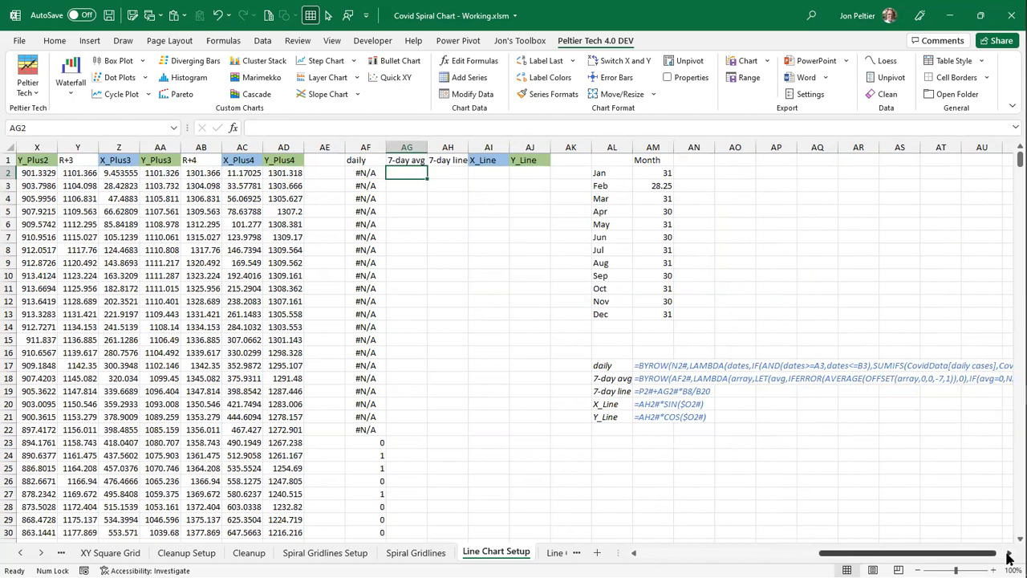
text(=)
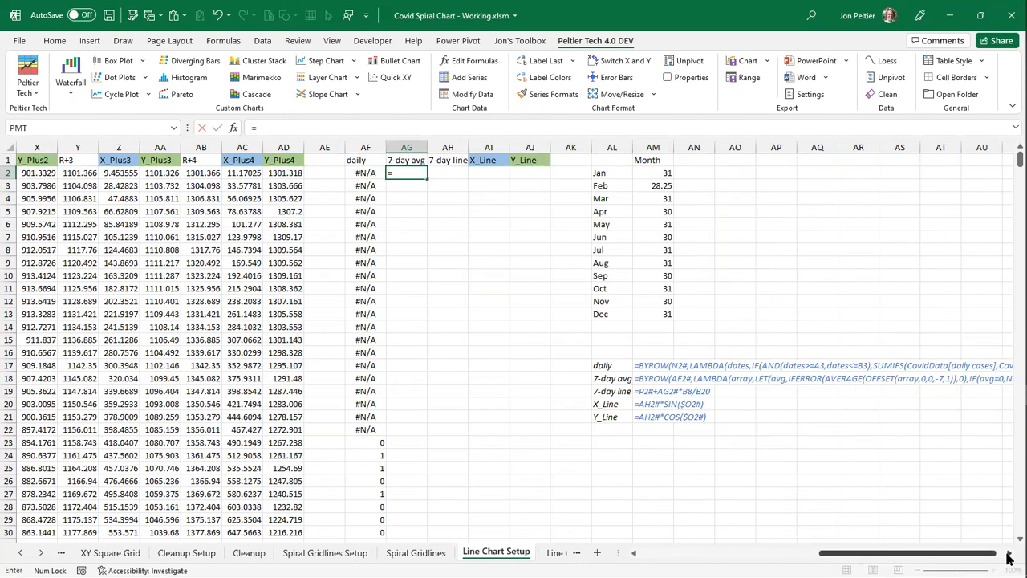
text(byrow)
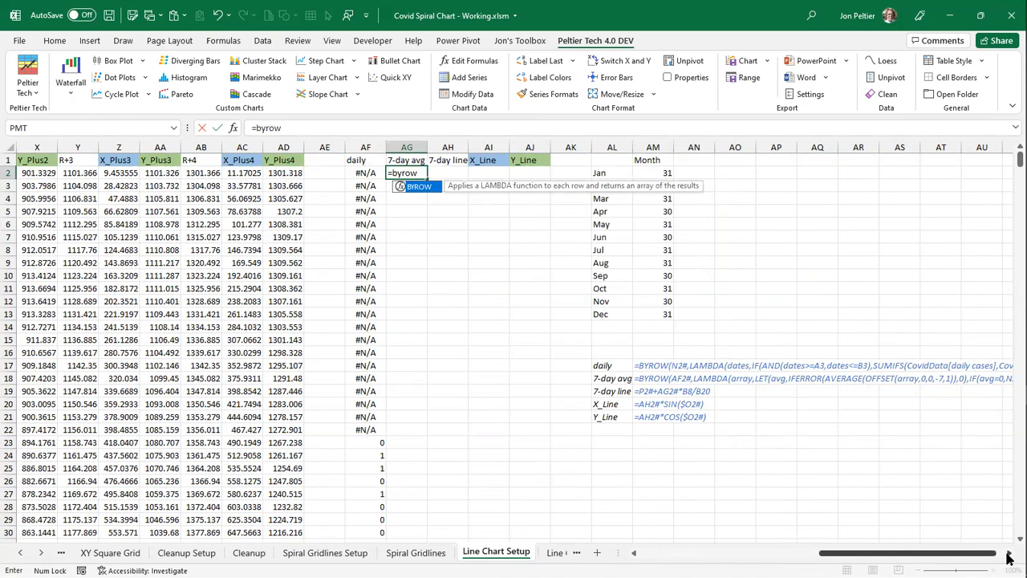
text(()
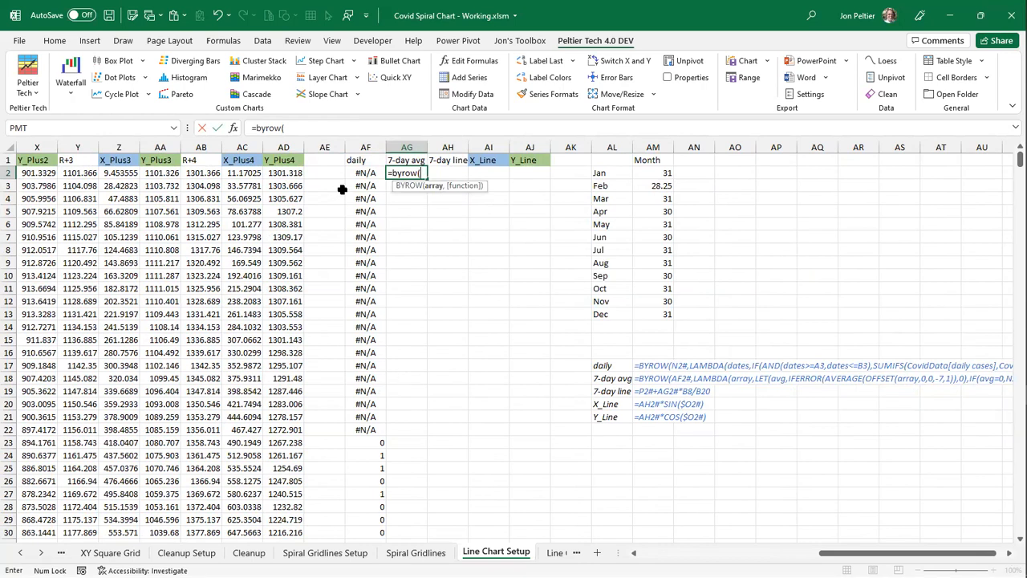
click(360, 172)
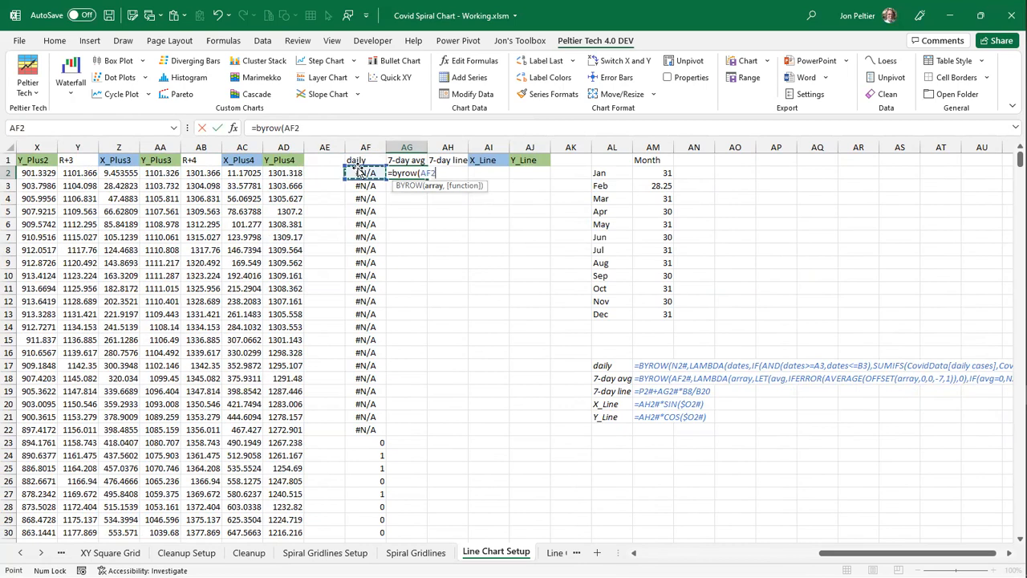
text(#,)
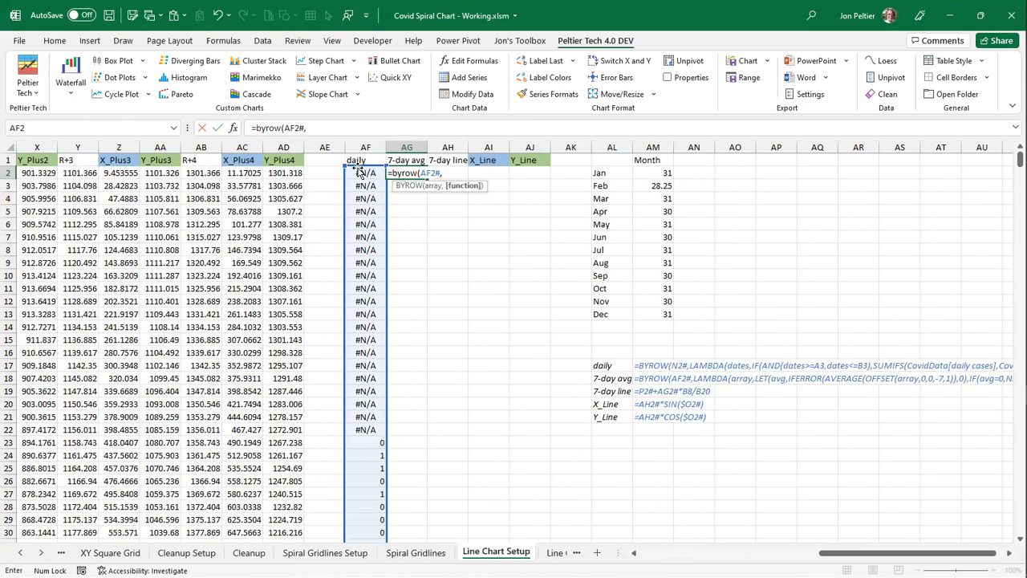
- Add a LAMBDA with the parameter array as the BYROW function, and open a LET inside it with the name avg
text(lambda()
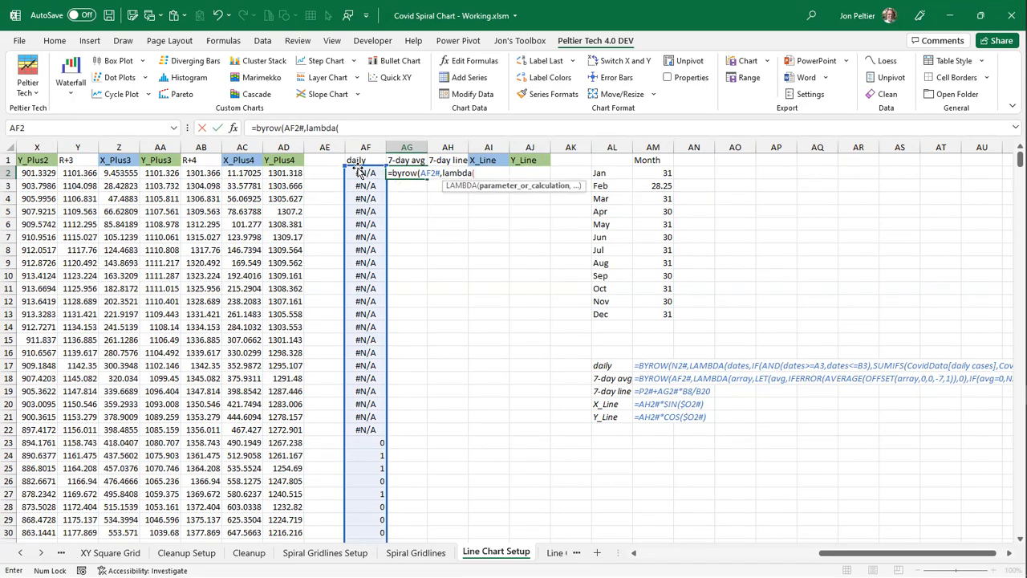
text(array,)
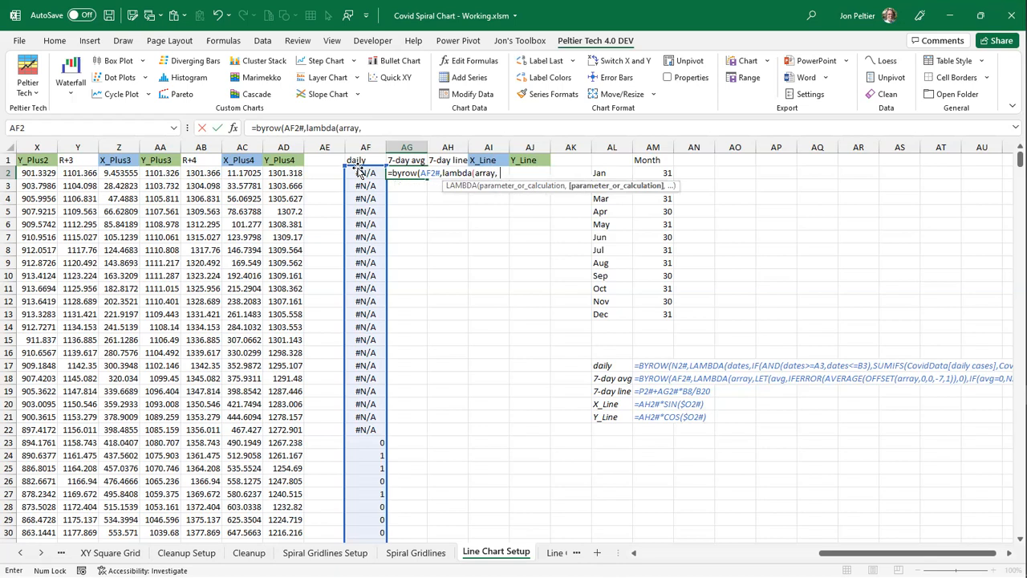
text(let)
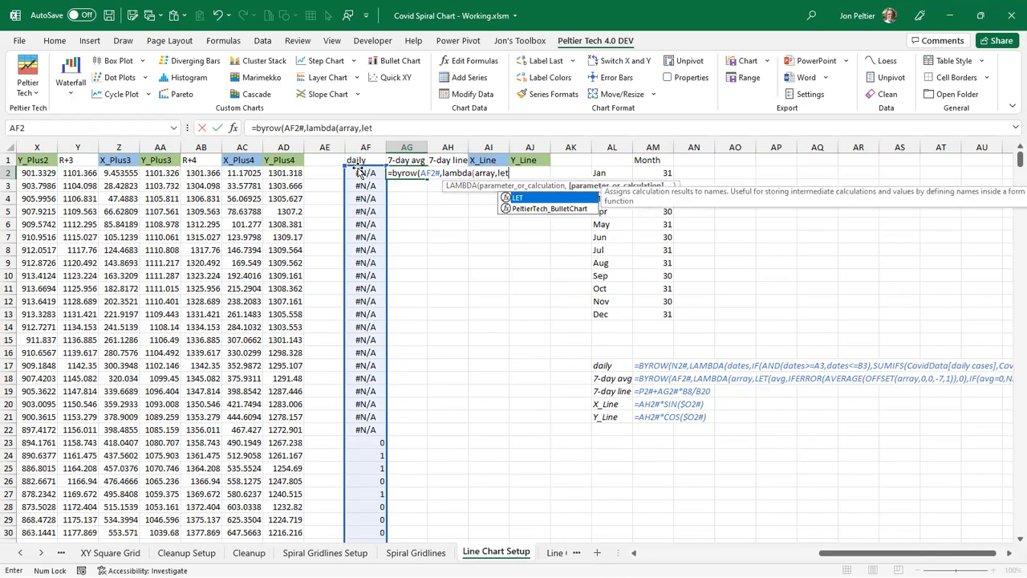
text((avg)
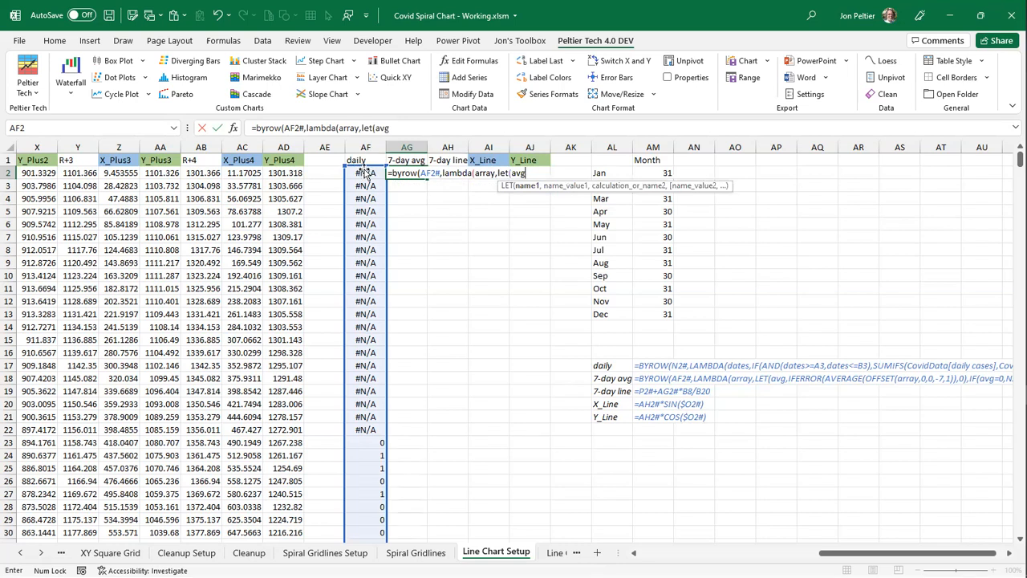
- Begin the value of avg with IFERROR around an AVERAGE of an OFFSET that takes array as its reference
text(,iferror()
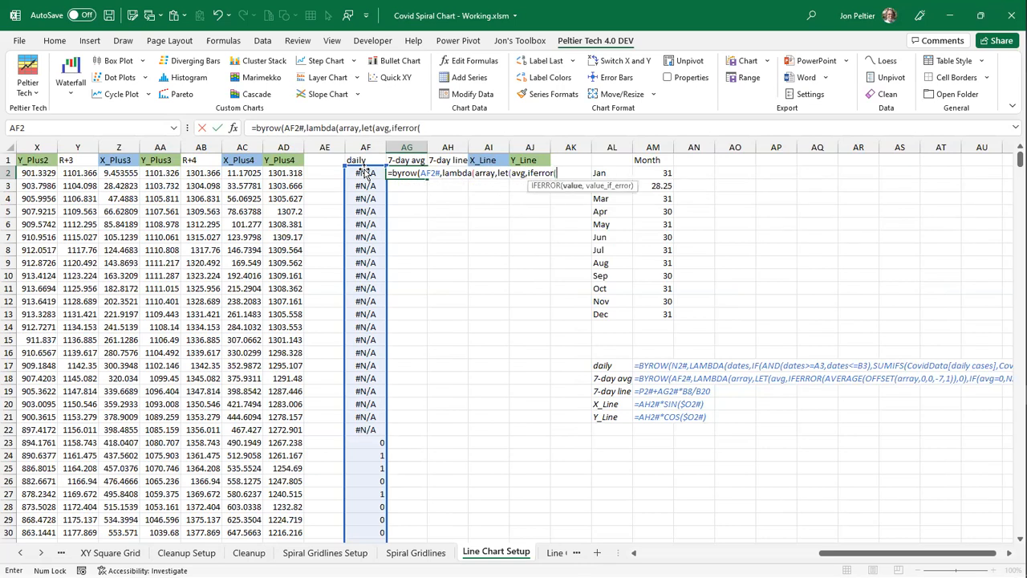
text(average()
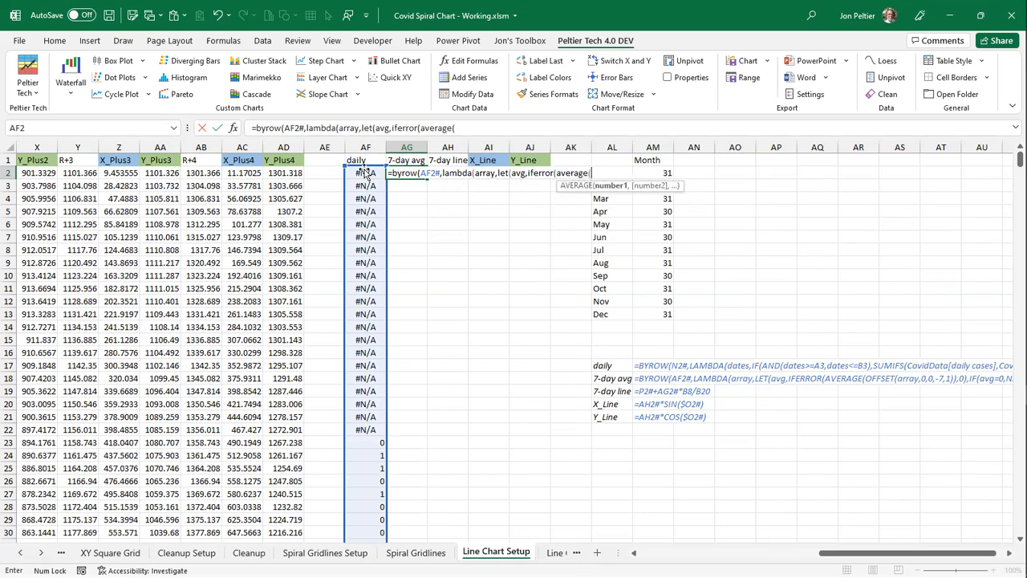
text(offset)
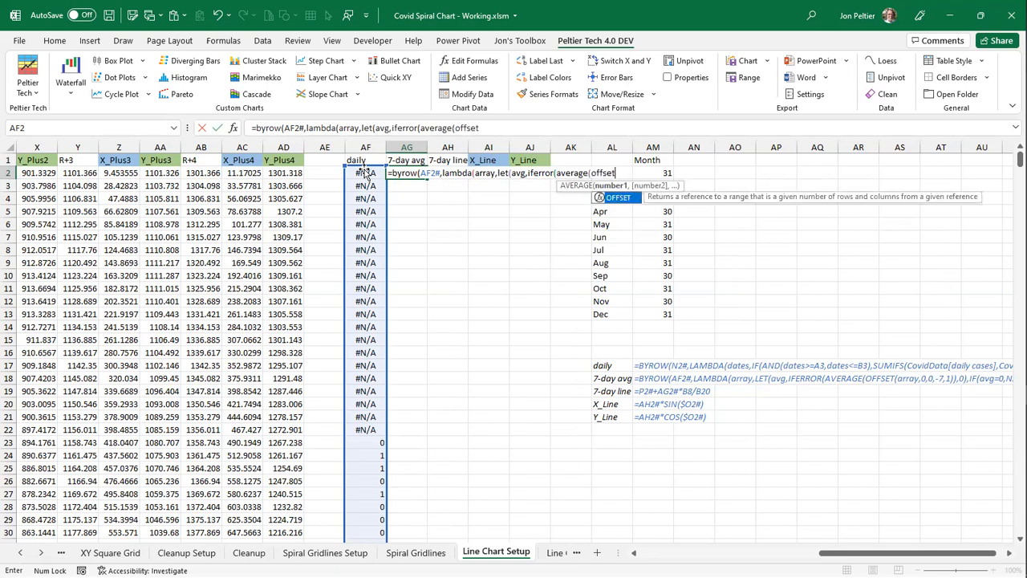
text((array)
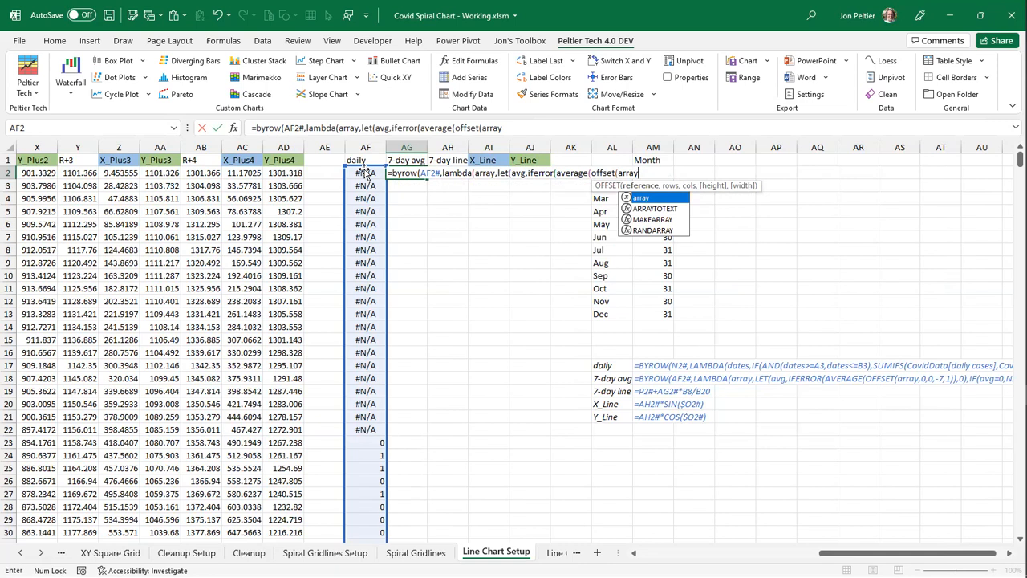
- Complete the OFFSET arguments with 0 rows, 0 columns, a height of -7 and a width of 1
text(,0)
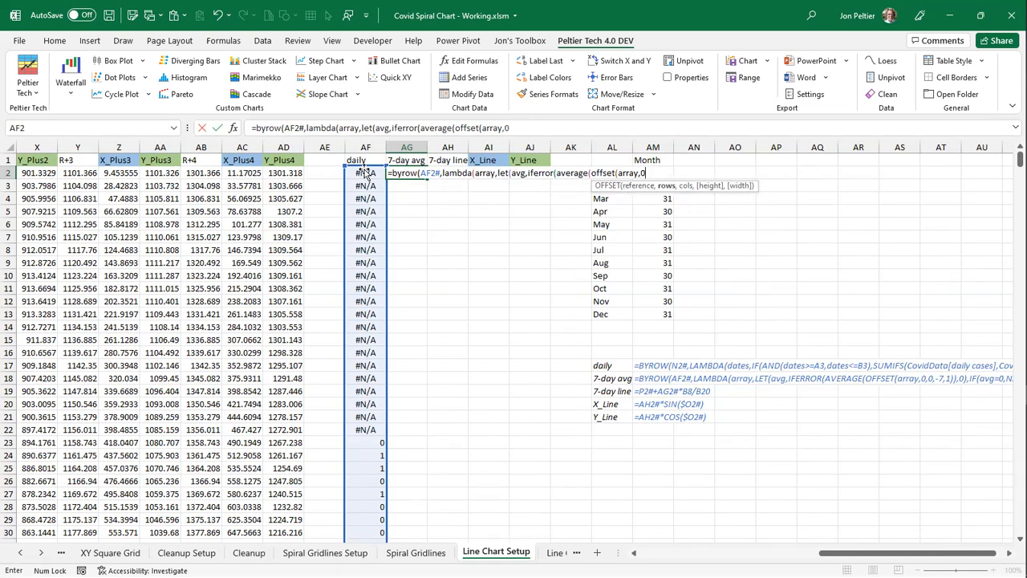
text(,0,)
text(-7,)
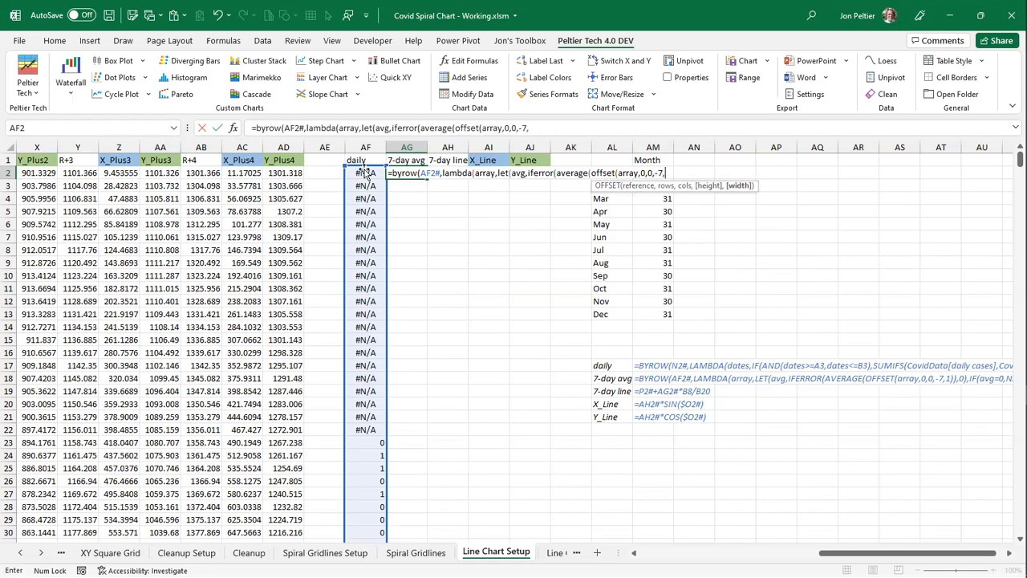
text(1))
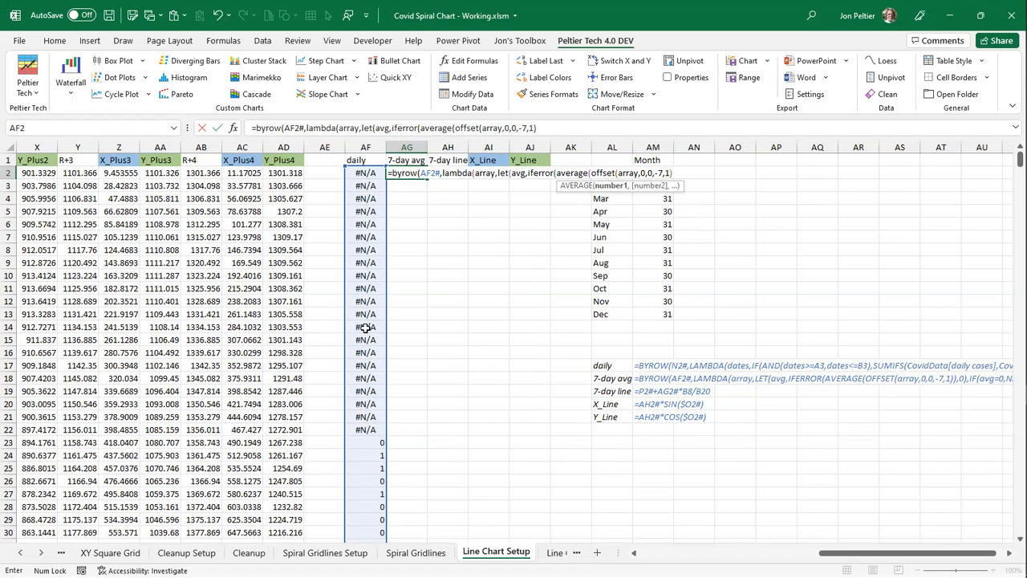
- Give IFERROR the fallback value 0 and close the AVERAGE around the OFFSET with its missing parenthesis
text(,0)
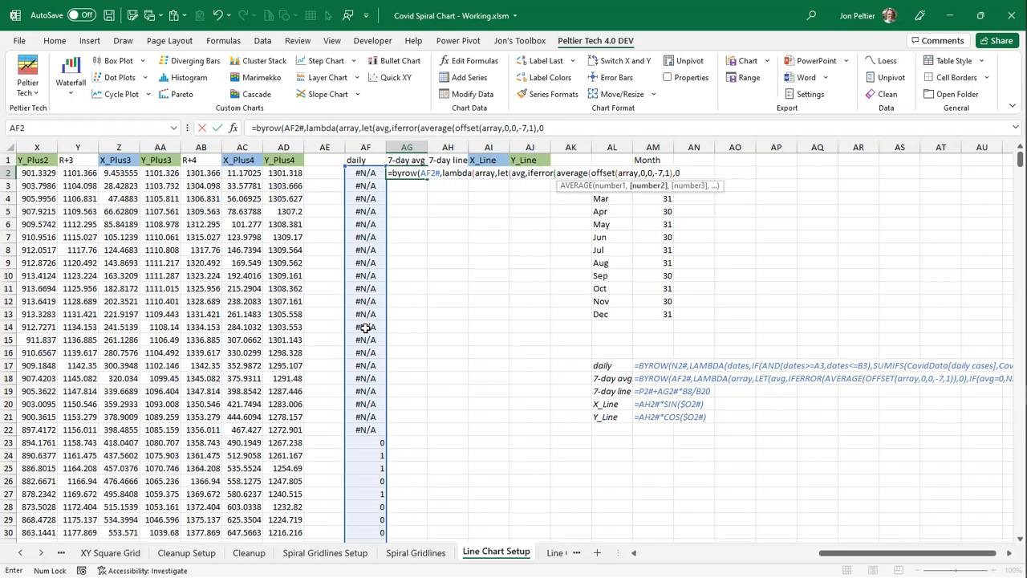
text())
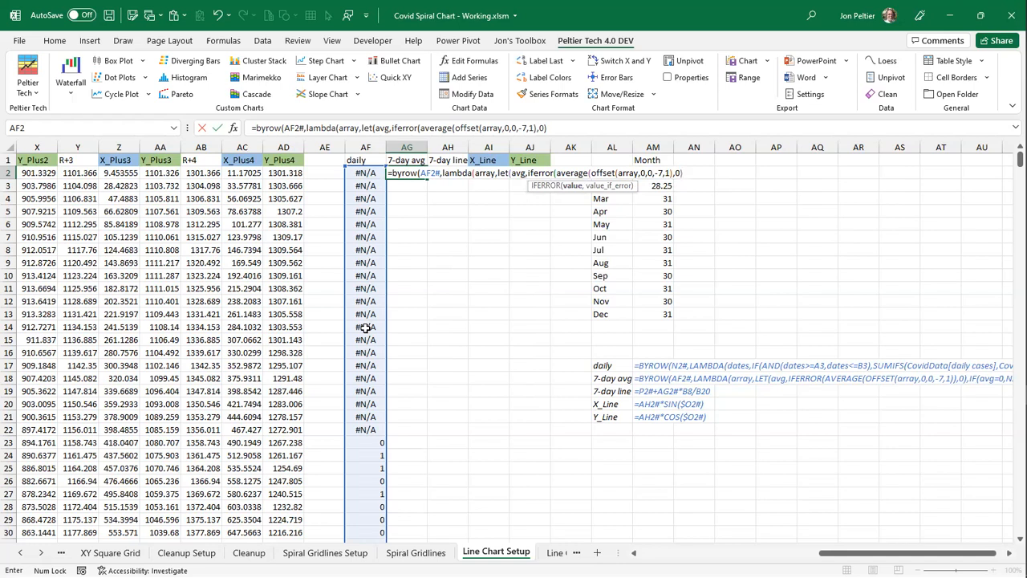
click(669, 174)
text())
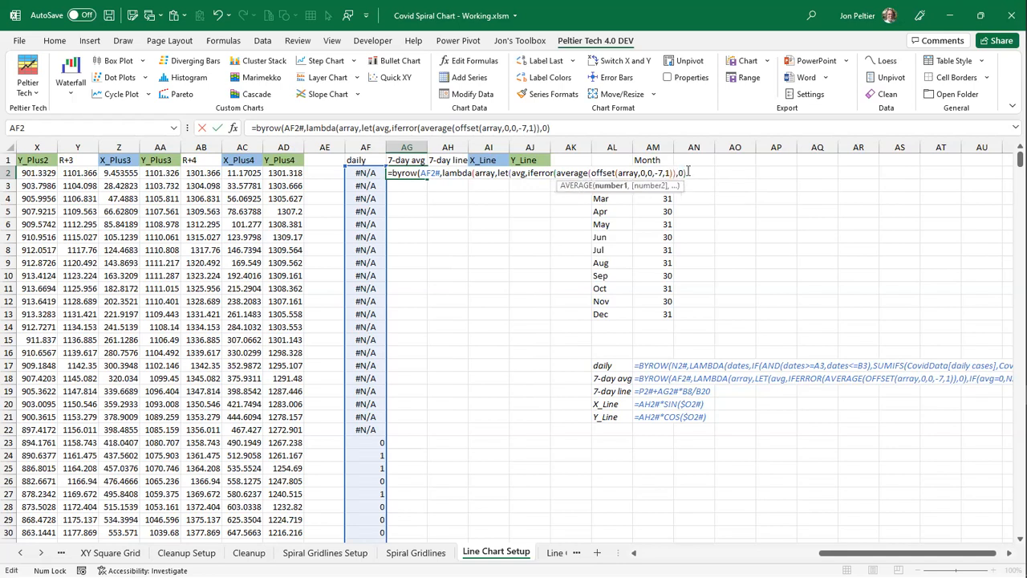
- Close the LET, LAMBDA and BYROW functions and try to enter the formula in AG2
click(688, 171)
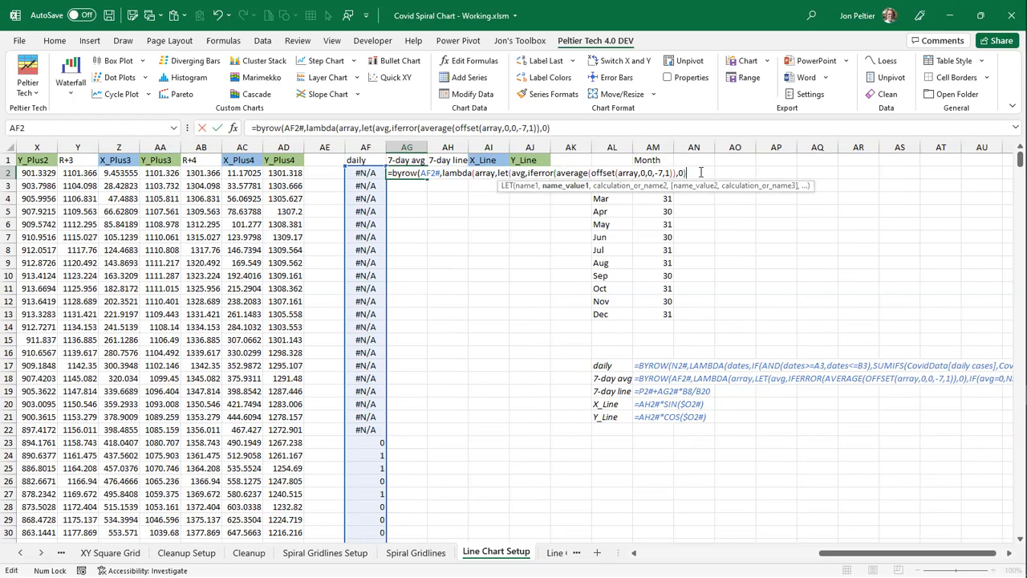
text())
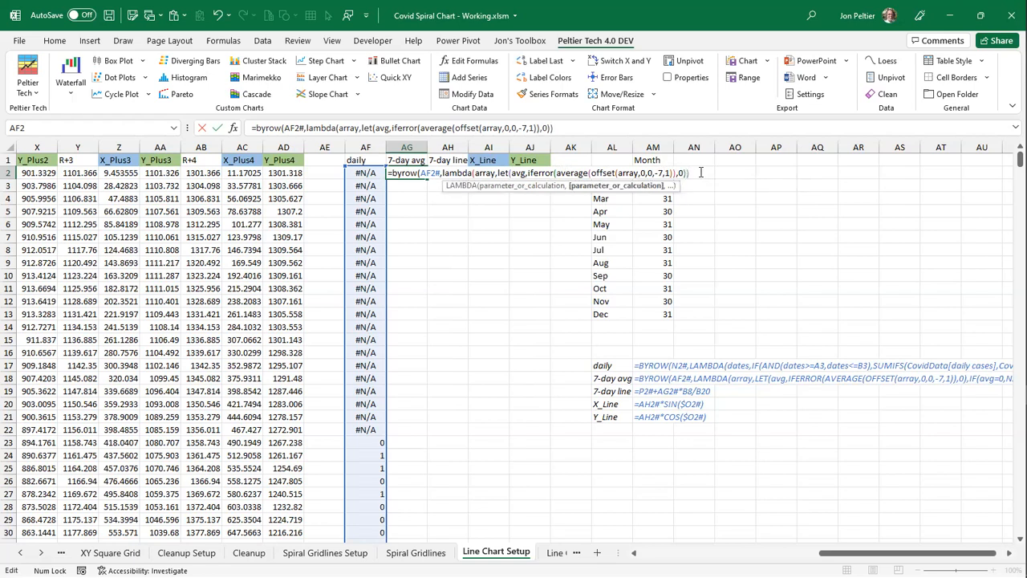
text()))
key(Return)
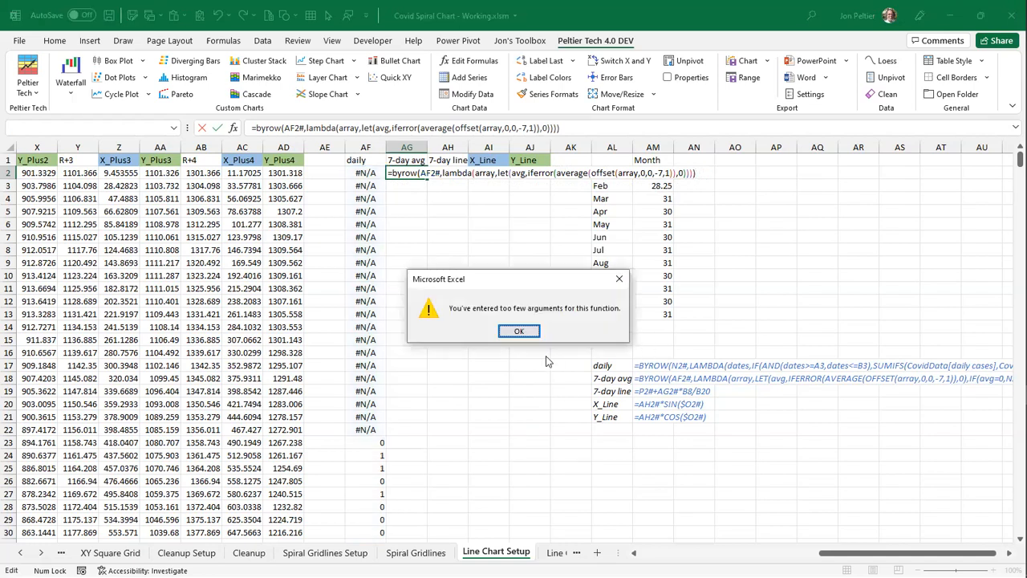
click(519, 332)
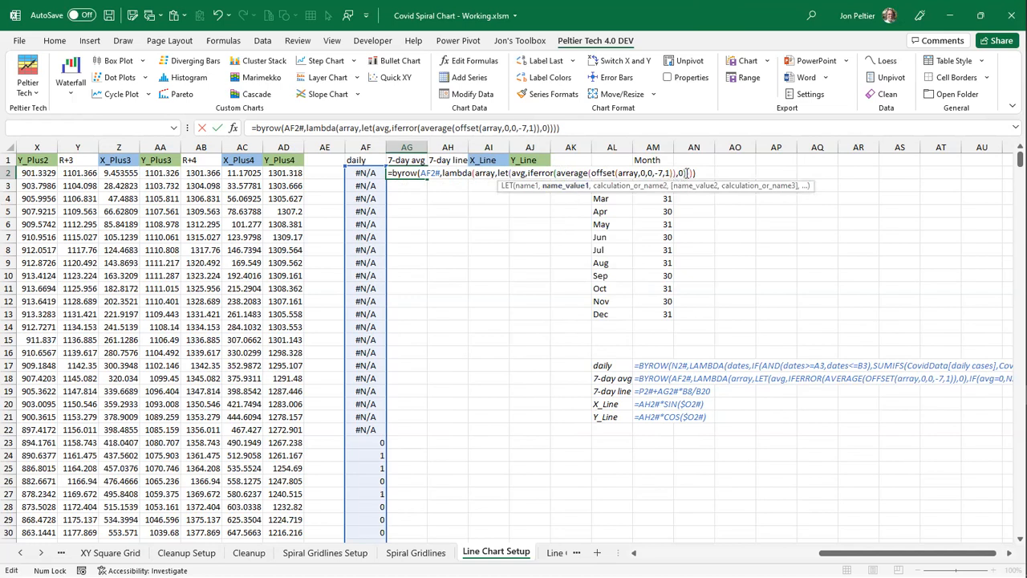
- Add IF as the LET calculation after the IFERROR, testing avg=0 with NA() as the true result, and append avg
click(1010, 553)
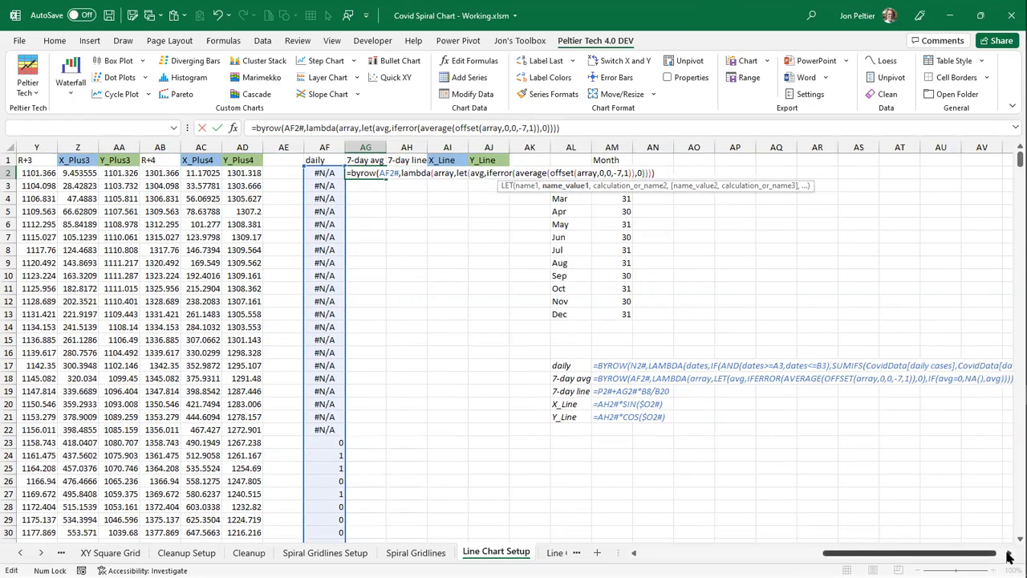
scroll(631, 202, right, 2)
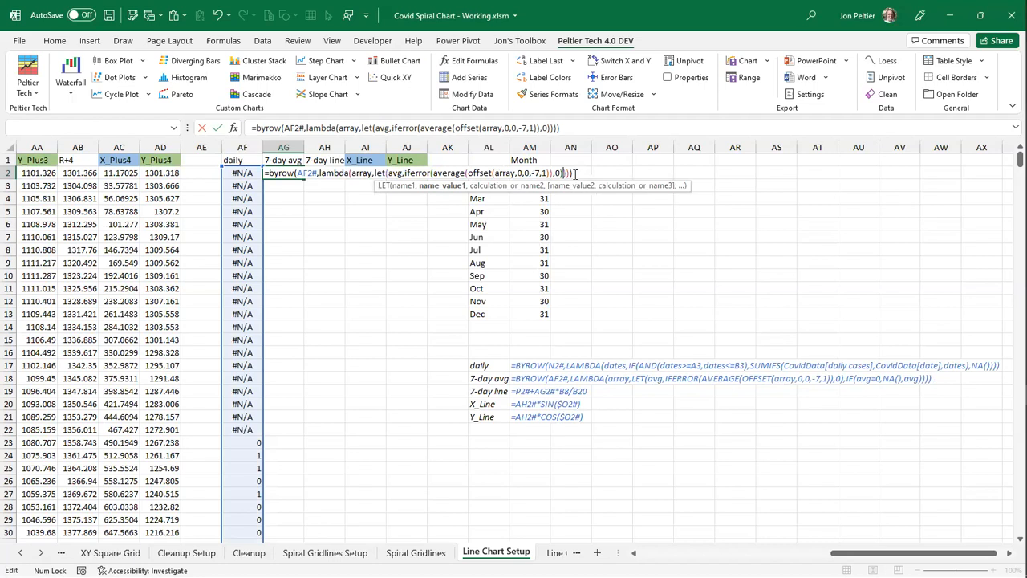
text(,)
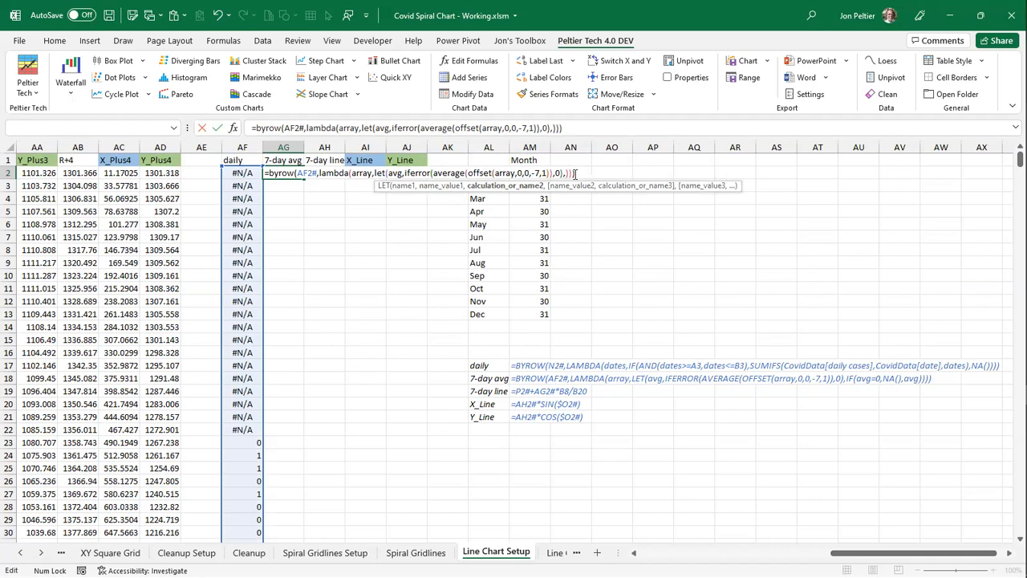
text(if(avg)
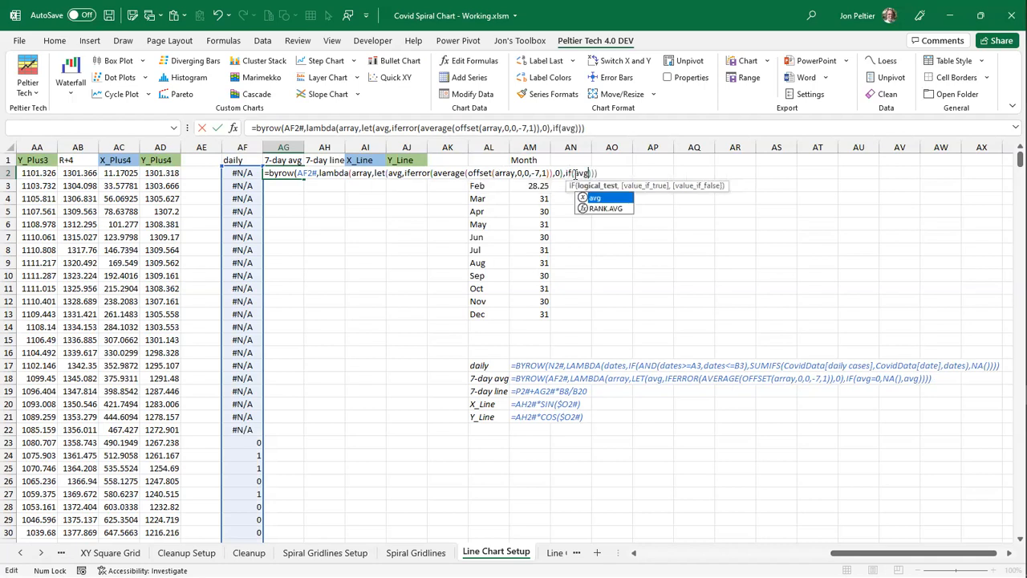
text(=0)
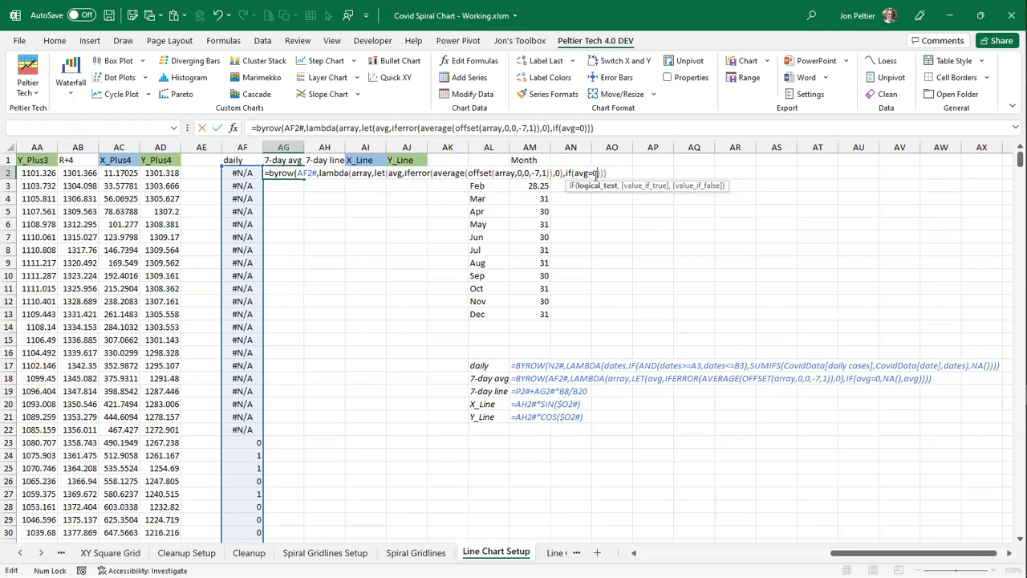
text(,na()))
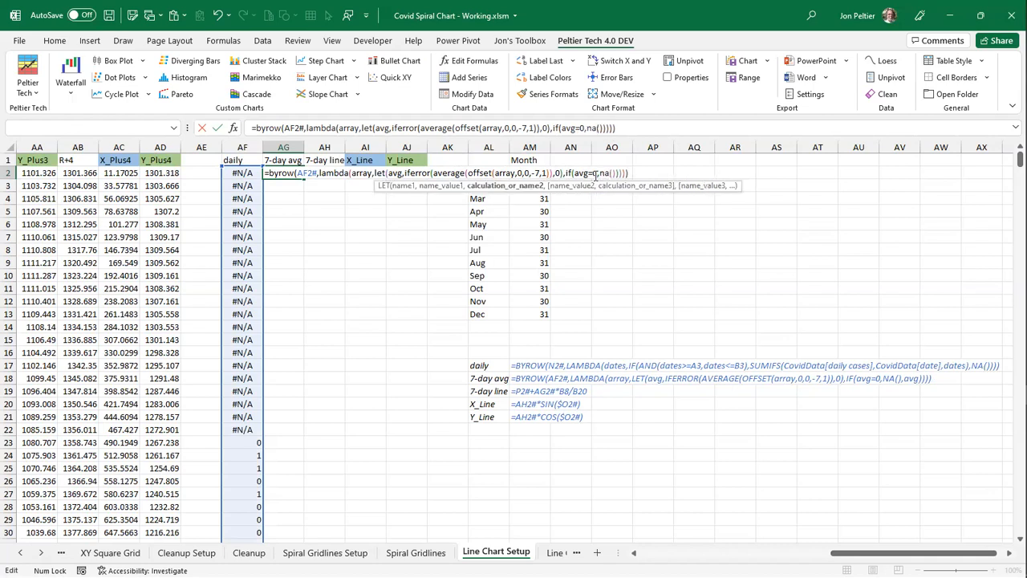
text(,avg)
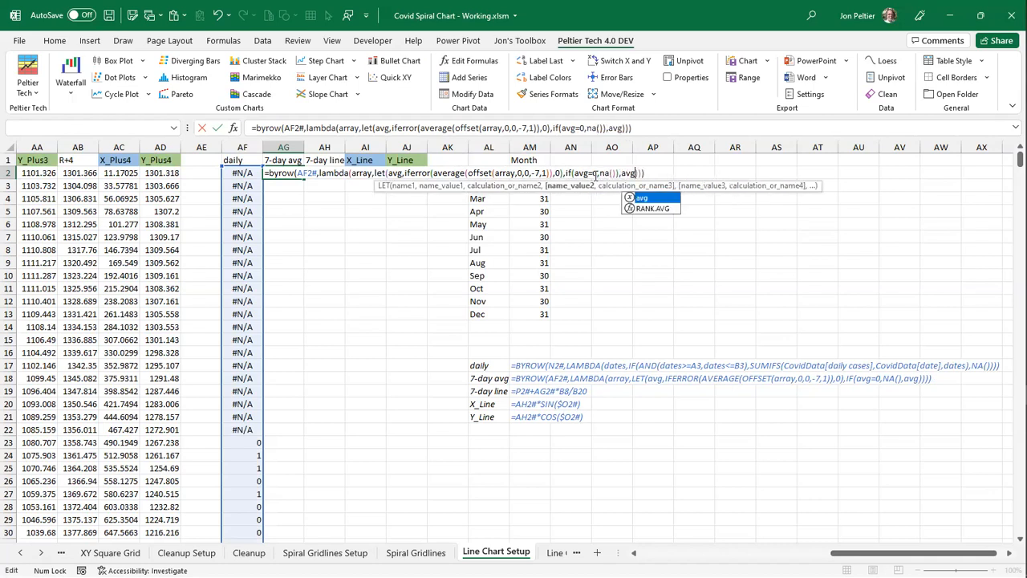
key(Right)
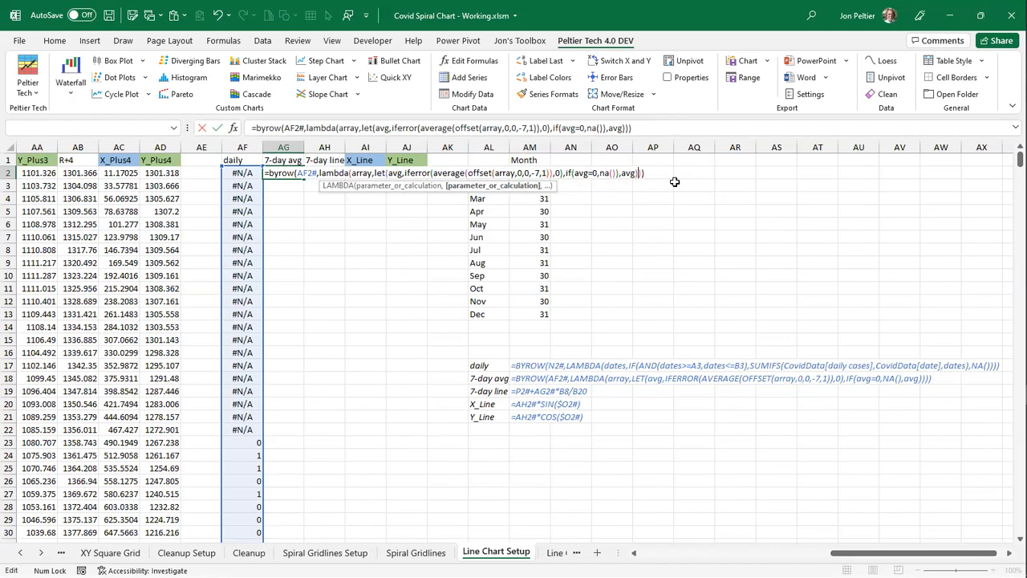
- Correct the parentheses so the calculation reads IF(avg=0,NA(),avg), and enter the completed BYROW formula in AG2
click(619, 174)
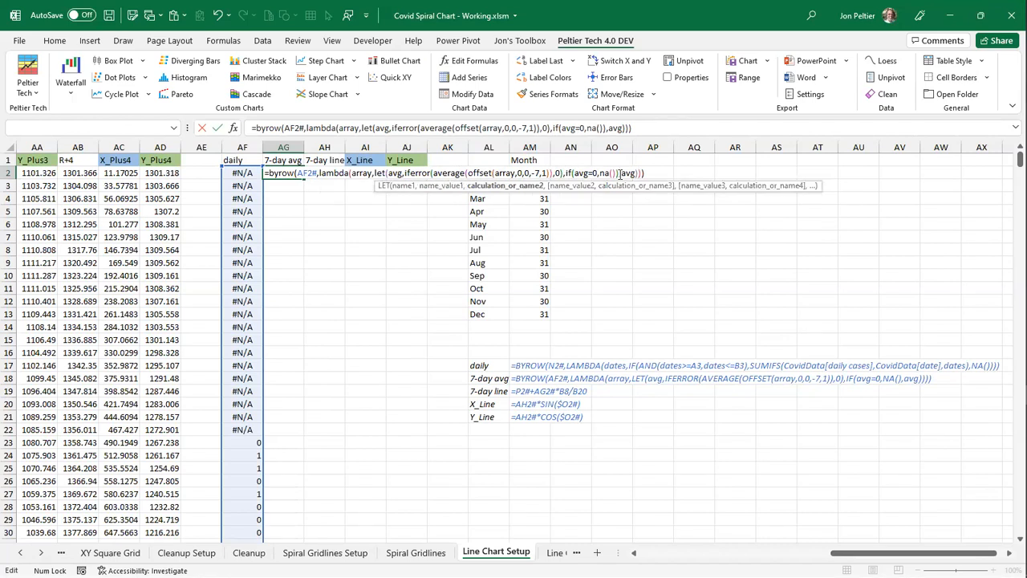
text(,)
text())
key(ctrl+Return)
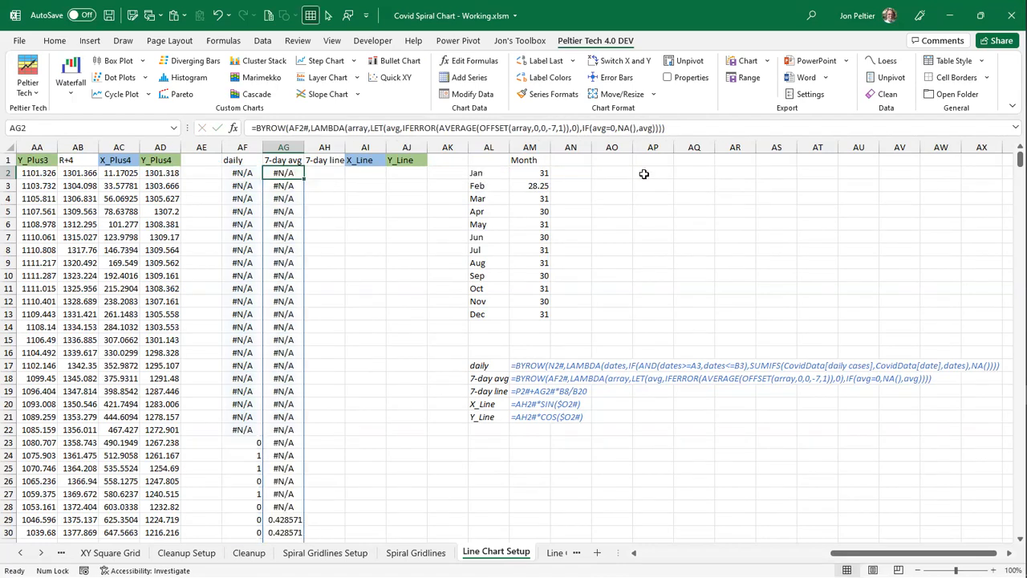
- Examine the 7-day avg column, checking its leading #N/A rows, its first numeric averages and its final rows
scroll(277, 360, down, 5)
scroll(320, 190, up, 5)
drag(277, 173, 268, 430)
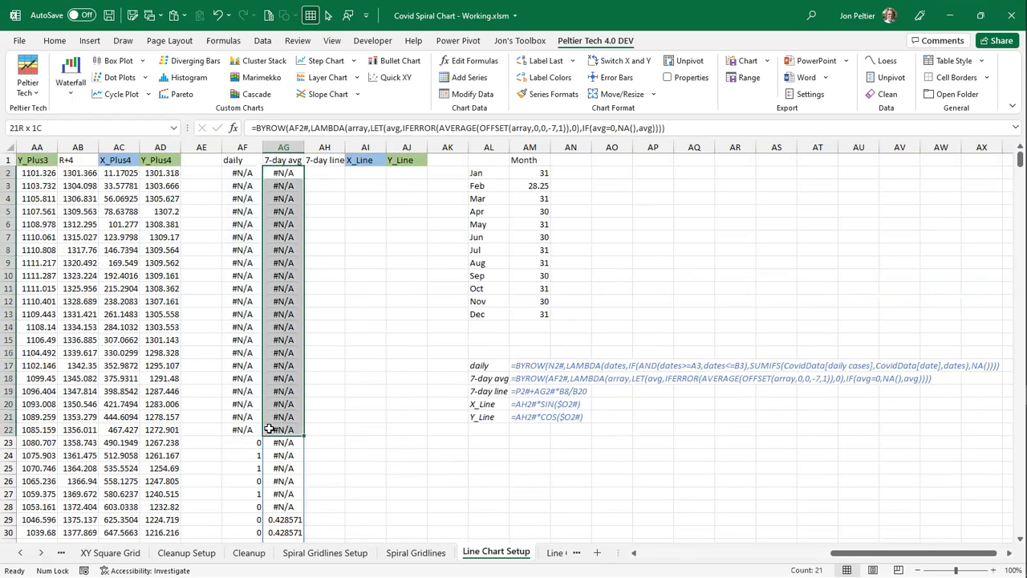
scroll(250, 374, down, 4)
drag(280, 291, 276, 353)
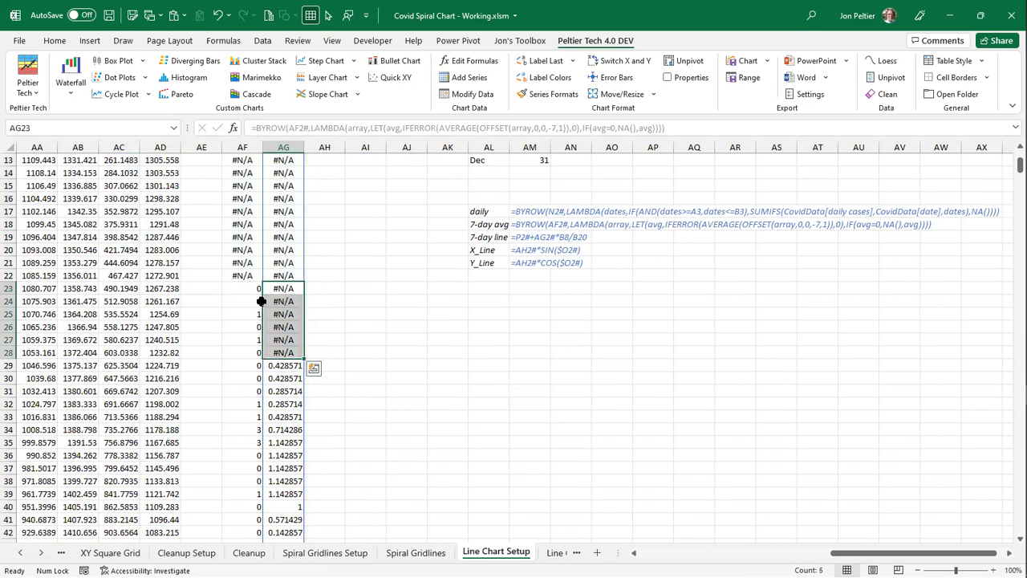
click(275, 366)
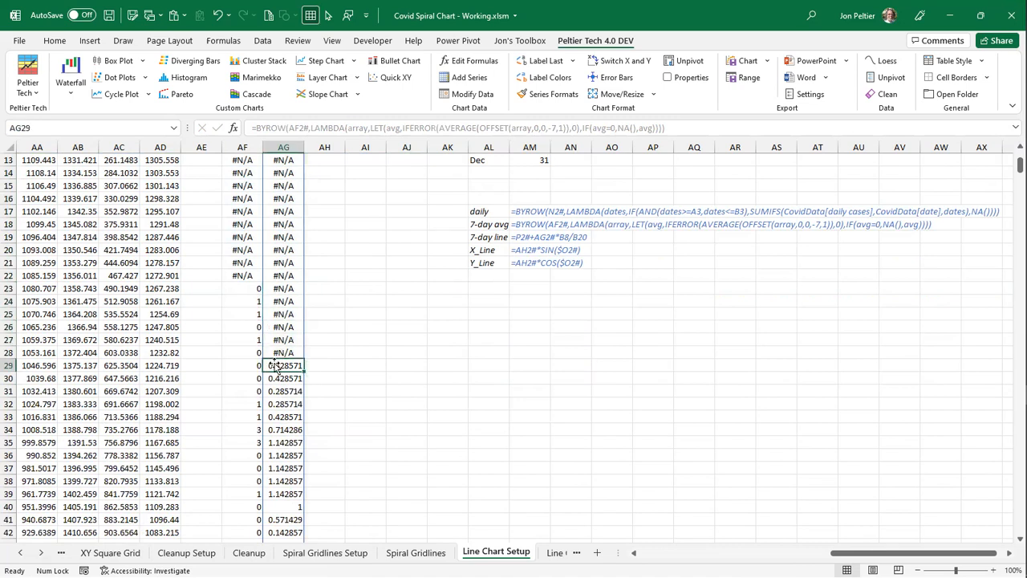
scroll(276, 368, down, 20)
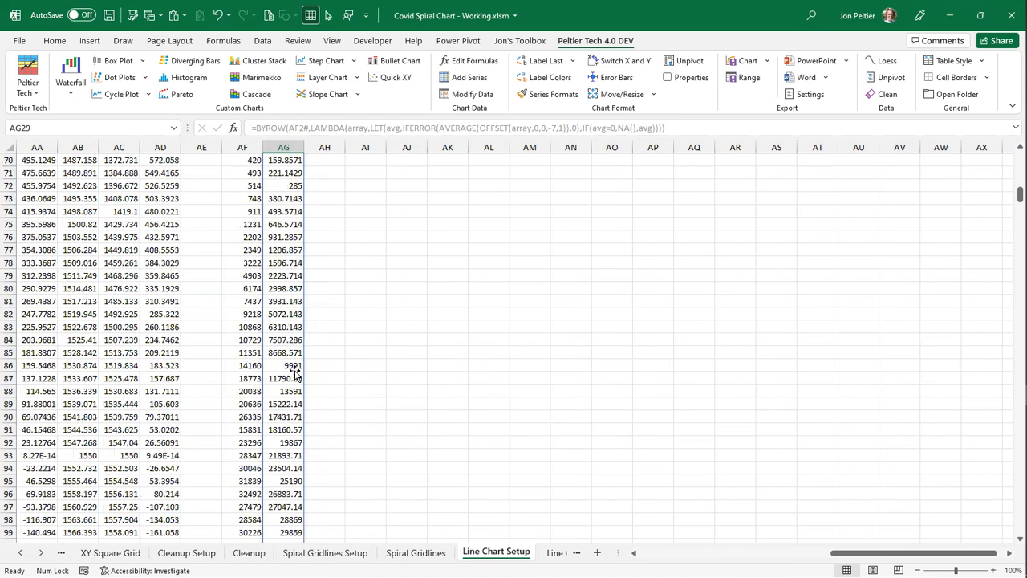
scroll(296, 370, down, 7)
click(295, 368)
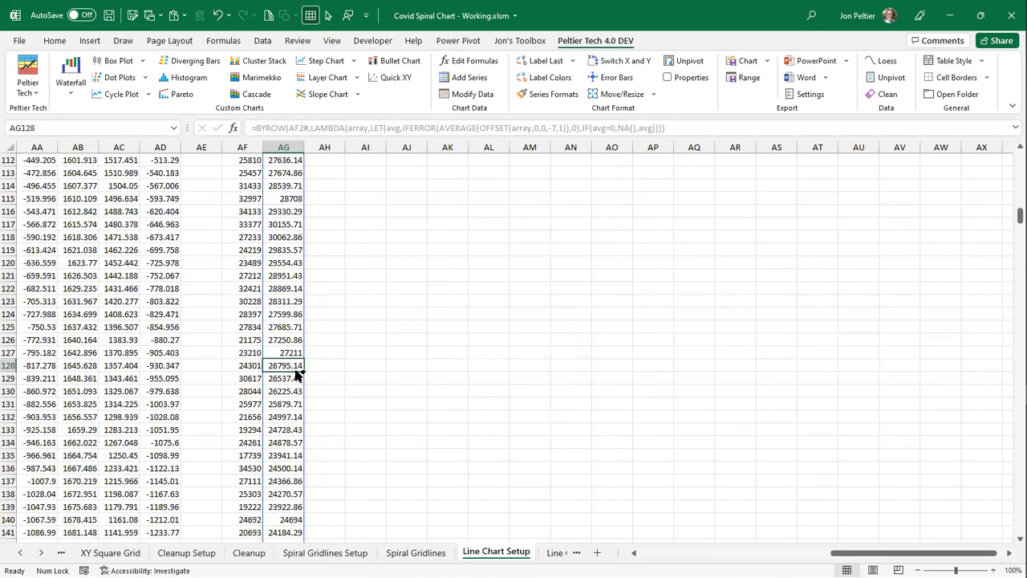
key(ctrl+Down)
drag(279, 431, 286, 532)
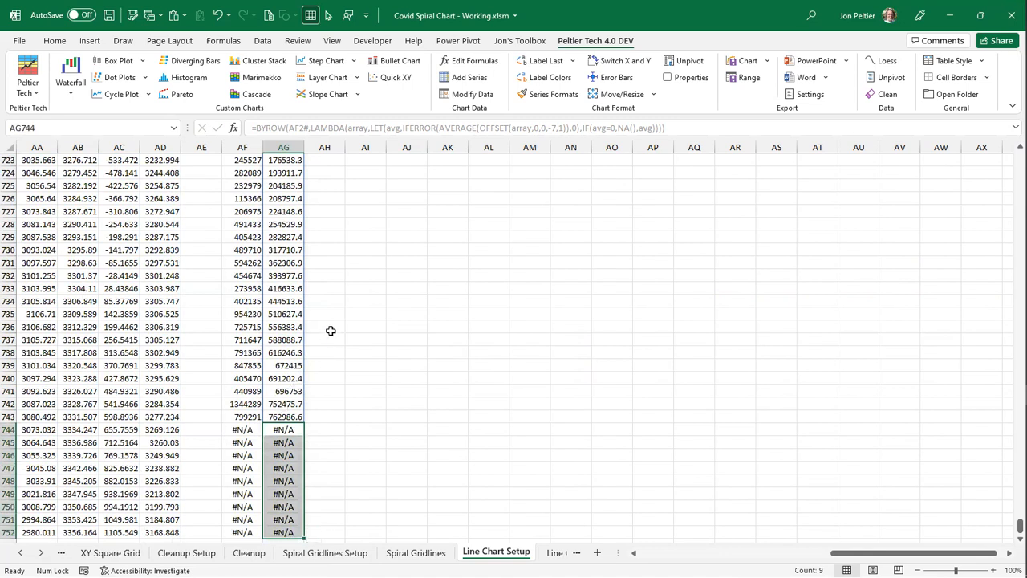
key(ctrl+Up)
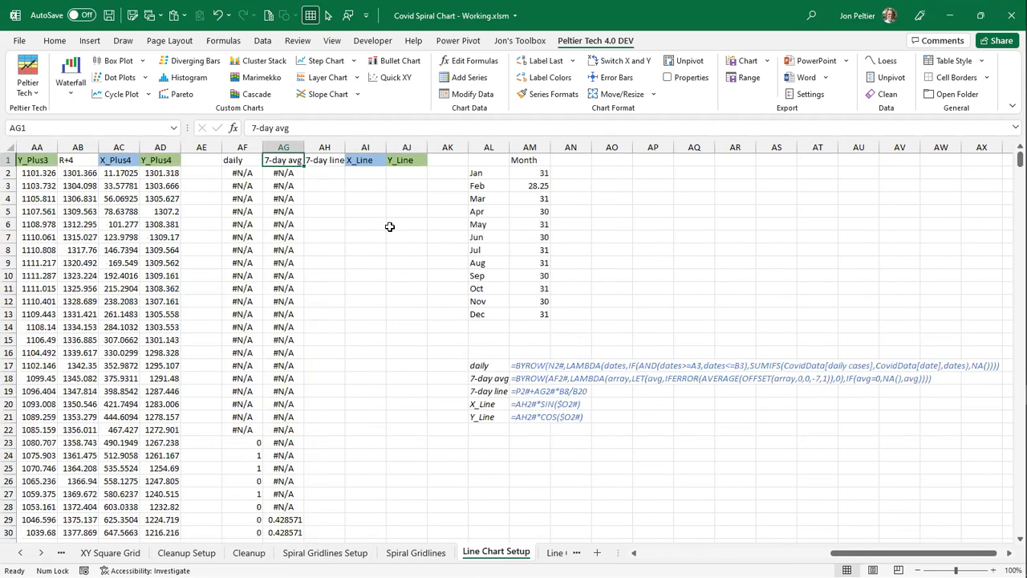
- Enter =MAX(AG2#) as the Cases Max in B19, referencing the whole 7-day avg spill range
click(327, 171)
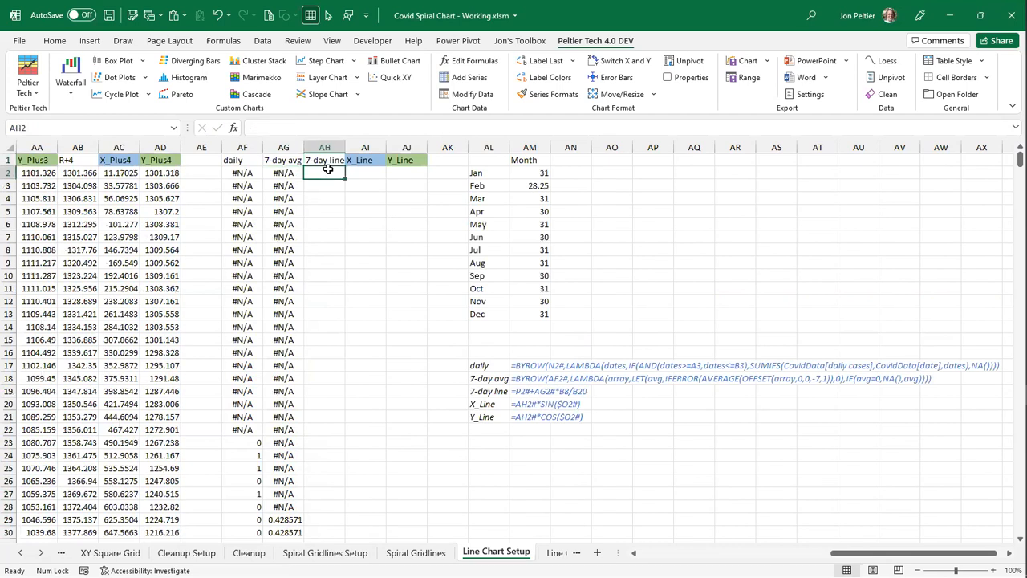
drag(845, 557, 426, 557)
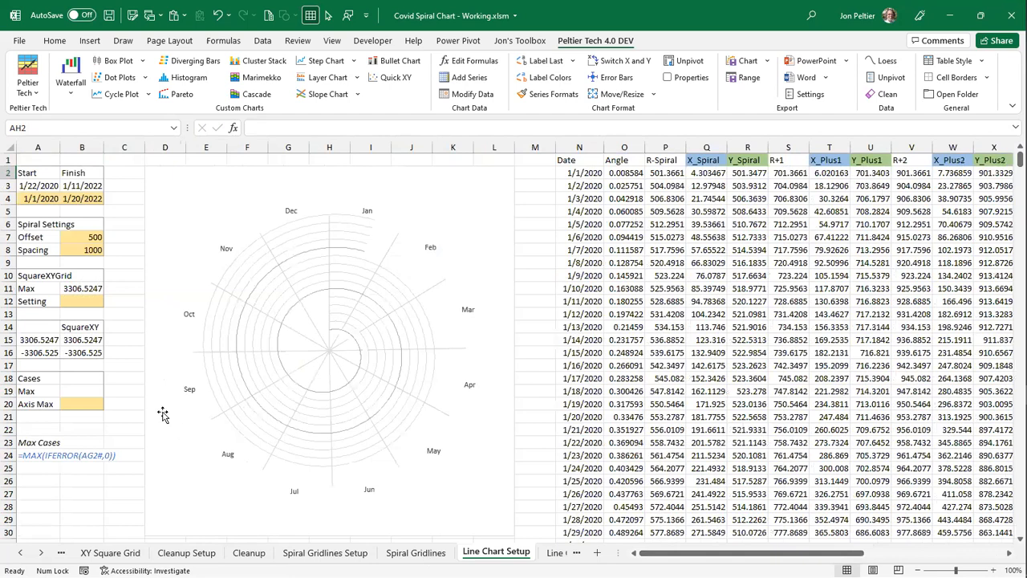
click(82, 388)
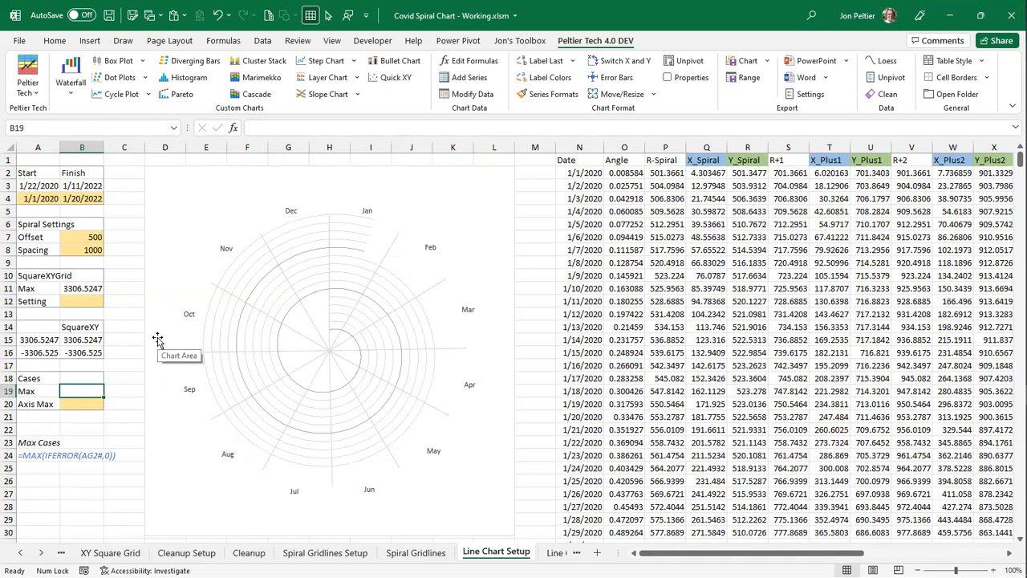
text(=)
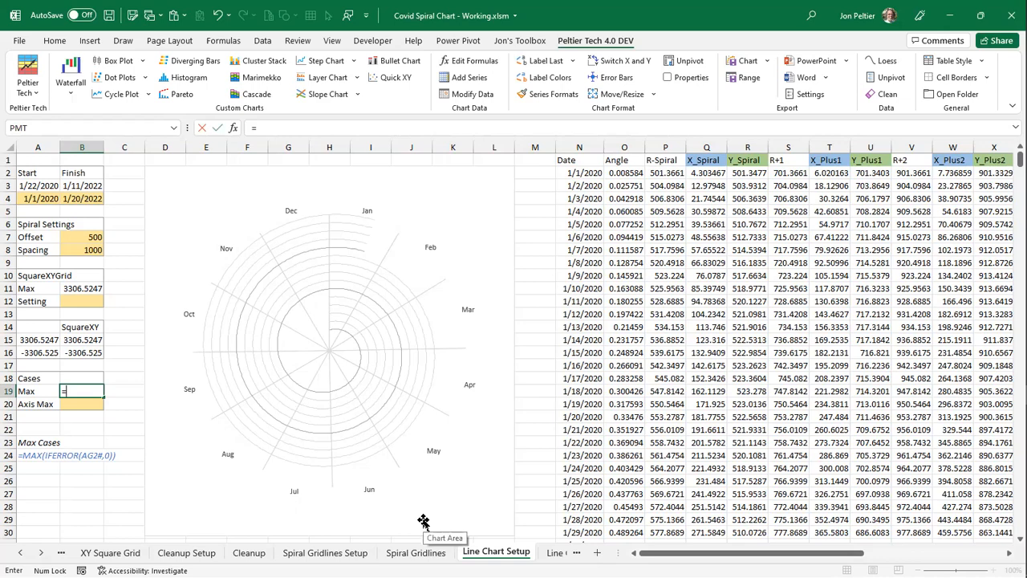
text(max()
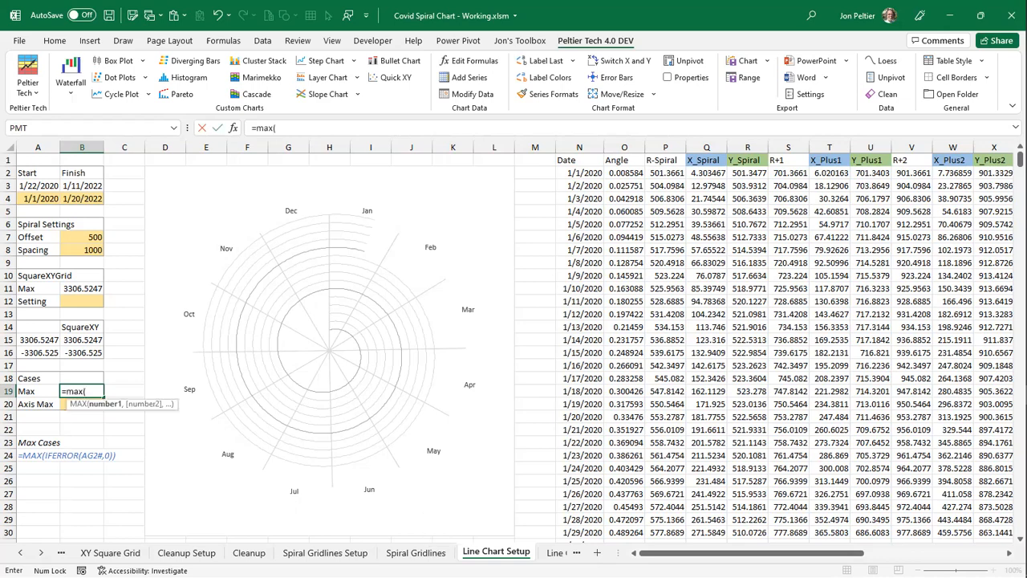
click(886, 553)
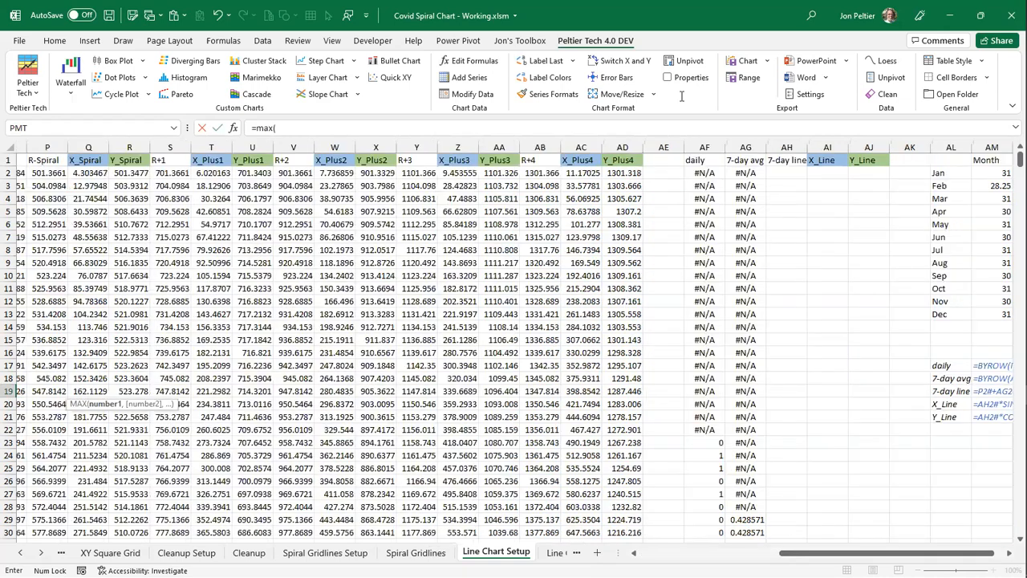
click(746, 173)
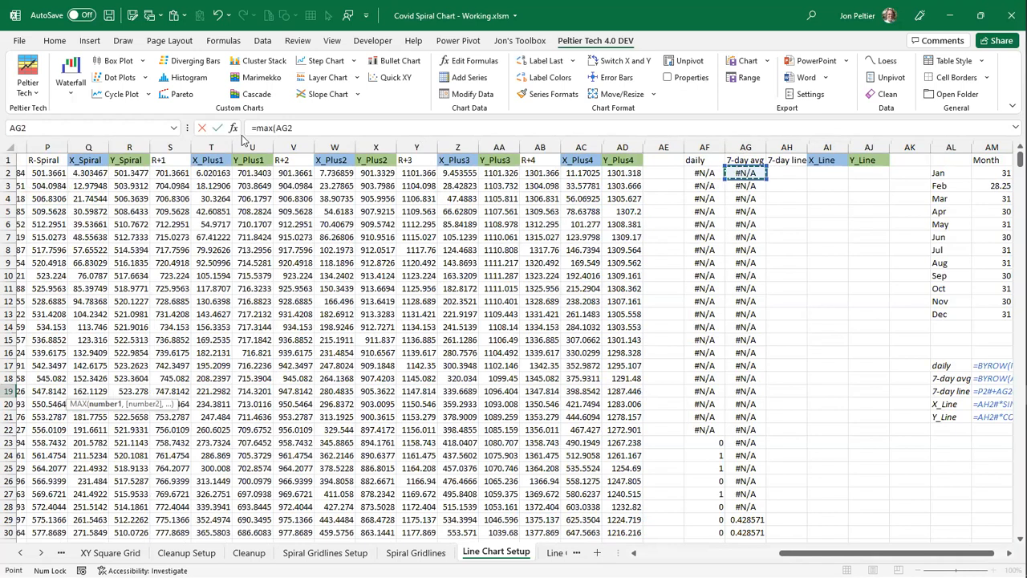
click(325, 127)
text(#))
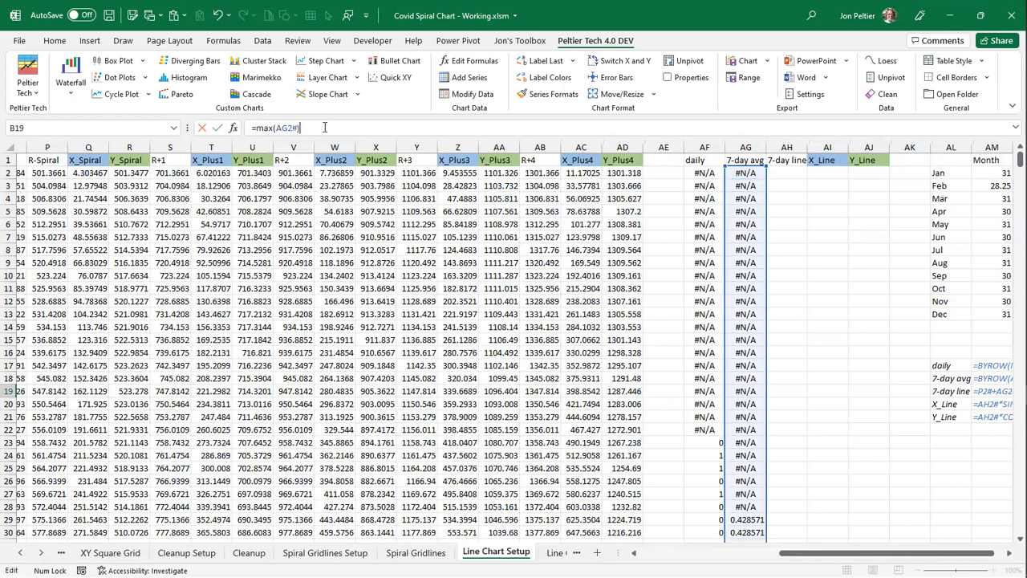
key(ctrl+Return)
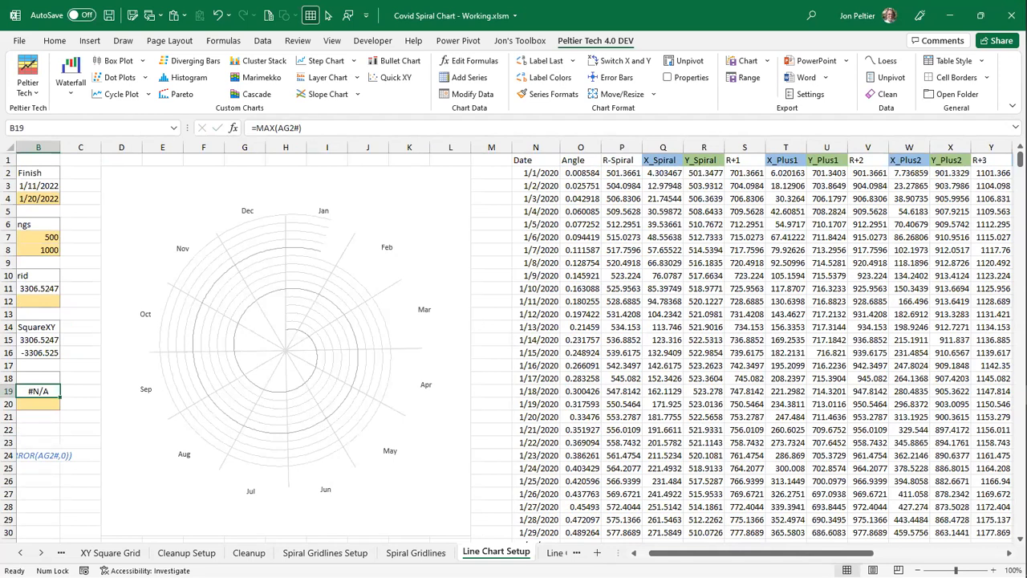
- Wrap the AG2# reference in the B19 Max formula with IFERROR, so it reads =MAX(IFERROR(AG2#,0))
click(634, 553)
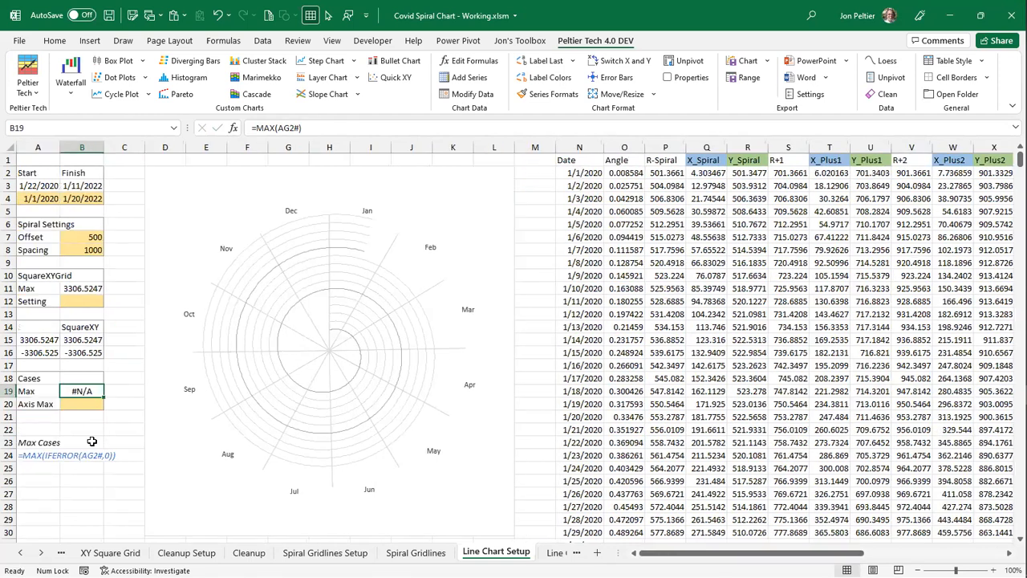
click(279, 128)
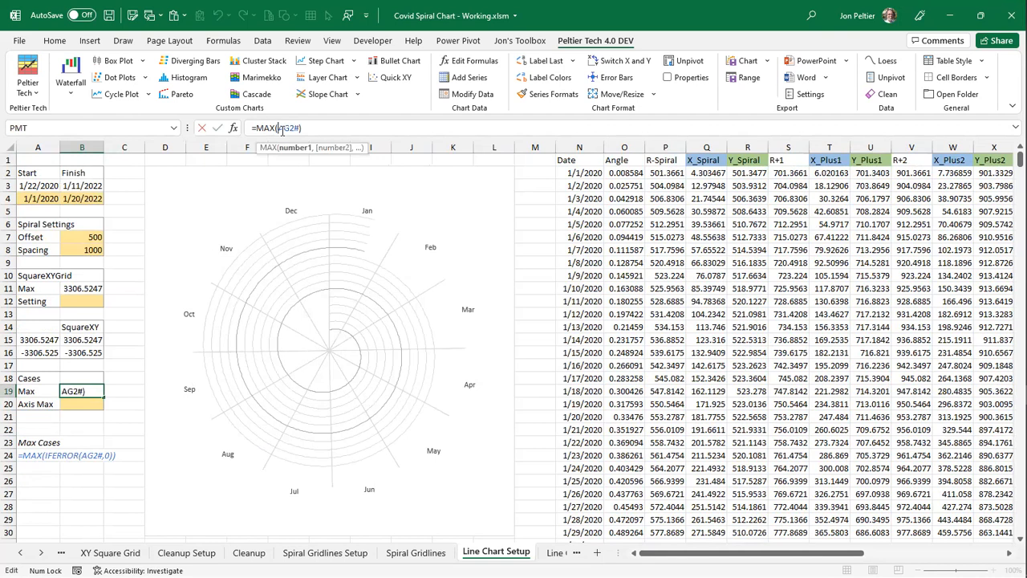
text(iferror()
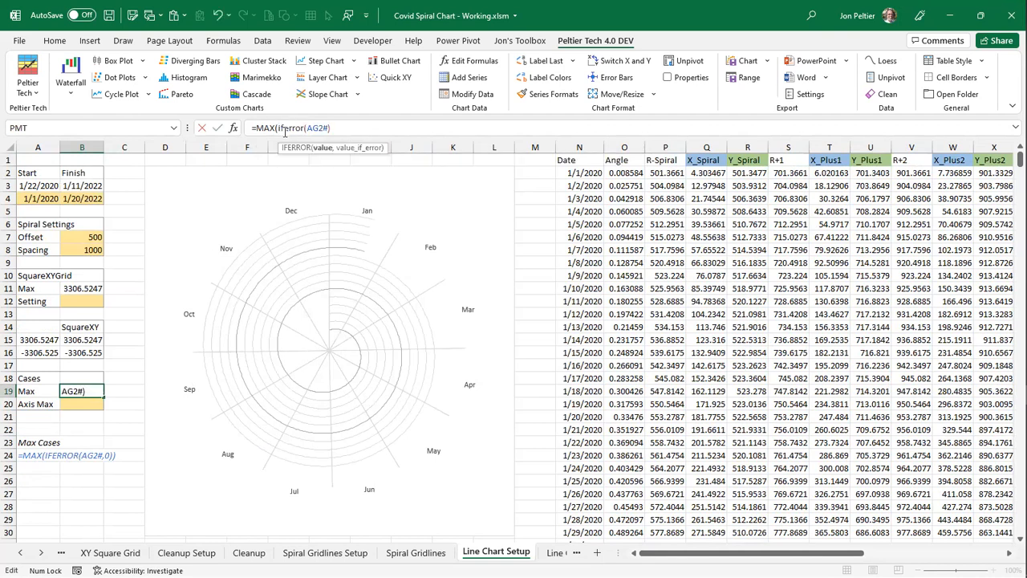
text(AG2#,0)
key(ctrl+Return)
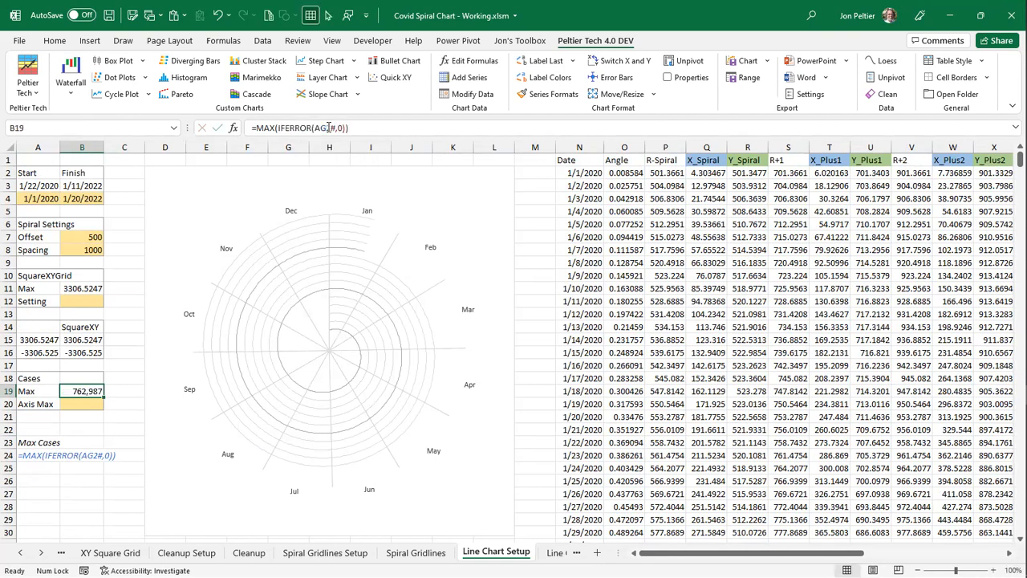
- Set the Cases Axis Max in B20 to 1000000
click(81, 404)
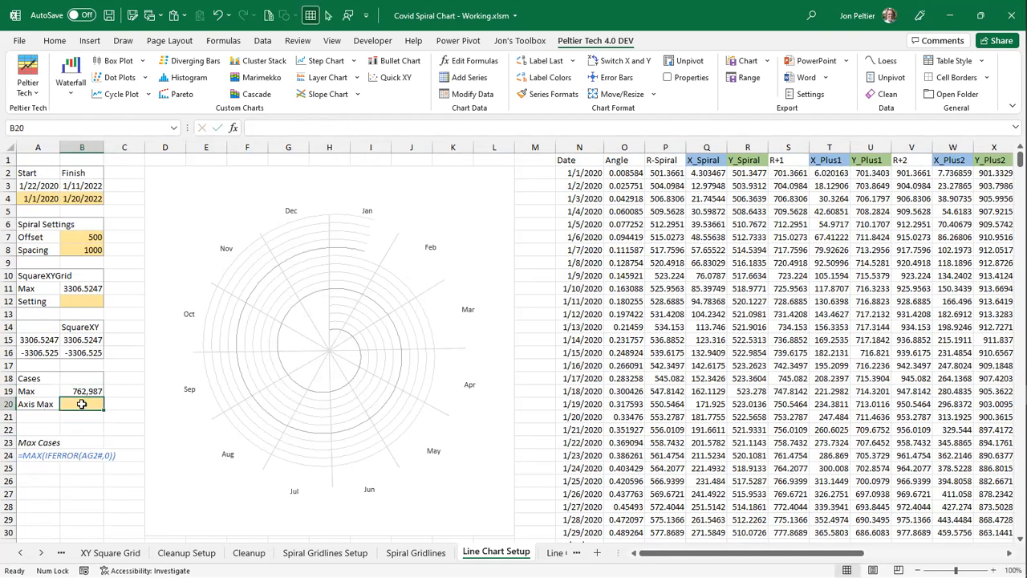
text(100000)
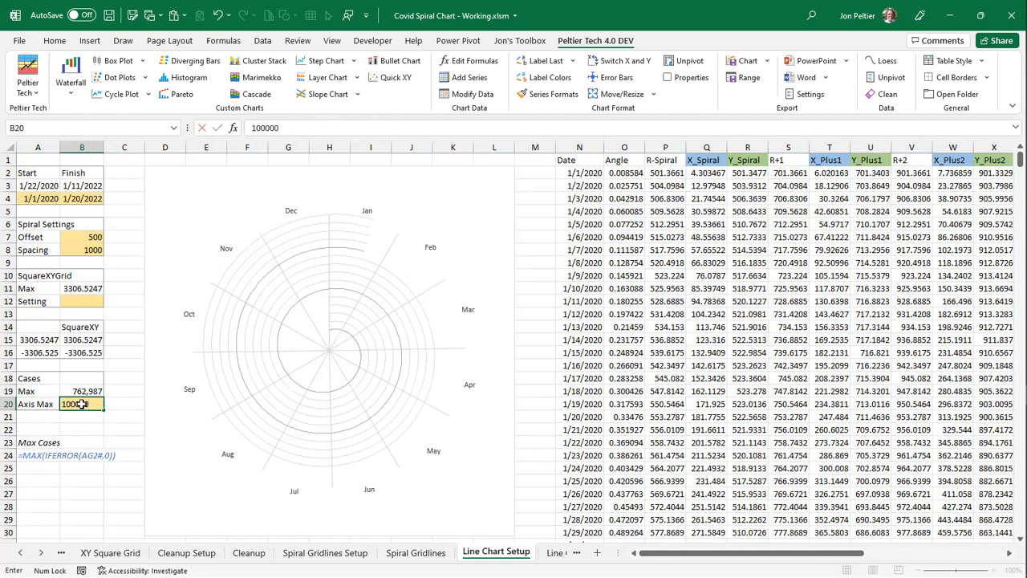
key(ctrl+Return)
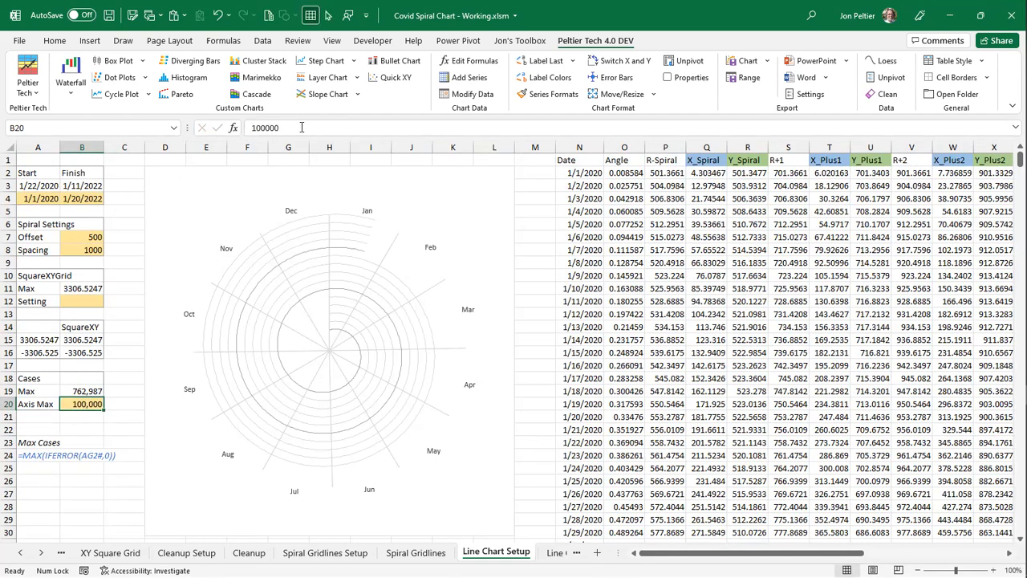
click(302, 126)
text(0)
key(ctrl+Return)
- Start the 7-day line formula in AH2 with =P2#+AG2#*, adding the R-Spiral and 7-day avg spill ranges
drag(651, 558, 785, 558)
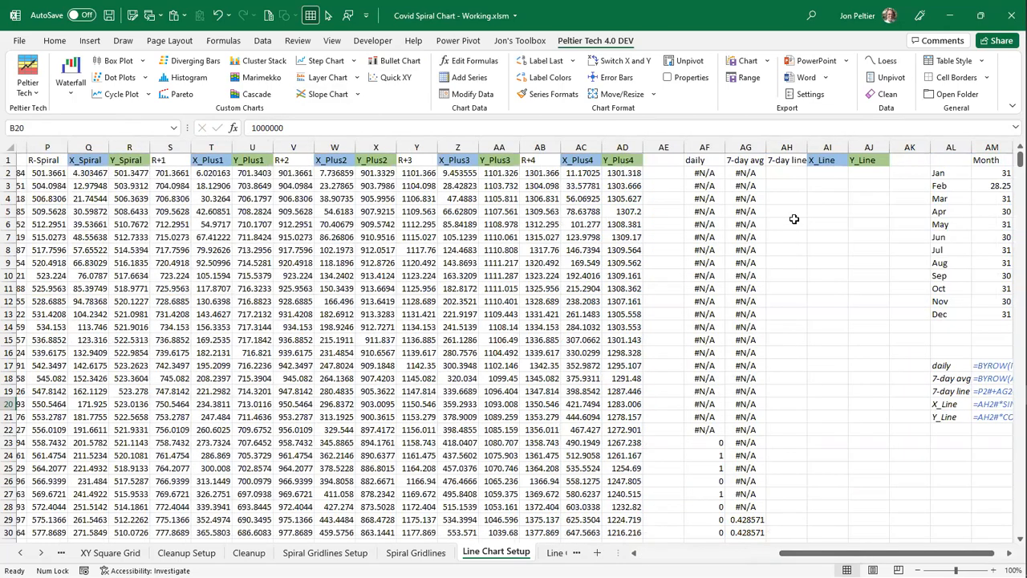
click(777, 173)
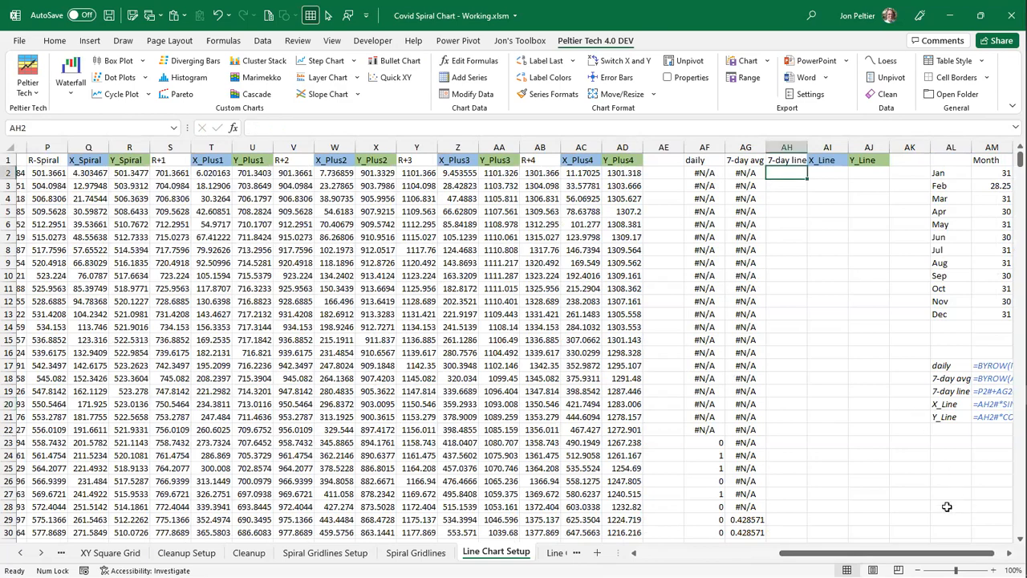
text(=)
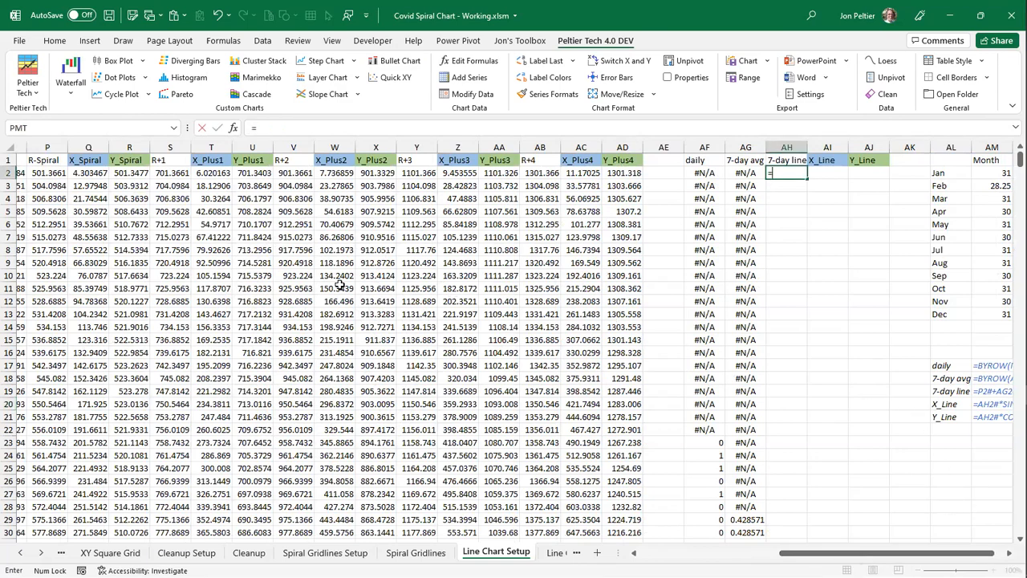
click(45, 172)
text(#+)
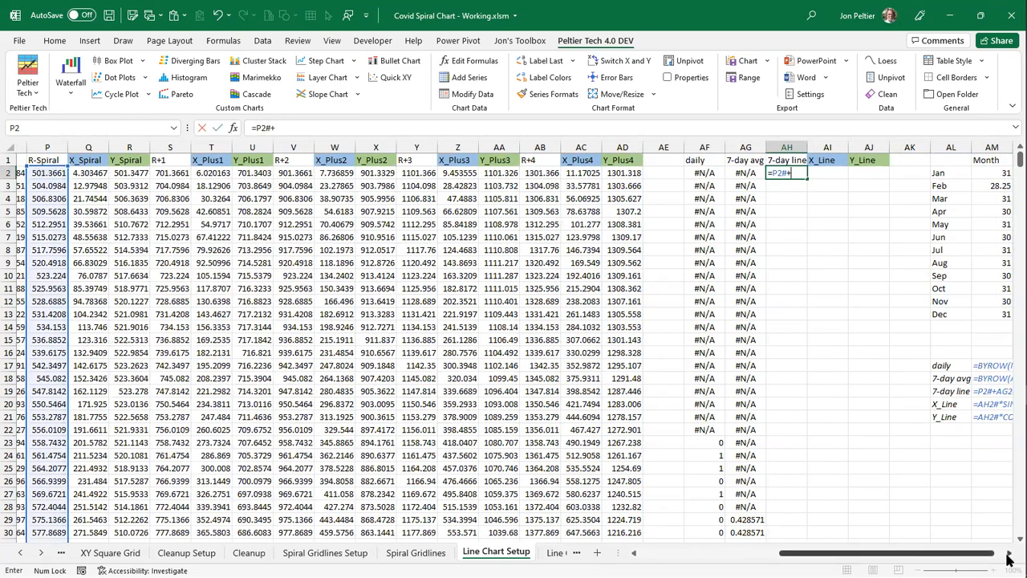
click(1009, 560)
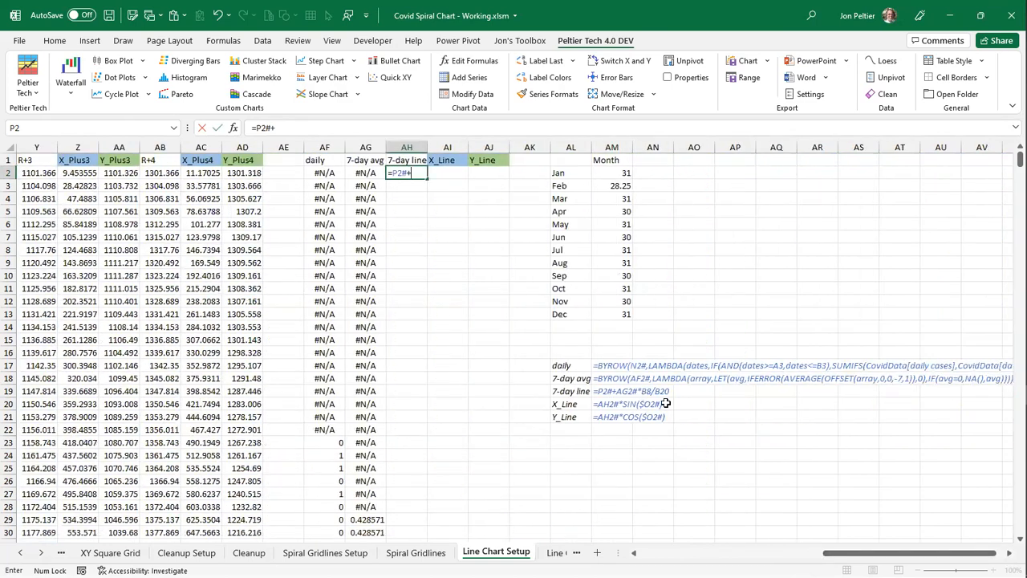
click(361, 173)
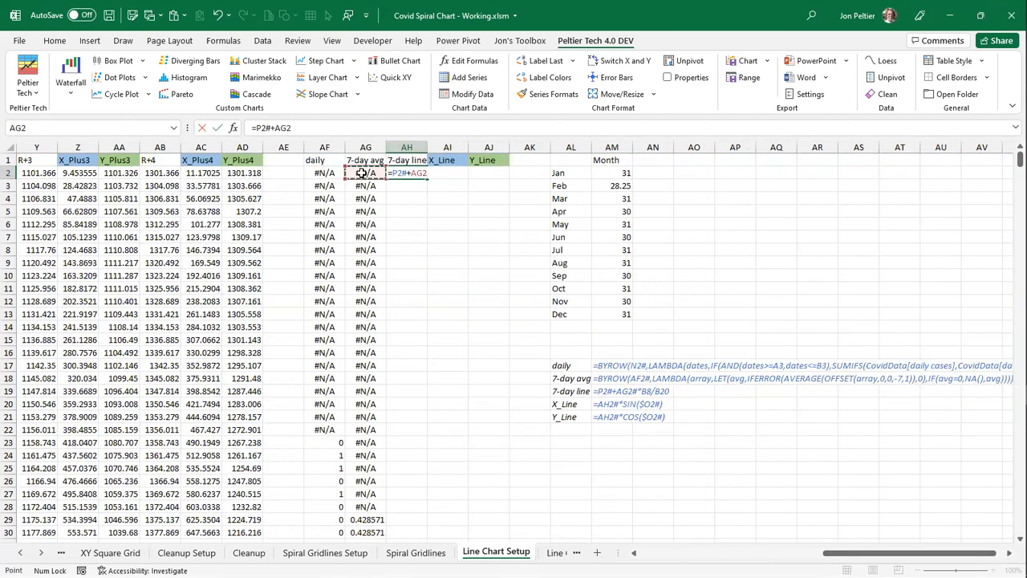
text(#*)
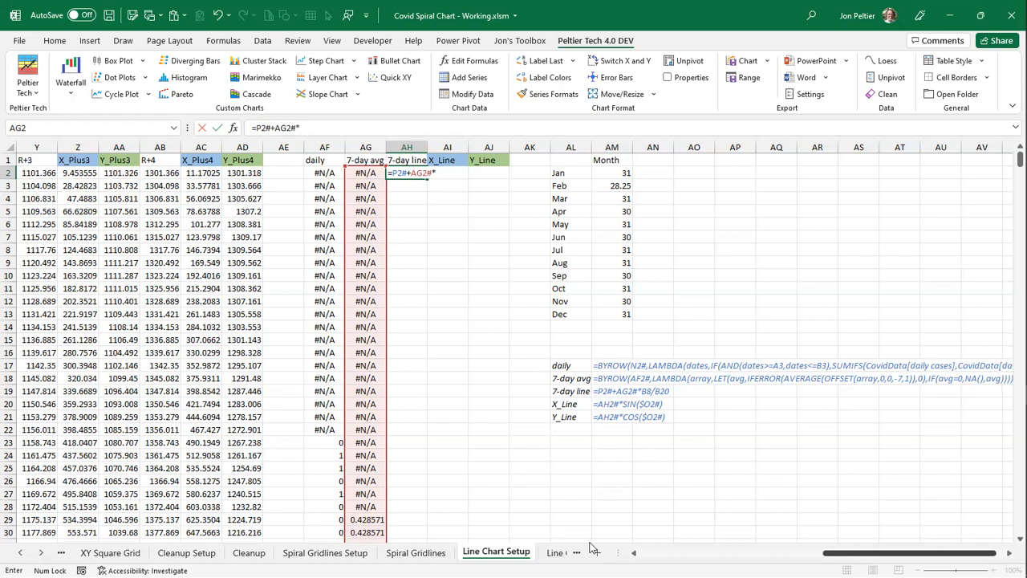
- Finish the AH2 formula with the Spacing divided by the Axis Max, B8/B20, enter it, and check the 7-day line column
key(ctrl+Home)
click(77, 250)
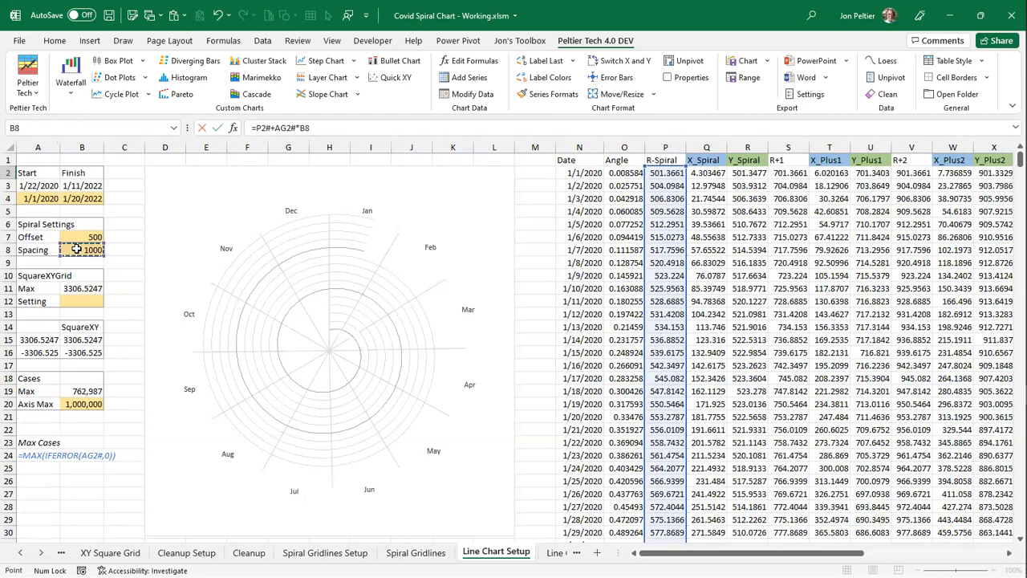
text(/)
click(80, 404)
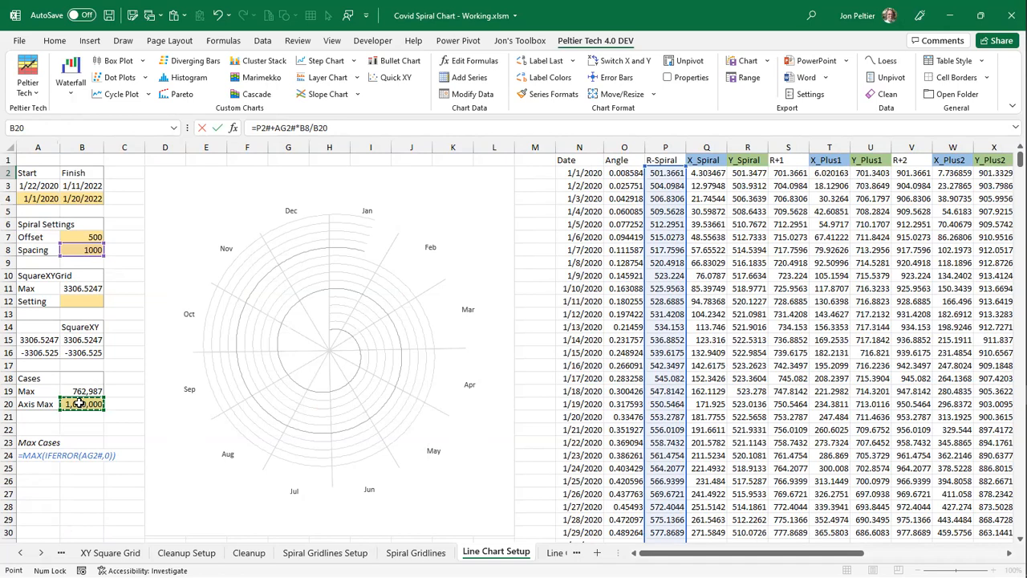
key(Return)
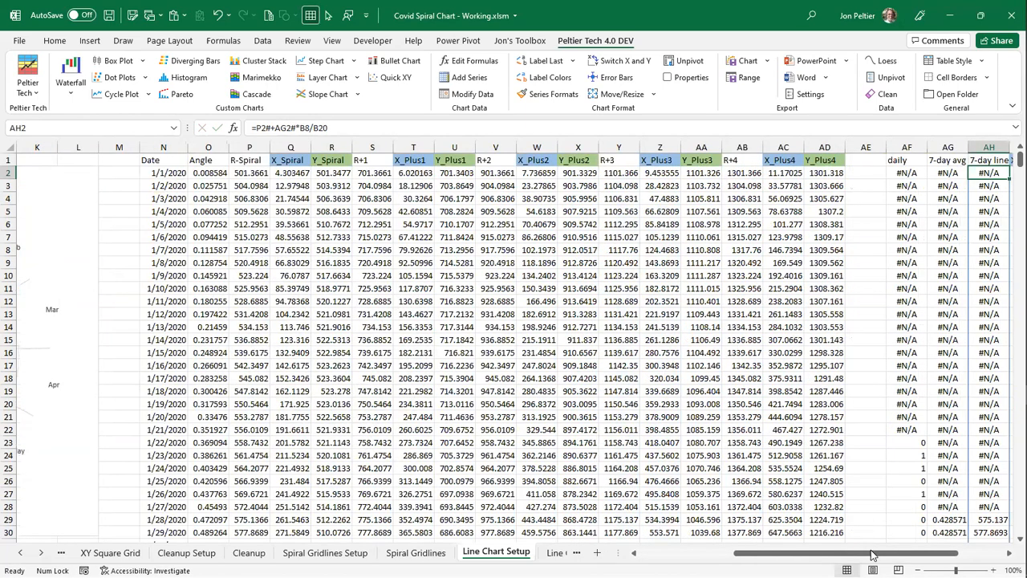
scroll(872, 553, right, 3)
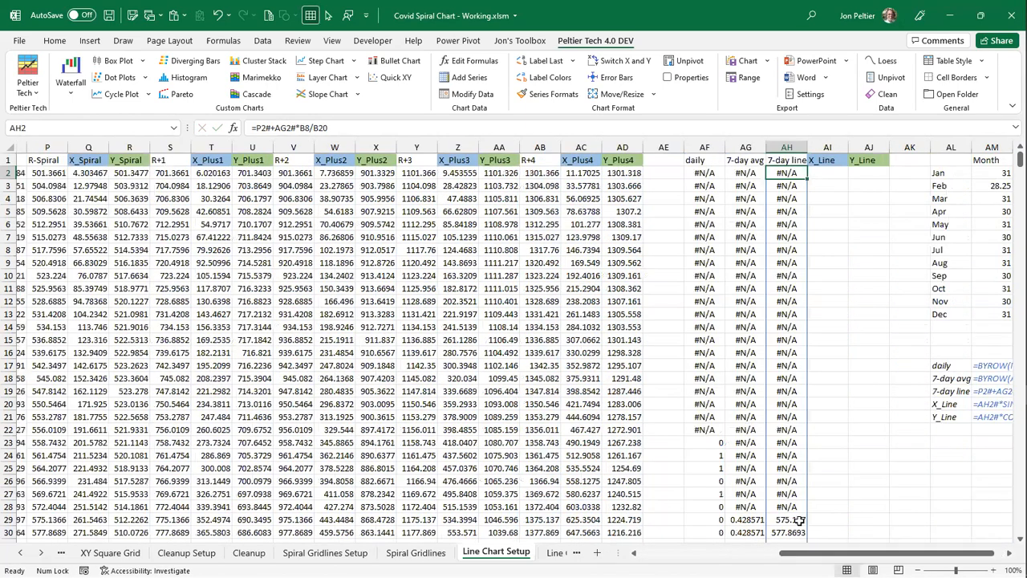
scroll(800, 520, down, 3)
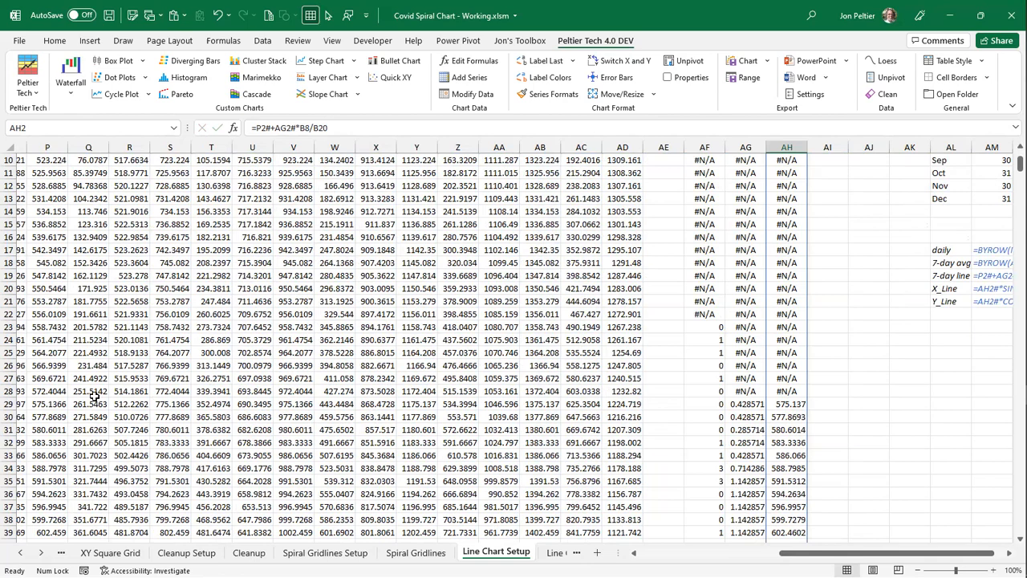
scroll(808, 447, up, 3)
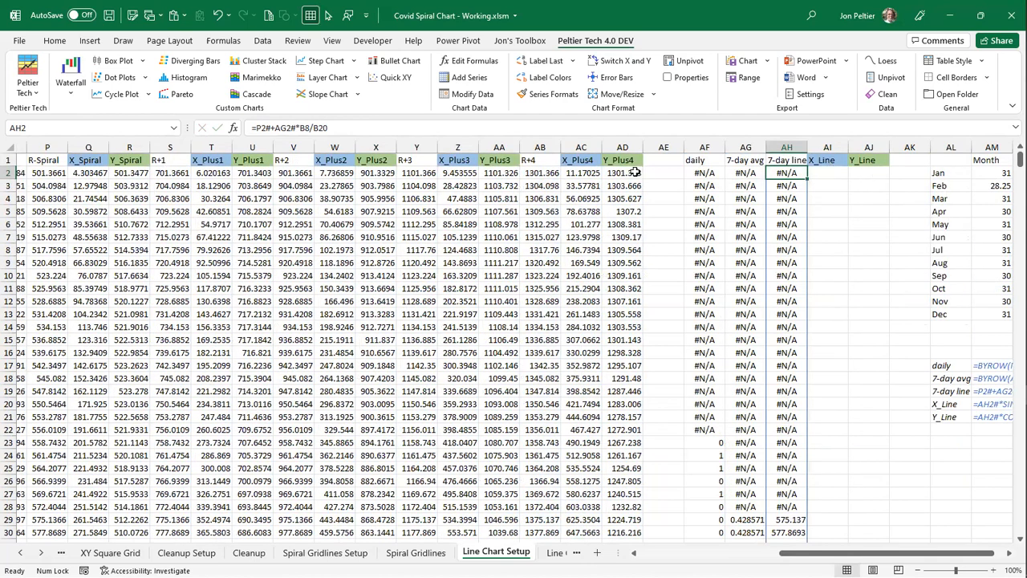
- Copy the X_Plus4 and Y_Plus4 formulas from AC2:AD2 into X_Line and Y_Line at AI2, and check the filled columns
drag(570, 172, 614, 173)
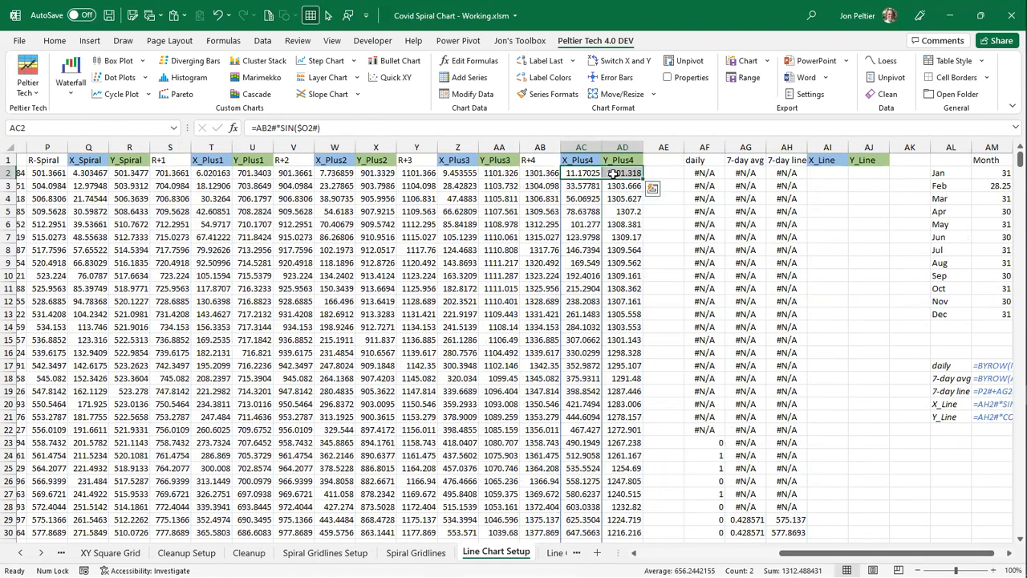
key(ctrl+c)
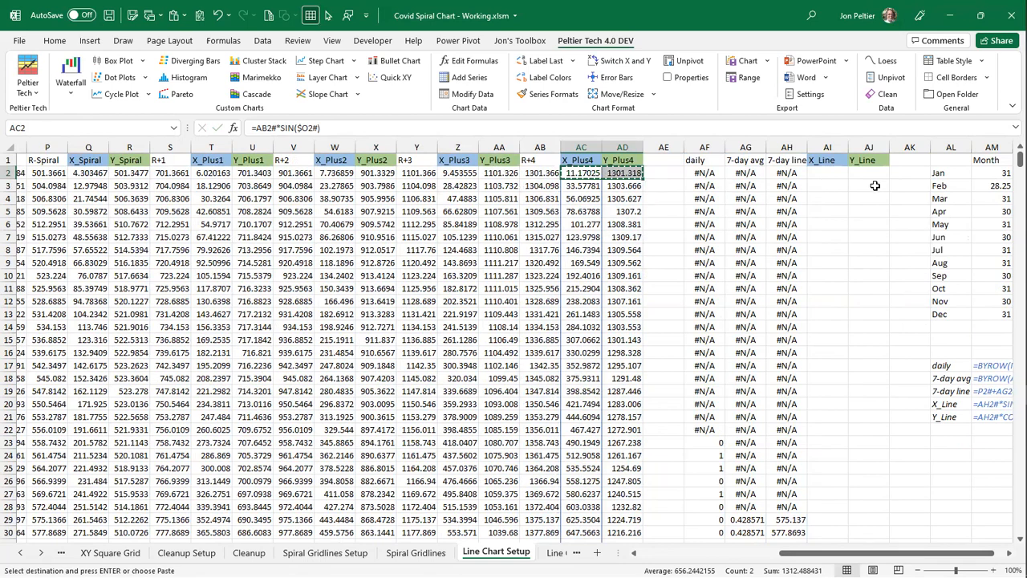
click(836, 174)
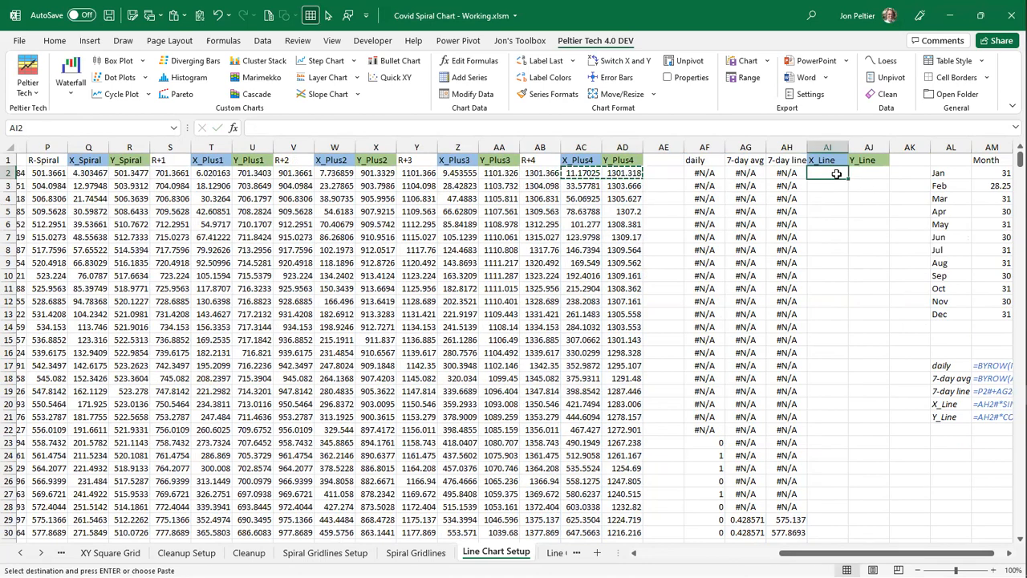
key(ctrl+v)
scroll(883, 411, down, 6)
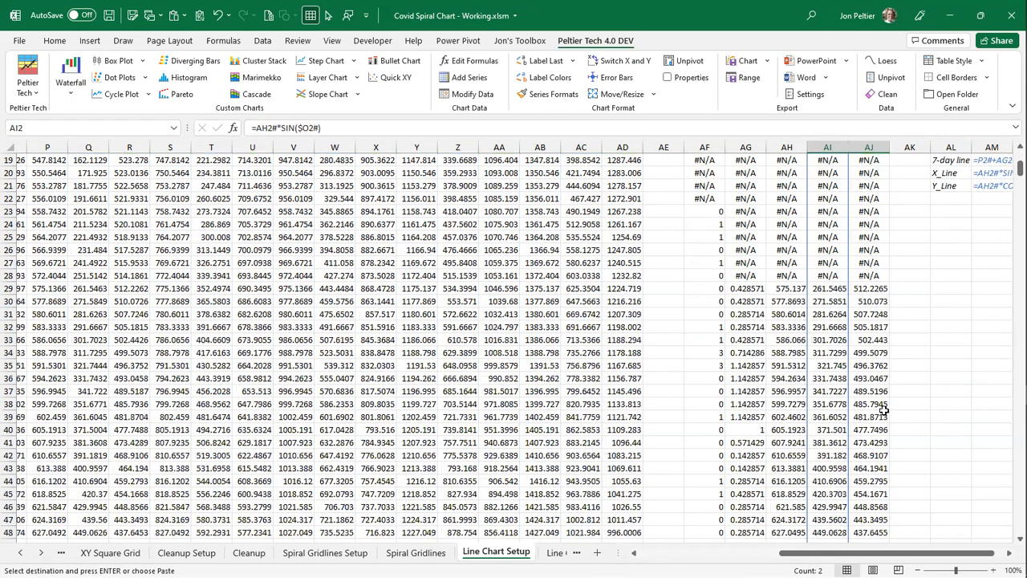
scroll(883, 410, up, 6)
scroll(883, 410, down, 19)
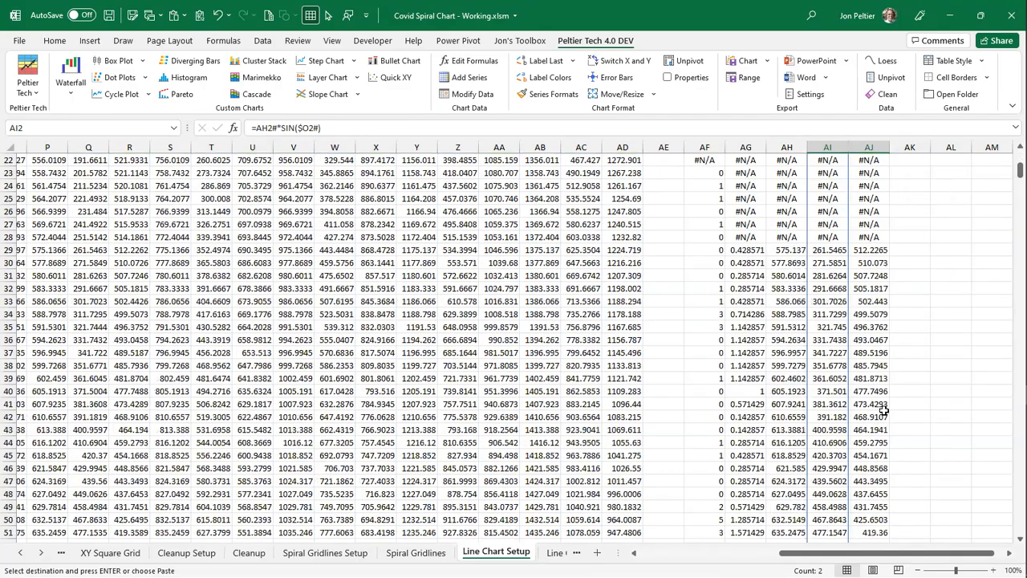
scroll(883, 410, up, 19)
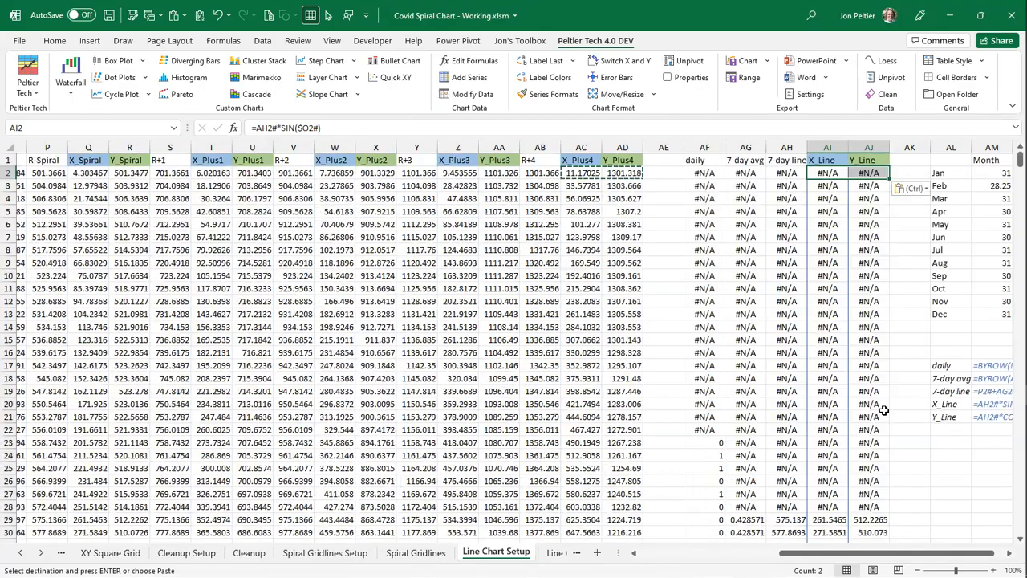
- Add the X_Line and Y_Line columns to the spiral chart as a new series, with series names in the first row and X values in the first column
drag(833, 147, 871, 147)
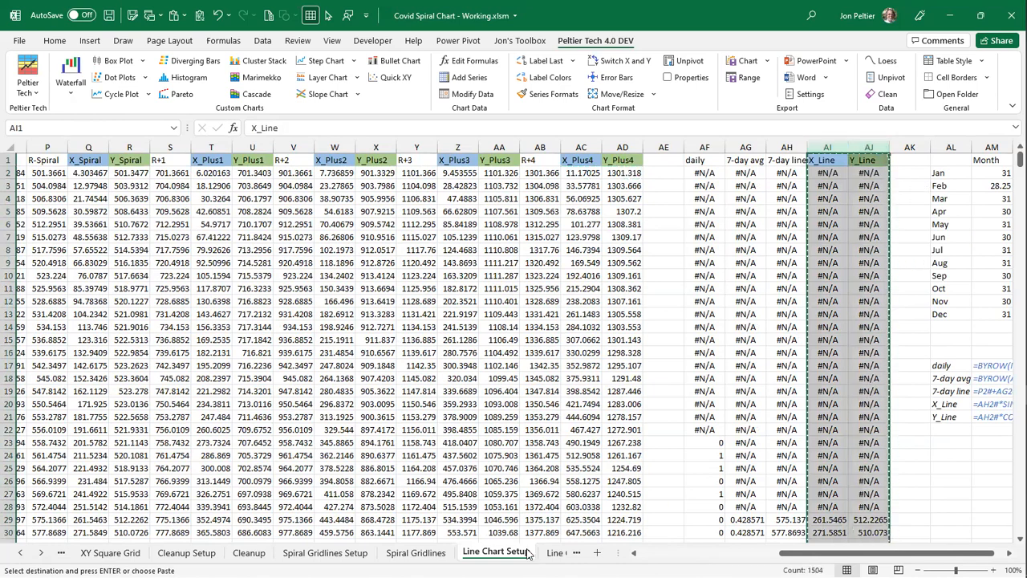
click(657, 554)
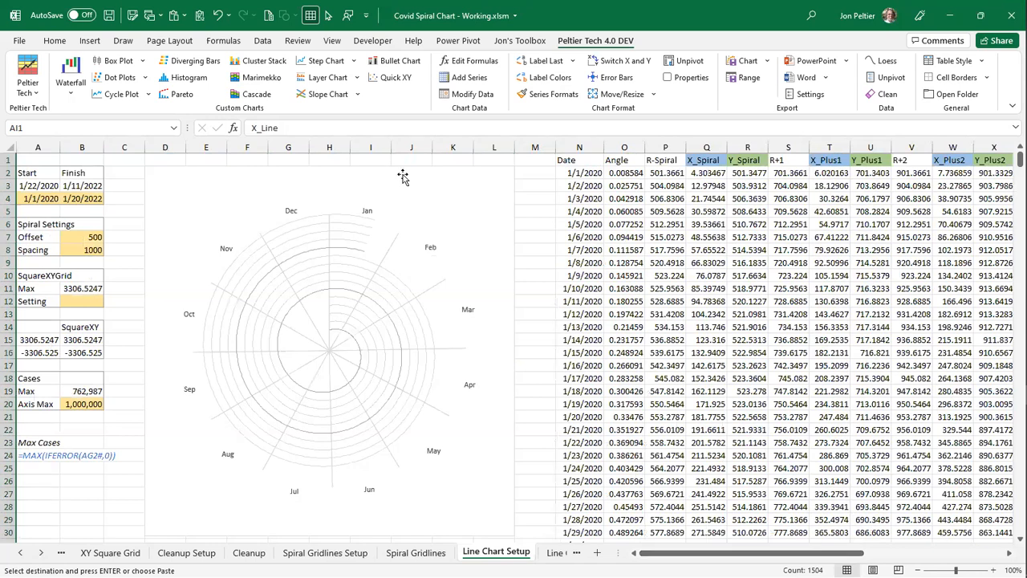
click(403, 177)
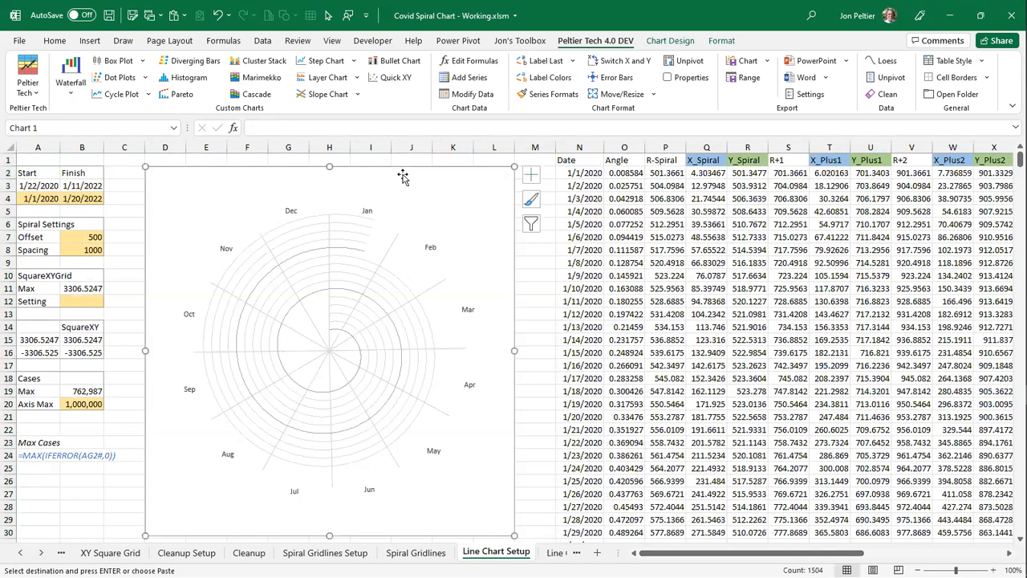
key(ctrl+alt+v)
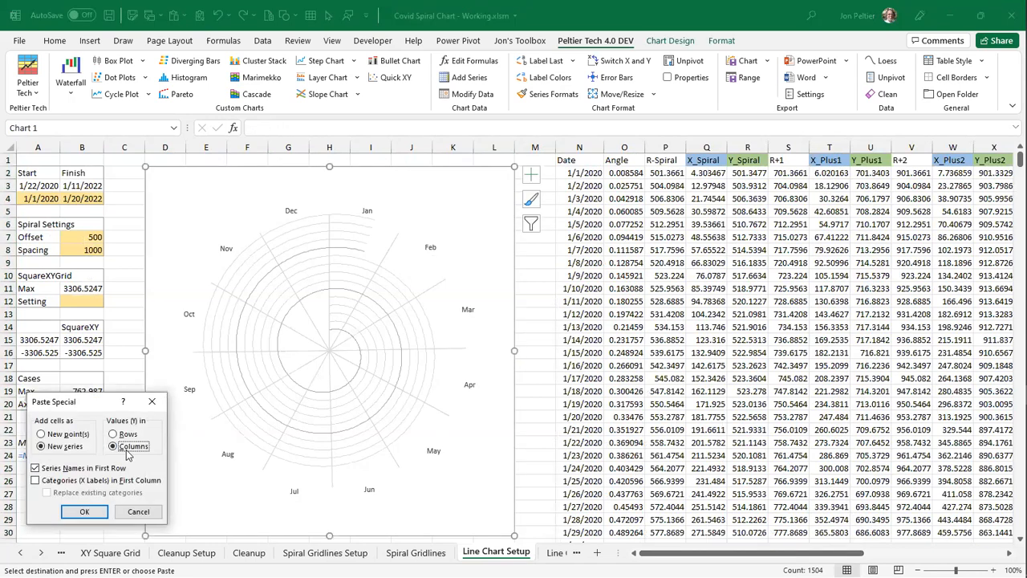
click(59, 480)
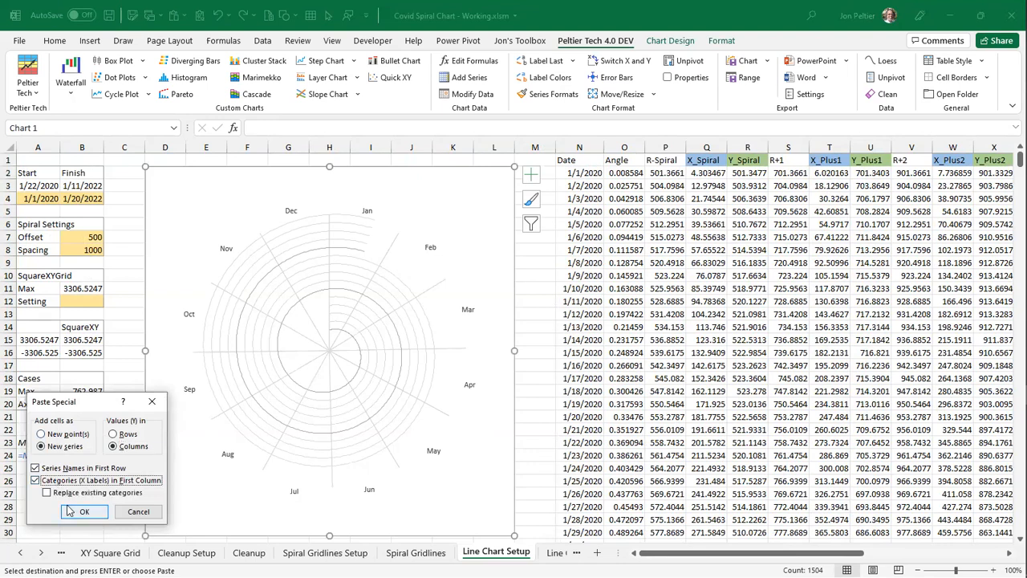
click(71, 511)
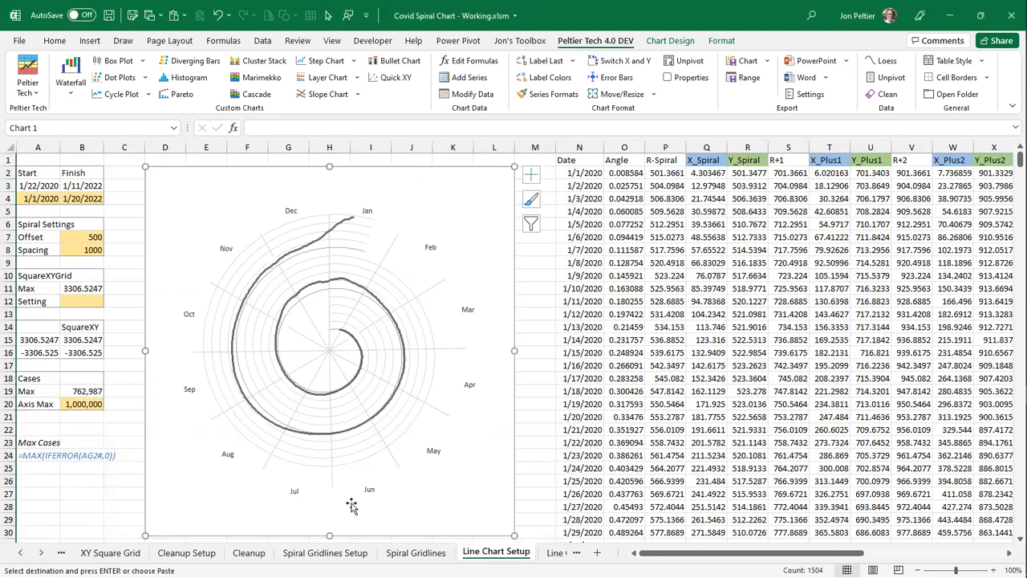
click(360, 353)
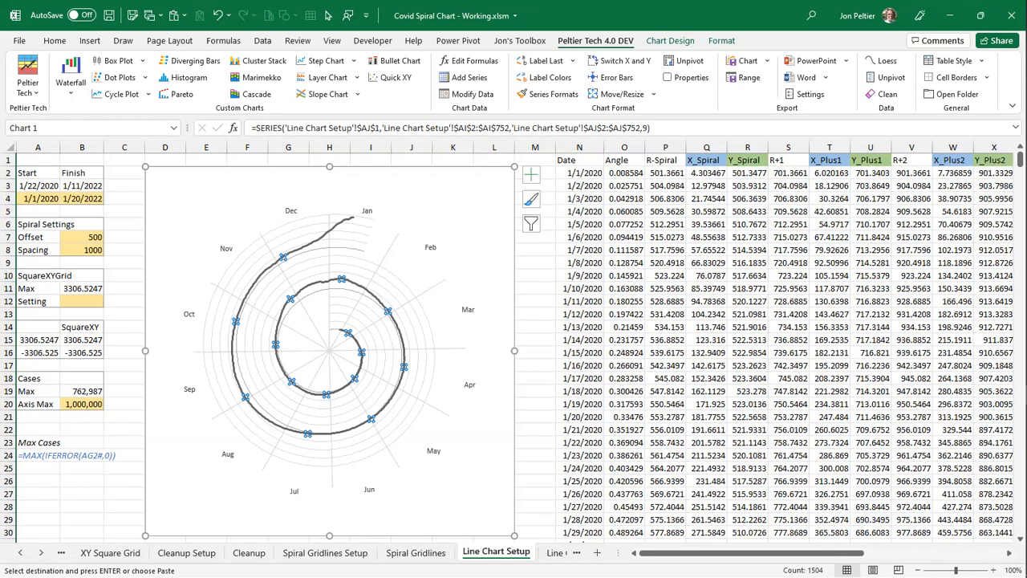
- Open the Bars Step 1 sheet, inspect the stray formula in P2 and delete it
click(39, 557)
click(39, 558)
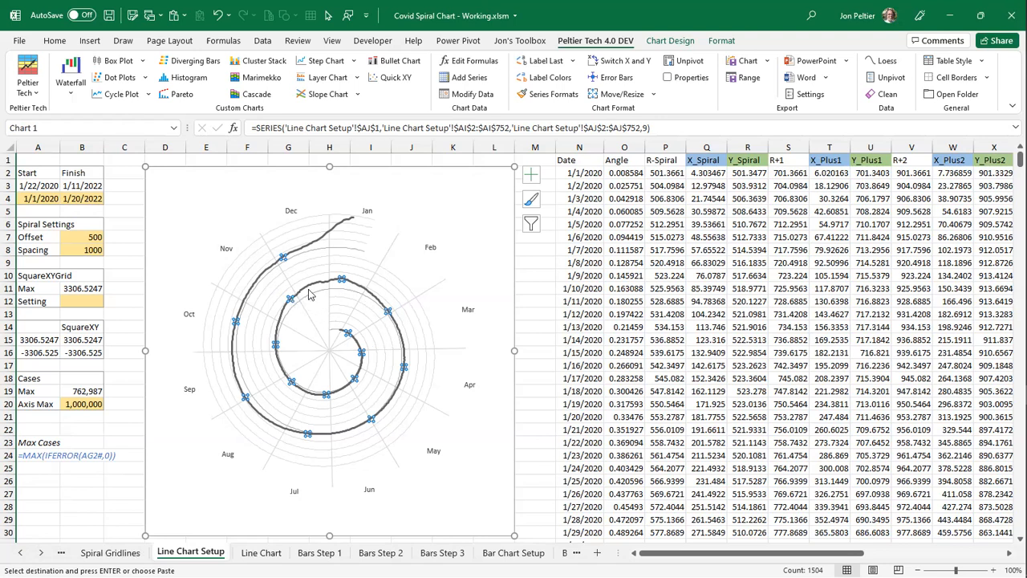
mouse_move(317, 291)
click(320, 553)
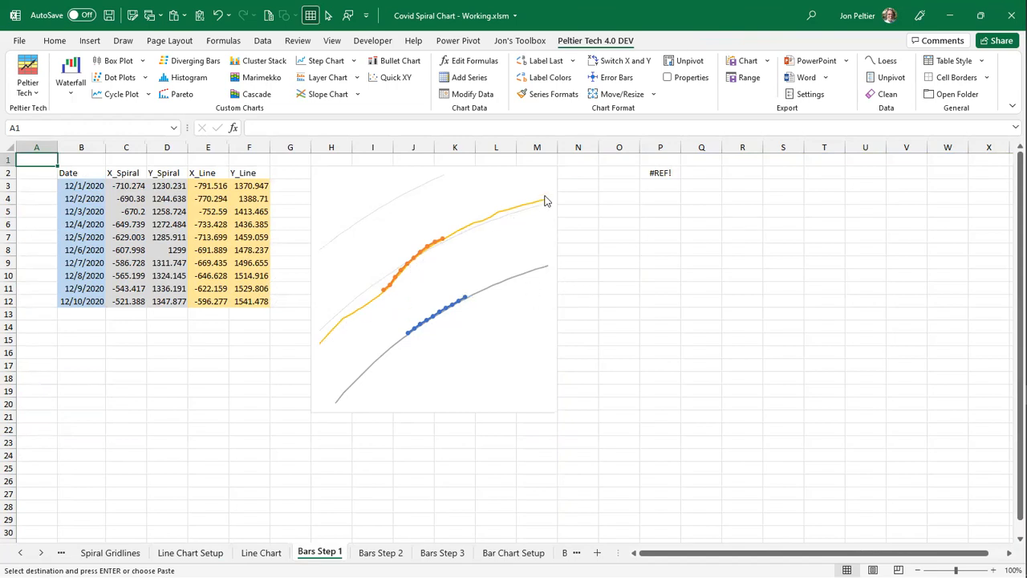
click(660, 173)
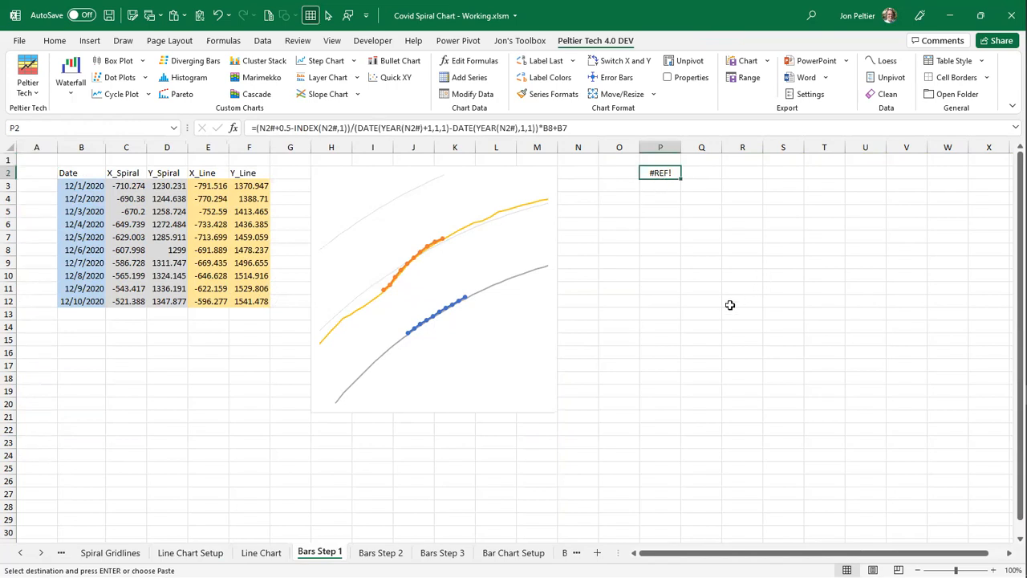
click(604, 129)
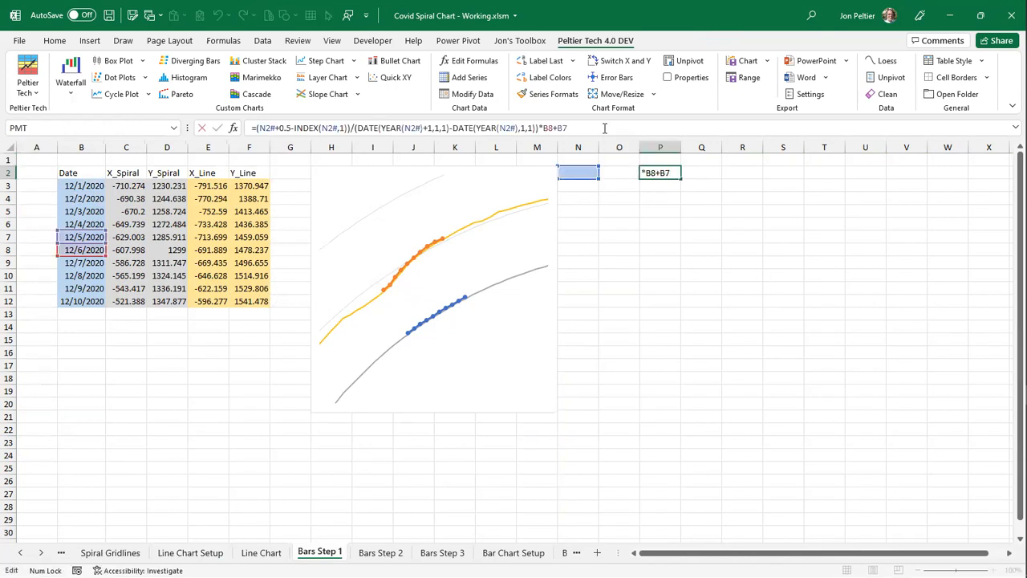
key(Escape)
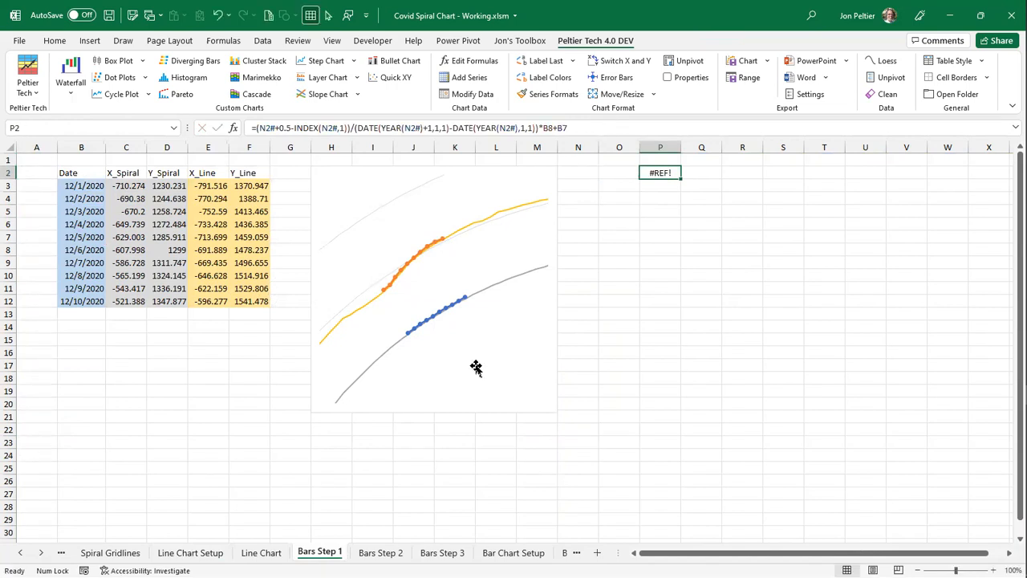
click(277, 553)
click(322, 553)
key(Delete)
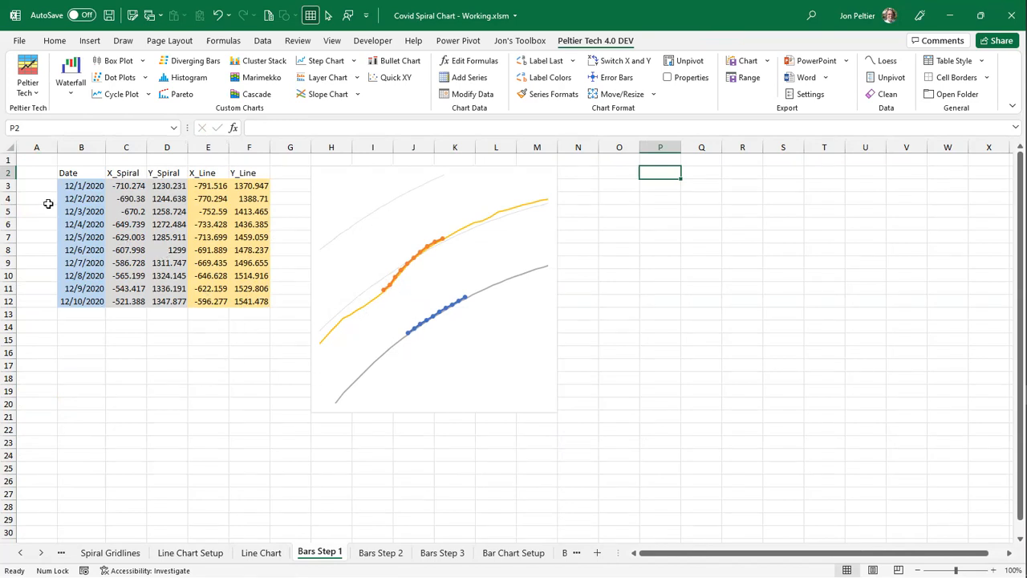
- Examine the dates and spiral and line coordinates on Bars Step 1, and the date-sorted X_Bars and Y_Bars rows on Bars Step 2
drag(84, 186, 93, 297)
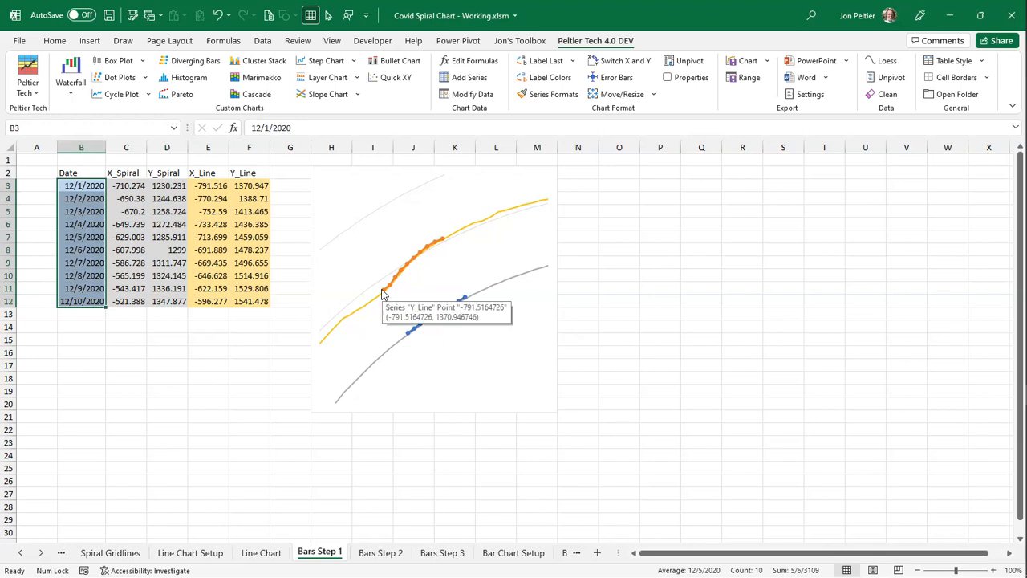
drag(133, 187, 172, 302)
drag(205, 182, 257, 299)
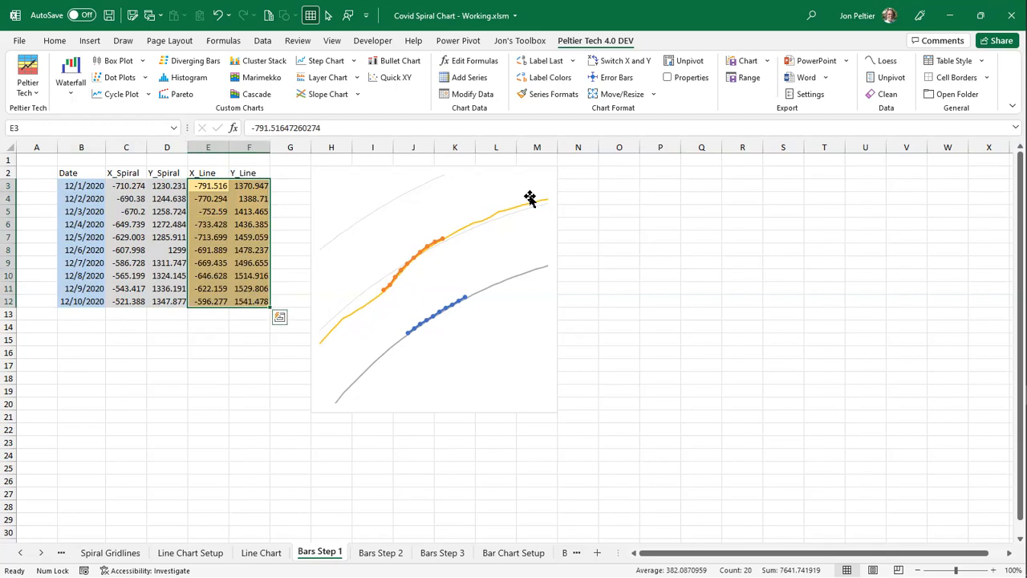
click(190, 355)
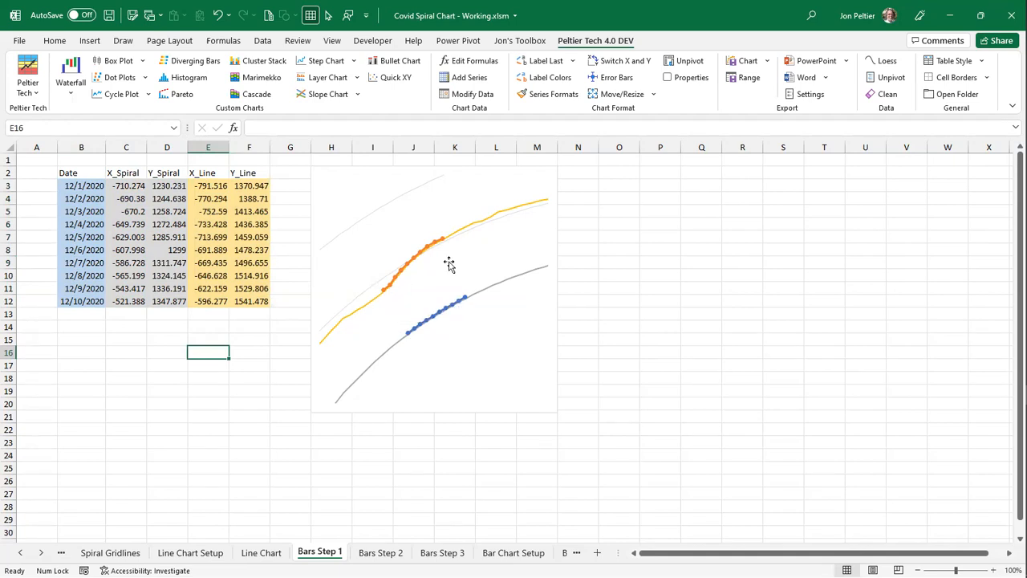
click(379, 553)
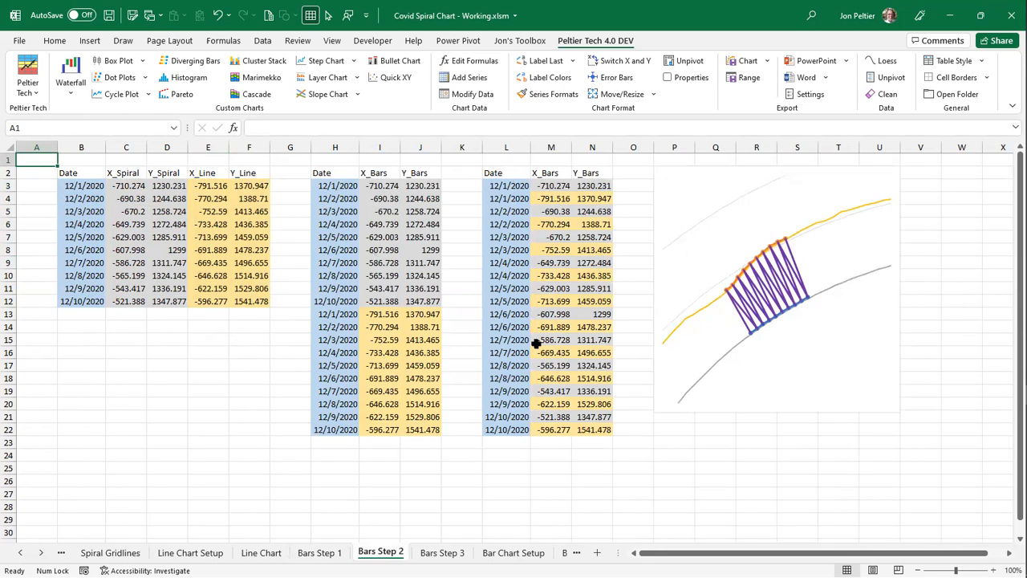
drag(548, 185, 577, 230)
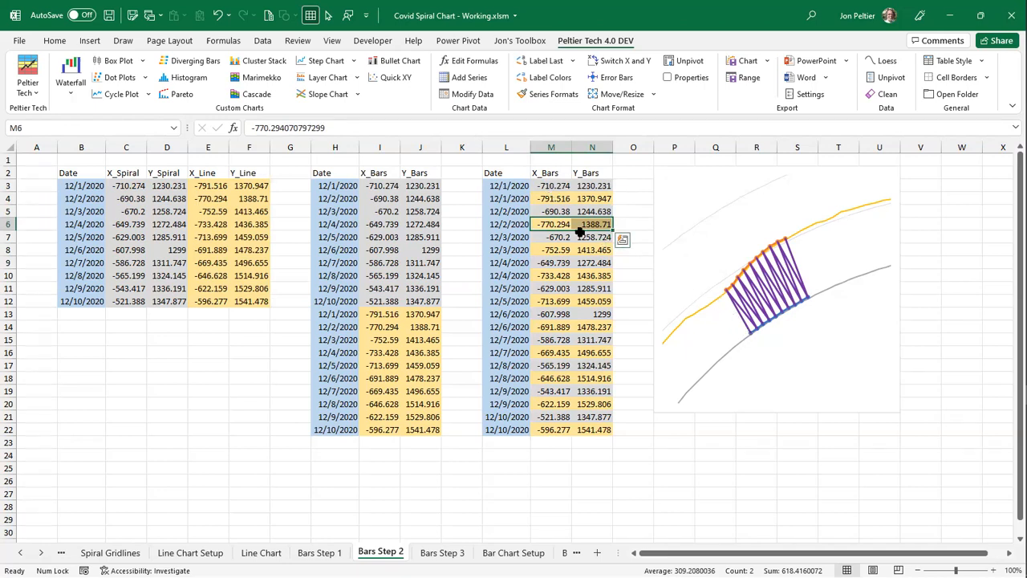
drag(546, 199, 584, 200)
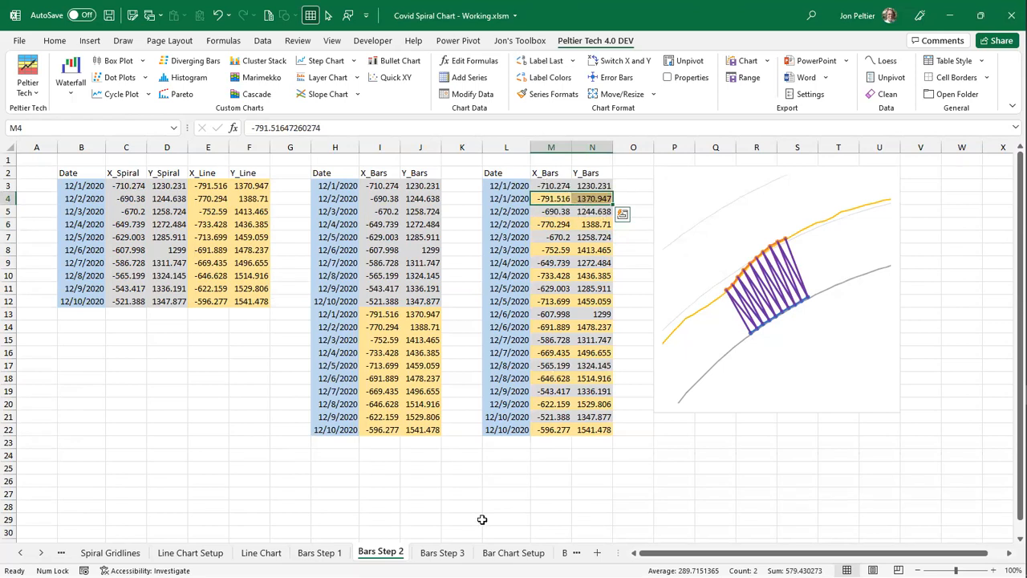
- On the Bars Step 3 sheet, compare the stacked bar coordinates with the date-sorted G3:H4 pair and its bar in the chart
click(441, 553)
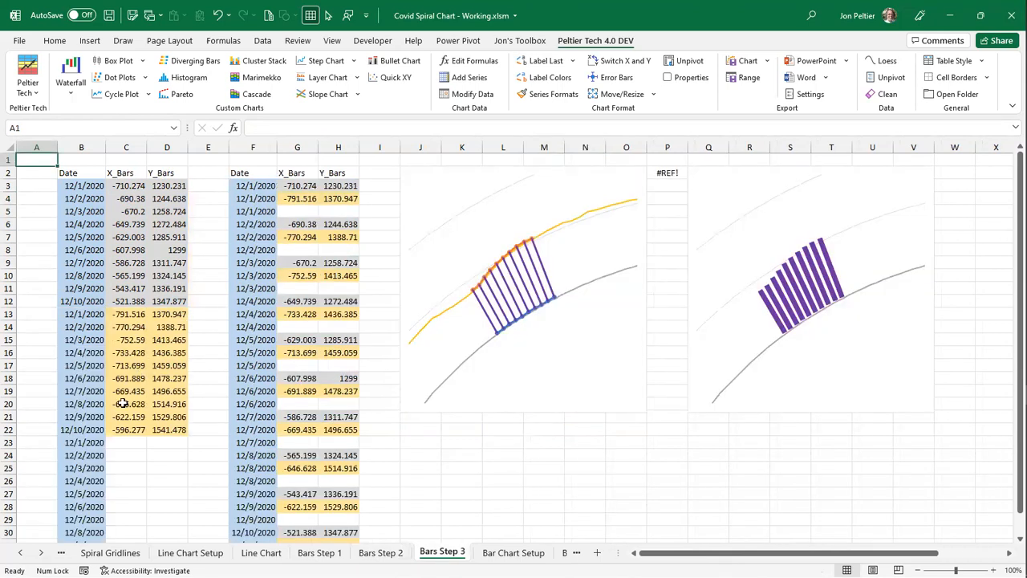
drag(125, 186, 166, 425)
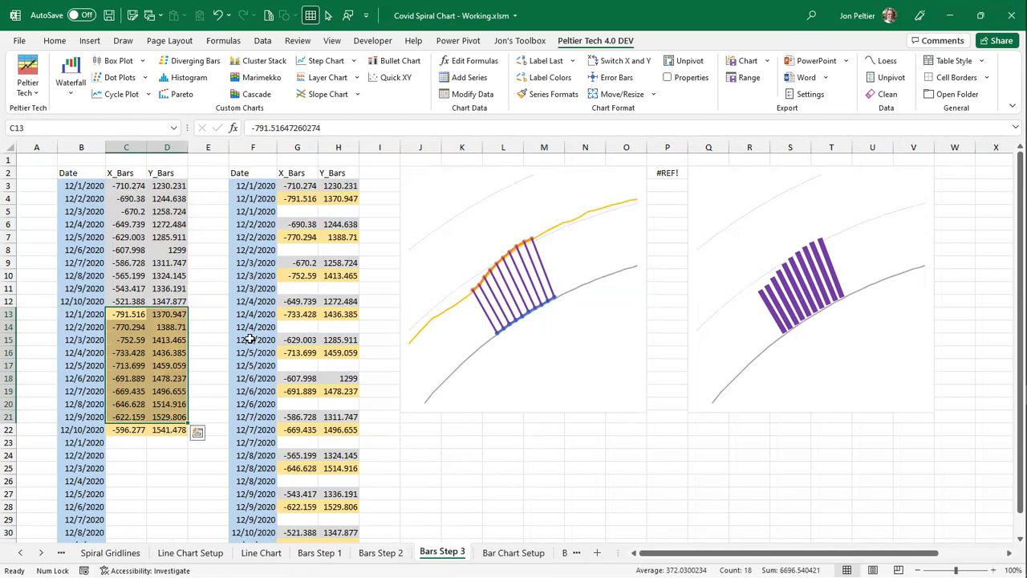
click(295, 187)
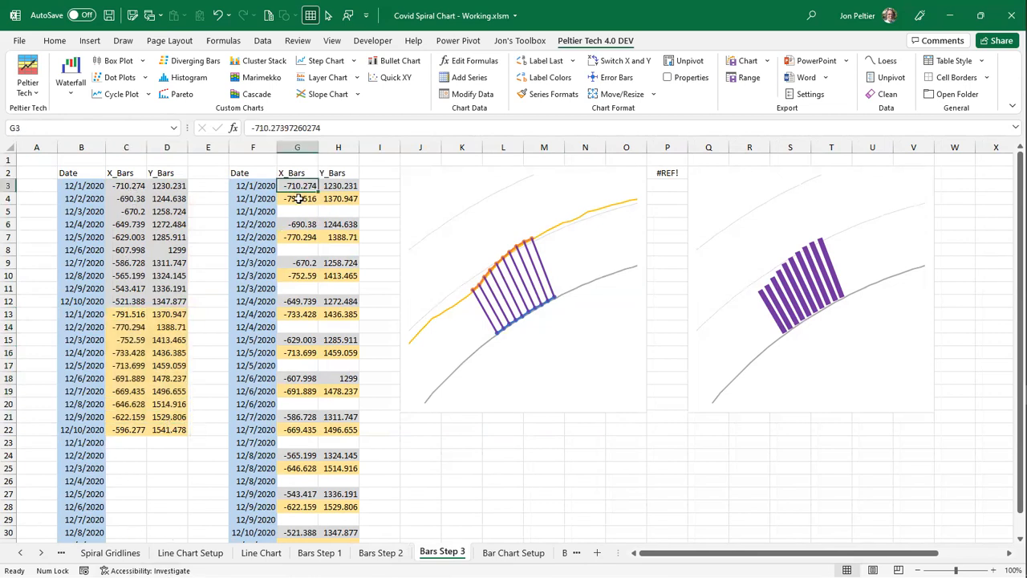
drag(296, 187, 345, 200)
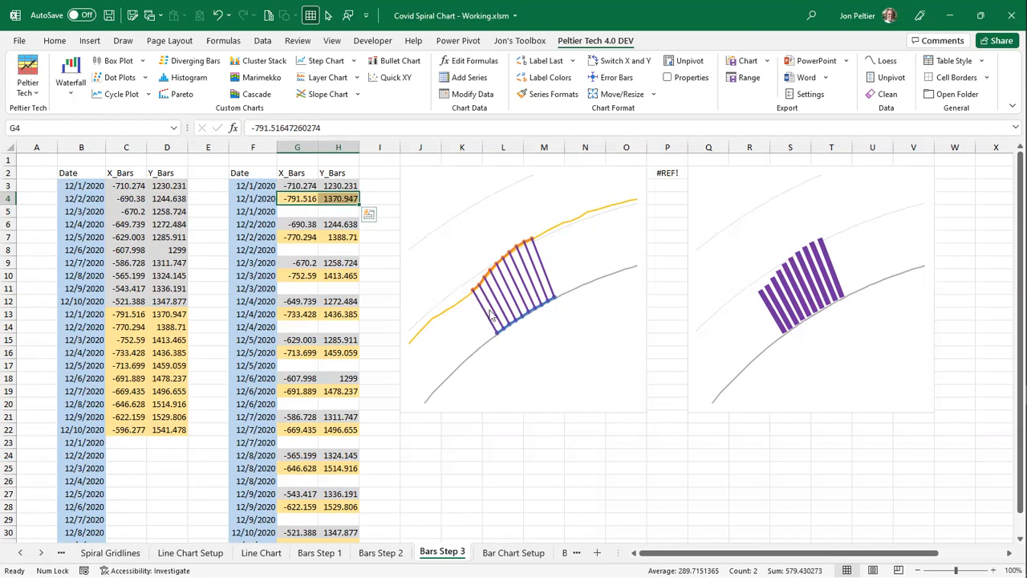
mouse_move(504, 336)
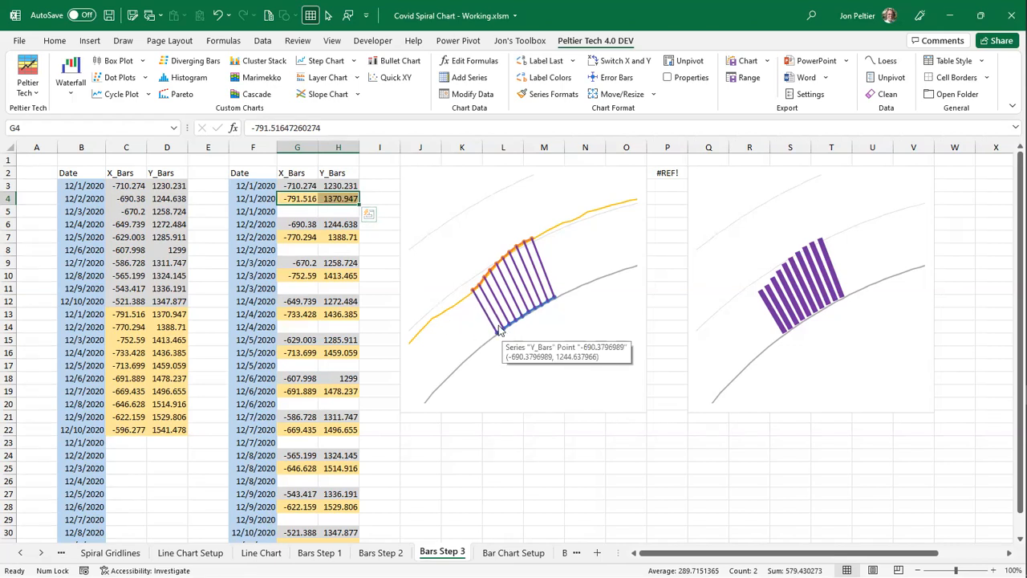
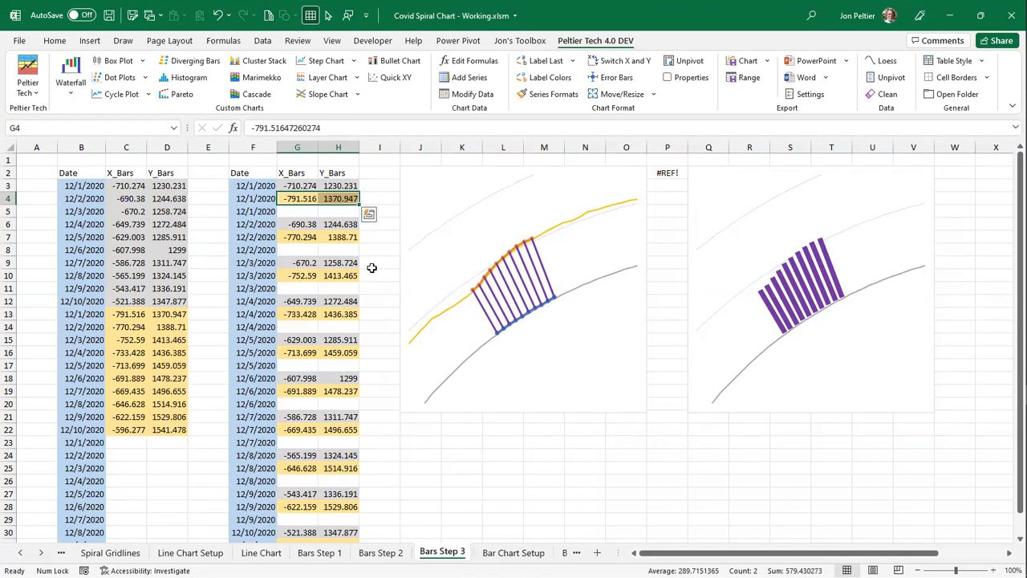
- Examine the date-sorted X_Bars and Y_Bars columns on Bars Step 3, including the blank separator row at G5
click(268, 186)
drag(268, 186, 340, 493)
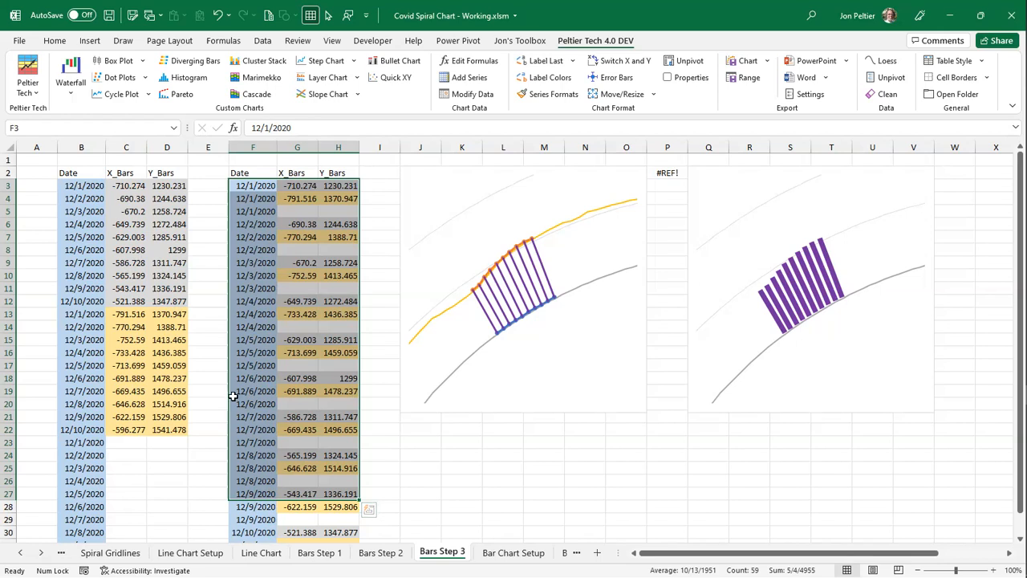
click(316, 187)
drag(298, 183, 296, 540)
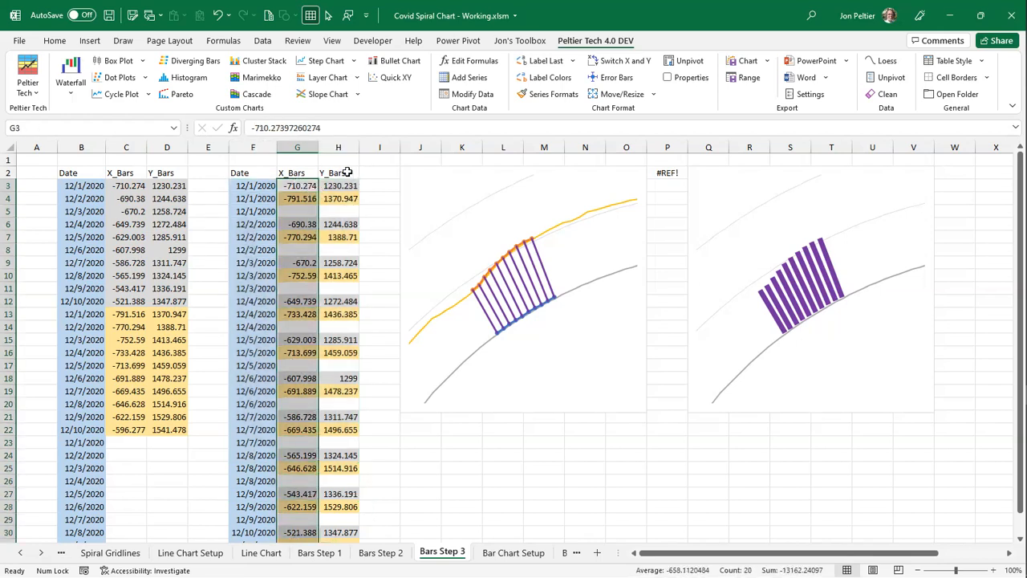
drag(341, 184, 333, 554)
scroll(306, 376, up, 1)
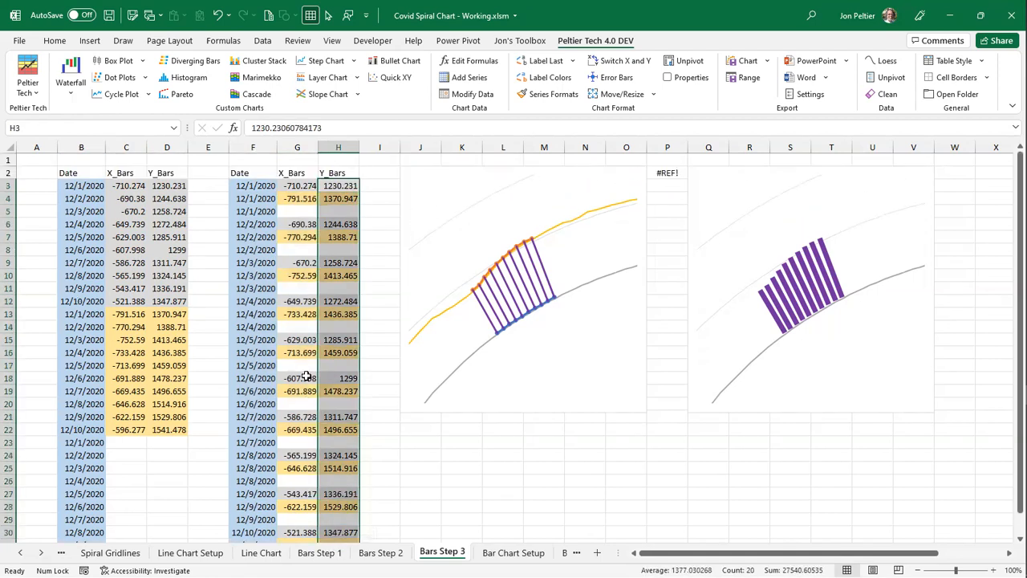
click(294, 210)
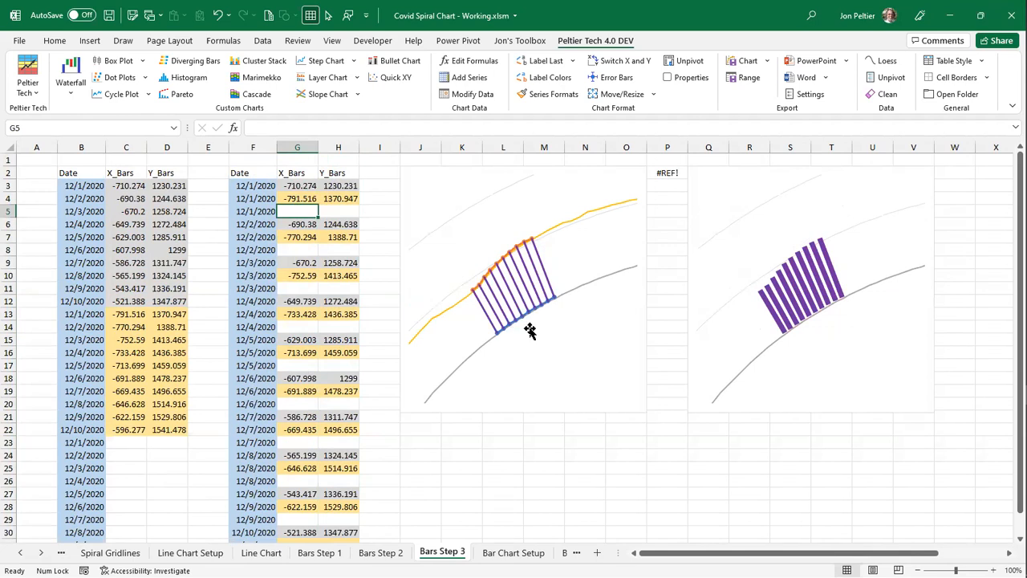
- On the Bar Chart Setup sheet, examine the Y_Line series and its source columns, and go to AL2 under Counter
click(509, 554)
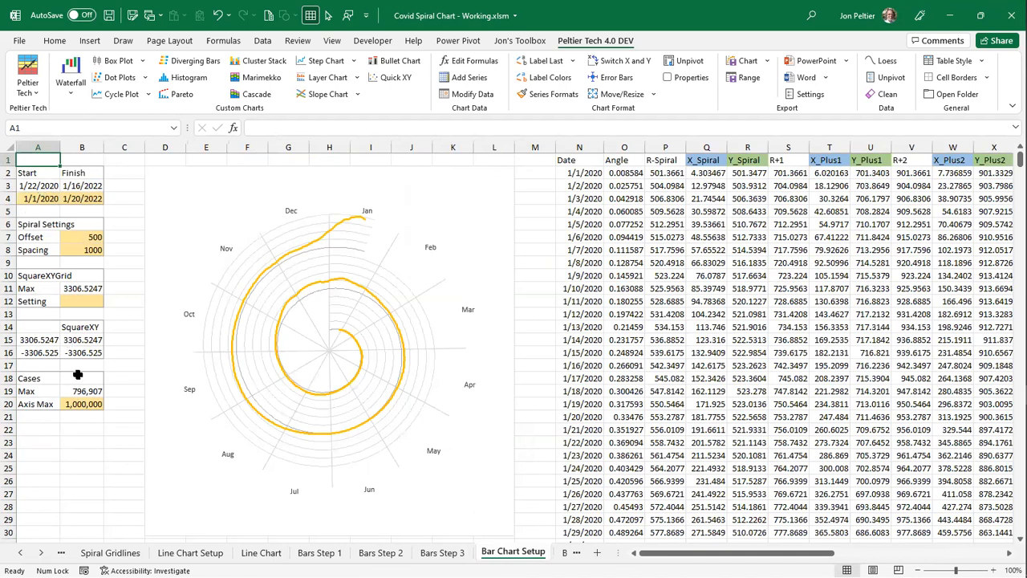
click(313, 249)
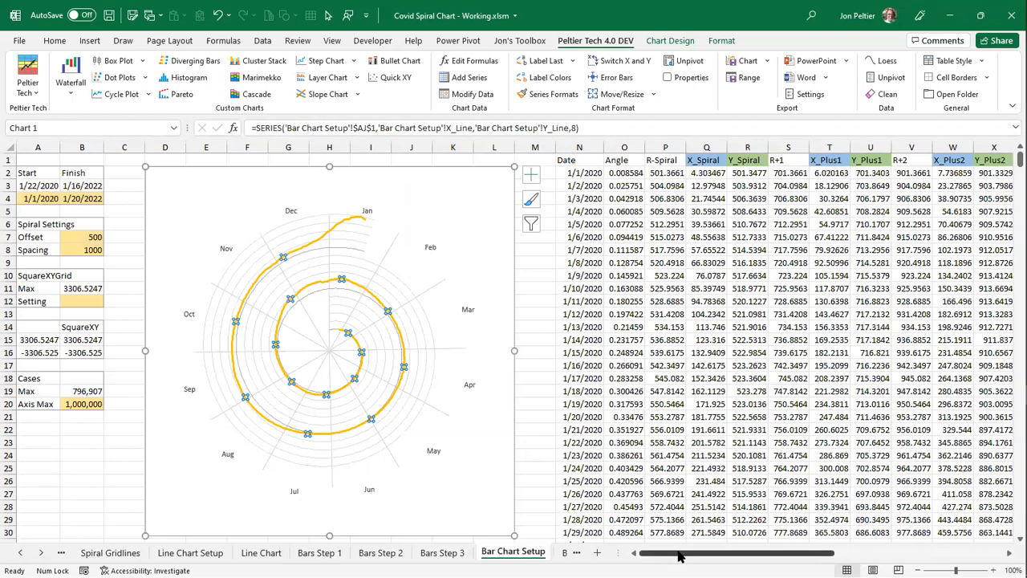
drag(679, 555, 848, 555)
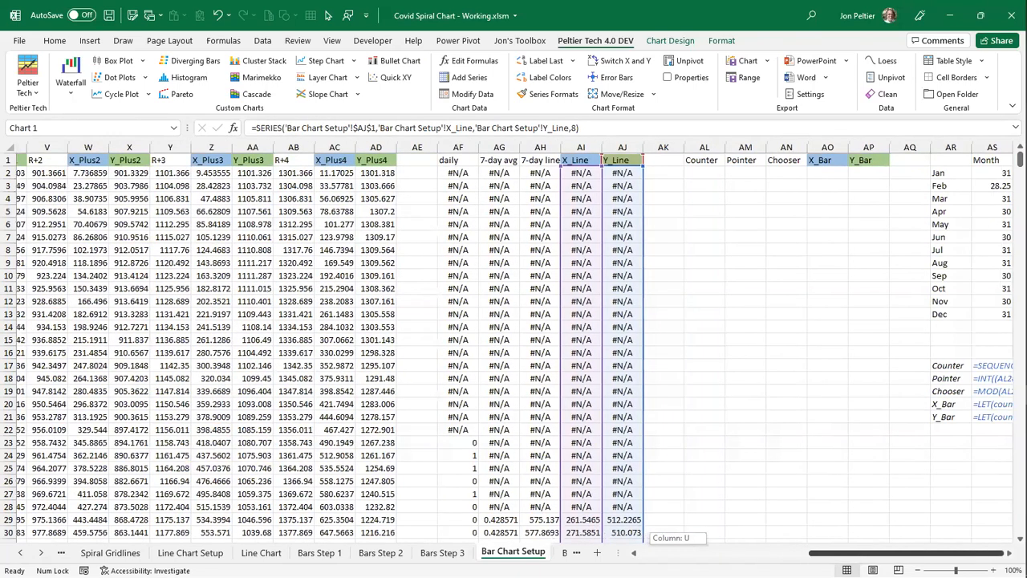
click(686, 554)
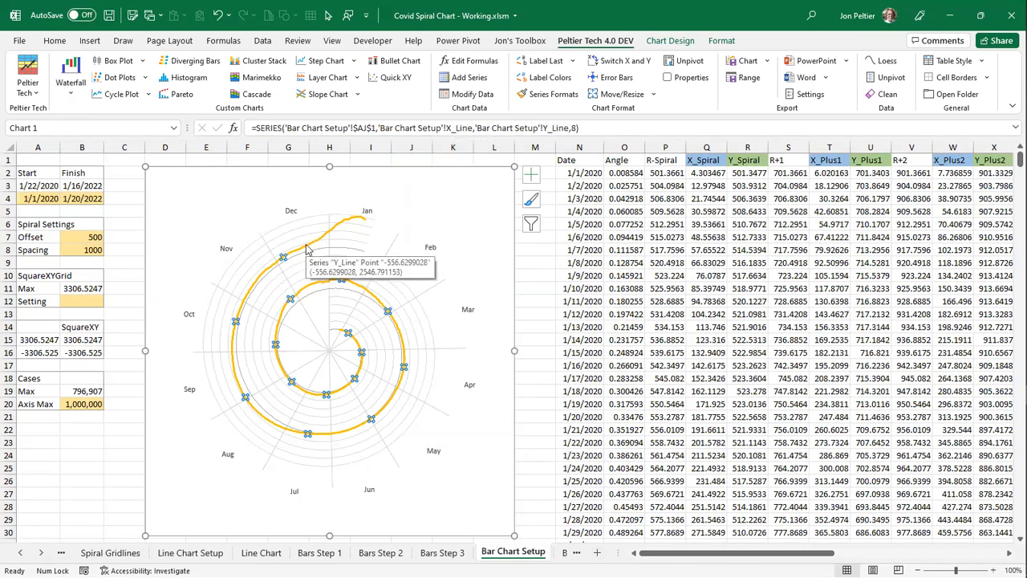
drag(653, 560, 813, 560)
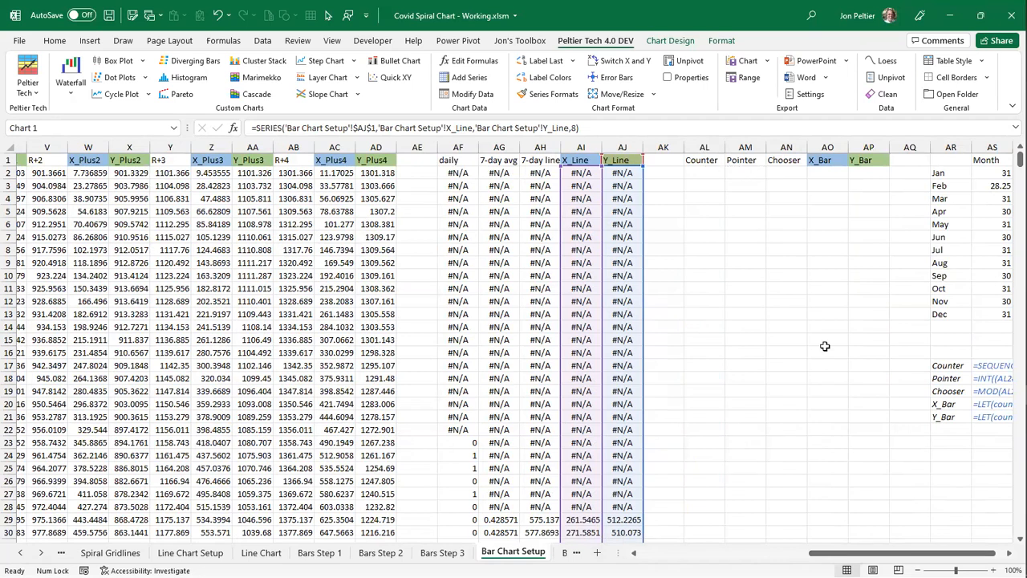
click(710, 167)
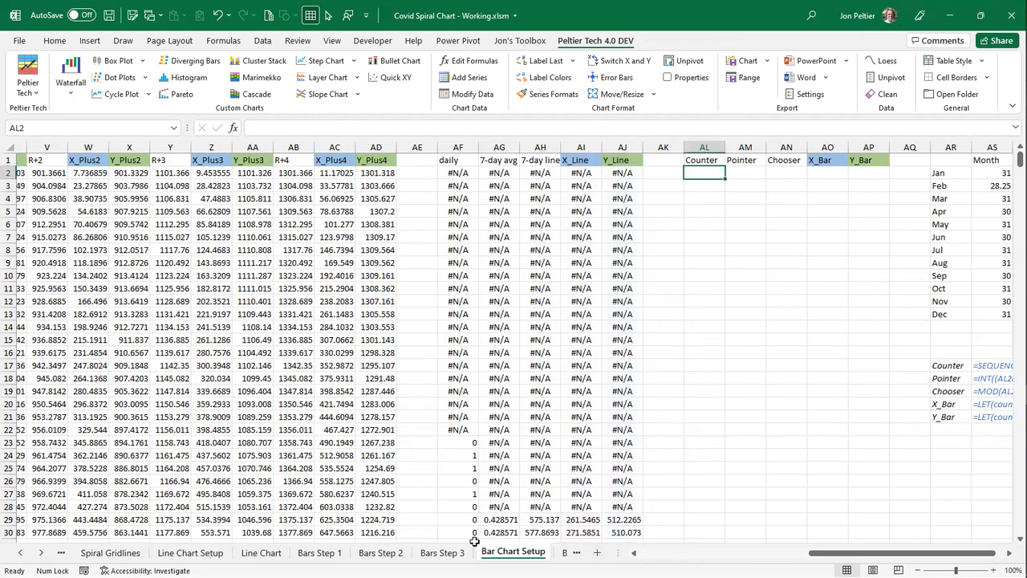
- Review the date-sorted bar rows from F3 down to H27 on the Bars Step 3 sheet, and return to Bar Chart Setup
click(450, 556)
drag(265, 187, 335, 496)
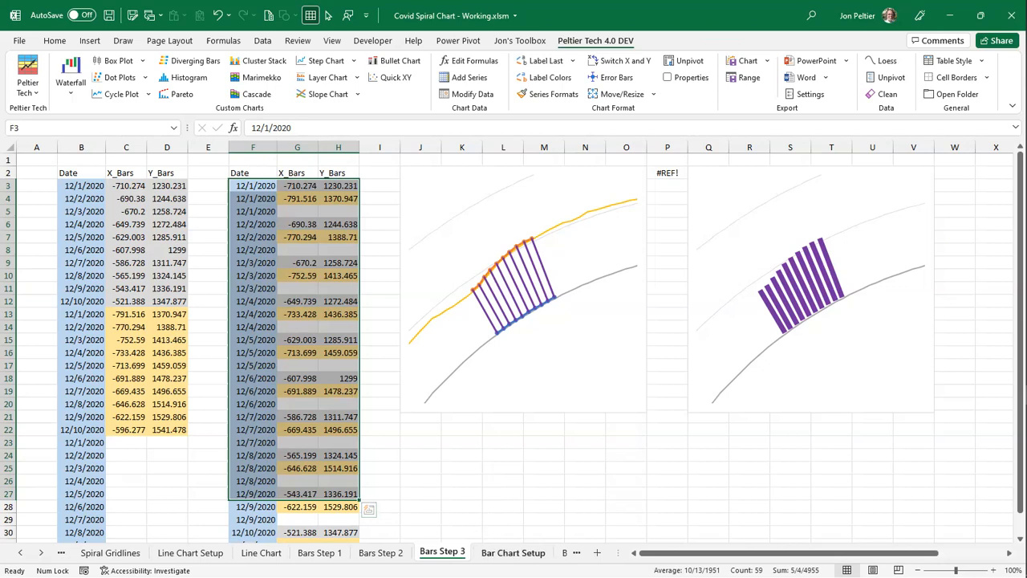
click(533, 550)
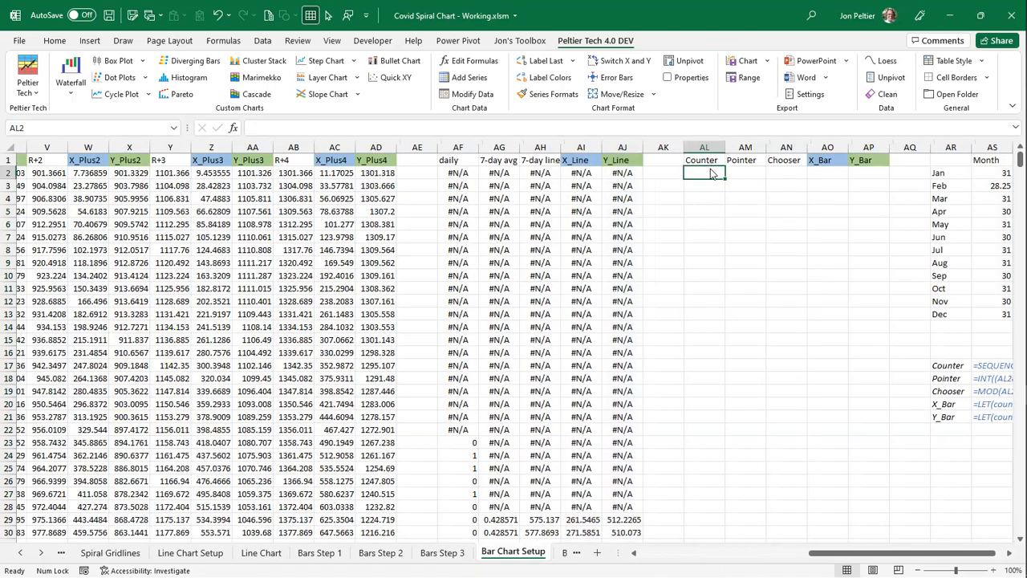
- Enter =SEQUENCE(3*ROWS(N2#)) in AL2 under Counter, referencing the spilled Date column
text(=)
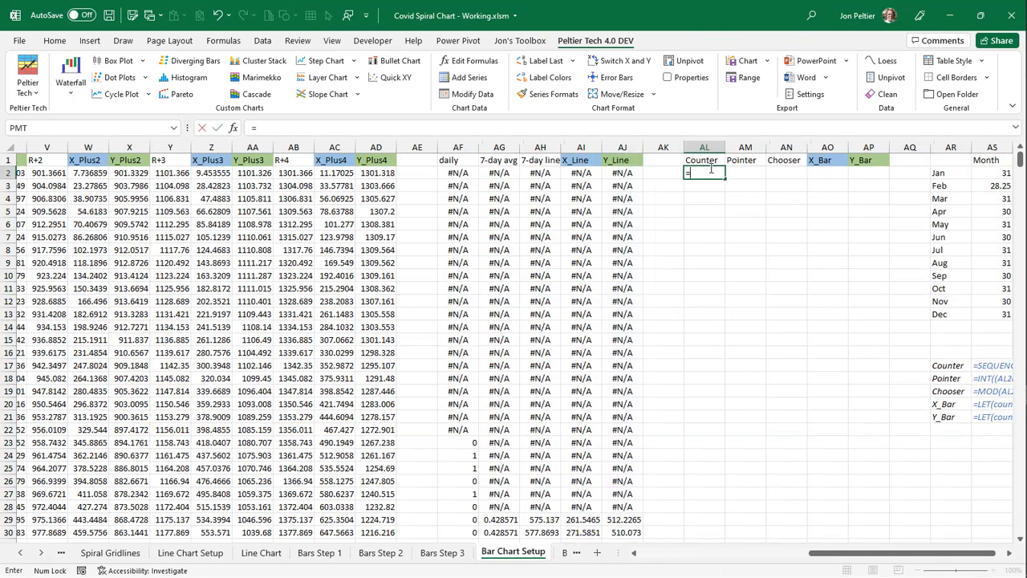
text(sequence()
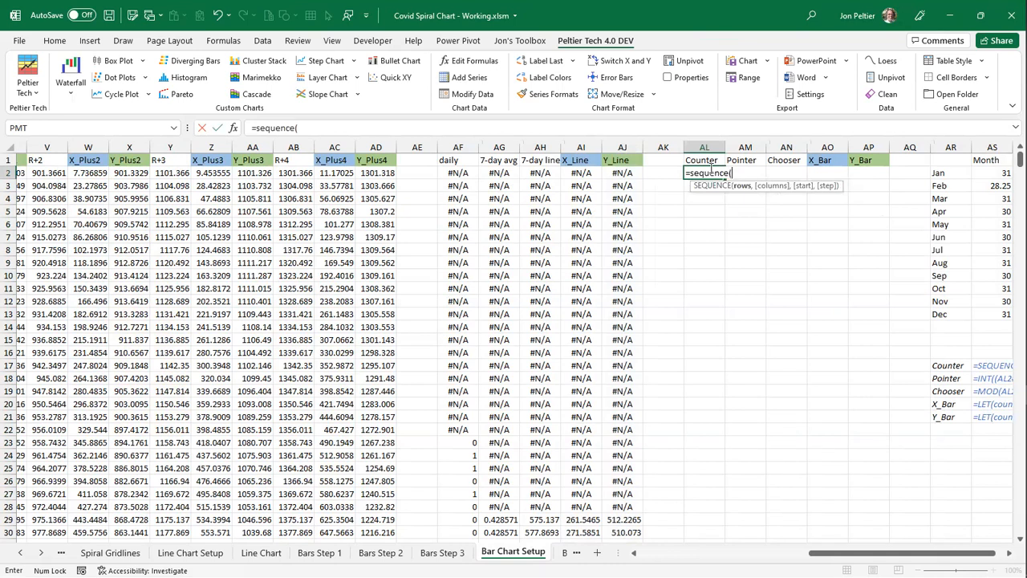
text(3*)
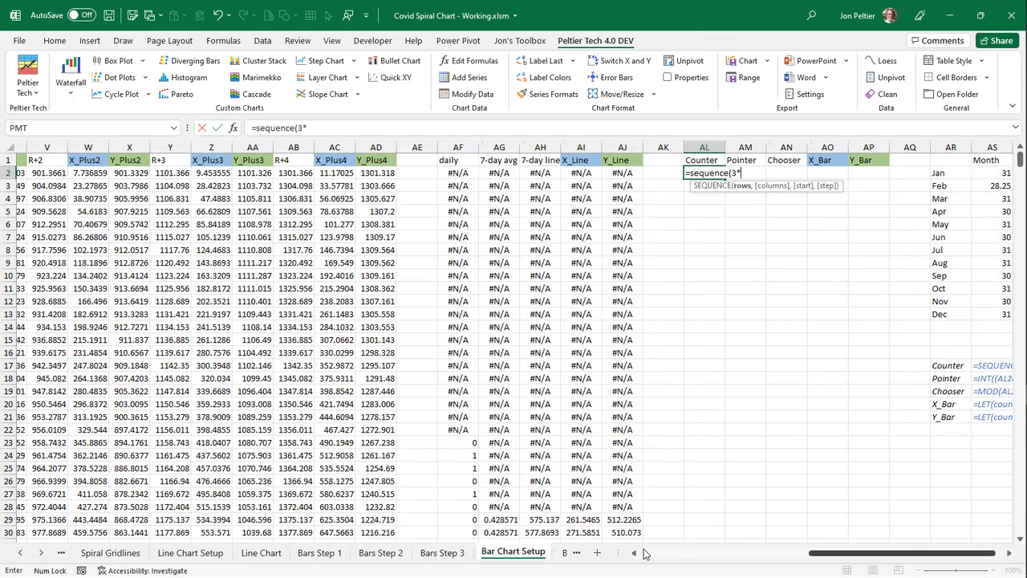
text(rows()
drag(812, 553, 636, 429)
click(579, 173)
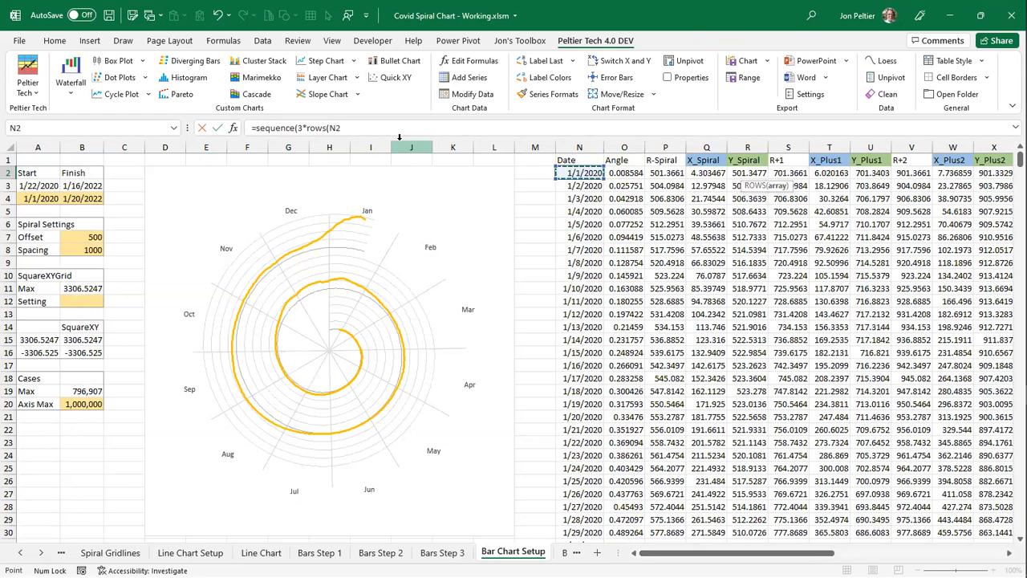
click(389, 129)
text(#)
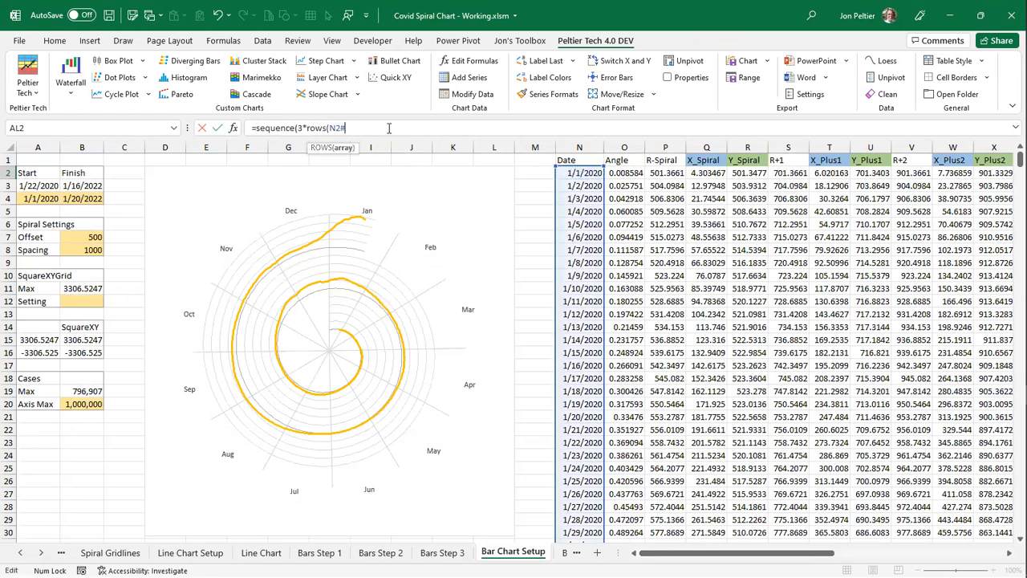
text()))
key(Return)
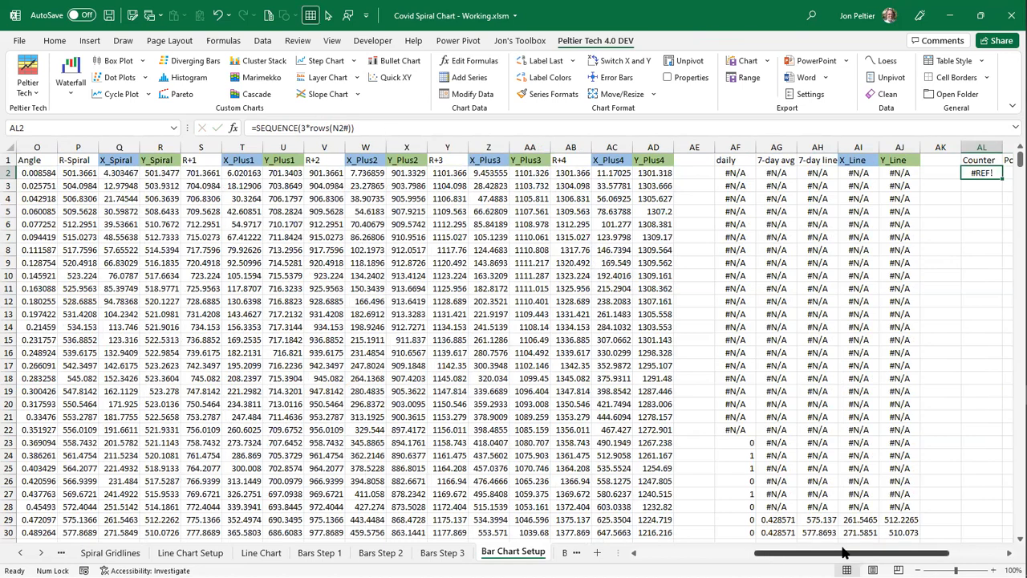
- Change the Counter formula in AL2 of the Bar Chart Setup sheet to =SEQUENCE(3*COUNT(N2#)) and check how far it spills
drag(846, 553, 901, 554)
click(566, 552)
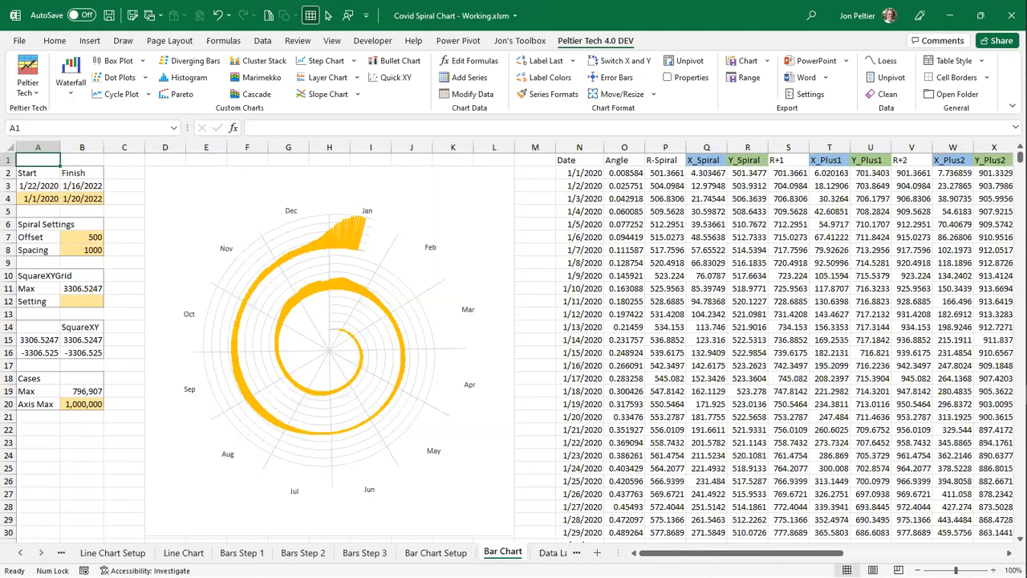
click(435, 552)
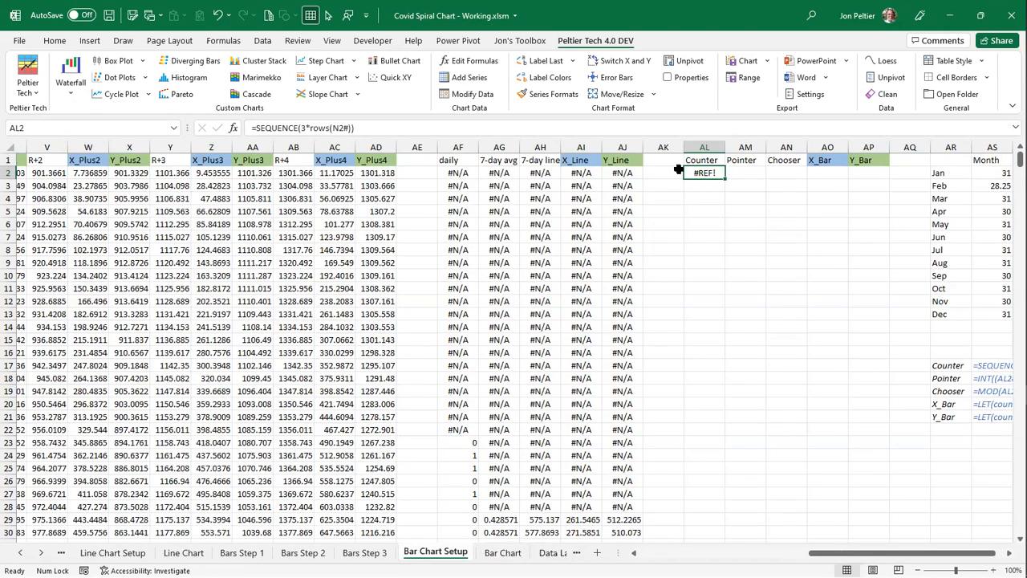
click(320, 127)
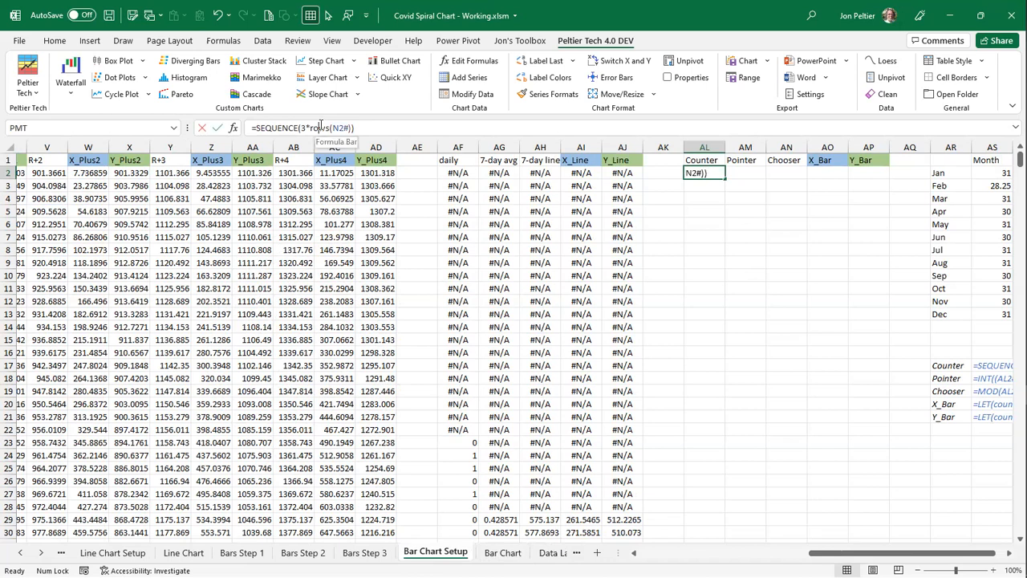
double_click(320, 127)
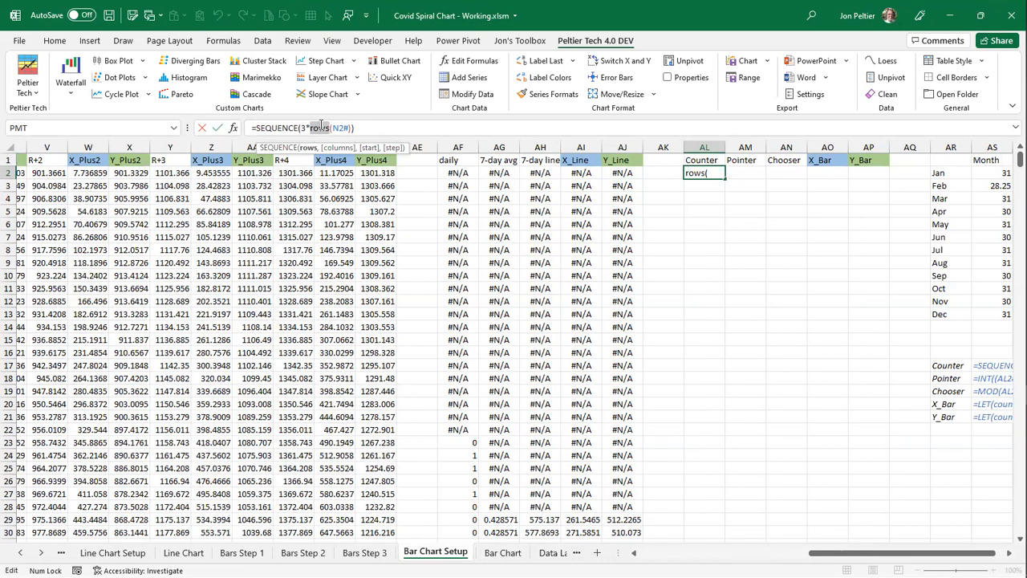
text(count)
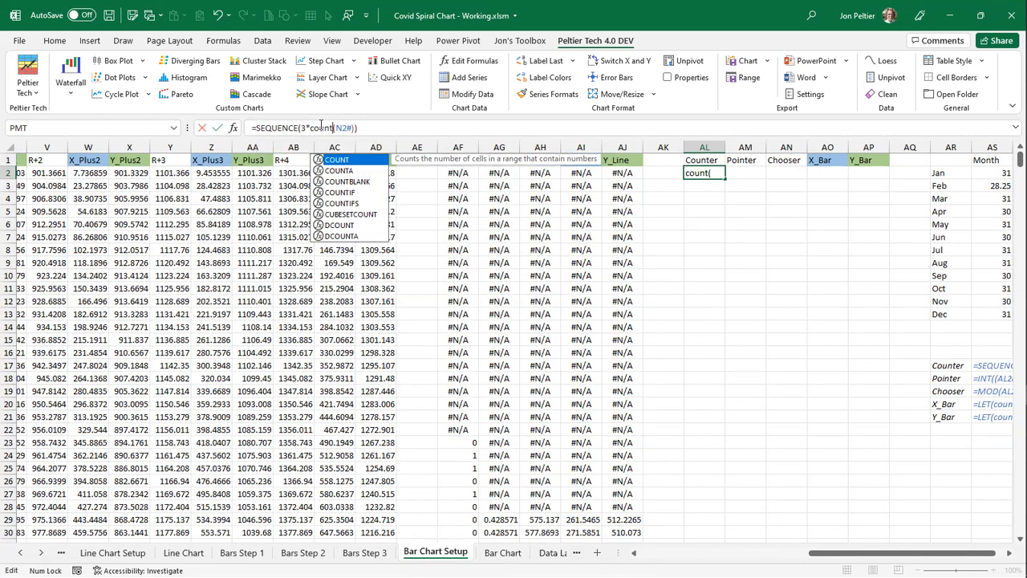
key(ctrl+Return)
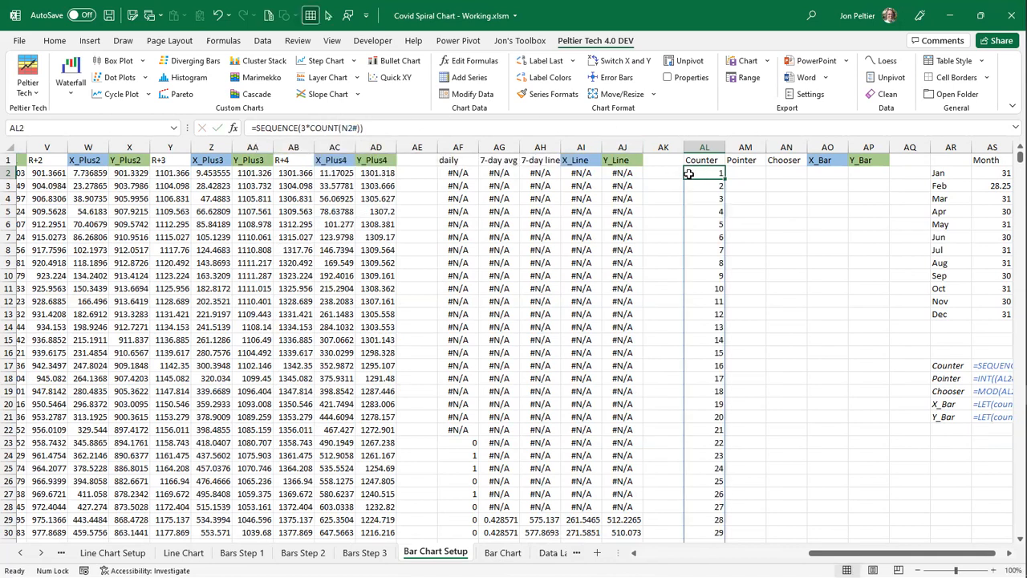
key(ctrl+Down)
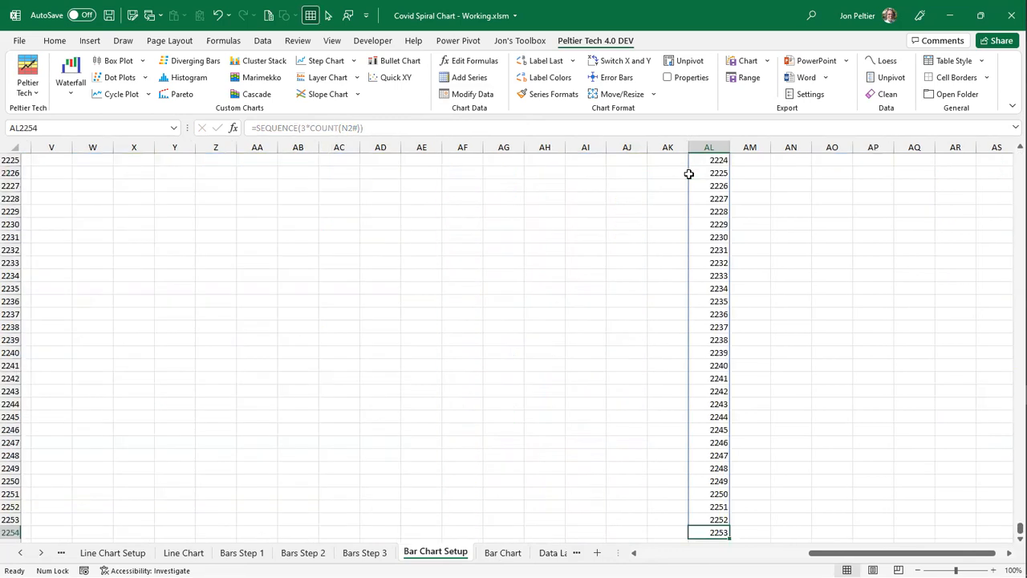
key(ctrl+Up)
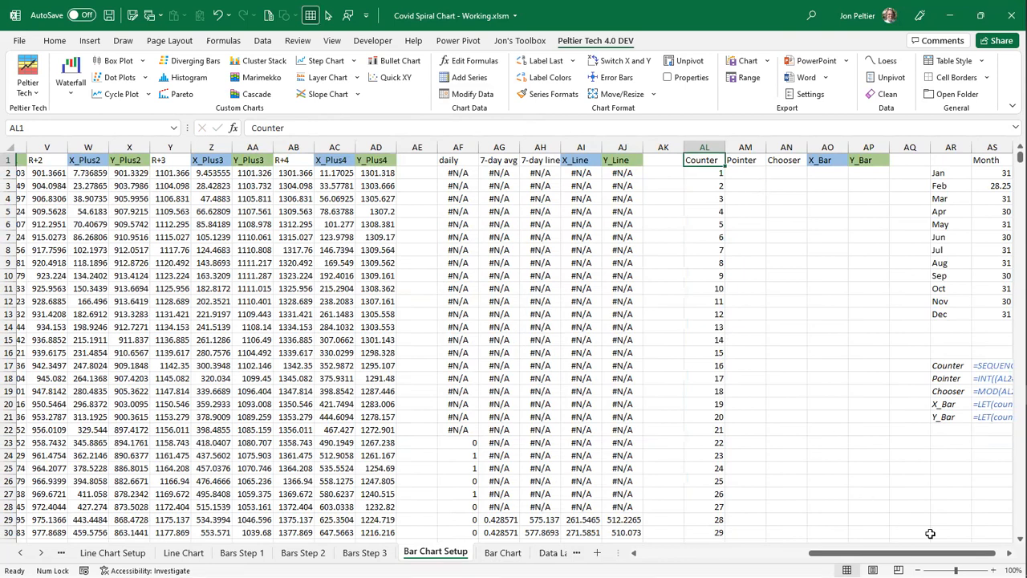
- Compare the Counter column on Bar Chart Setup with the three-row date groups and X_Bars/Y_Bars pairs on the Bars Step 3 sheet
click(1008, 557)
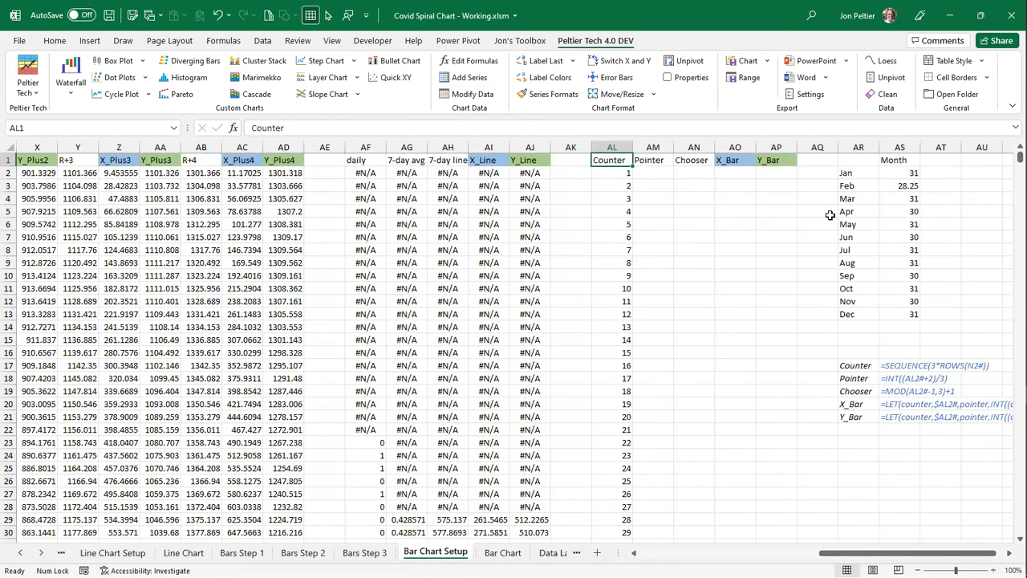
click(621, 171)
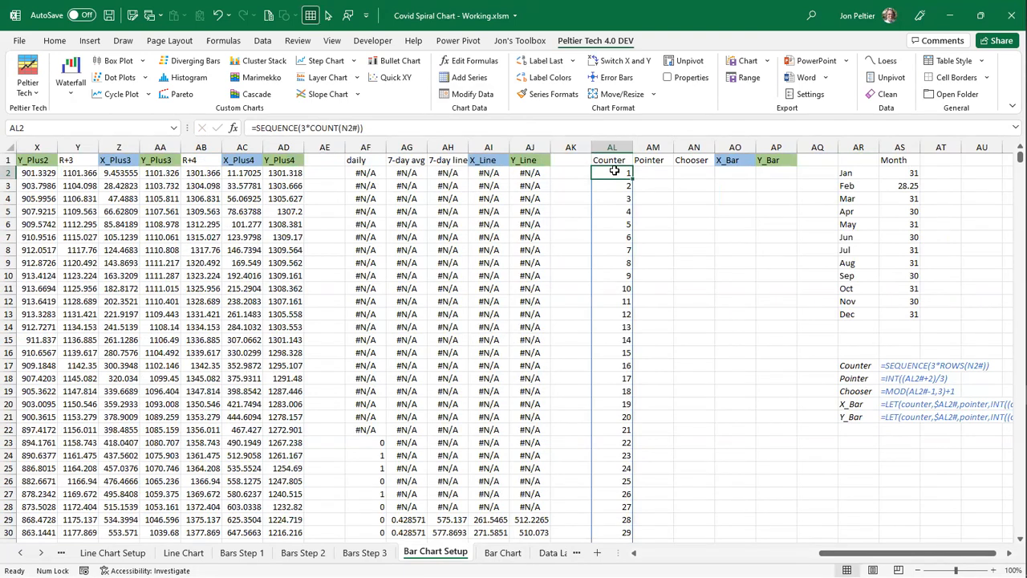
click(365, 553)
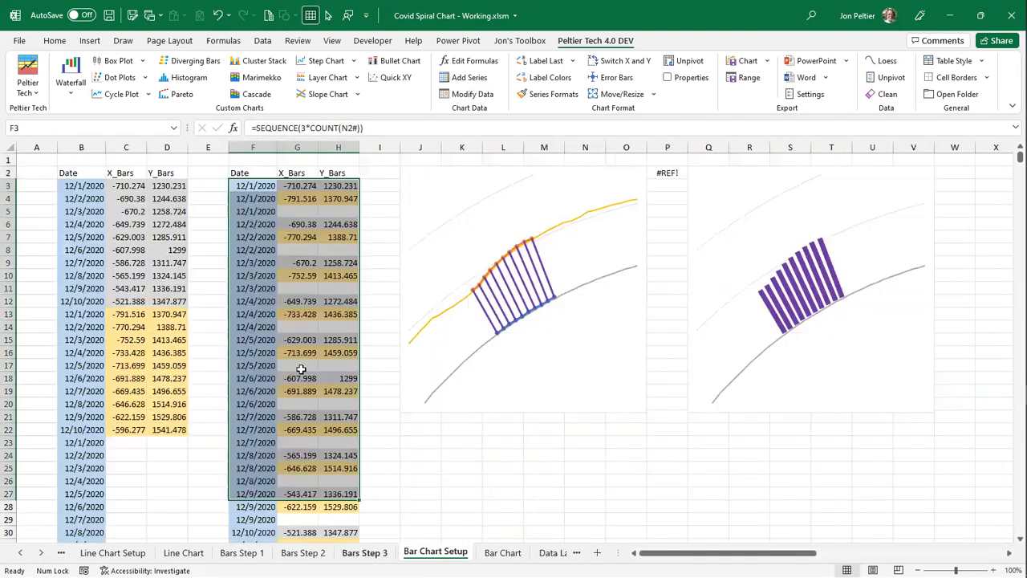
drag(253, 186, 252, 250)
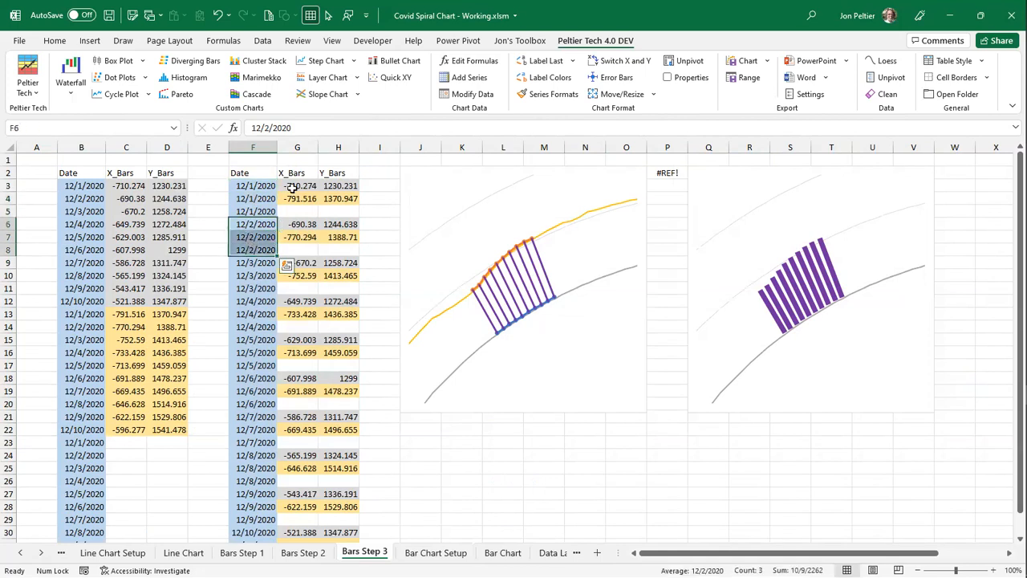
click(433, 554)
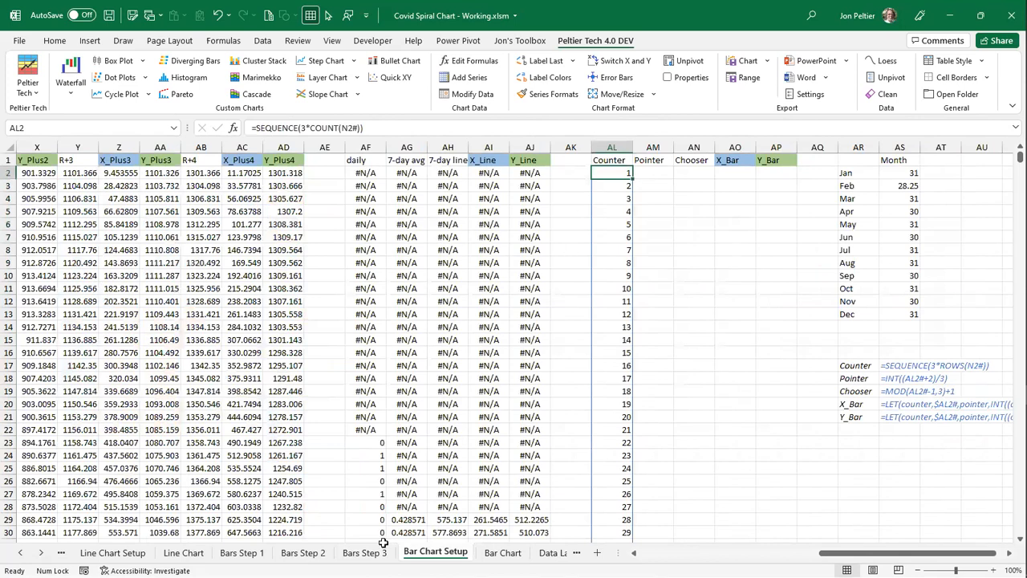
click(365, 553)
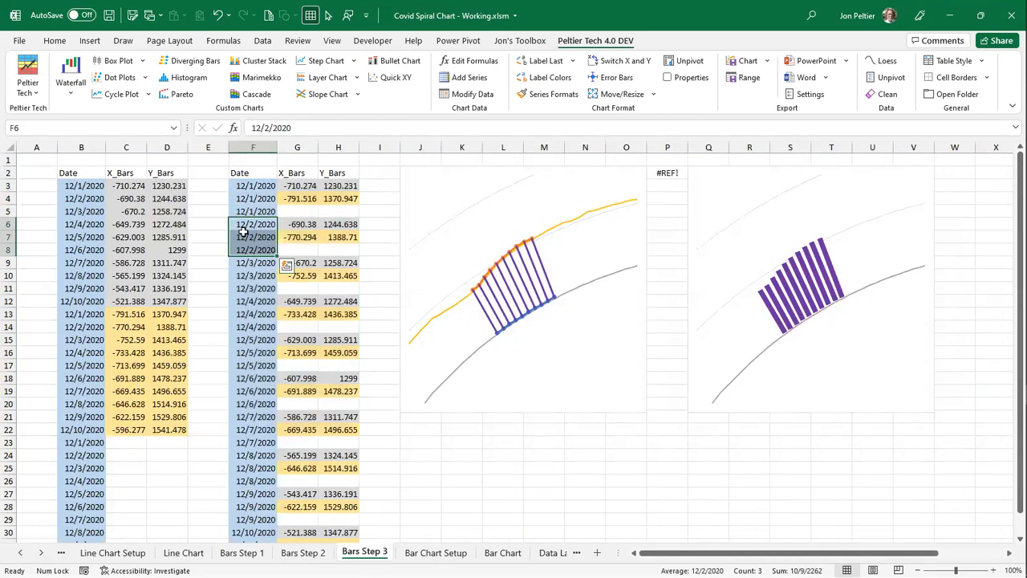
click(435, 553)
click(365, 553)
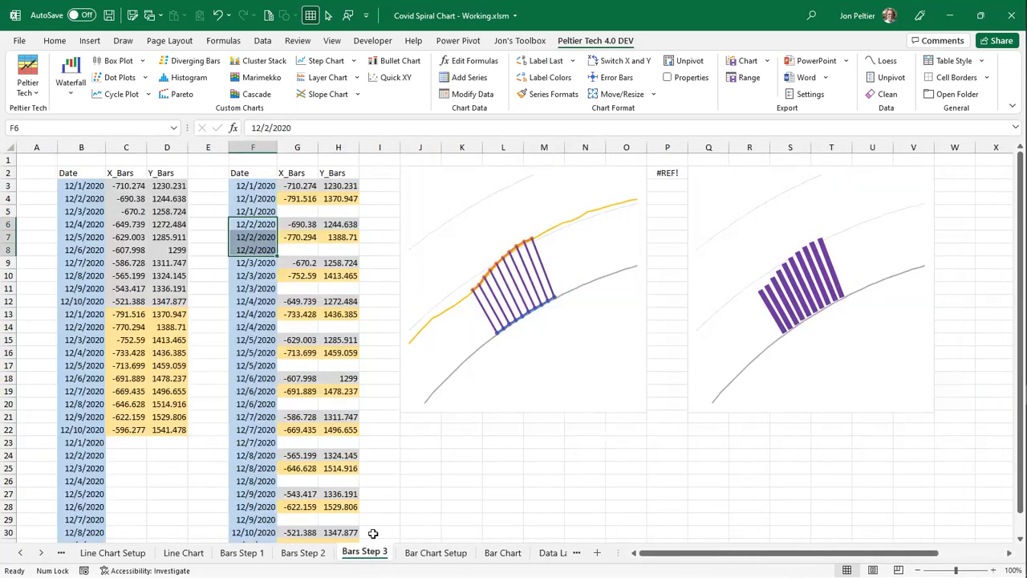
drag(293, 184, 345, 186)
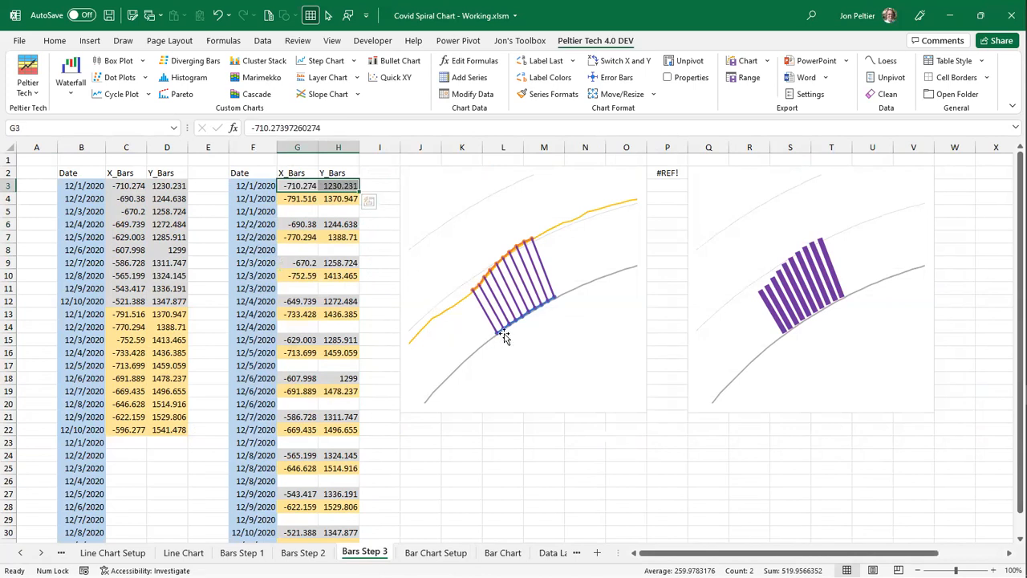
drag(278, 199, 351, 212)
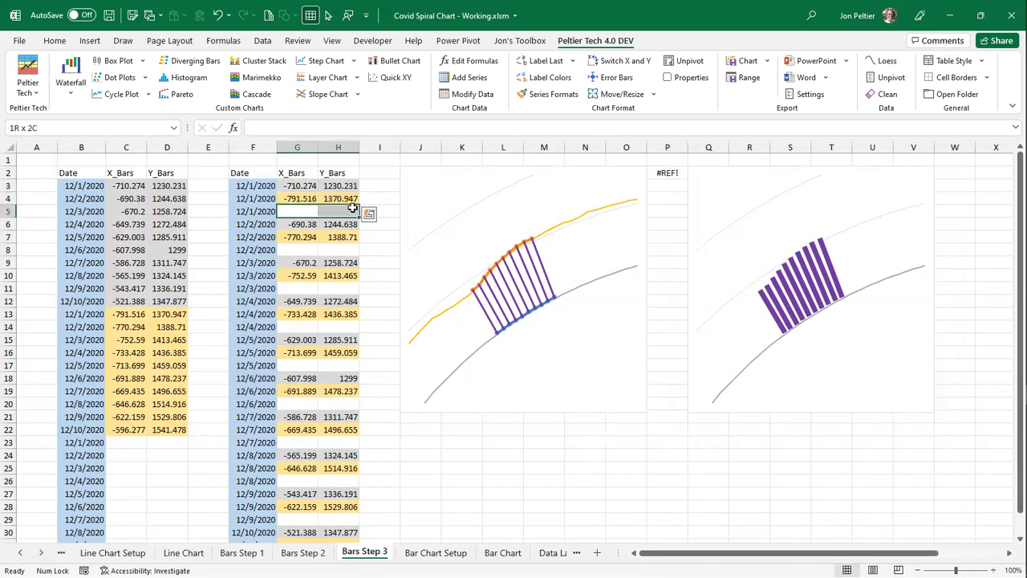
click(436, 552)
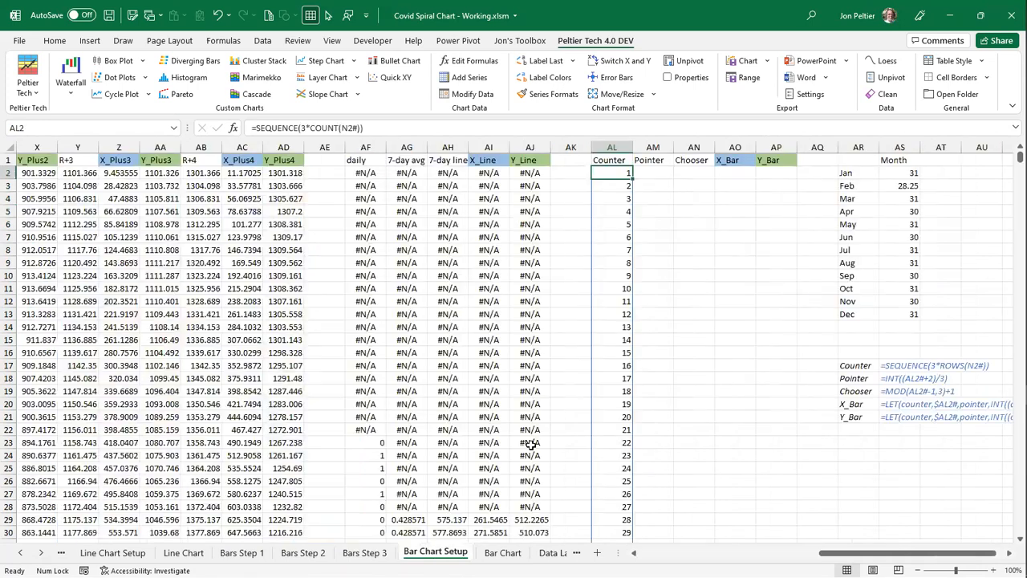
- Enter =INT((AL2#+2)/3) as the Pointer formula in AM2 and review its values against the Counter column
click(652, 172)
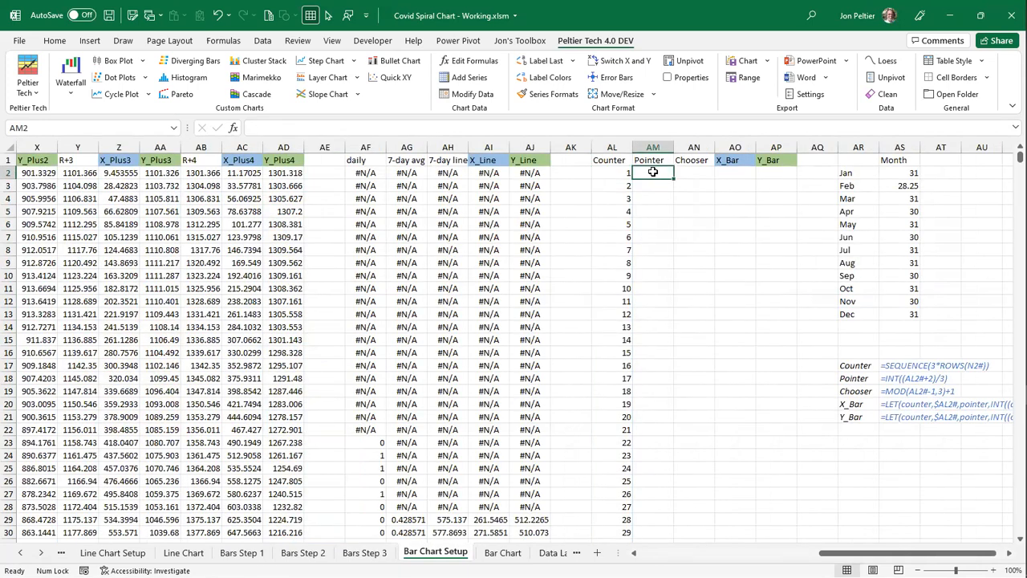
text(=)
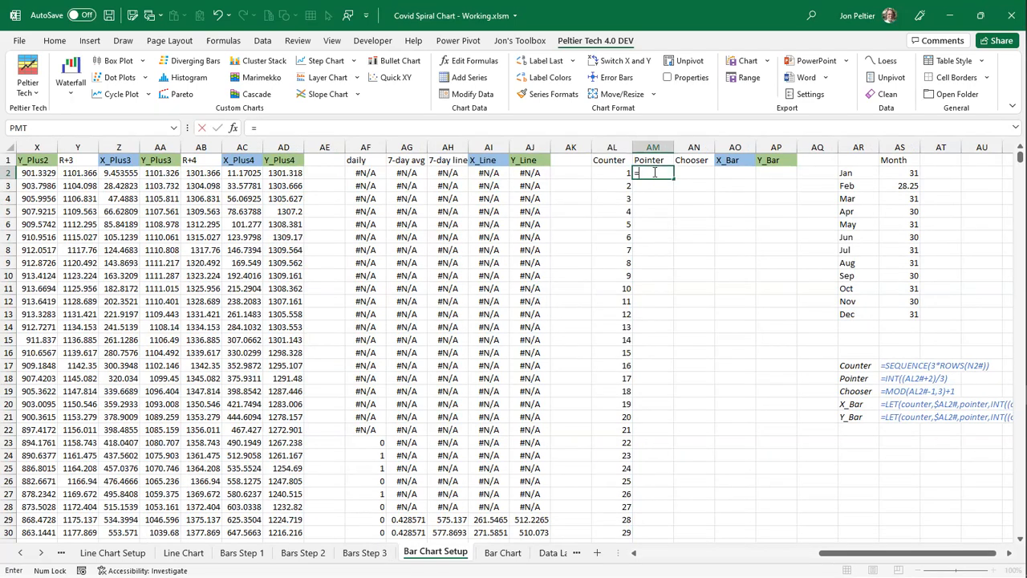
text(int()
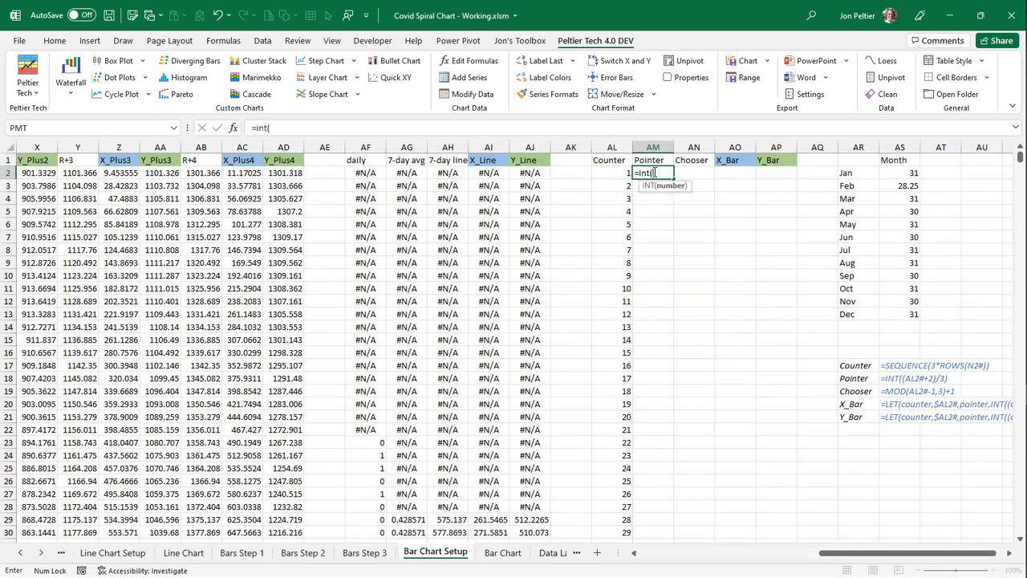
click(612, 172)
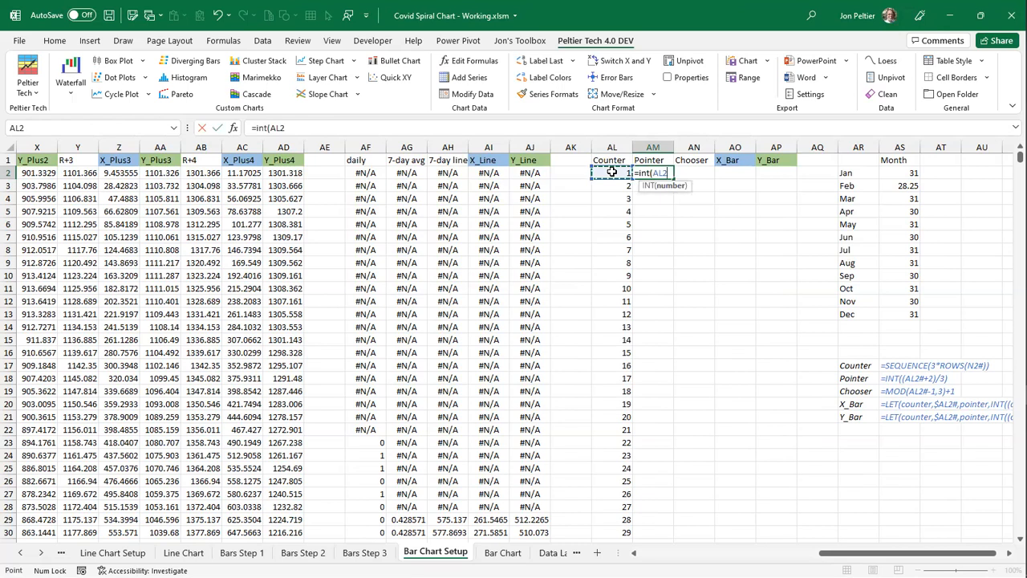
text(#+2)
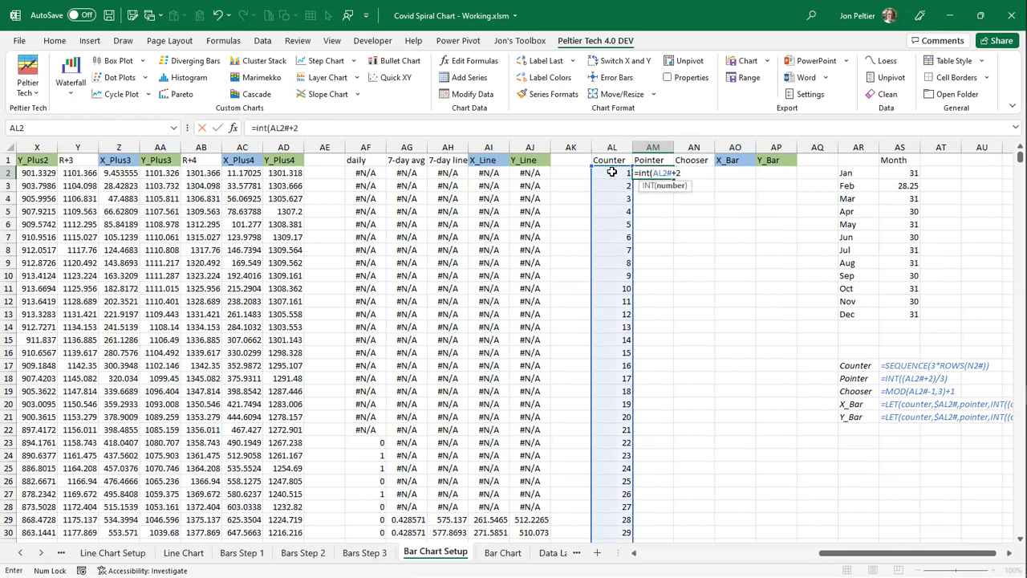
text()/3))
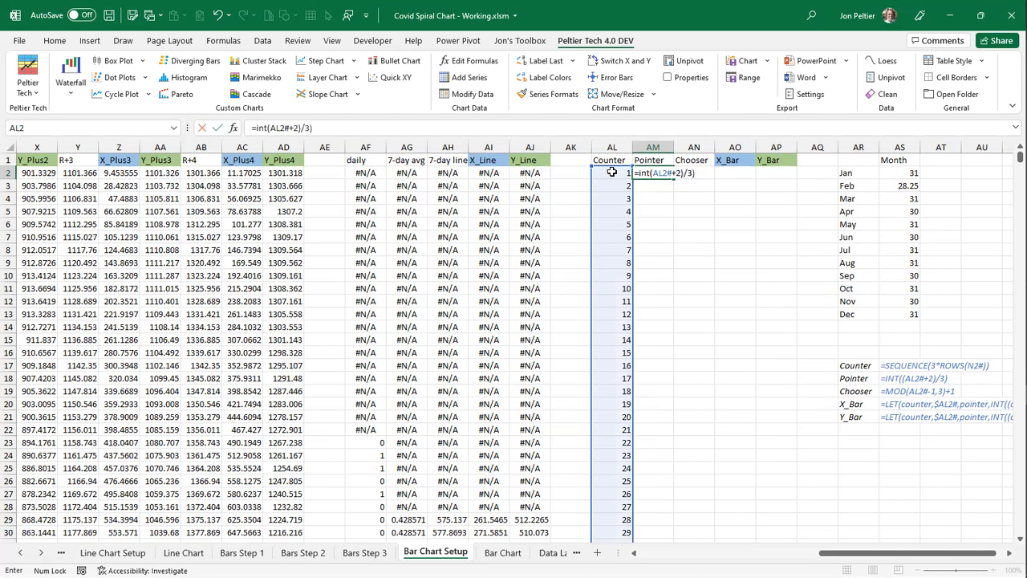
key(Return)
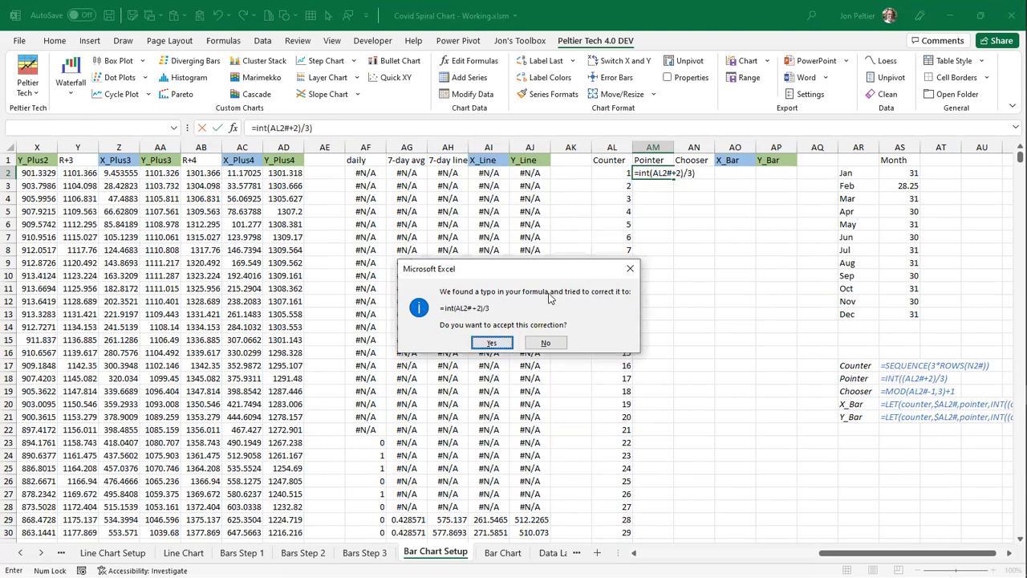
click(545, 342)
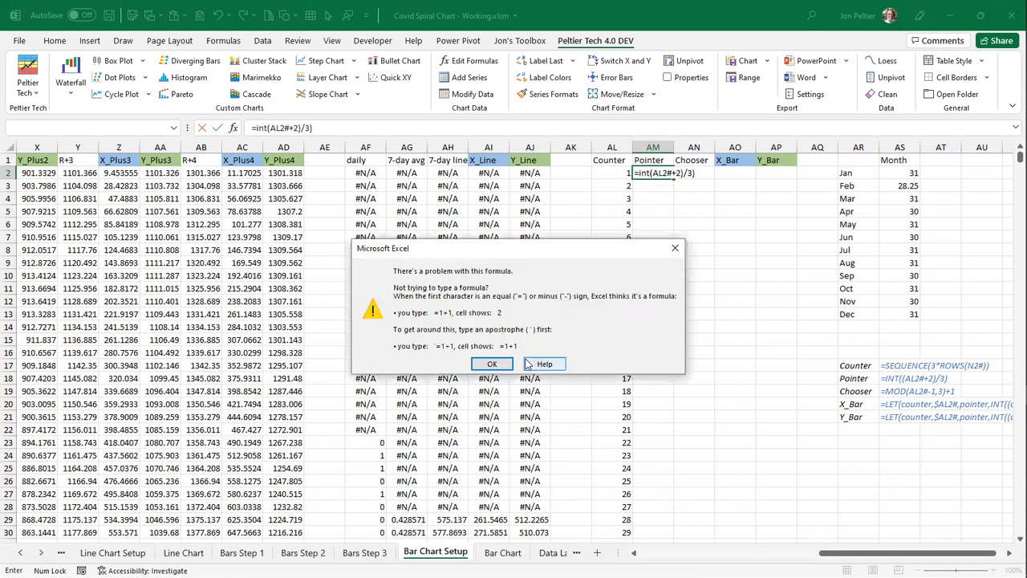
key(Return)
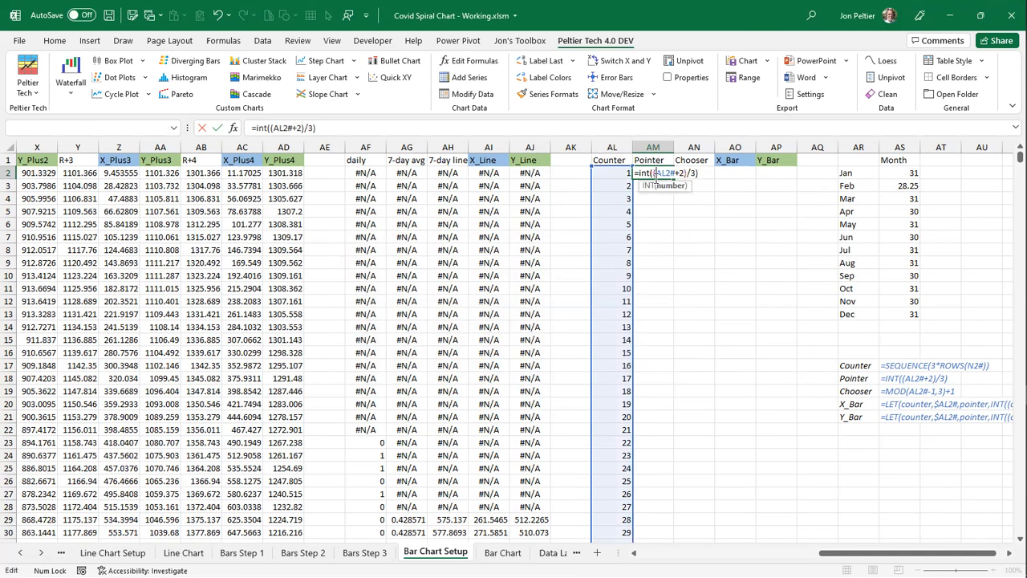
key(ctrl+Return)
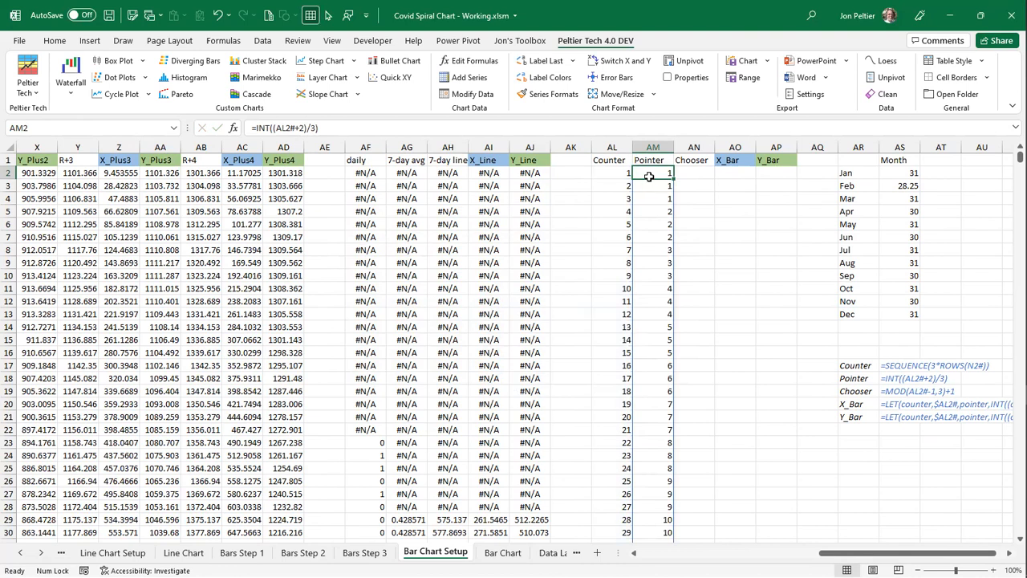
click(612, 175)
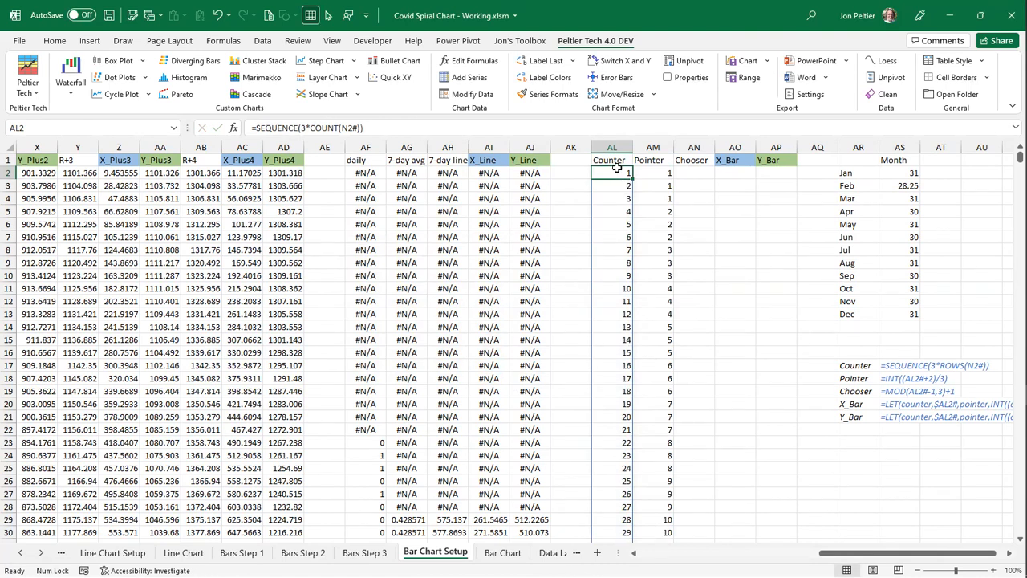
drag(648, 175, 651, 246)
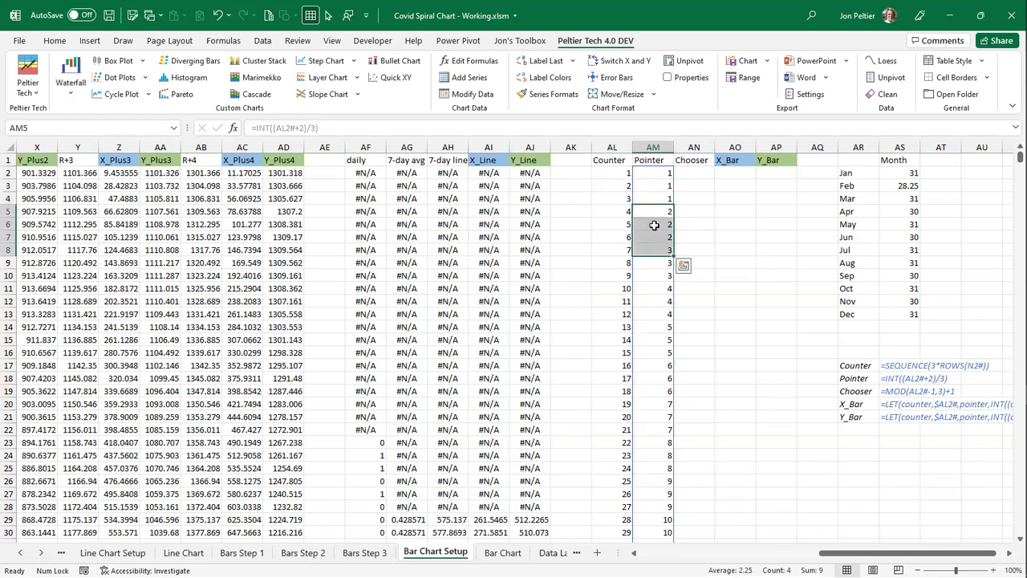
- Enter =MOD(AL2#-1,3)+1 as the Chooser formula in AN2 and review its values beside the Pointer and Counter columns
click(688, 172)
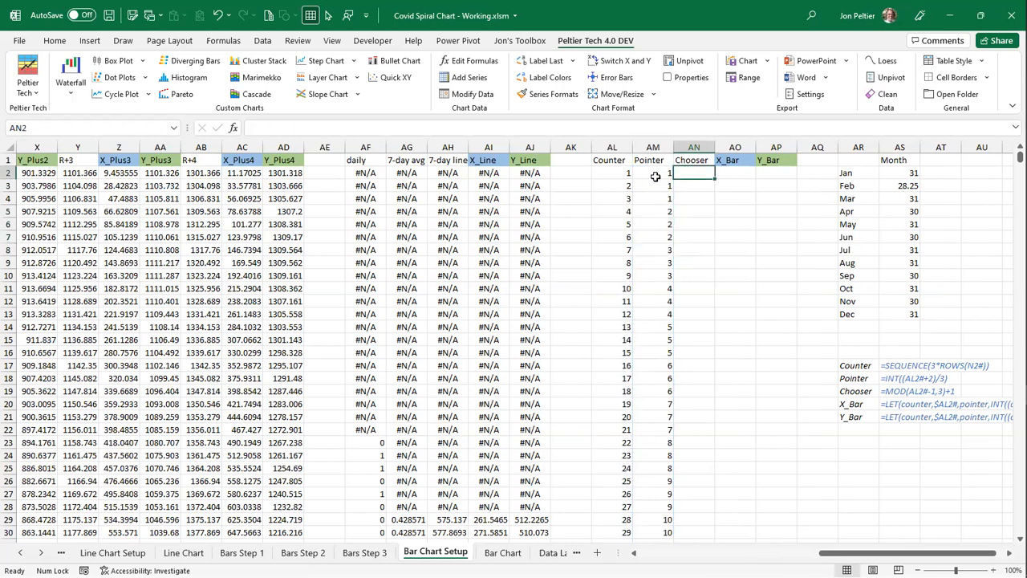
text(=)
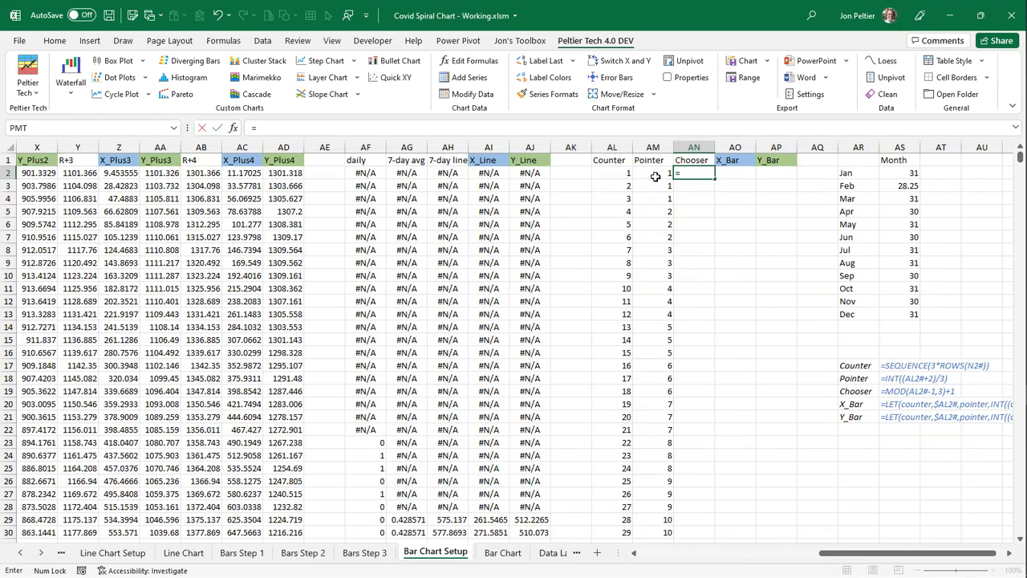
text(mod()
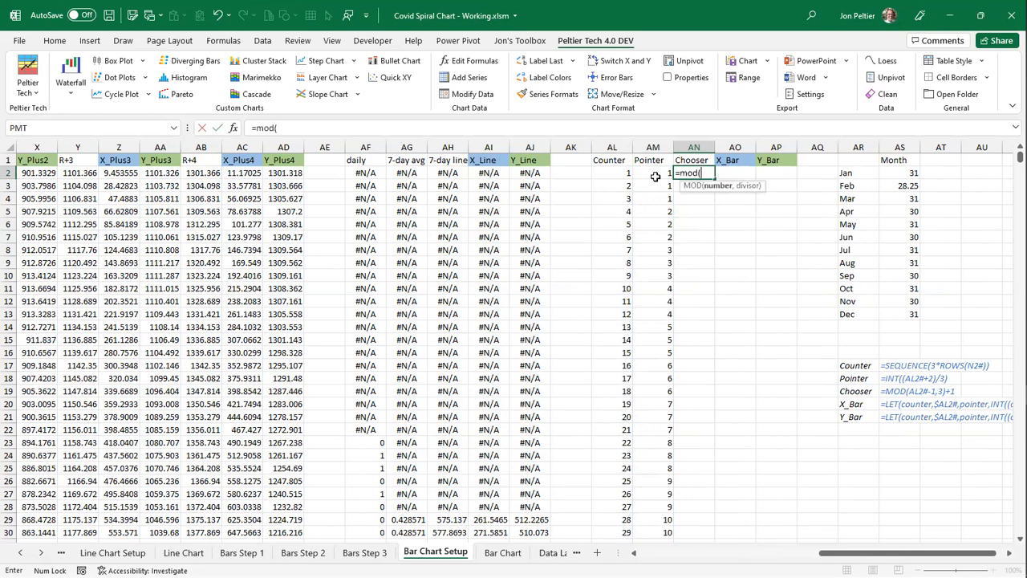
click(611, 171)
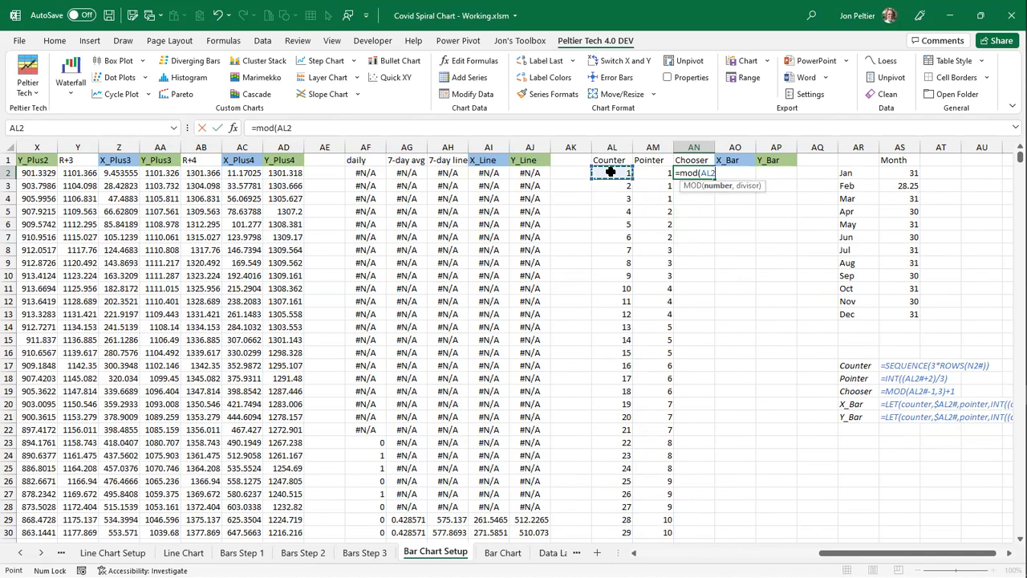
text(#)
text(-)
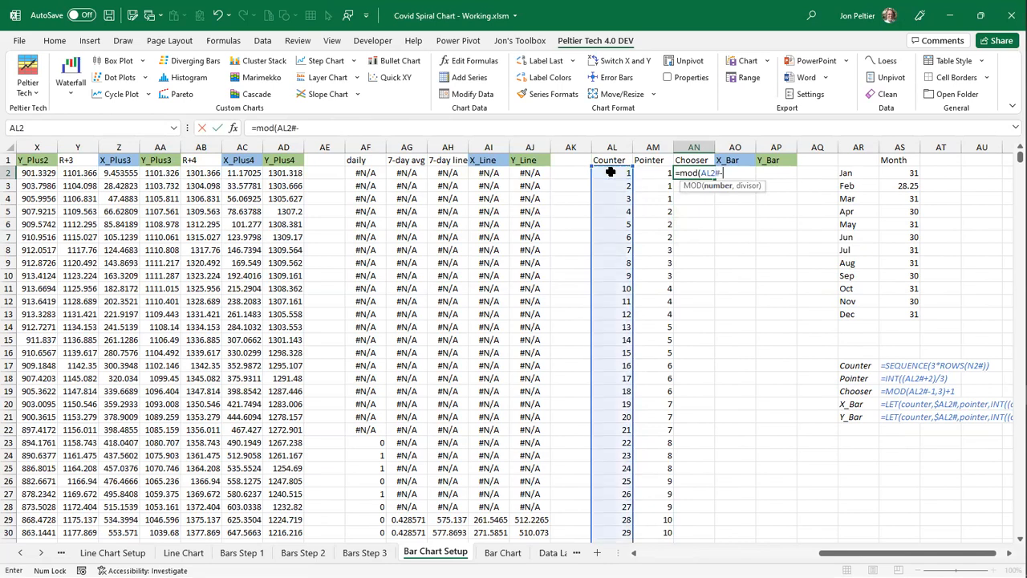
text(1,3))
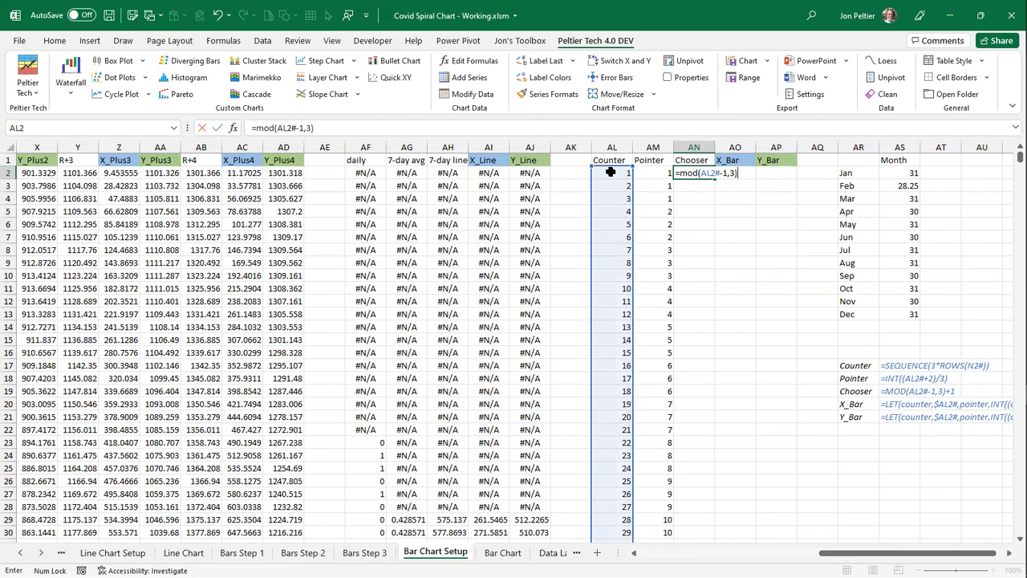
text(+1)
key(ctrl+Return)
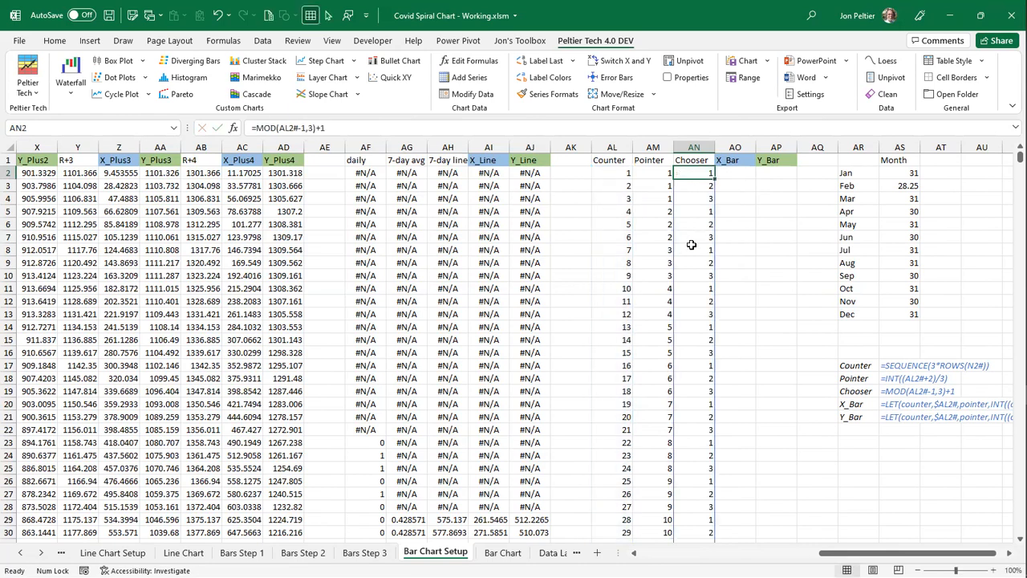
drag(666, 173, 691, 193)
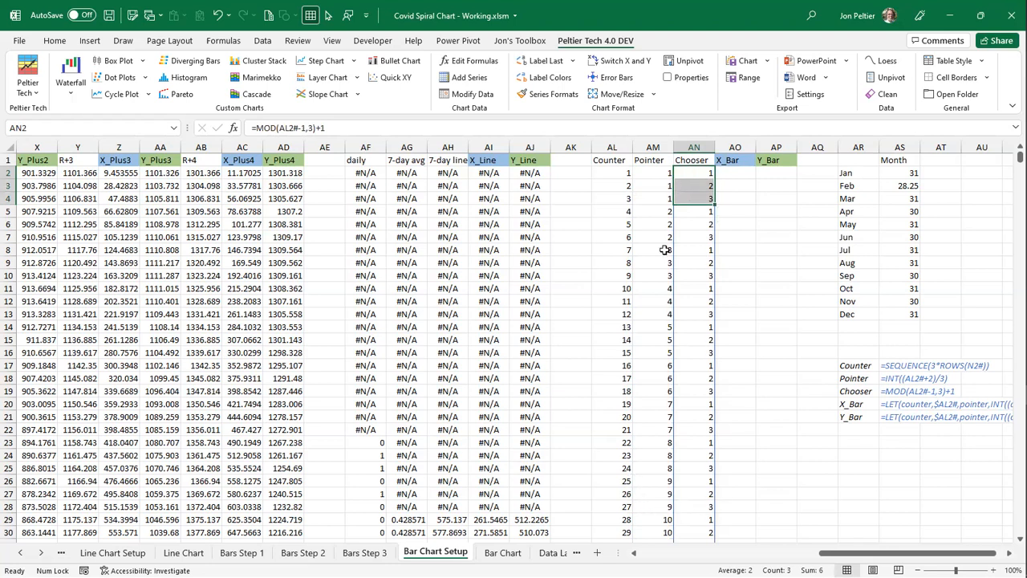
click(652, 148)
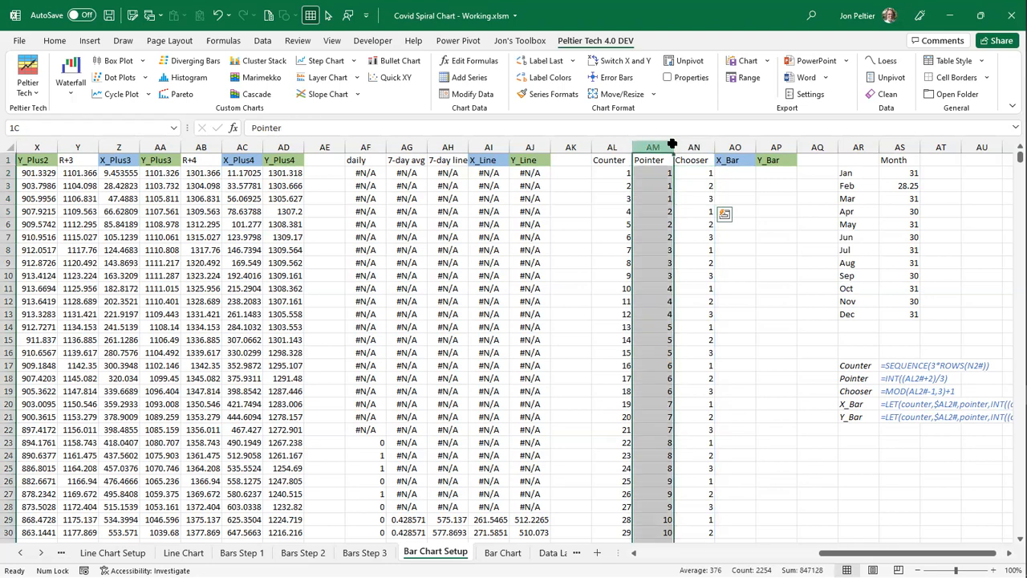
drag(672, 143, 694, 148)
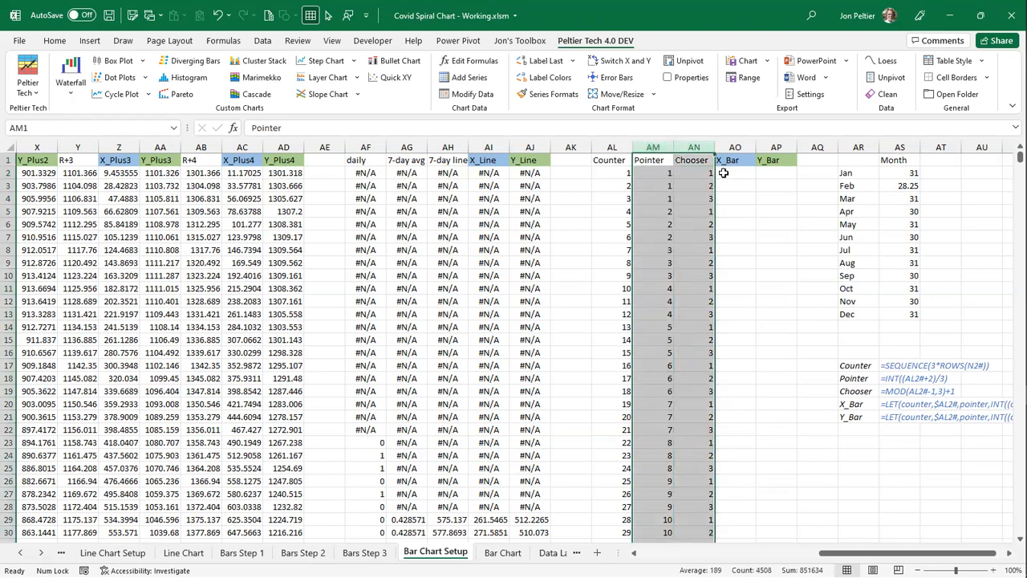
click(618, 172)
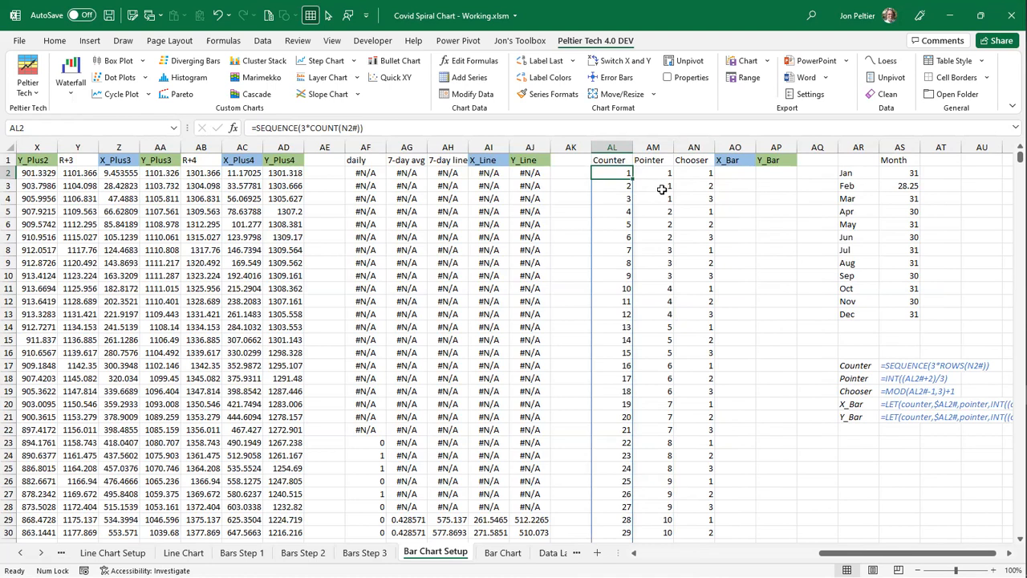
- Start a LET formula for X_Bar in AO2, defining counter as $AL2# with the column reference locked
click(1009, 560)
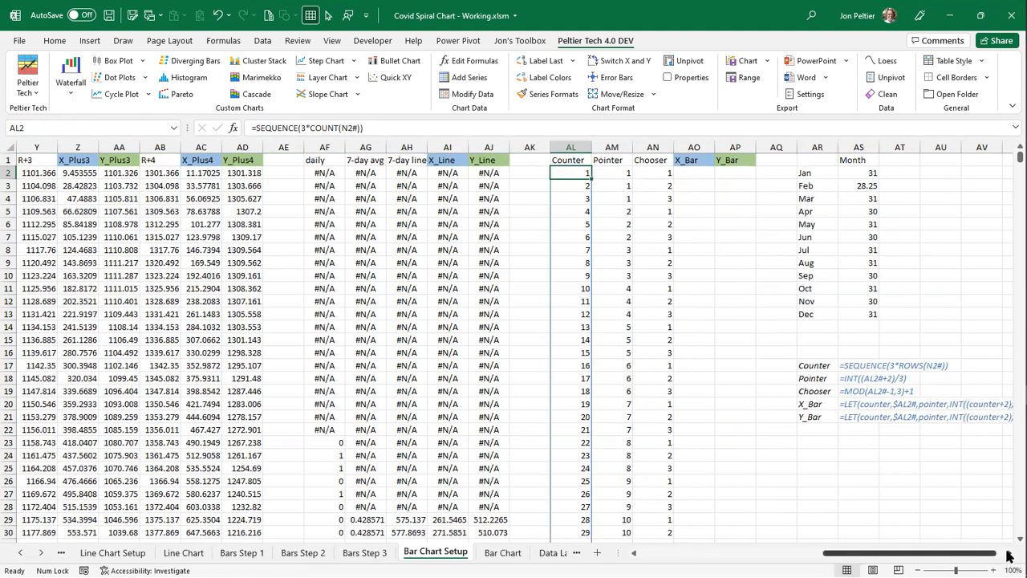
click(1009, 557)
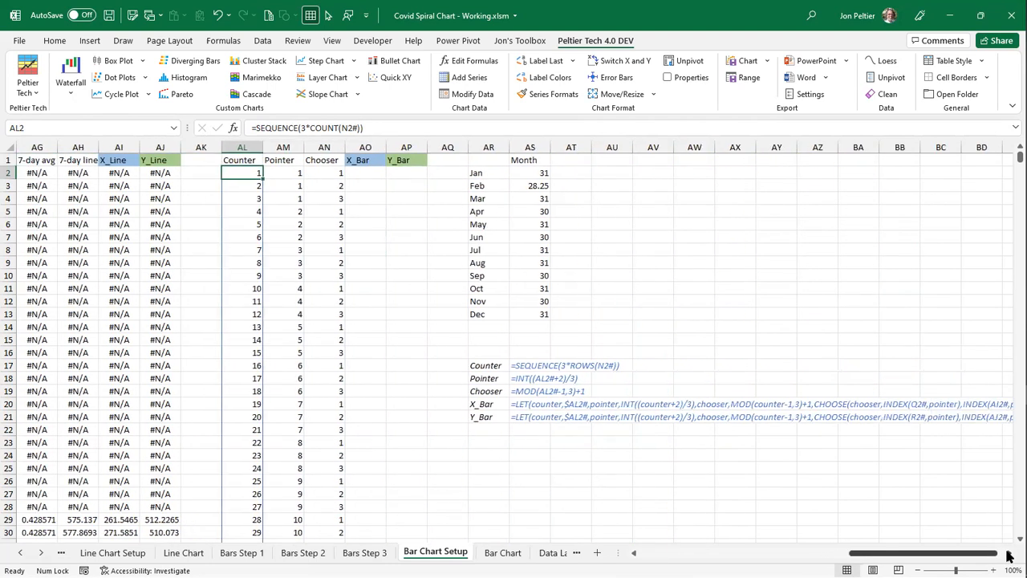
click(370, 177)
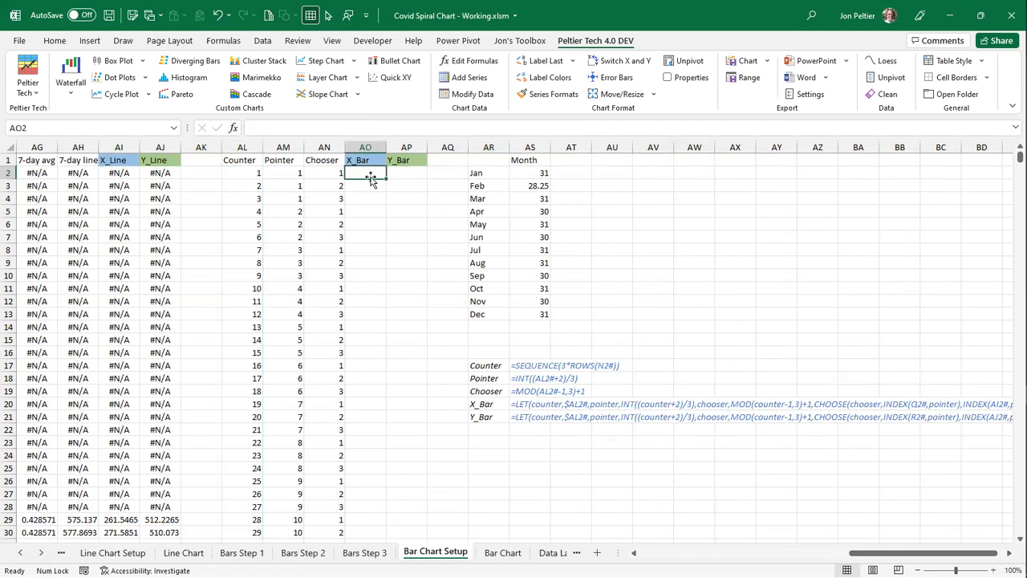
text(=)
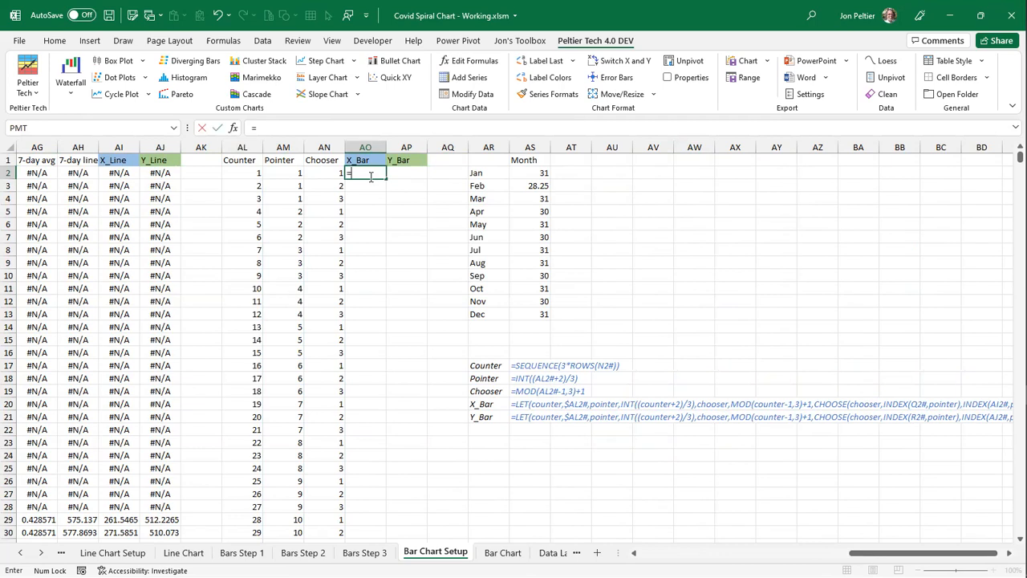
text(let(counter)
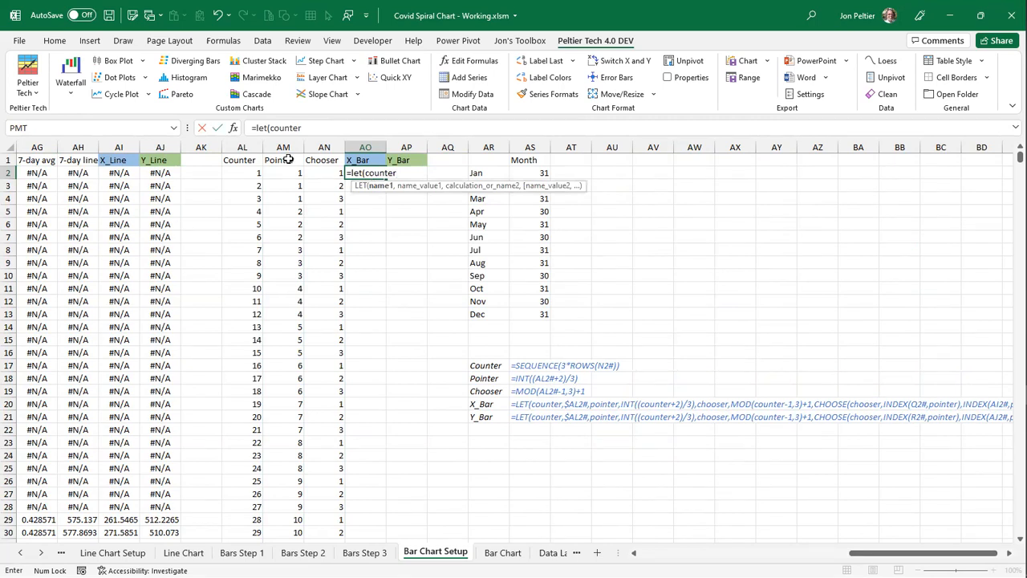
text(,)
click(243, 172)
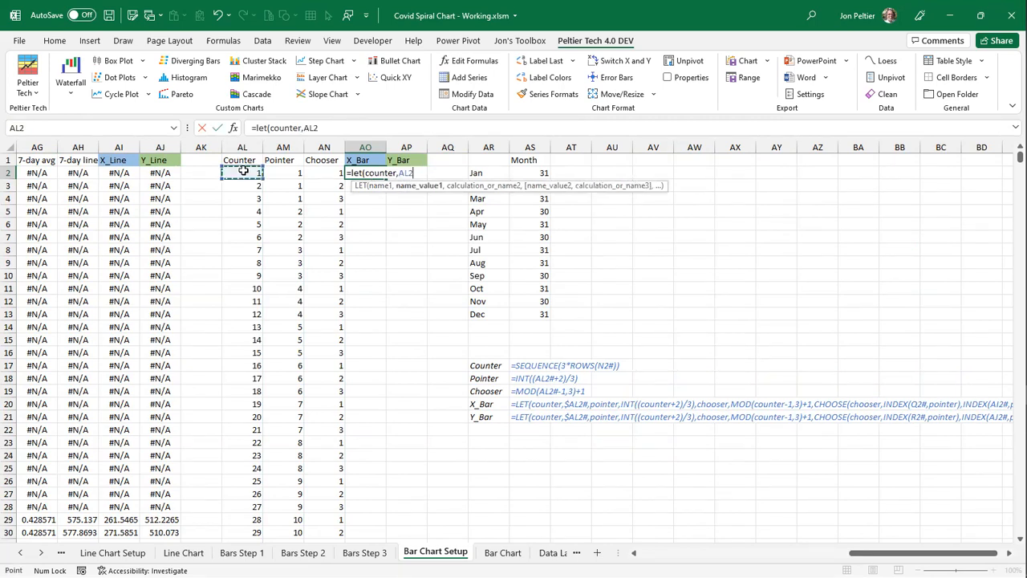
text(#)
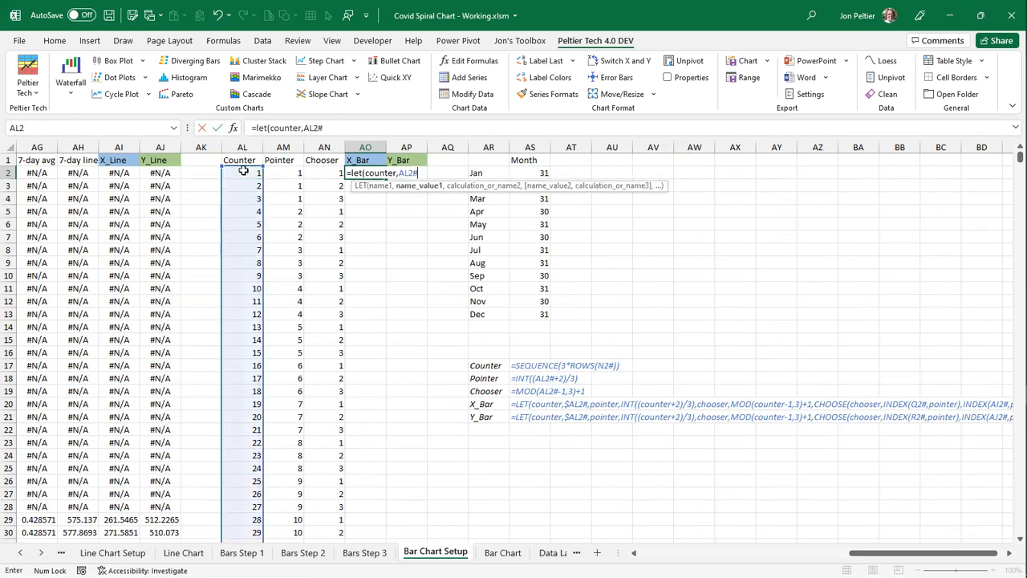
click(306, 128)
text($)
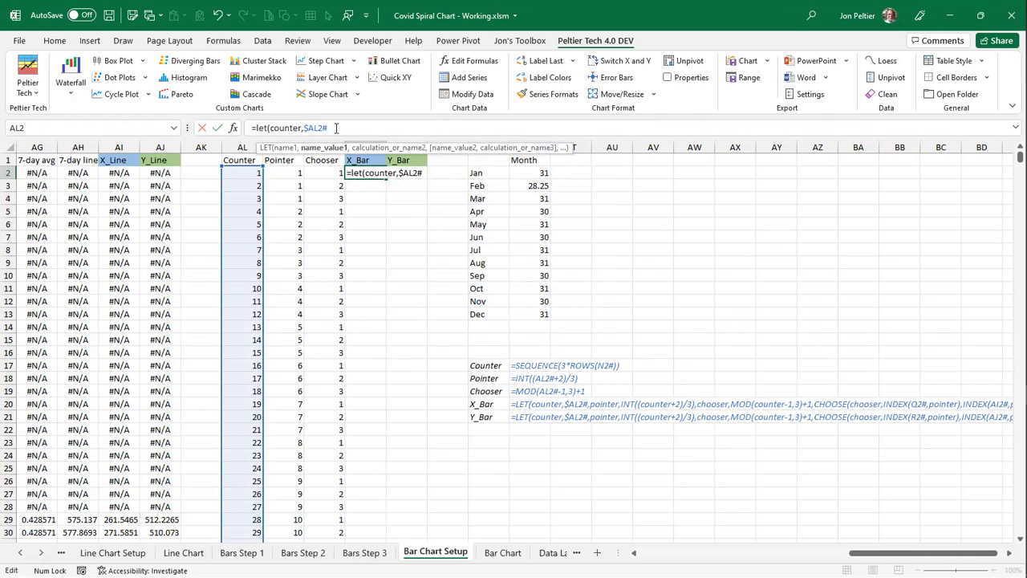
- Add the name pointer to the X_Bar LET formula, defined as INT((counter+2)/3)
text(,pointer()
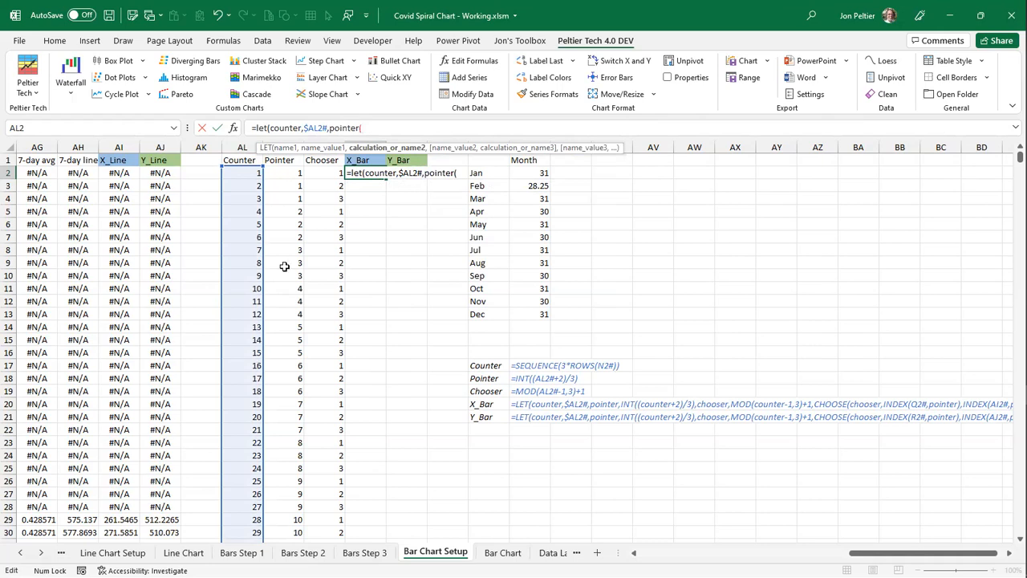
key(BackSpace)
text(,)
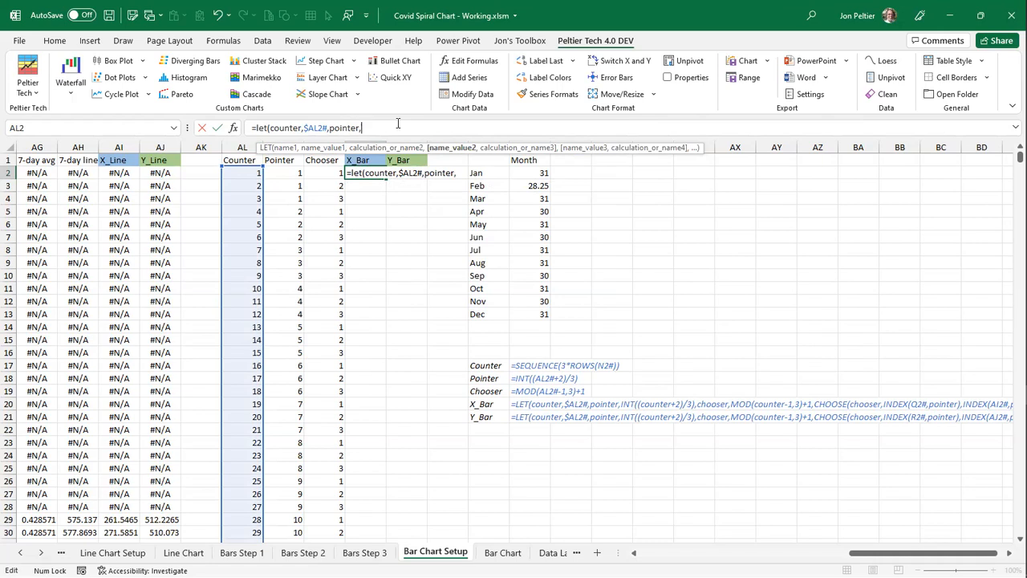
text(int(()
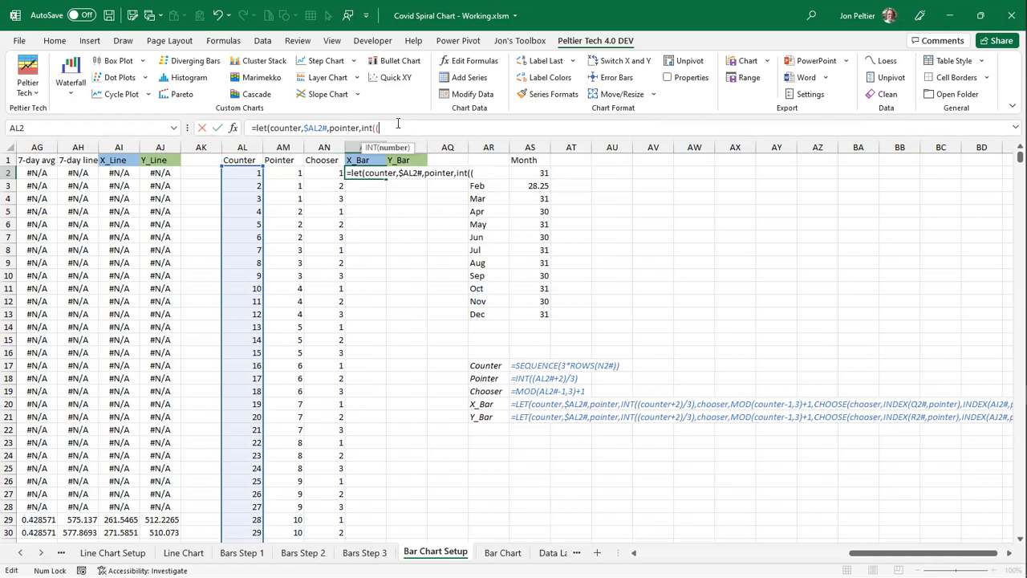
text(counter)
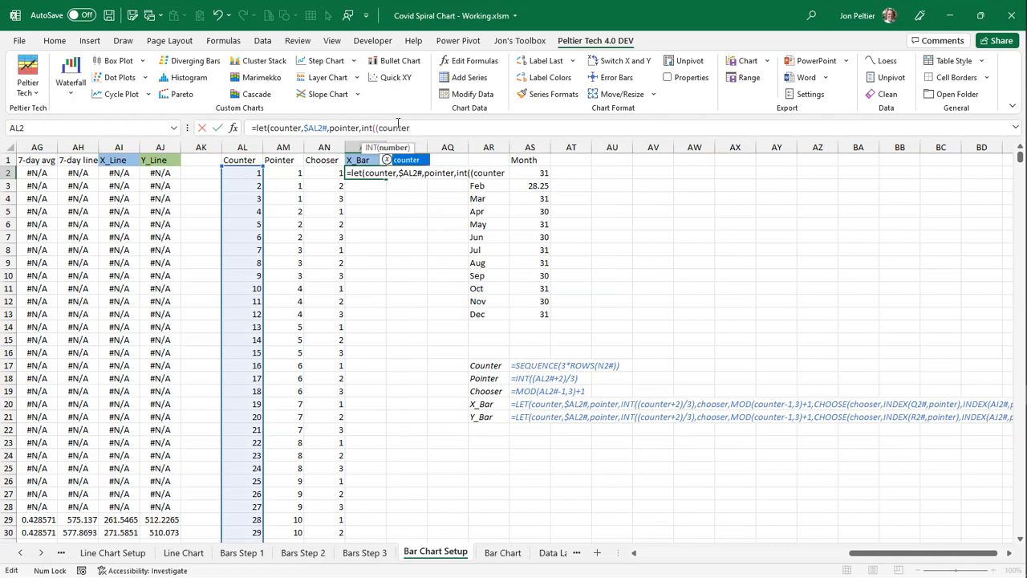
text(+2))
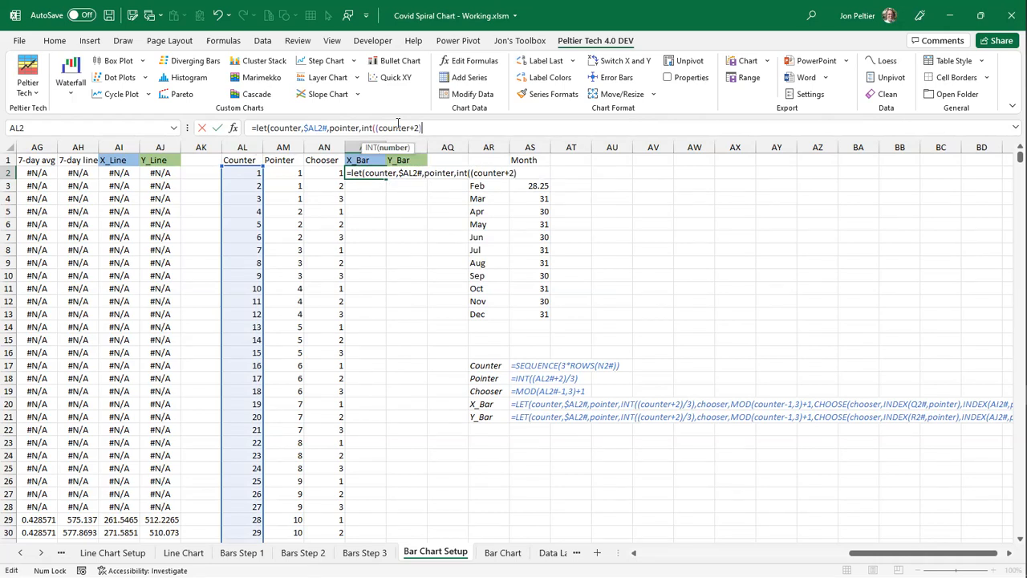
text( 3))
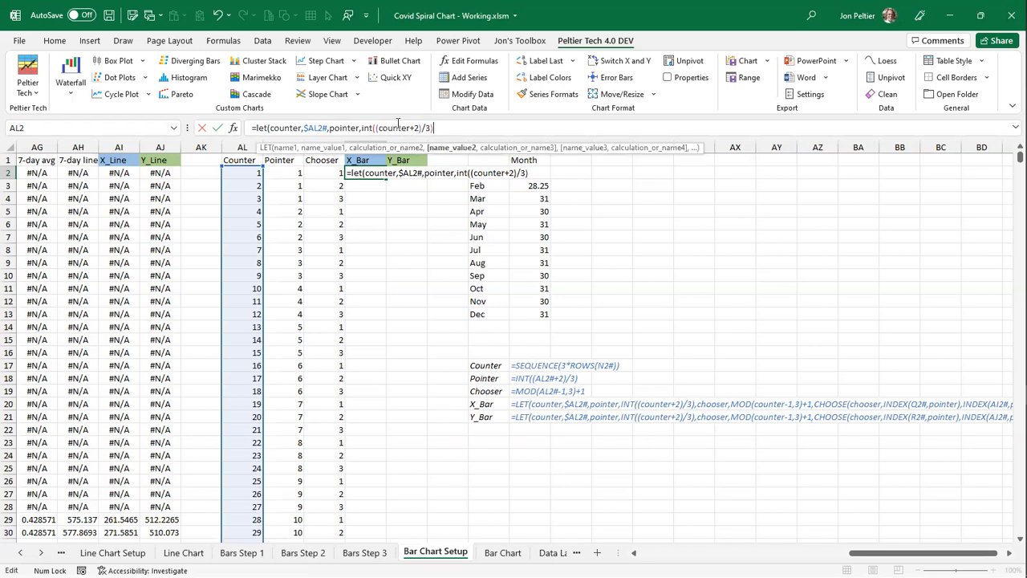
- Add the name chooser to the X_Bar LET formula, defined as MOD(counter-1,3)+1
text(,chooser,)
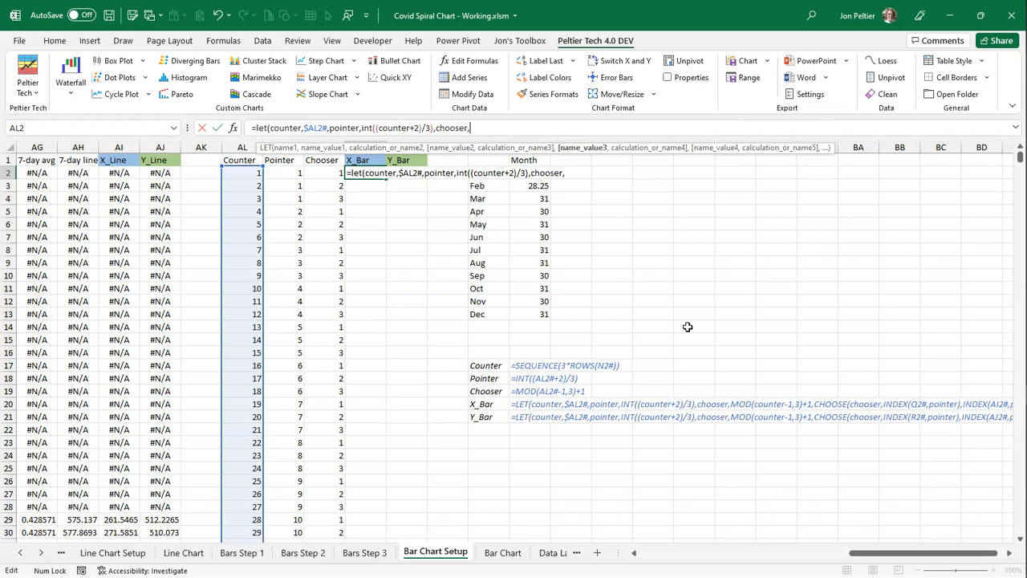
text(mod()
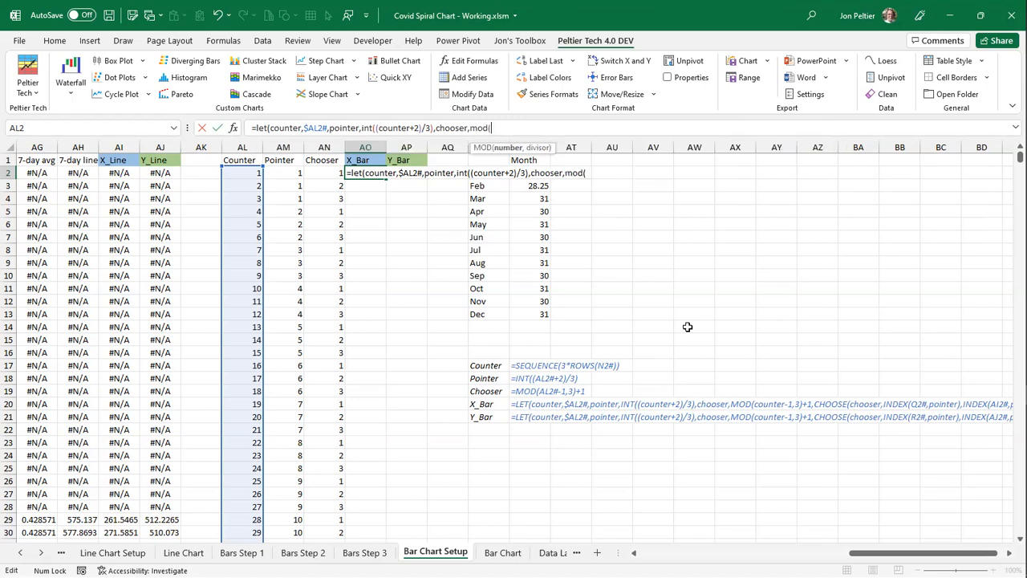
text(counter)
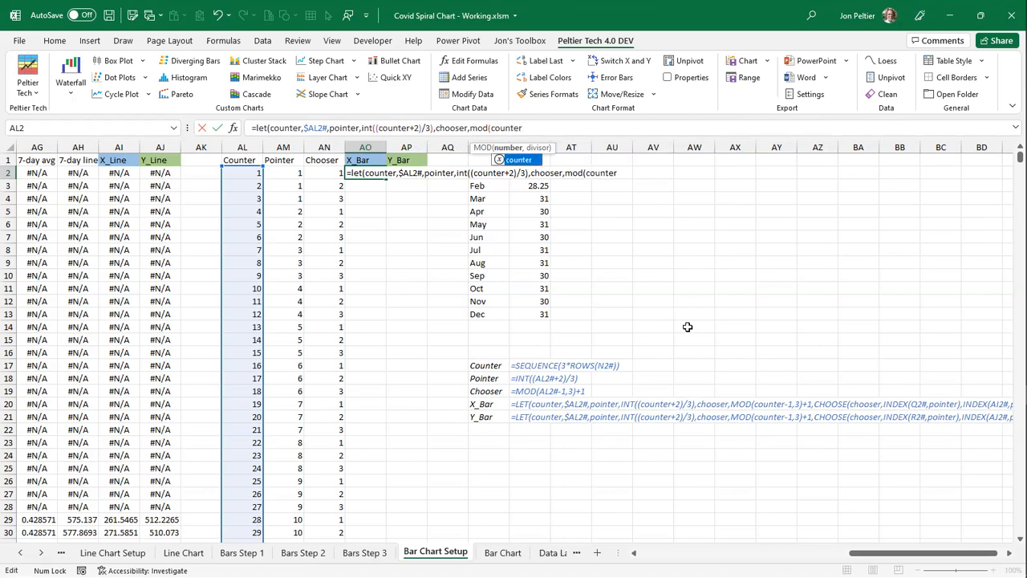
text(-1,3)
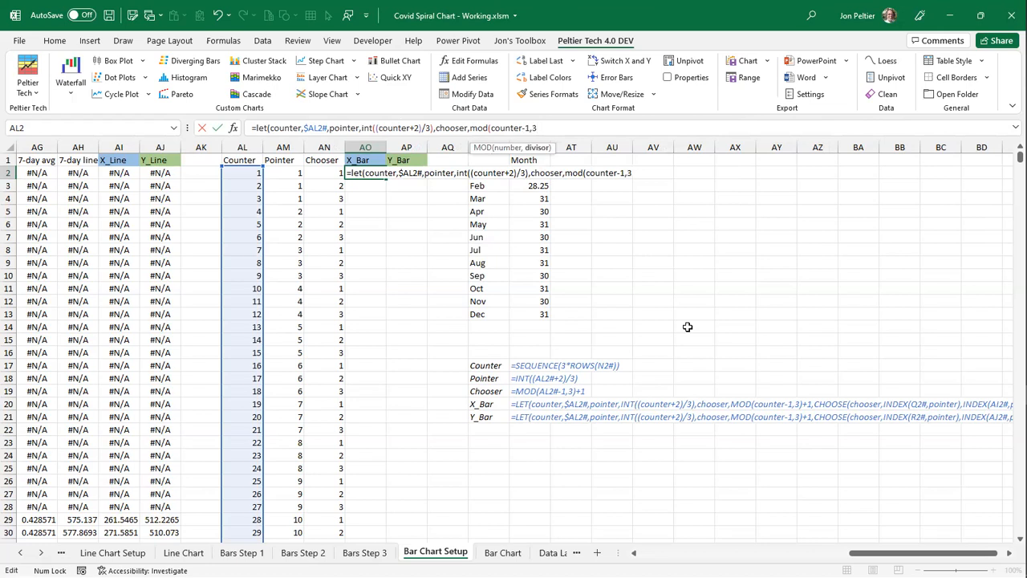
text()+1)
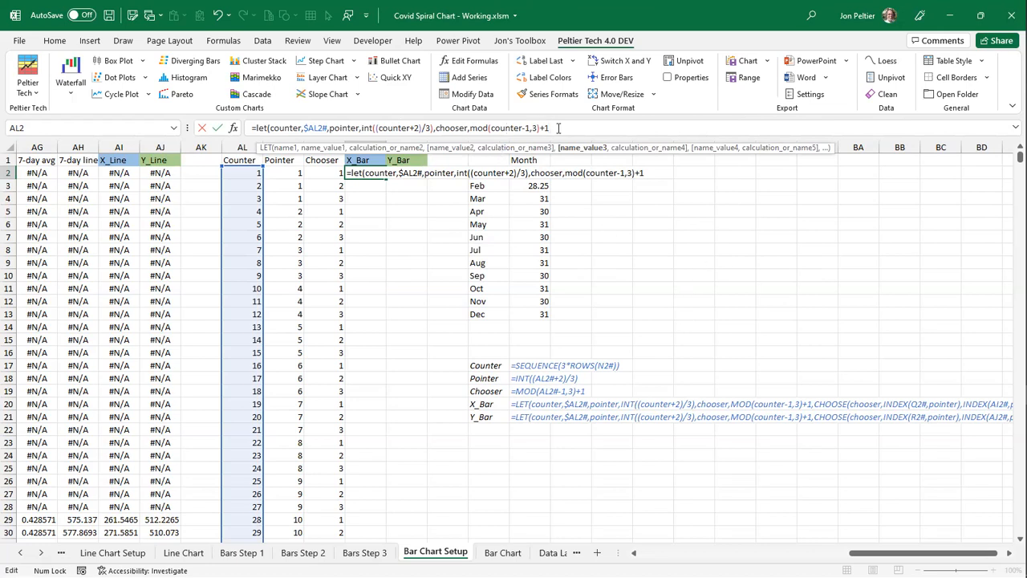
- Finish the X_Bar LET formula with CHOOSE(chooser,4,5,6) as its calculation and enter it in AO2
text(,)
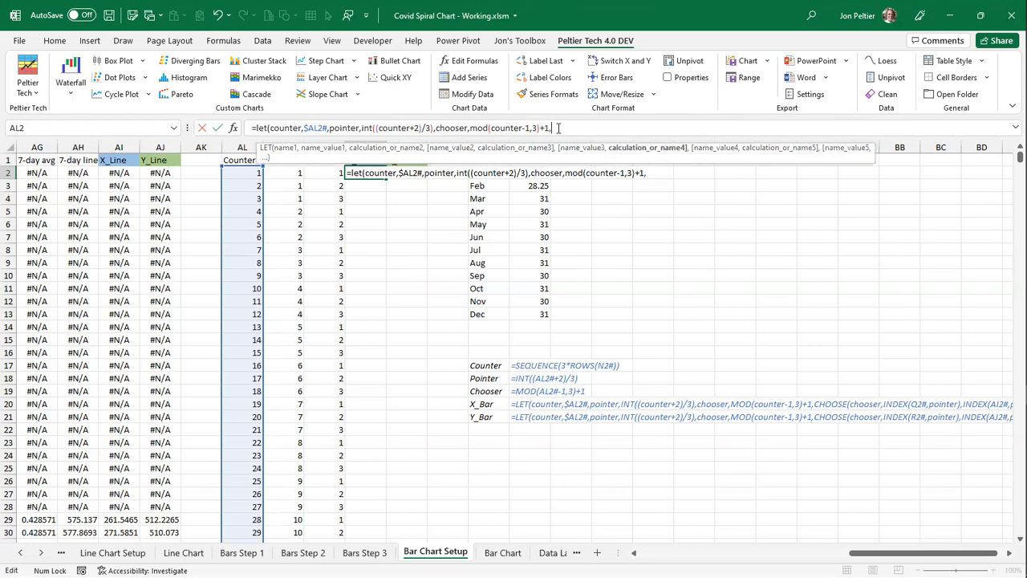
text(choose()
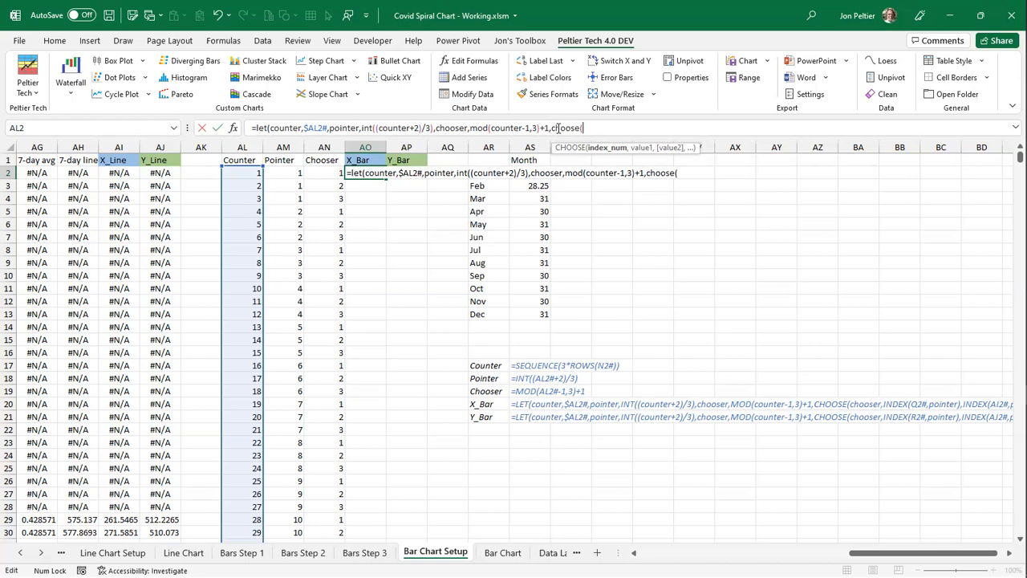
text(chooser,4)
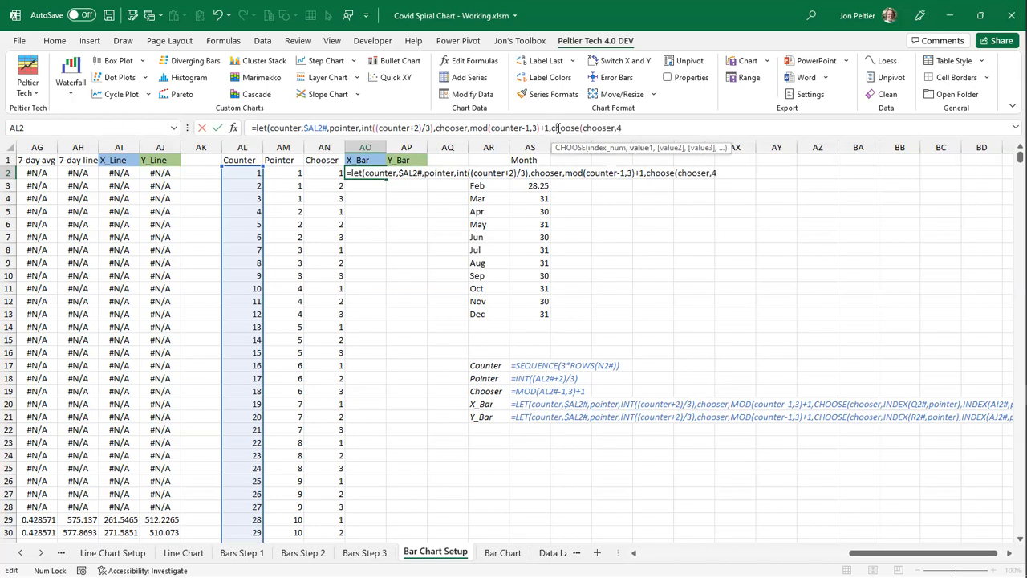
text(,5,6))
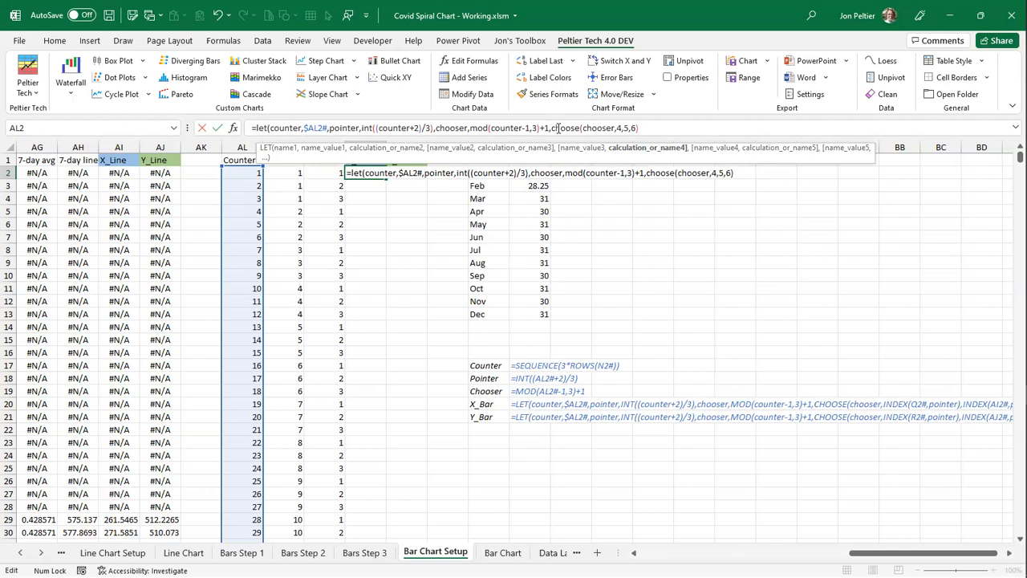
text())
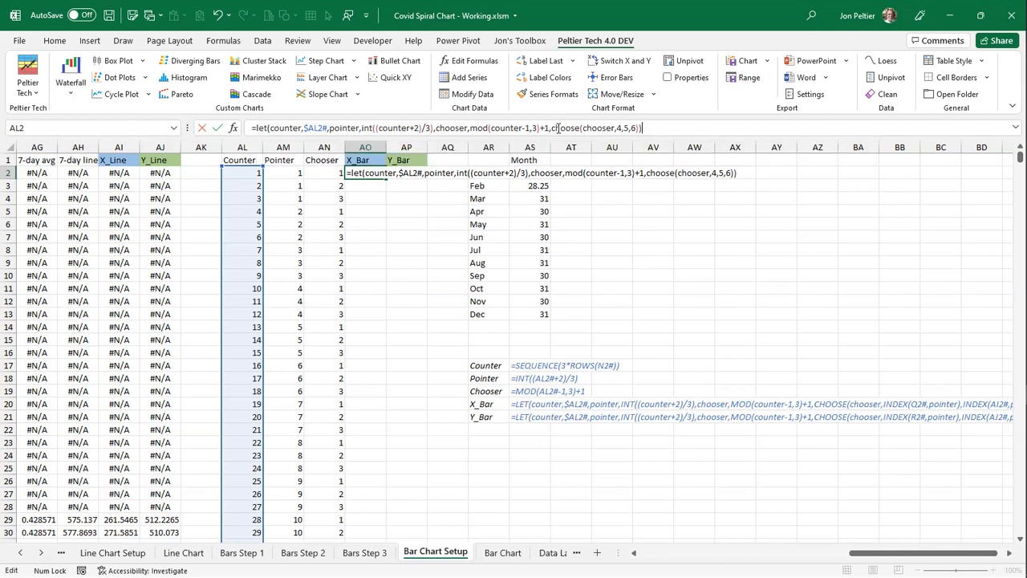
key(ctrl+Return)
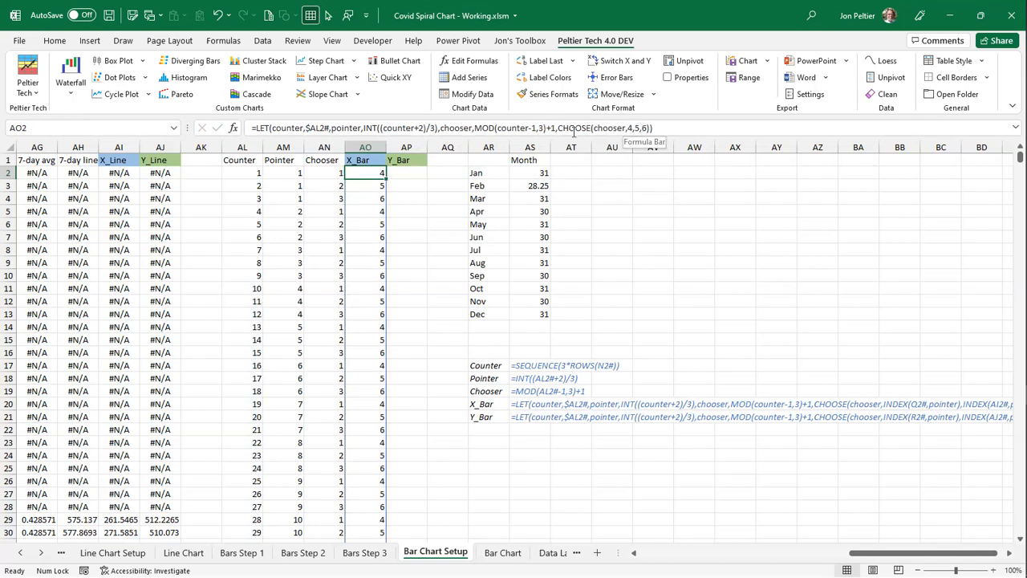
- Replace the third CHOOSE value in the X_Bar formula with NA()
click(644, 129)
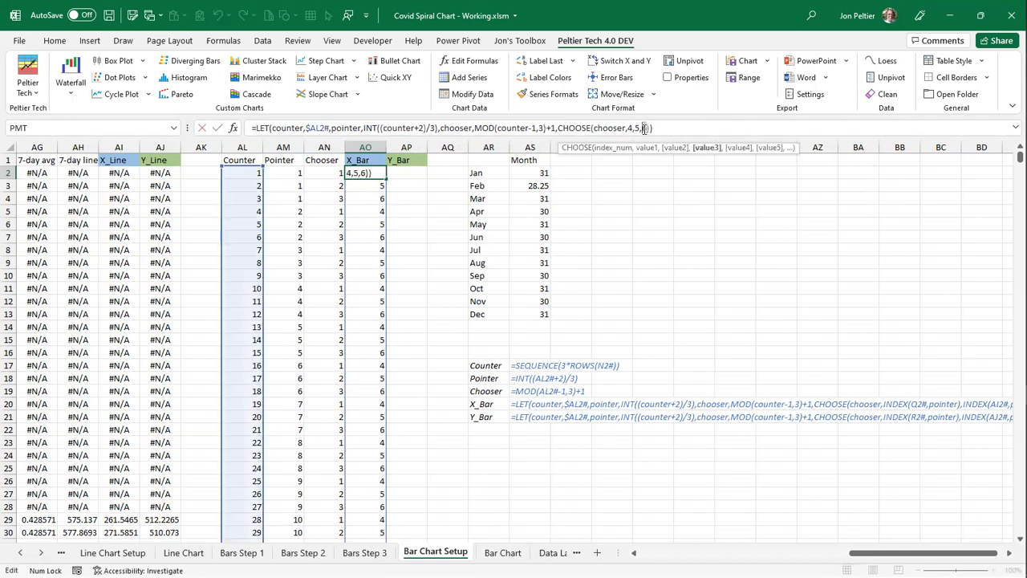
double_click(644, 129)
text(na())
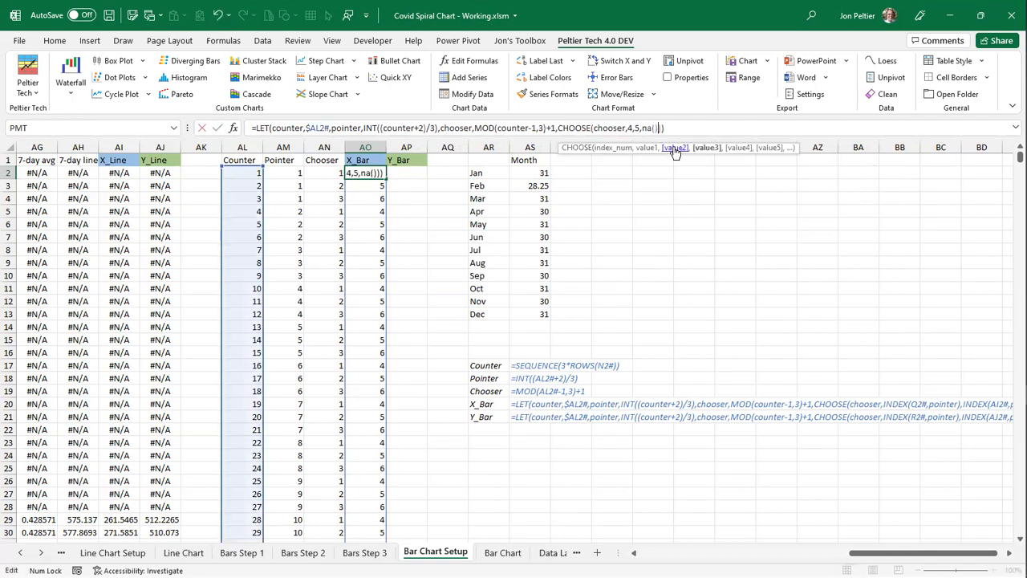
- Replace the first CHOOSE value in the X_Bar formula with INDEX(Q2#,pointer), referencing the X_Spiral spill range
click(630, 128)
text(index()
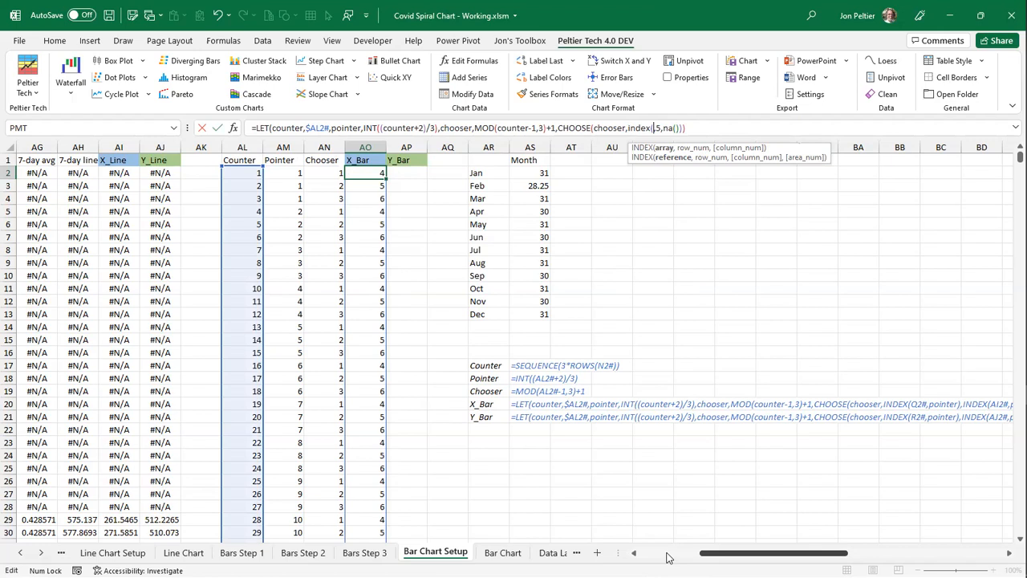
click(668, 557)
click(372, 170)
text(#)
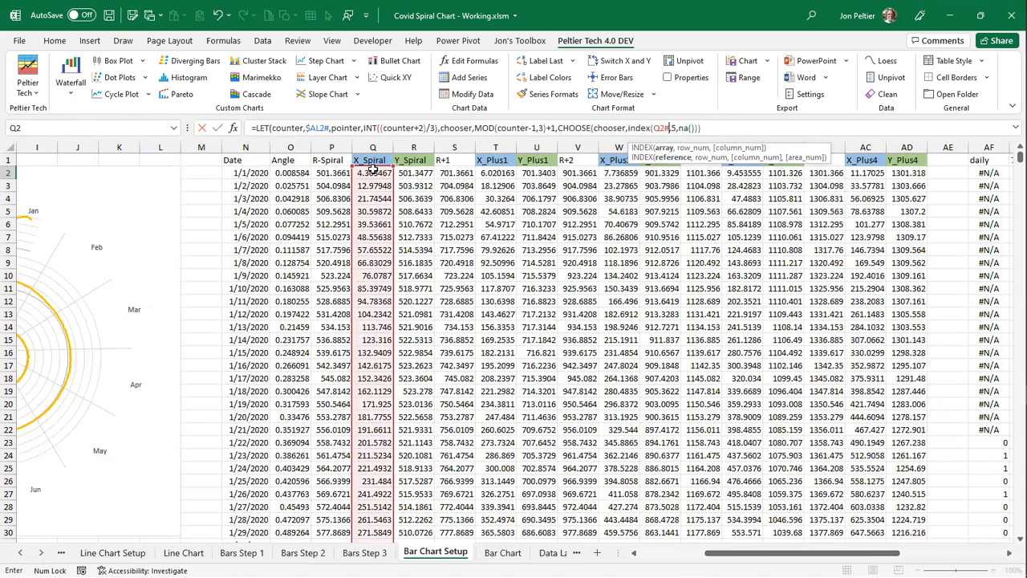
key(Right)
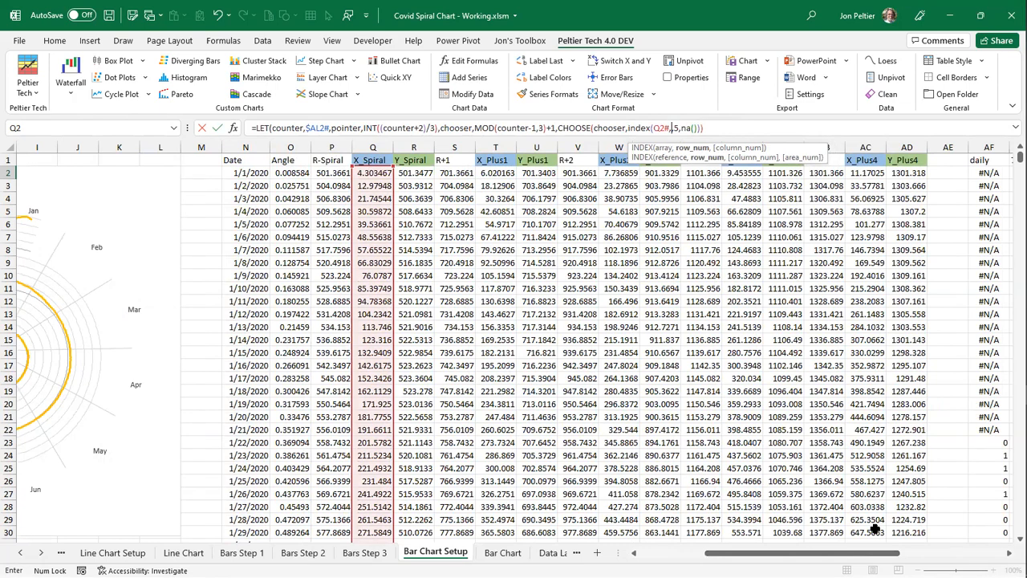
drag(869, 560, 945, 560)
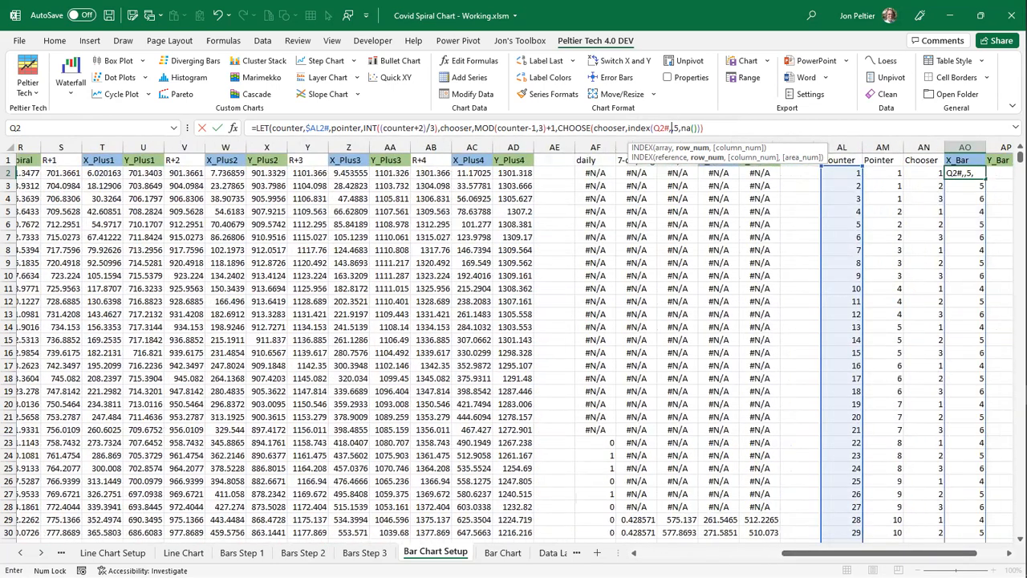
text(pointer))
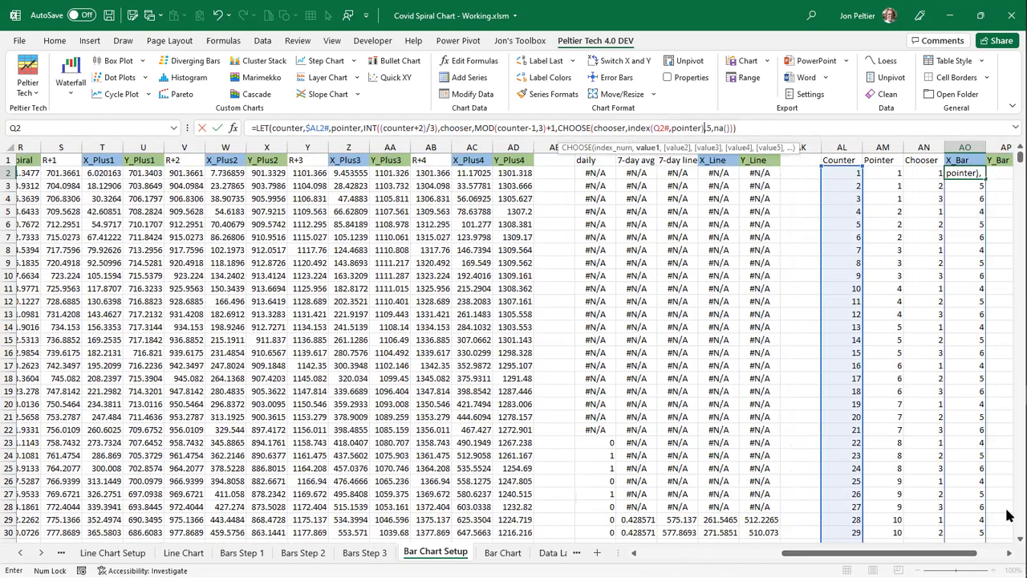
- Replace the second CHOOSE value with an INDEX on the X_Line spill range AI2# and accept the proposed formula correction
click(710, 129)
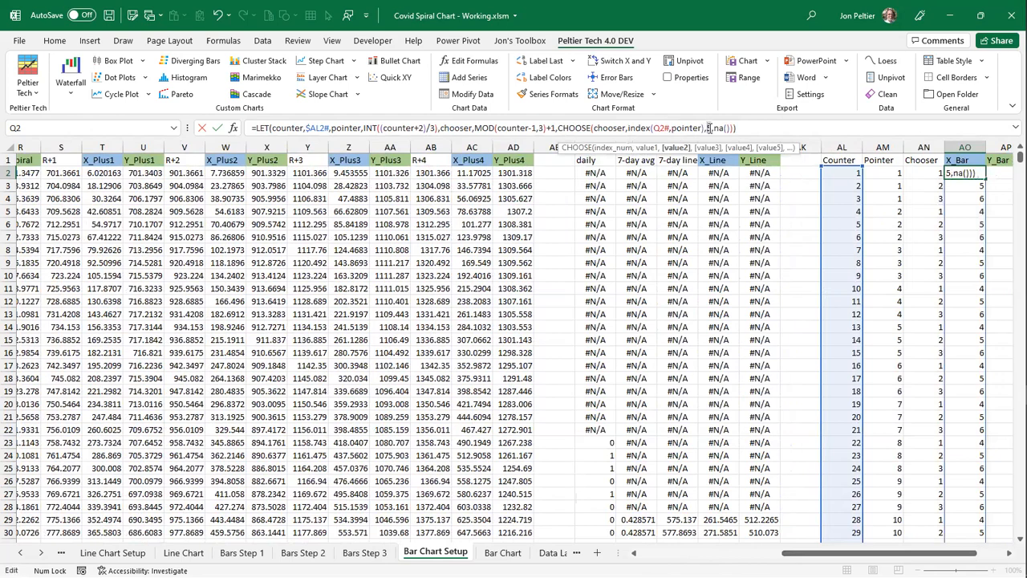
key(Delete)
text(index()
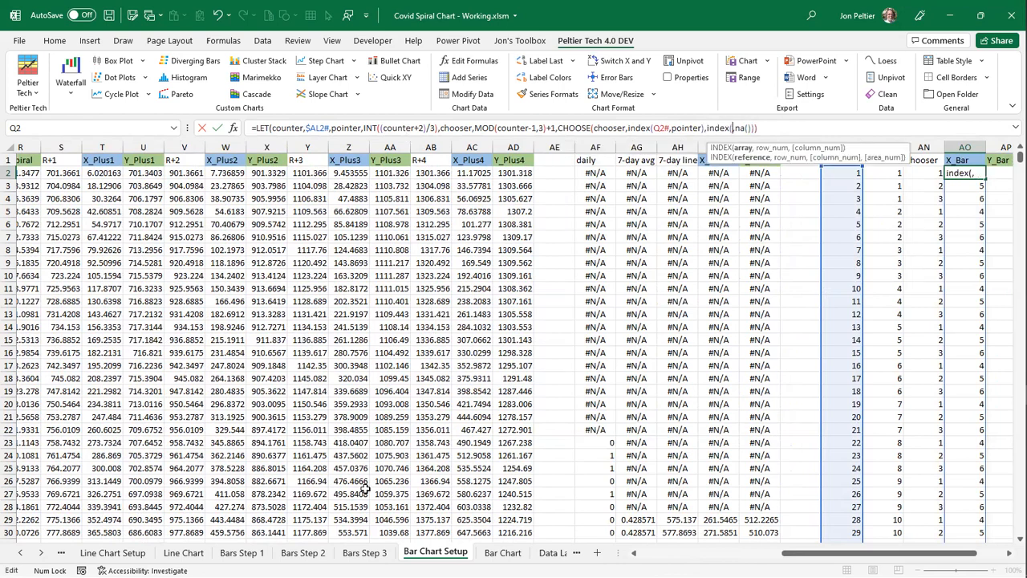
click(467, 172)
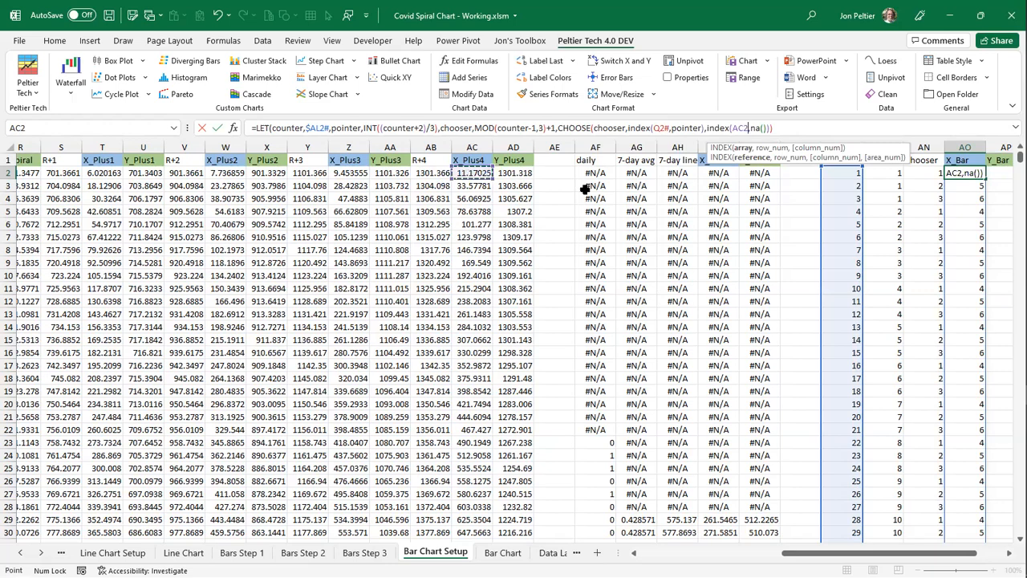
click(713, 173)
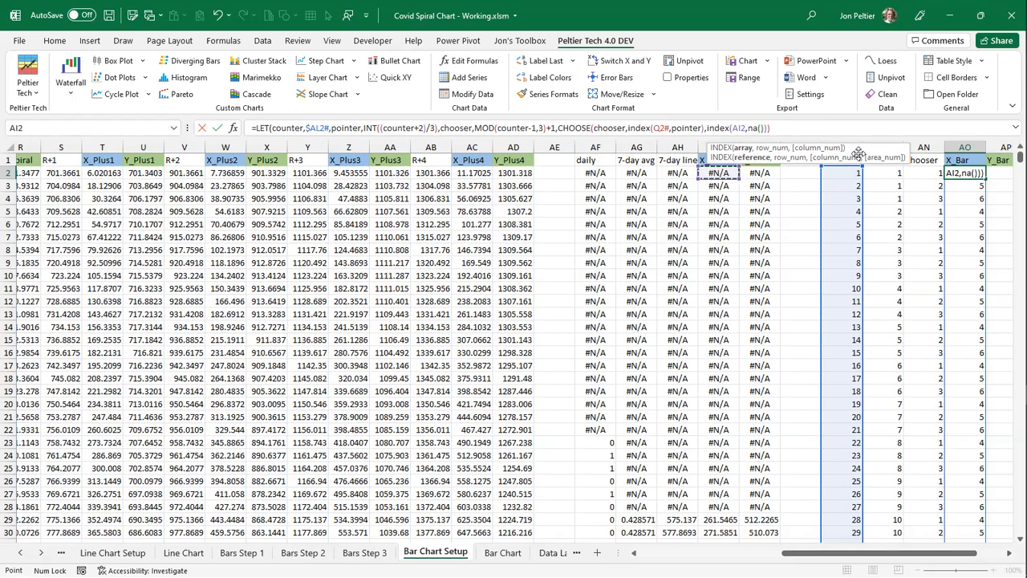
drag(859, 152, 878, 225)
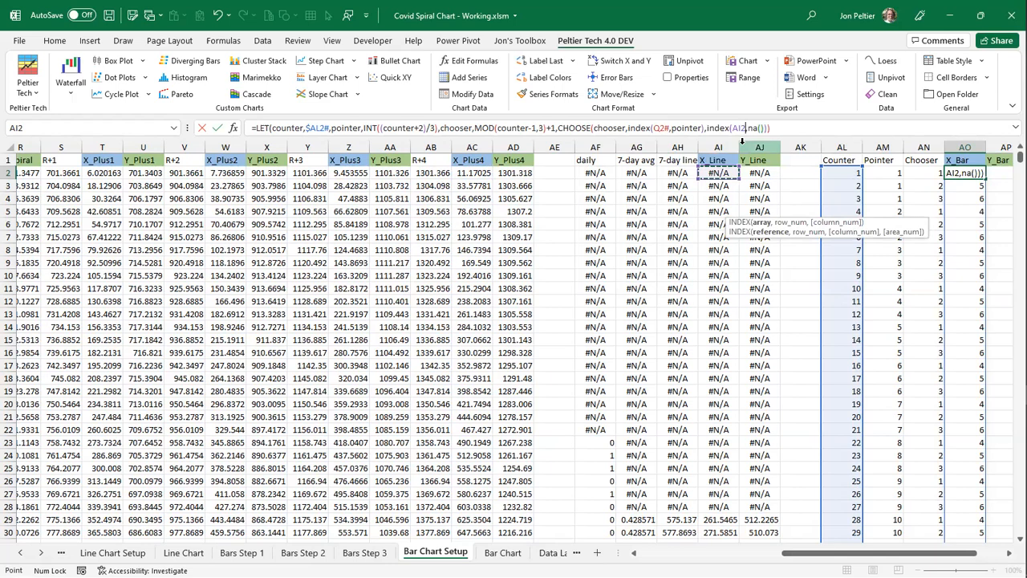
text(#)
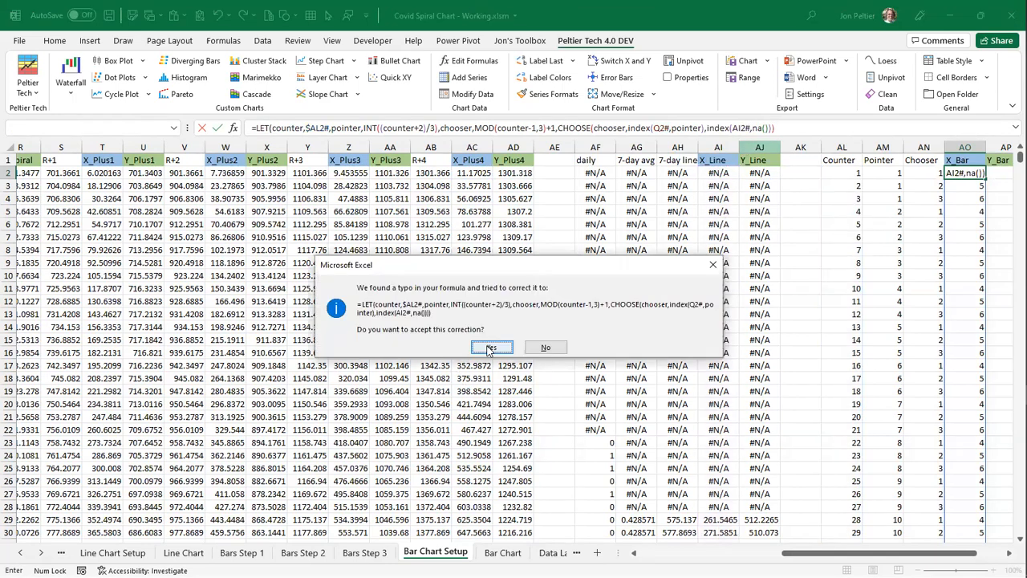
click(490, 349)
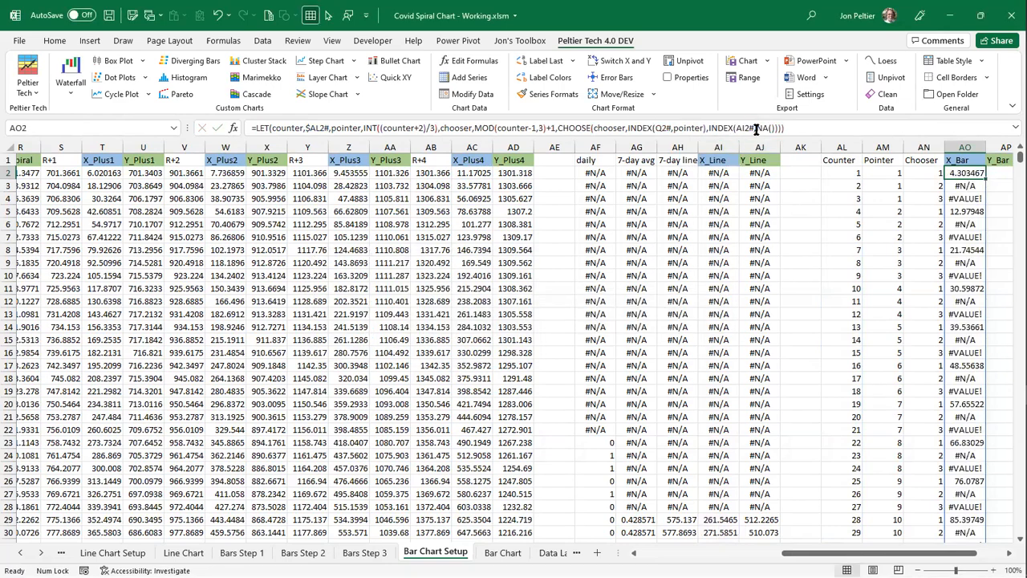
- Complete the second CHOOSE value as INDEX(AI2#,pointer), separate from NA(), and accept the proposed formula correction
click(756, 128)
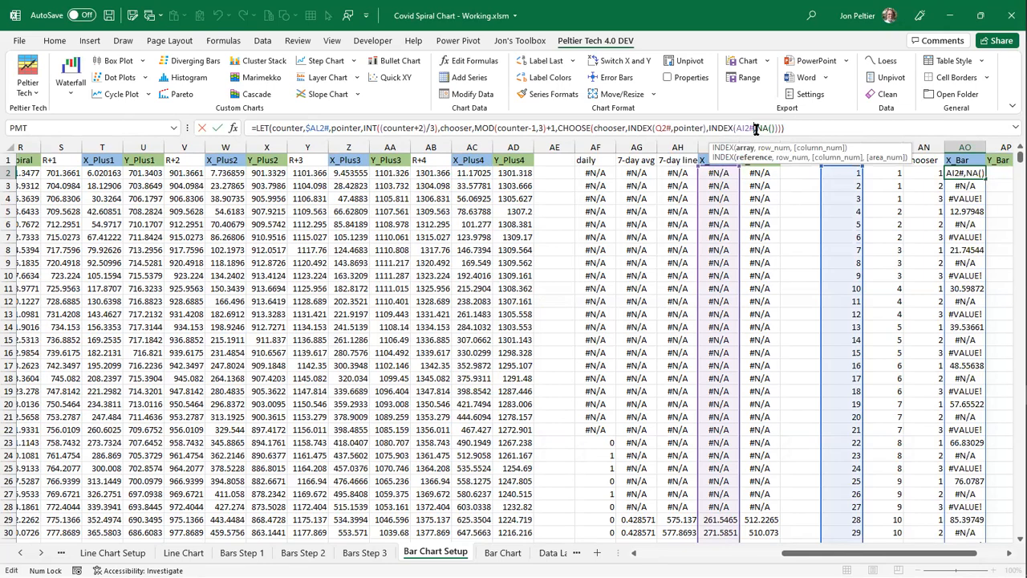
key(Return)
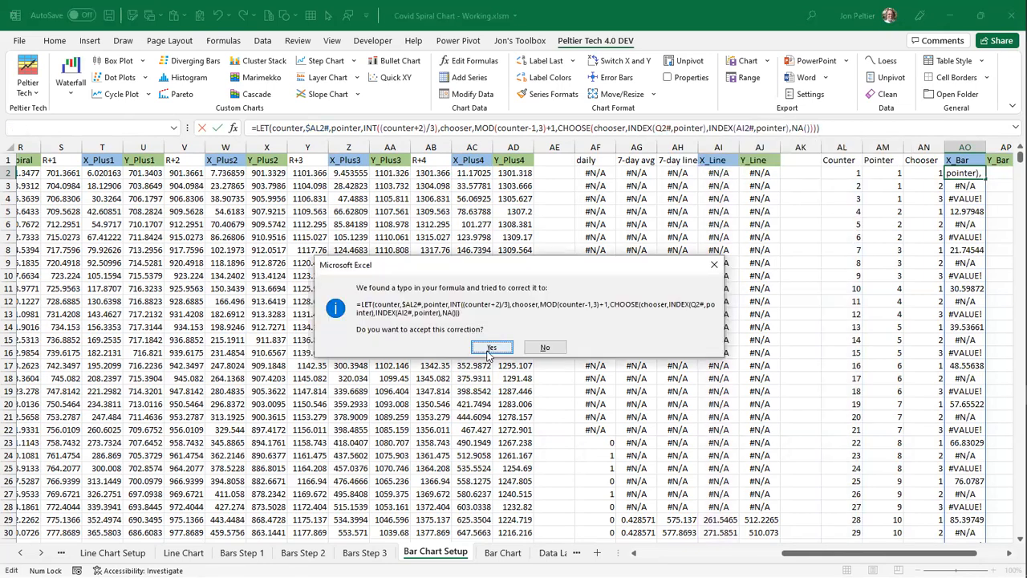
click(478, 346)
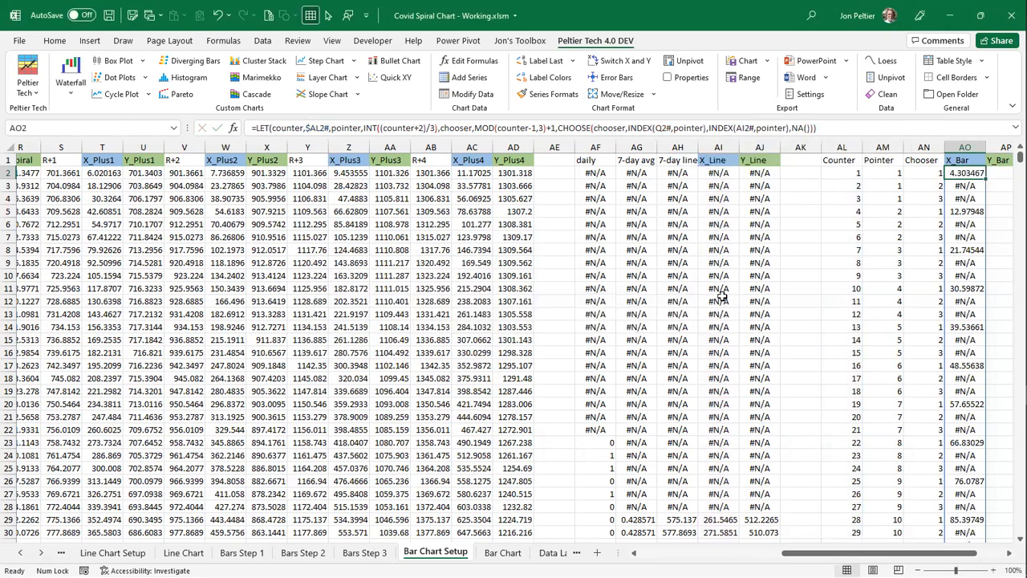
- Examine the X_Bar values down column AO against the Pointer and Chooser columns
scroll(721, 295, down, 4)
scroll(720, 295, up, 4)
click(1010, 558)
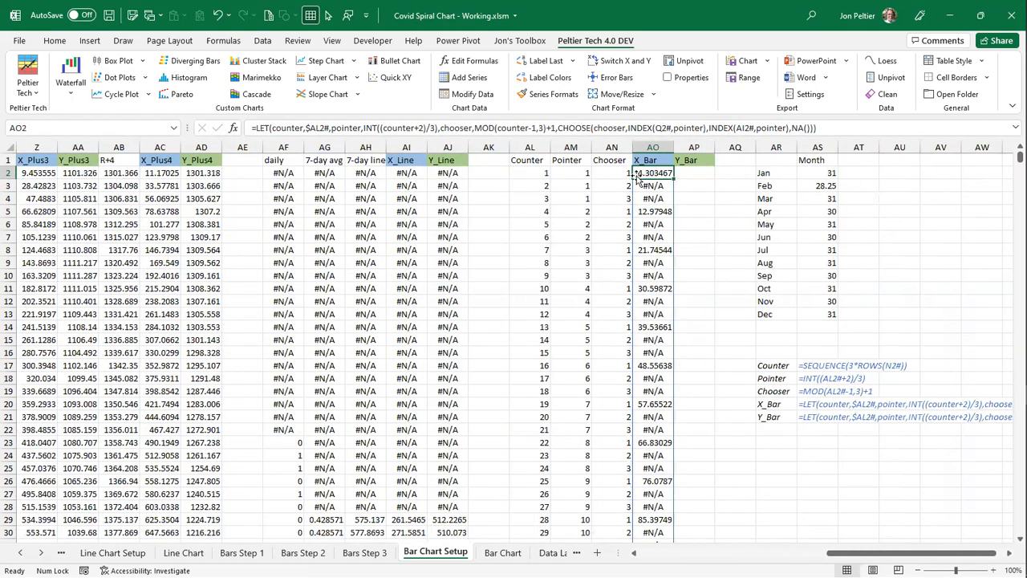
click(643, 210)
click(643, 253)
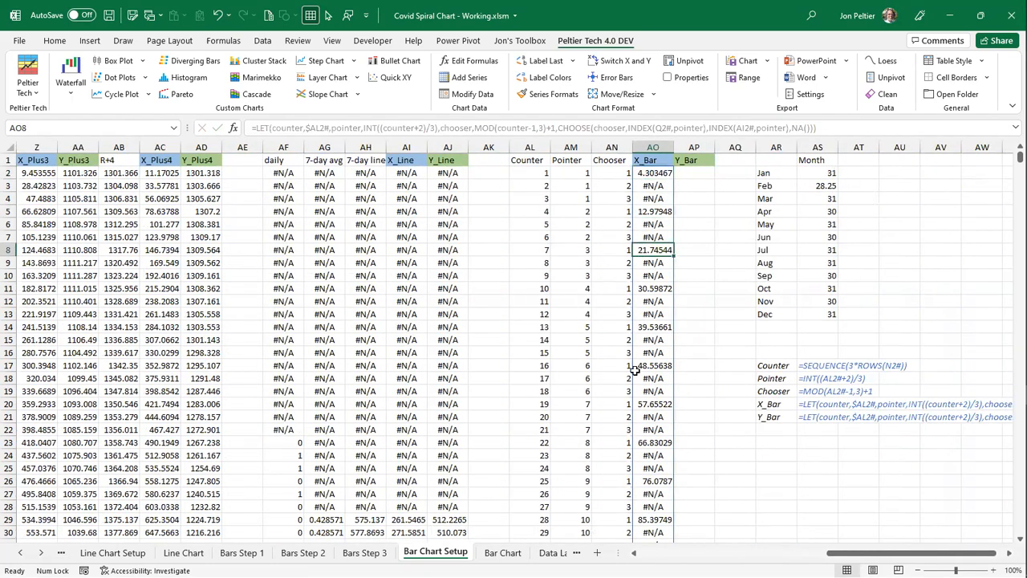
scroll(647, 433, down, 18)
scroll(647, 434, down, 5)
scroll(654, 406, down, 1)
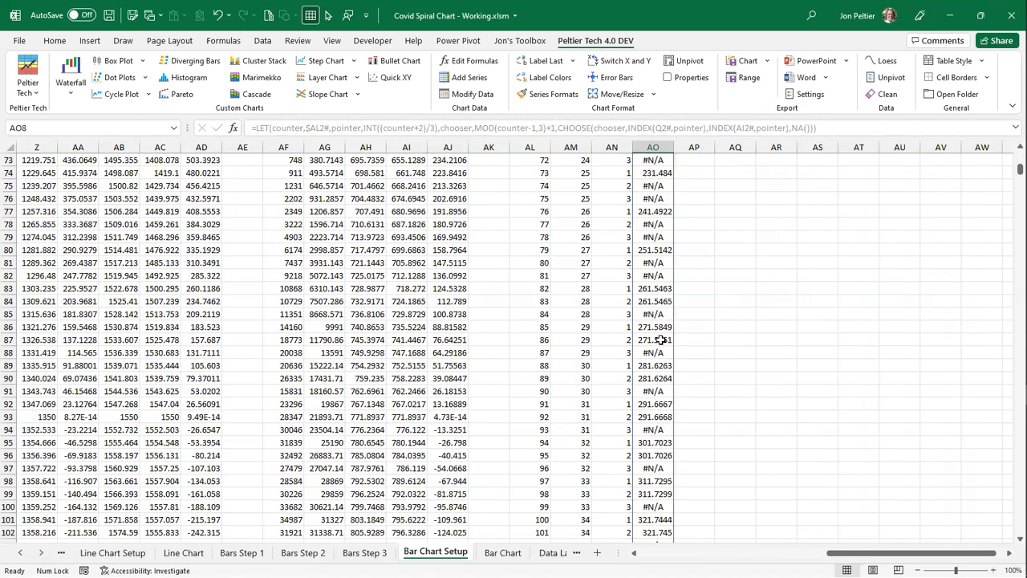
scroll(658, 432, down, 11)
scroll(658, 432, up, 20)
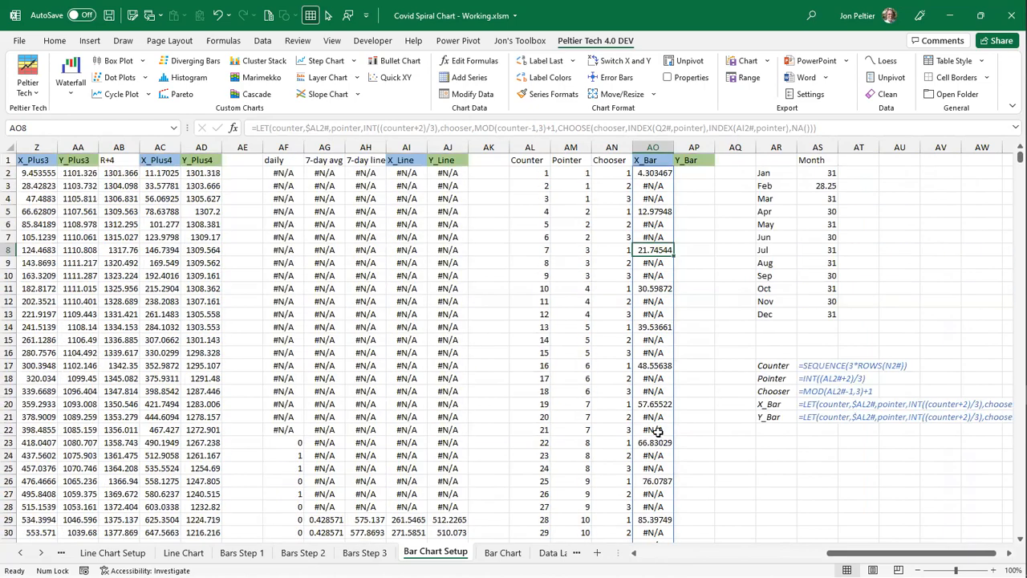
- Fill the X_Bar formula from AO2 into AP2 for Y_Bar and review both columns' values
click(693, 173)
click(660, 173)
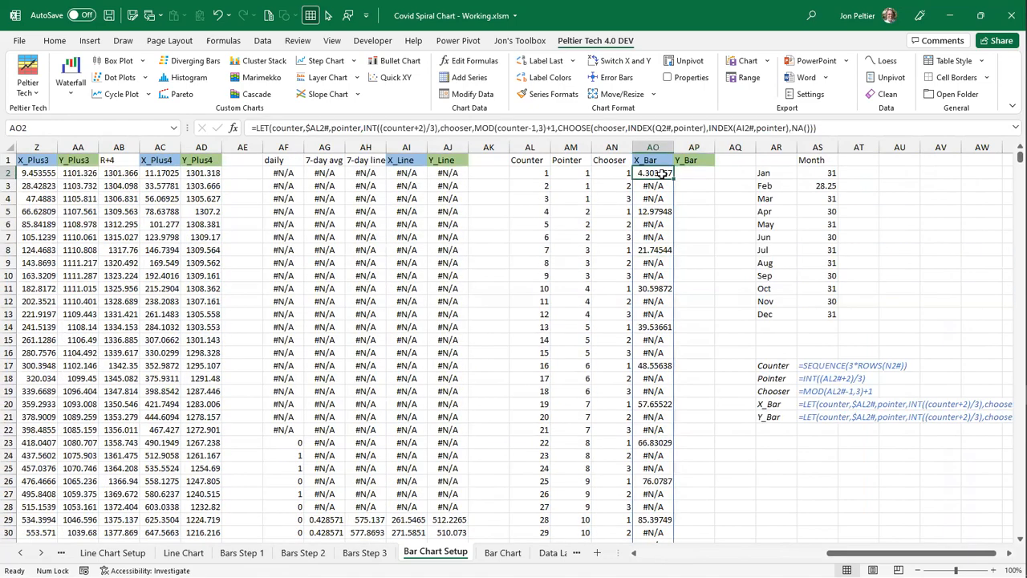
click(309, 129)
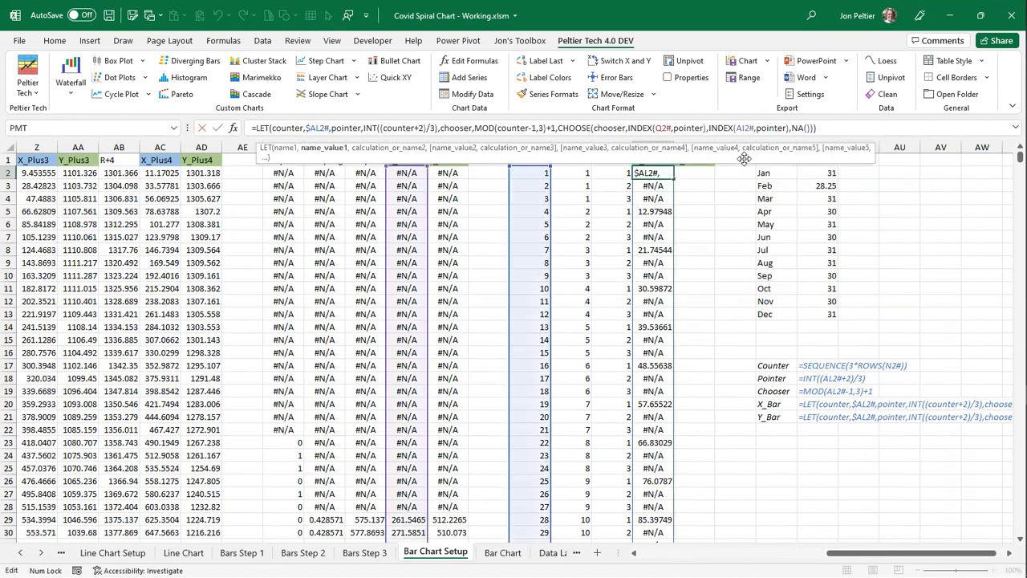
drag(675, 182, 708, 178)
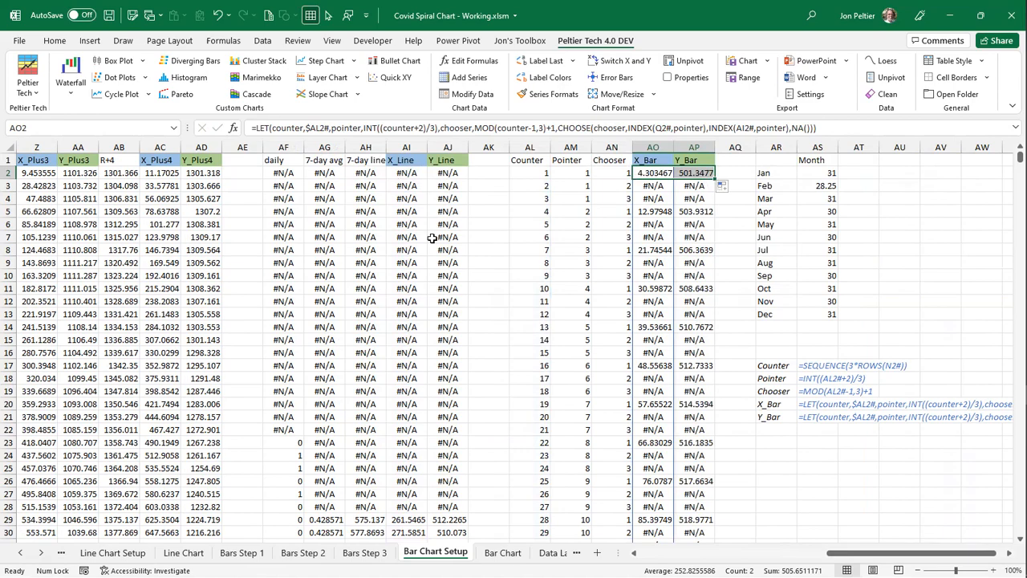
scroll(655, 300, down, 20)
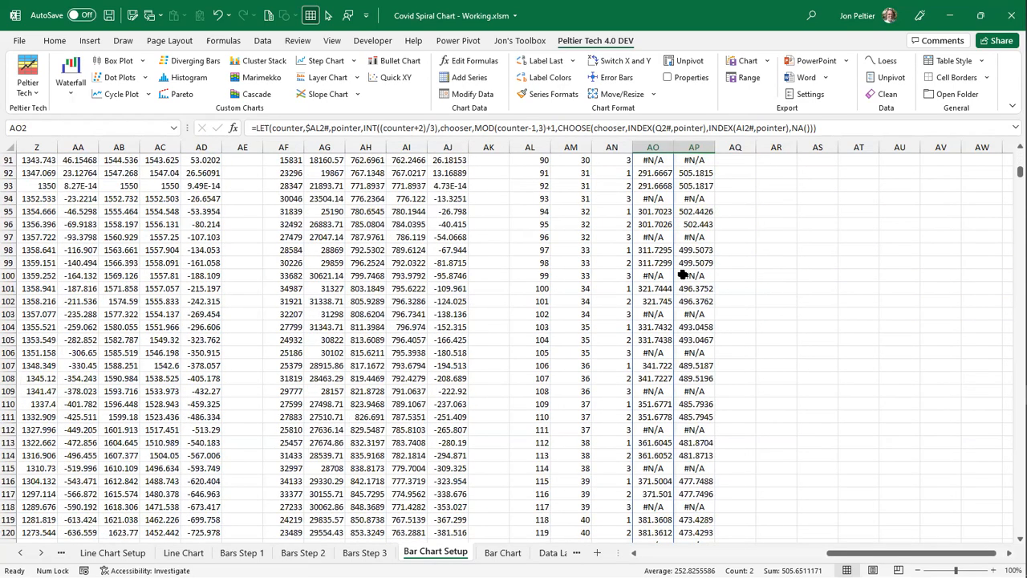
scroll(684, 289, down, 6)
scroll(684, 289, up, 20)
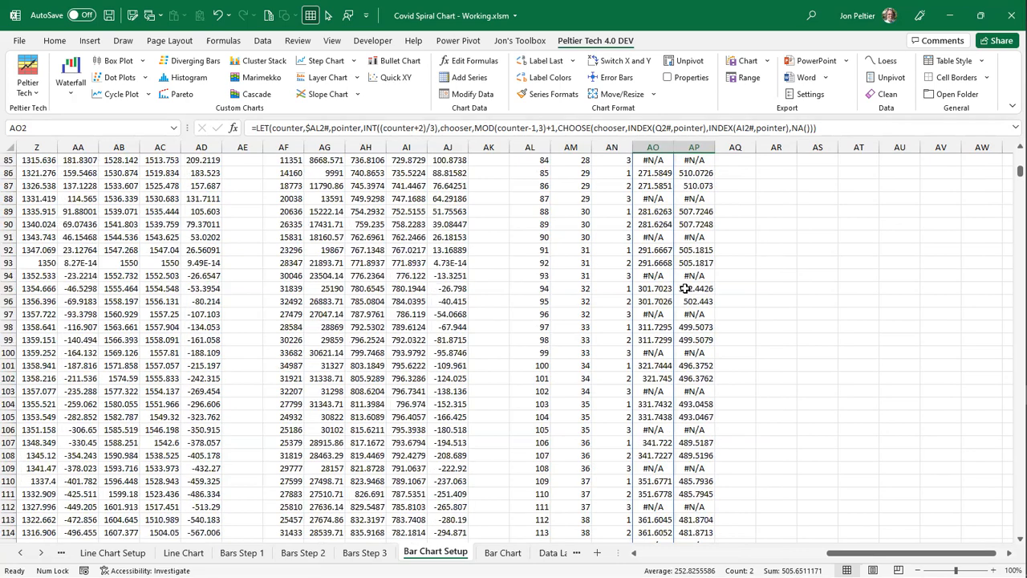
scroll(569, 337, up, 1)
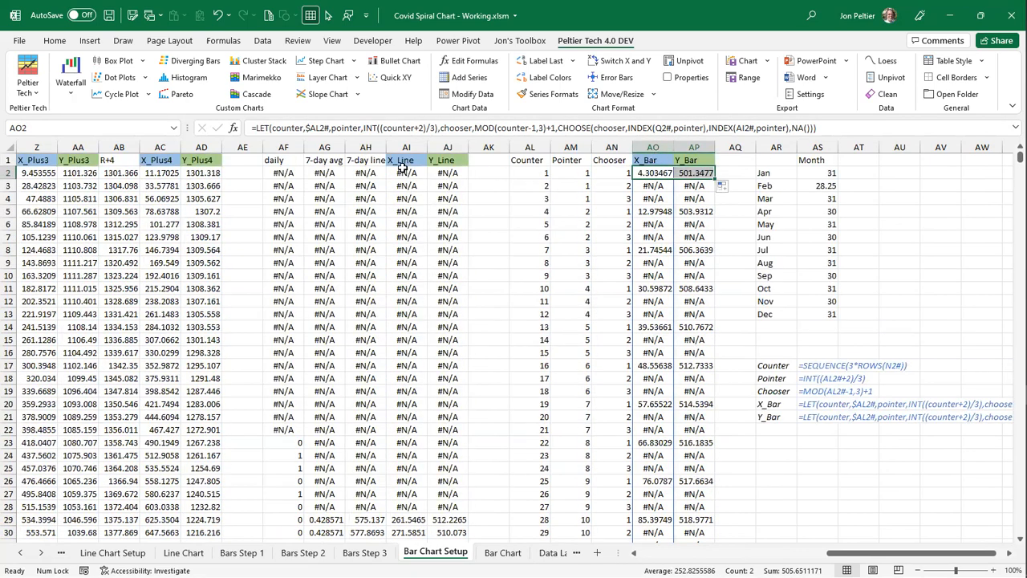
- Inspect the SERIES formula of the orange spiral line in the chart and the source columns it uses
drag(835, 553, 619, 546)
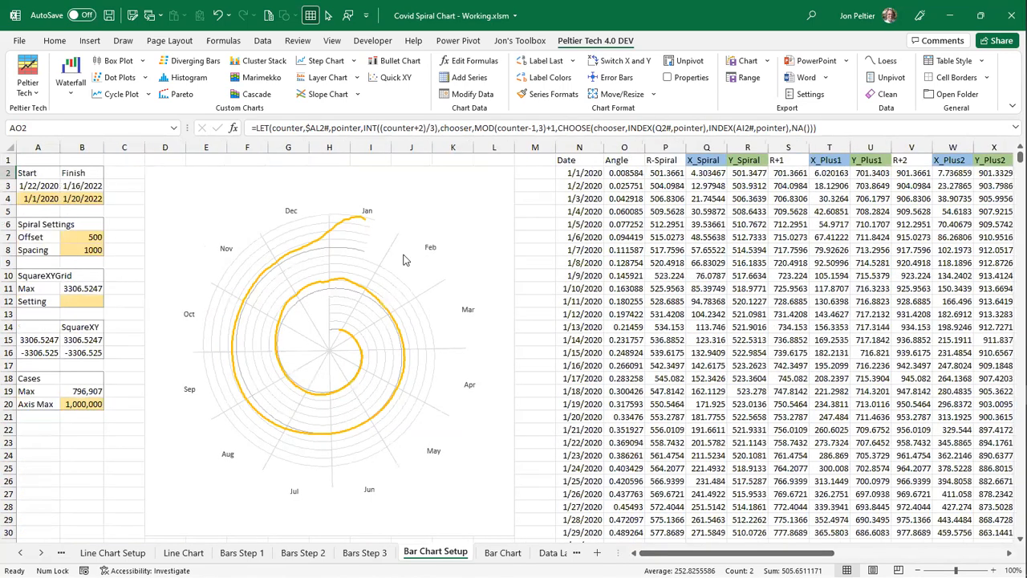
click(360, 219)
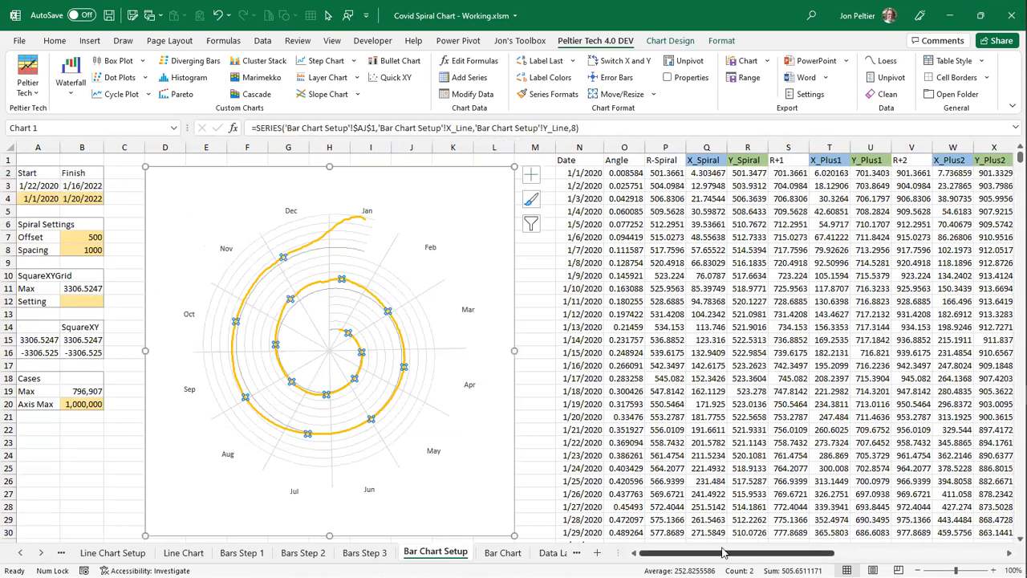
drag(722, 552, 1008, 539)
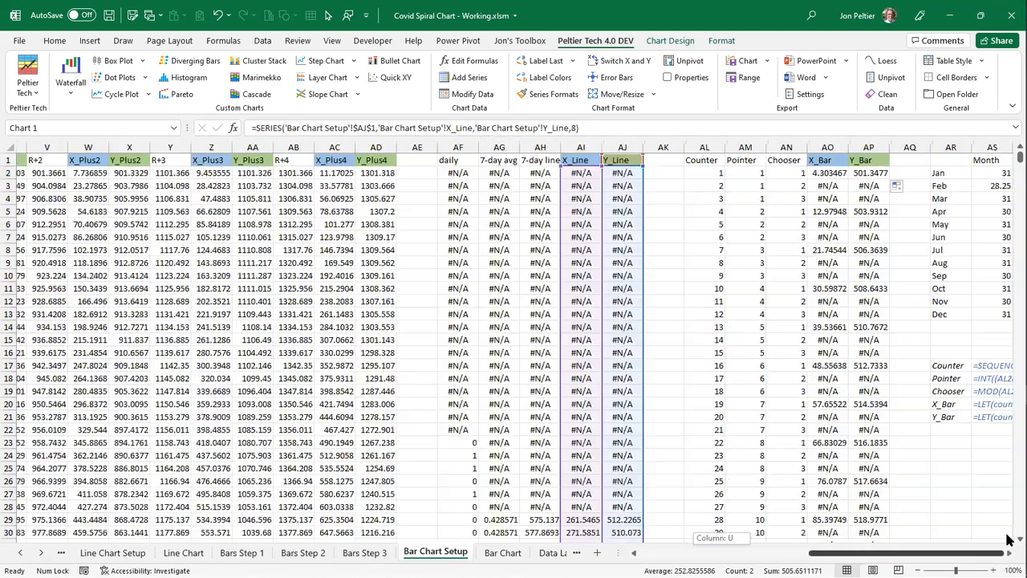
- Define the name X_Bar, scoped to the Bar Chart Setup sheet, referring to the spill range ='Bar Chart Setup'!$AO$2#
click(832, 172)
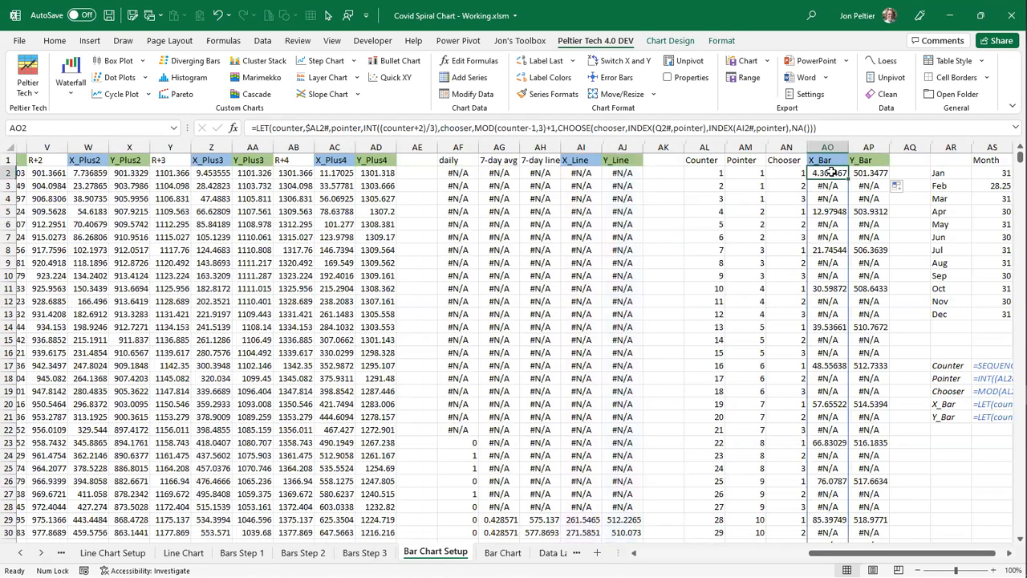
click(237, 41)
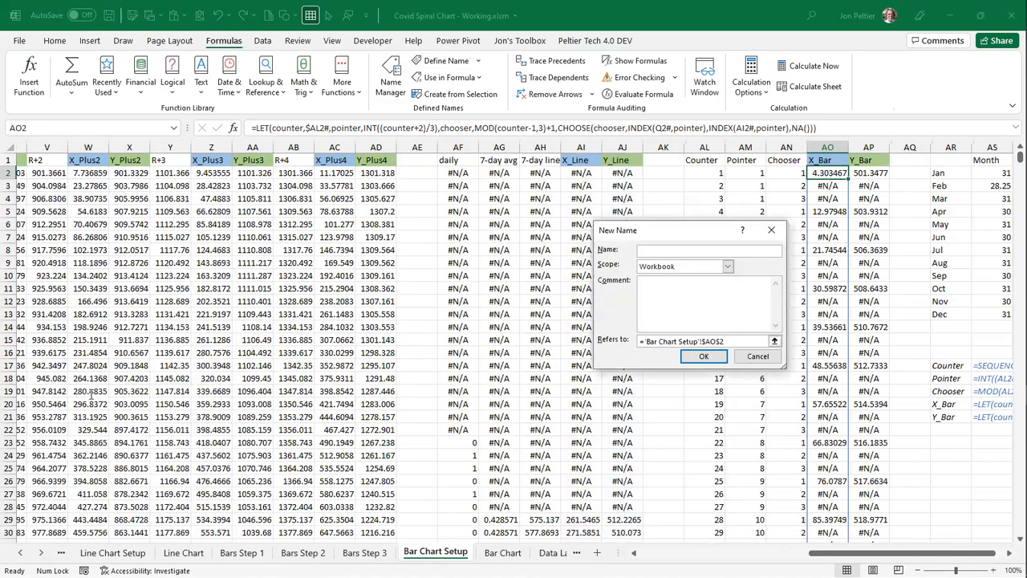
text(X_Bar)
click(673, 267)
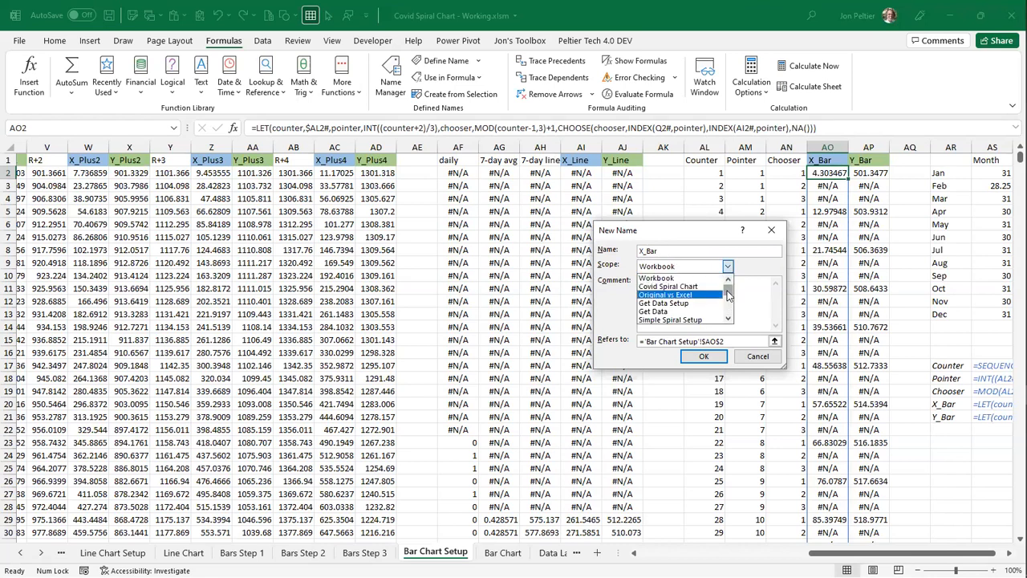
drag(728, 291, 730, 325)
scroll(700, 293, up, 1)
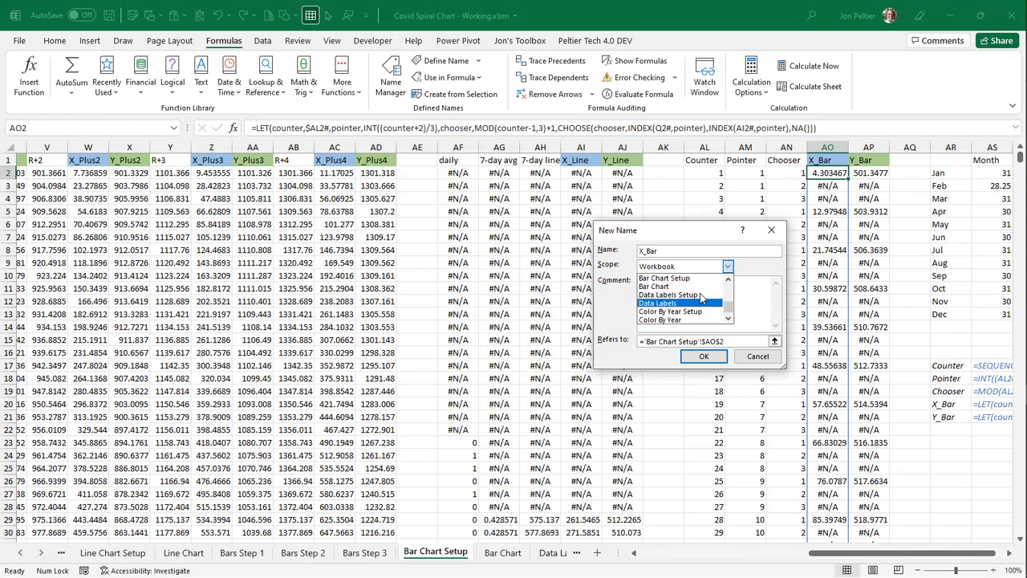
click(684, 277)
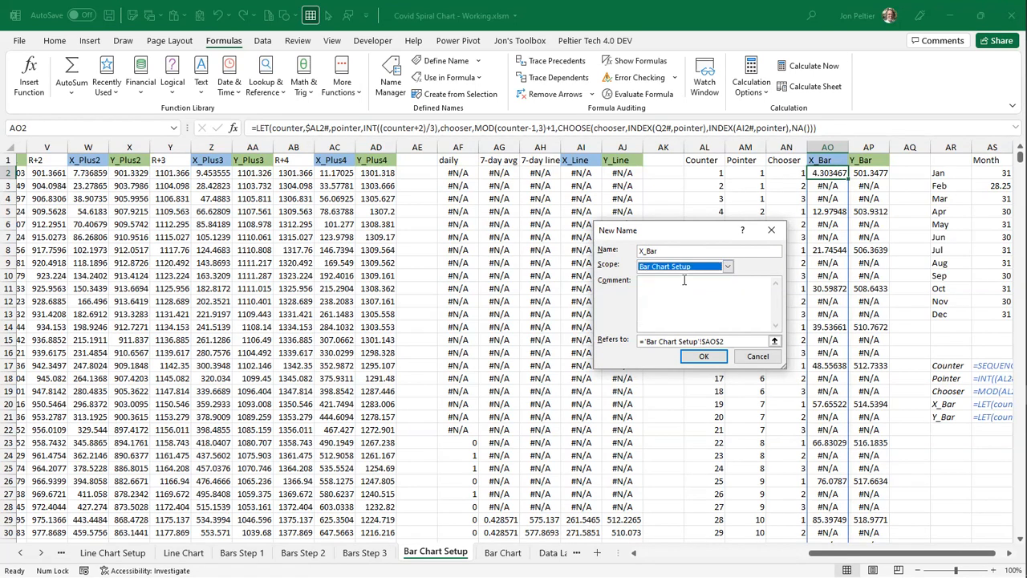
click(737, 341)
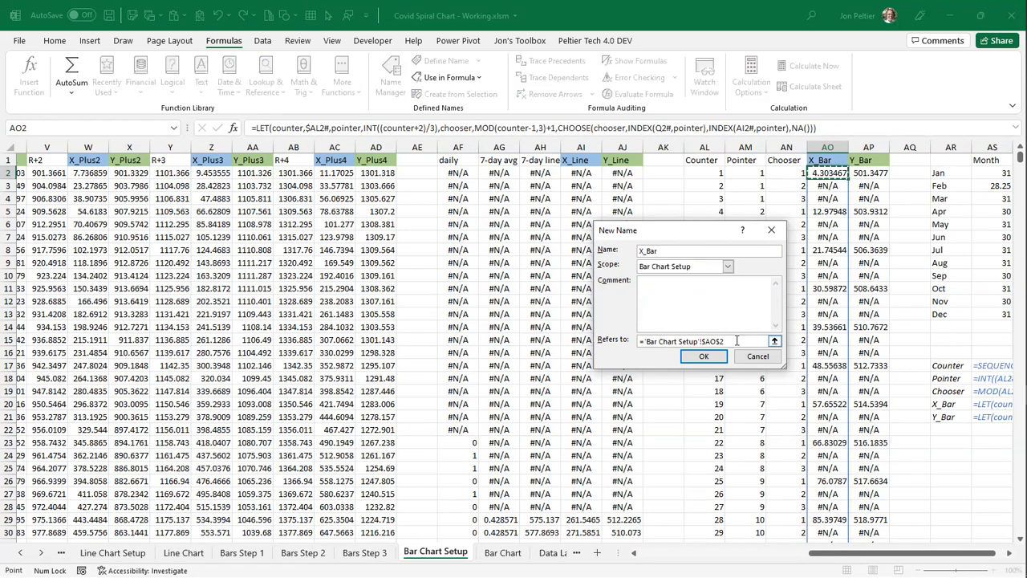
text(#)
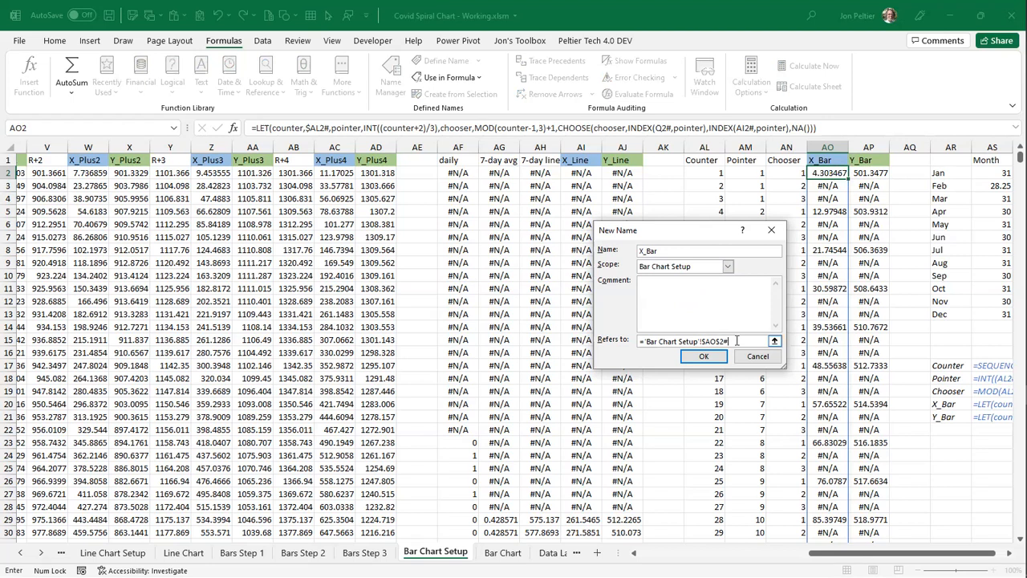
click(710, 359)
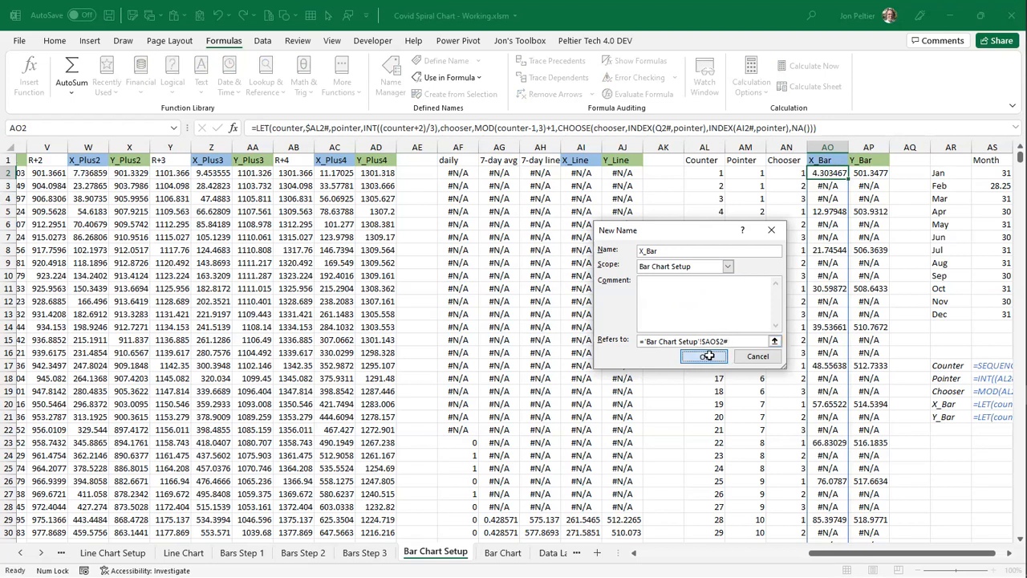
- Define the name Y_Bar, scoped to the Bar Chart Setup sheet, referring to the spill range ='Bar Chart Setup'!$AP$2#
click(860, 170)
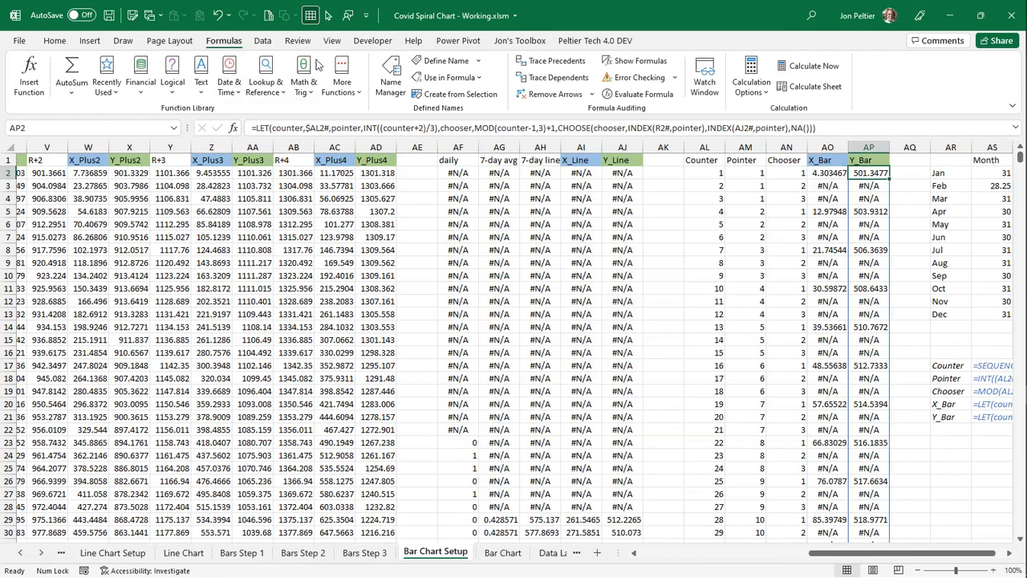
click(442, 61)
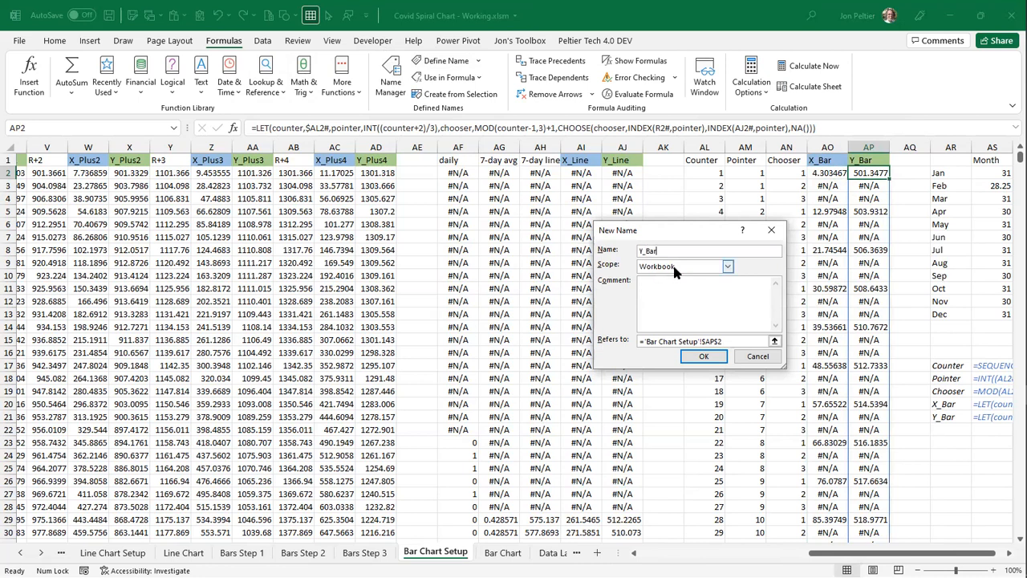
click(674, 272)
scroll(726, 300, down, 3)
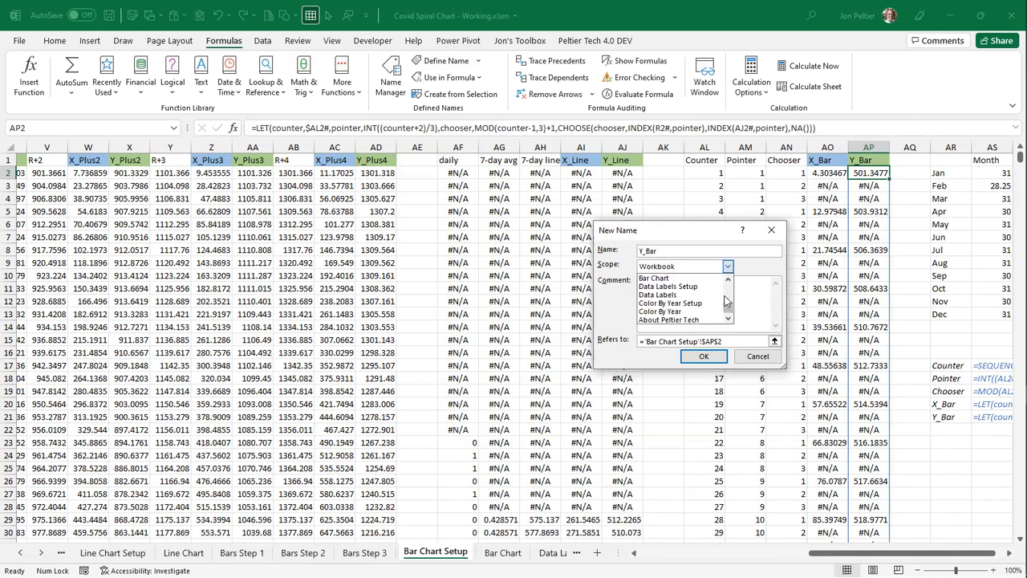
scroll(727, 301, down, 1)
click(694, 312)
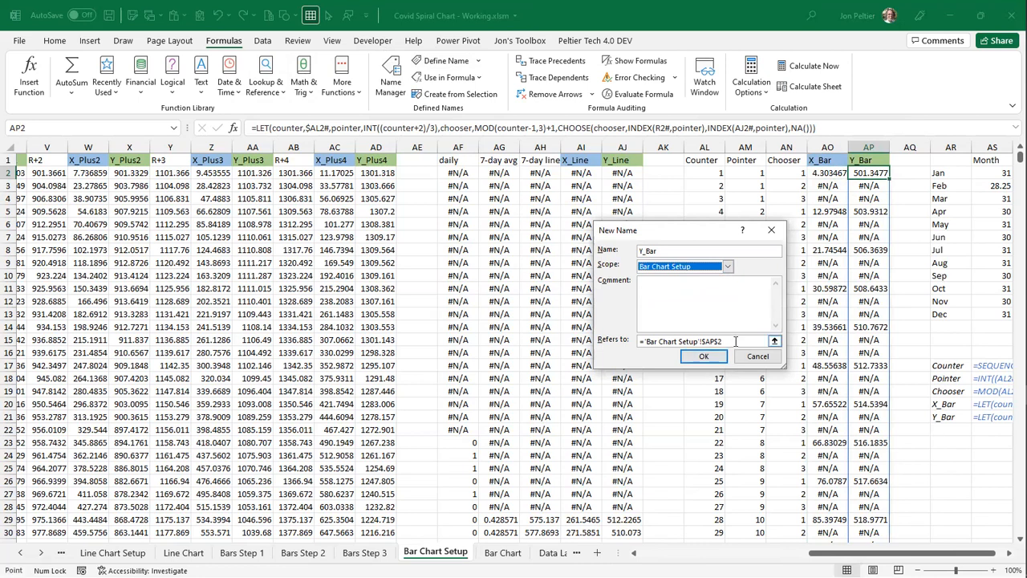
click(735, 341)
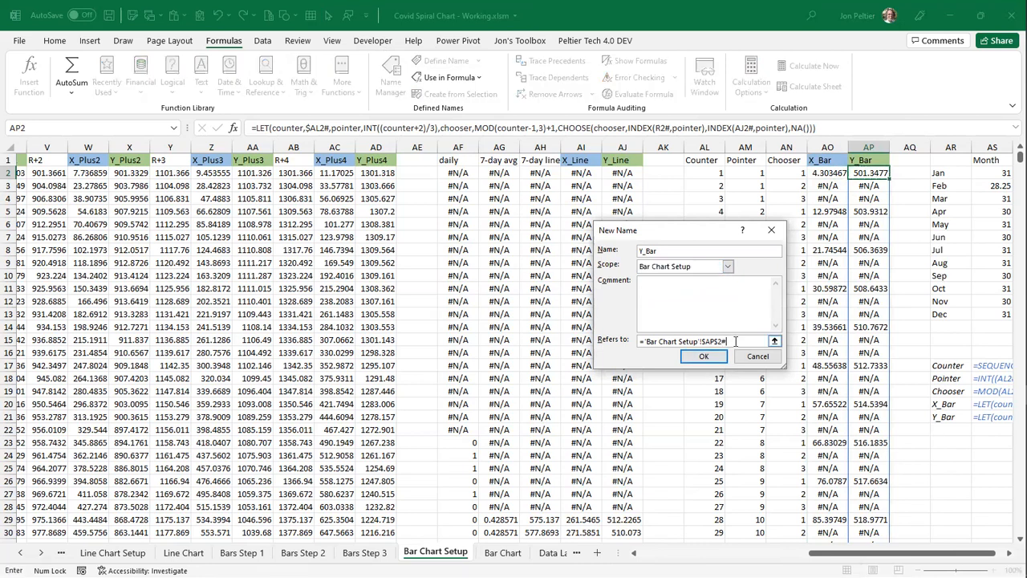
key(Return)
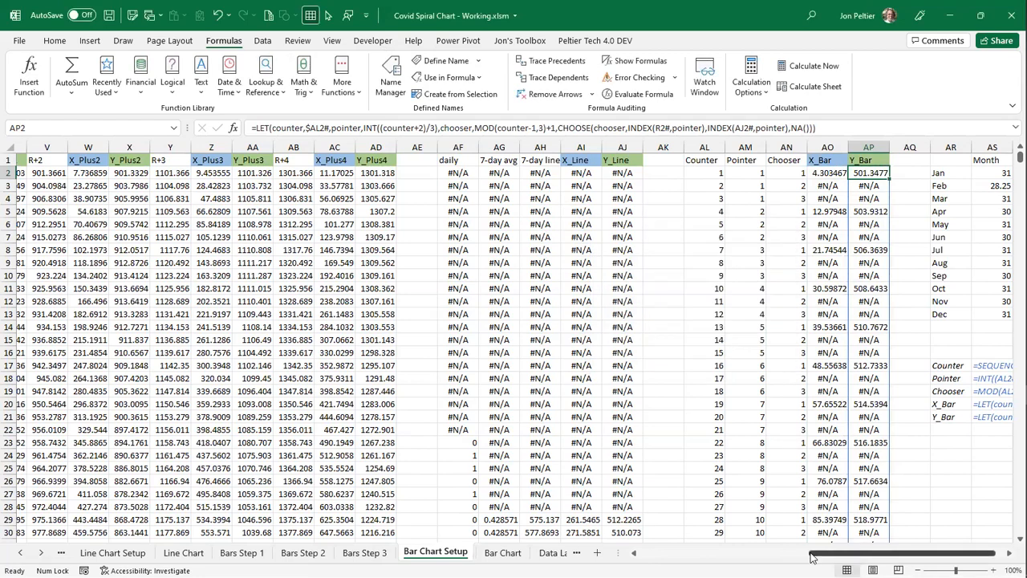
- Edit the orange series' SERIES formula to use X_Bar for the X values and Y_Bar for the Y values
drag(812, 557, 179, 297)
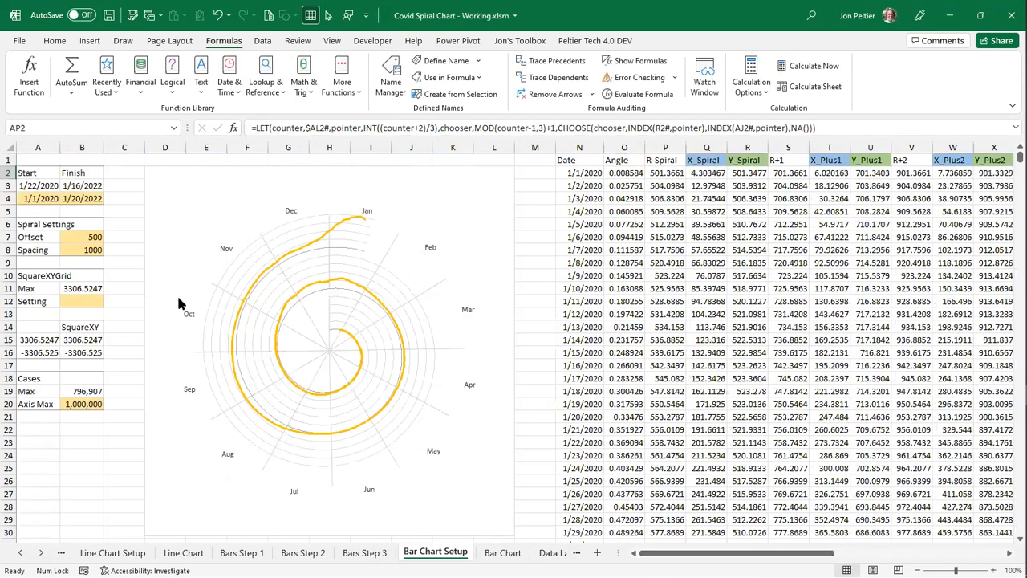
click(343, 227)
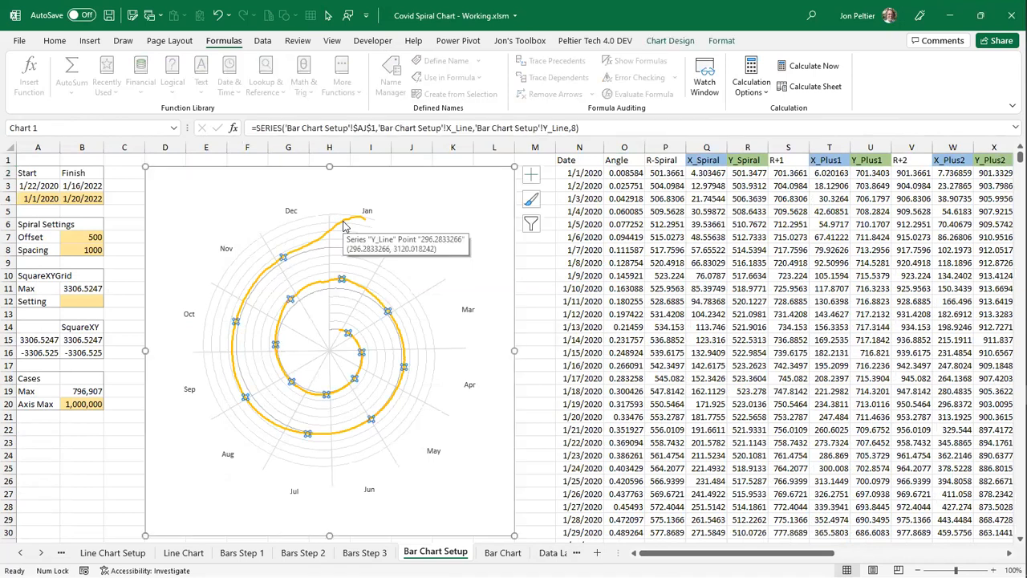
click(457, 128)
drag(457, 127, 473, 128)
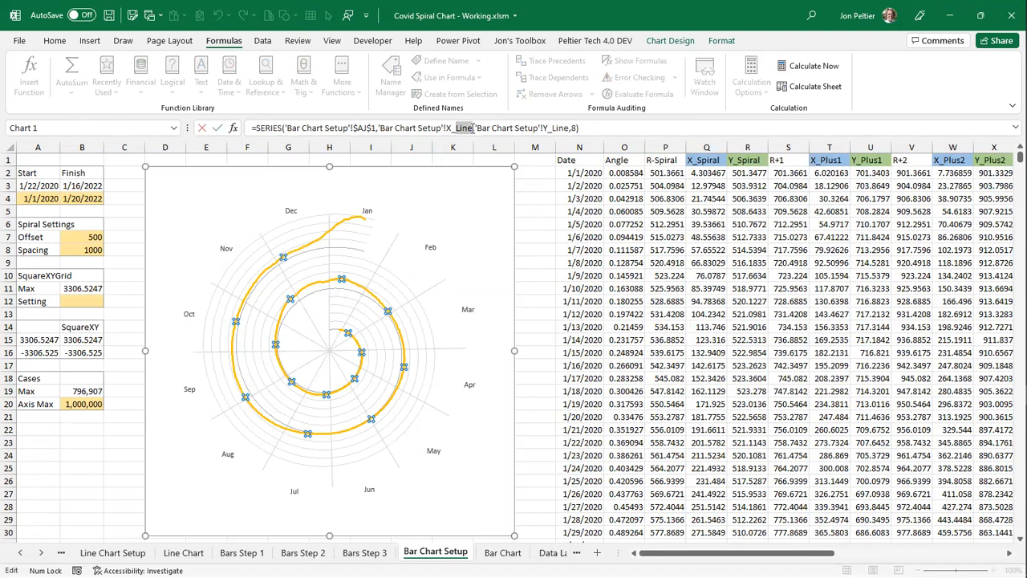
text(bar)
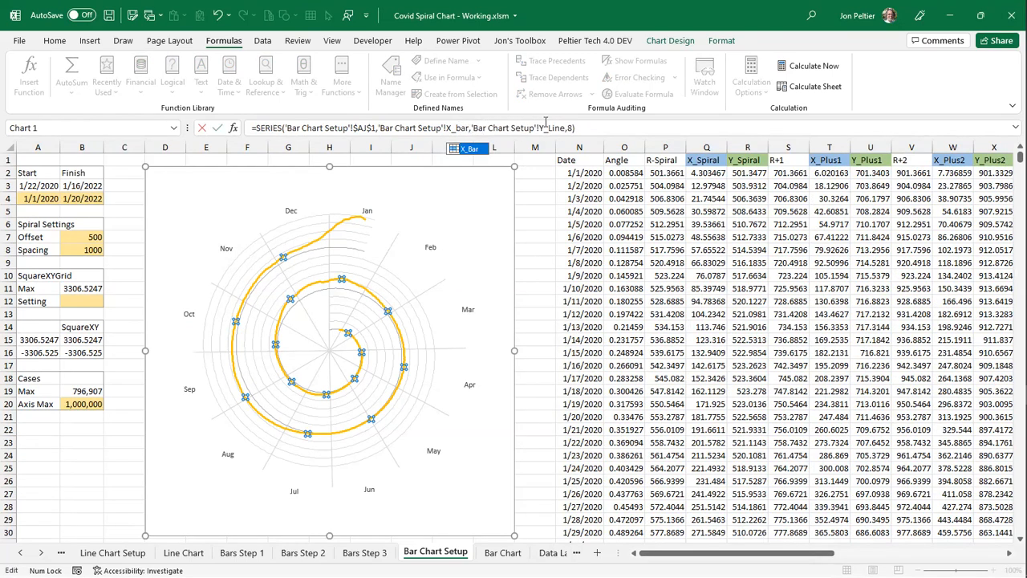
double_click(552, 128)
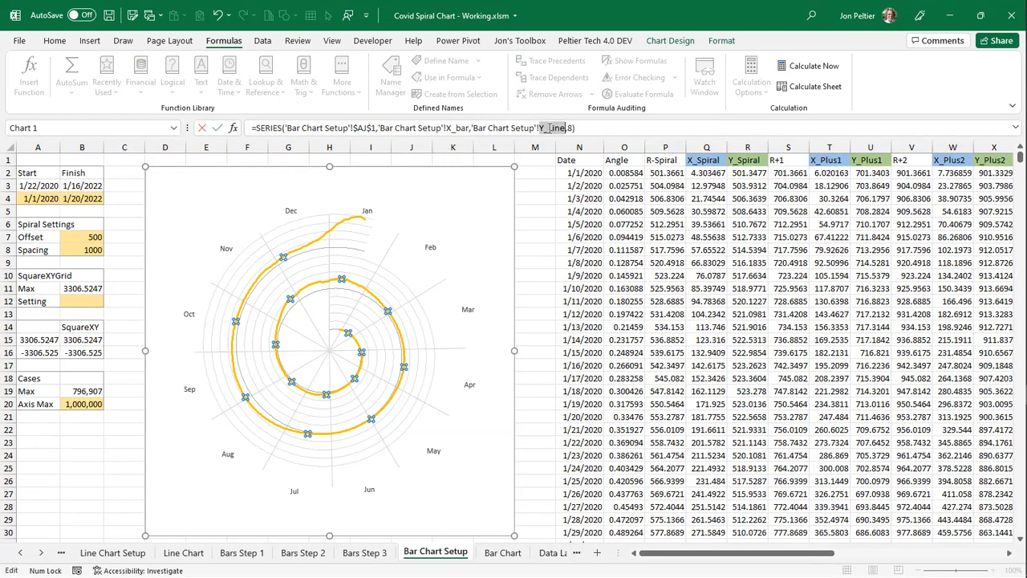
text(y_bar)
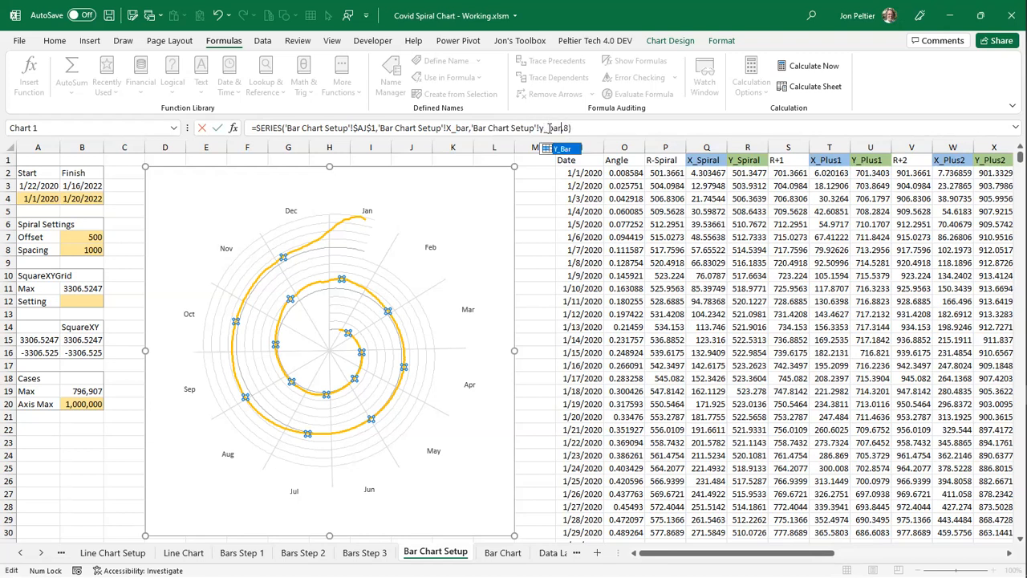
key(Return)
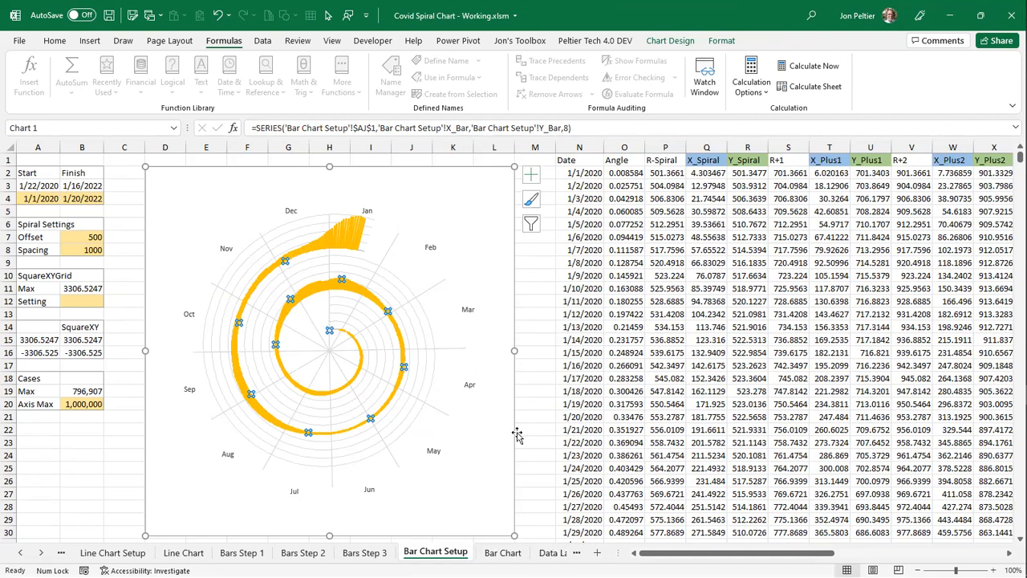
- On the Data Labels Setup sheet, set the Finish date in B4 to 1/25/2022
click(552, 553)
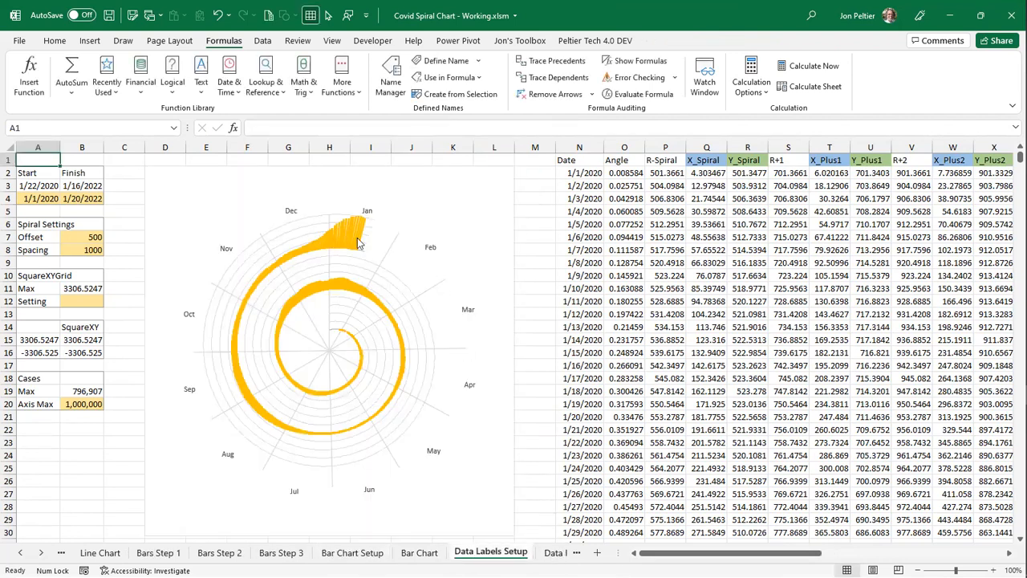
click(86, 198)
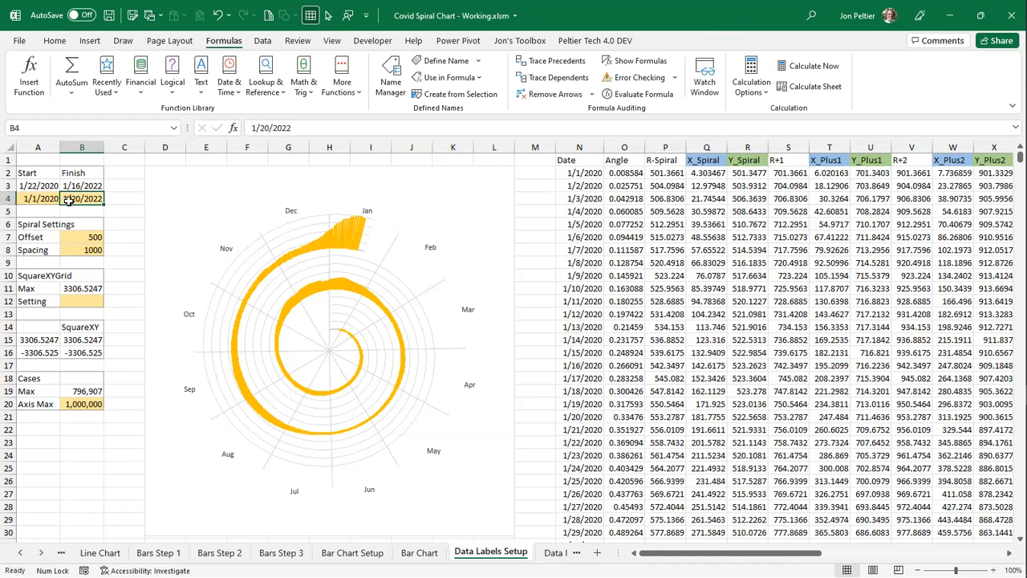
text(1/25)
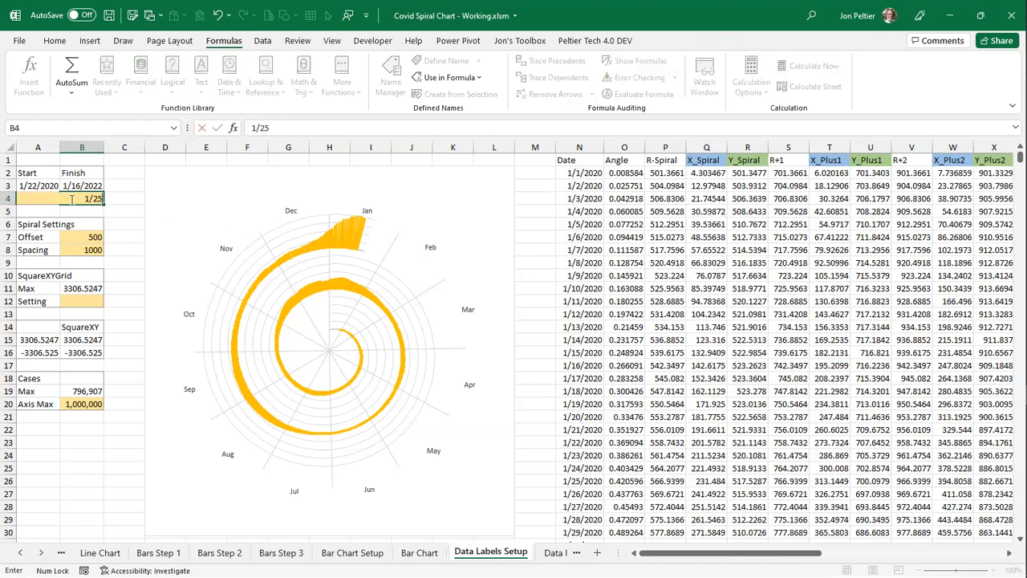
key(ctrl+Return)
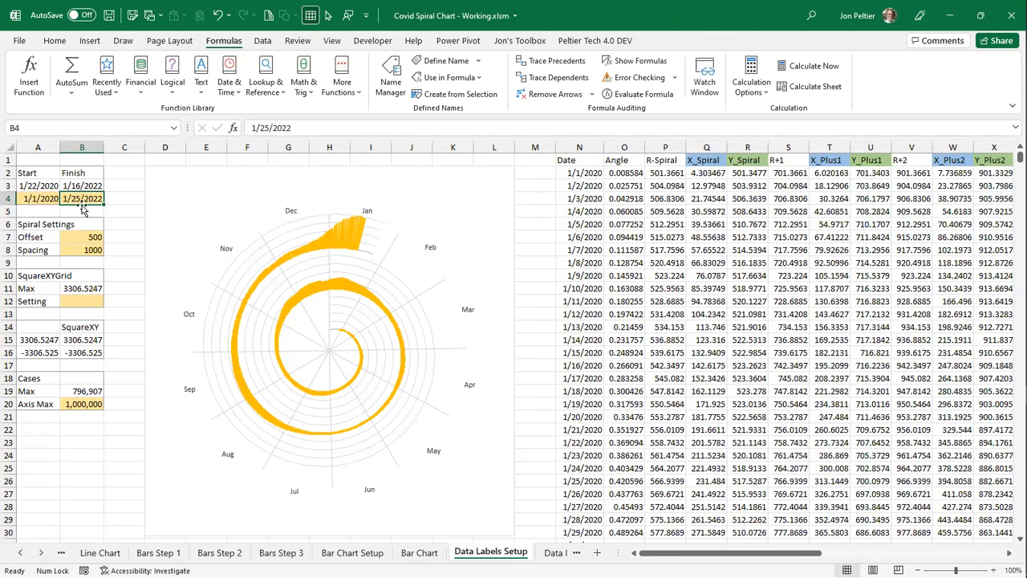
- Replace the Finish date in B4 with the formula =B3+10
text(=)
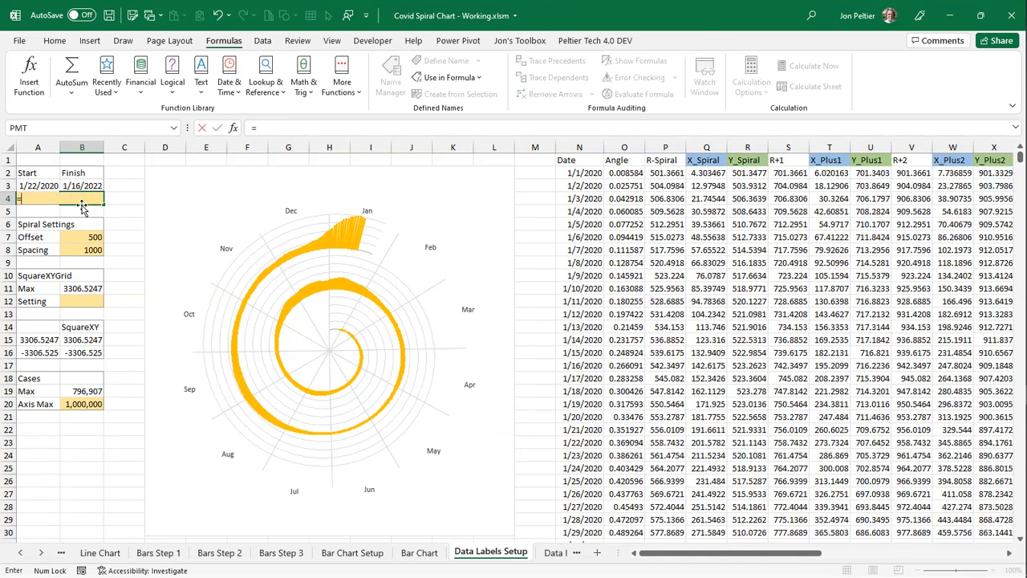
key(Up)
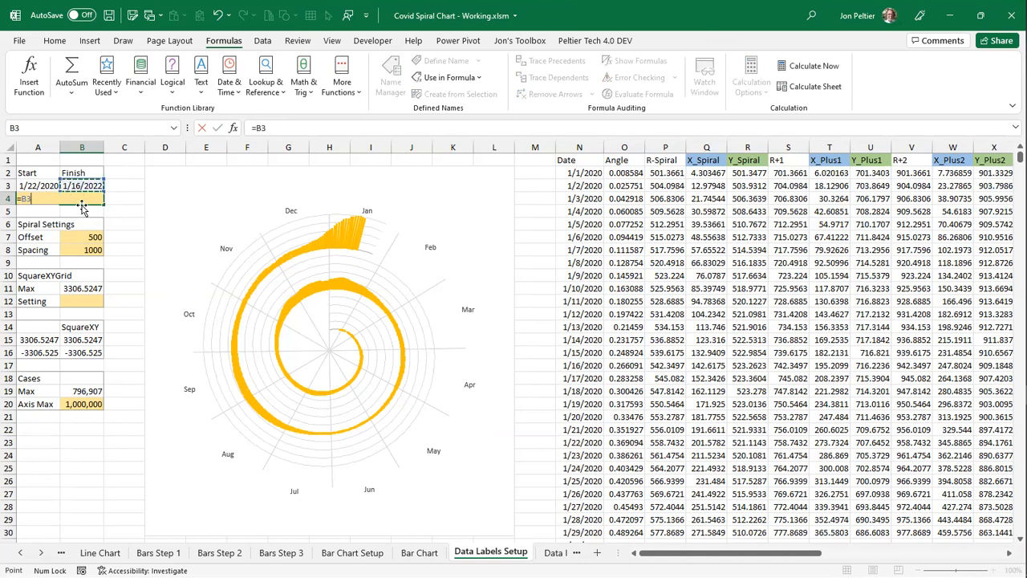
text(+10)
key(ctrl+Return)
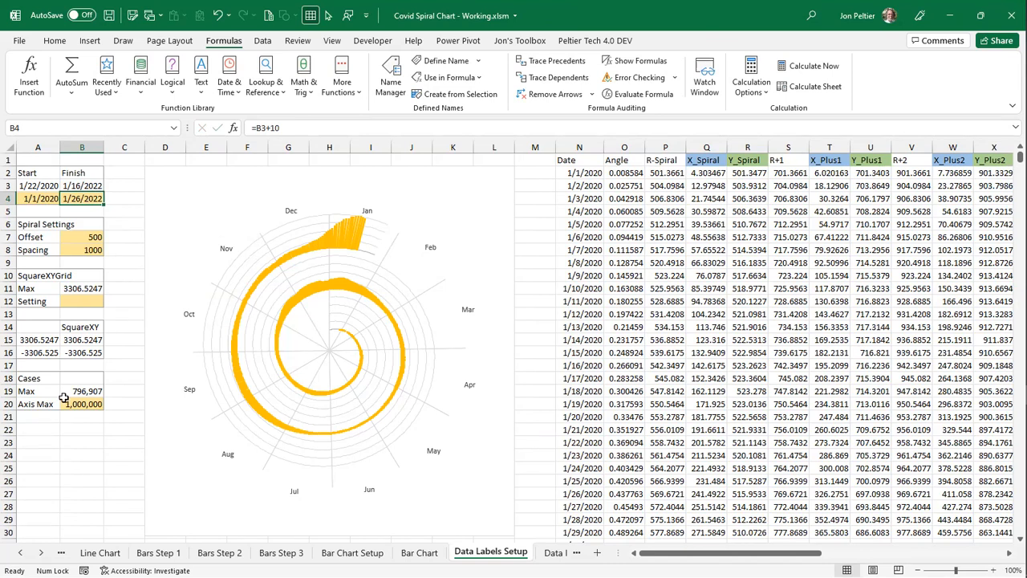
- Examine the SquareXY and SquareXYGrid maximum formulas in B15 and B11, and the X_Plus4 and Y_Plus4 columns
click(70, 341)
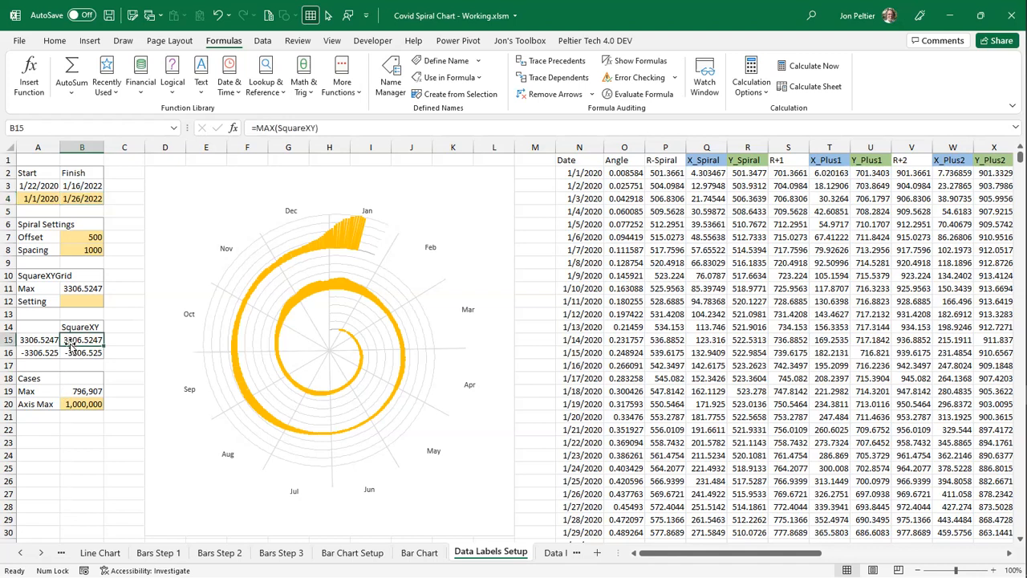
click(80, 288)
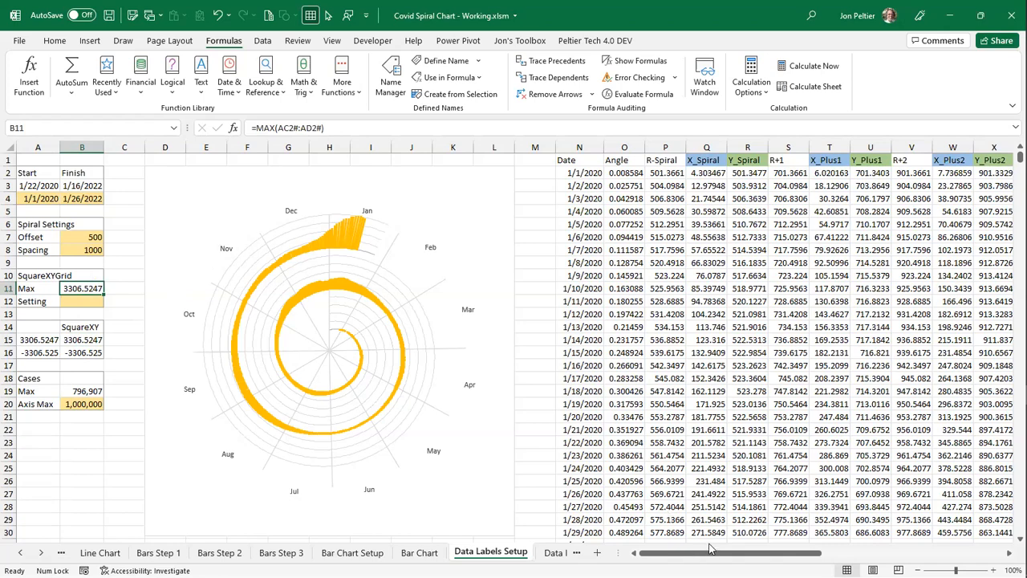
drag(717, 560, 901, 559)
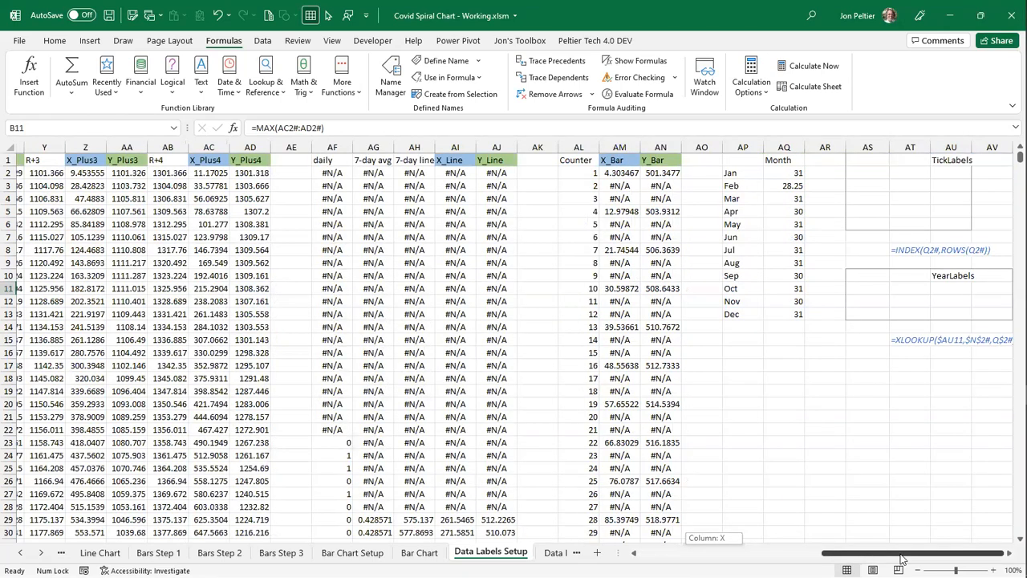
drag(901, 559, 901, 558)
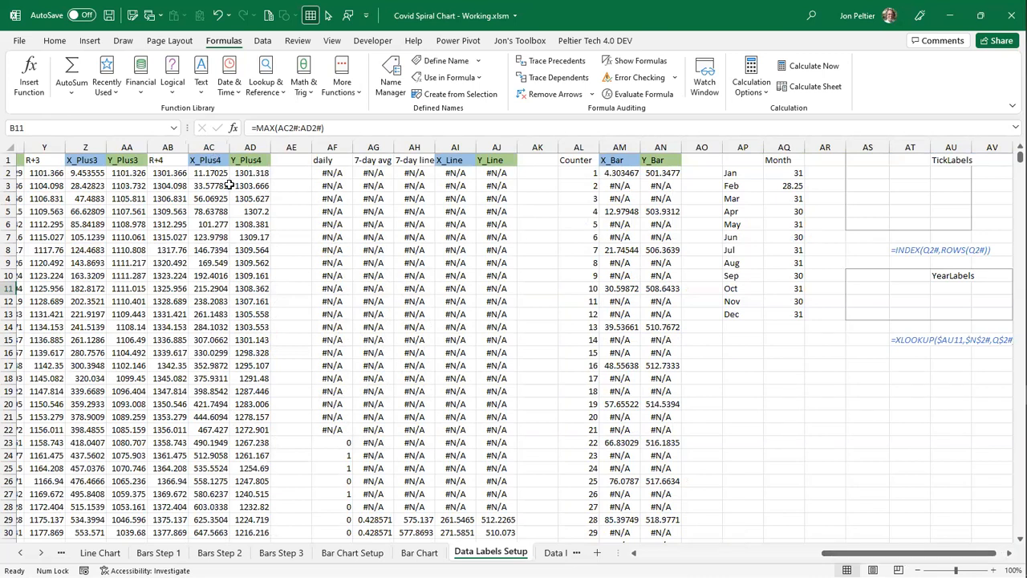
- Examine the SquareXYGrid maximum formula in B11 and where the spiral and its gridlines end near January in the chart
click(288, 128)
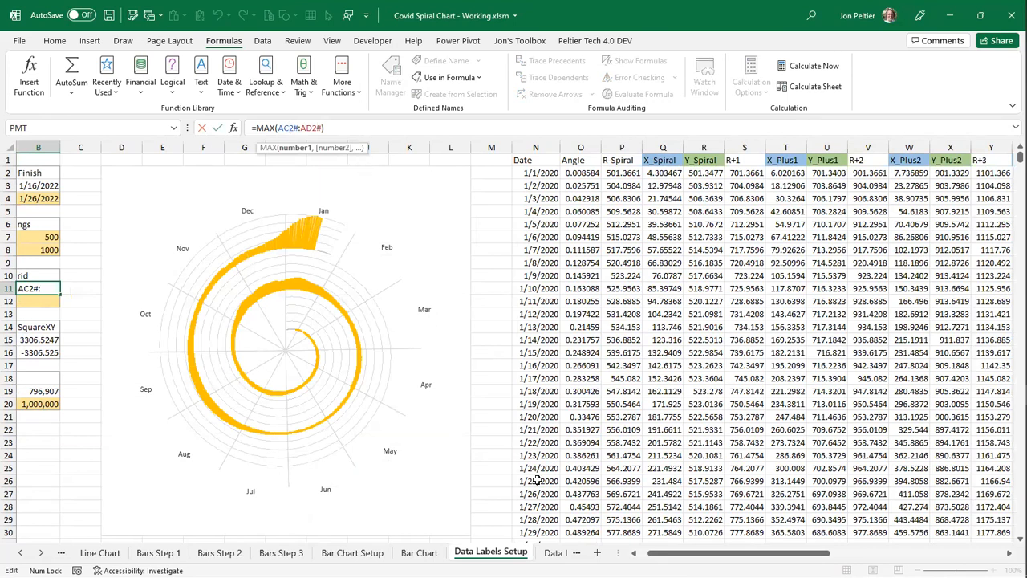
click(516, 553)
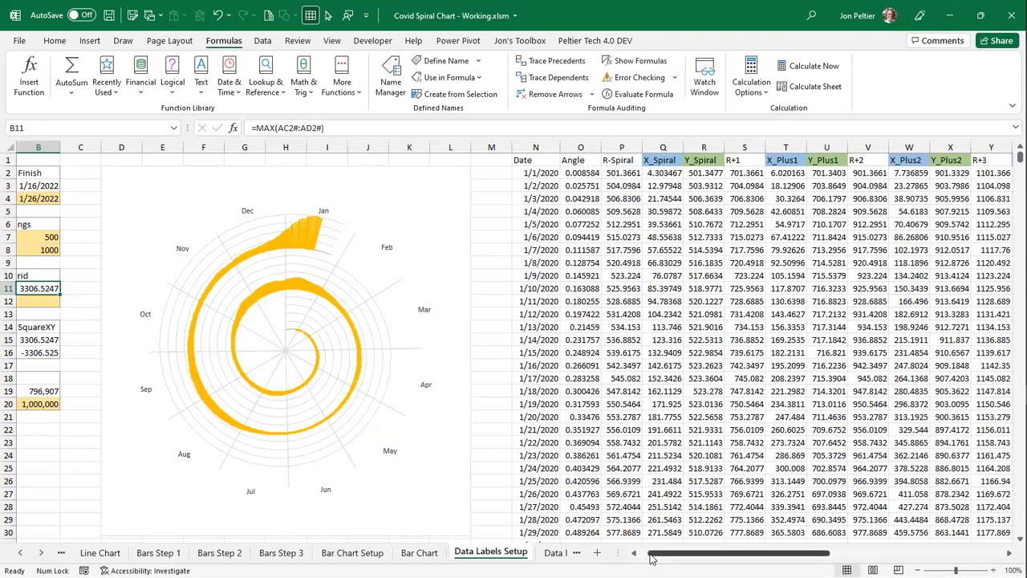
drag(651, 559, 638, 559)
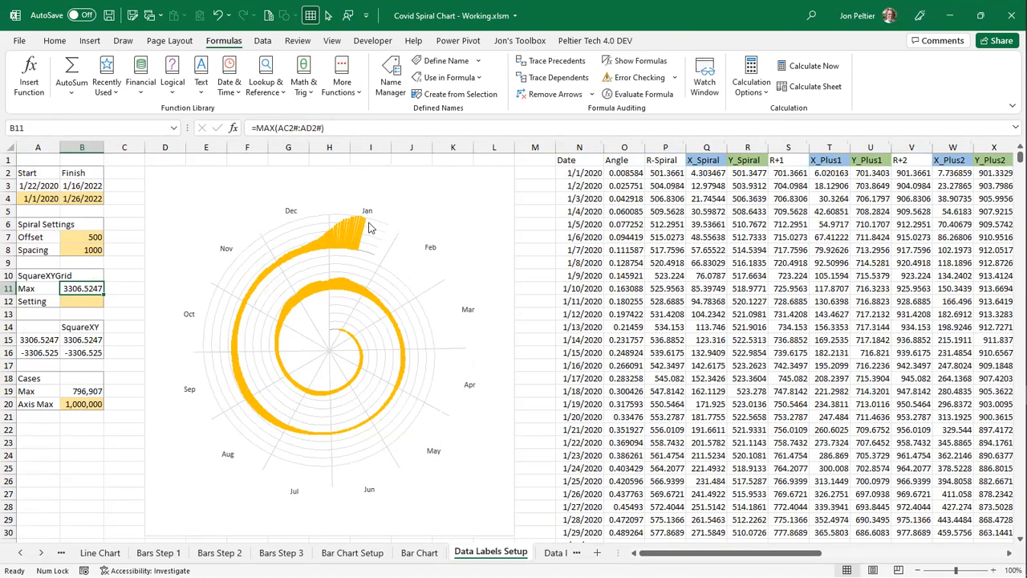
mouse_move(387, 223)
mouse_move(378, 261)
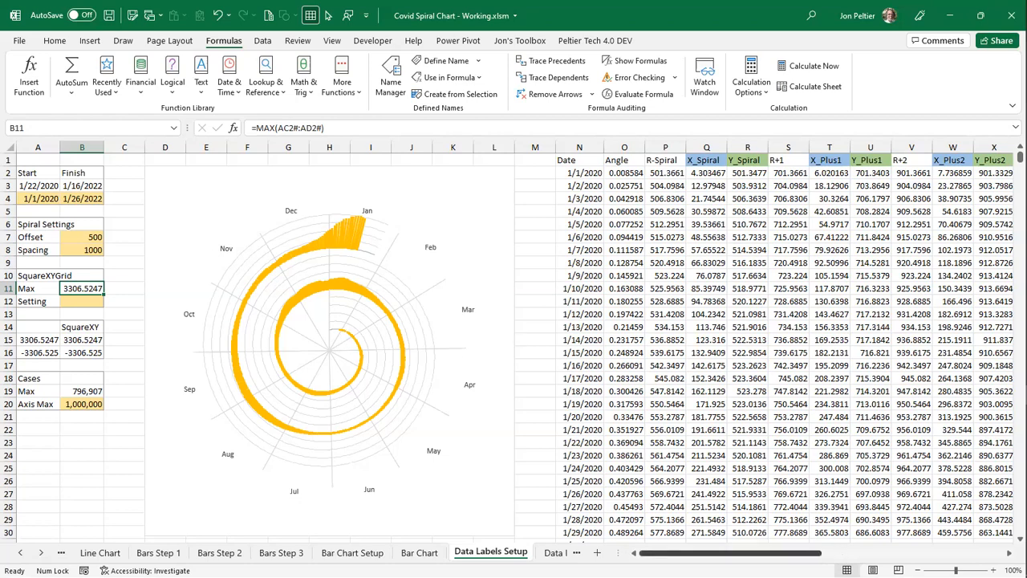
- Fill the first column of the TickLabels block, AS2:AS6, with the values 0, 200, 400, 600 and 800
click(907, 553)
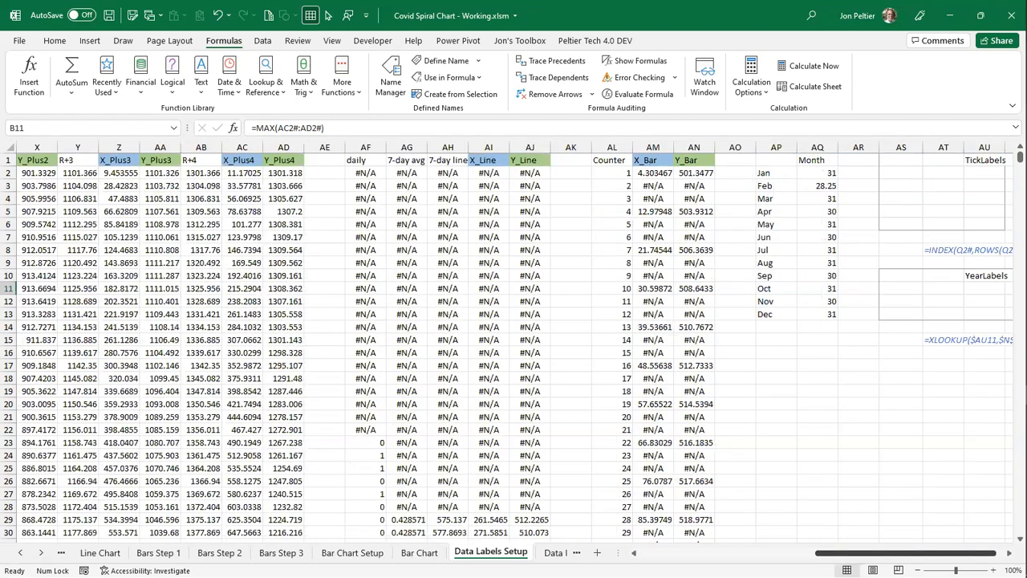
click(1009, 553)
click(1010, 553)
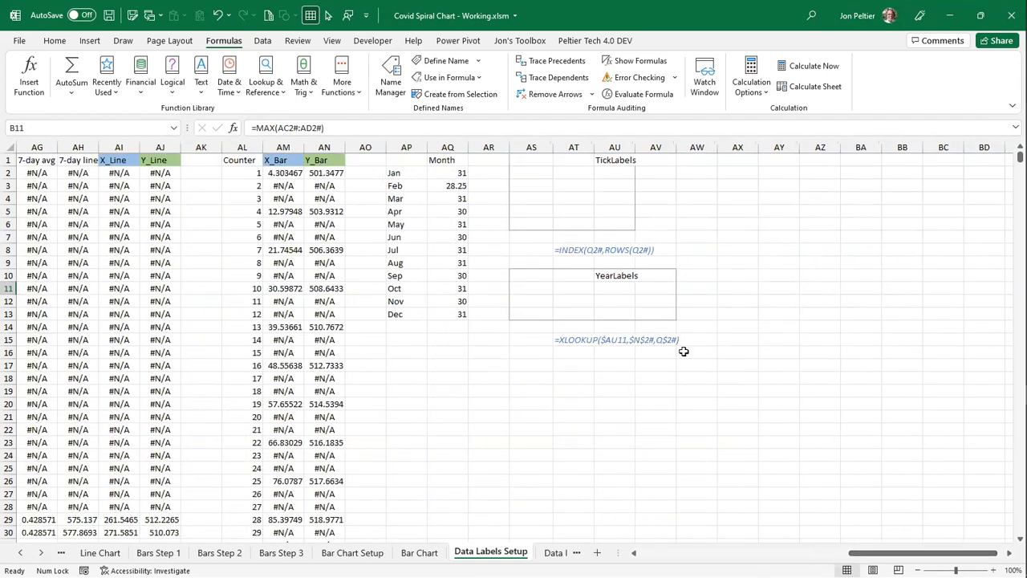
click(532, 170)
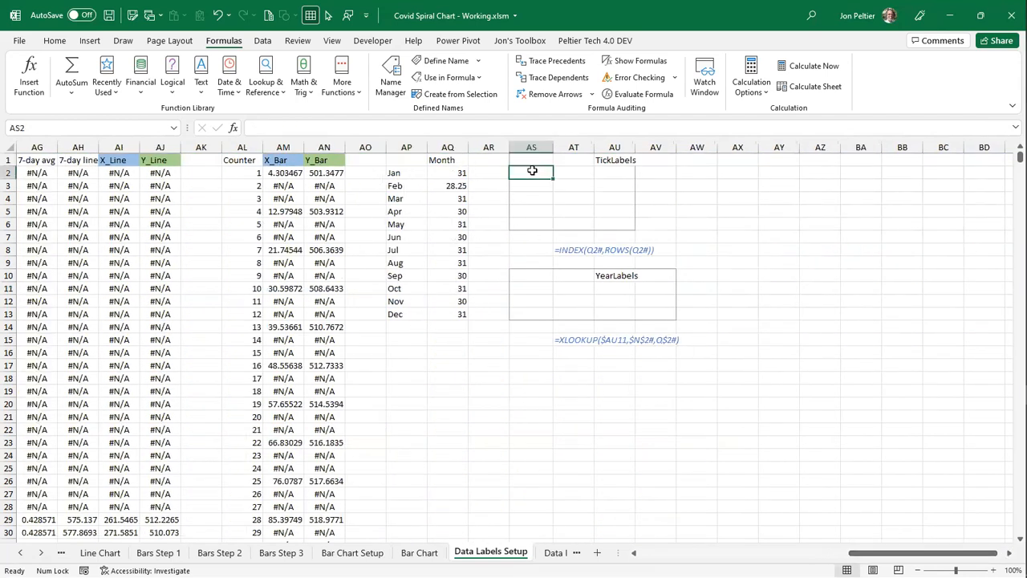
text(0)
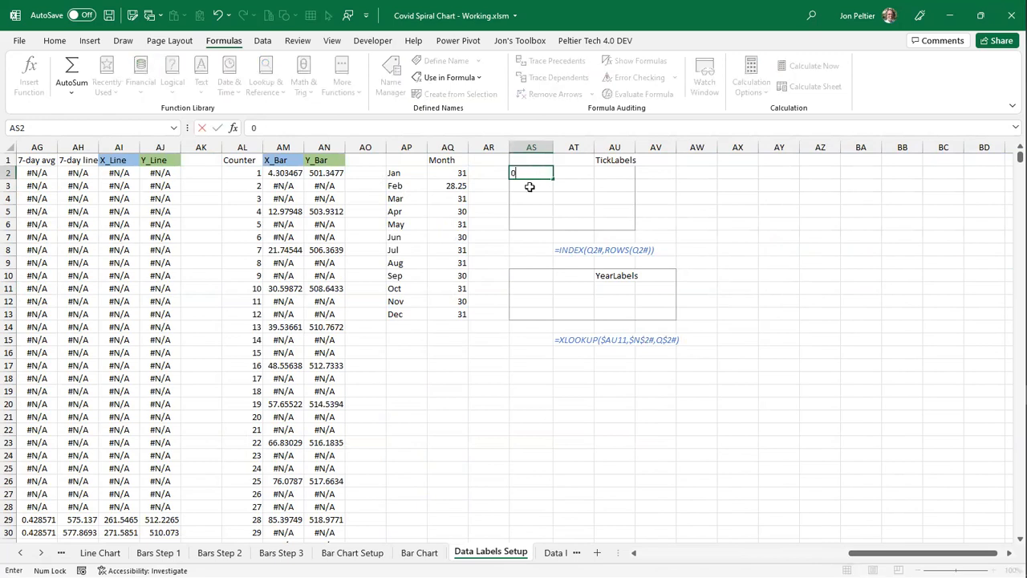
key(Return)
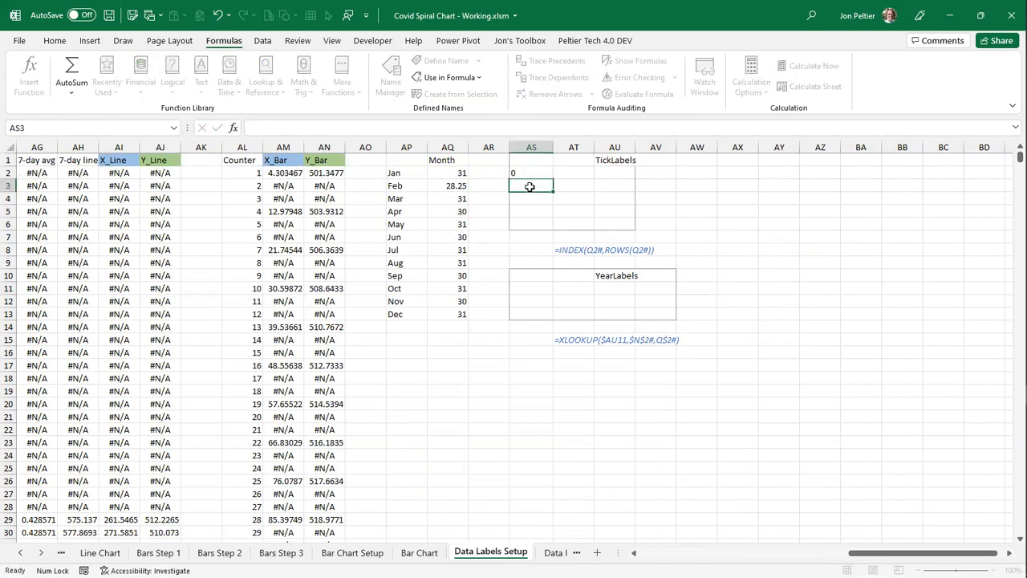
text(200)
key(Return)
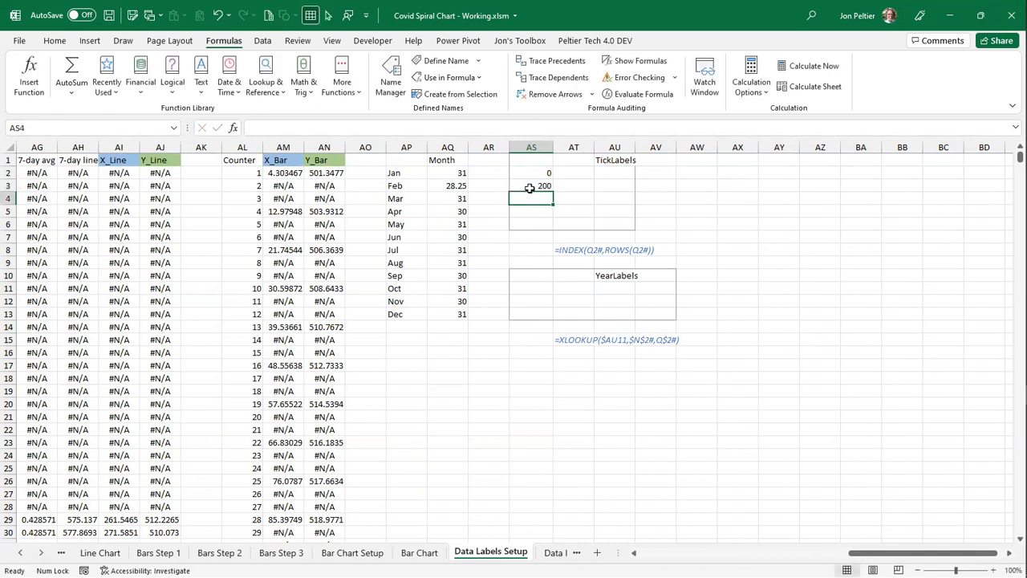
text(400)
key(Return)
text(600)
key(Return)
text(800)
key(Return)
- Apply the custom number format 0"/day" to the 0 tick value in AS2
click(529, 173)
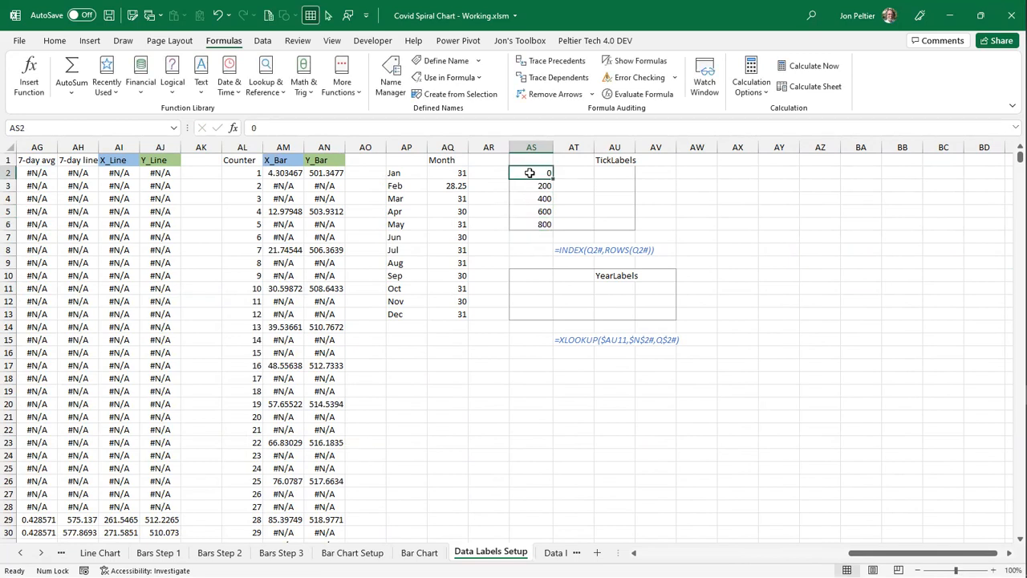
key(ctrl+1)
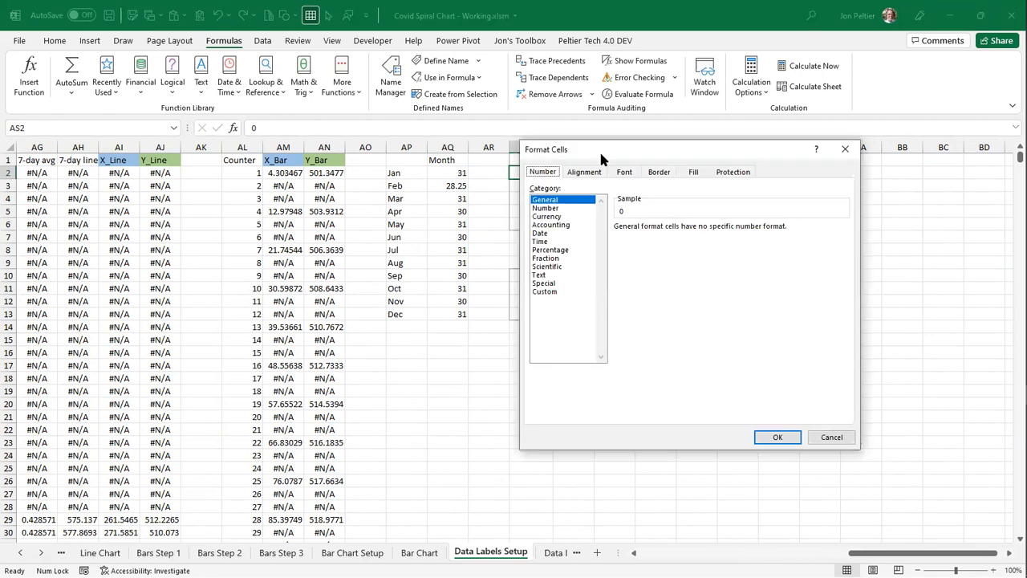
click(606, 341)
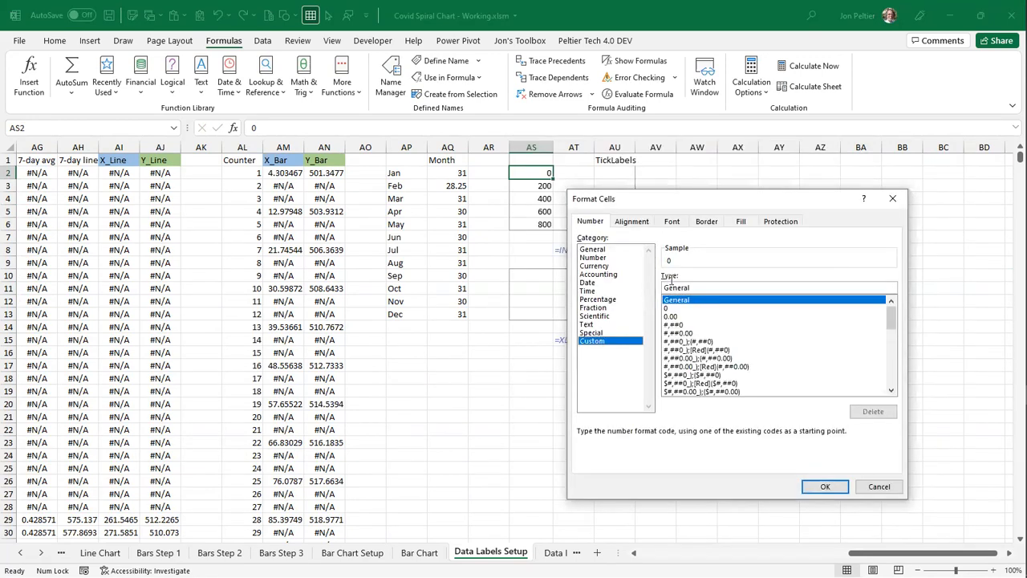
click(682, 310)
click(685, 288)
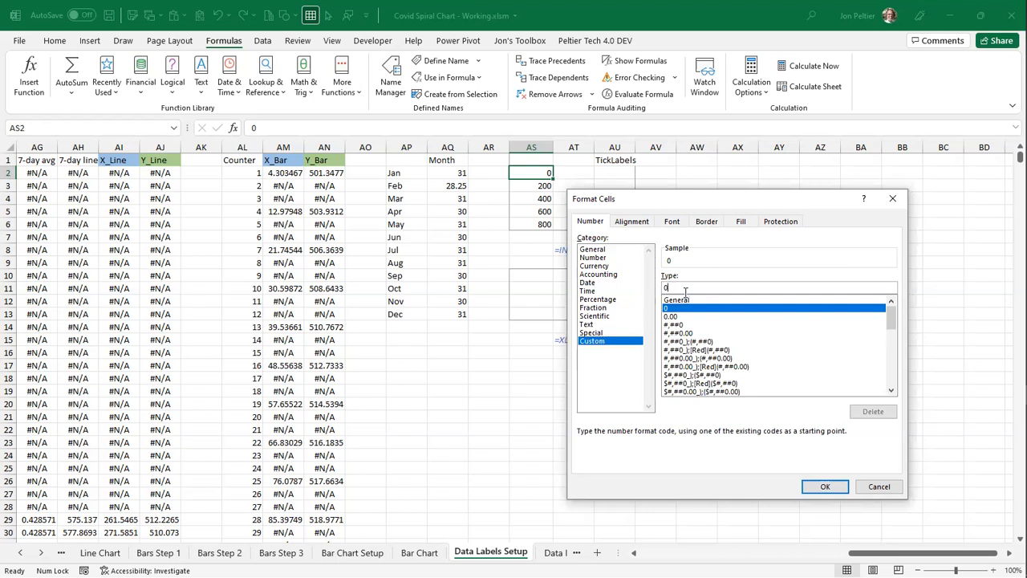
text(/day)
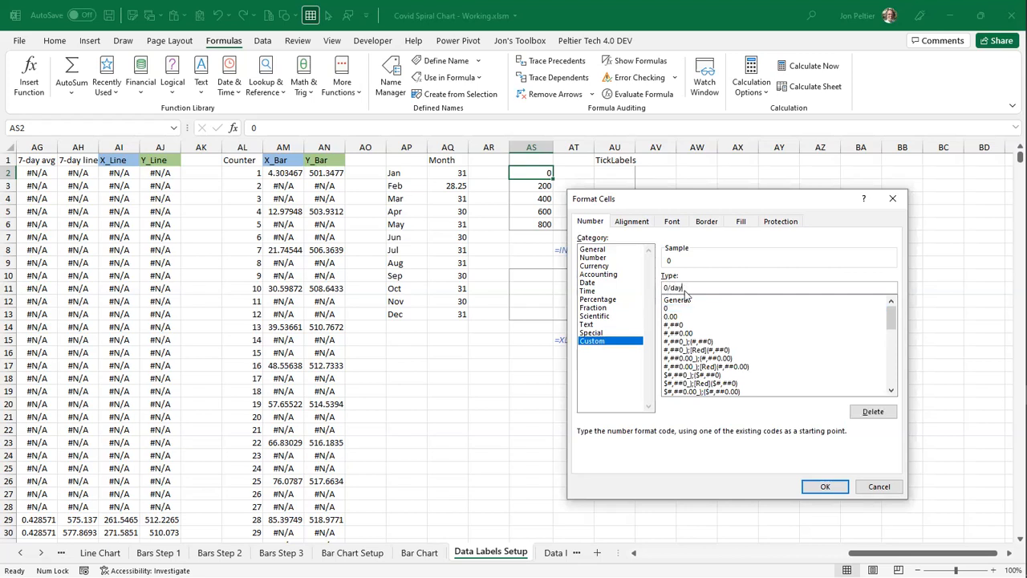
key(Return)
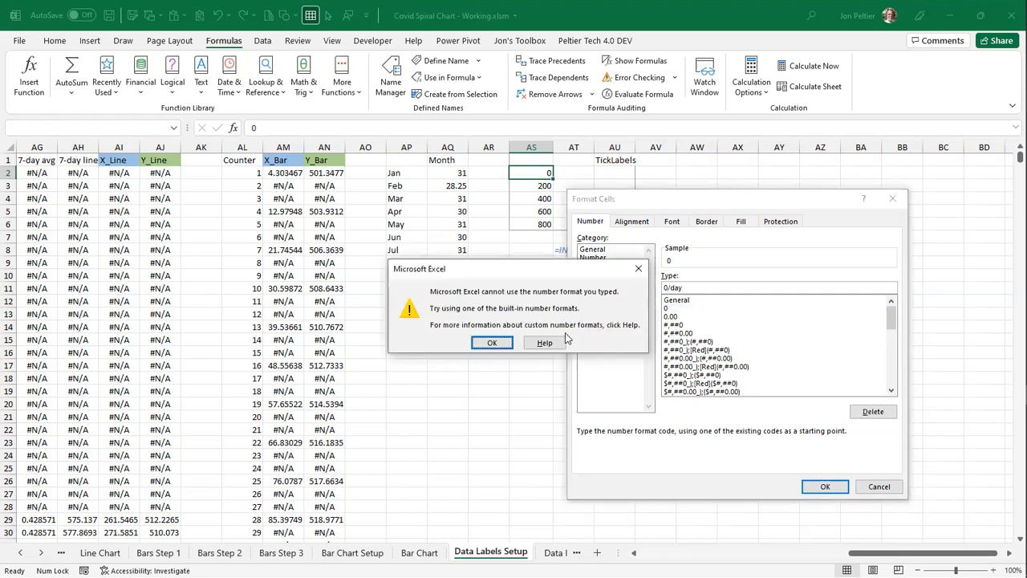
click(489, 343)
click(667, 287)
text(")
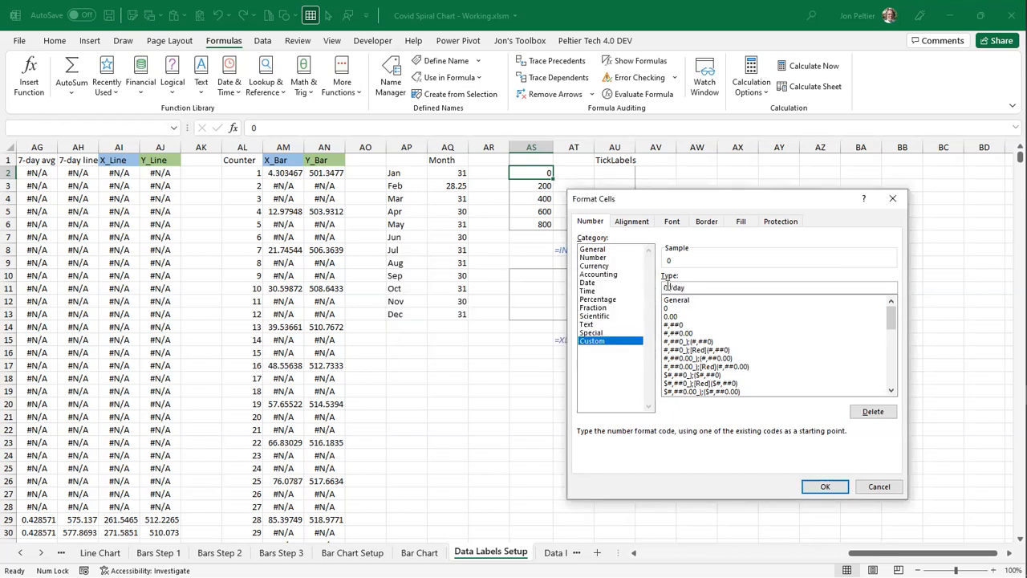
click(705, 287)
text(")
key(Return)
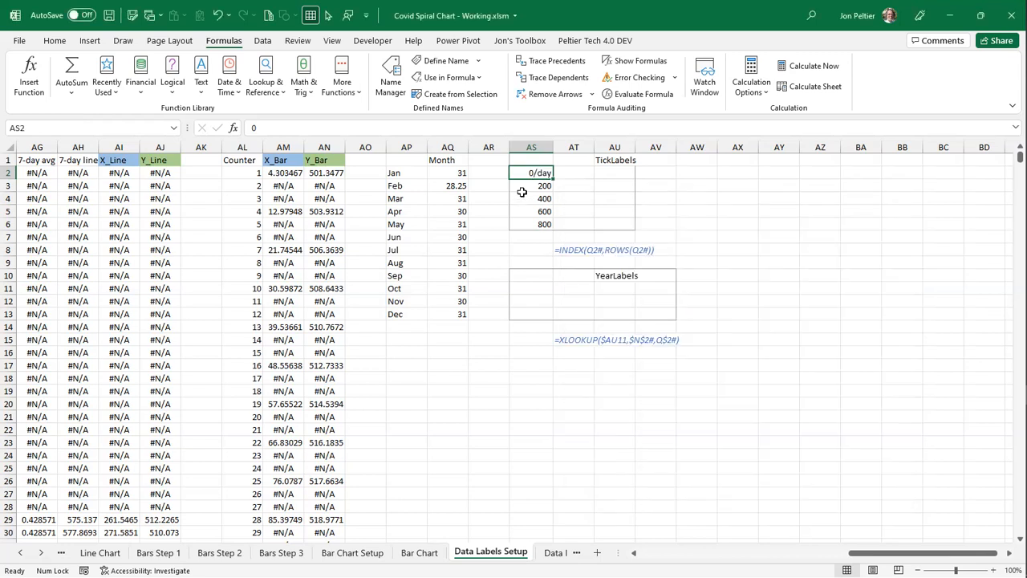
- Apply the custom number format 0"k/day" to the tick values 200 through 800 in AS3:AS6
click(527, 184)
drag(527, 184, 525, 221)
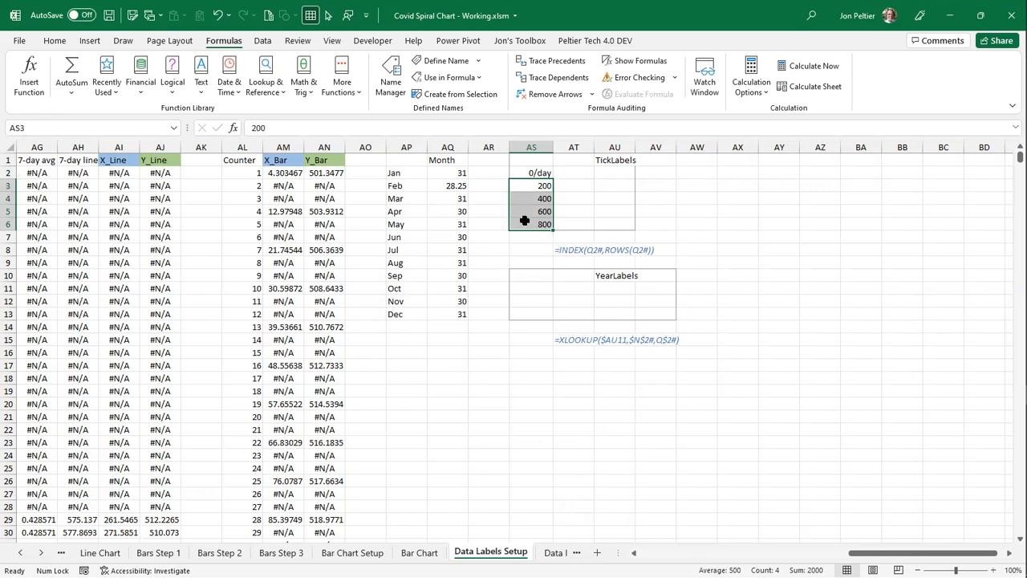
key(ctrl+1)
click(618, 342)
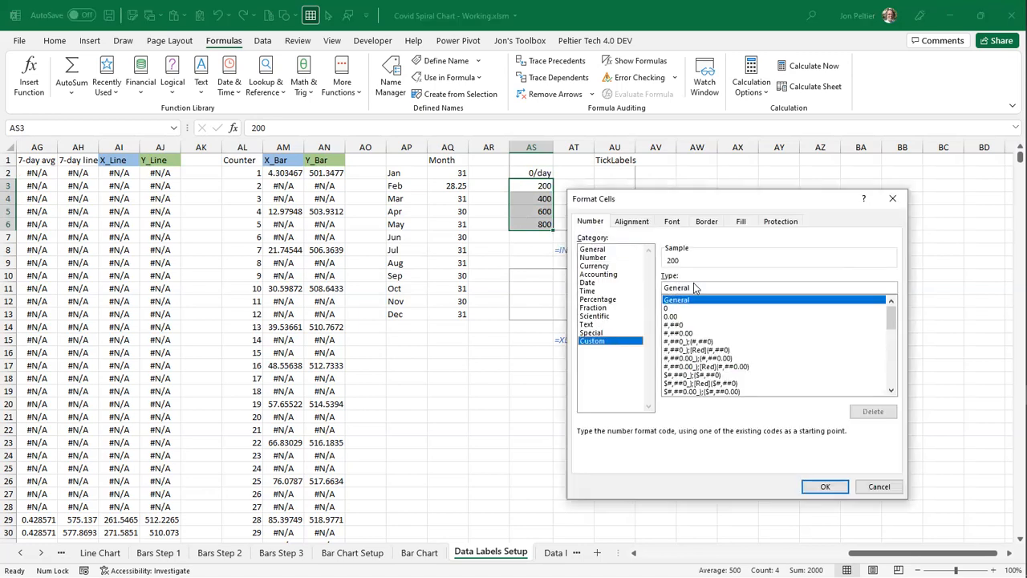
click(682, 310)
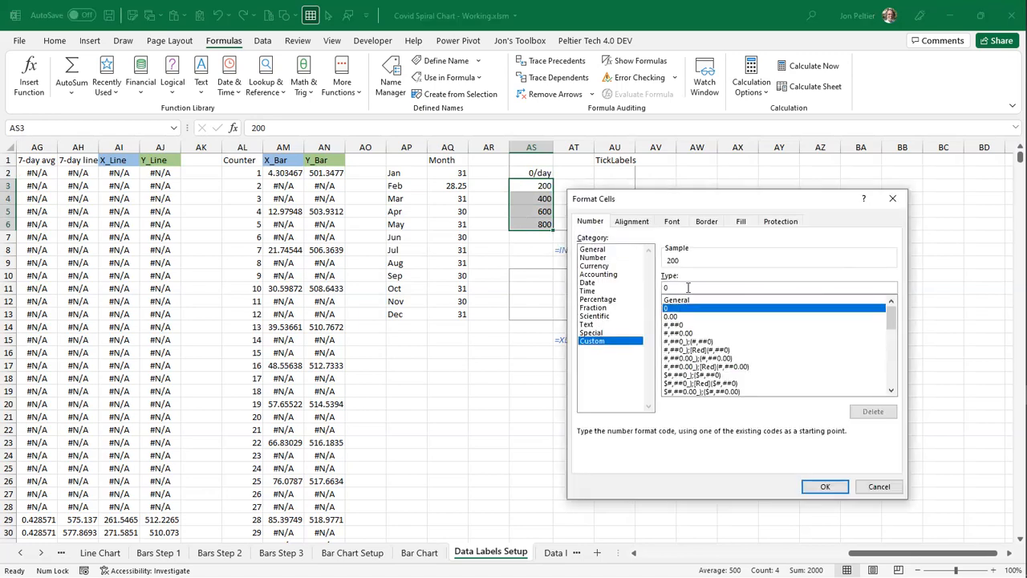
click(688, 287)
text("k/day)
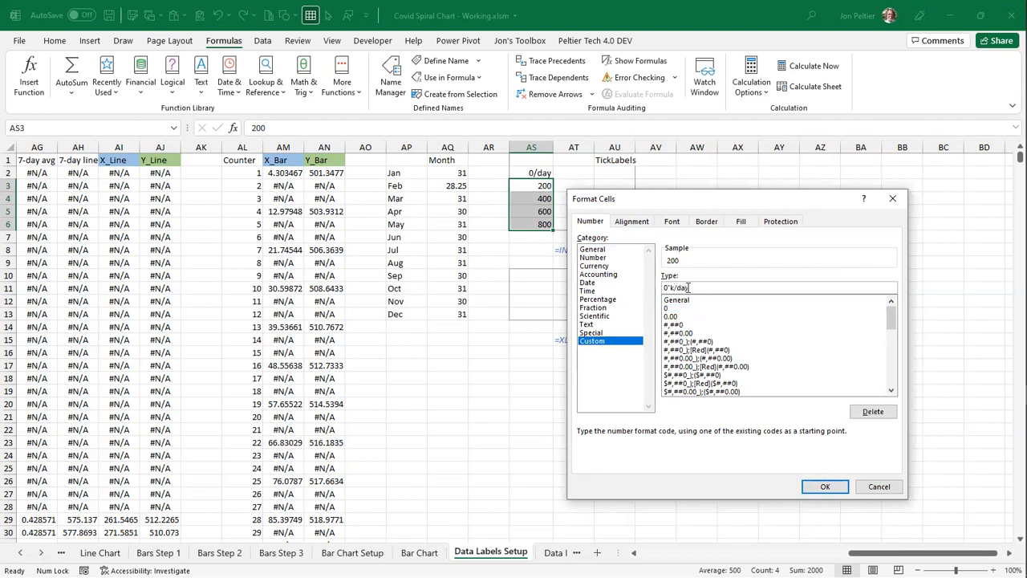
text(")
key(Return)
drag(530, 175, 528, 217)
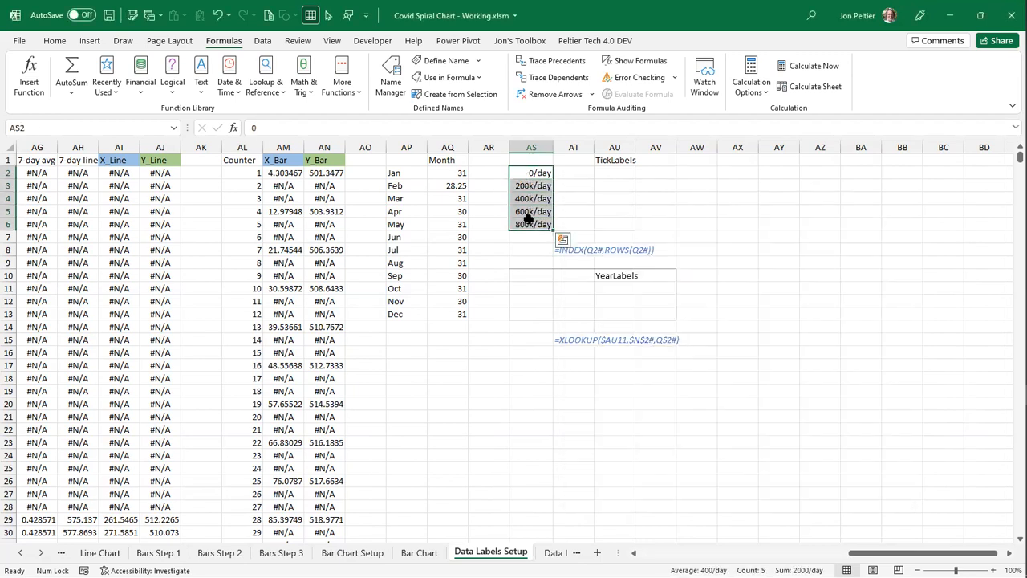
- Enter the formula =INDEX(Q2#,COUNT(Q2#)) in AT2 to return the last X_Spiral value for the first tick label
click(569, 169)
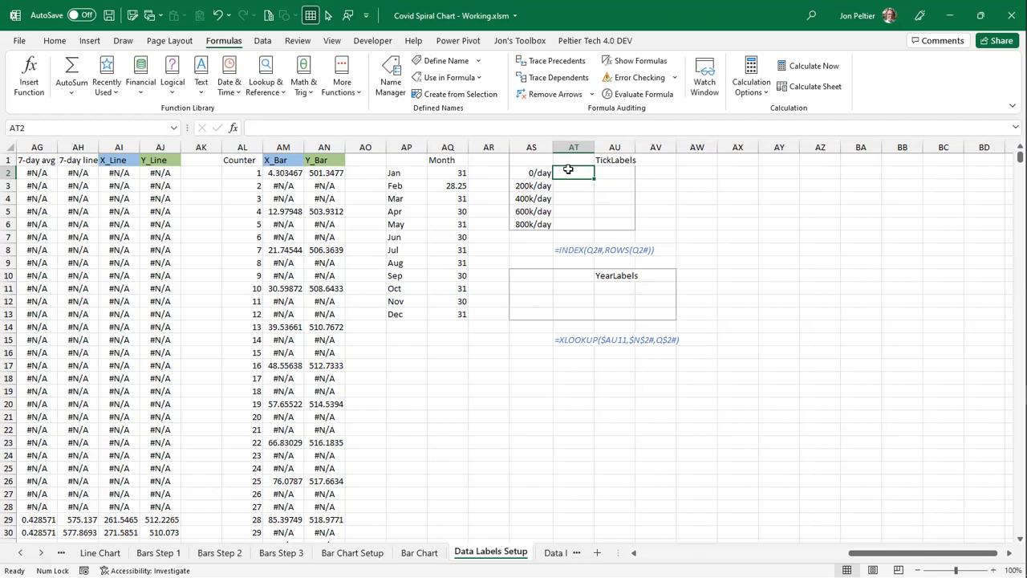
text(=index)
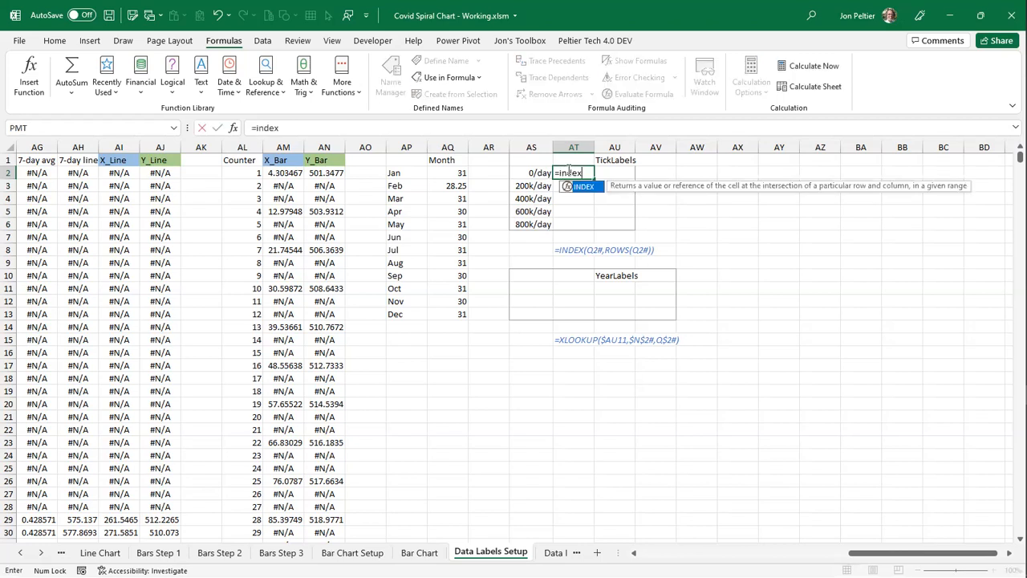
text(()
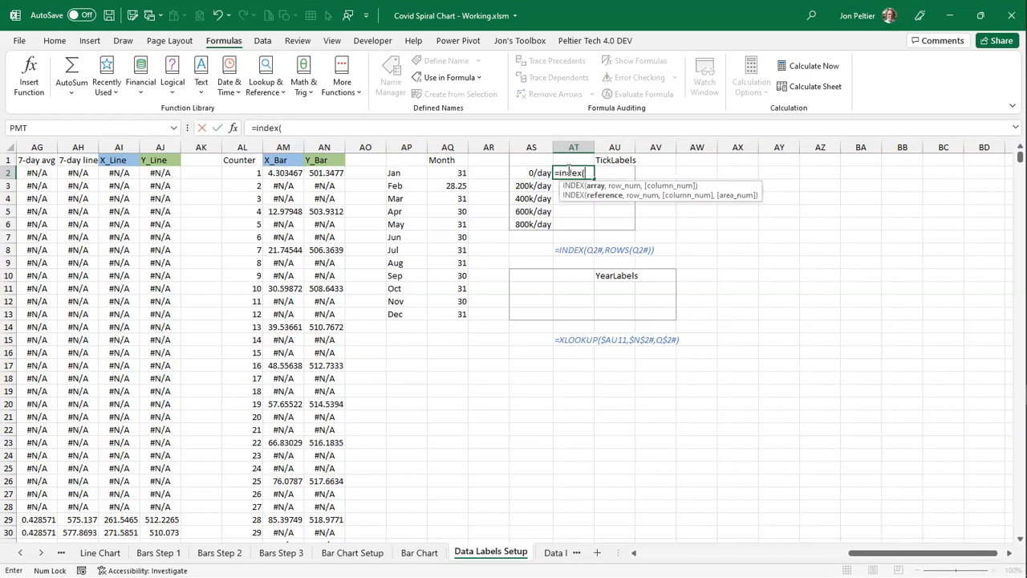
text(q2#,)
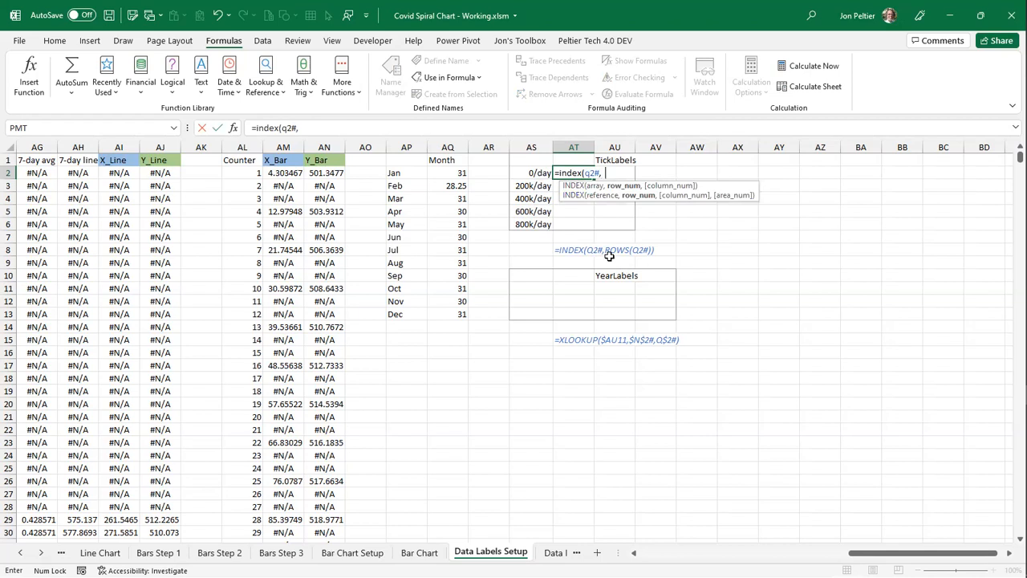
text(count()
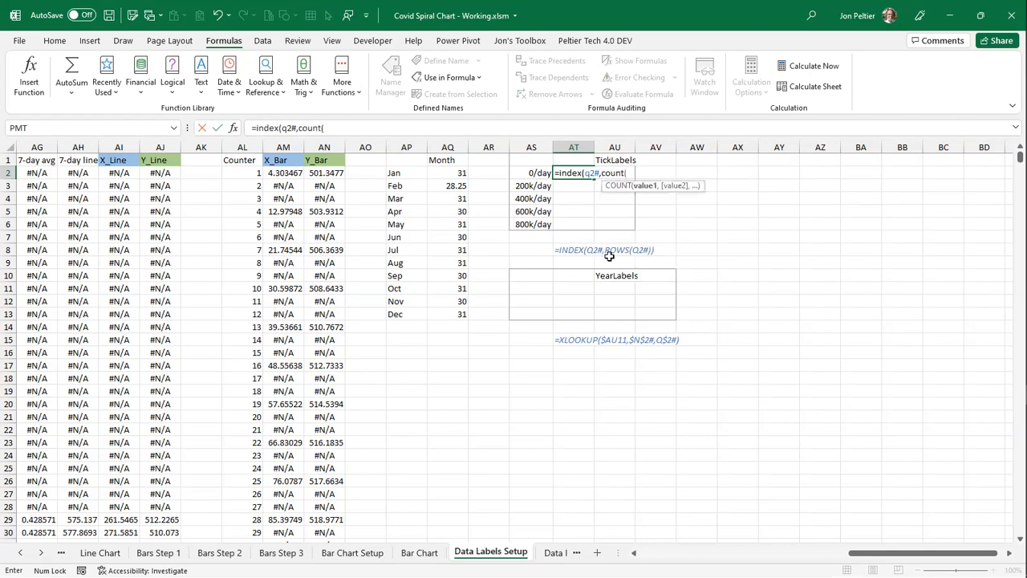
text(q2#)
text()))
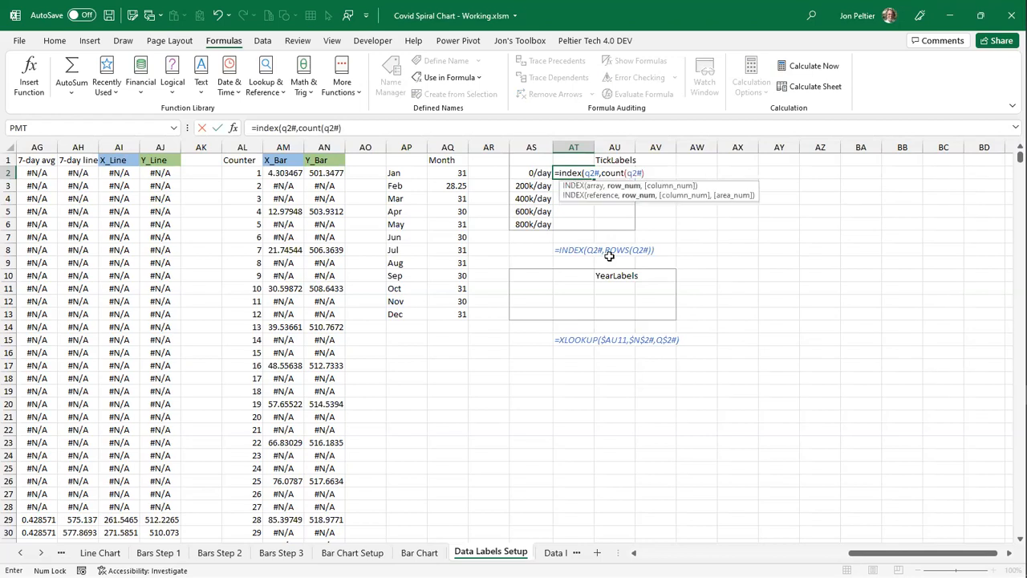
key(ctrl+Return)
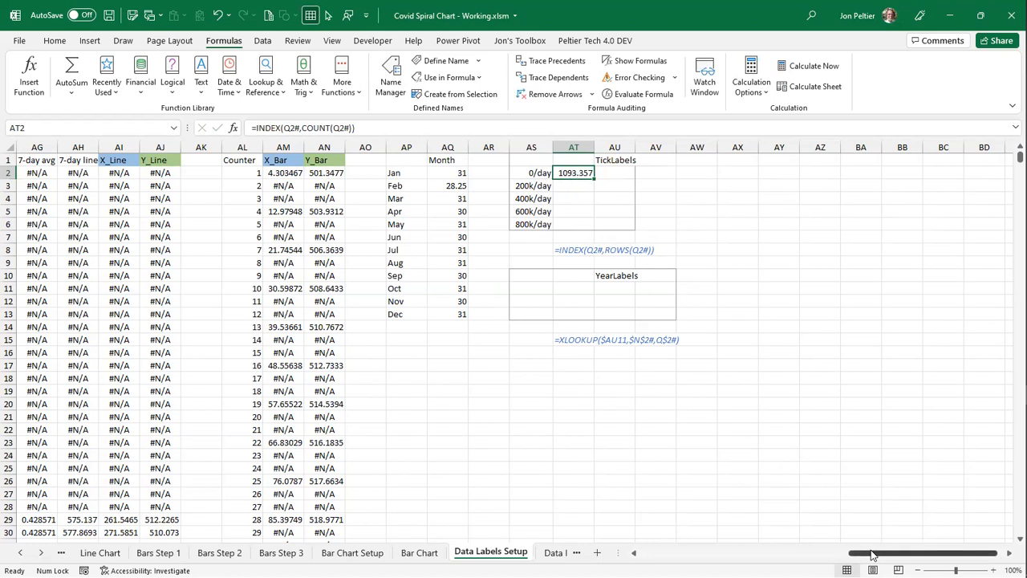
- Examine the X_Spiral, X_Plus1 and X_Plus2 columns as sources for the tick label coordinates
drag(872, 553, 745, 554)
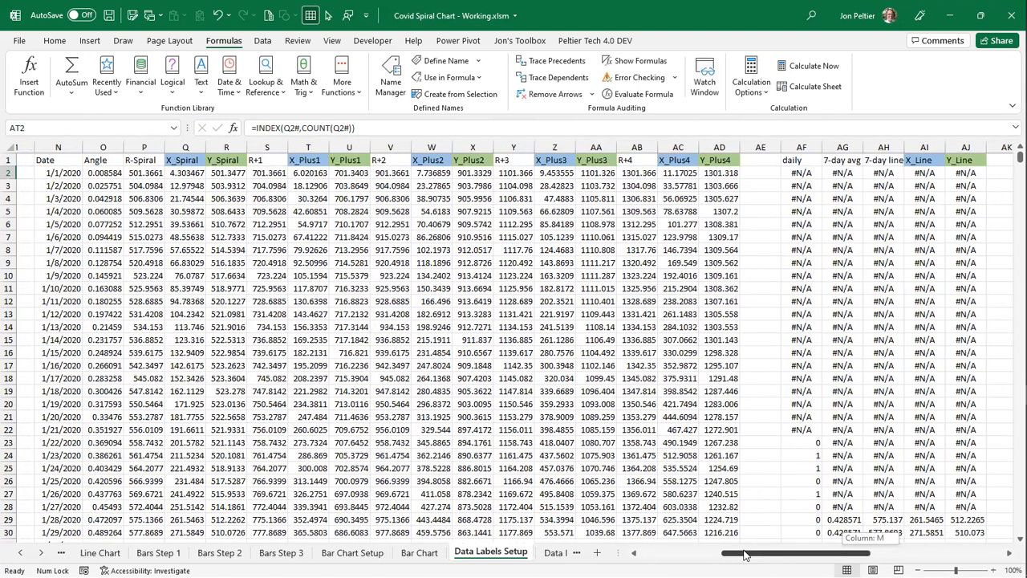
drag(745, 554, 829, 554)
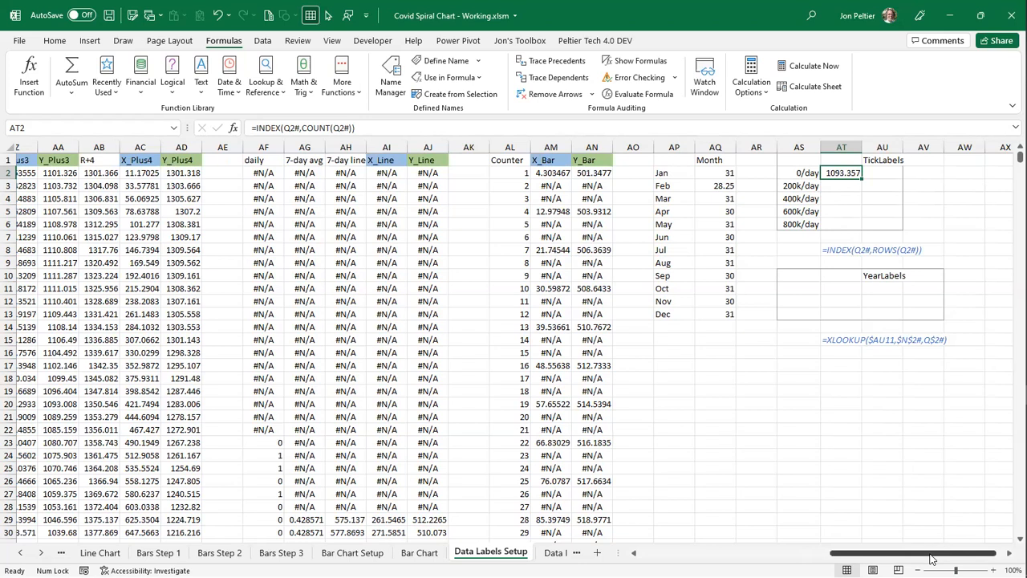
drag(931, 559, 803, 560)
click(348, 164)
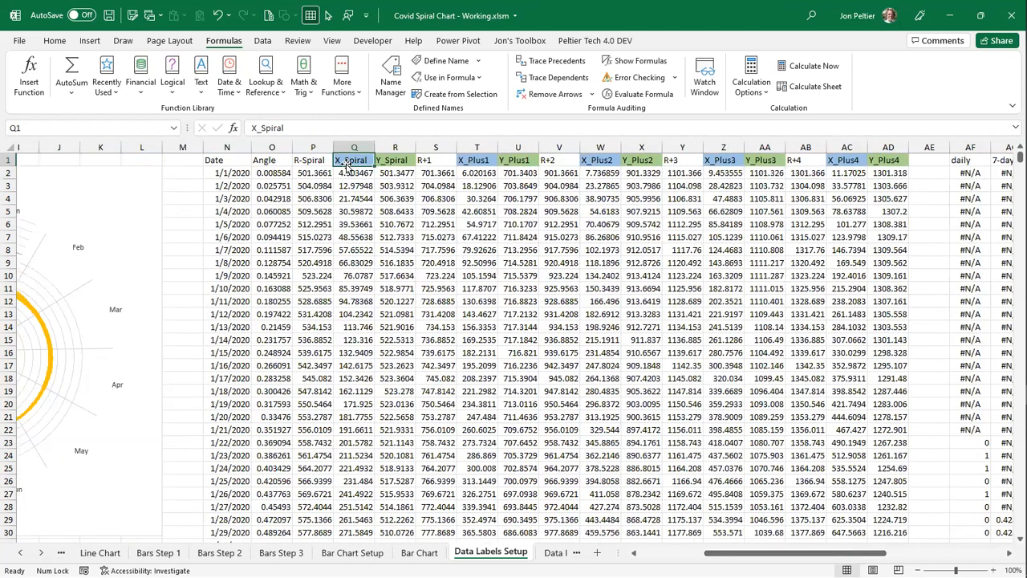
click(470, 163)
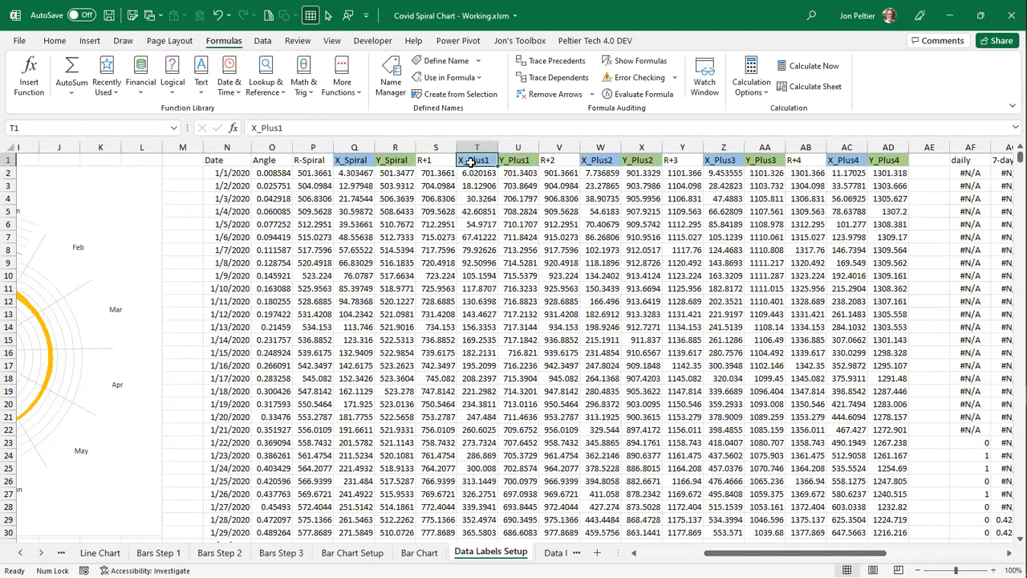
click(609, 157)
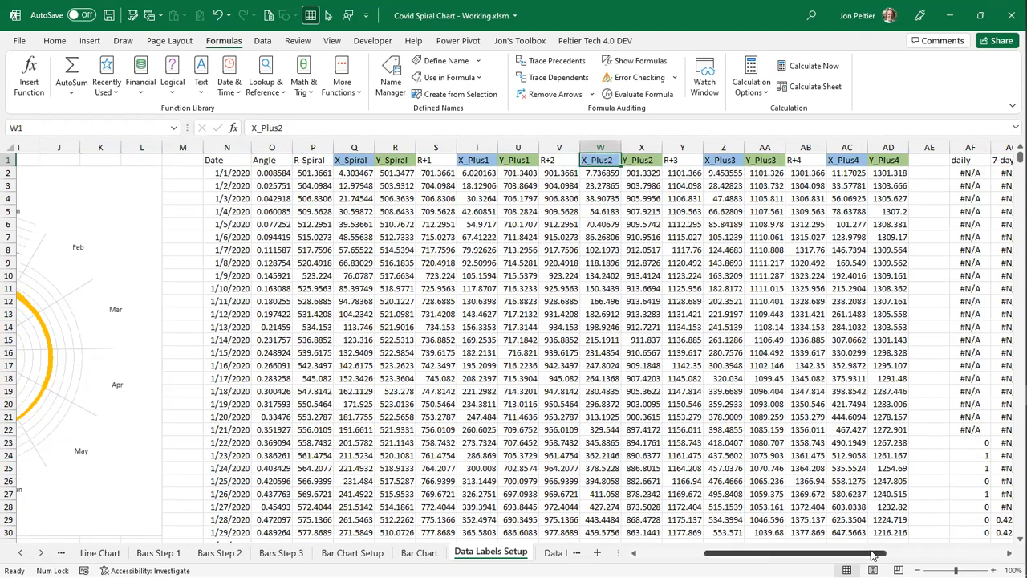
- Enter the formula =INDEX(T2#,COUNT(T2#)) in AT3 to return the last X_Plus1 value for the 200k/day tick label
drag(1010, 560, 1010, 561)
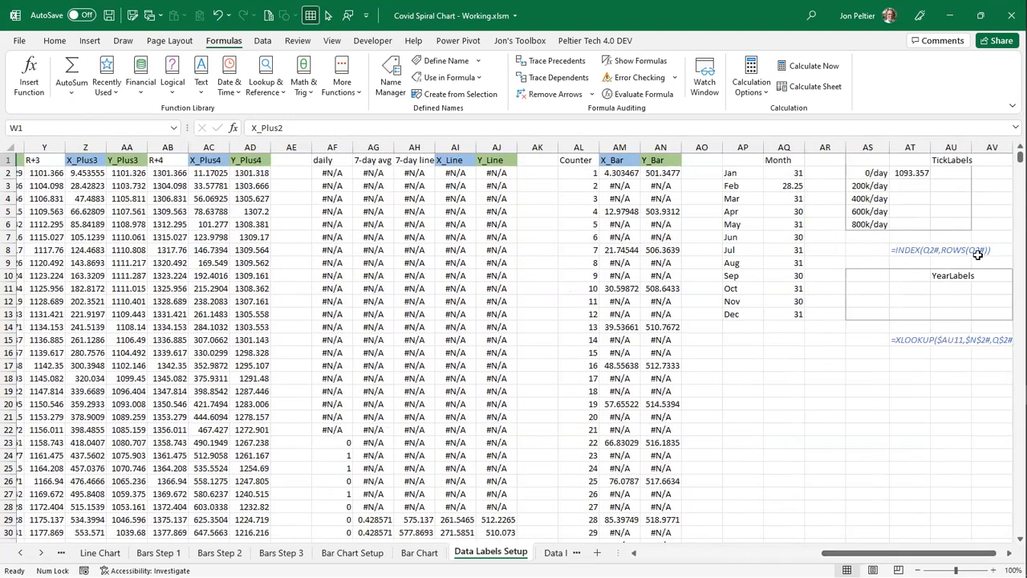
click(905, 183)
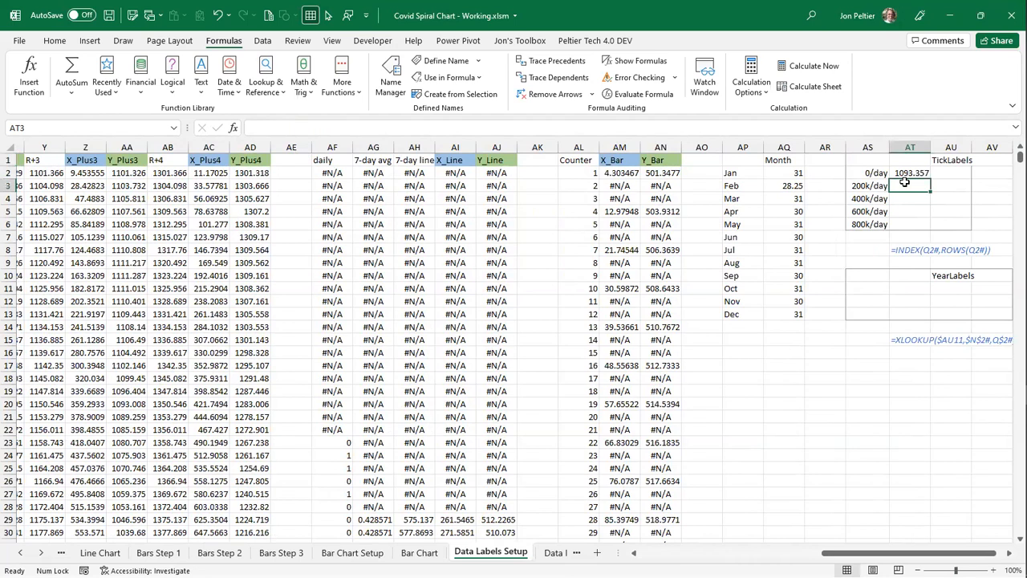
text(=INDEX(Q2#,COUNT(Q2#)))
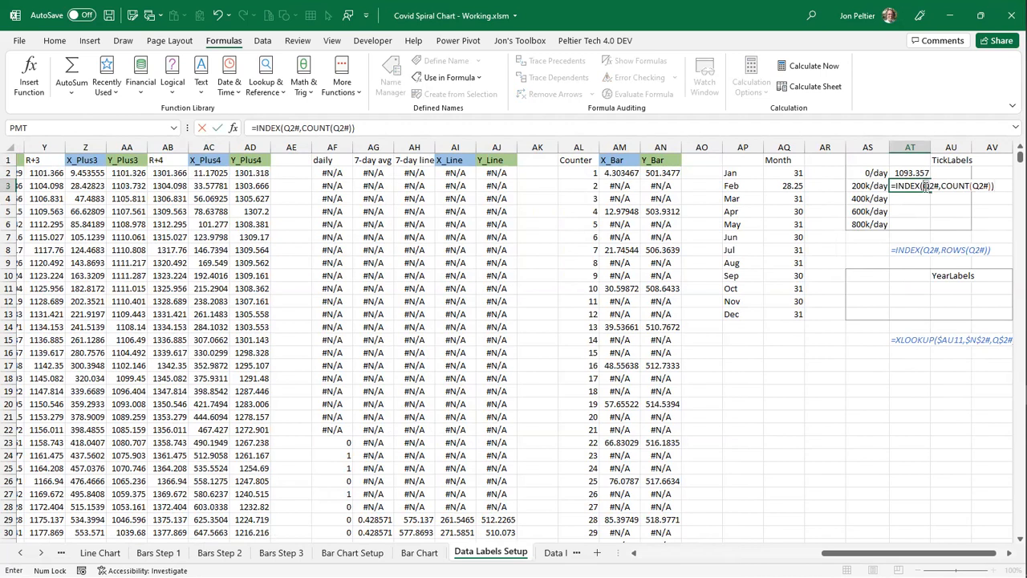
click(924, 186)
key(Delete)
text(t)
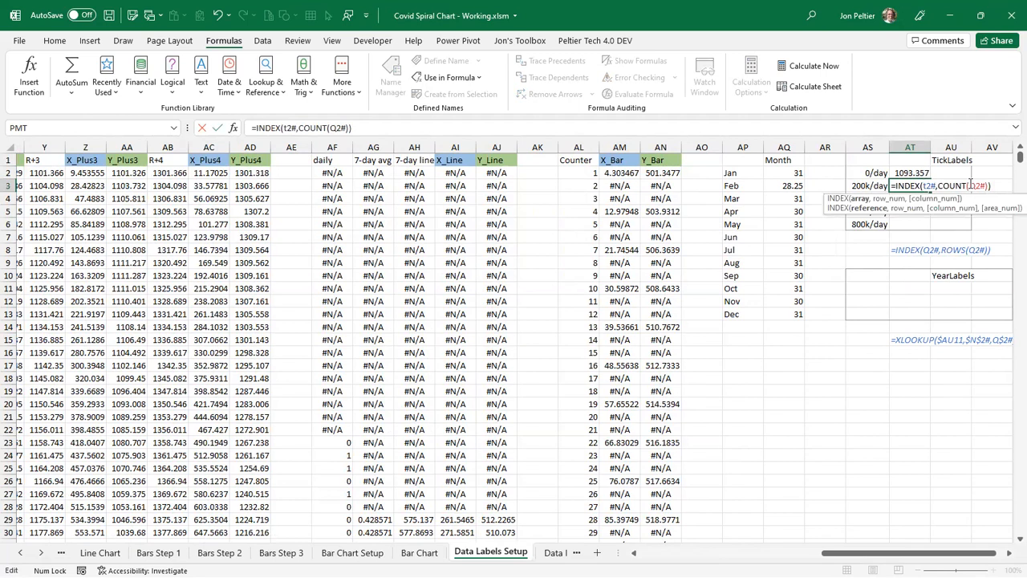
text(t)
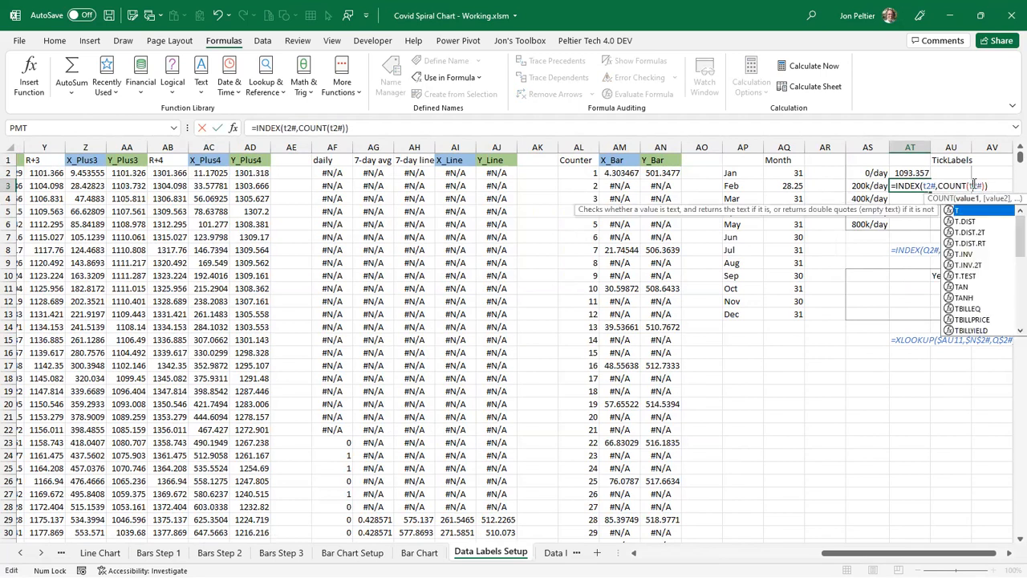
key(ctrl+Return)
- Enter the formula =INDEX(W2#,COUNT(W2#)) in AT4 to return the last X_Plus2 value for the 400k/day tick label
click(905, 200)
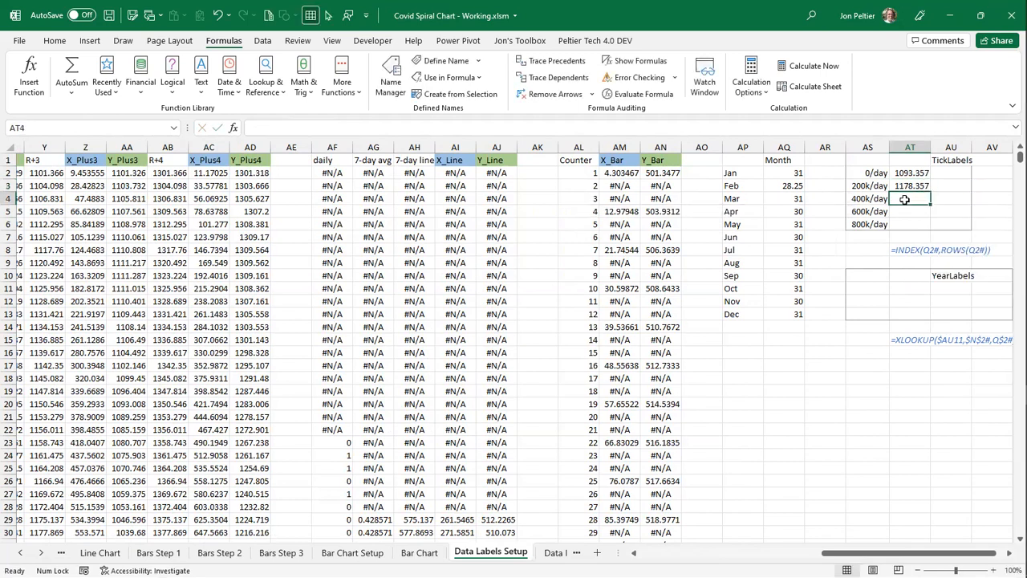
key(ctrl+apostrophe)
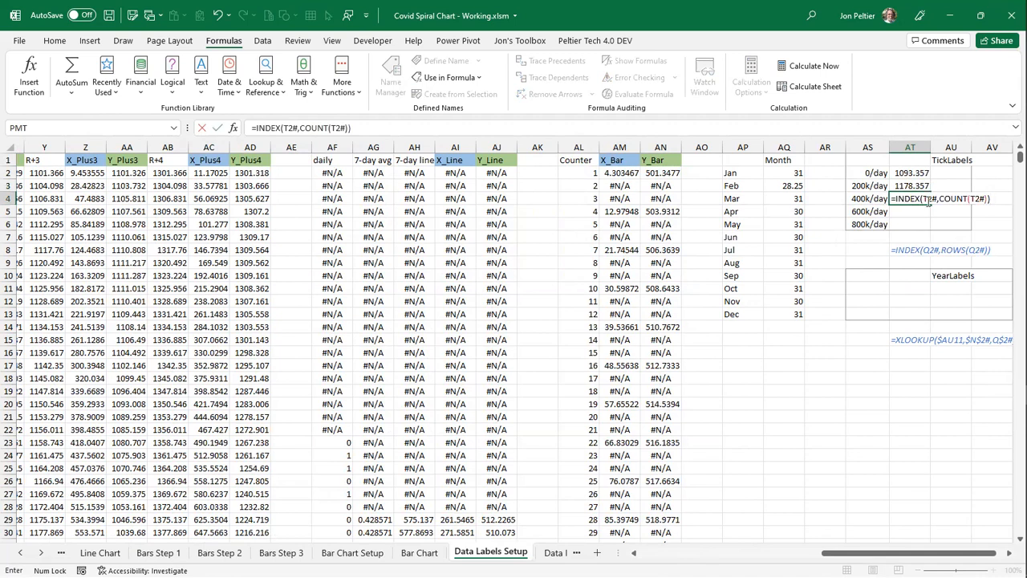
drag(922, 201, 928, 202)
text(w)
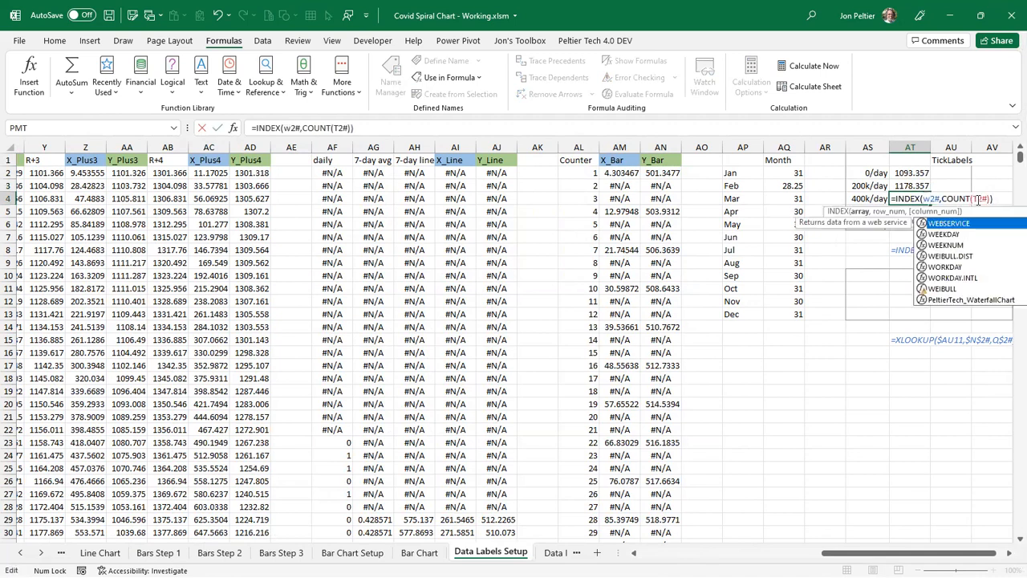
key(Return)
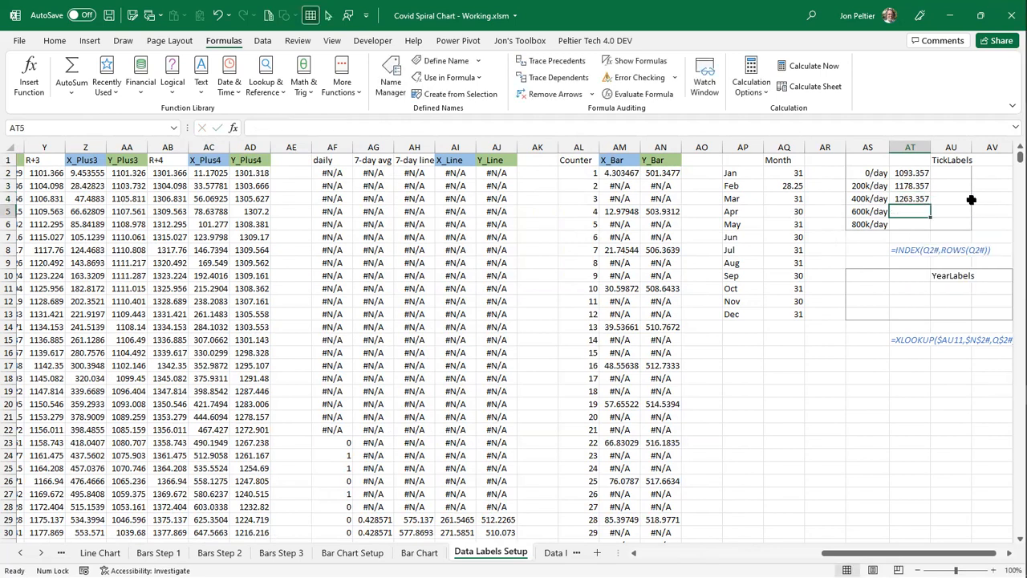
- Enter the formula =INDEX(Z2#,COUNT(Z2#)) in AT5 to return the last X_Plus3 value for the 600k/day tick label
key(ctrl+apostrophe)
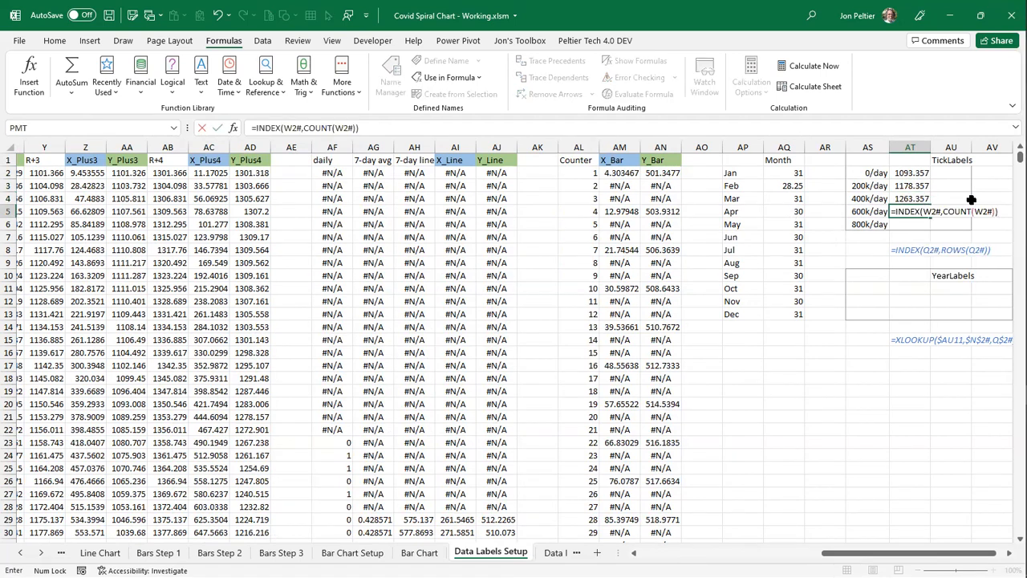
click(926, 211)
key(Delete)
text(z)
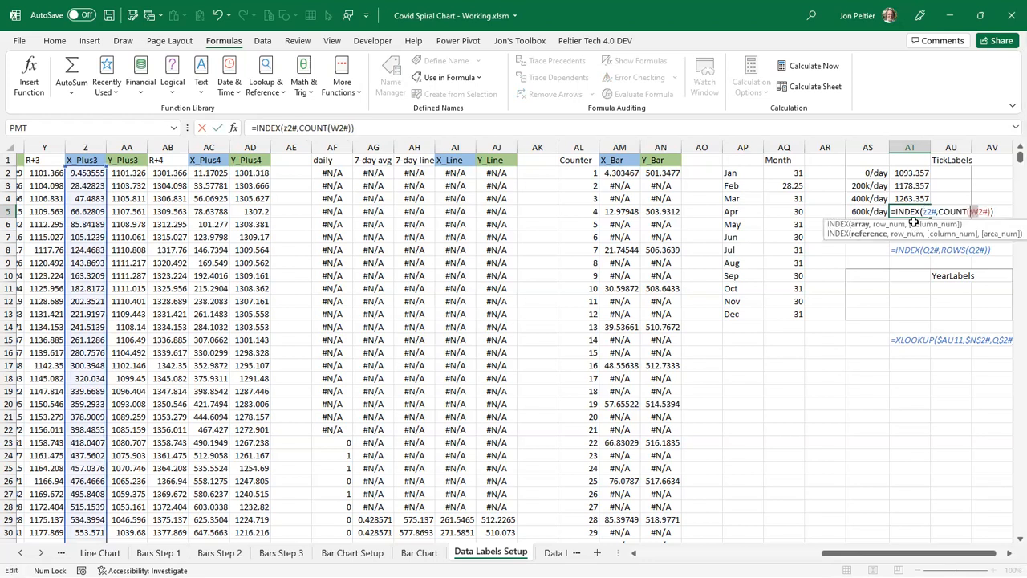
key(Return)
- Enter =INDEX(AC2#,COUNT(AC2#)) in AT6 for the 800k/day tick label and fill the AT2:AT6 formulas across into AU2:AU6
key(ctrl+apostrophe)
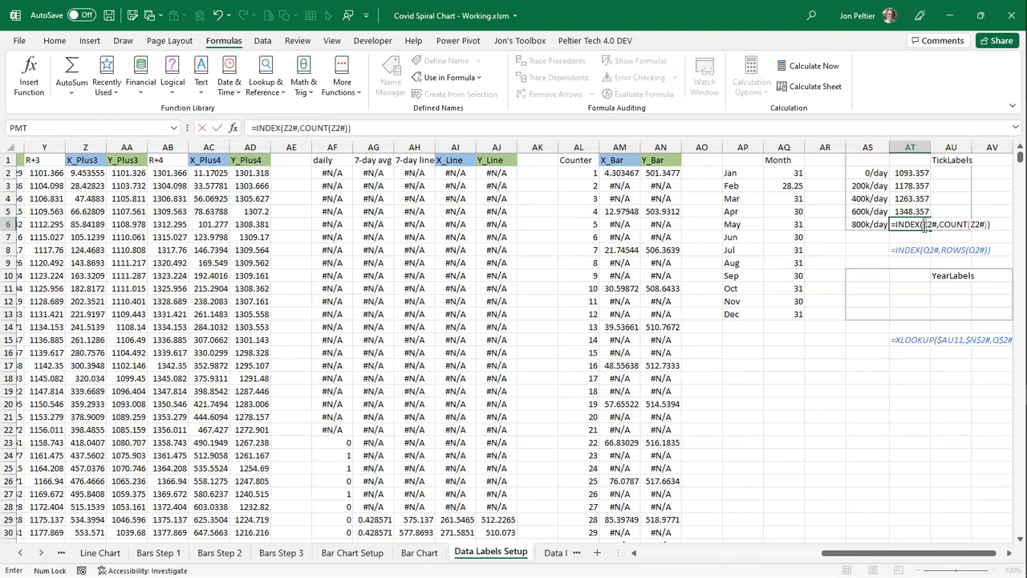
text(ac)
drag(928, 225, 976, 224)
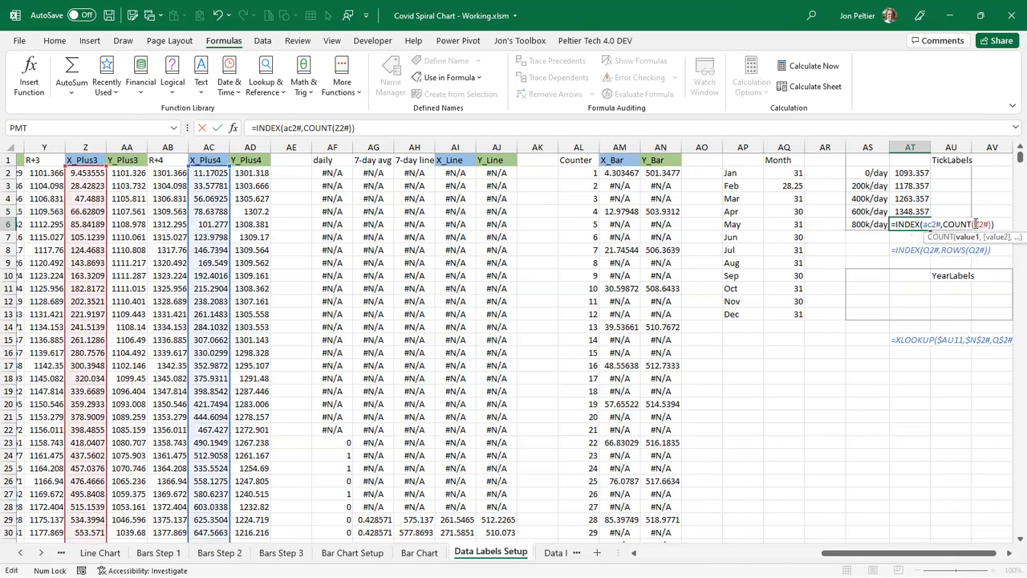
text(ac)
drag(912, 172, 955, 234)
- Copy AT1:AU6 and paste it into the spiral chart as a new series in columns, with series names in first row and categories in first column
drag(948, 160, 912, 225)
key(ctrl+c)
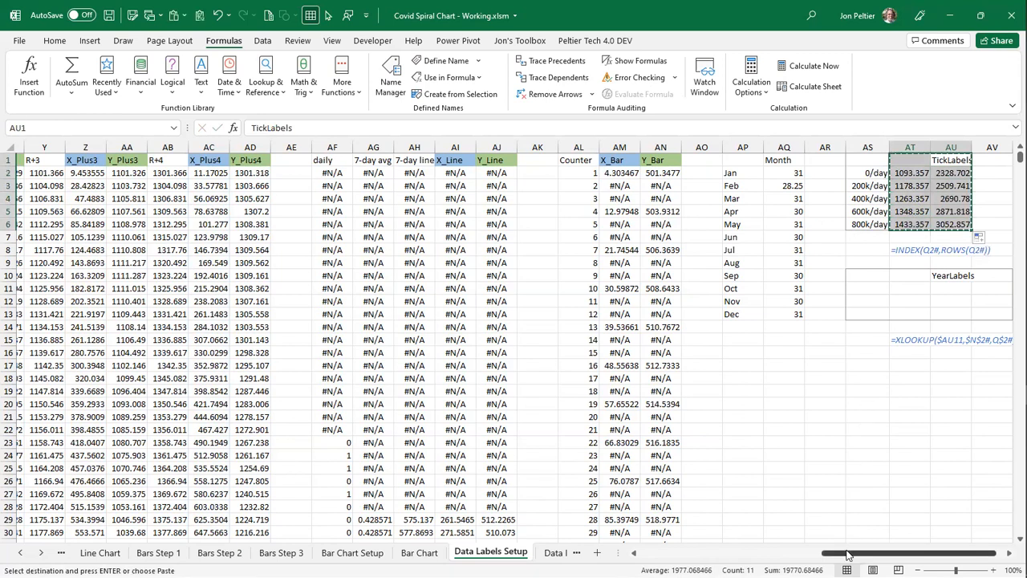
drag(846, 554, 664, 555)
click(467, 192)
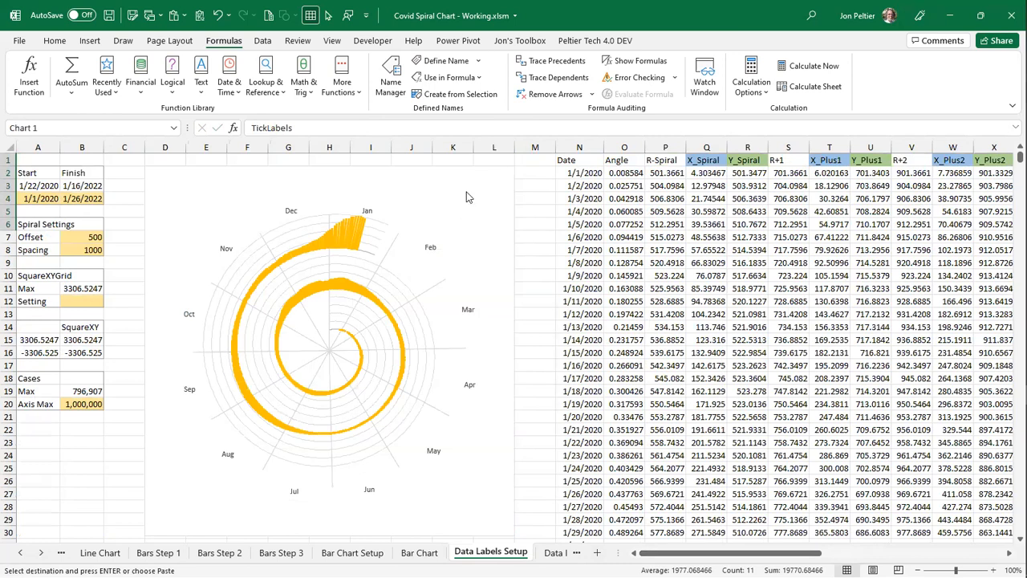
right_click(469, 197)
click(456, 186)
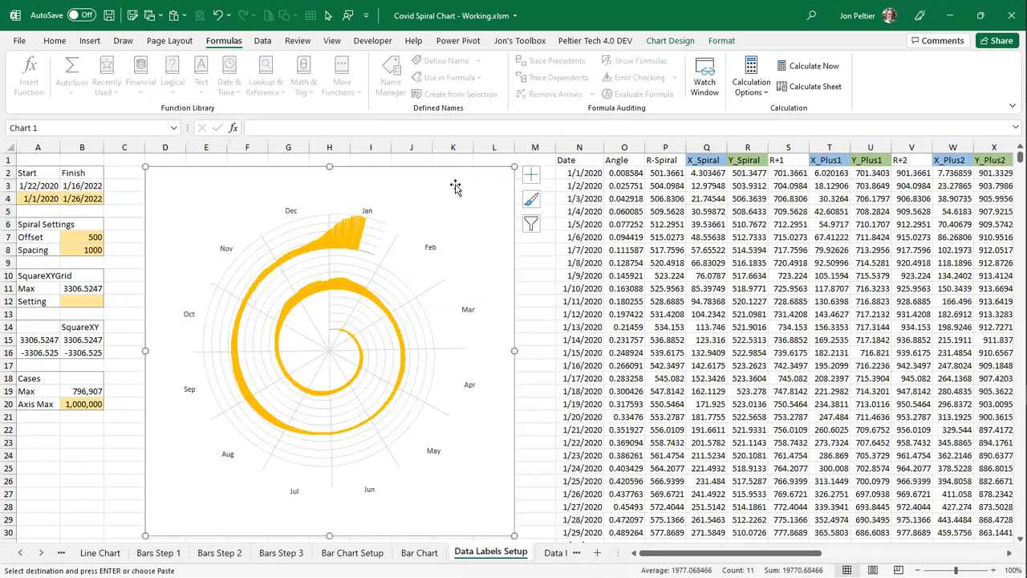
key(ctrl+alt+v)
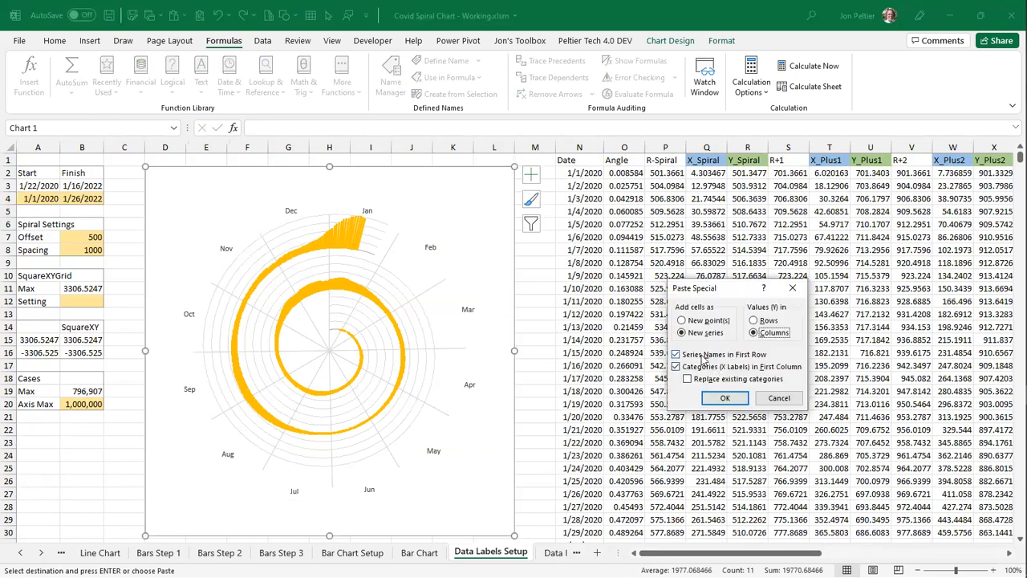
click(724, 399)
click(386, 234)
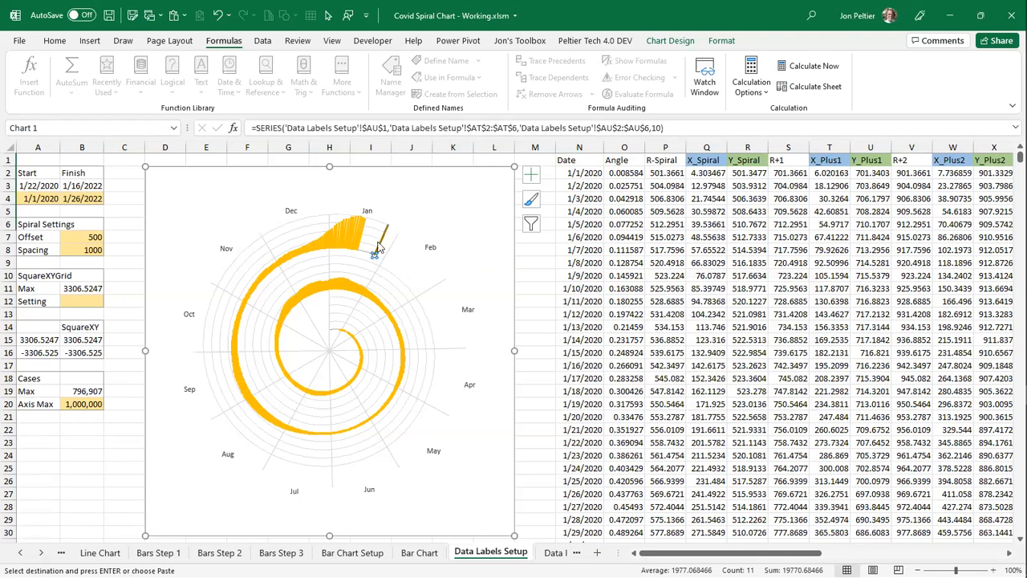
right_click(881, 167)
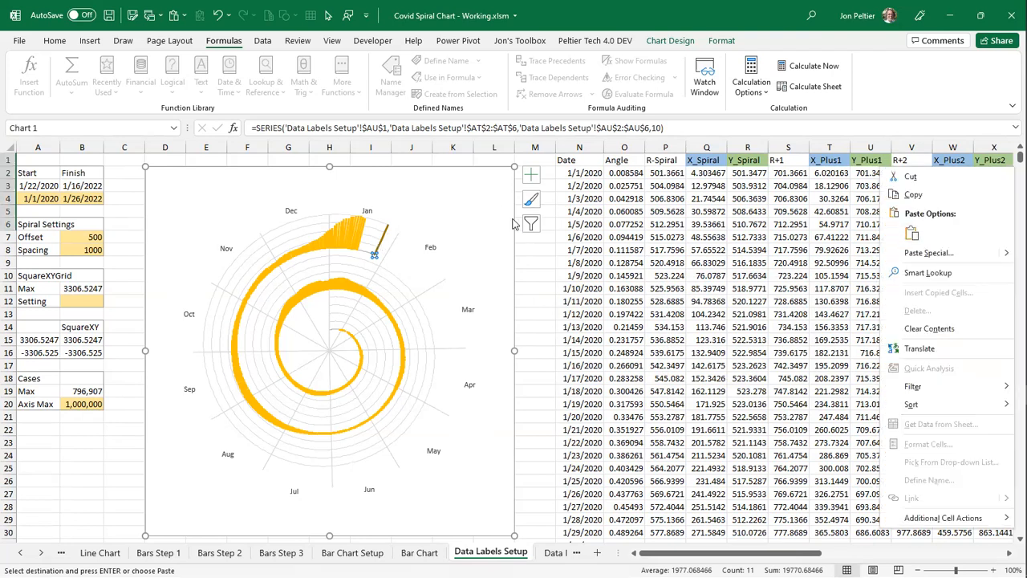
click(550, 261)
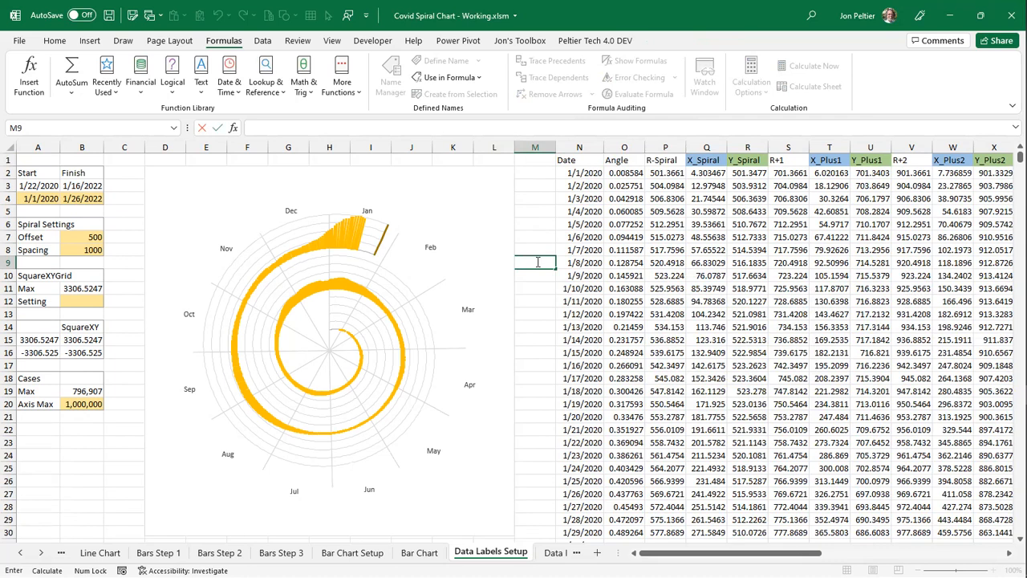
click(533, 249)
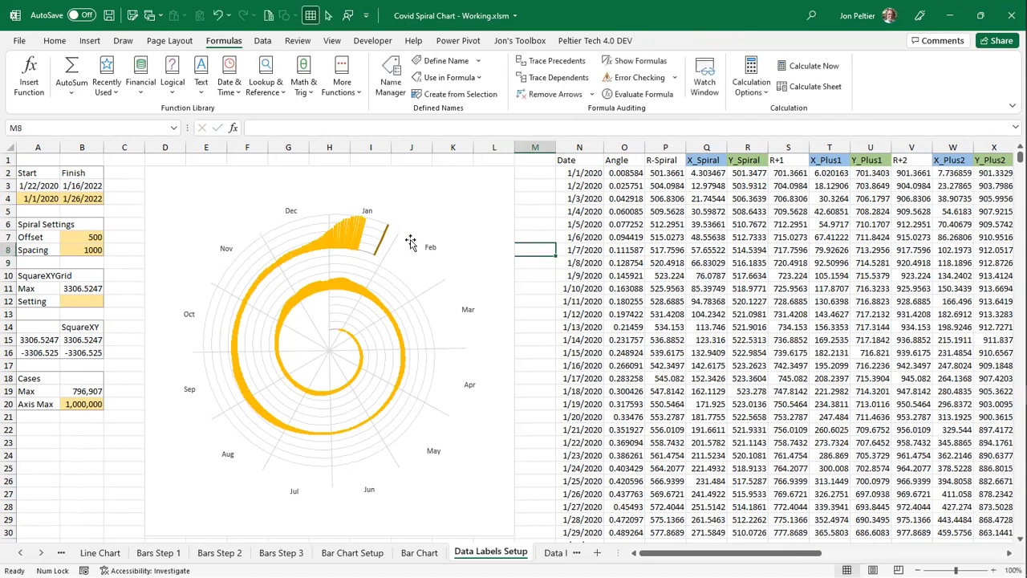
- Set the markers of the chart's TickLabels series to Automatic
click(386, 230)
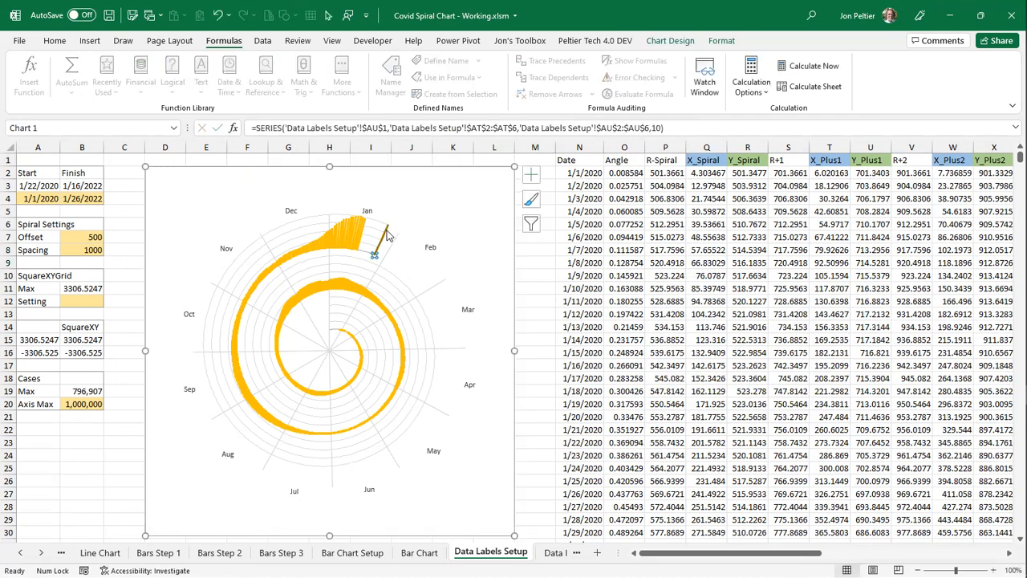
right_click(389, 255)
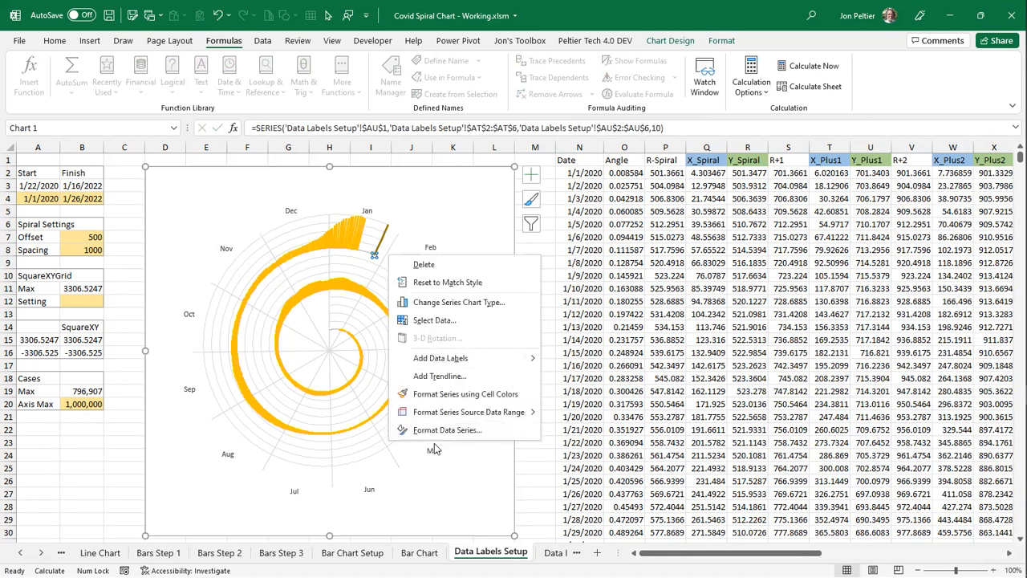
click(427, 434)
click(814, 199)
click(868, 229)
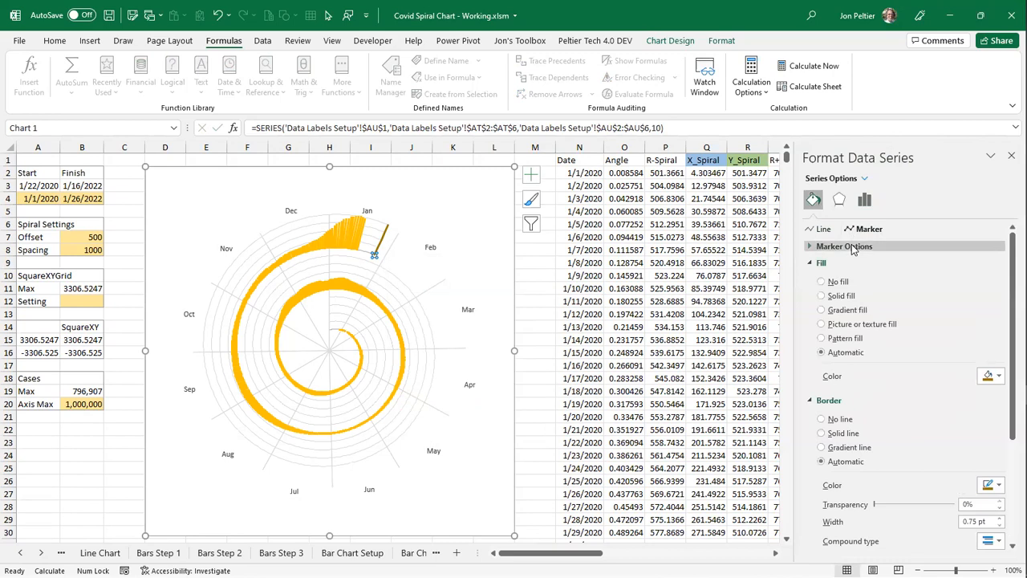
click(845, 246)
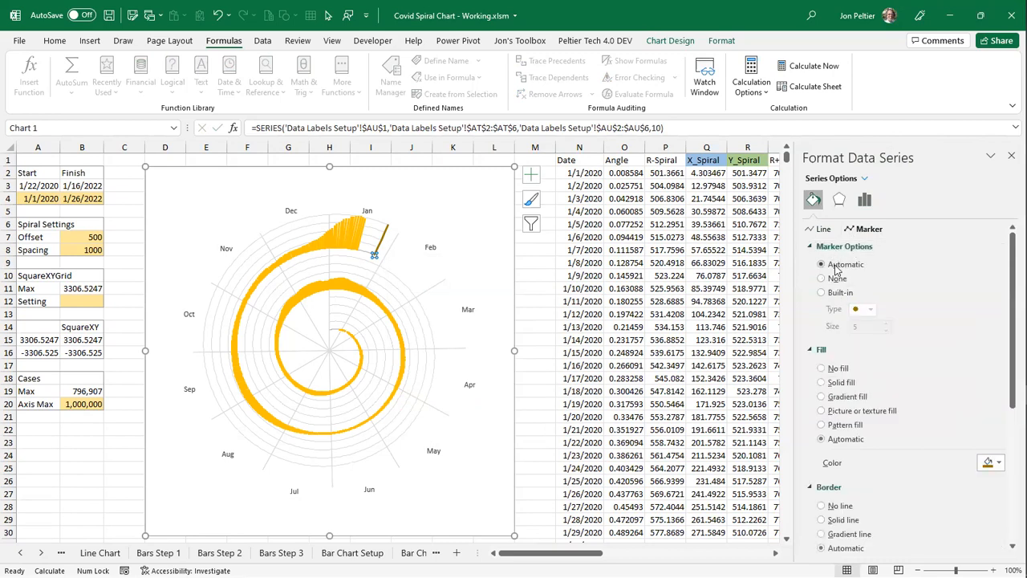
mouse_move(386, 235)
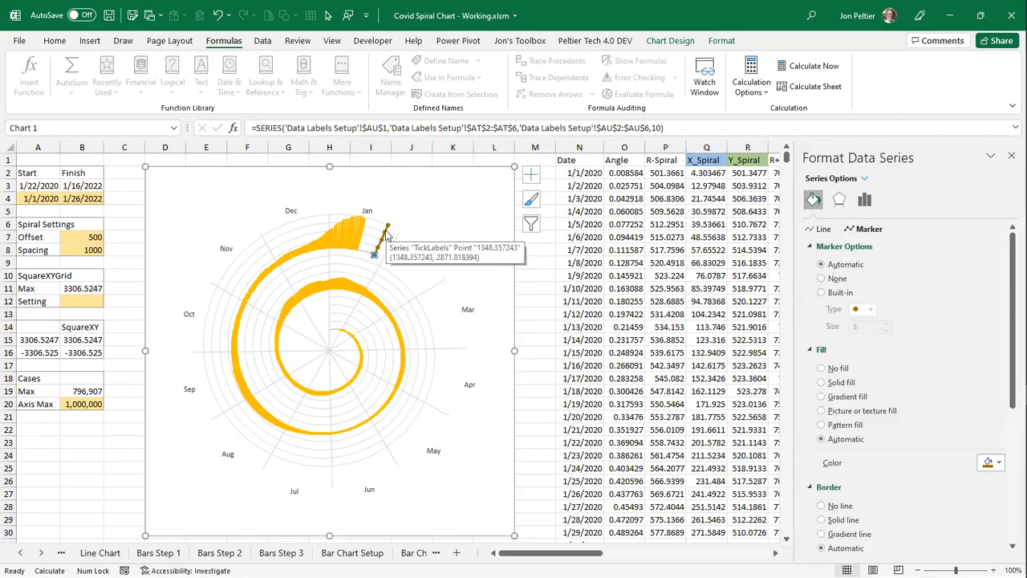
- Add data labels to the TickLabels series and switch off their Y Value and leader lines
click(532, 177)
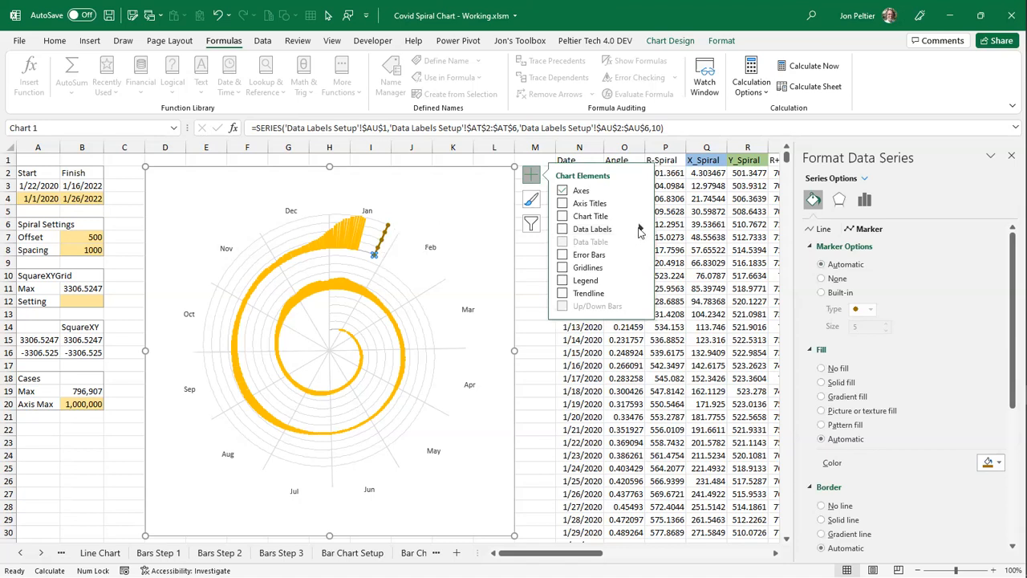
click(639, 228)
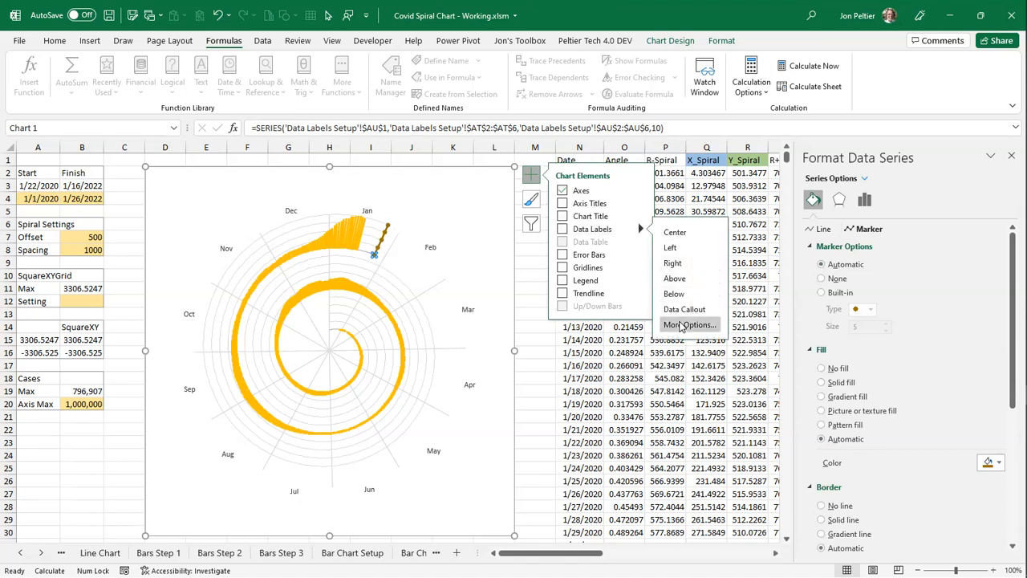
click(680, 325)
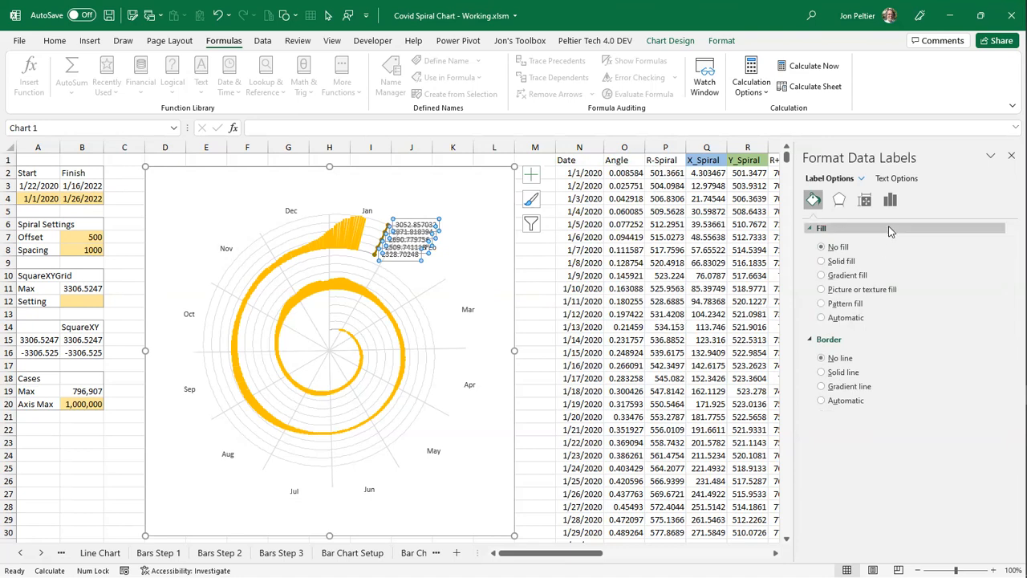
click(890, 200)
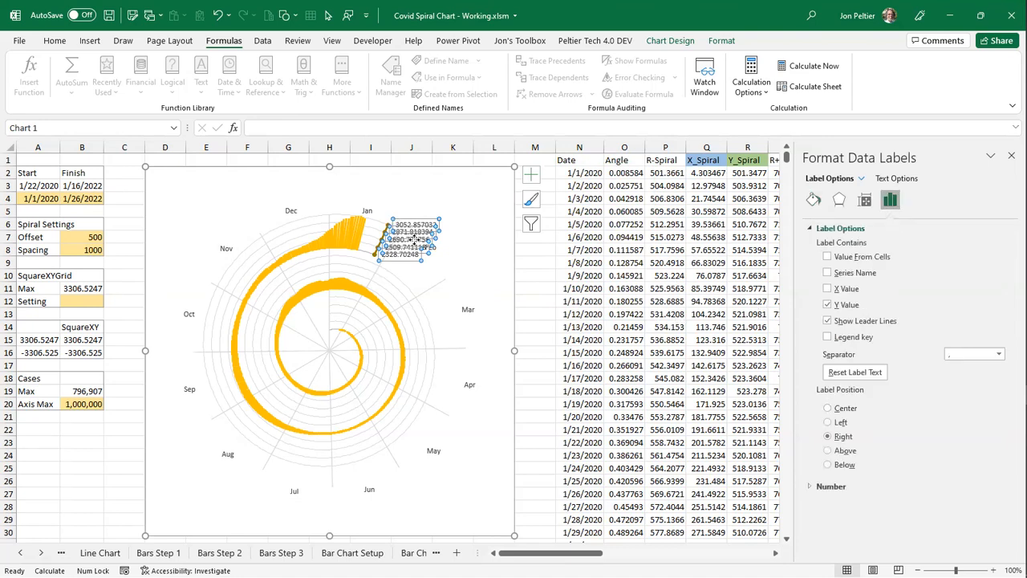
click(828, 321)
click(827, 304)
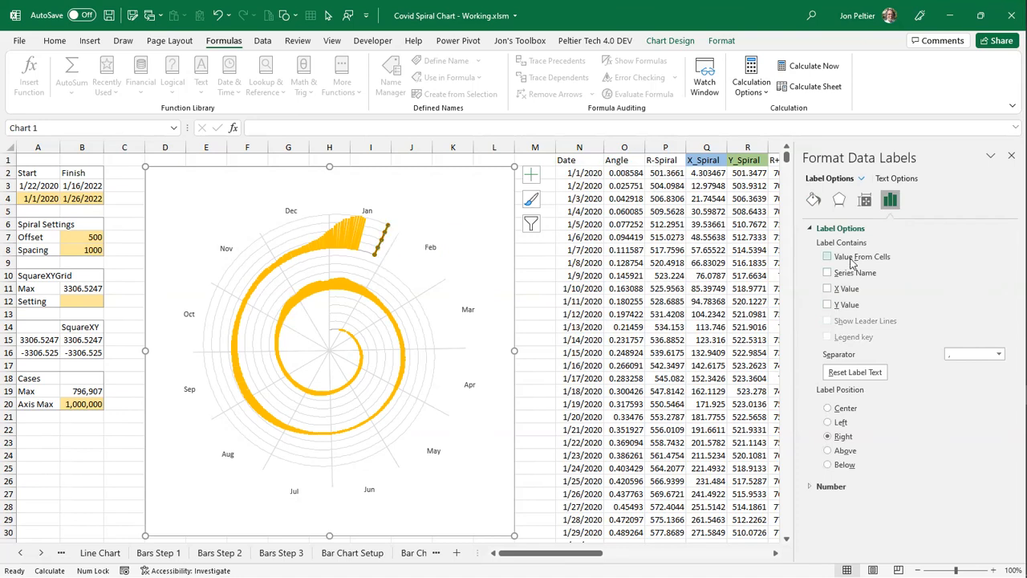
- Label the TickLabels points with values from cells AS2:AS6, 0/day through 800k/day
click(852, 257)
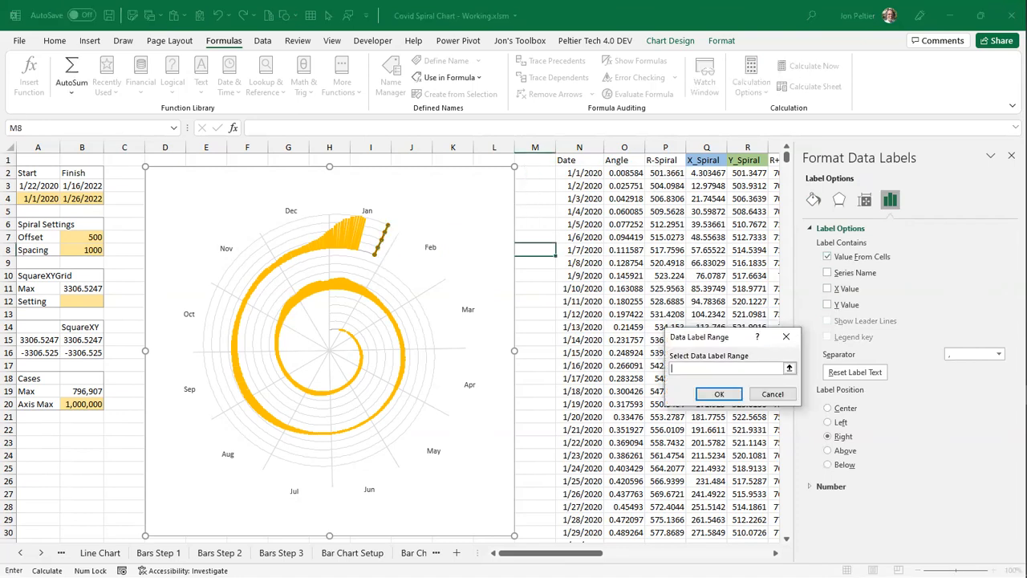
drag(562, 553, 783, 550)
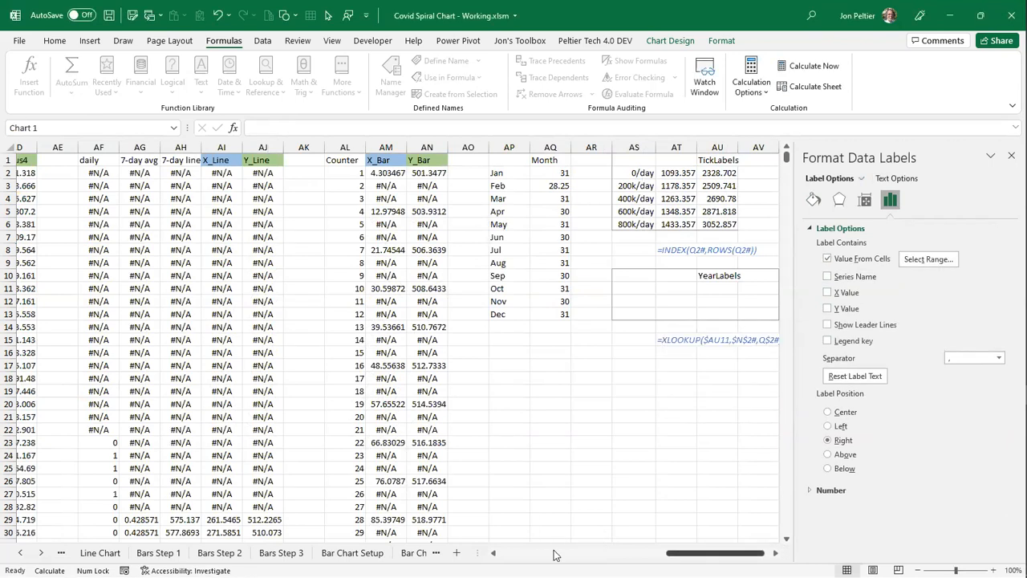
click(556, 555)
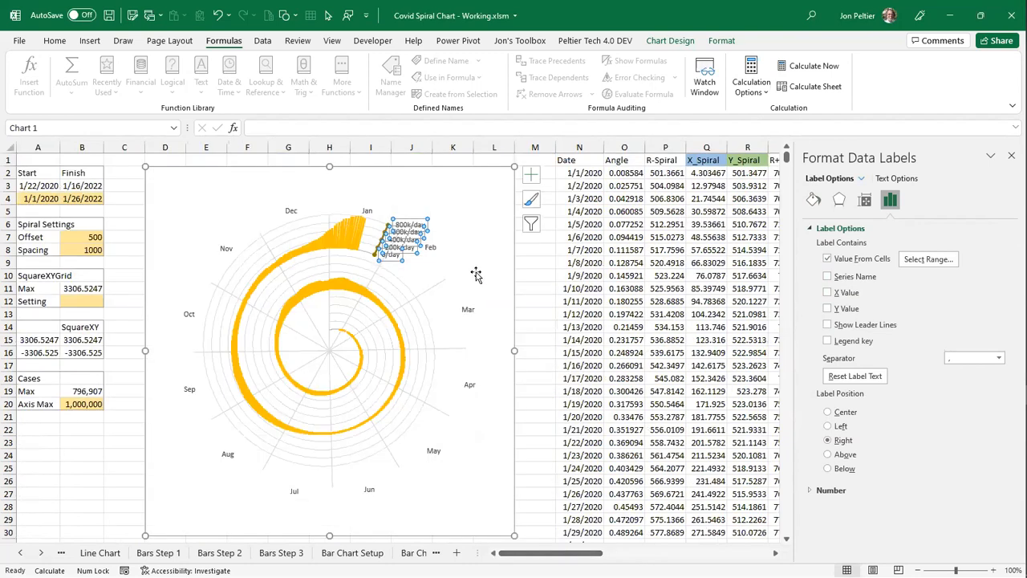
click(477, 268)
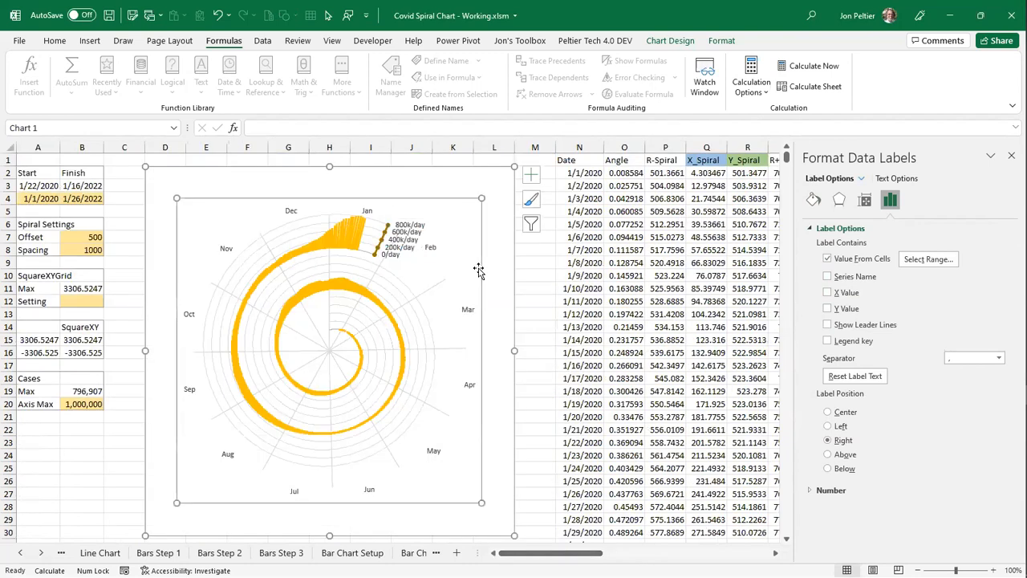
- Set the TickLabels series of the spiral chart to have no markers and no line
click(382, 245)
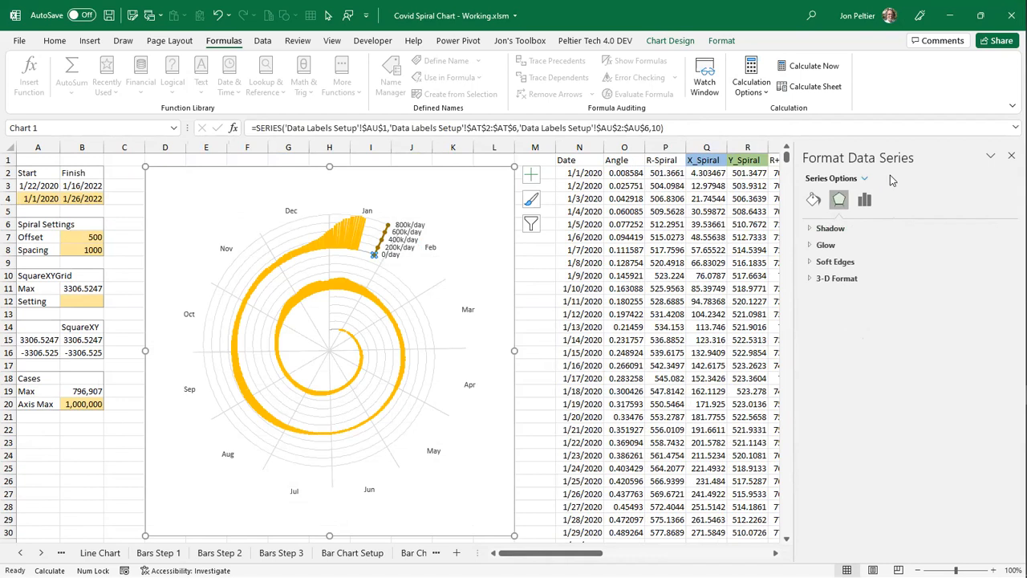
click(813, 200)
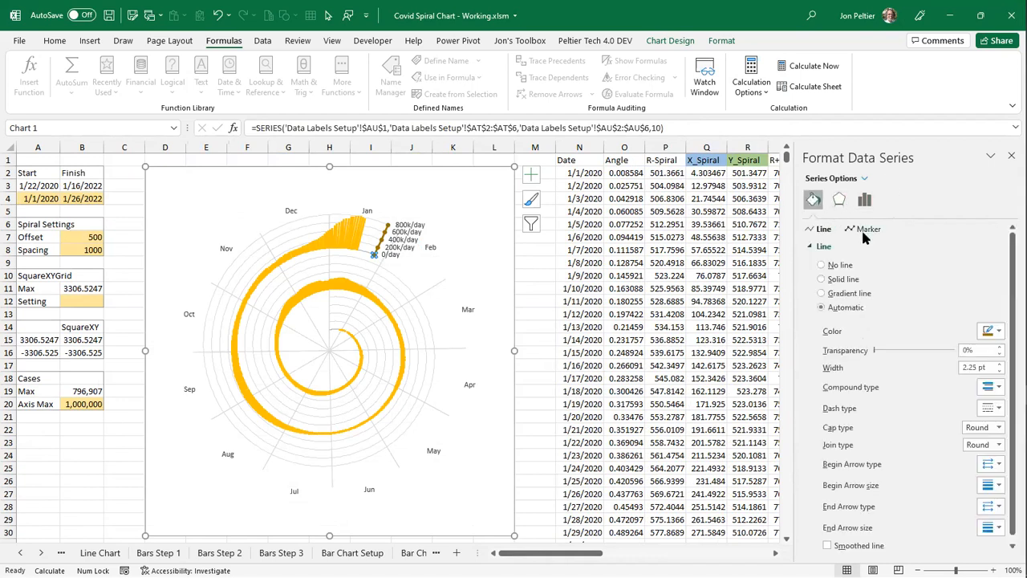
click(865, 229)
click(854, 249)
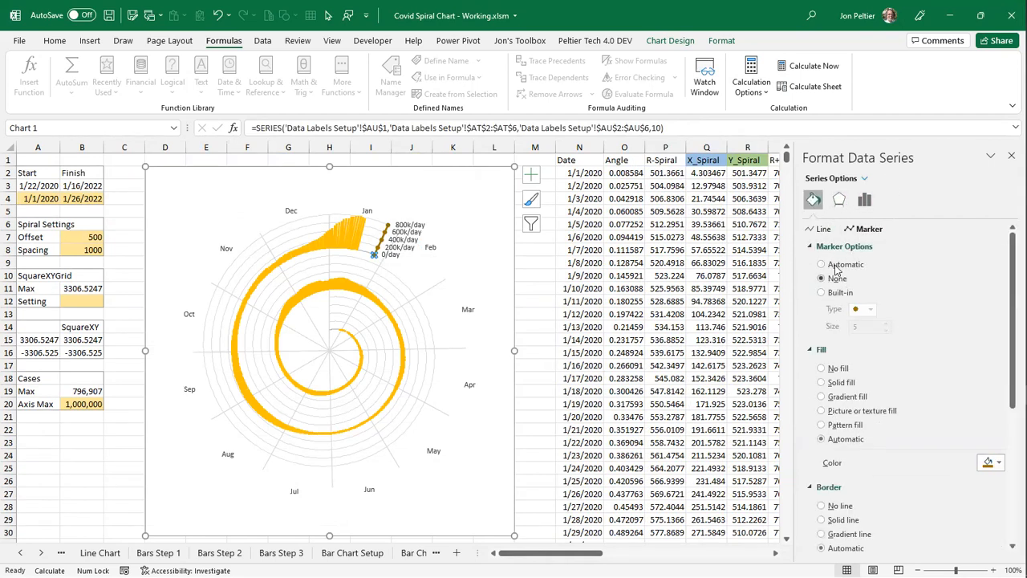
click(820, 230)
click(822, 265)
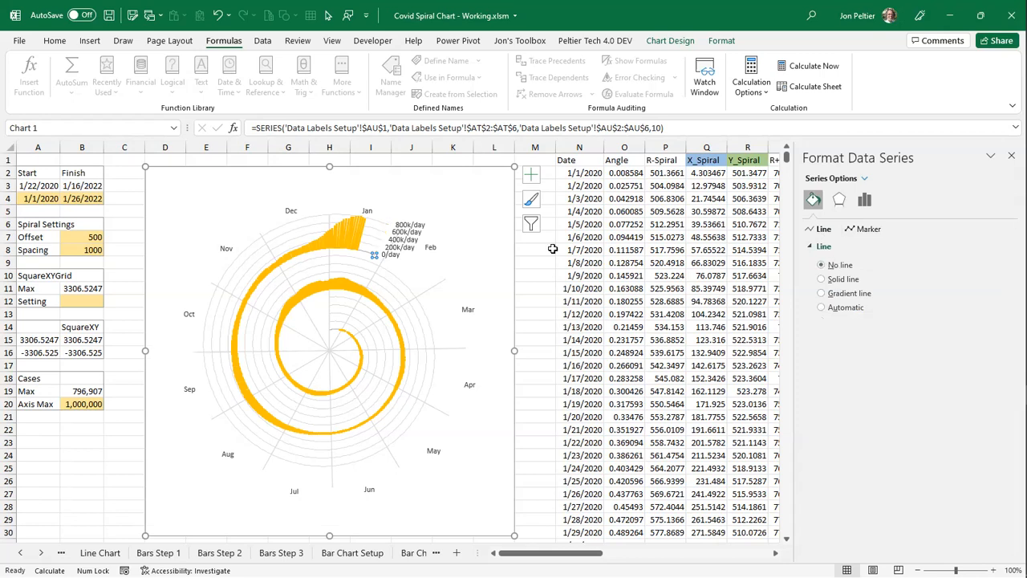
click(497, 232)
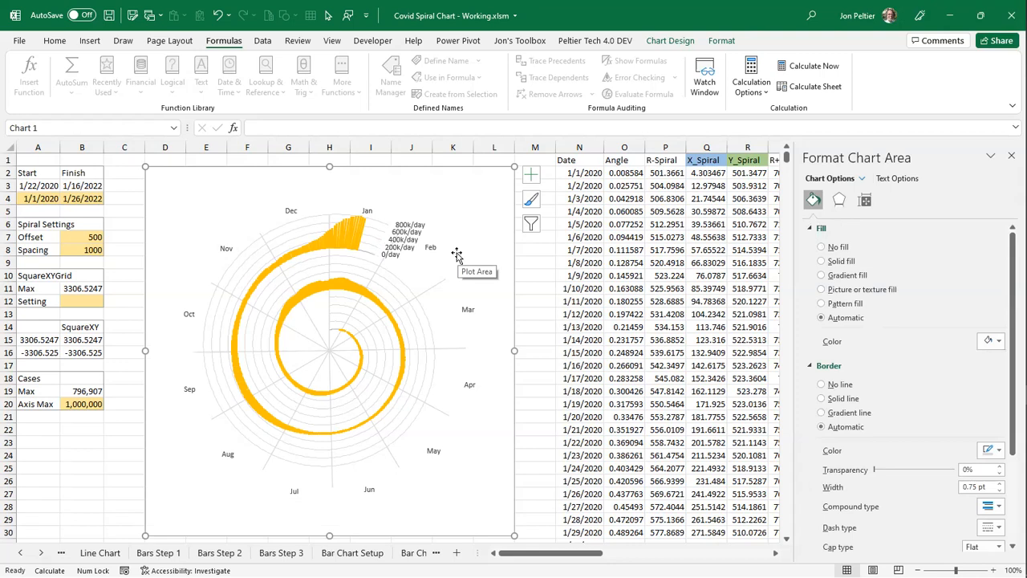
- Use the Move or Resize Chart Elements tool to nudge all TickLabels data labels 1 pixel left
click(398, 232)
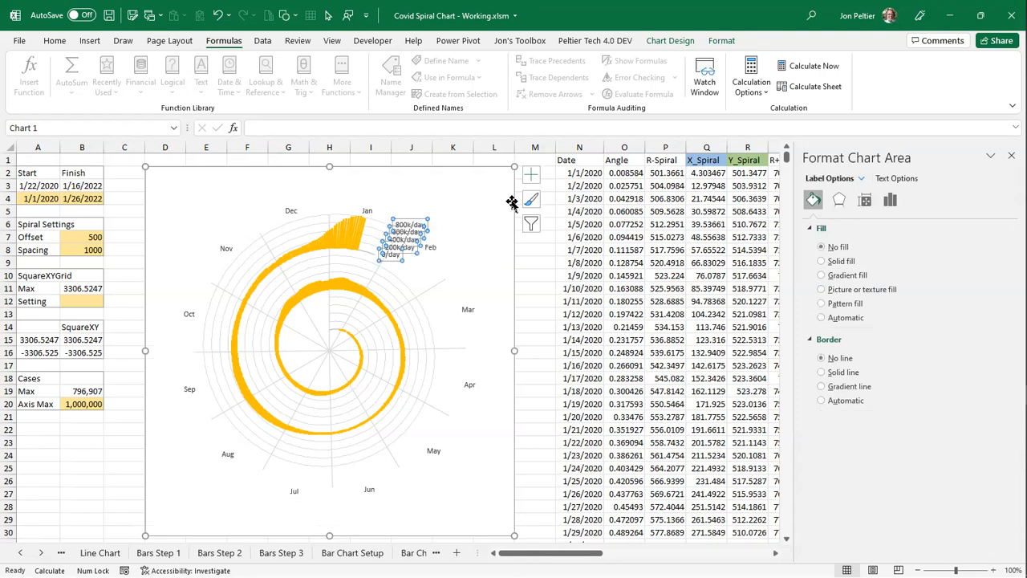
click(584, 42)
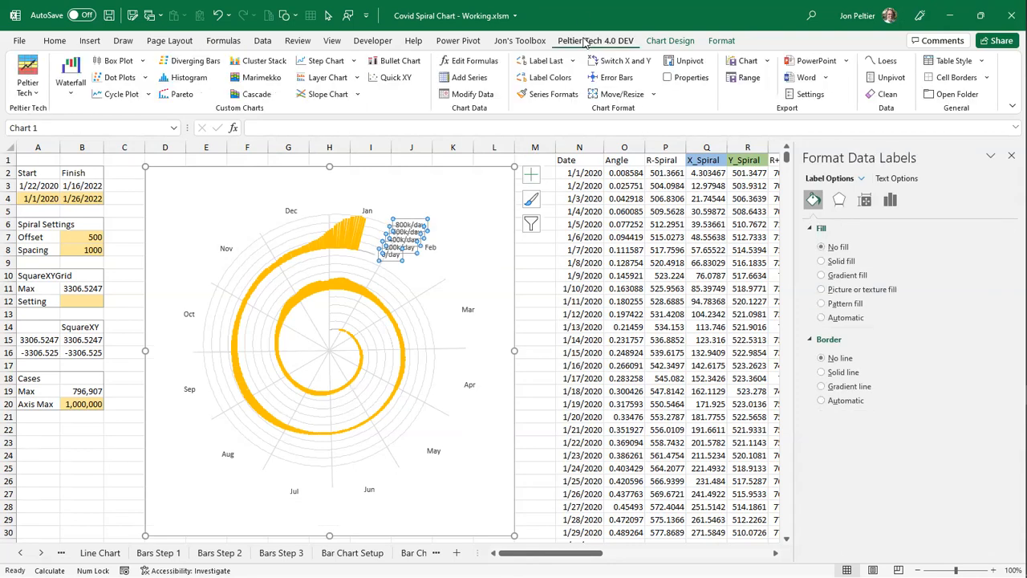
click(611, 96)
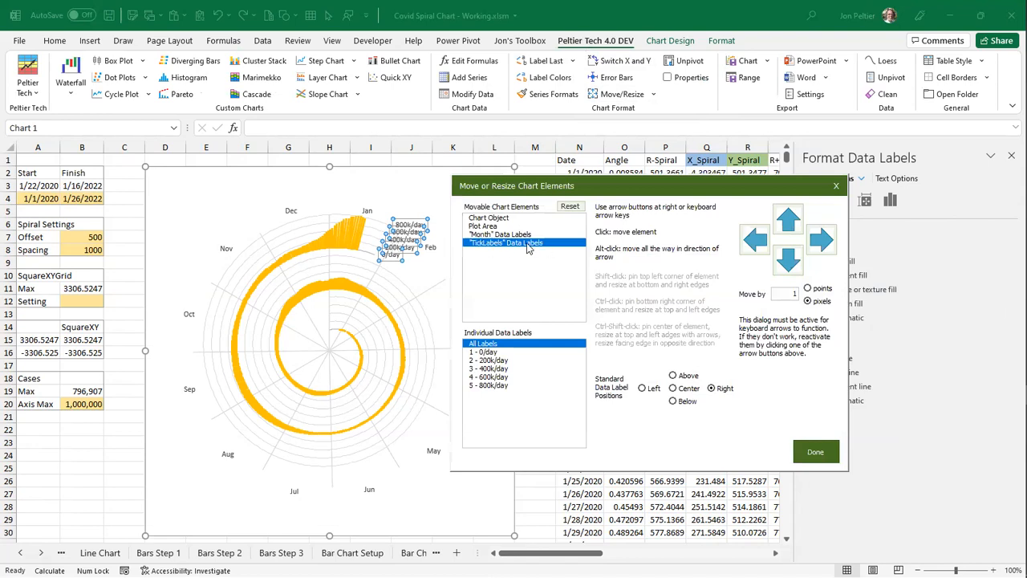
click(506, 378)
click(503, 361)
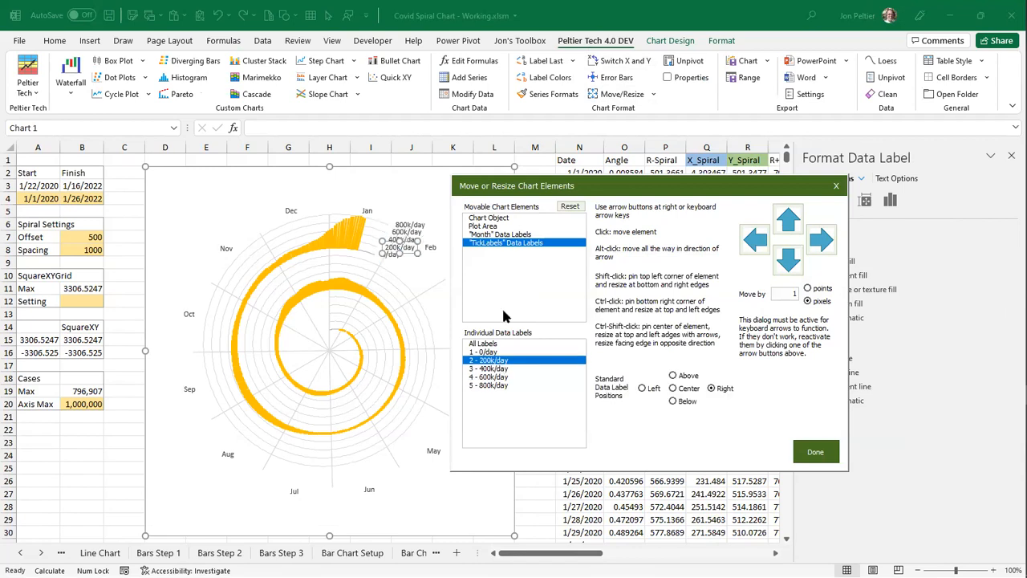
click(493, 344)
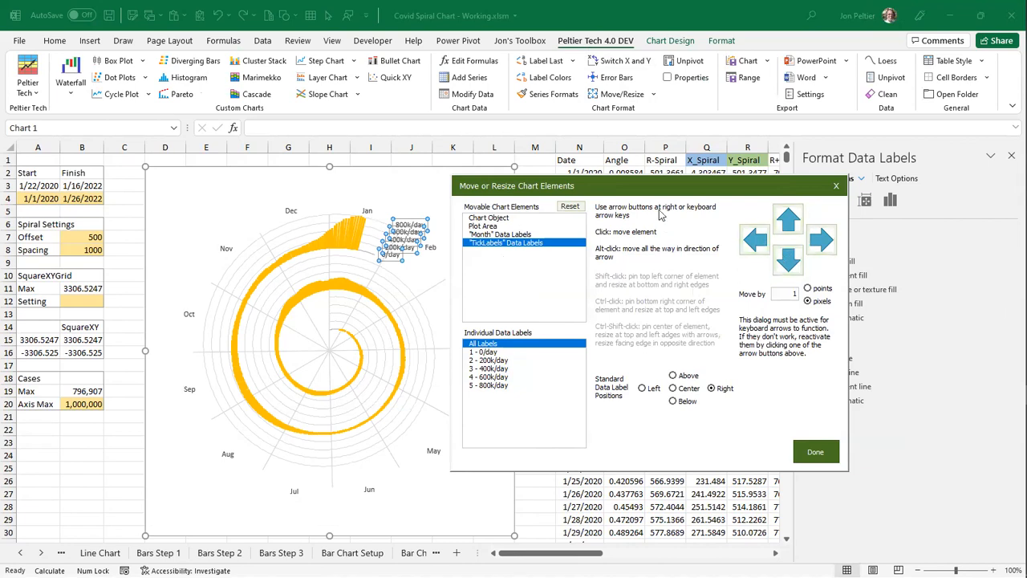
key(Left)
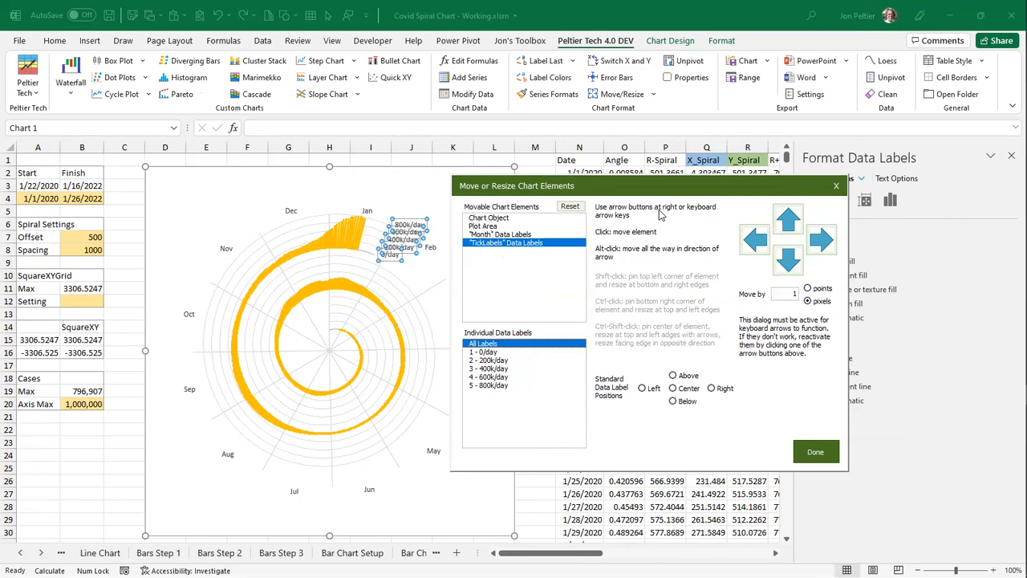
- Nudge all TickLabels data labels another 2 pixels left
key(Down)
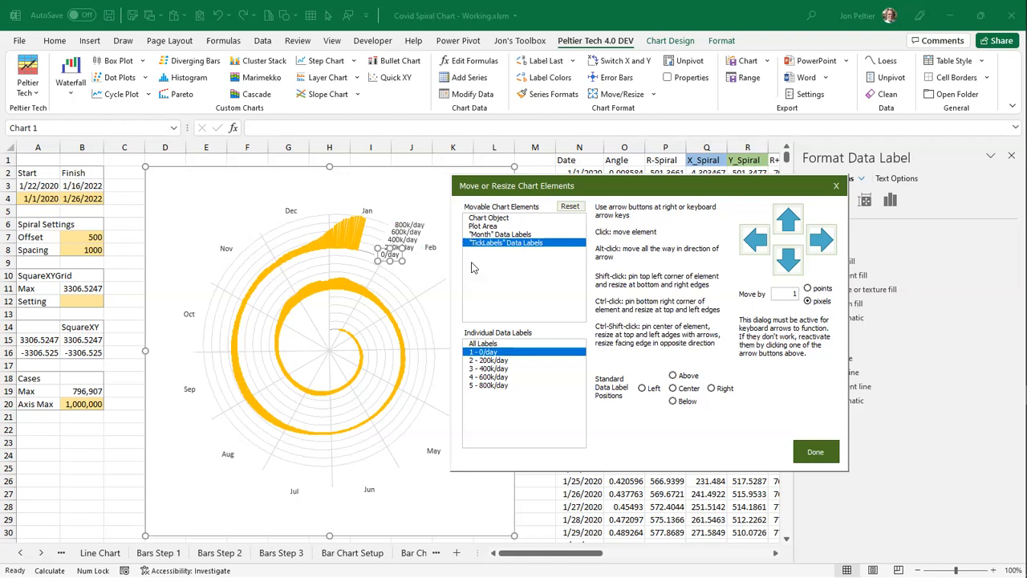
click(482, 344)
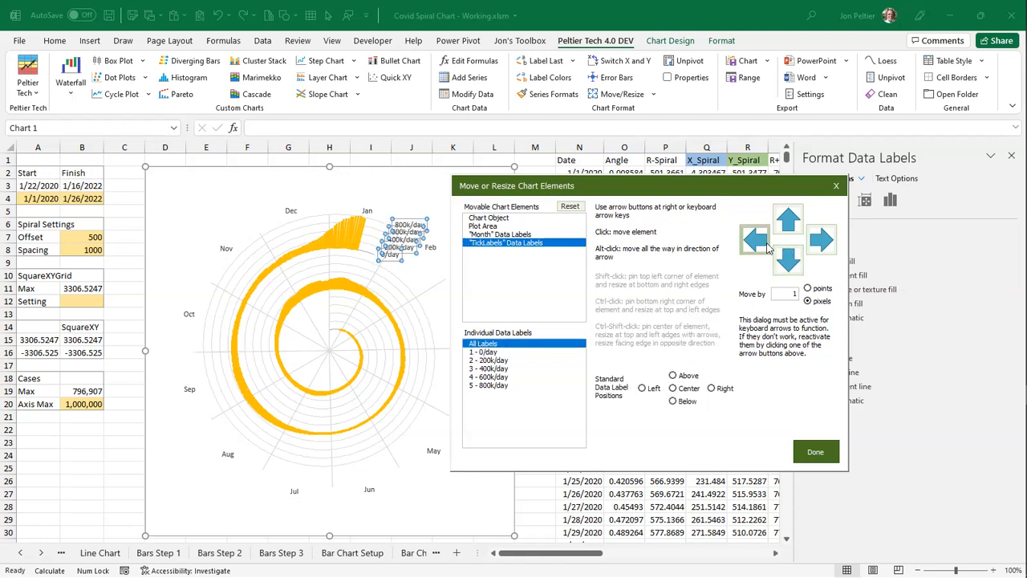
click(755, 244)
click(756, 245)
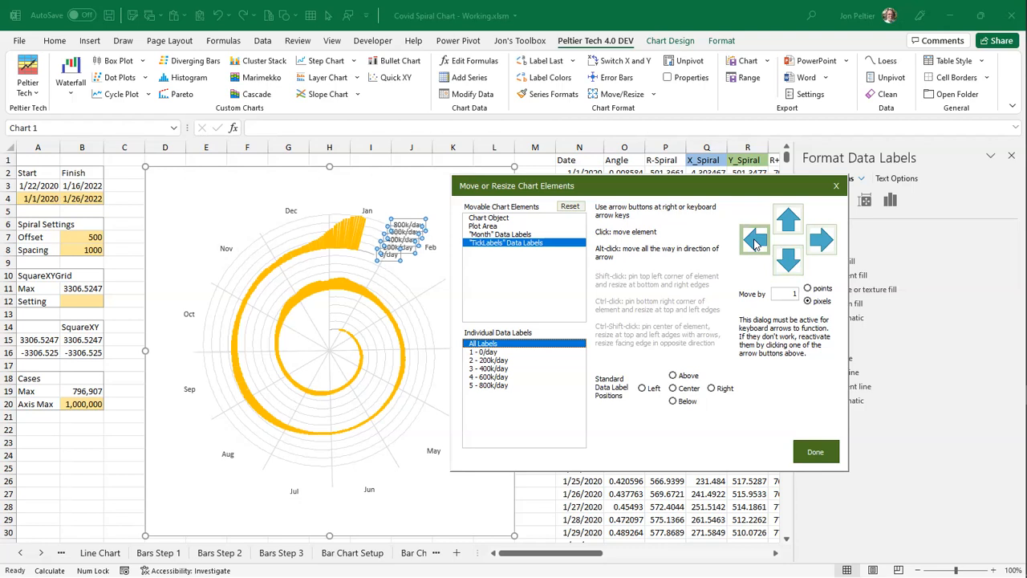
- Nudge all TickLabels data labels 2 pixels down and finish moving chart elements
key(Down)
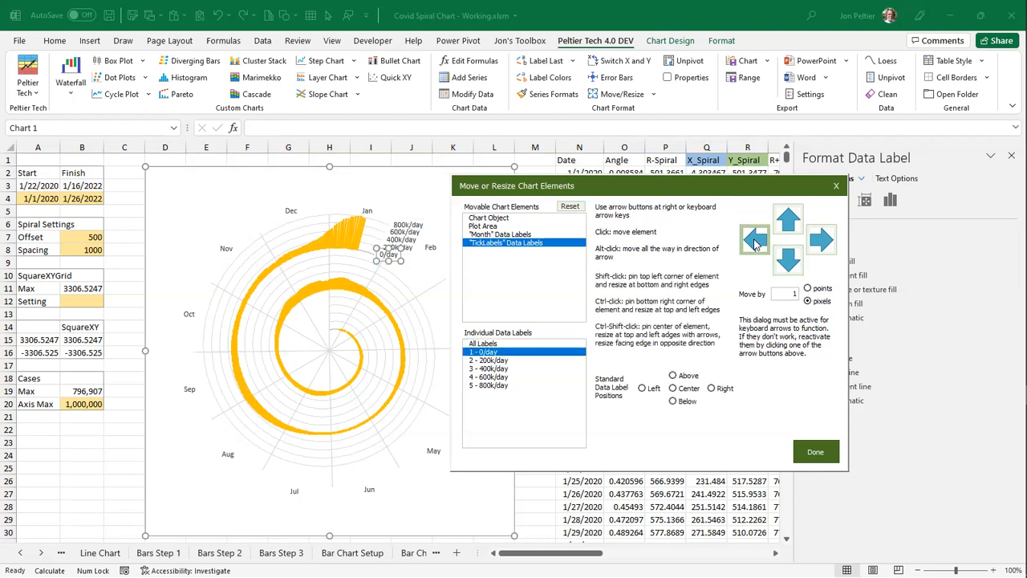
click(495, 345)
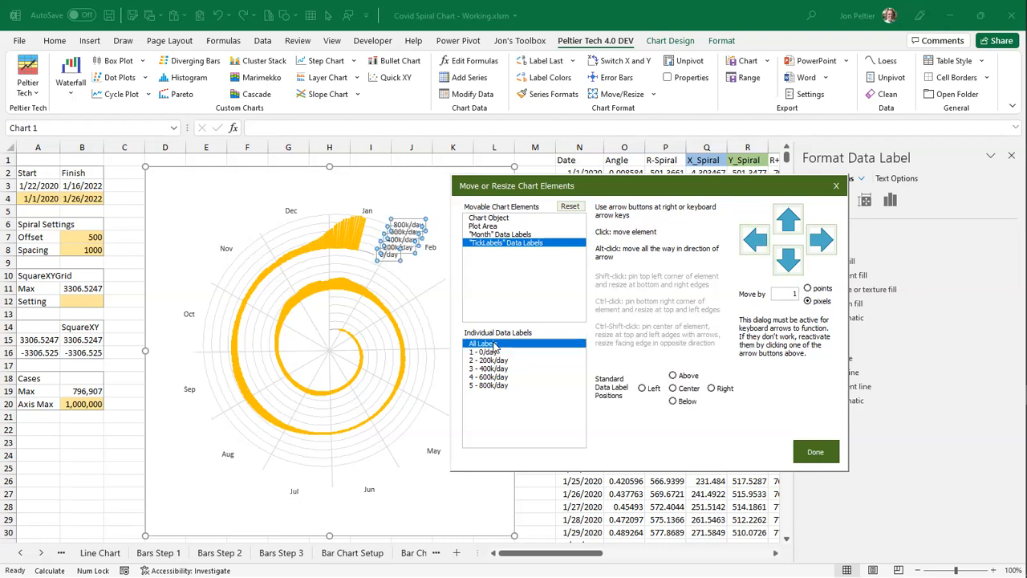
click(788, 259)
click(788, 258)
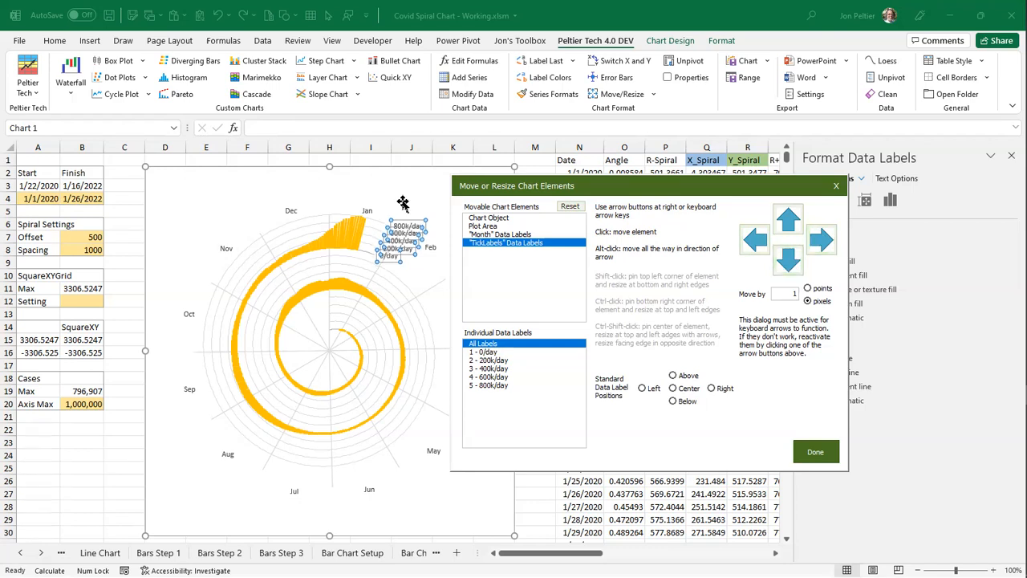
click(815, 452)
click(423, 231)
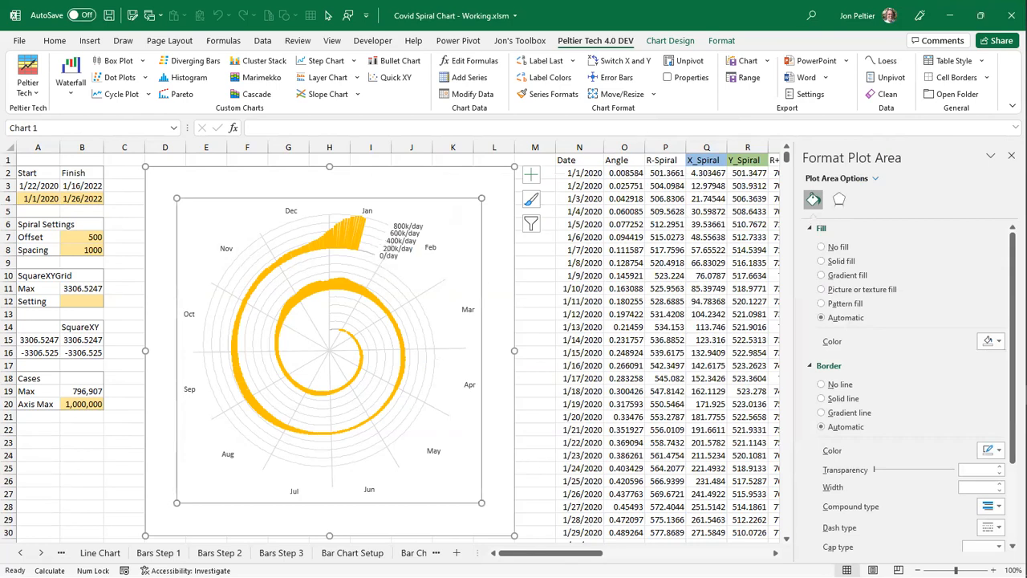
- Enter the YearLabels dates 1/25/2020, 1/12/2021 and 1/6/2022 in cells AS11:AS13
drag(566, 557, 756, 557)
click(646, 289)
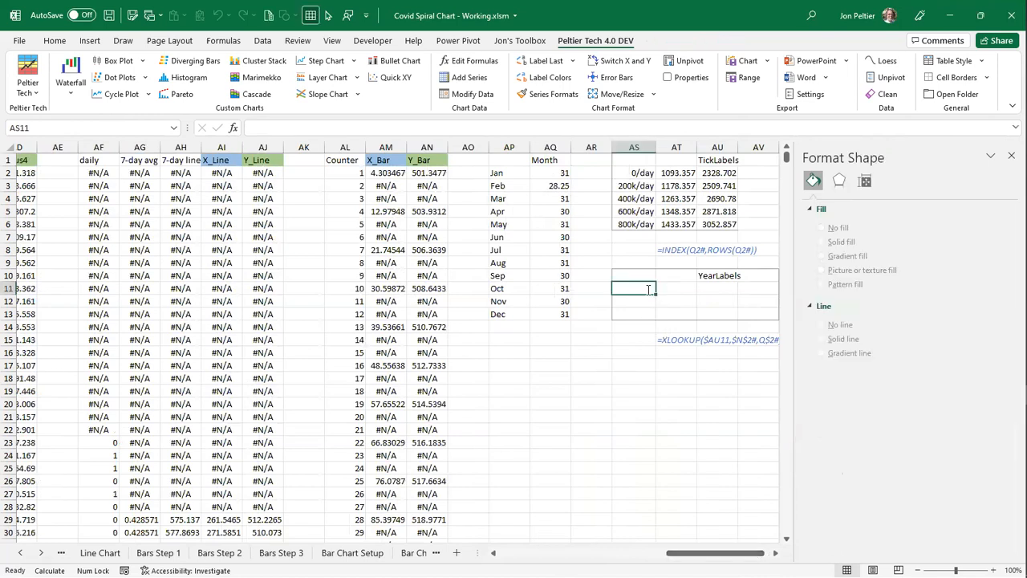
text(1/25/2020)
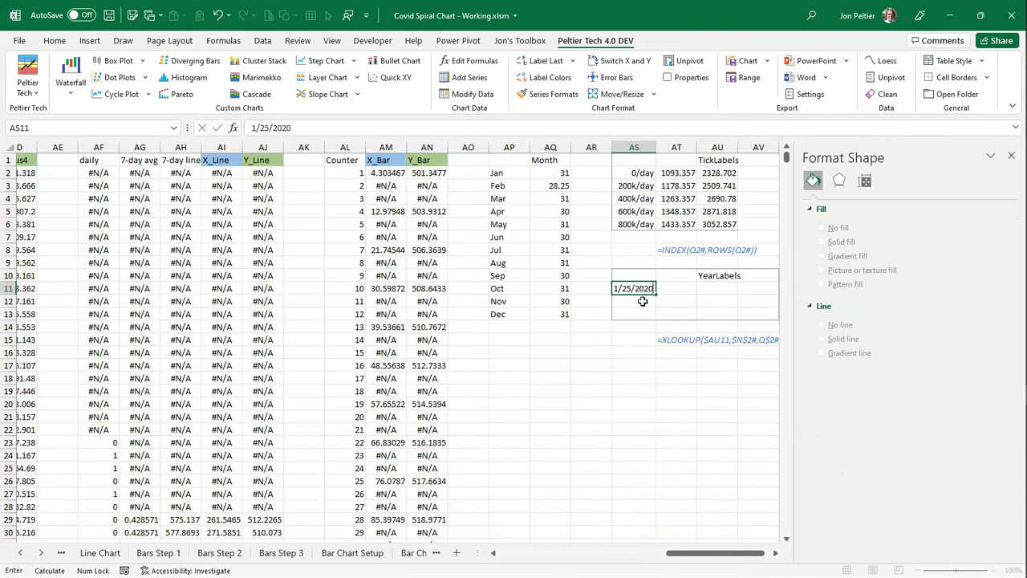
key(Return)
text(1/12/2021)
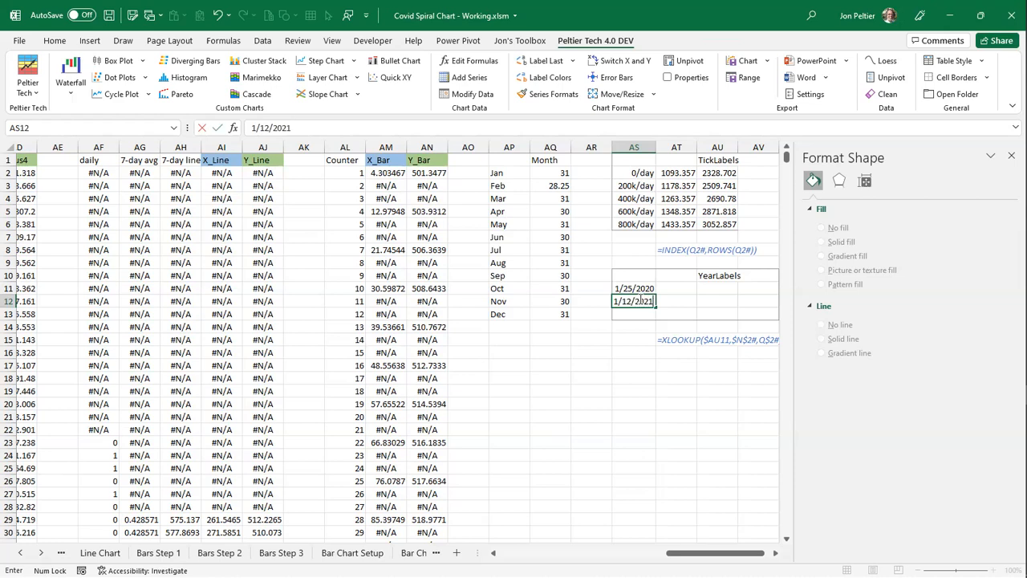
click(635, 315)
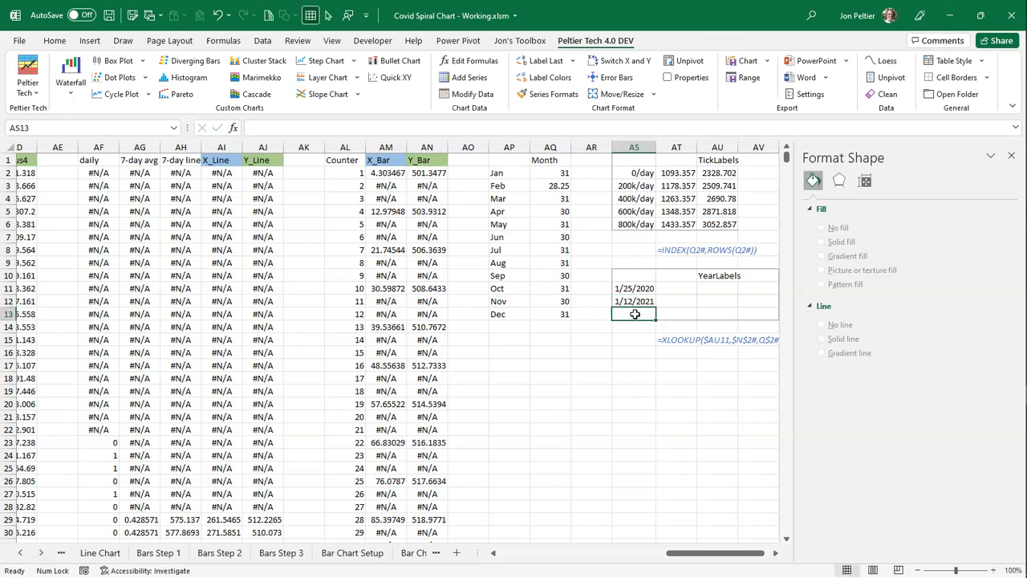
text(1/)
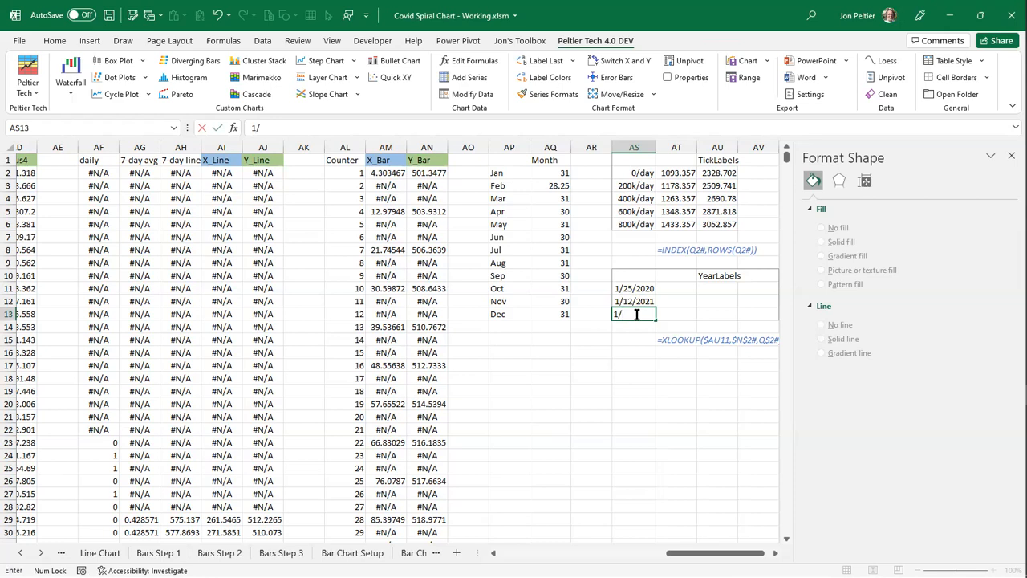
text(6)
key(ctrl+Return)
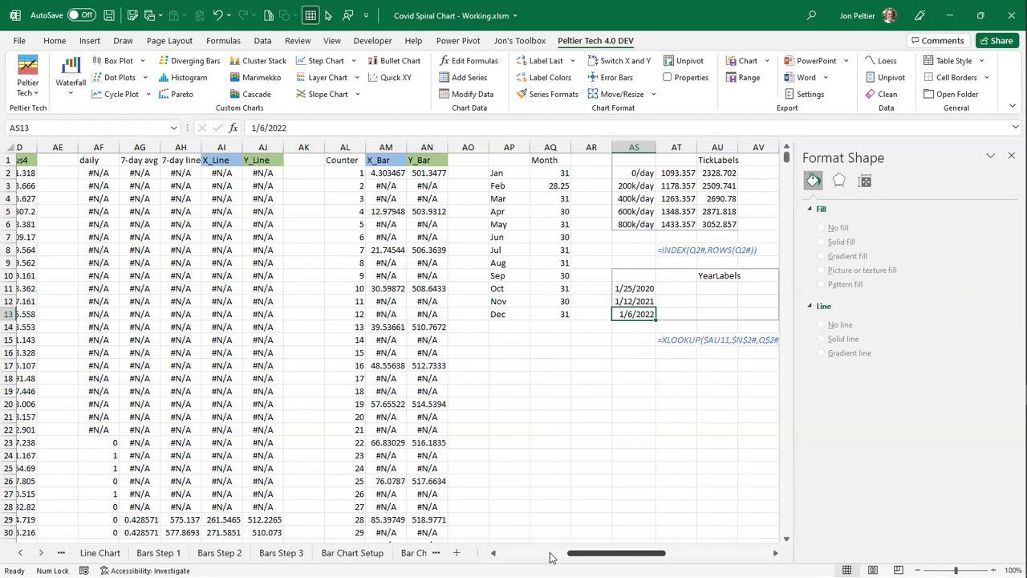
- Start an XLOOKUP formula in cell AT11 with the date in AS11 as the lookup value
click(550, 558)
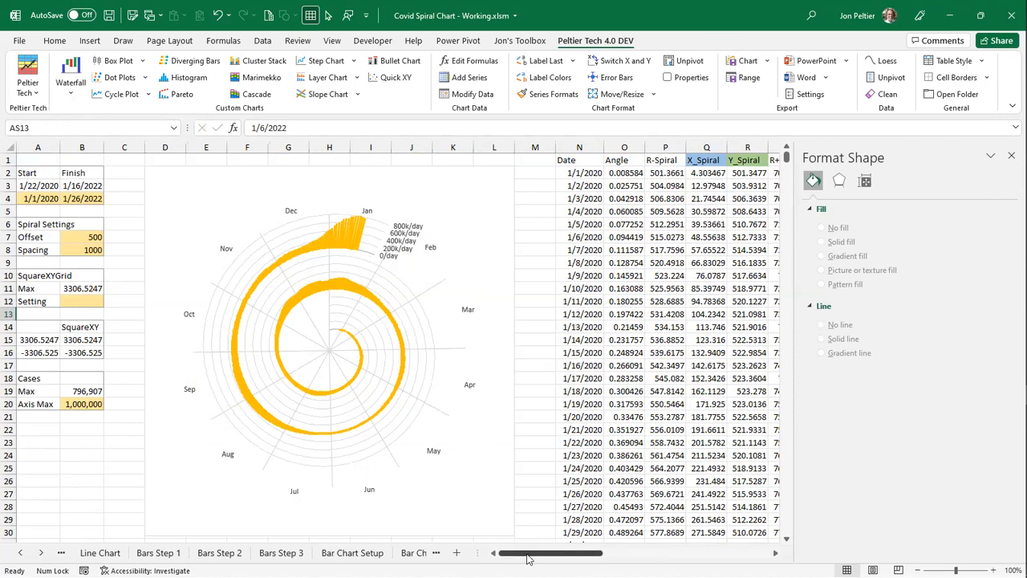
drag(549, 552, 773, 555)
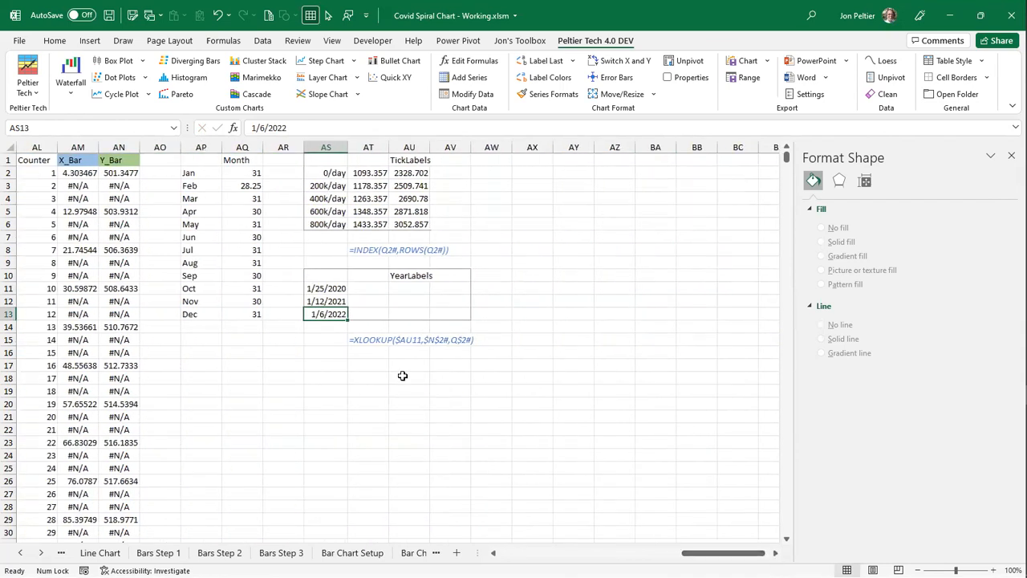
click(364, 294)
text(=)
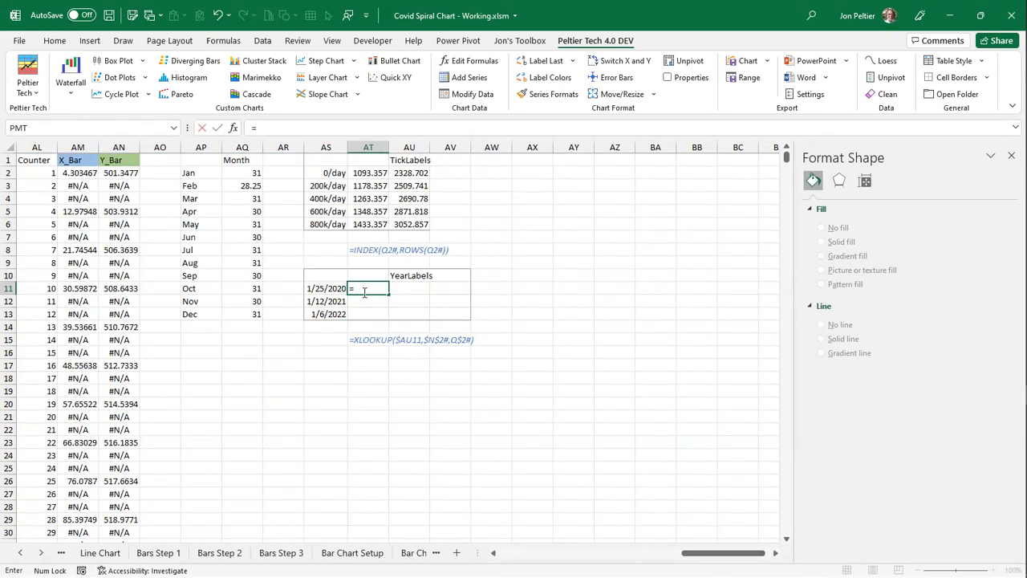
text(xloo)
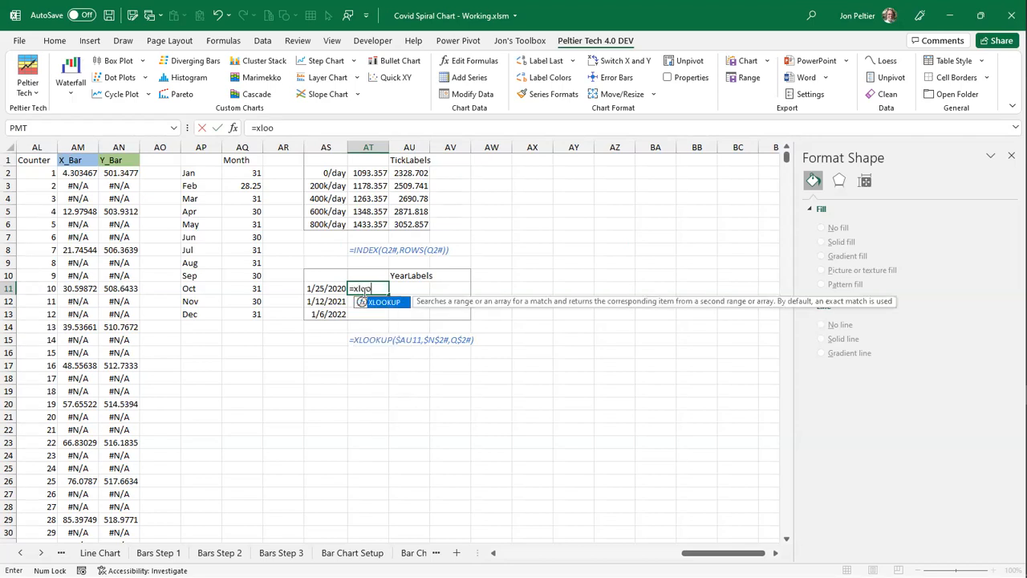
key(Tab)
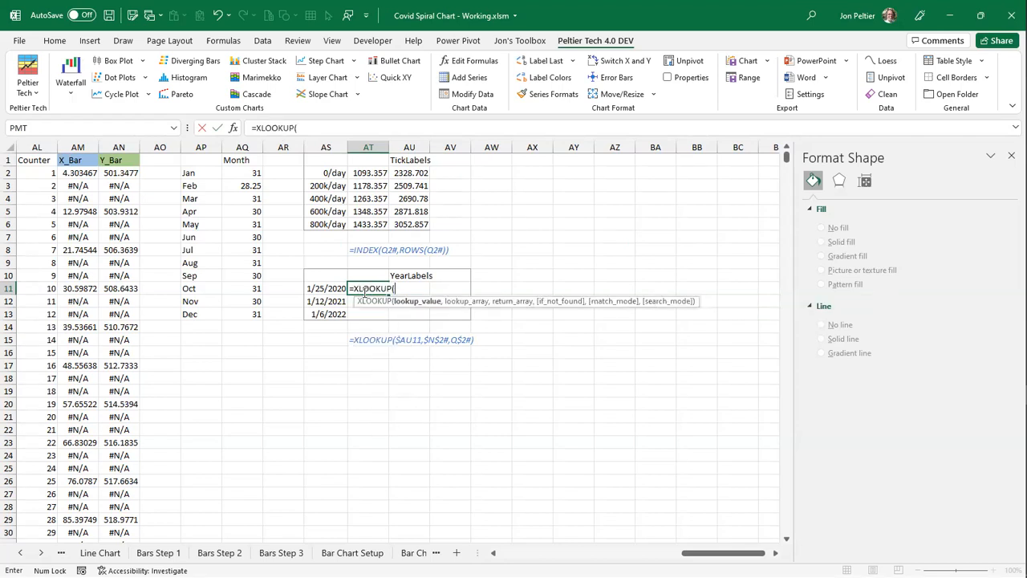
click(324, 289)
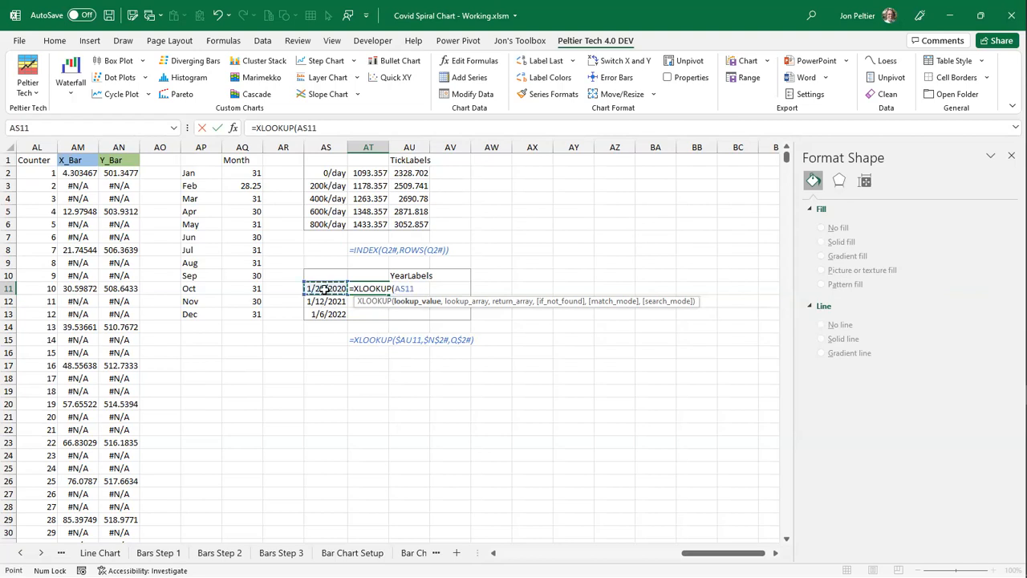
text(,)
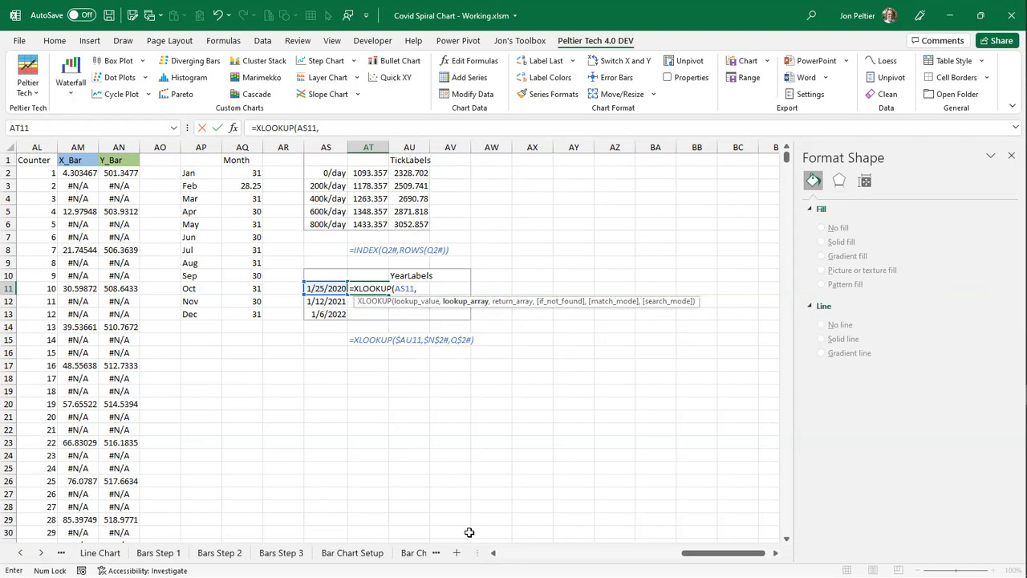
- Add the Date spill range as the XLOOKUP lookup array and lock the columns, giving $AS11 and $N2#
click(526, 555)
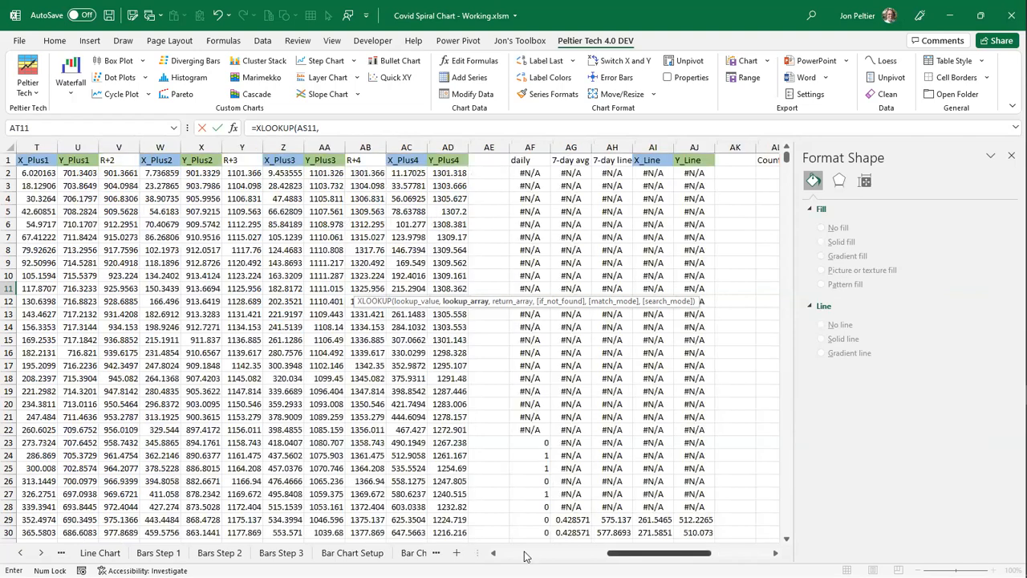
click(538, 172)
text(#)
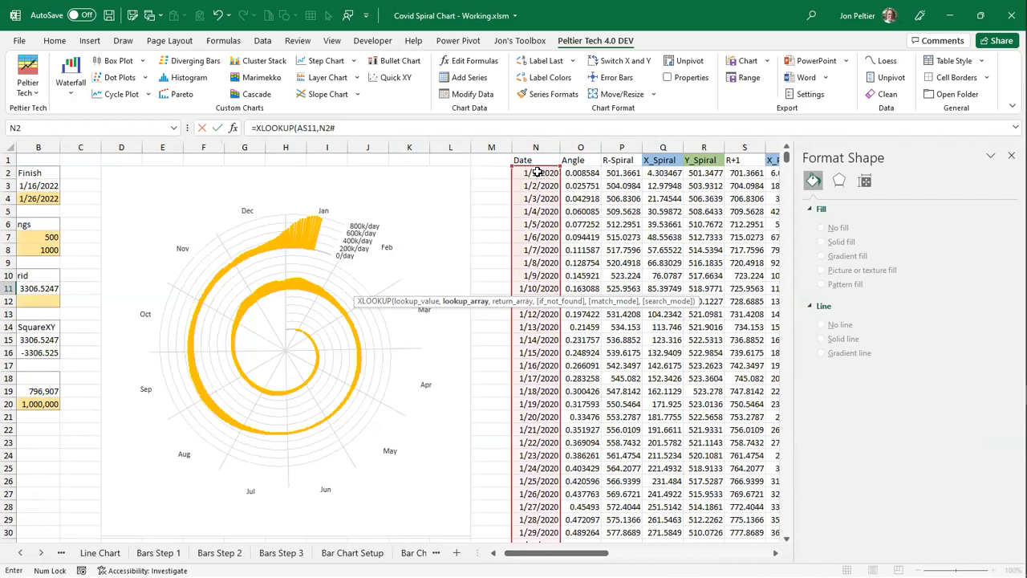
click(321, 127)
text($)
click(299, 128)
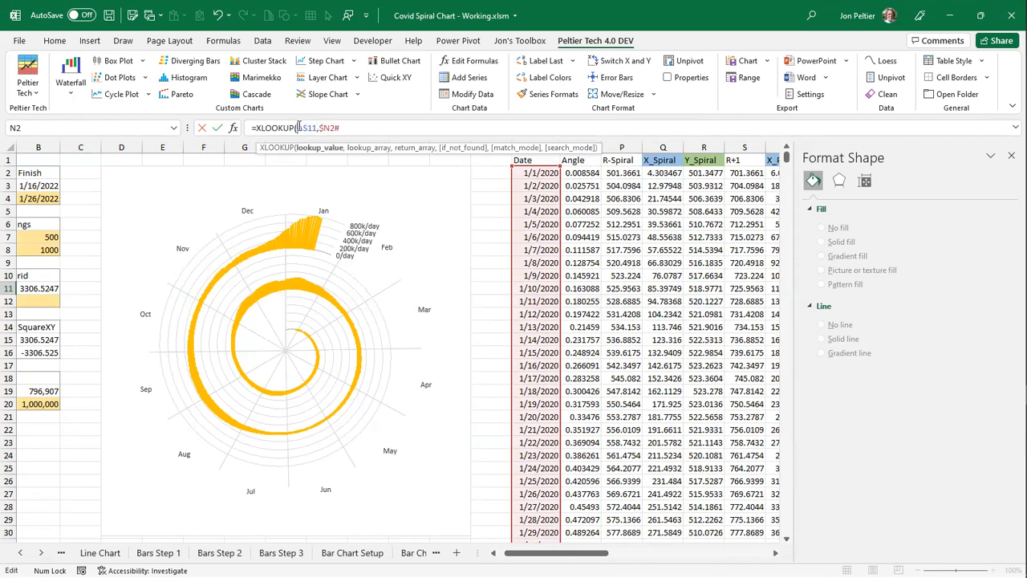
text($)
click(349, 129)
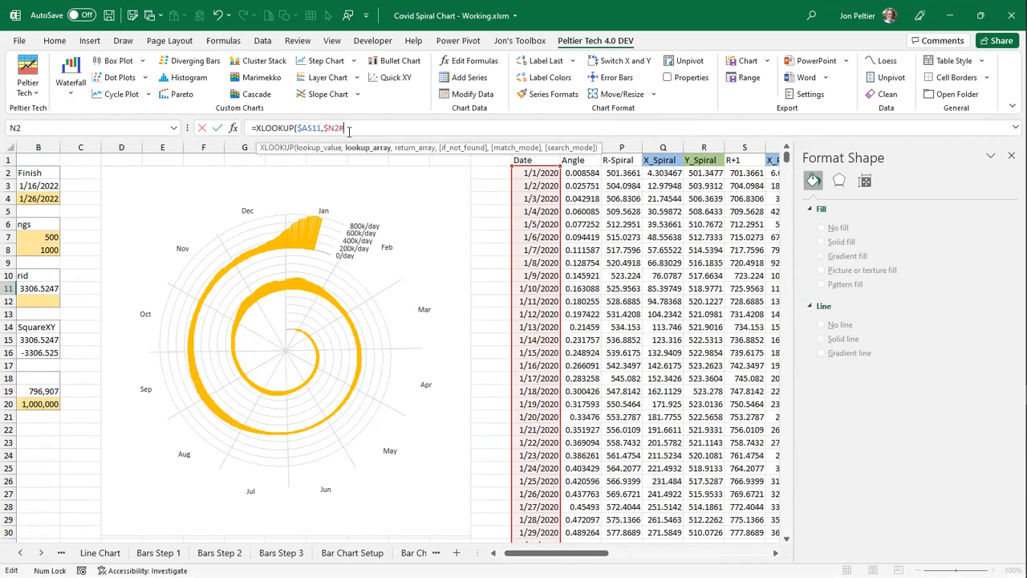
text(,)
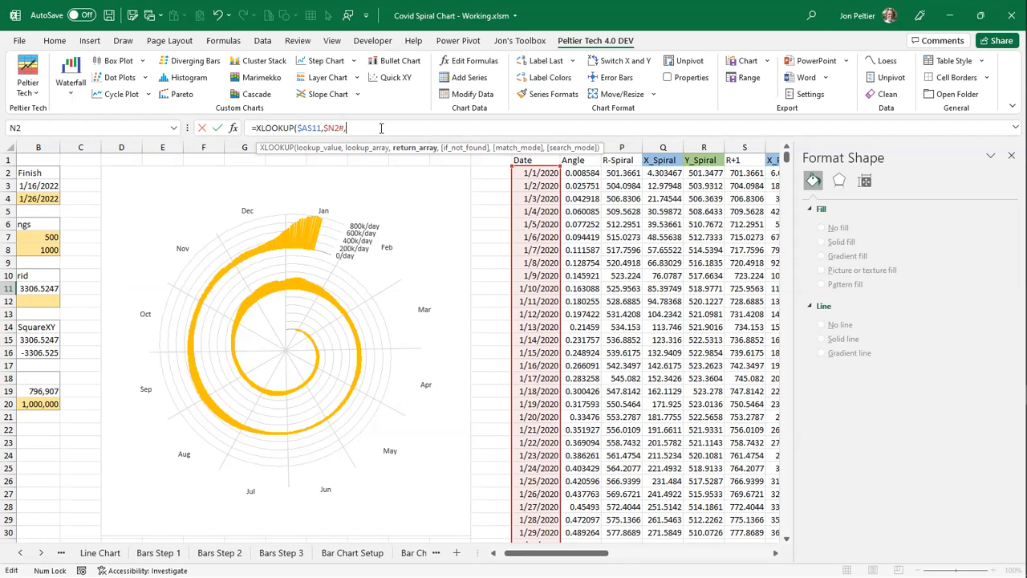
- Use the X_Spiral spill range as the return array, lock the rows and enter =XLOOKUP($AS11,$N$2#,Q$2#) in AT11
click(611, 173)
text(#)
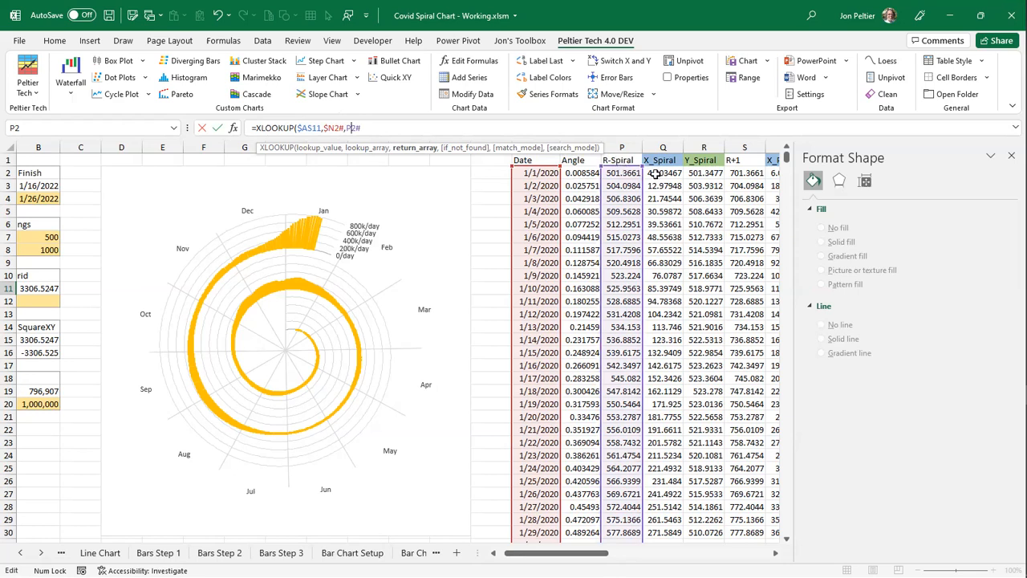
double_click(354, 128)
click(660, 172)
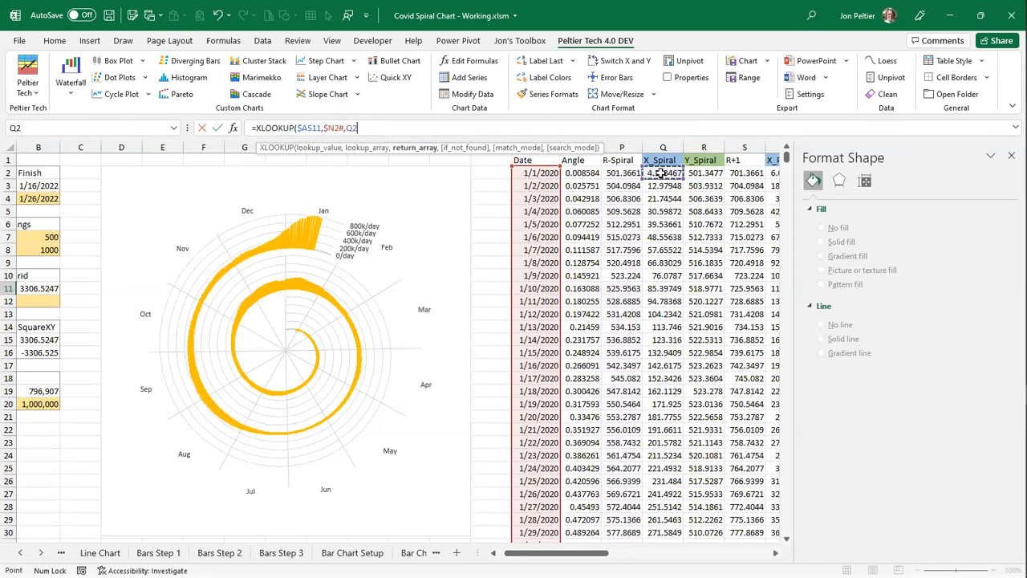
text(#)
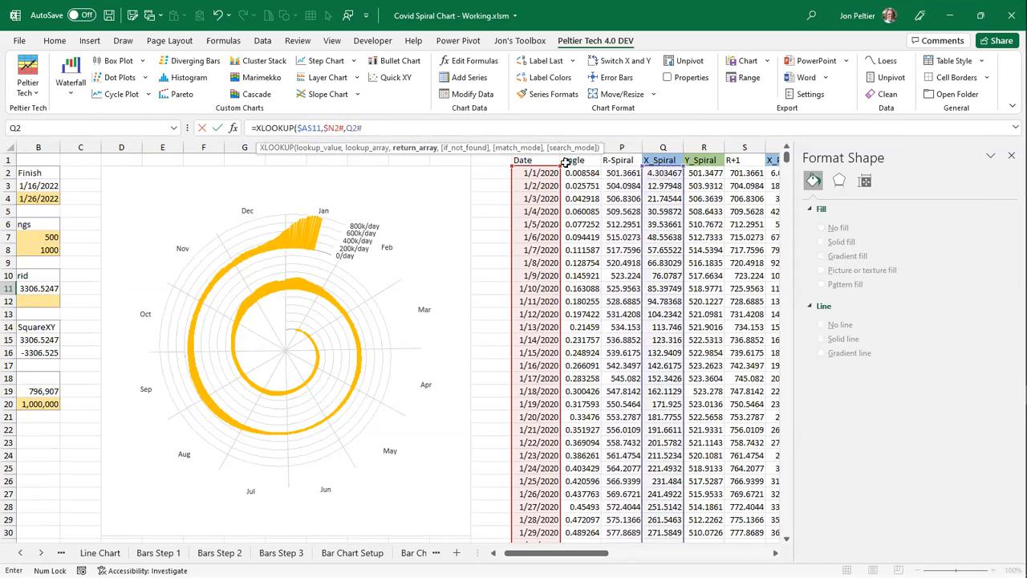
click(332, 128)
key(BackSpace)
text(N)
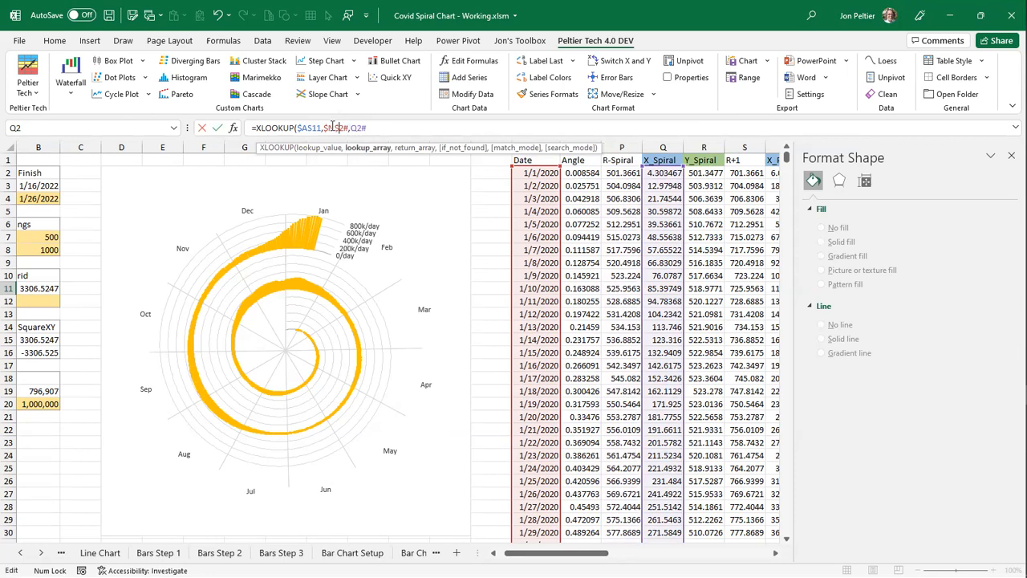
click(358, 127)
key(Return)
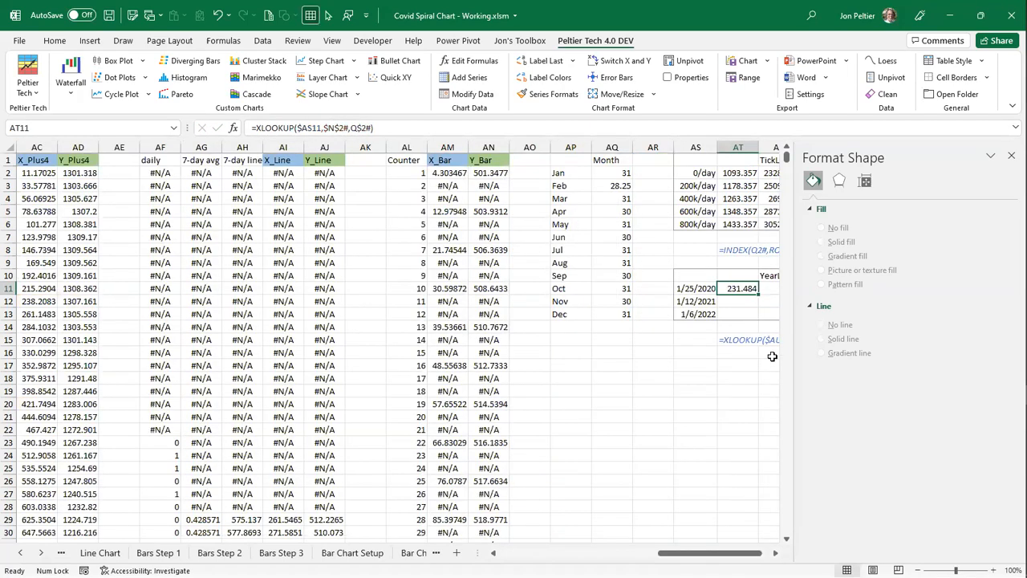
- Fill the XLOOKUP formula from AT11 down to AT13
click(776, 552)
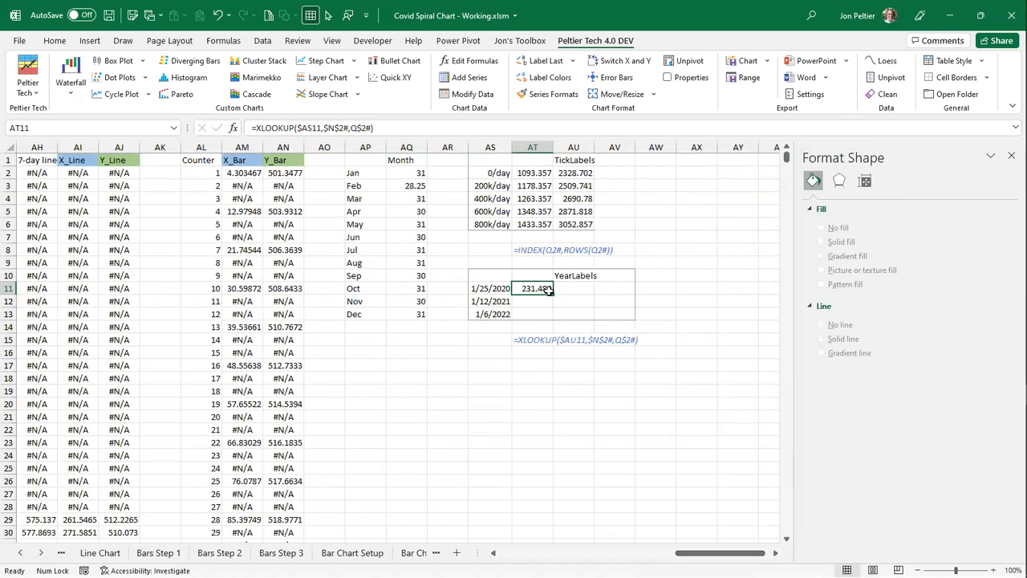
drag(553, 295, 548, 319)
click(516, 374)
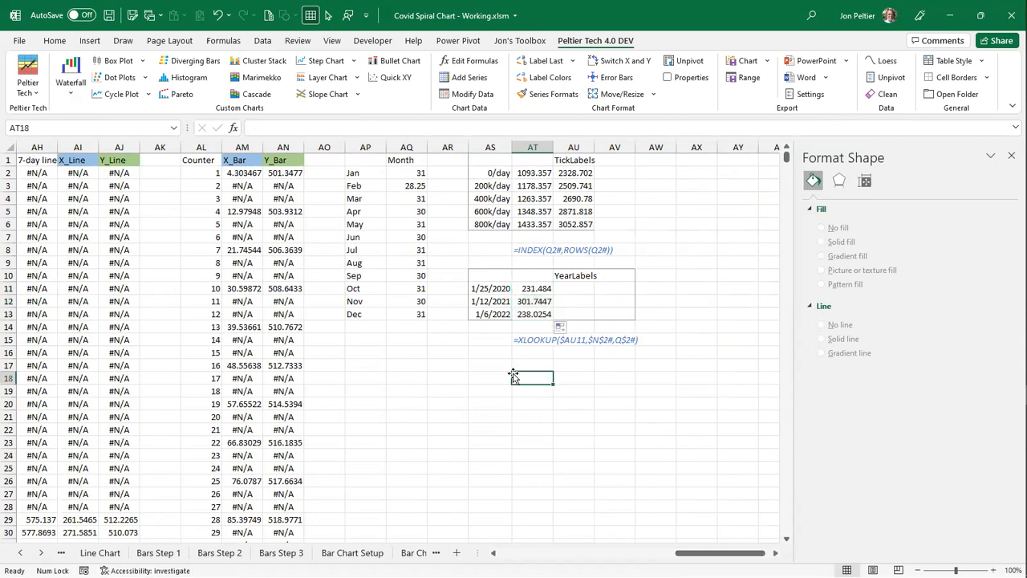
- Change the second YearLabels date in cell AS12 to 1/9/2021
click(536, 301)
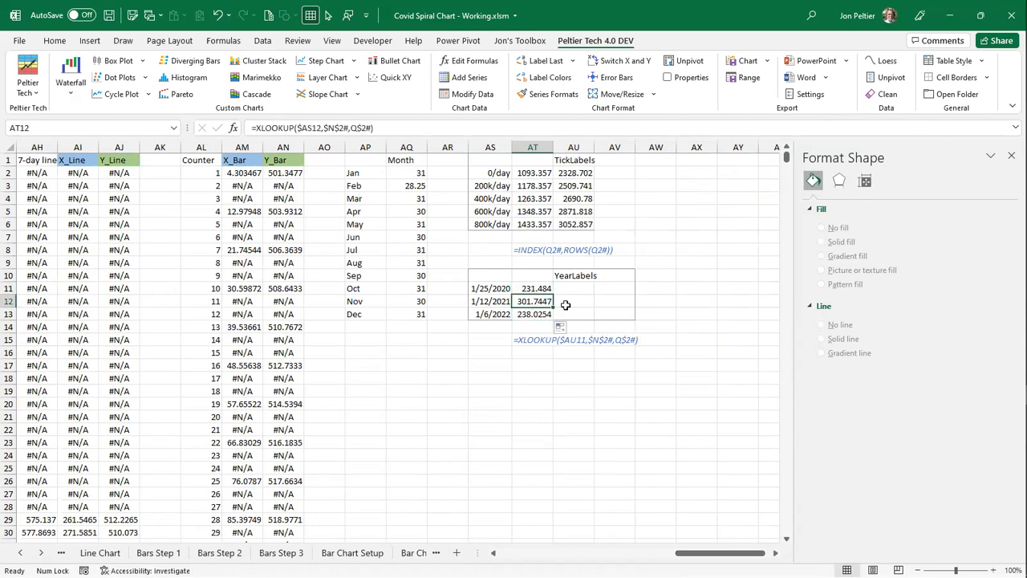
click(476, 303)
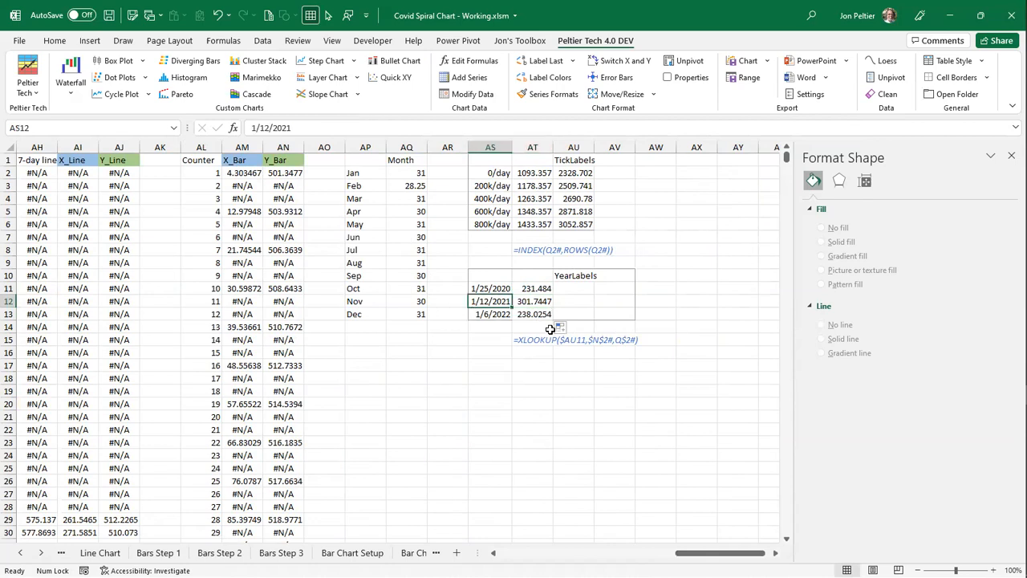
text(1/)
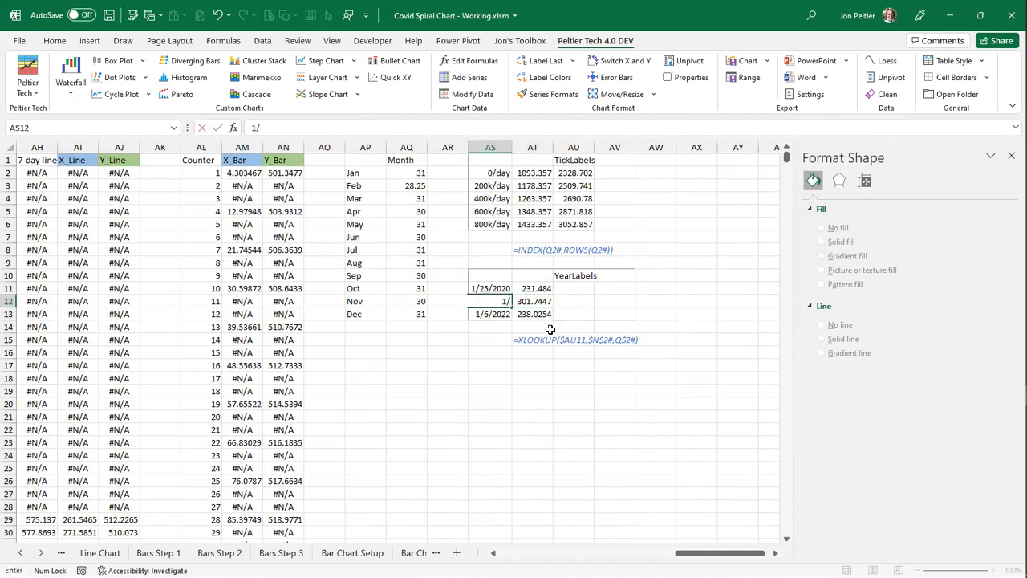
text(9)
key(ctrl+Return)
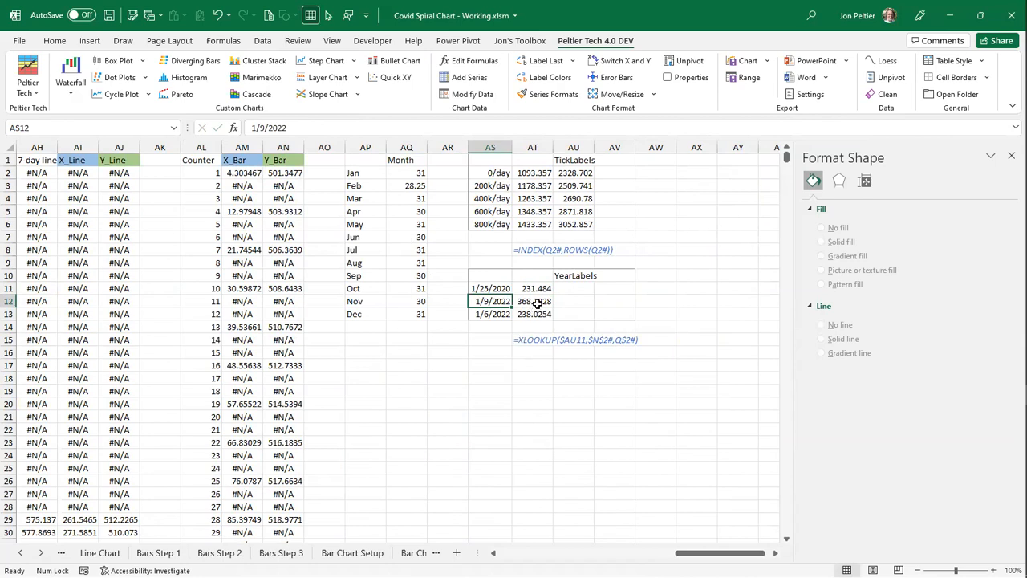
click(536, 304)
click(491, 302)
double_click(509, 301)
key(BackSpace)
text(1)
key(ctrl+Return)
- Change the first YearLabels date in cell AS11 to 1/24/2020
click(486, 289)
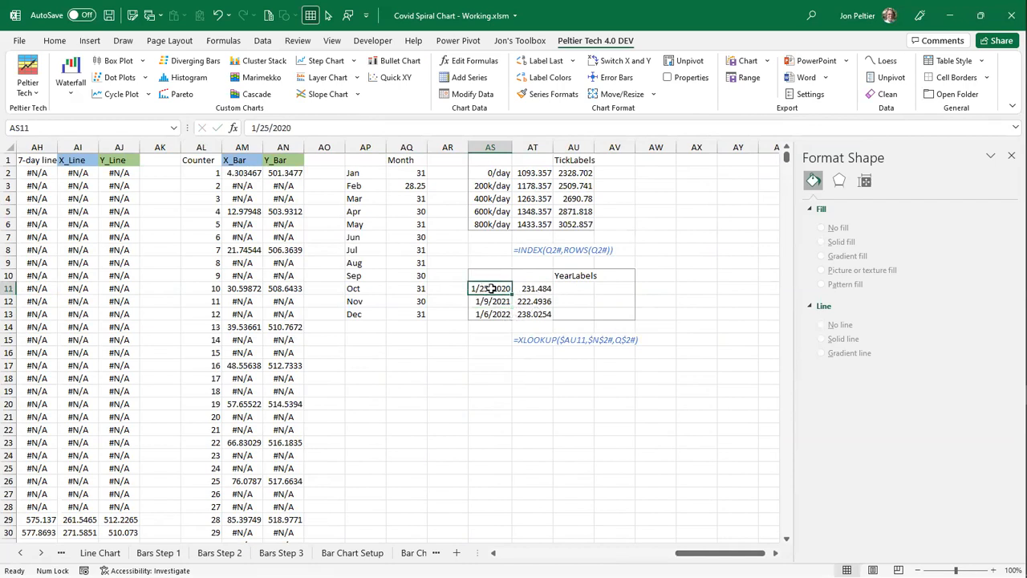
text(1/12)
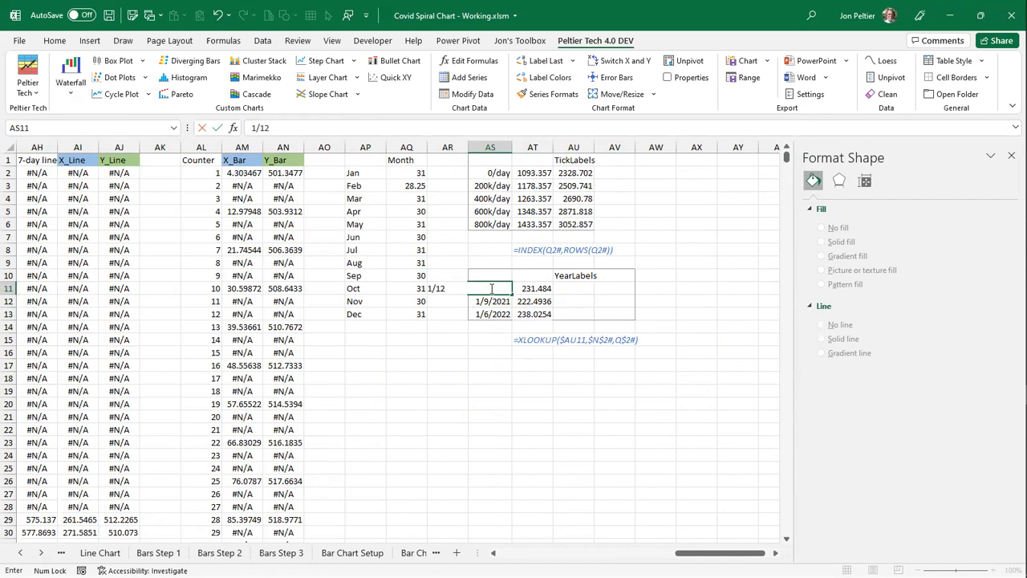
key(BackSpace)
key(BackSpace)
text(24/2020)
key(ctrl+Return)
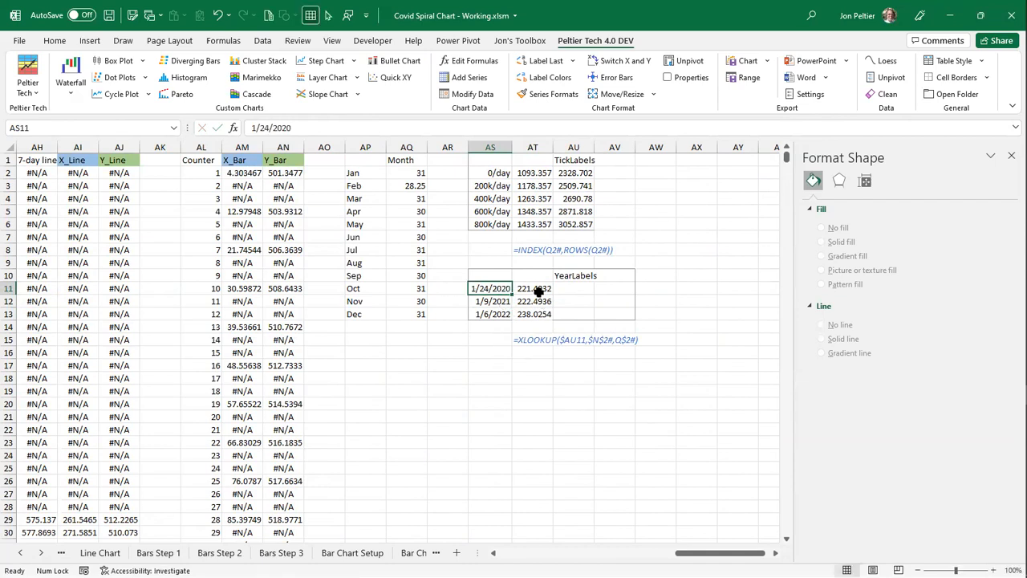
- Try 1/5/2022 as the third YearLabels date in cell AS13 and set it back to 1/6/2022
click(480, 314)
text(1/5)
key(ctrl+Return)
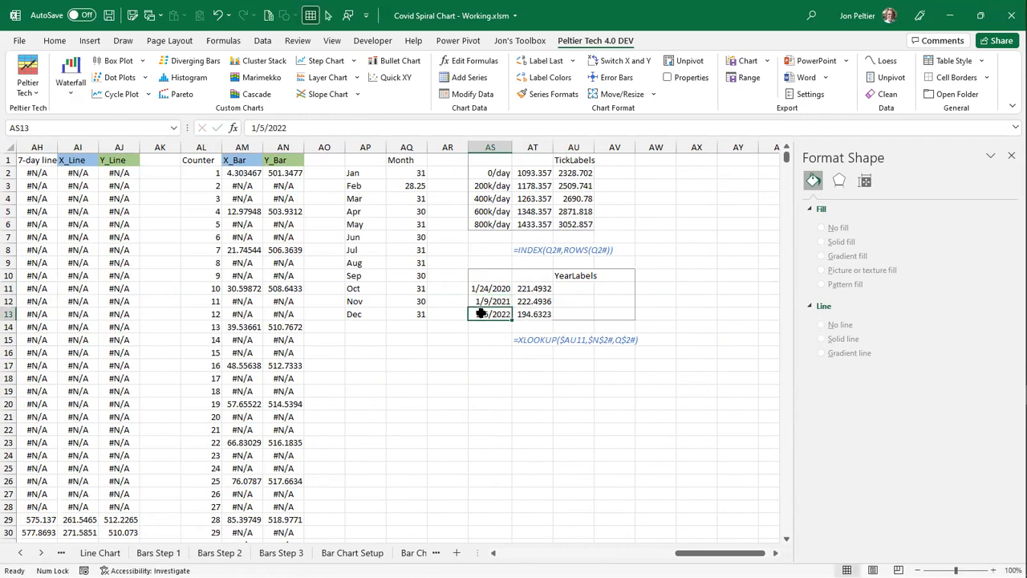
text(1/)
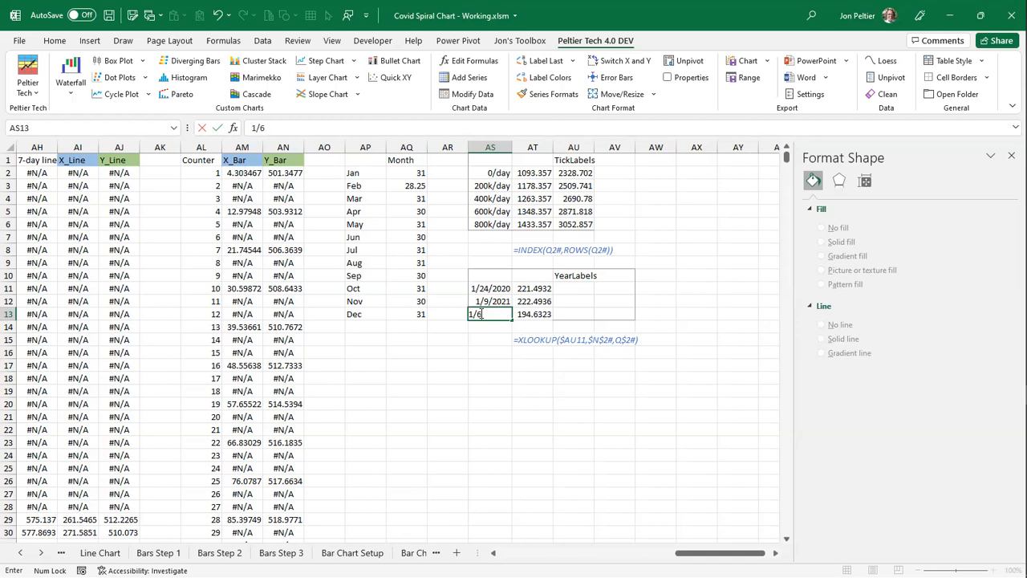
text(6)
key(ctrl+Return)
- Fill the XLOOKUP formulas across to AU11:AU13 and enter =YEAR(AS11) throughout AV11:AV13
drag(544, 289, 623, 309)
text(=)
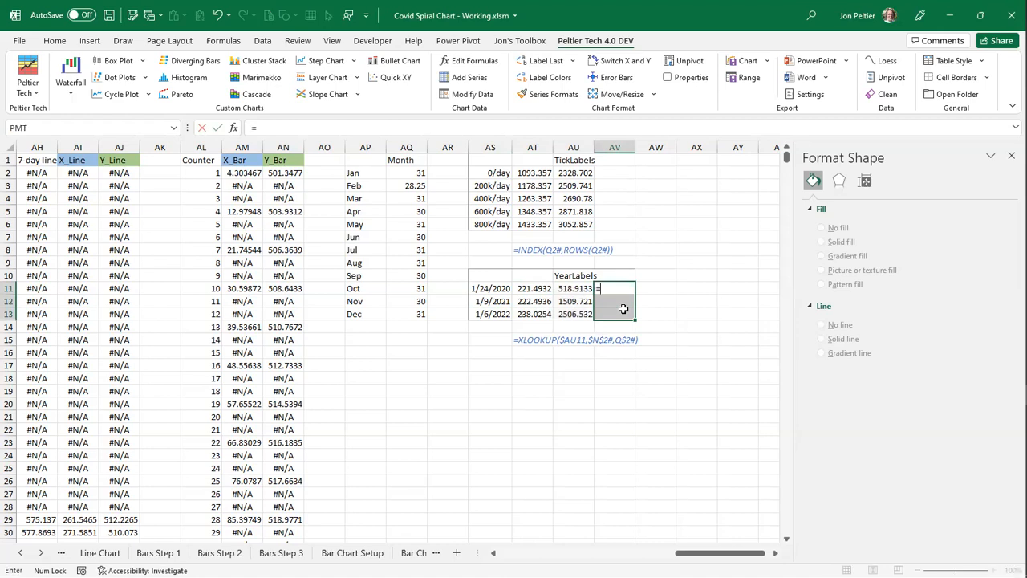
text(year()
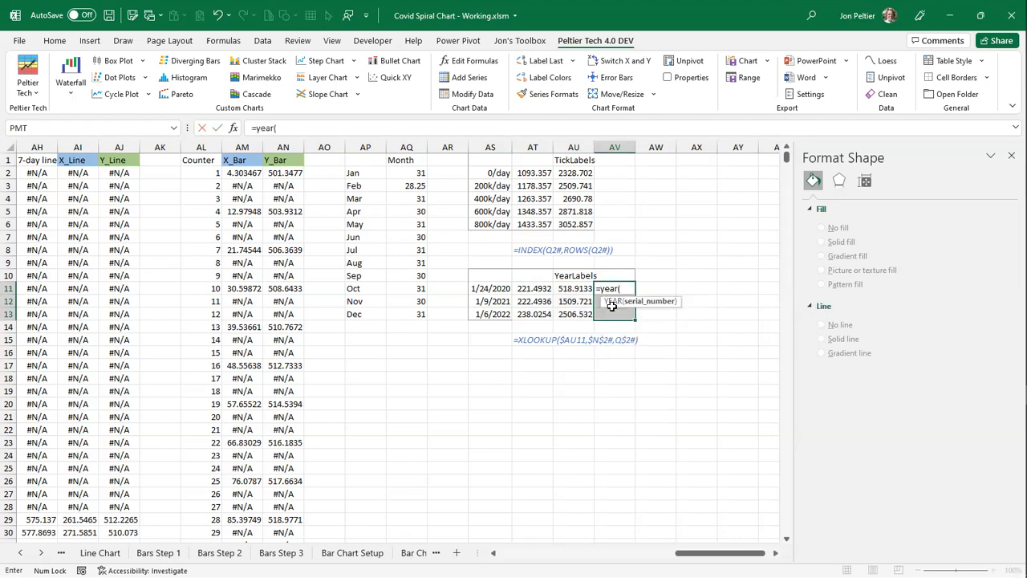
click(487, 288)
text())
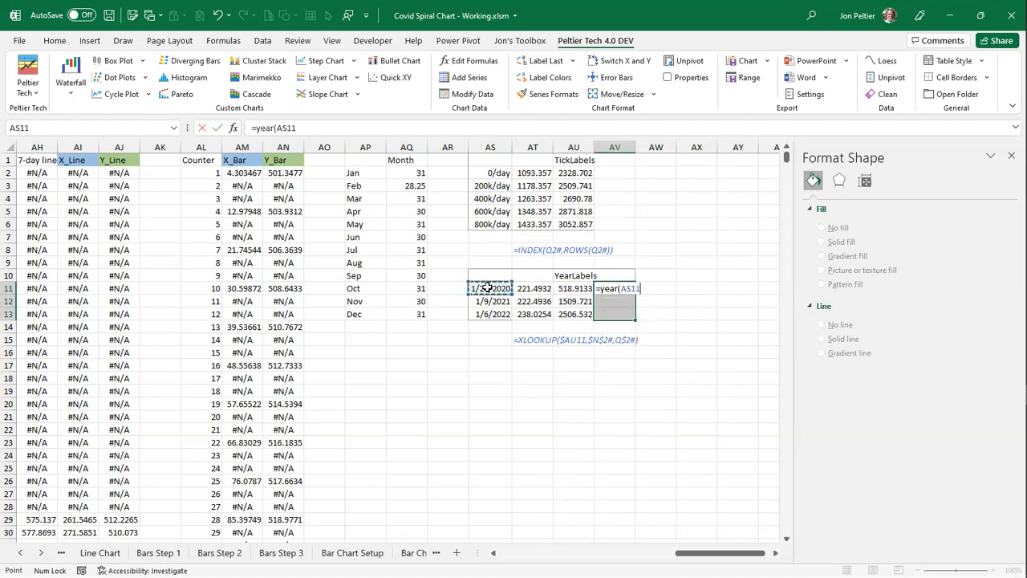
key(ctrl+Return)
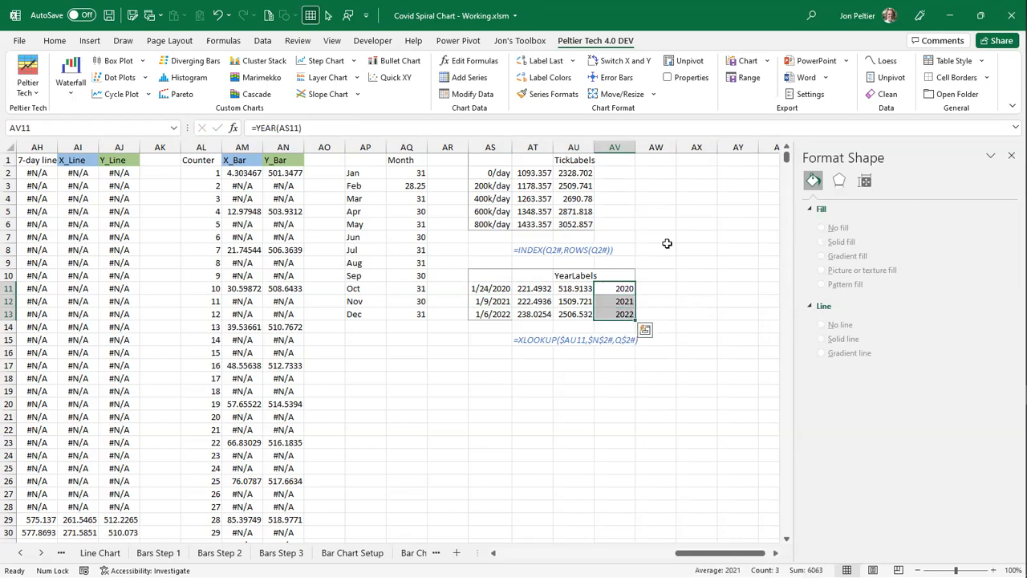
- Copy AT10:AU13 and paste it into the spiral chart as a new series, with names in the first row and X values in the first column
drag(566, 277, 536, 314)
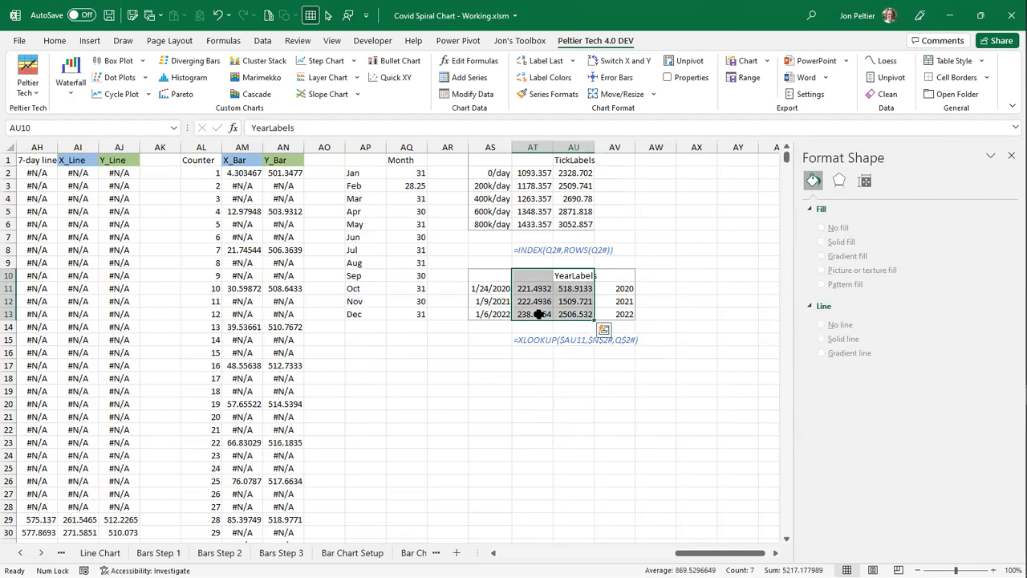
key(ctrl+c)
click(536, 558)
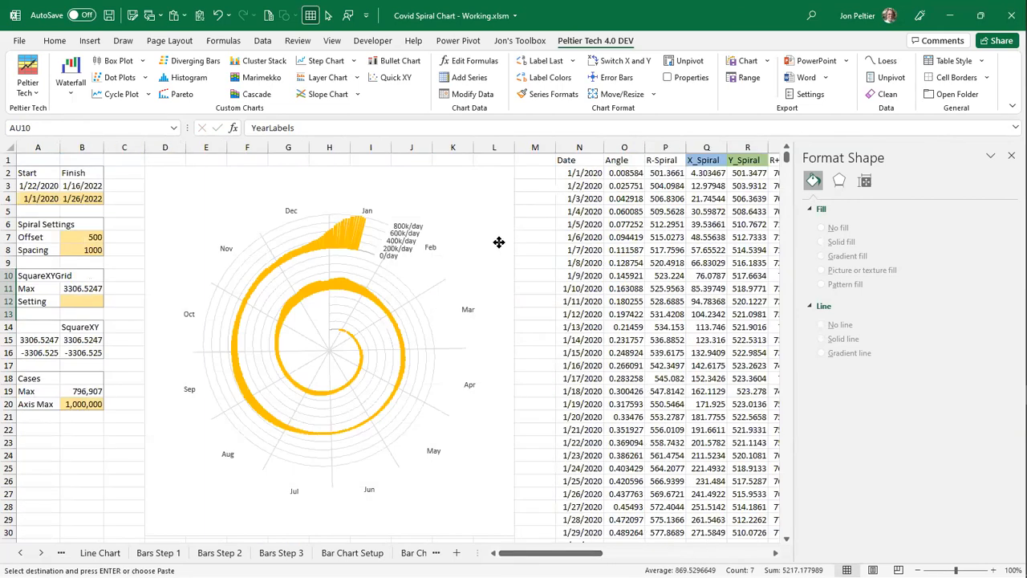
click(498, 243)
key(ctrl+alt+v)
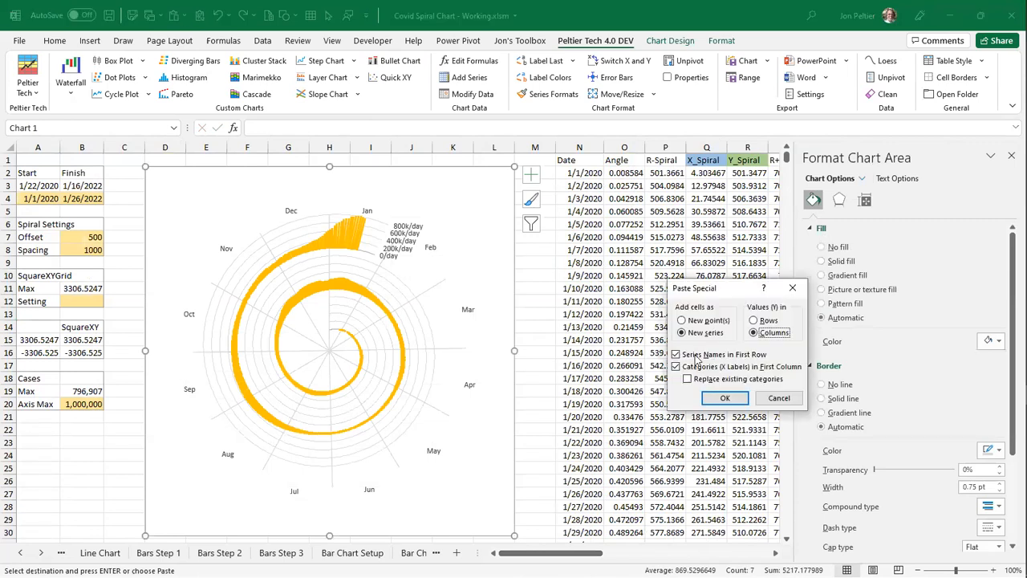
click(725, 398)
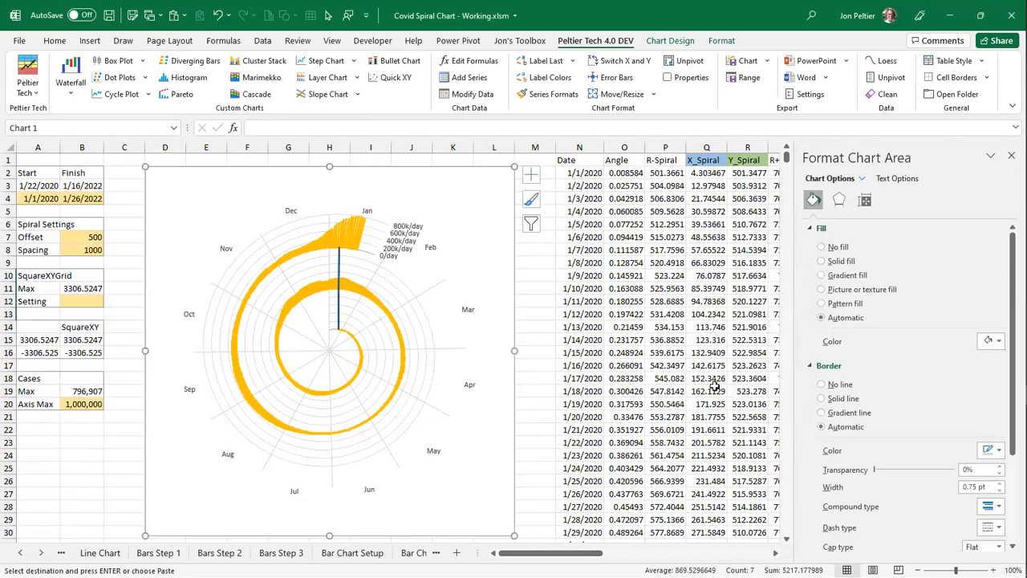
click(530, 249)
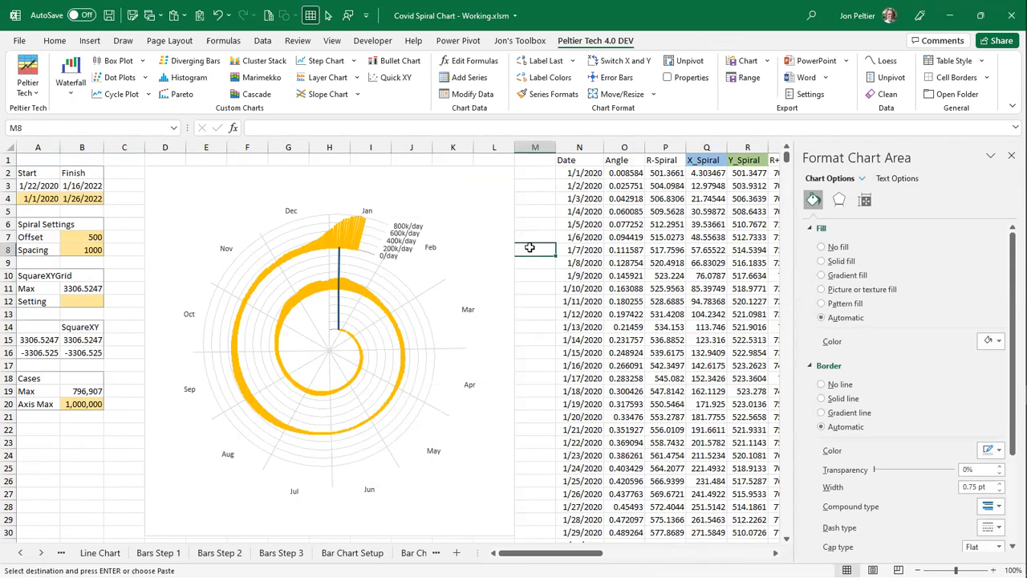
- Give the YearLabels series in the chart automatic markers
click(342, 265)
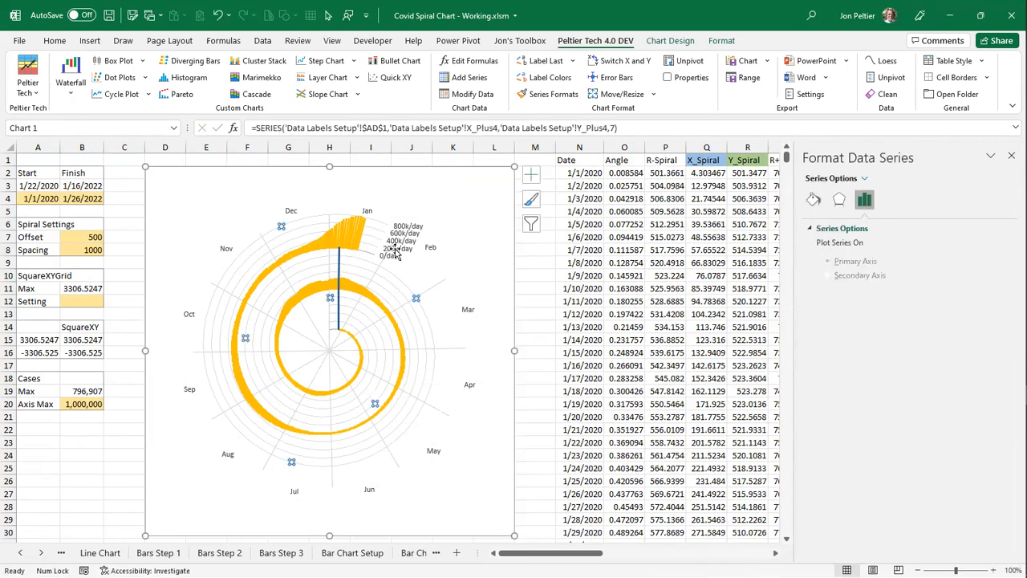
click(338, 273)
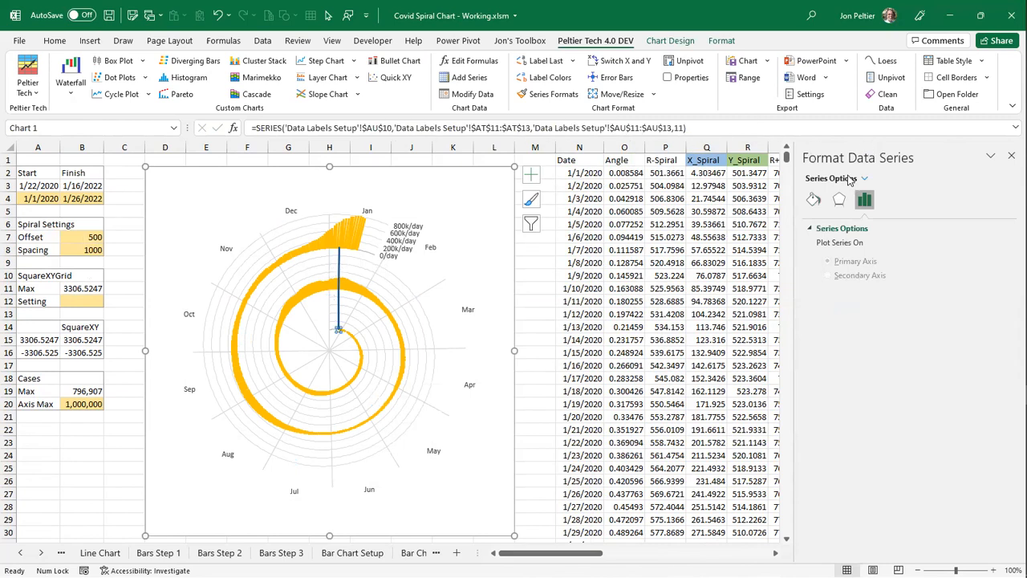
click(813, 199)
click(866, 229)
click(843, 248)
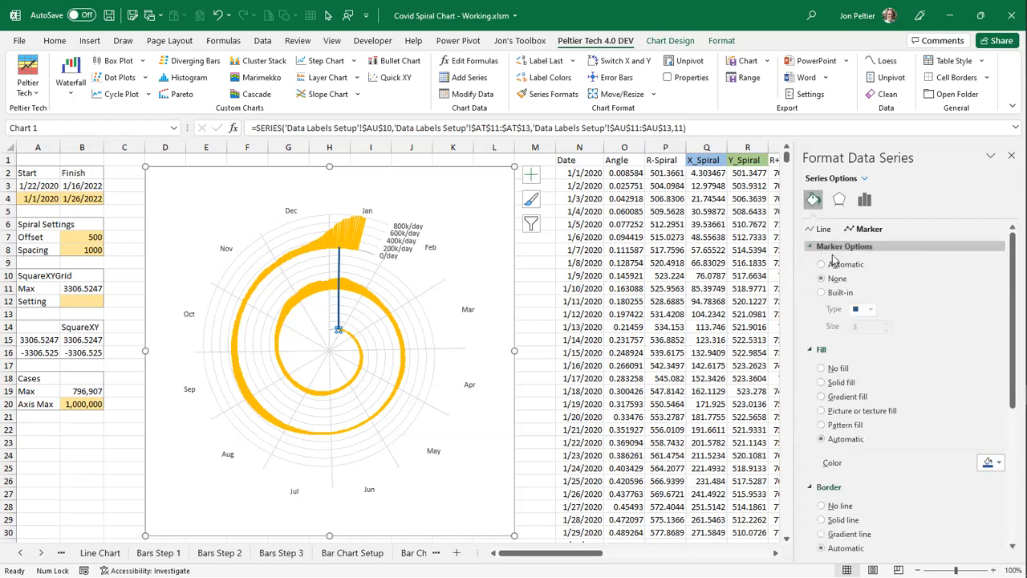
click(837, 267)
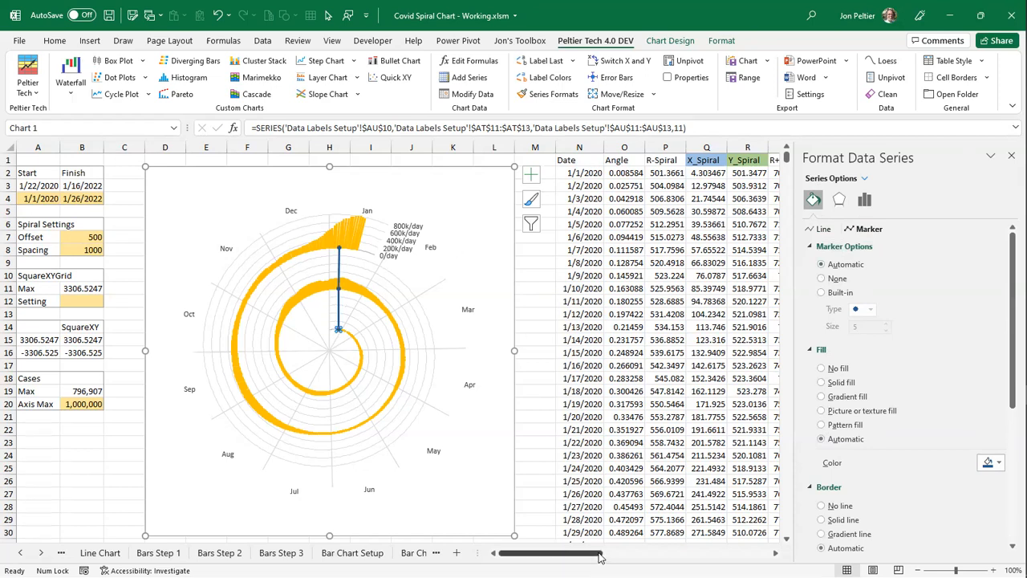
- Add data labels to the YearLabels series, positioned below the points, with leader lines and Y values turned off
click(530, 175)
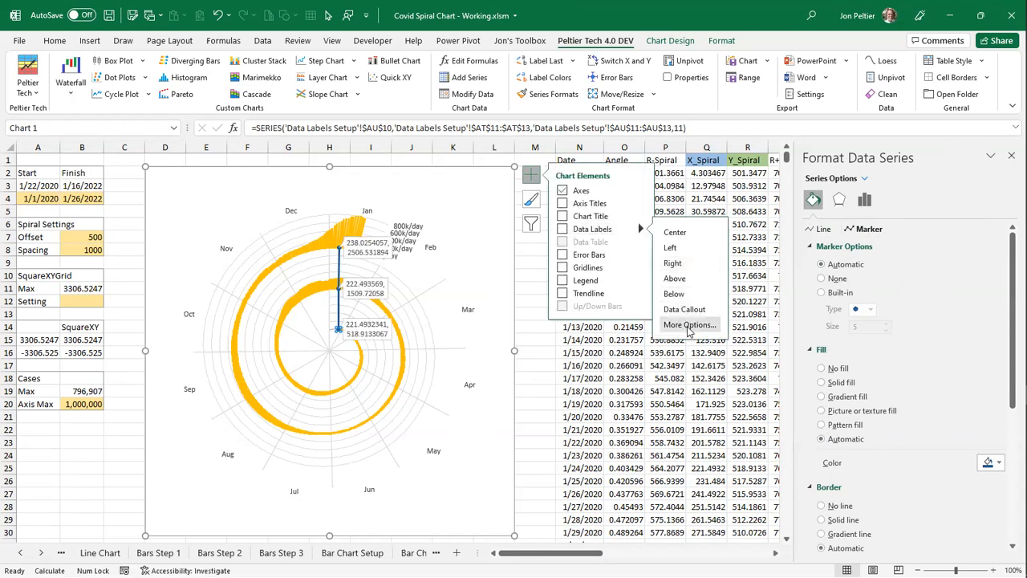
click(689, 325)
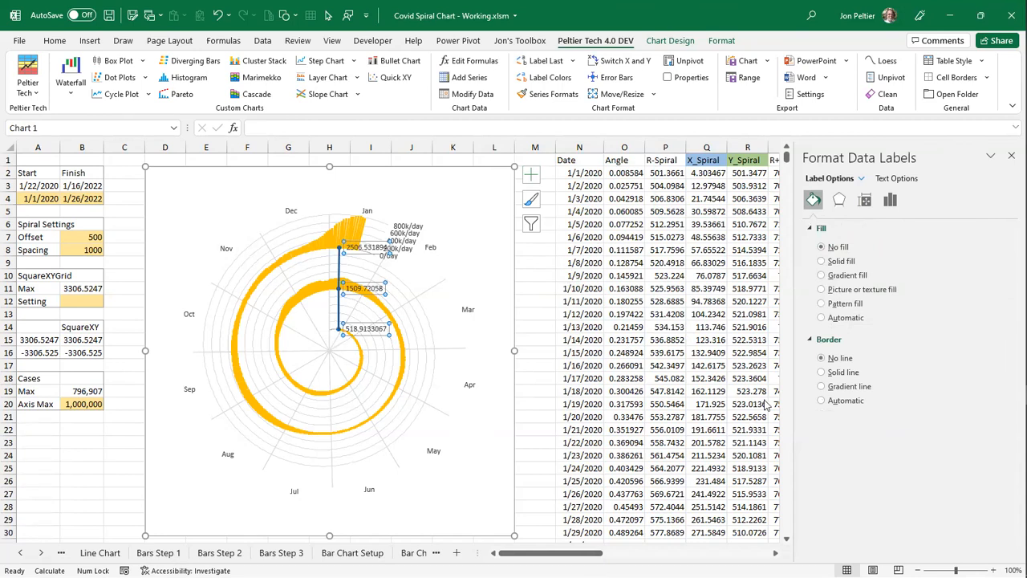
drag(591, 559, 760, 553)
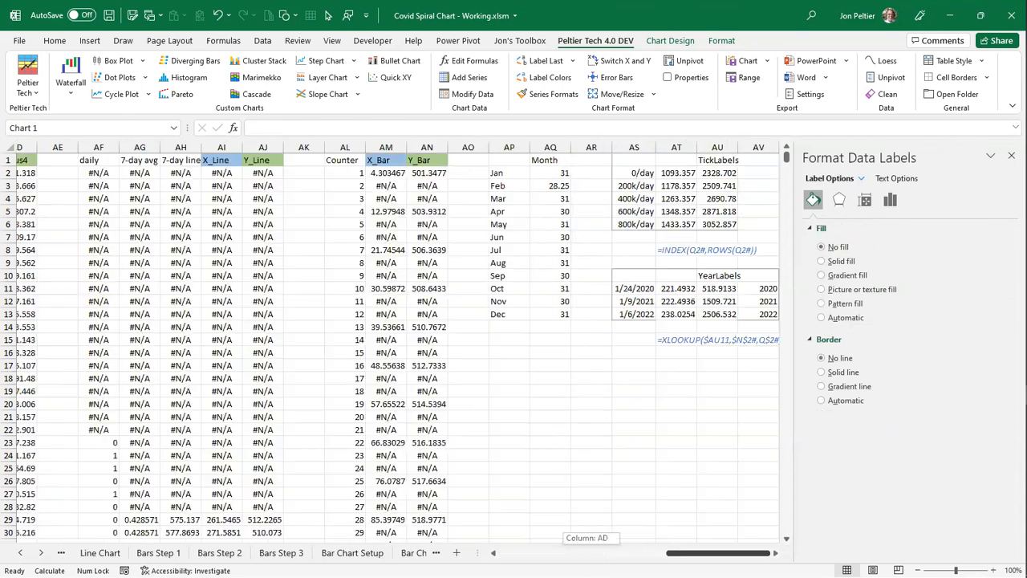
click(890, 199)
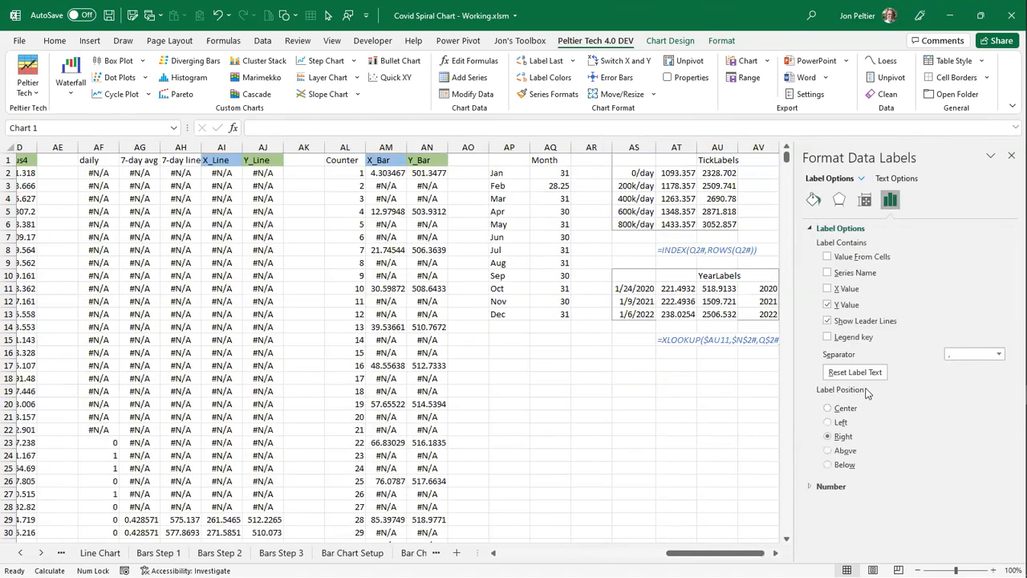
click(844, 464)
click(827, 321)
click(828, 305)
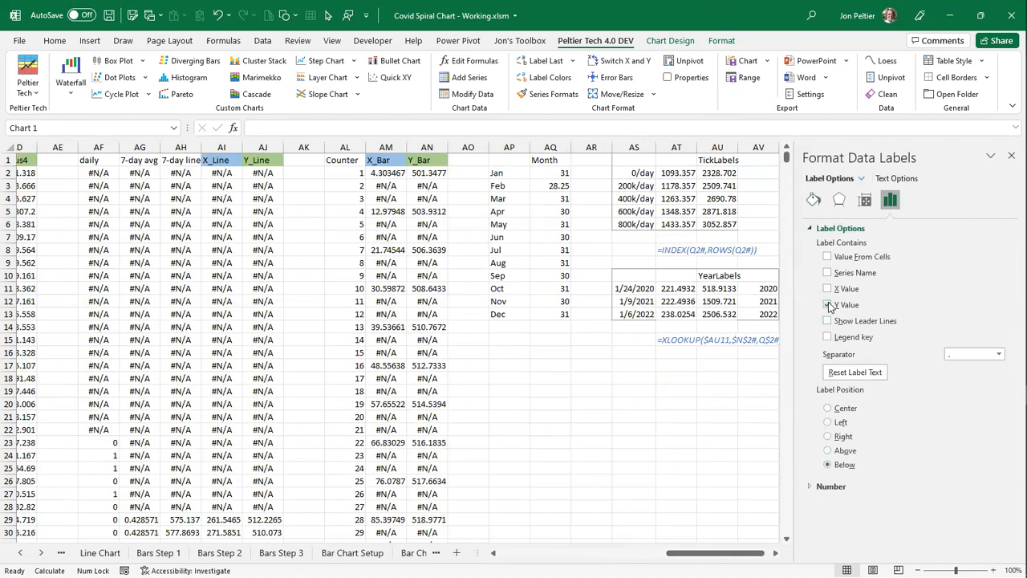
- Take the YearLabels data label text from the year cells AV11:AV13
click(827, 257)
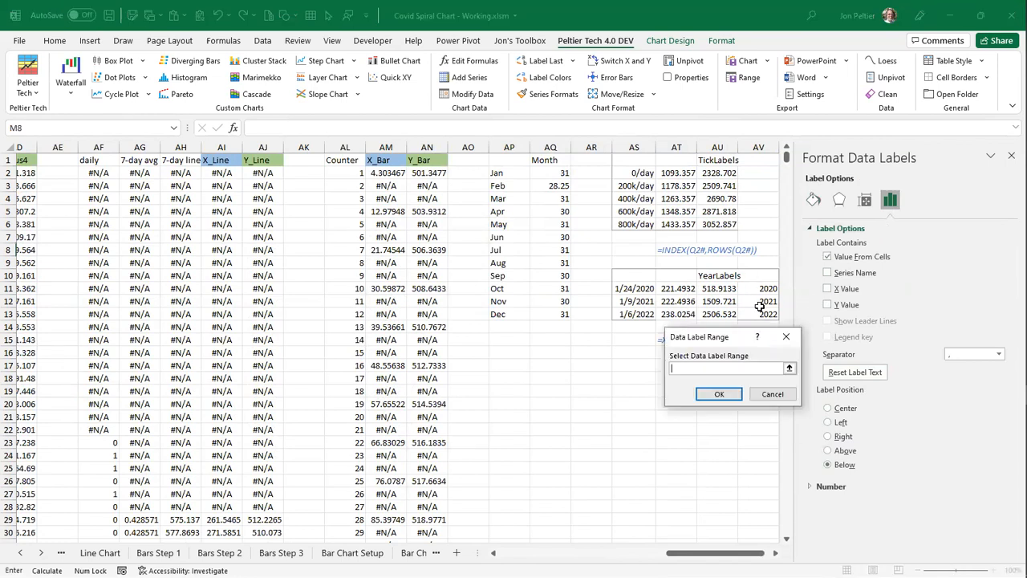
drag(761, 288, 761, 313)
key(Return)
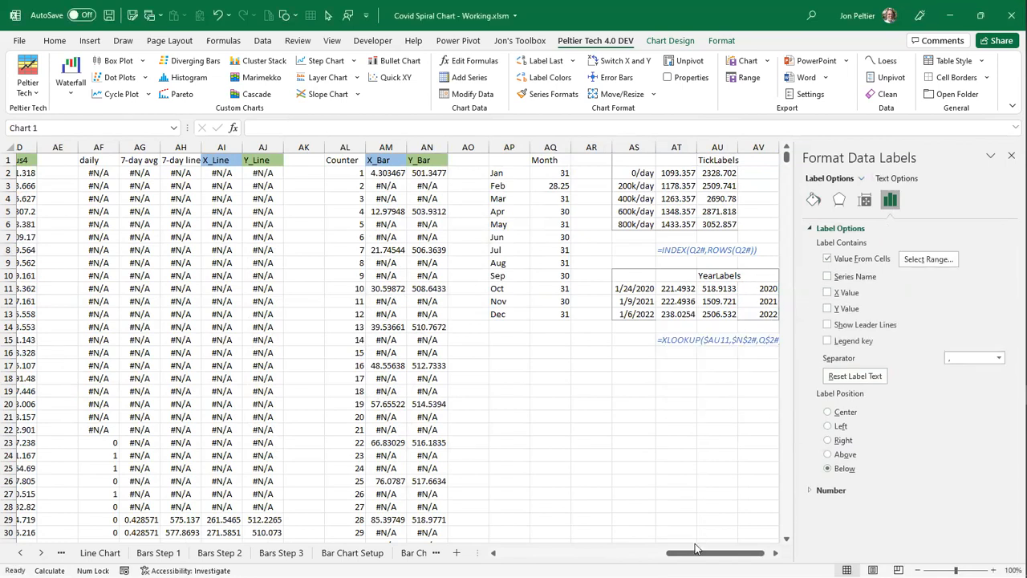
drag(687, 559, 513, 560)
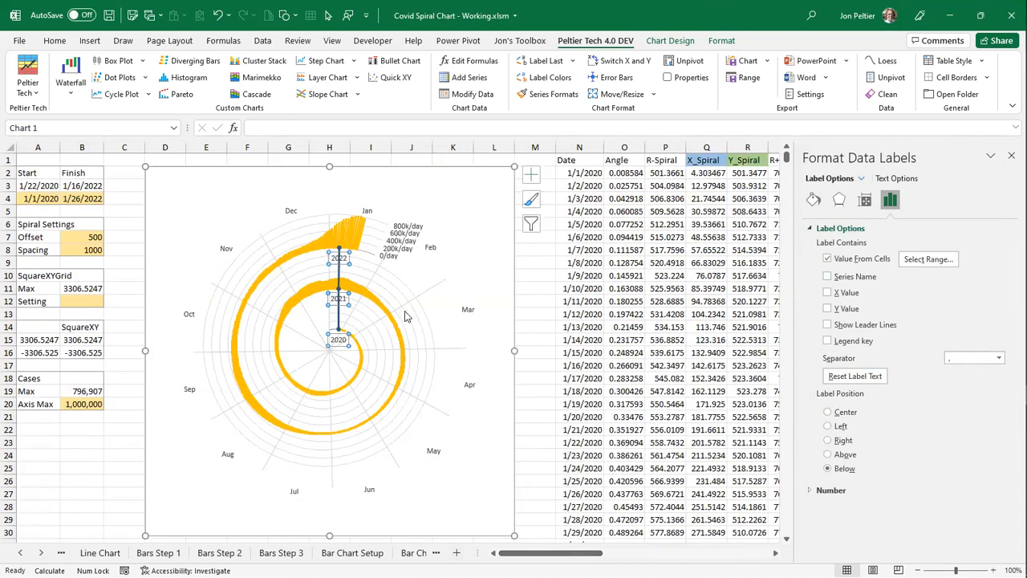
- Format the YearLabels series with no connecting line and no markers so only its labels show
click(338, 316)
click(339, 277)
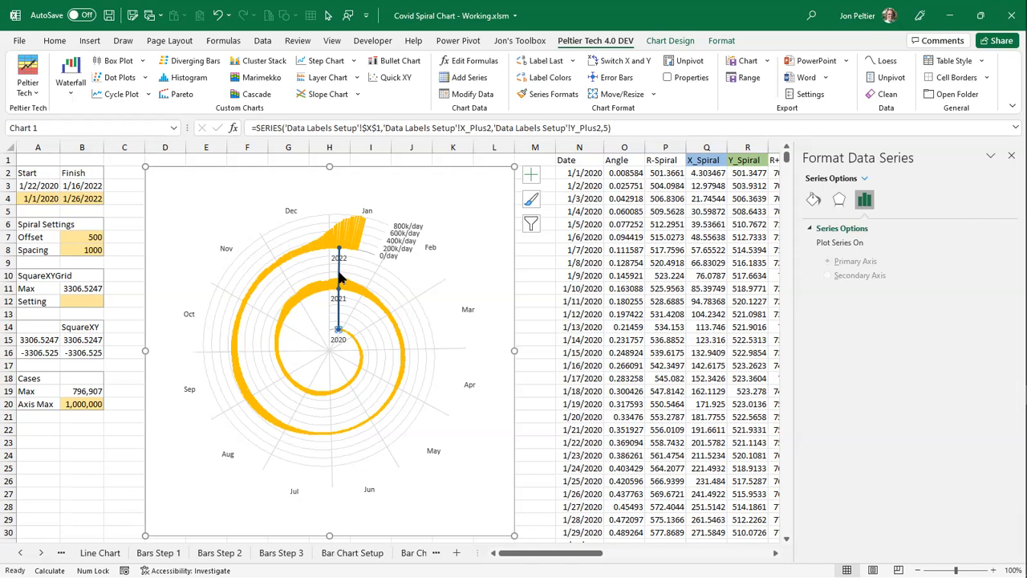
click(813, 200)
click(842, 267)
click(866, 229)
click(844, 246)
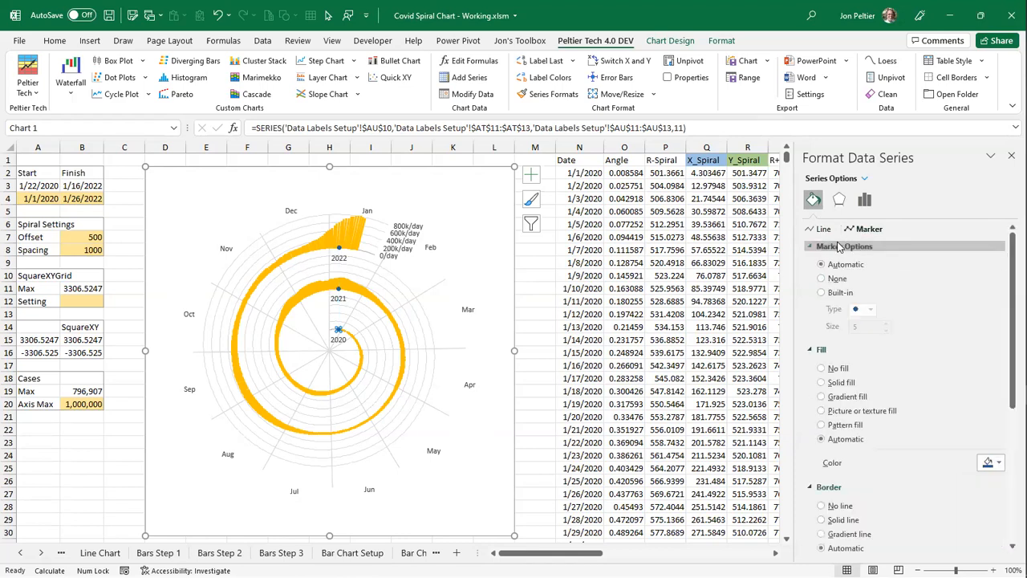
click(837, 278)
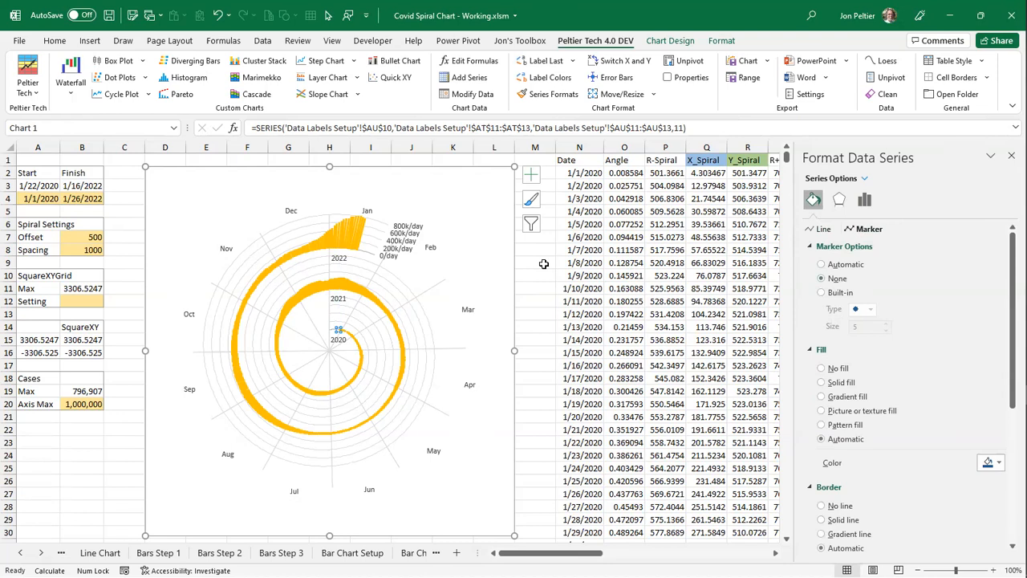
- Nudge the YearLabels data labels up about 4 pixels in one-pixel moves and make them bold
click(336, 258)
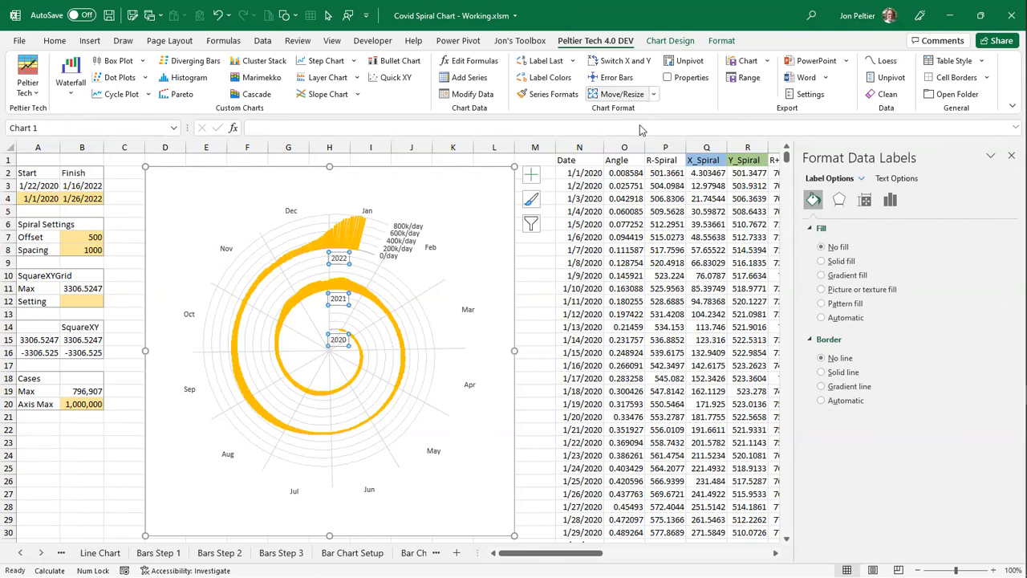
click(623, 94)
click(798, 221)
click(789, 220)
click(790, 219)
click(802, 221)
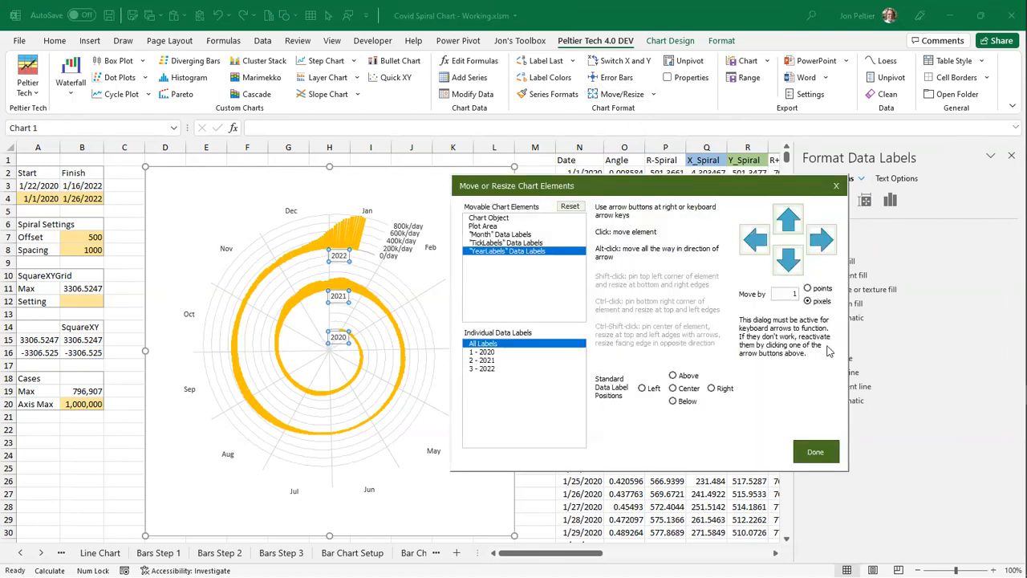
click(810, 454)
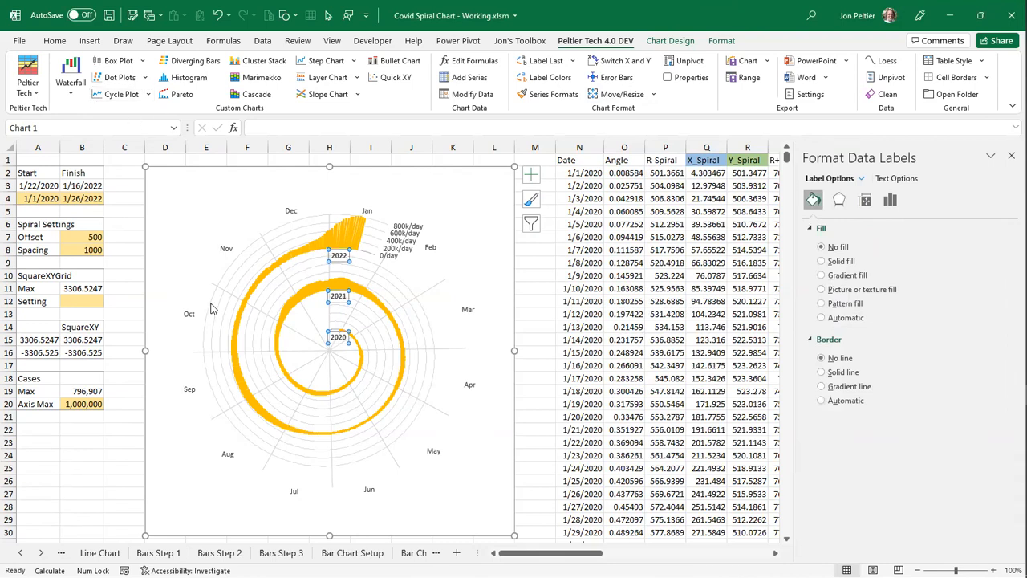
click(131, 207)
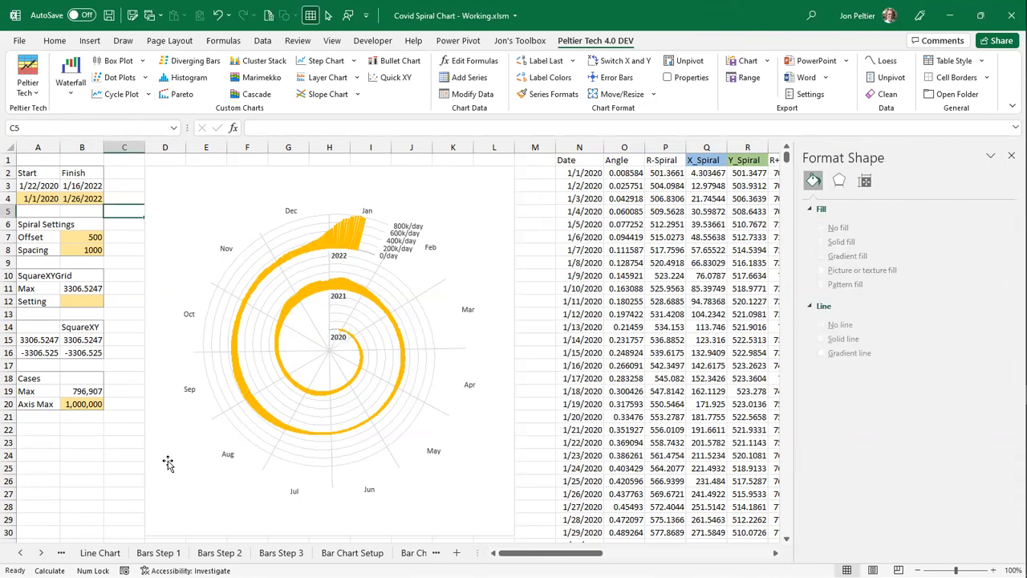
- Open the Color By Year Setup sheet
click(43, 553)
click(43, 553)
click(43, 553)
click(42, 553)
click(43, 553)
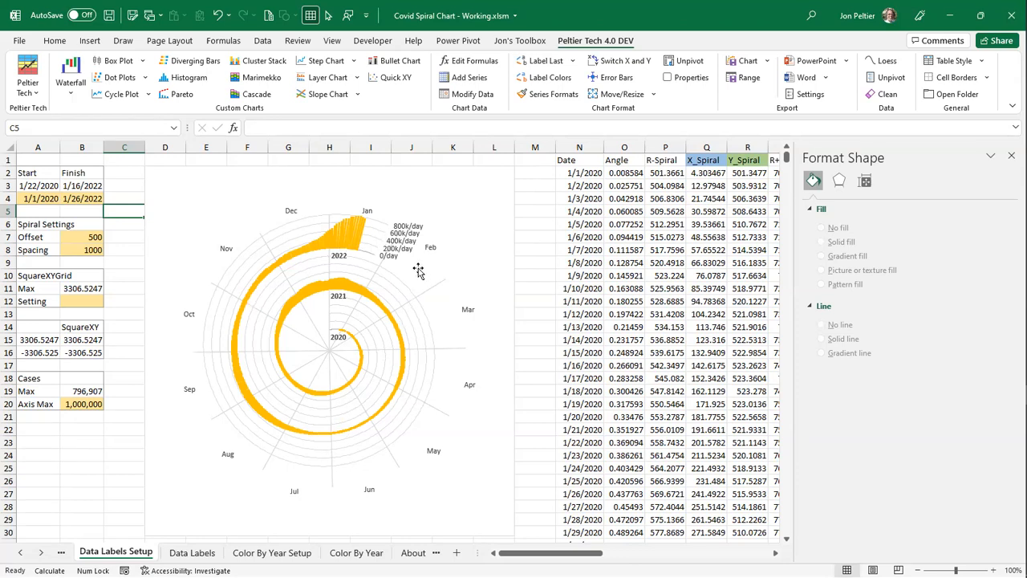
drag(532, 555, 264, 551)
click(264, 552)
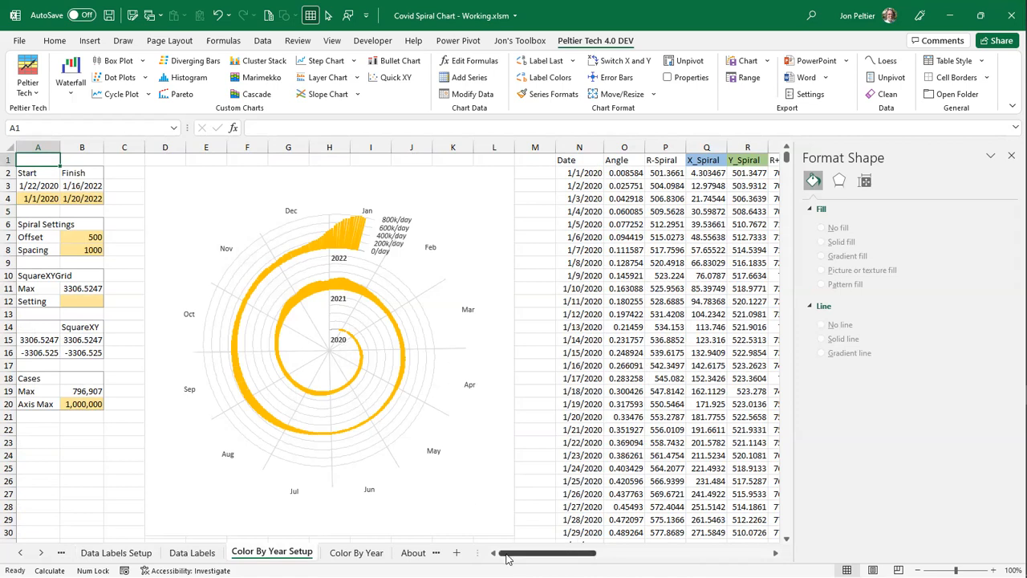
- Examine the Counter, X_Bar and Y_Bar columns in AL:AN and the year headers in AO1:AQ1
drag(505, 554, 680, 553)
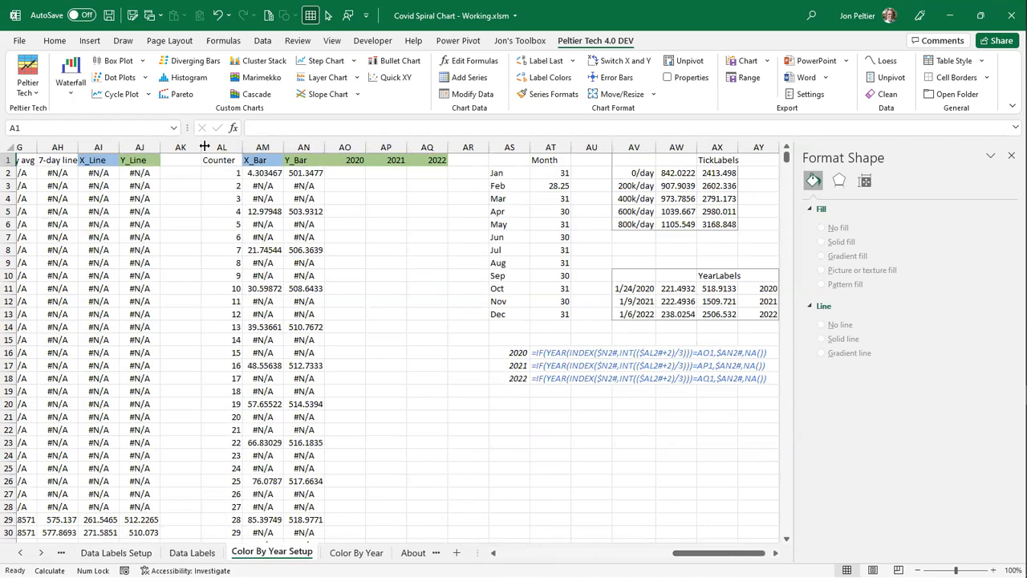
click(230, 148)
drag(232, 149, 315, 165)
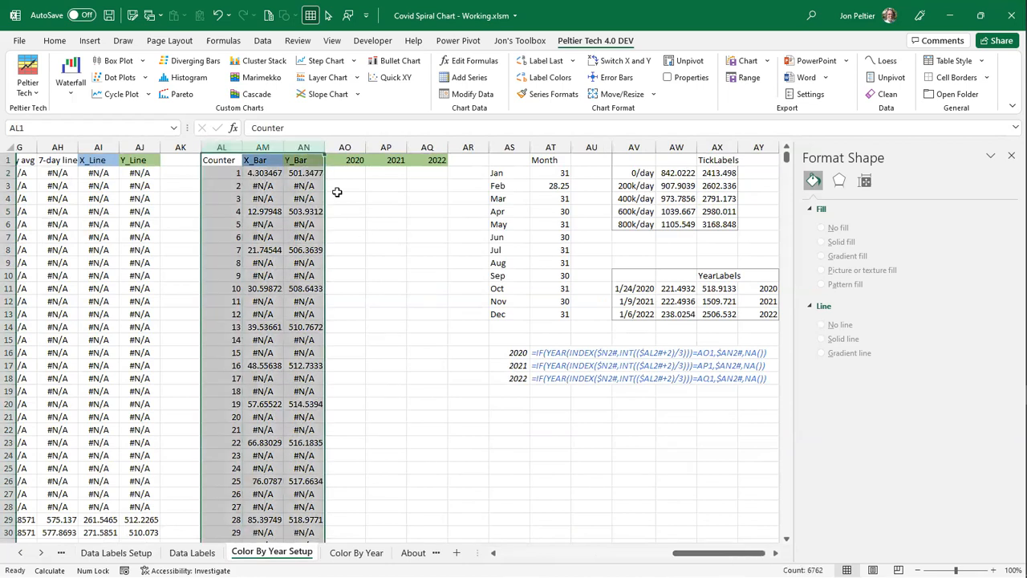
click(339, 196)
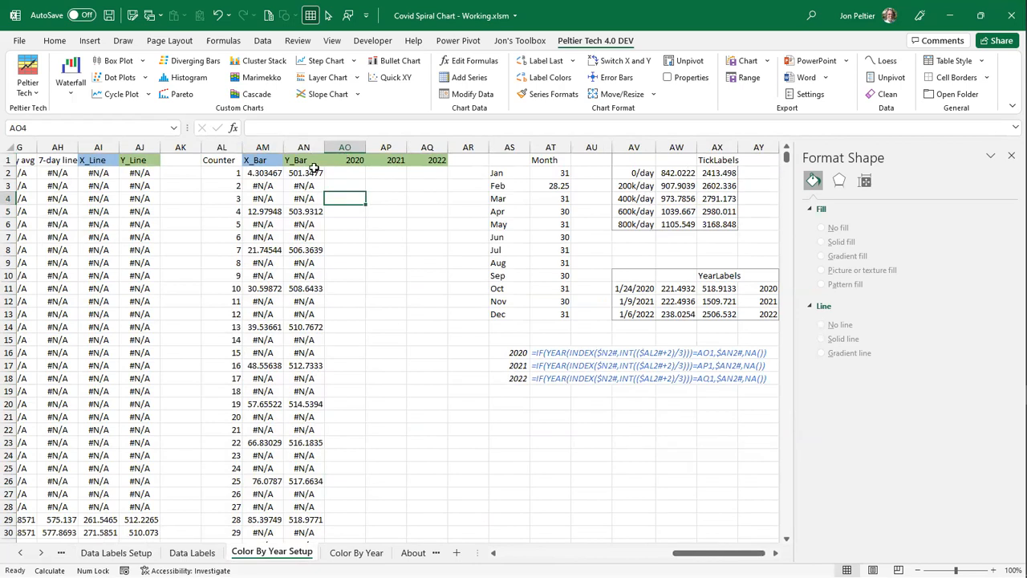
click(343, 161)
key(Right)
key(Right)
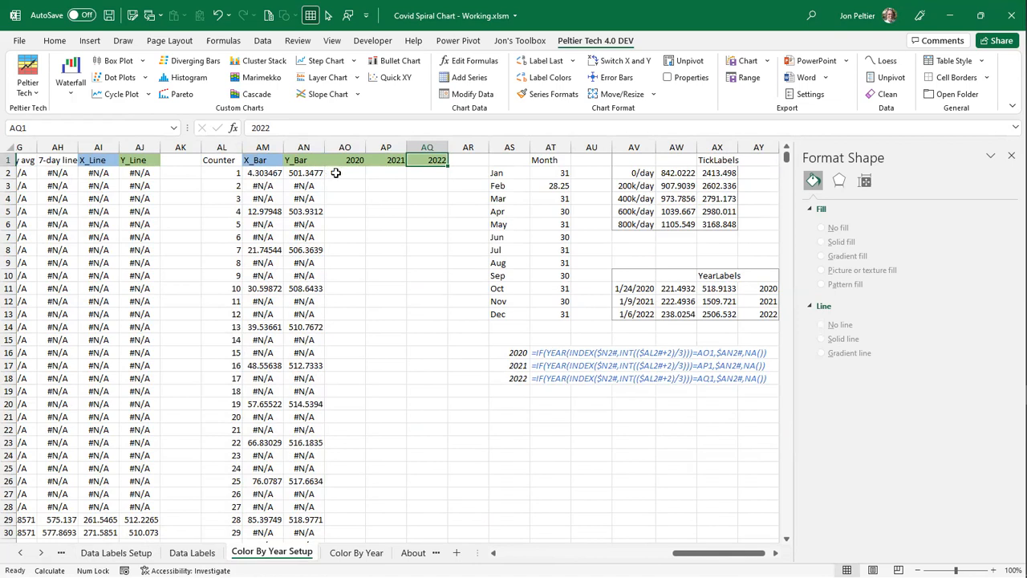
- In AO2, begin an IF formula whose test starts with YEAR(INDEX($N2#,INT(($AL2#+2)/3)))
click(336, 172)
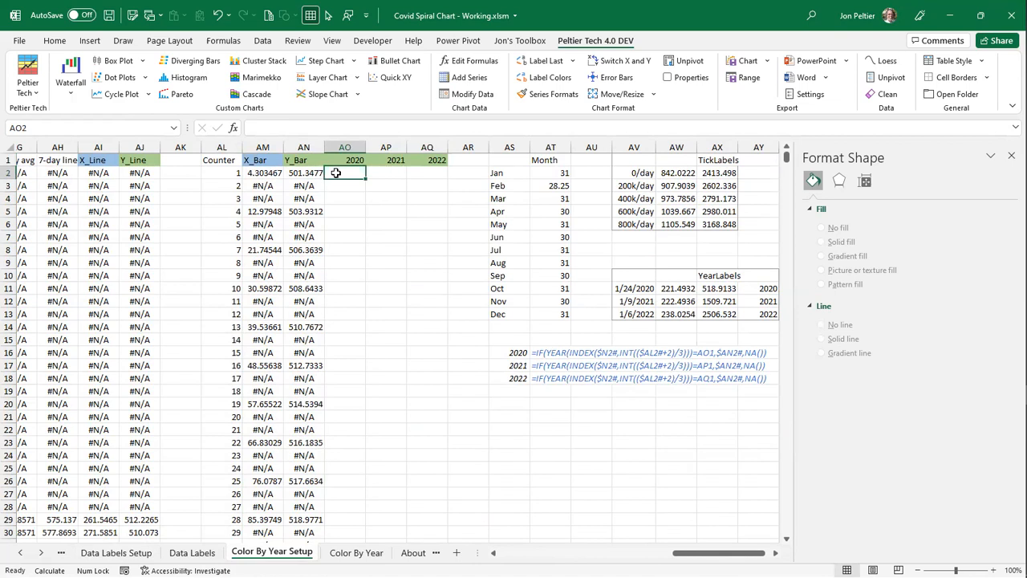
text(=)
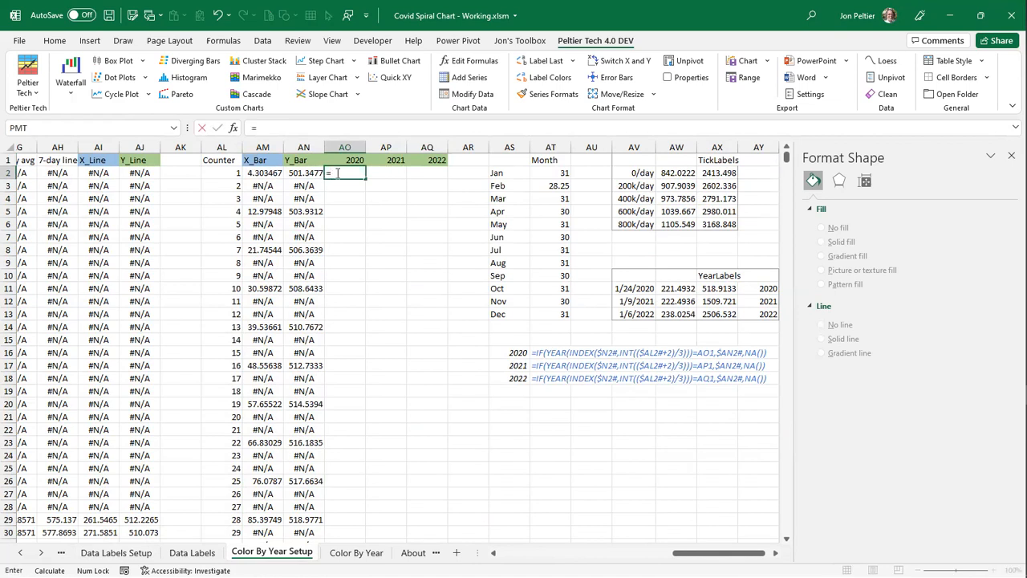
text(if)
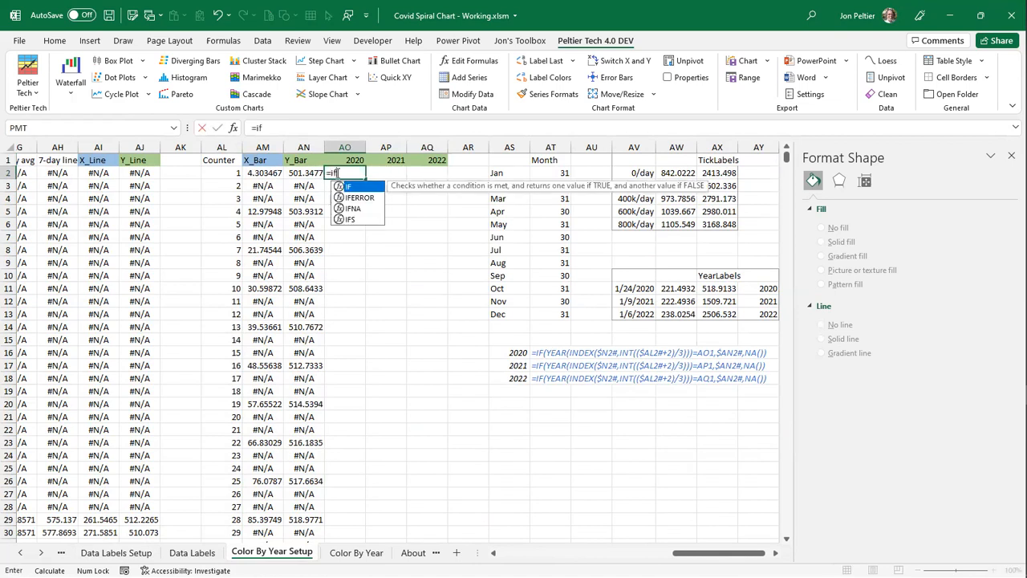
text((year)
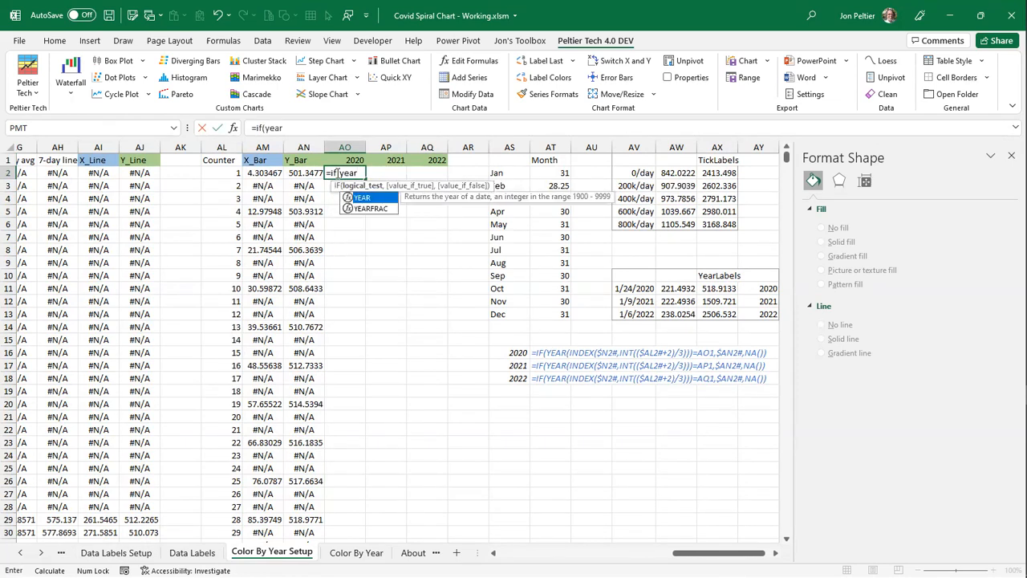
text(()
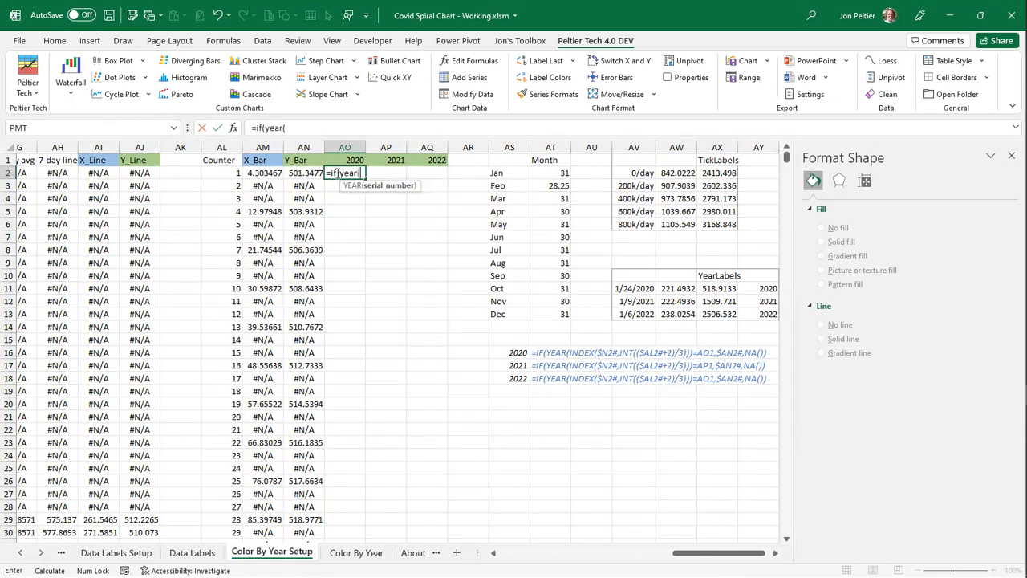
text(index()
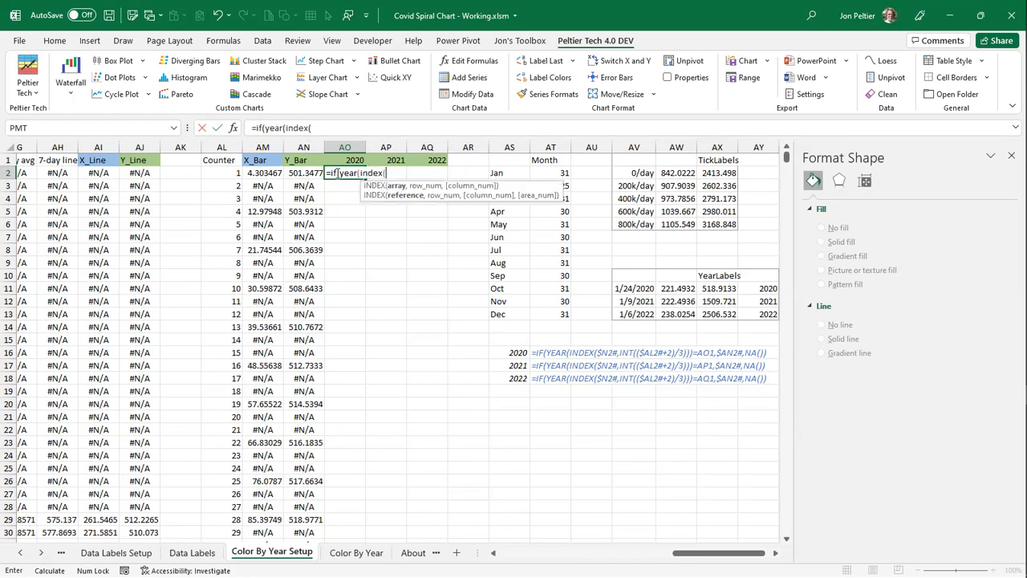
text($n2#)
text(,)
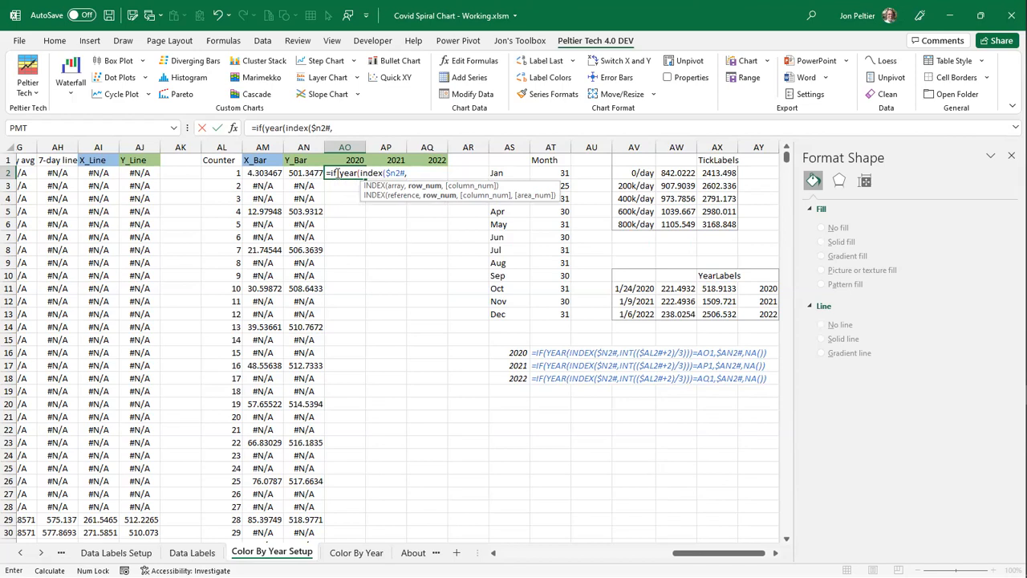
text(int(()
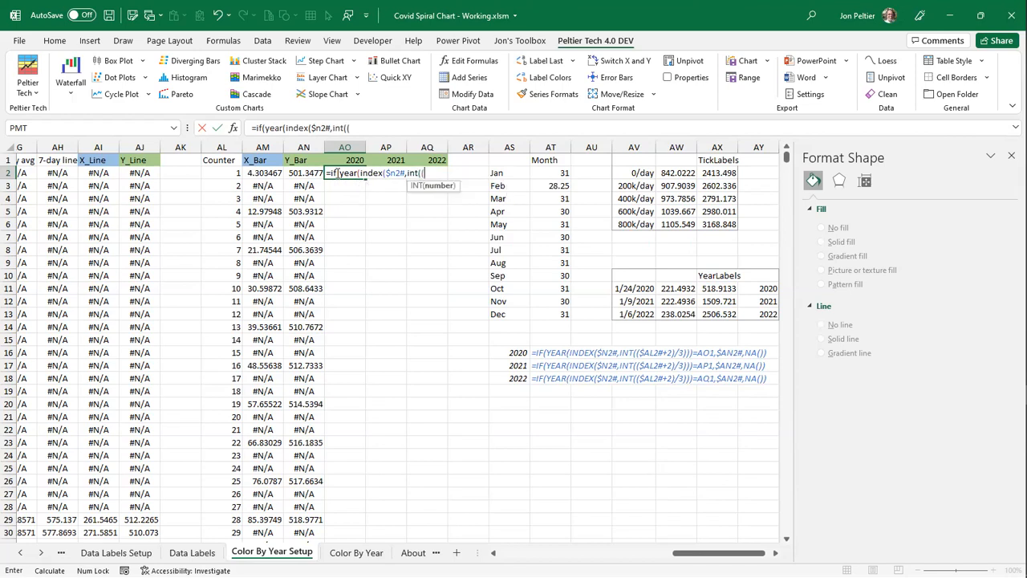
text($al2#)
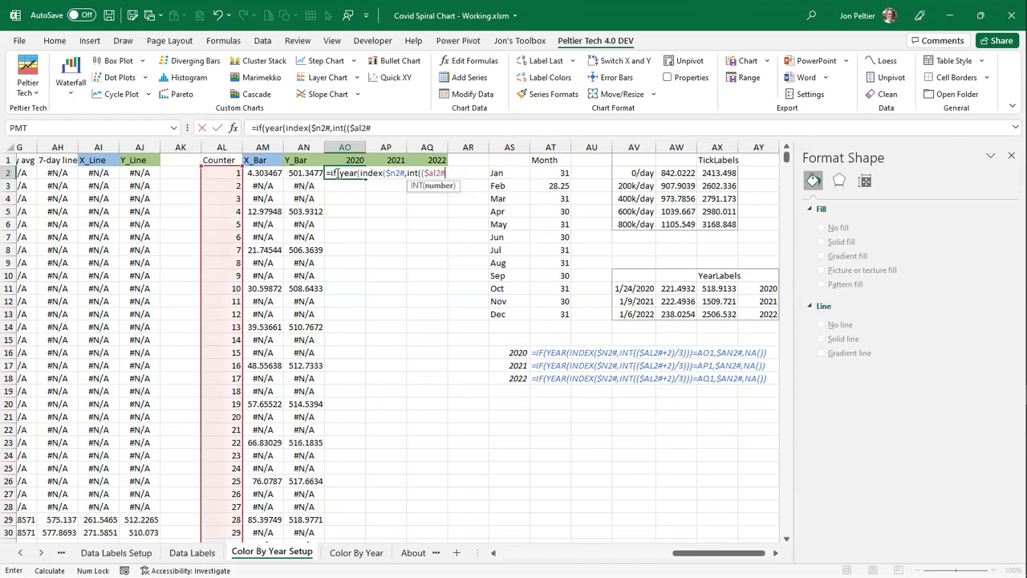
text(+2)/3)
text())
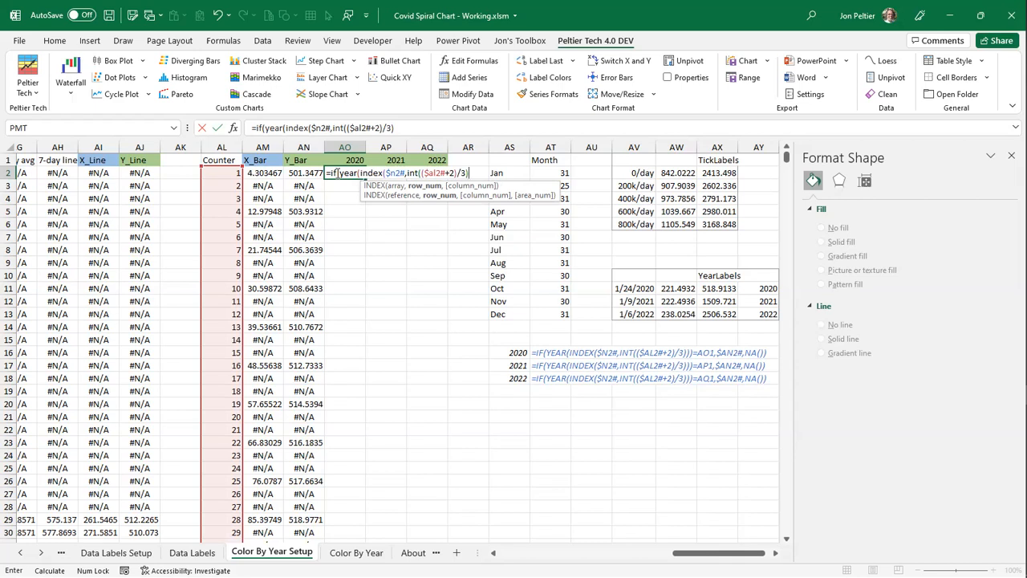
text())
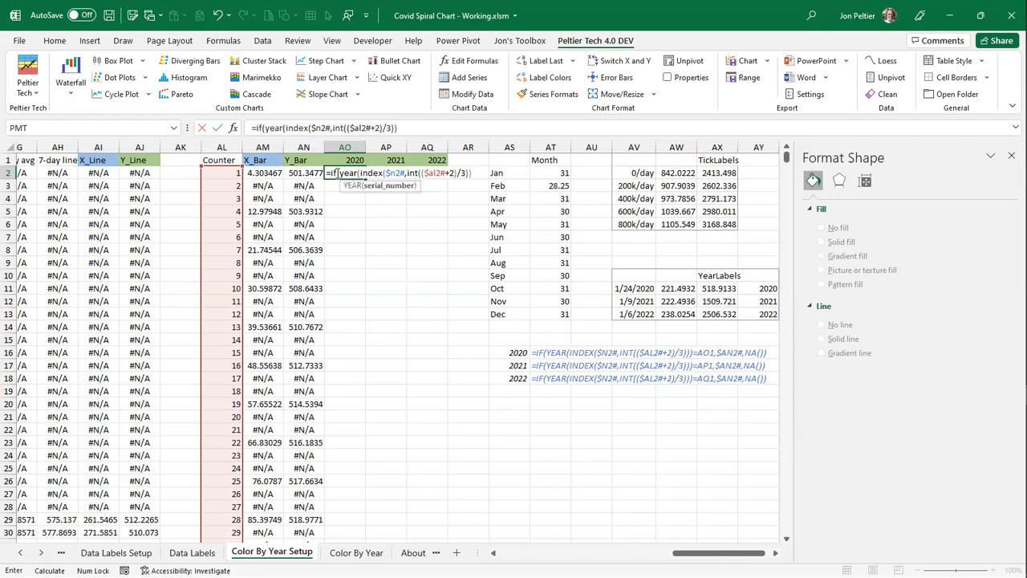
text())
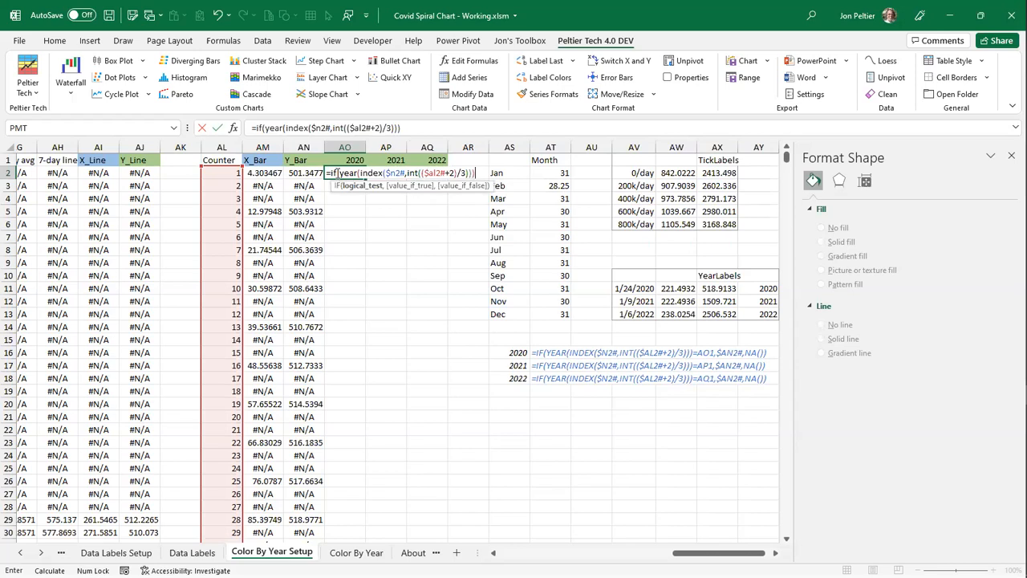
- Extend the AO2 formula so the year is compared with AO1 and returns $AN2# when they match
text(=)
click(348, 158)
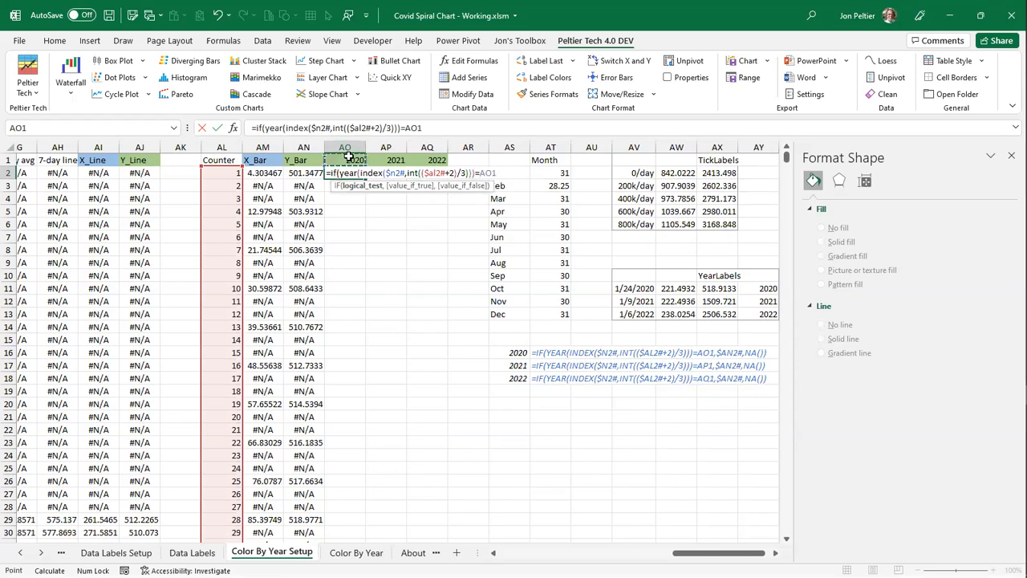
text(,)
click(310, 171)
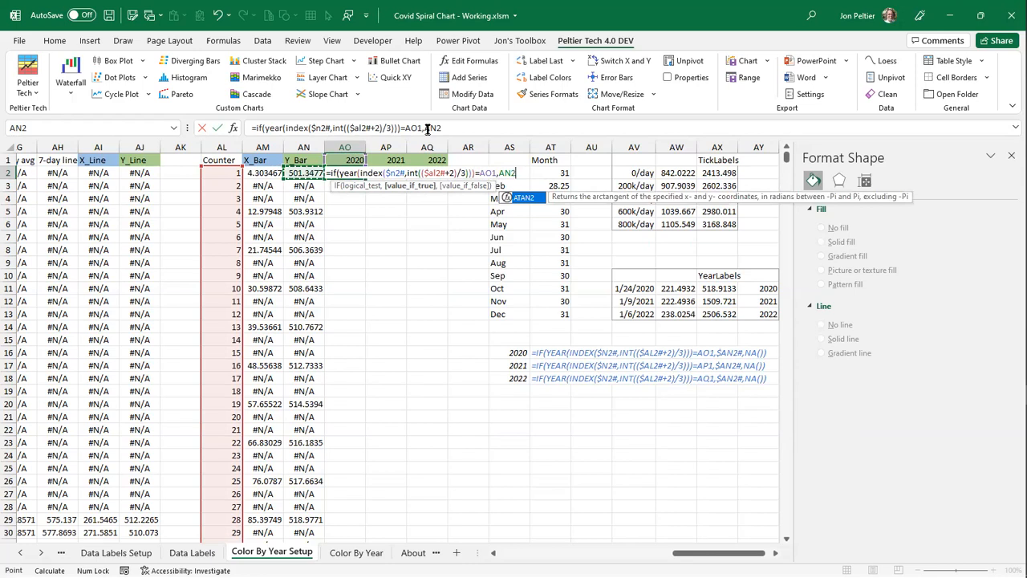
click(428, 129)
text($AN2)
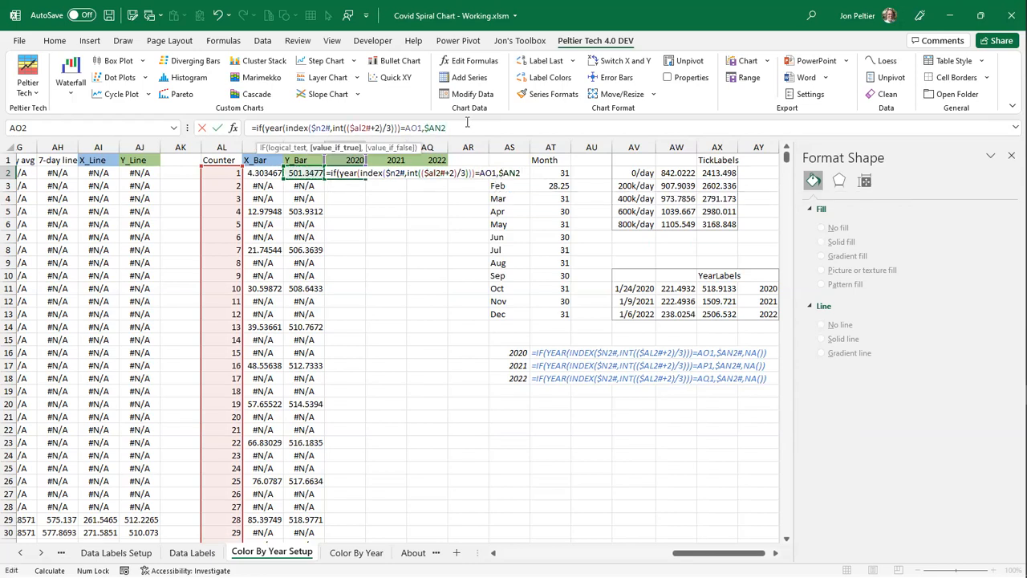
text(#)
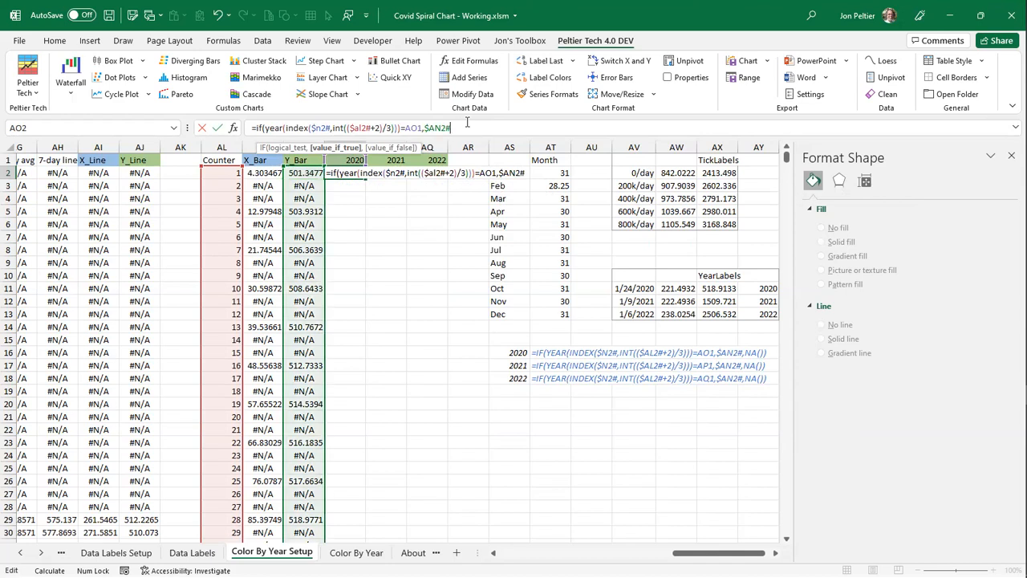
- Return NA() as the false result of the IF formula in AO2 and enter the formula
text(,)
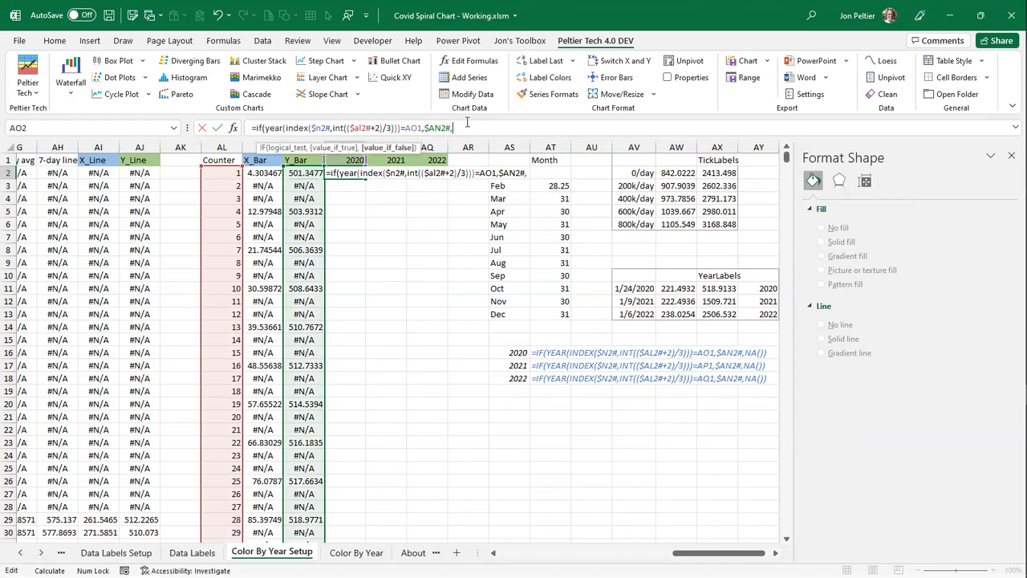
text(n())
key(Left)
key(Left)
text(a)
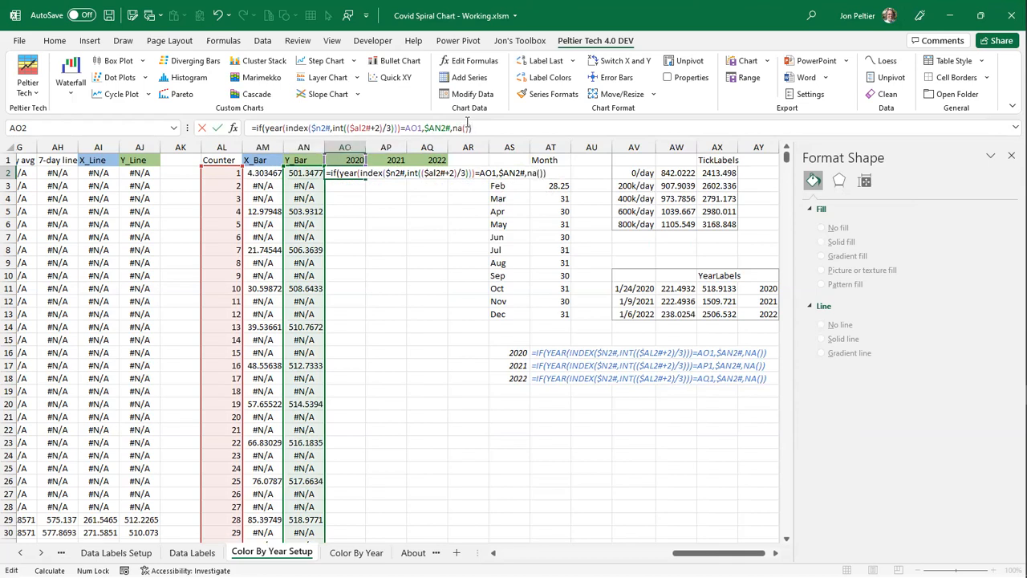
key(ctrl+Return)
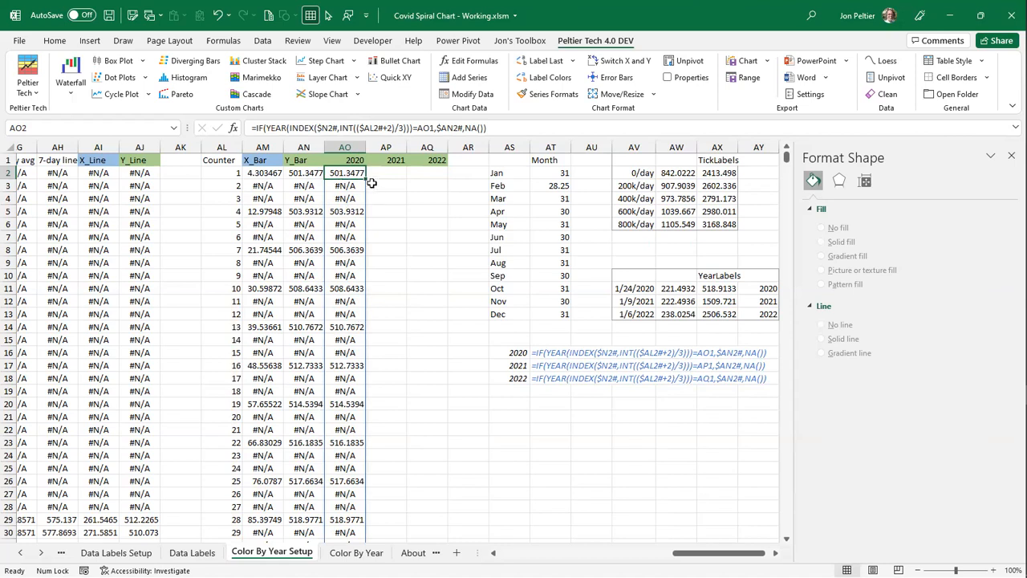
- Copy the AO2 formula across to AP2 and AQ2 for the 2021 and 2022 columns
drag(369, 181, 451, 164)
click(415, 172)
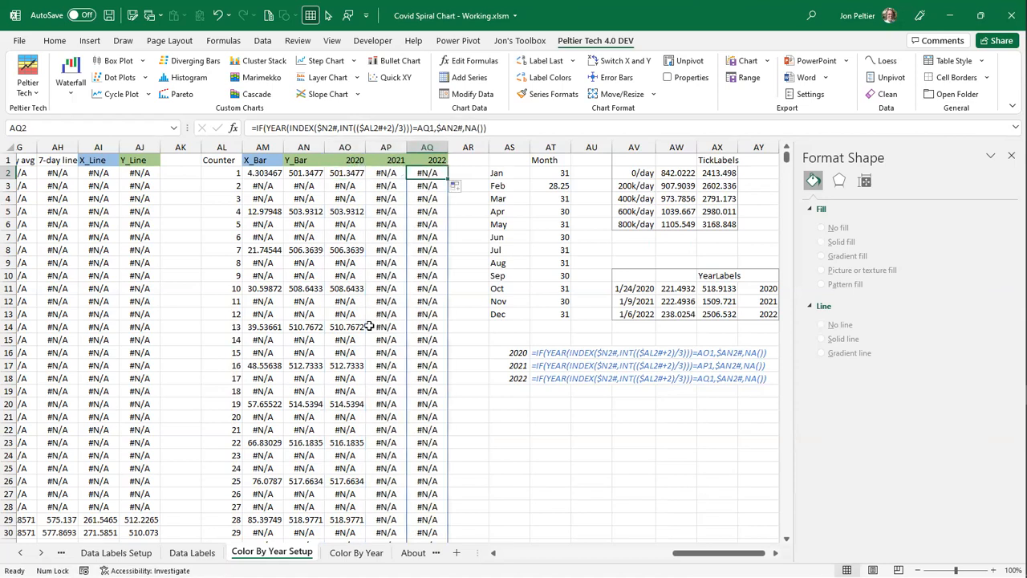
- Examine how the bar values are divided among columns AO:AQ down to the last rows of data
scroll(370, 326, down, 9)
drag(787, 161, 815, 341)
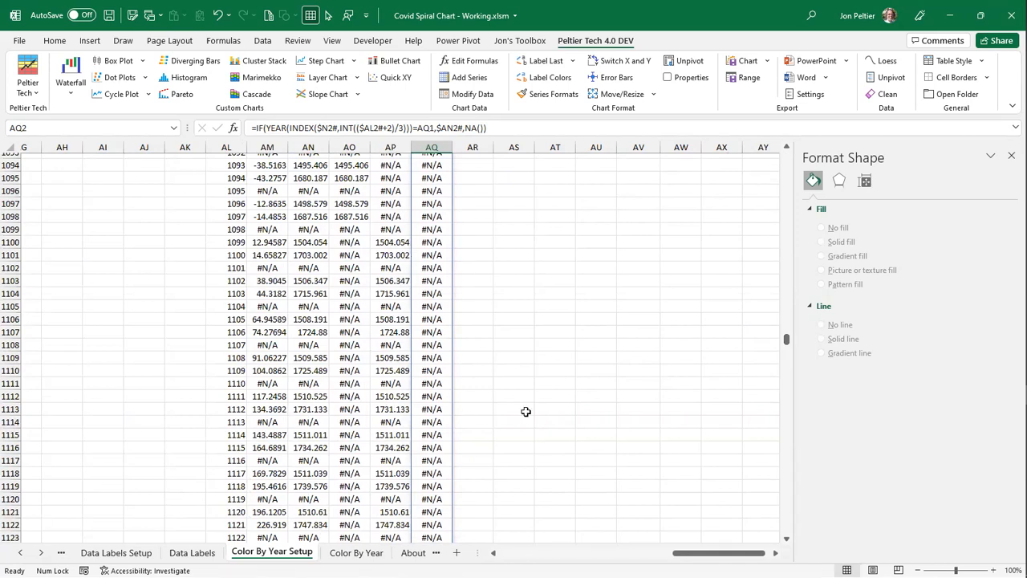
drag(785, 340, 782, 542)
scroll(523, 348, up, 9)
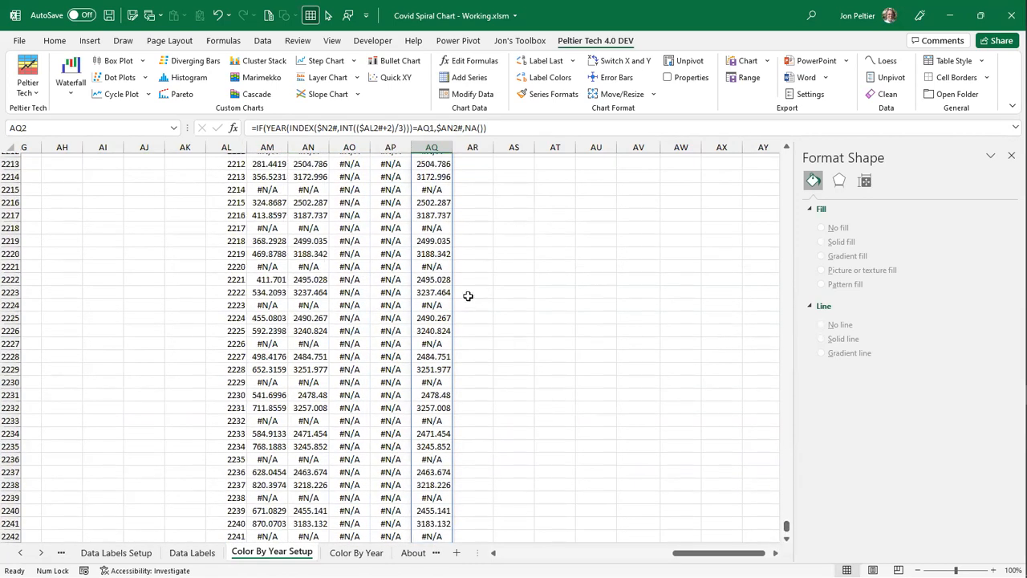
scroll(468, 296, up, 9)
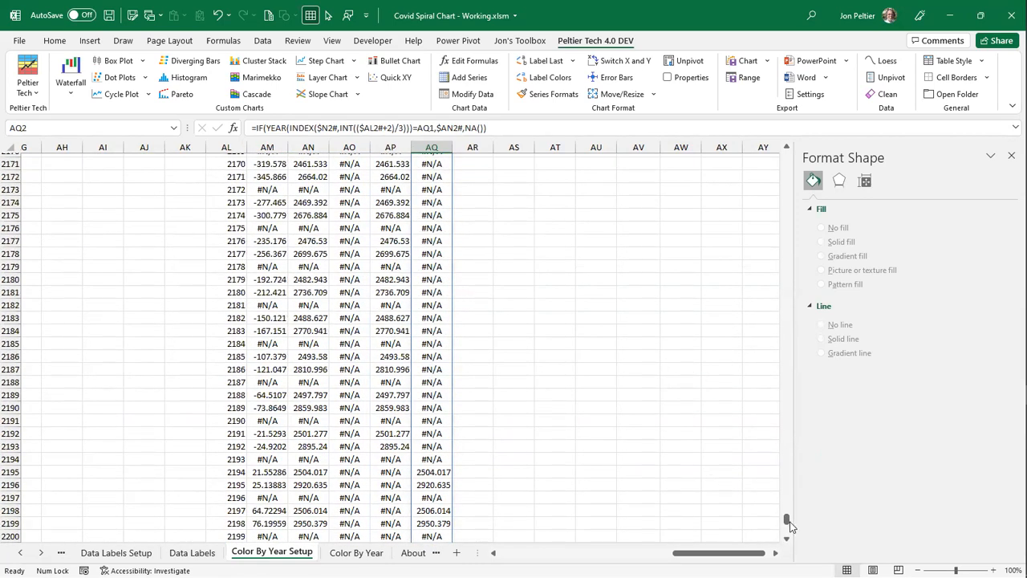
drag(789, 524, 789, 156)
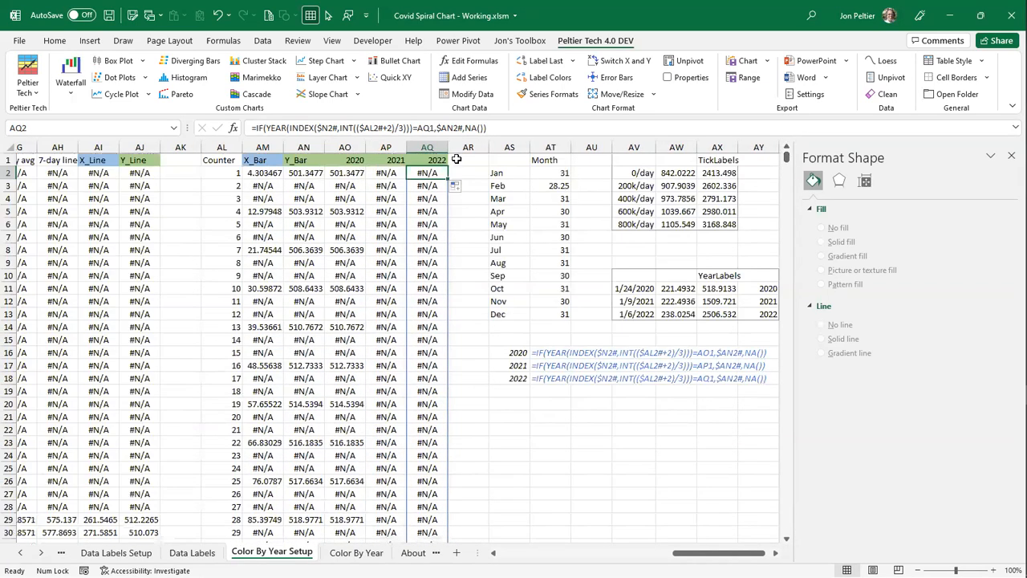
- Examine the year headers in AO1:AQ1 and the SERIES formula of the spiral chart's bar series
click(346, 161)
click(387, 161)
click(419, 160)
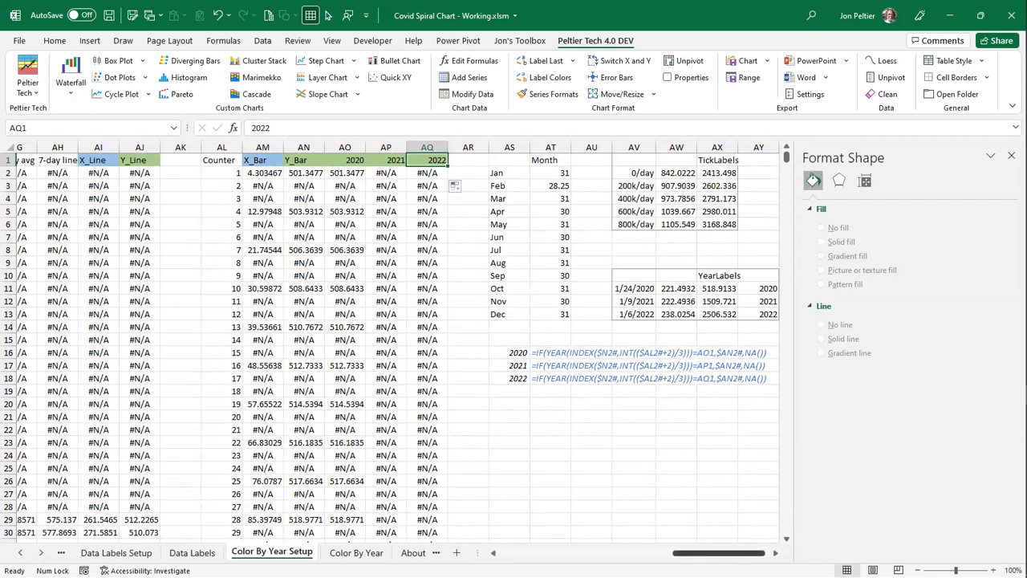
drag(680, 557, 458, 554)
click(349, 237)
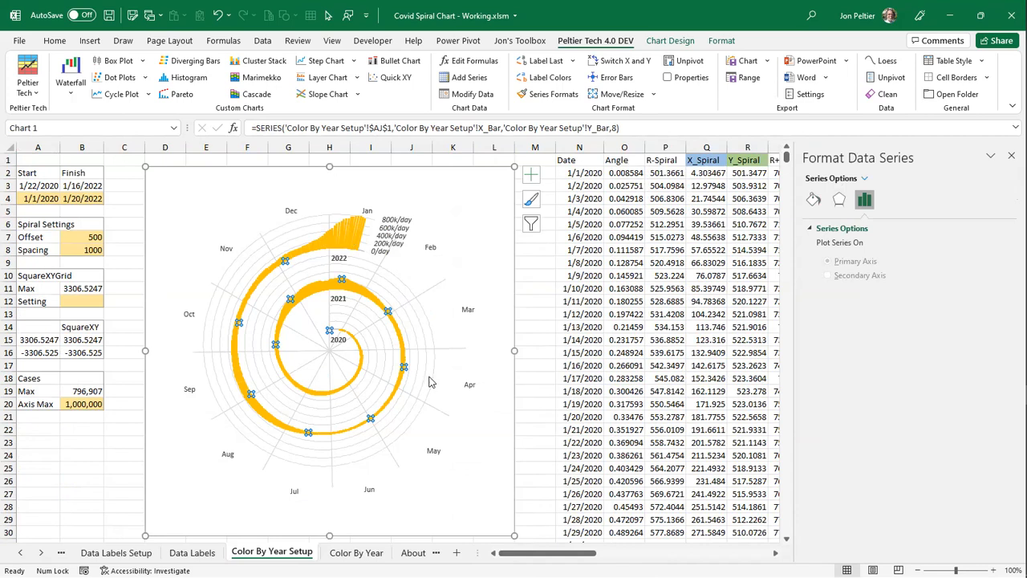
drag(552, 556, 727, 553)
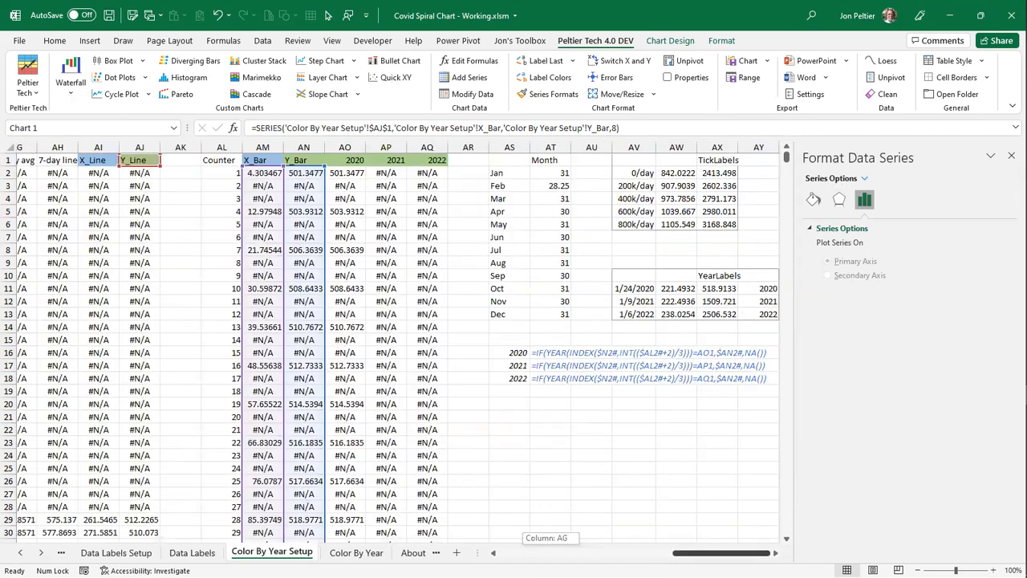
- Define the name Y_2020Bar, scoped to Color By Year Setup, referring to ='Color By Year Setup'!$AO$2#
click(341, 173)
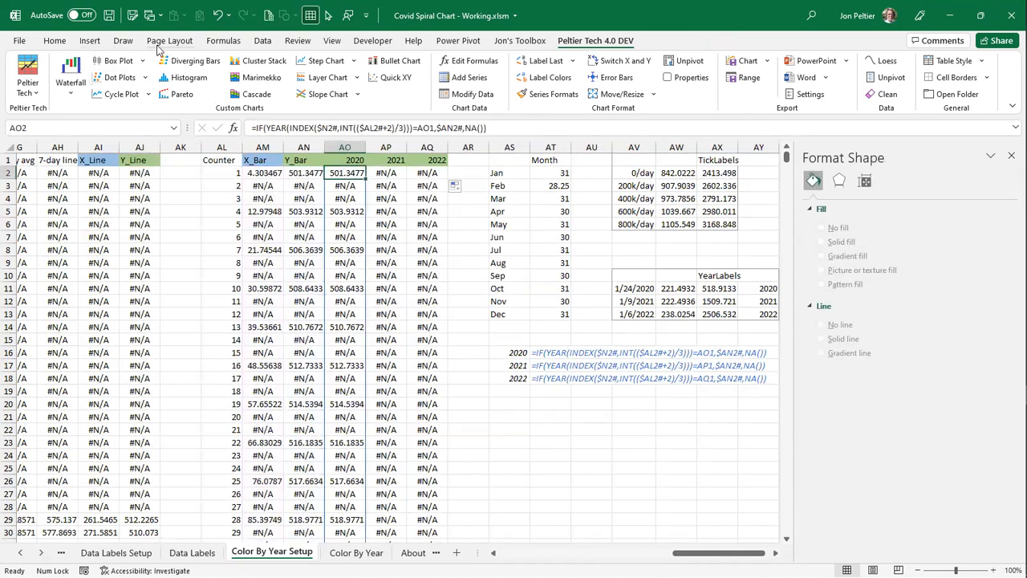
click(215, 41)
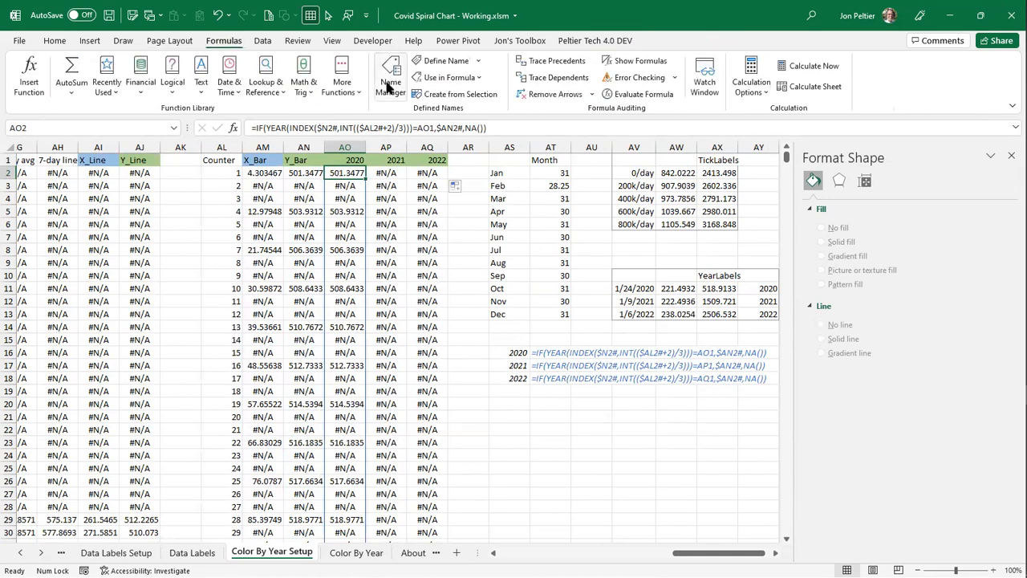
click(438, 61)
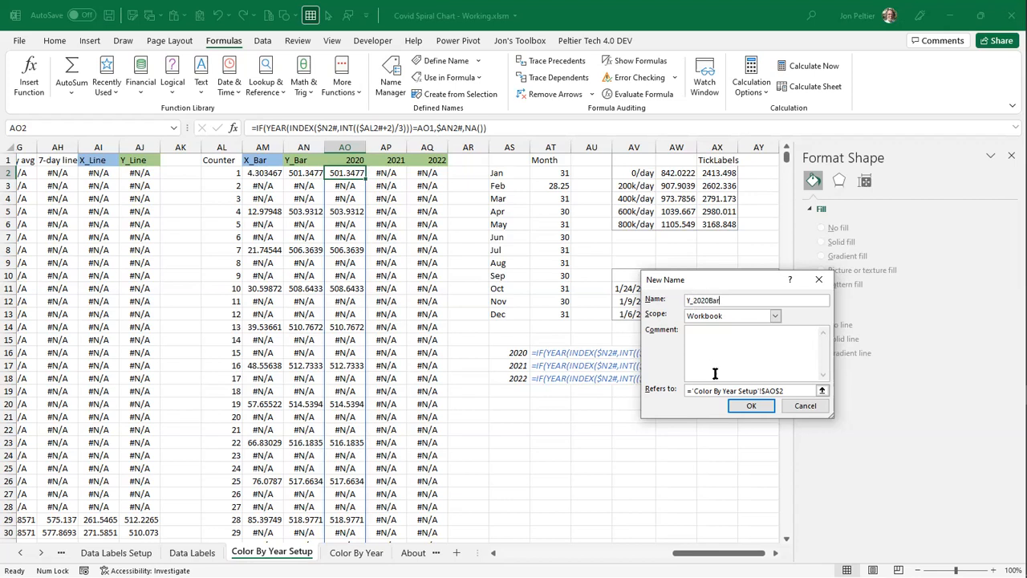
click(716, 318)
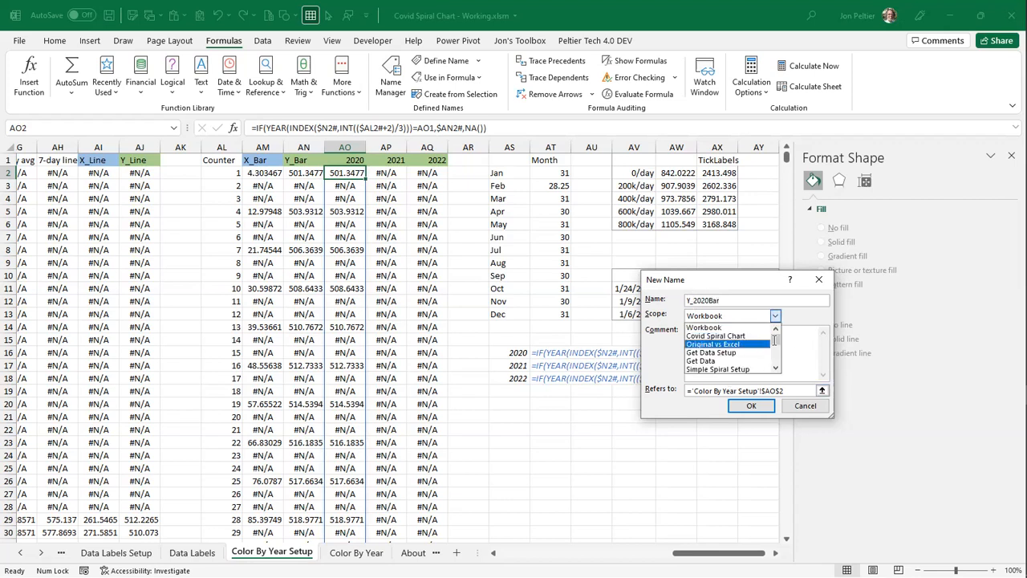
drag(775, 339, 770, 385)
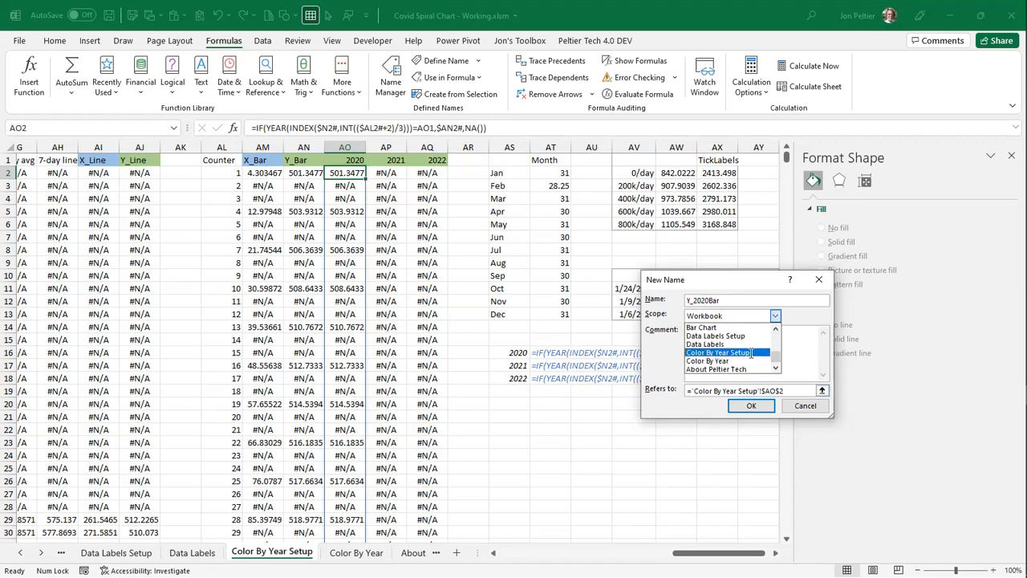
click(747, 352)
click(799, 389)
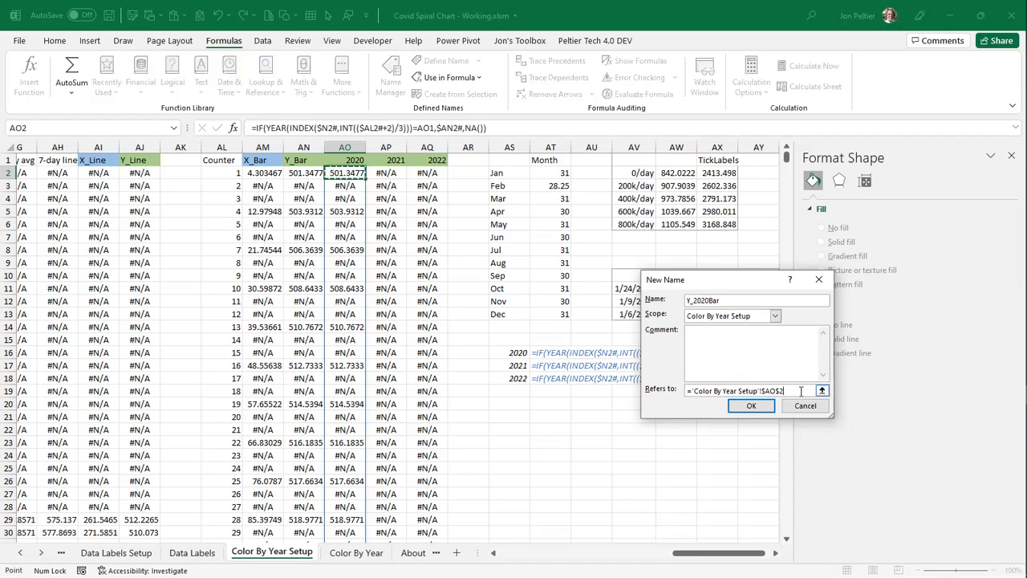
text(#)
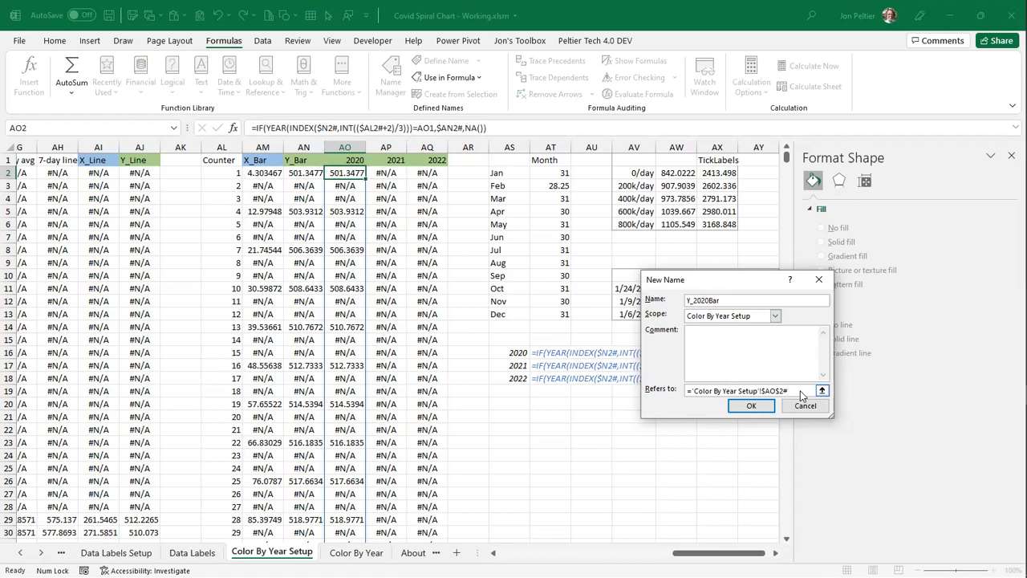
key(Return)
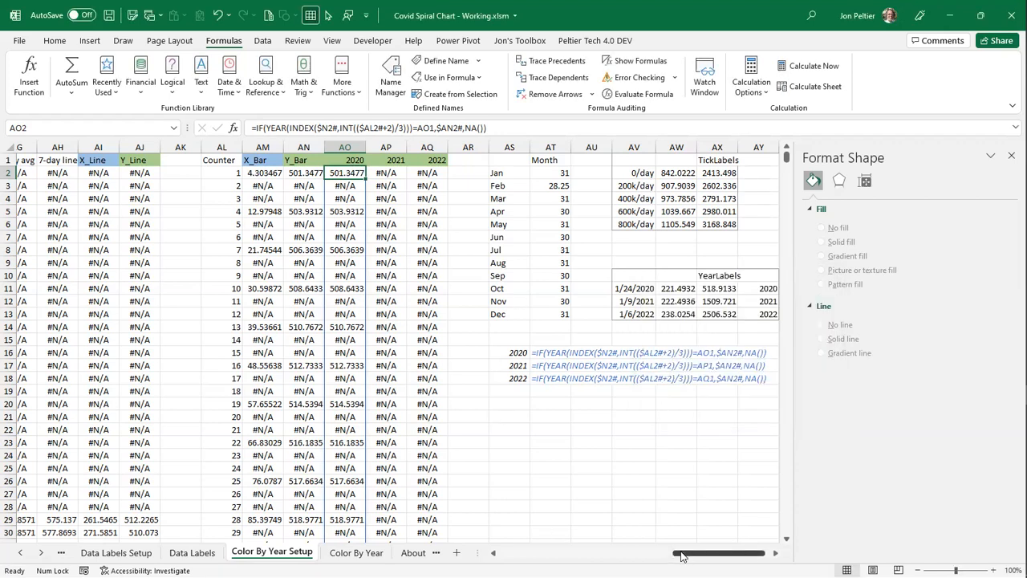
- Try to change the Y values of the chart's bar series to Y_Bar2020 in its SERIES formula
drag(688, 553, 513, 553)
click(337, 245)
click(337, 245)
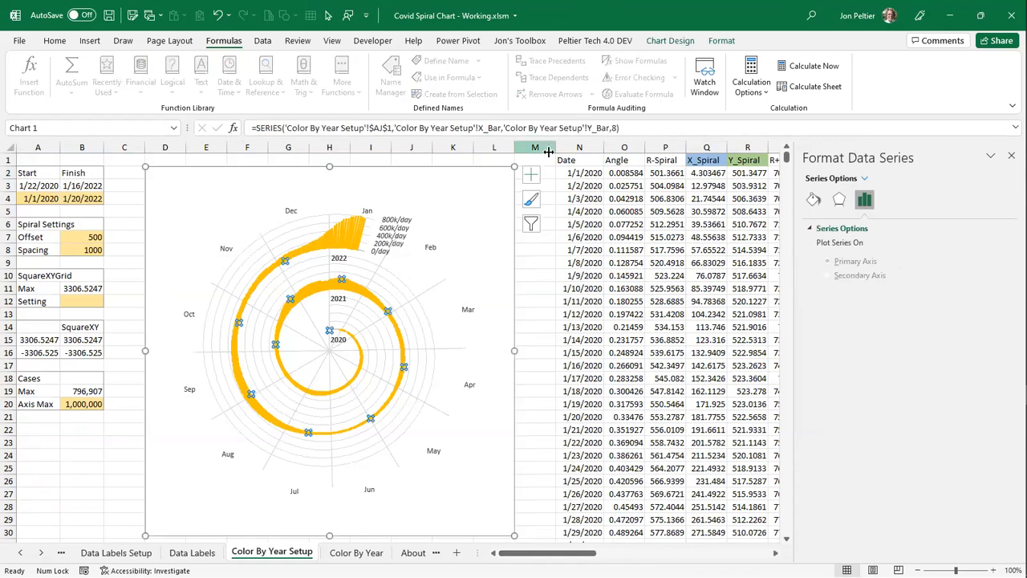
click(609, 132)
text(2020)
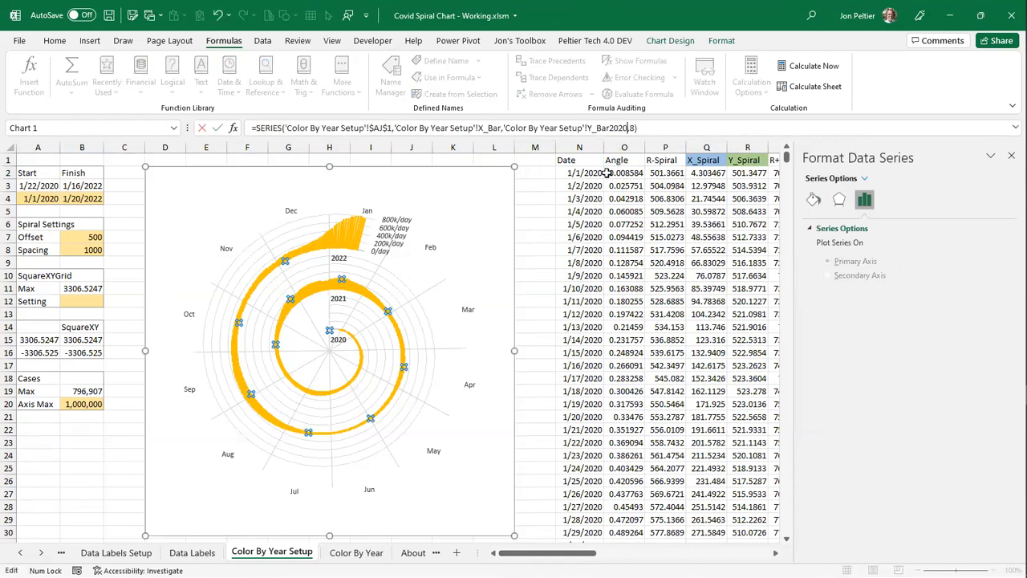
key(Return)
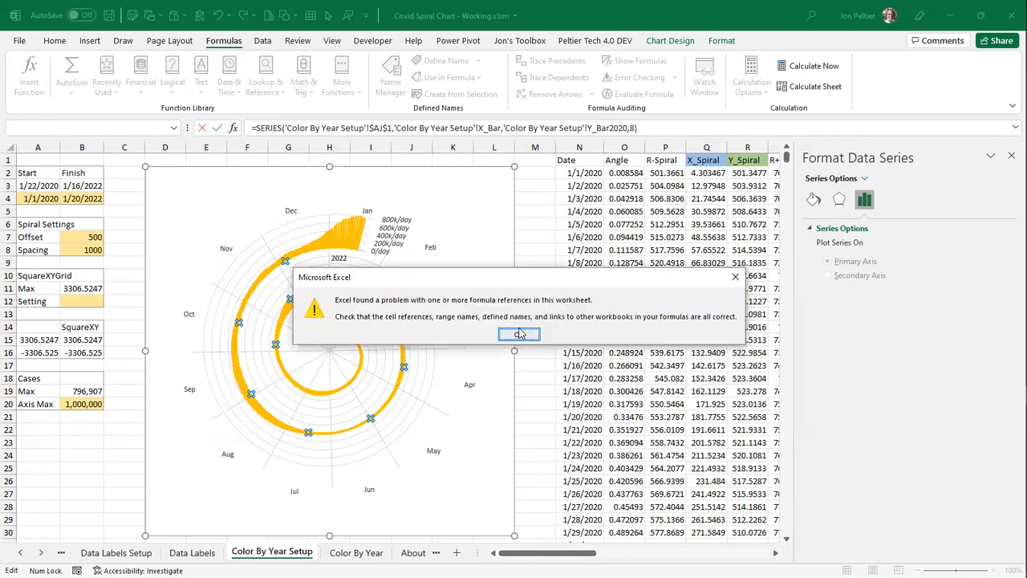
click(519, 334)
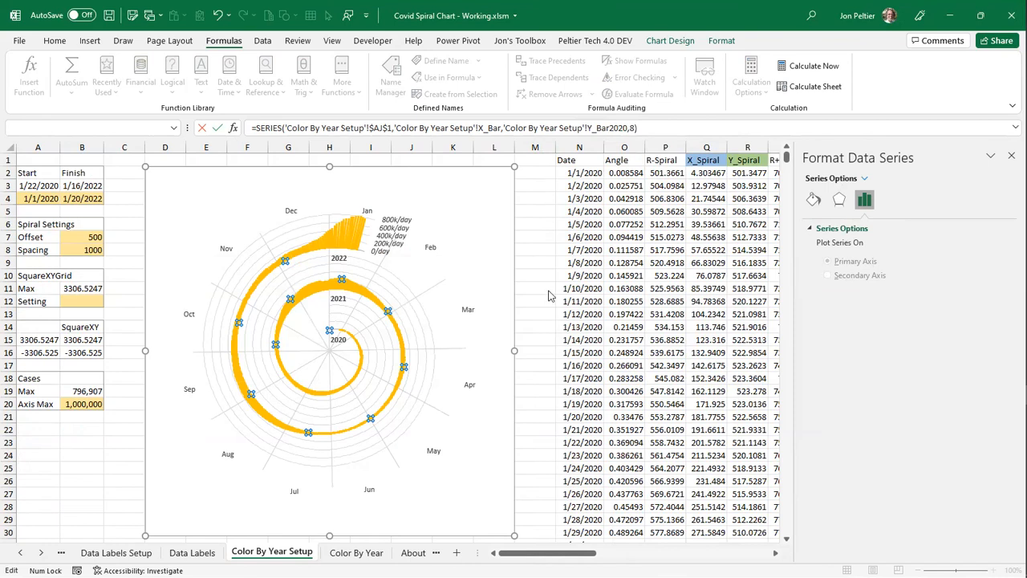
key(Return)
click(537, 337)
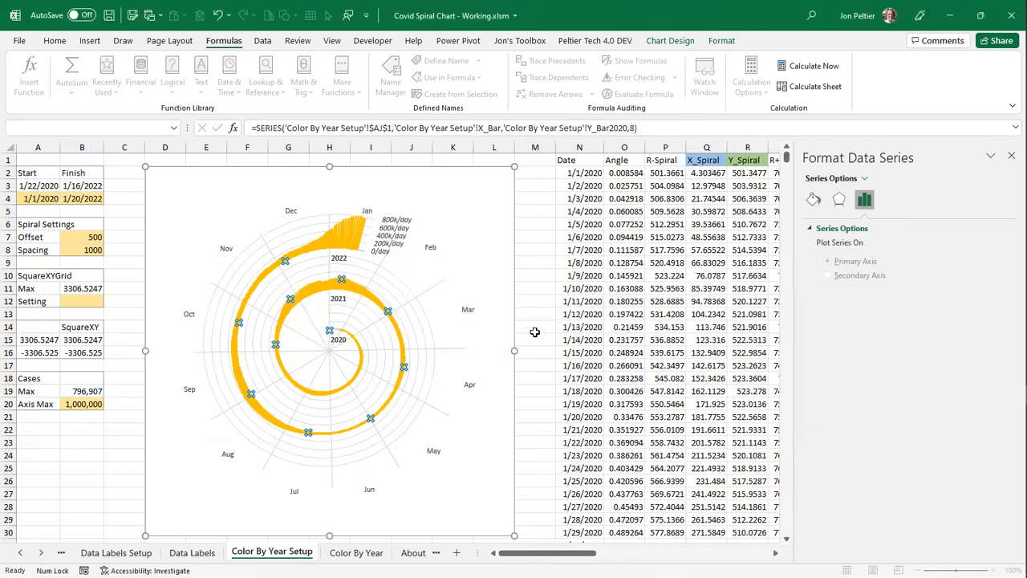
key(Escape)
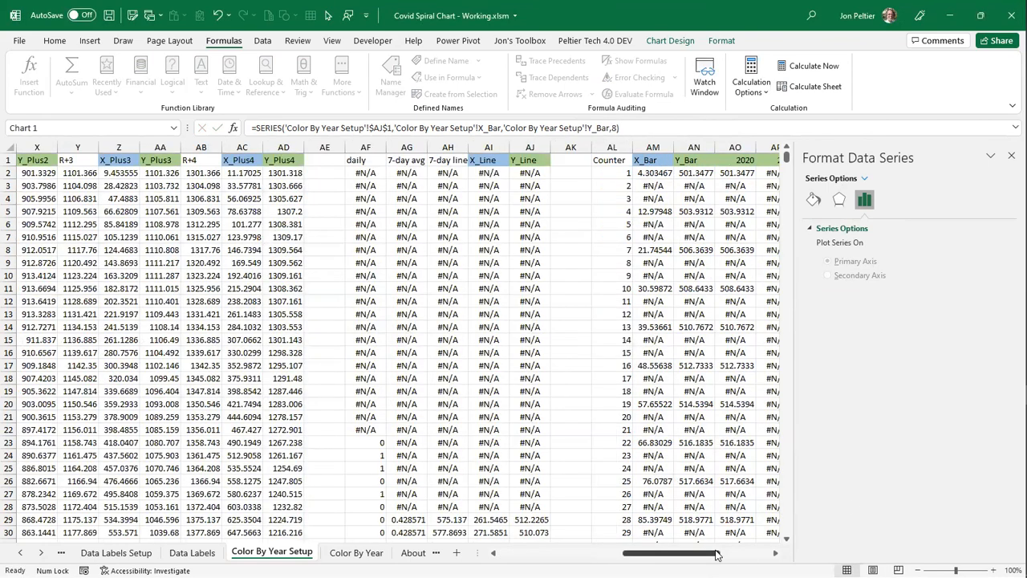
- Check the exact spelling of the 2020 bar name among the workbook's defined names and return to the spiral chart
drag(717, 555, 749, 555)
click(494, 172)
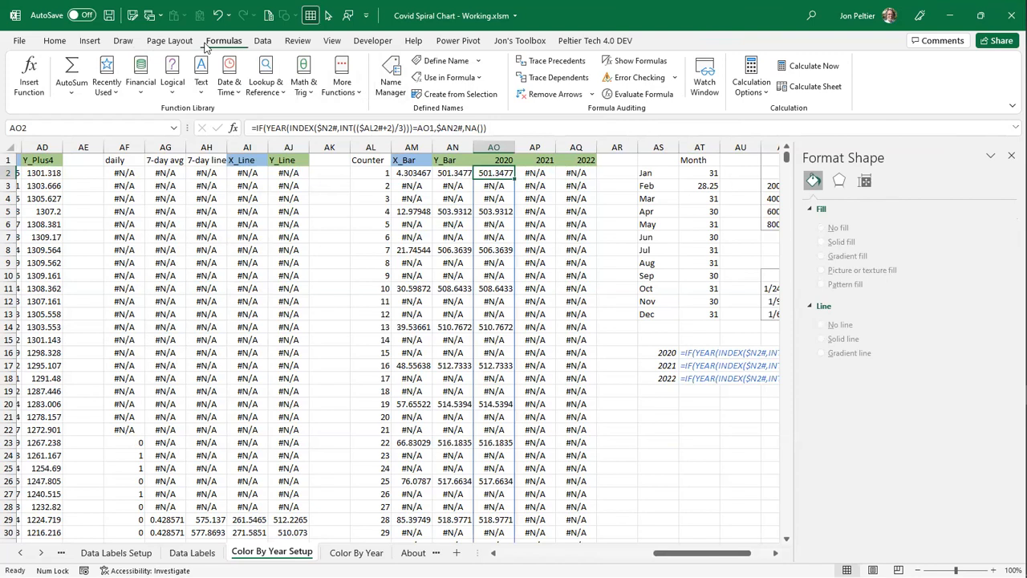
key(ctrl+F3)
scroll(742, 313, down, 5)
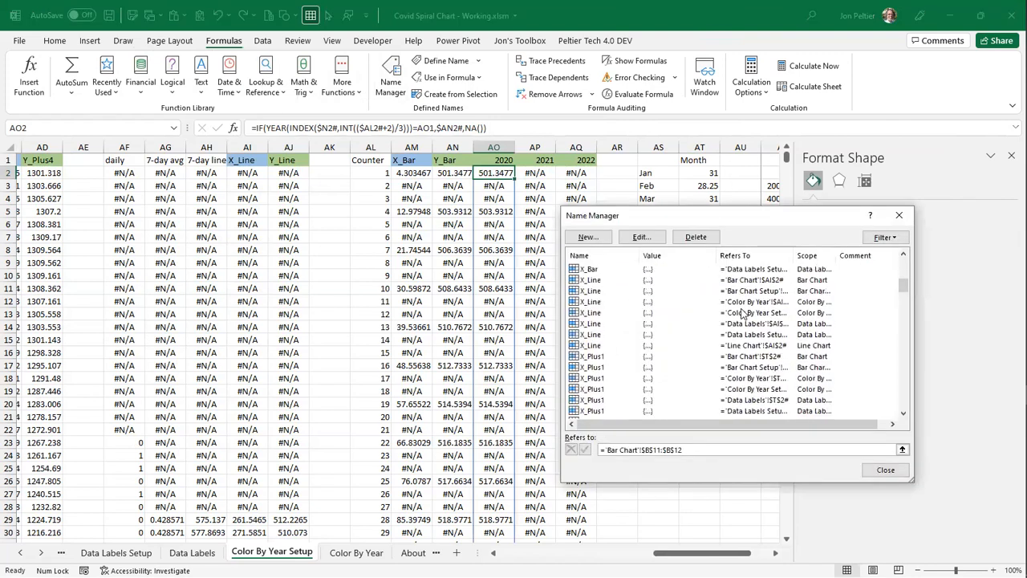
scroll(742, 313, up, 3)
scroll(743, 313, down, 8)
scroll(743, 313, down, 5)
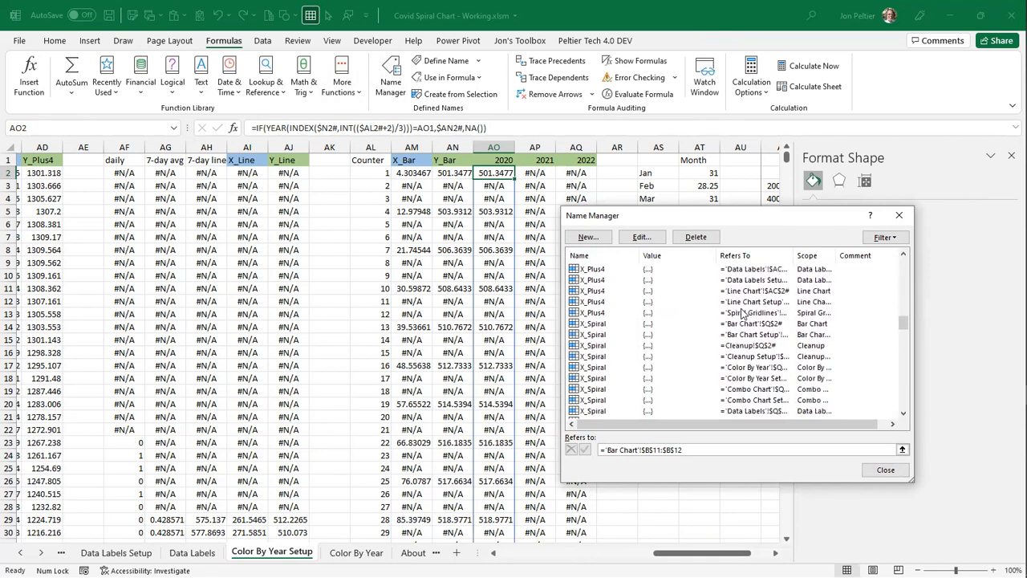
scroll(742, 313, down, 6)
scroll(742, 314, up, 1)
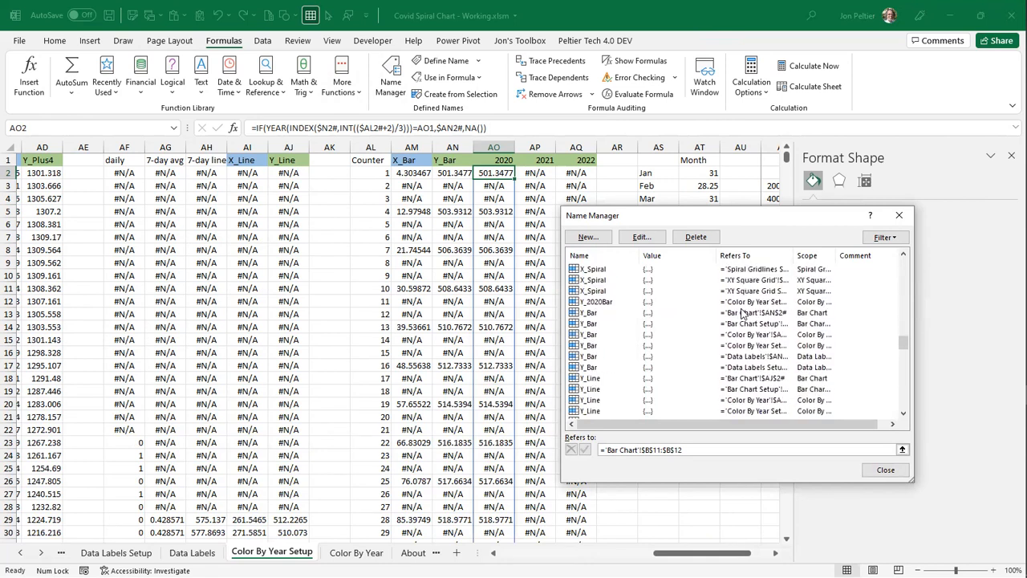
click(894, 471)
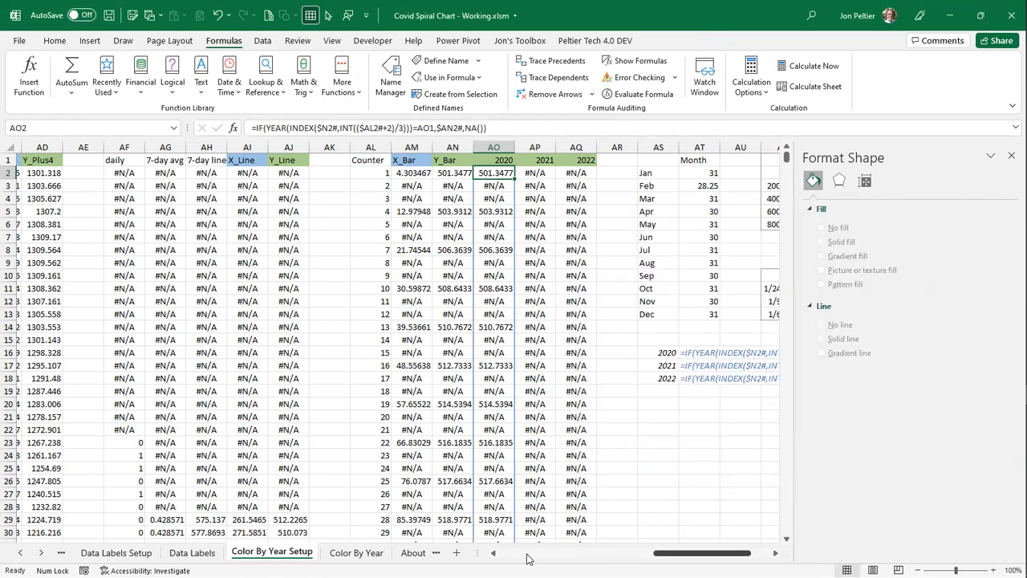
click(500, 554)
click(501, 554)
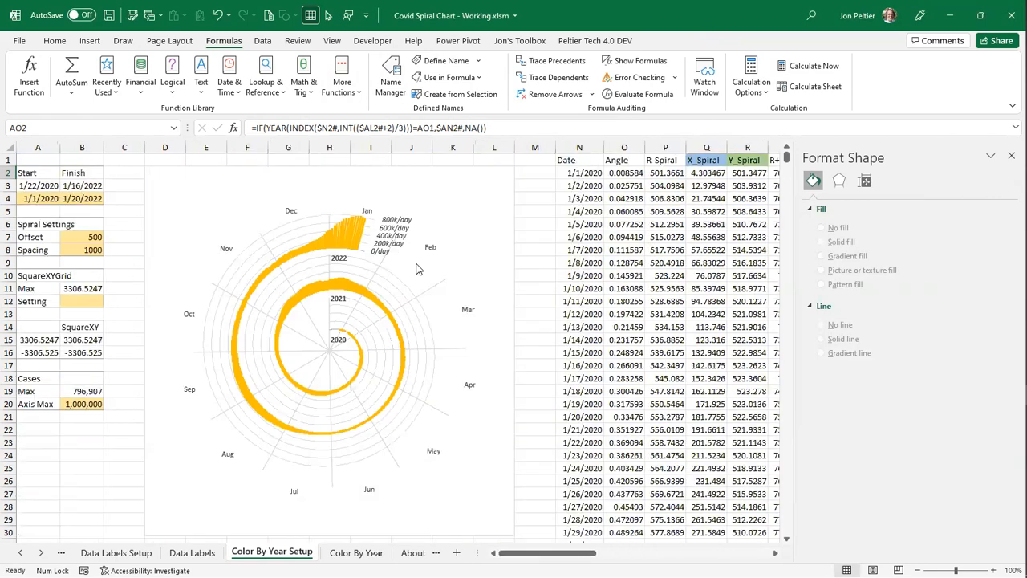
- Set the Y values of the bar series to the name Y_2020Bar in its SERIES formula
click(343, 233)
click(597, 128)
text(2020Bar,8)
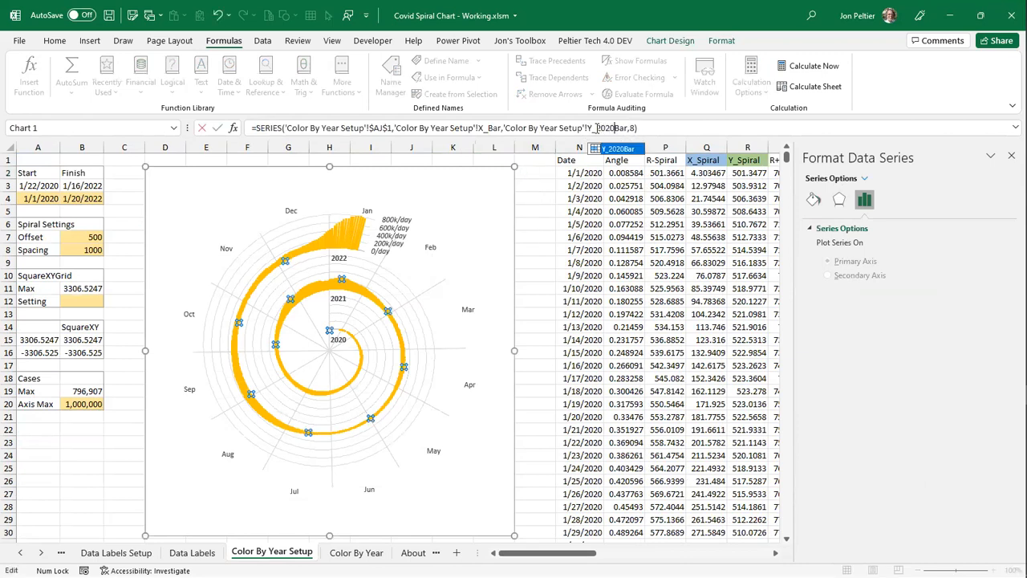
key(Return)
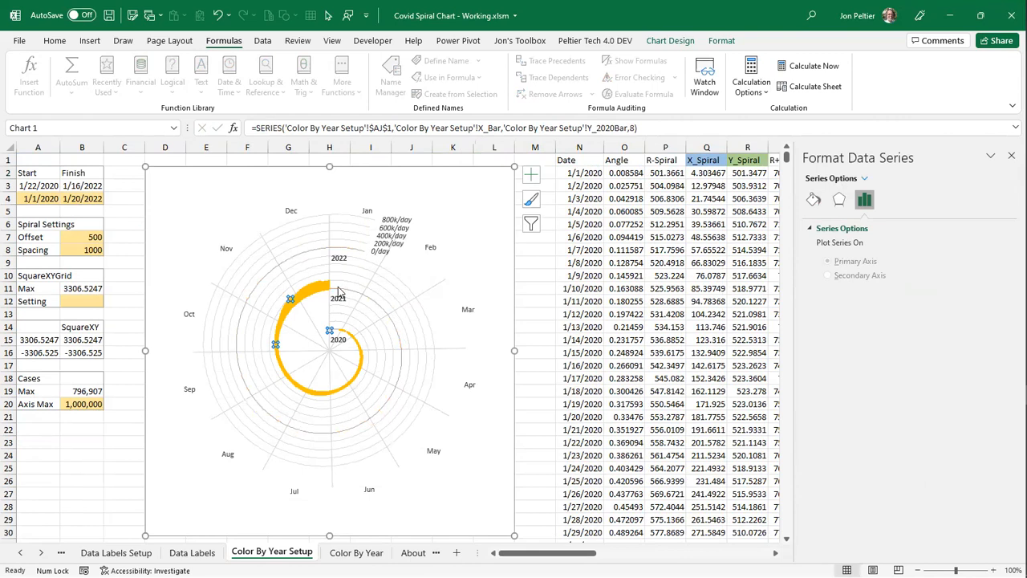
- Point the bar series' name to the 2020 header in AO1, with X values AM2:AM2254 and Y values AO2:AO2254
mouse_move(327, 291)
drag(583, 560, 759, 555)
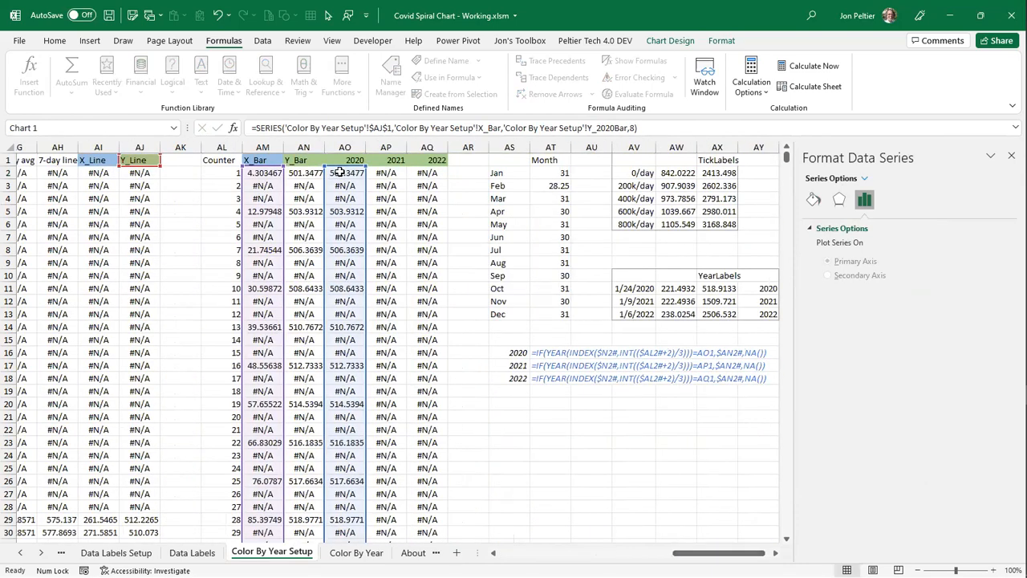
drag(150, 166, 353, 166)
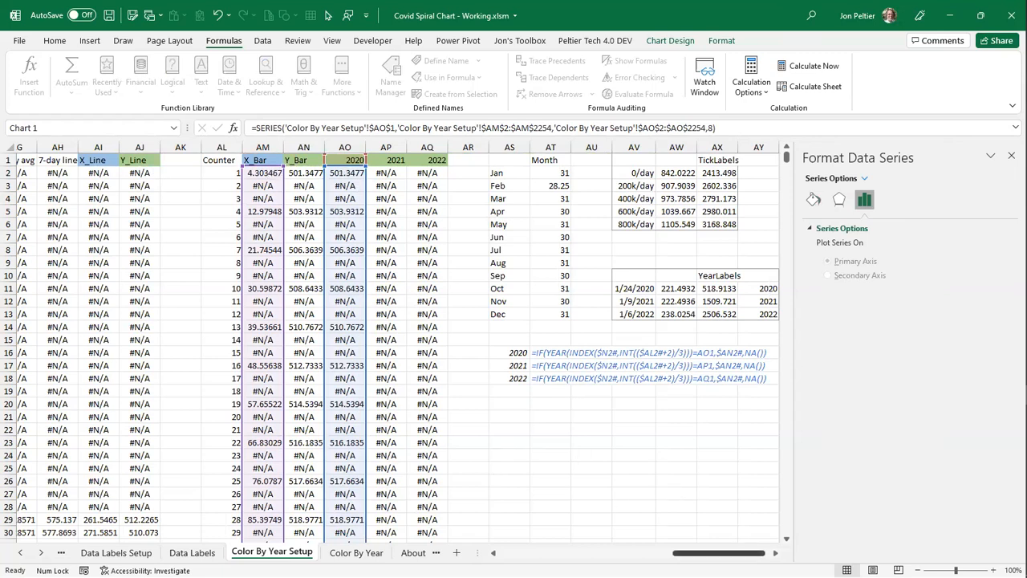
- Add the 2021 column as a new bar series with Peltier Tech's Add Series and delete its data labels
click(566, 40)
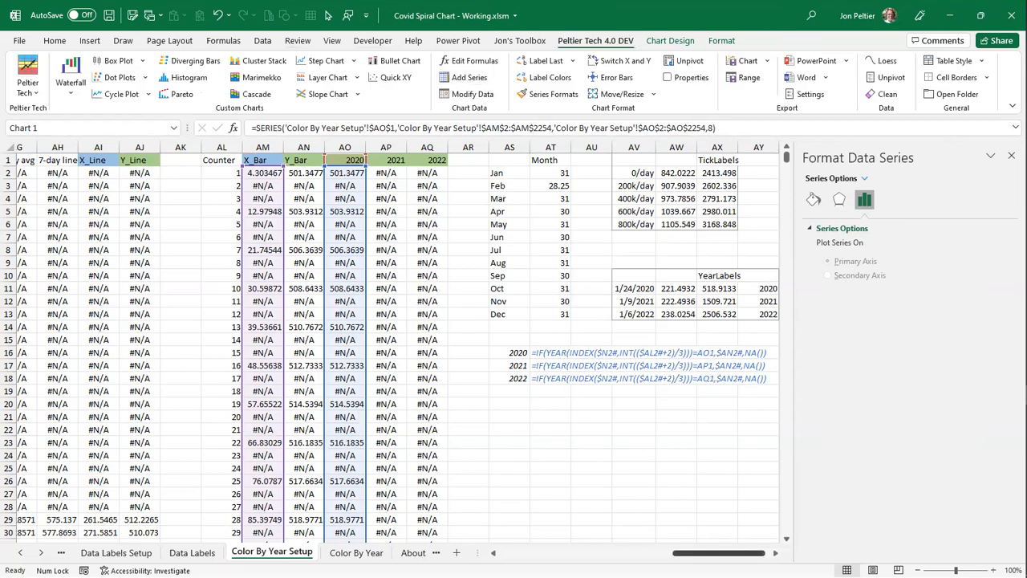
drag(699, 552, 525, 552)
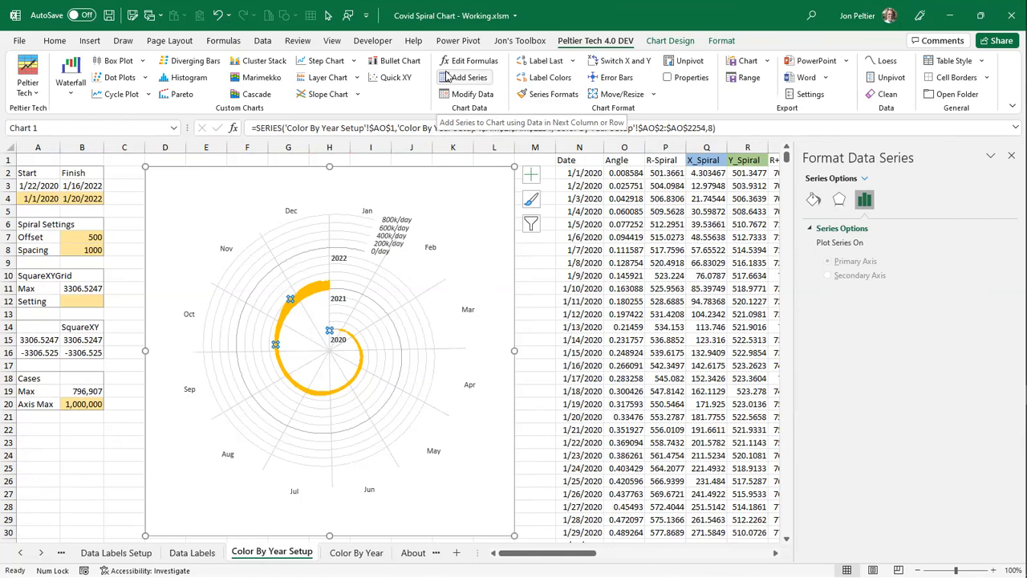
click(448, 77)
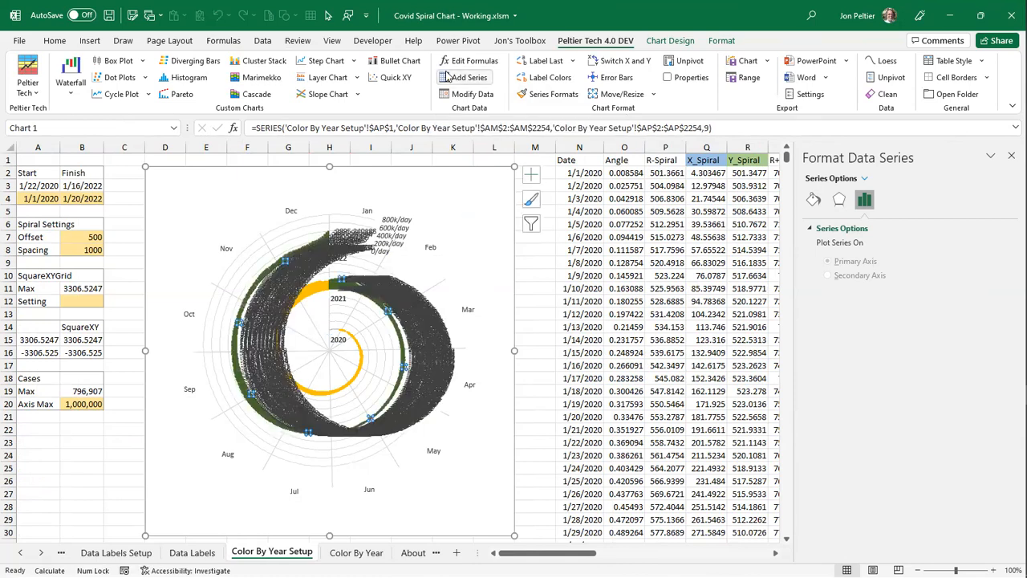
click(418, 308)
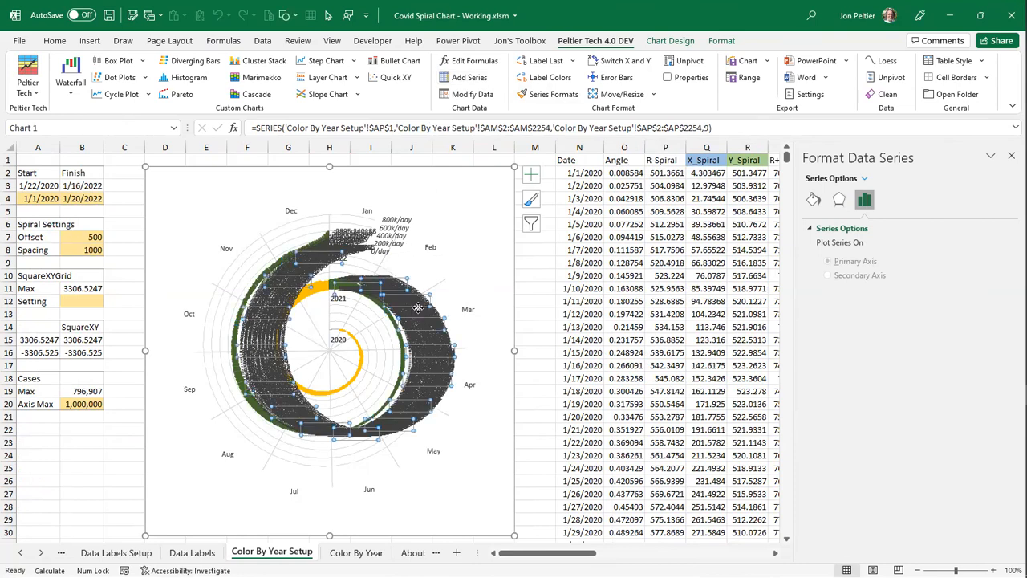
key(Delete)
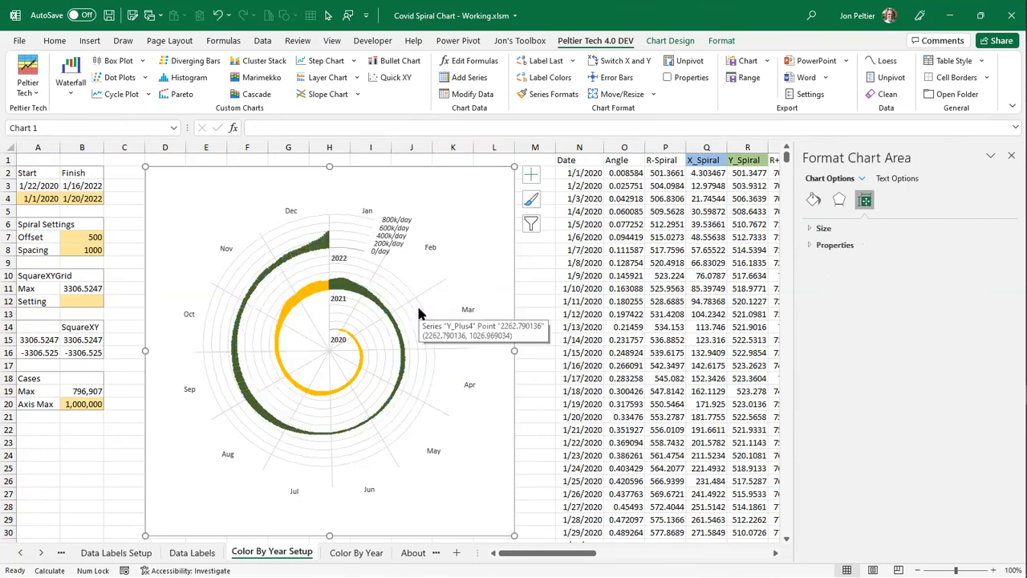
- Try to add another bar series to the chart from the next data column with Add Series
click(344, 290)
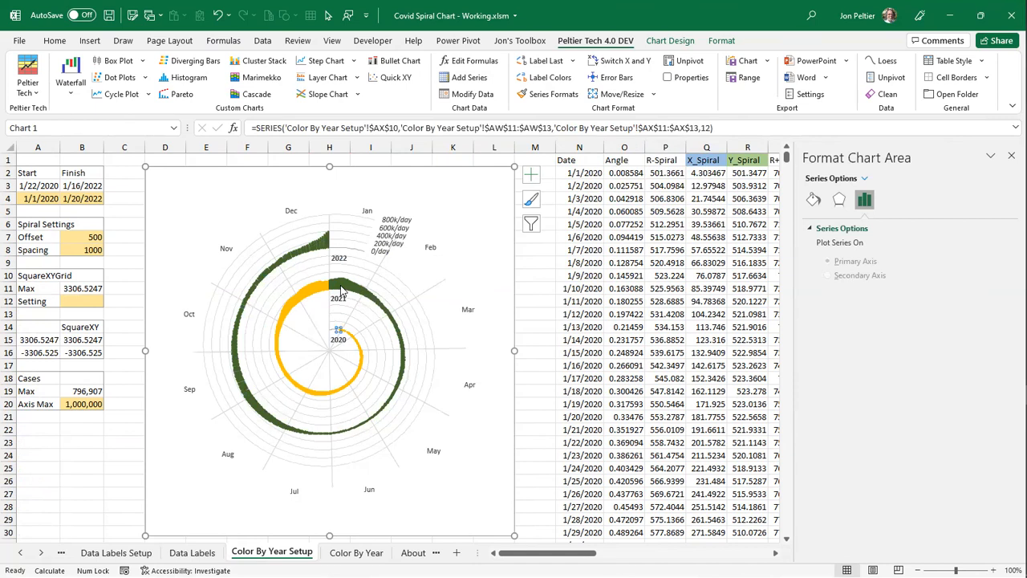
click(461, 83)
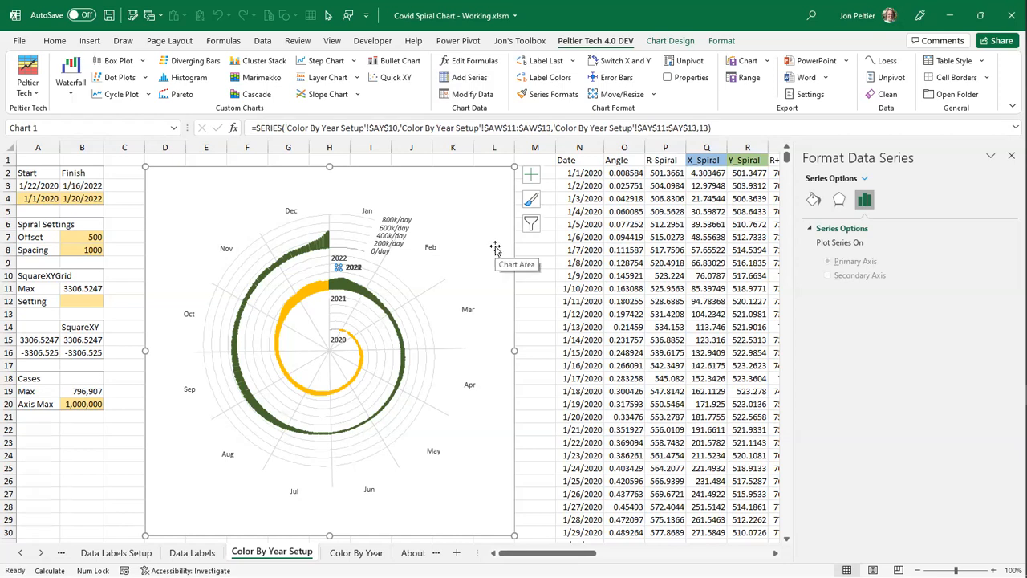
click(530, 174)
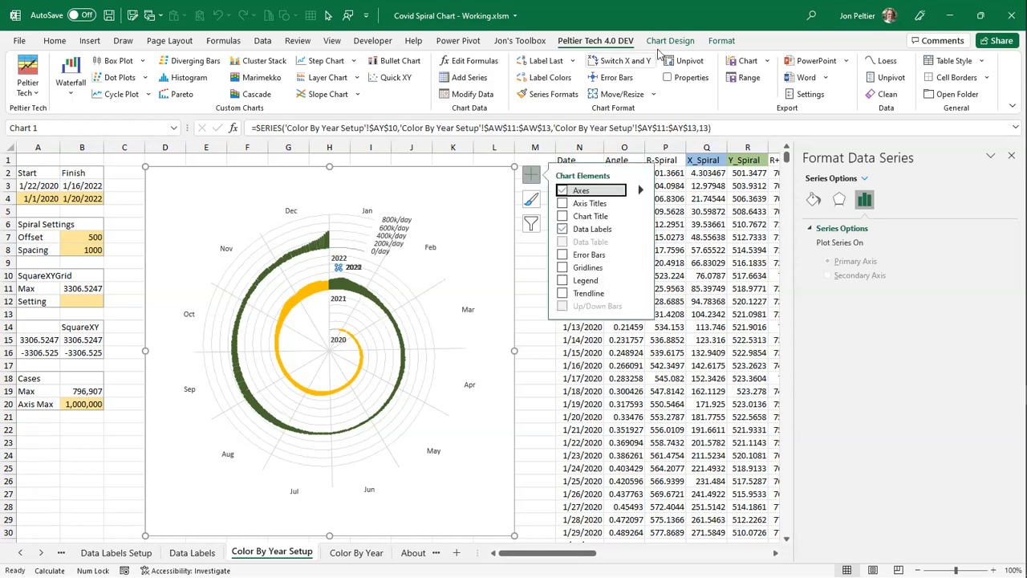
click(720, 41)
click(101, 59)
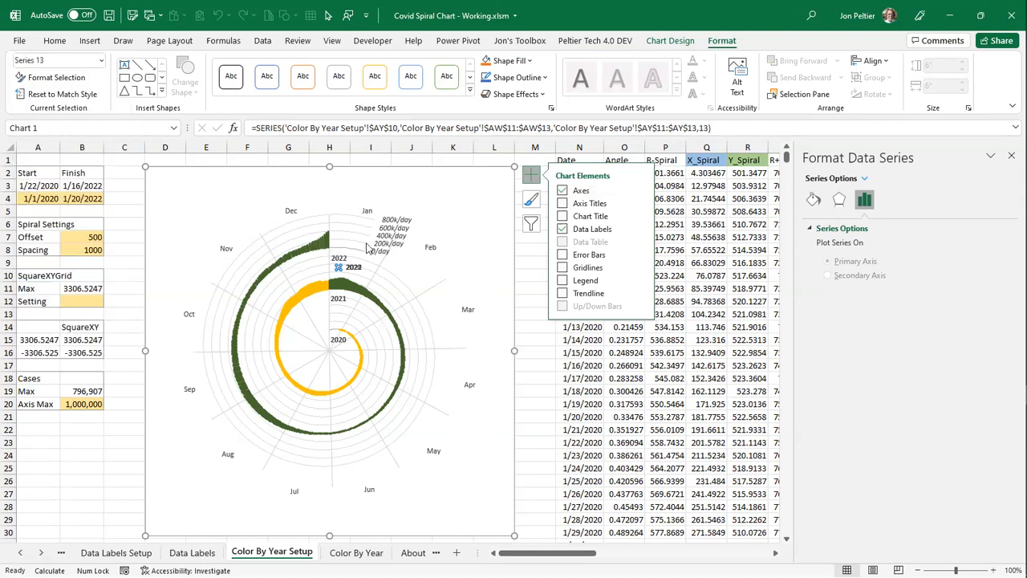
click(514, 292)
click(350, 287)
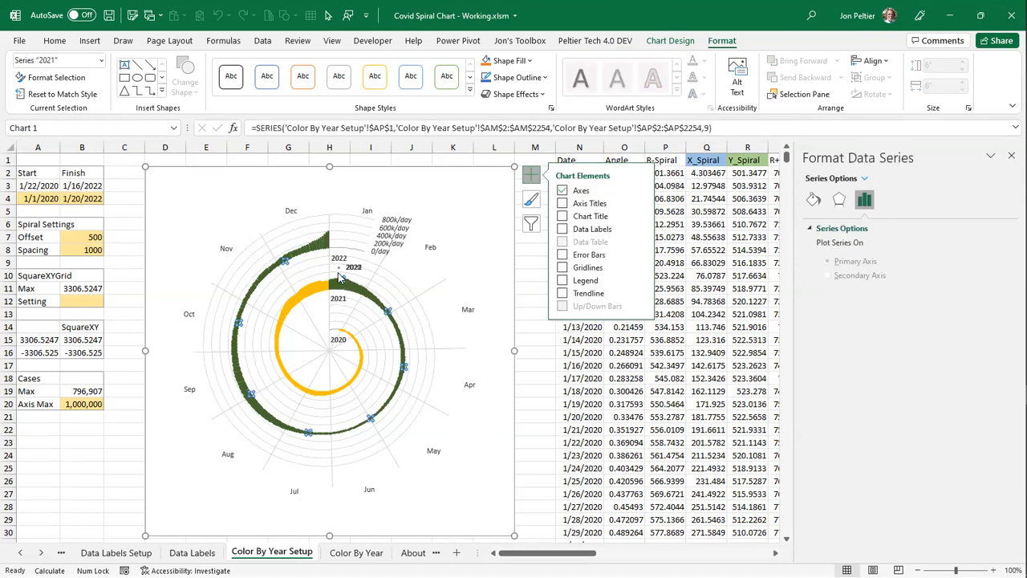
- Trace the source cells of the stray Series 13 near the 2022 label and remove it from the chart
click(341, 267)
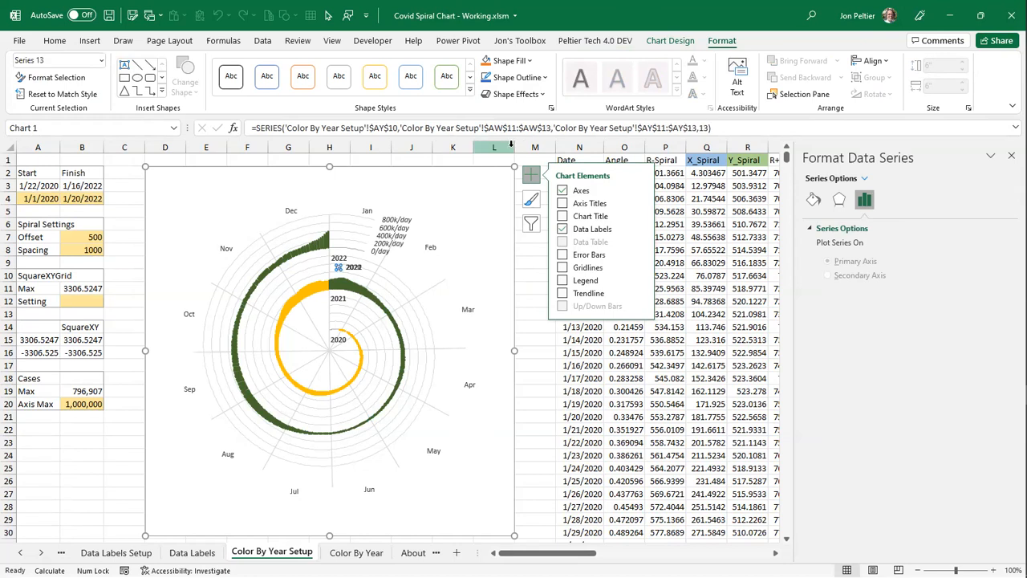
click(633, 131)
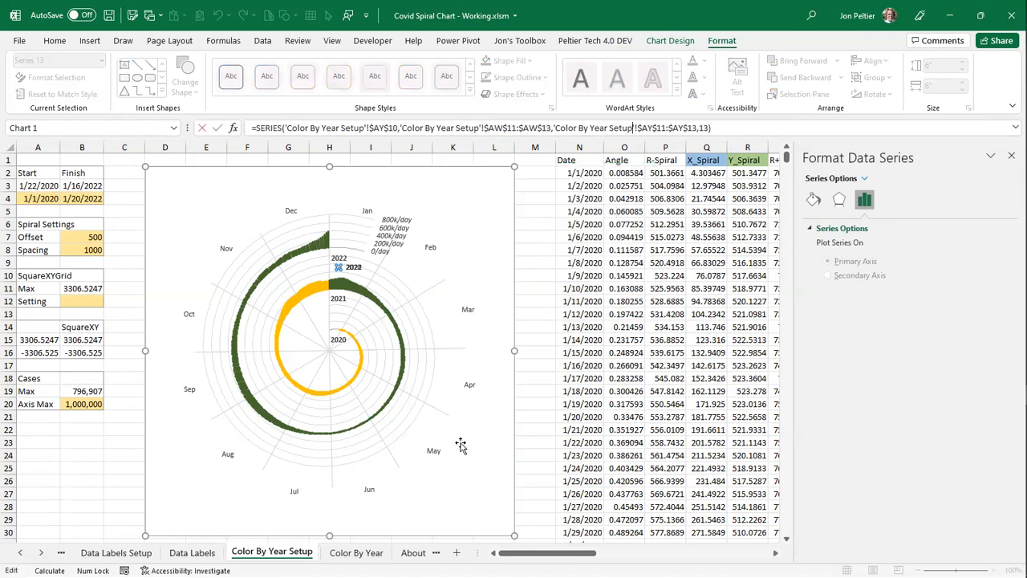
click(731, 554)
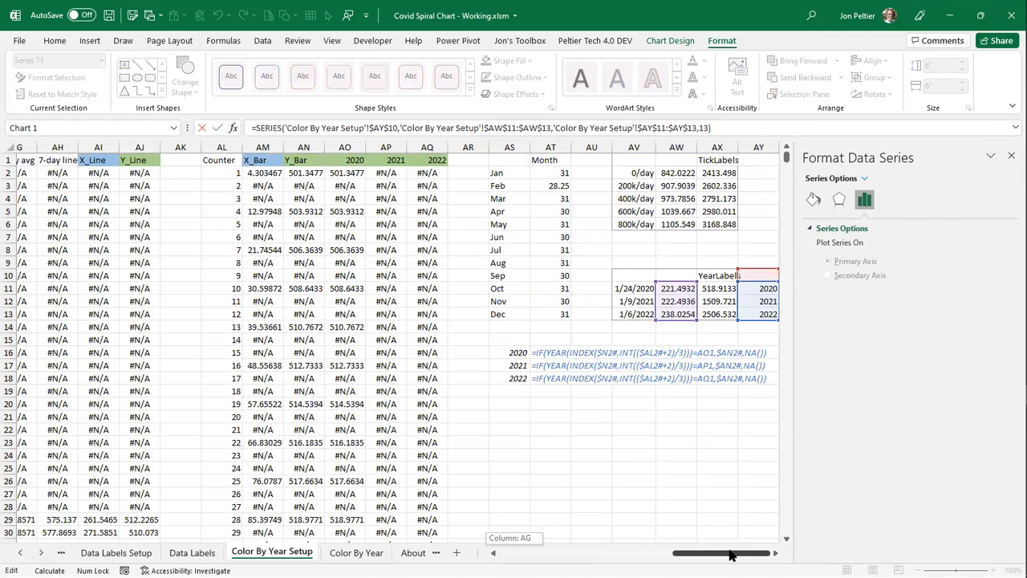
click(679, 482)
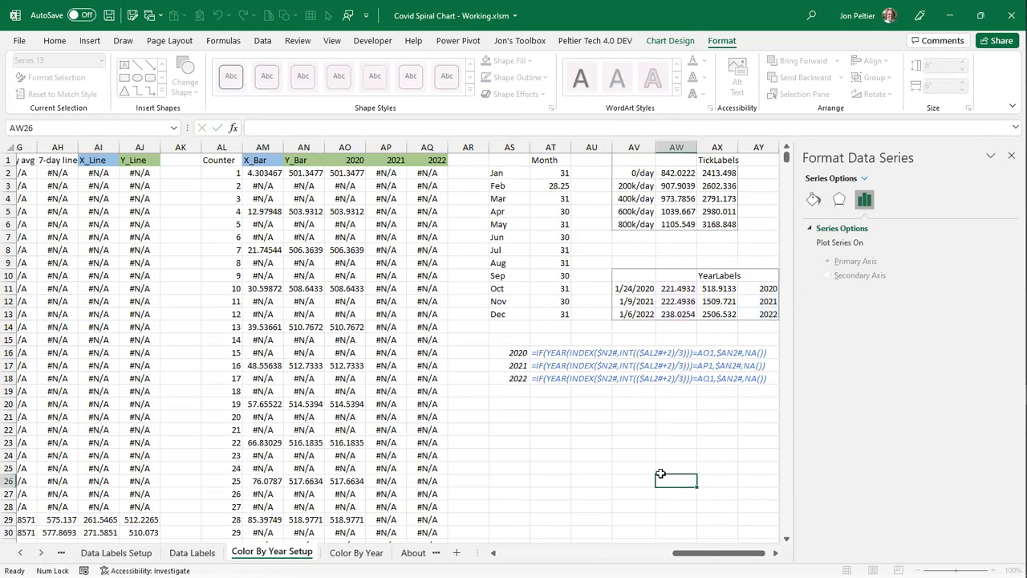
click(532, 554)
click(532, 554)
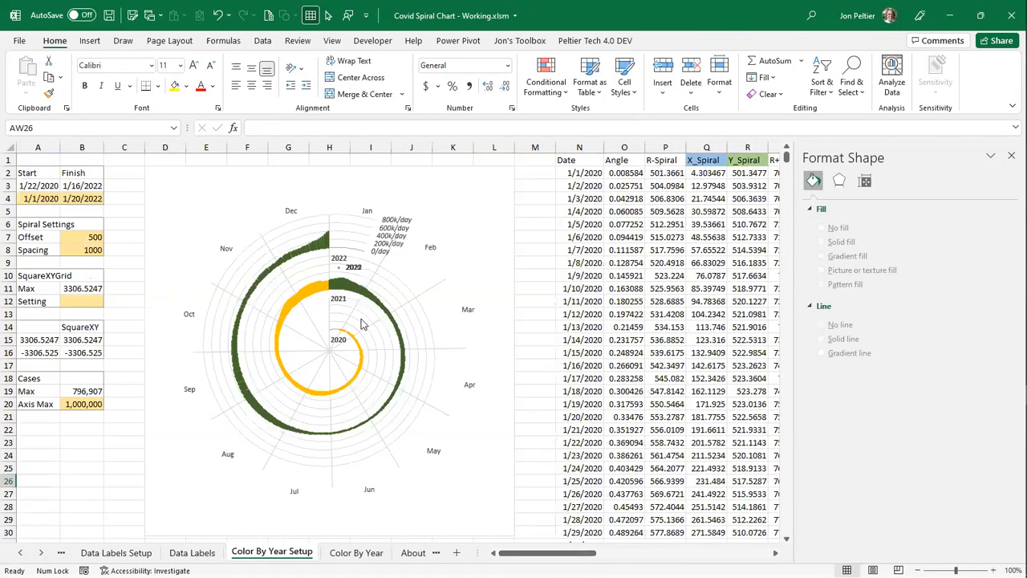
click(341, 271)
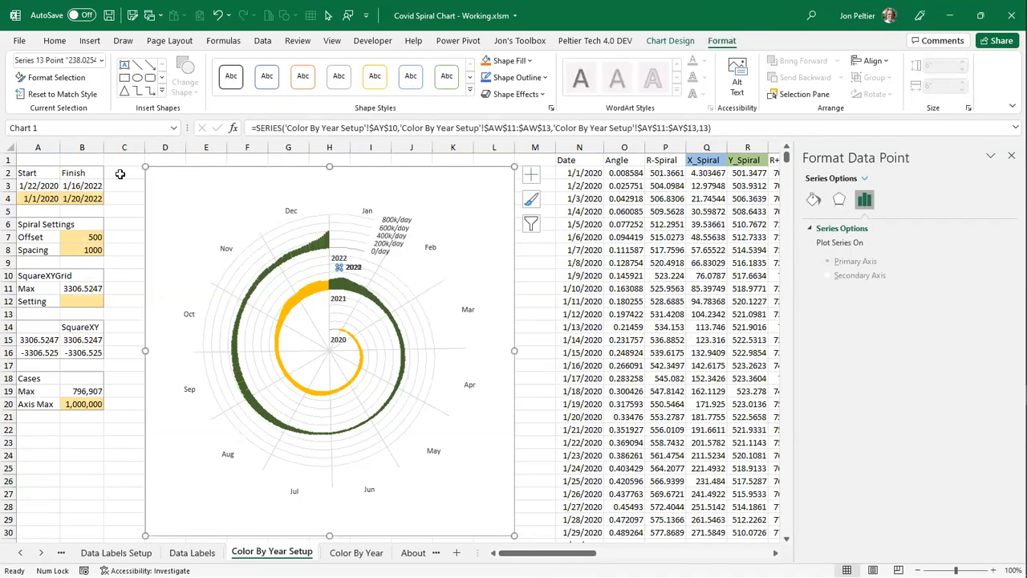
click(423, 295)
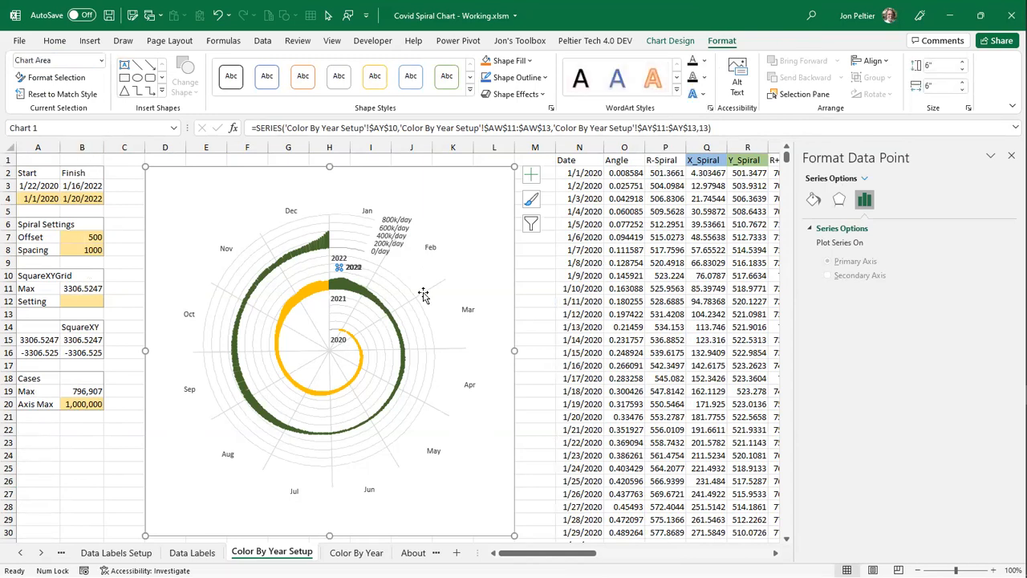
- Add the 2022 column as a new bar series based on the 2021 series with Add Series
click(323, 249)
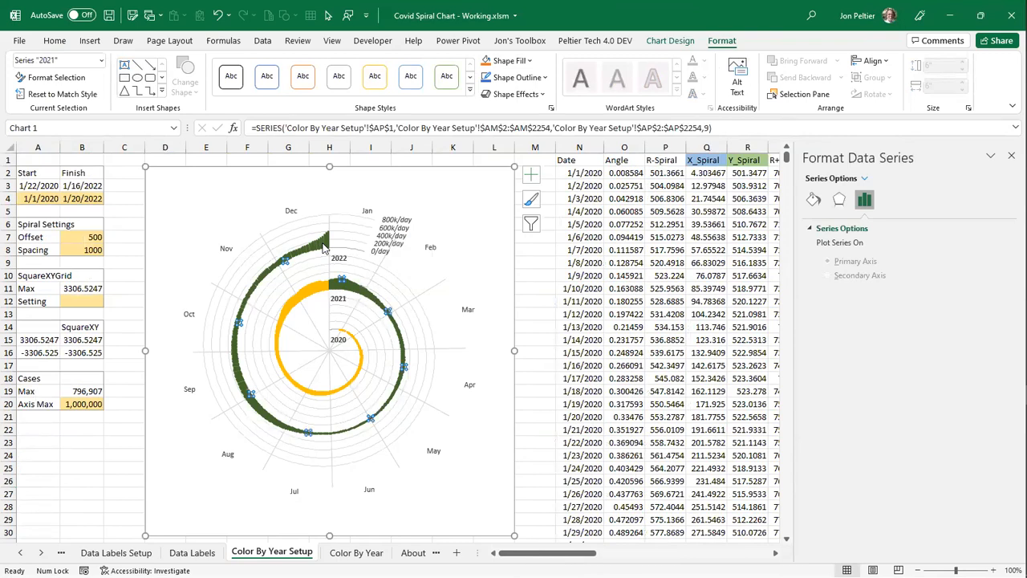
click(576, 40)
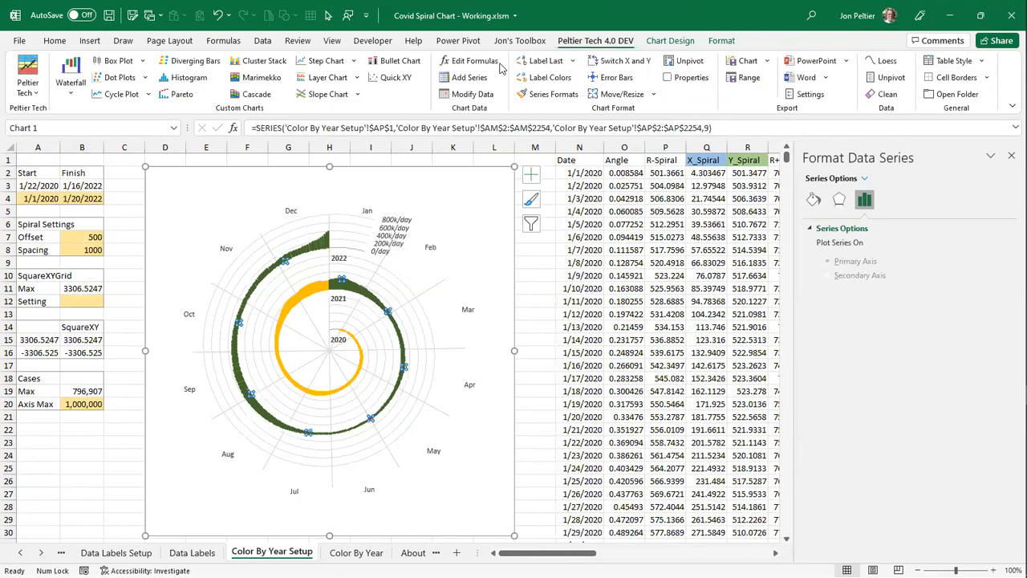
click(459, 81)
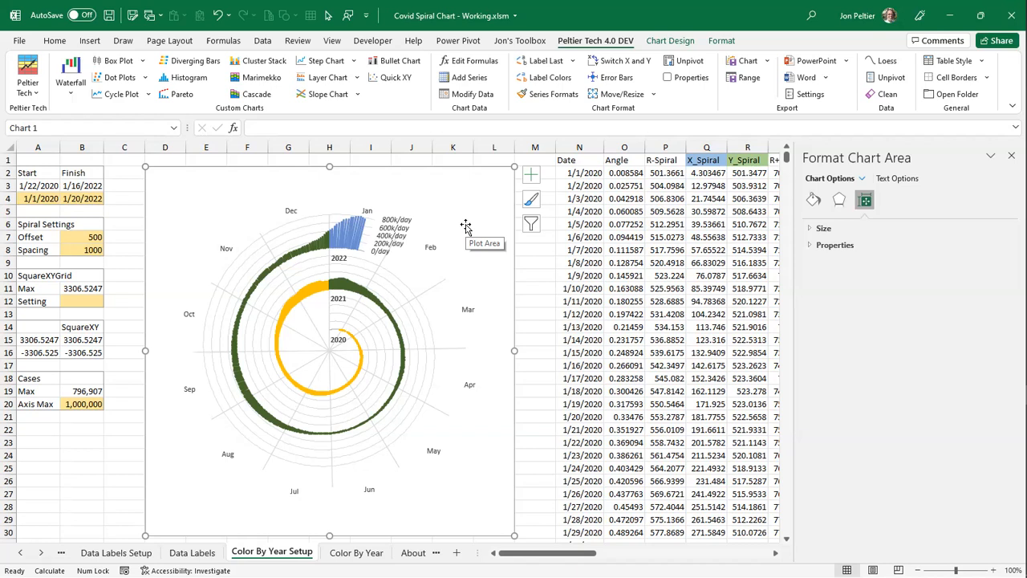
- Review the finished Color By Year chart and compare the Excel spiral with the New York Times original on the Original vs Excel sheet
click(358, 554)
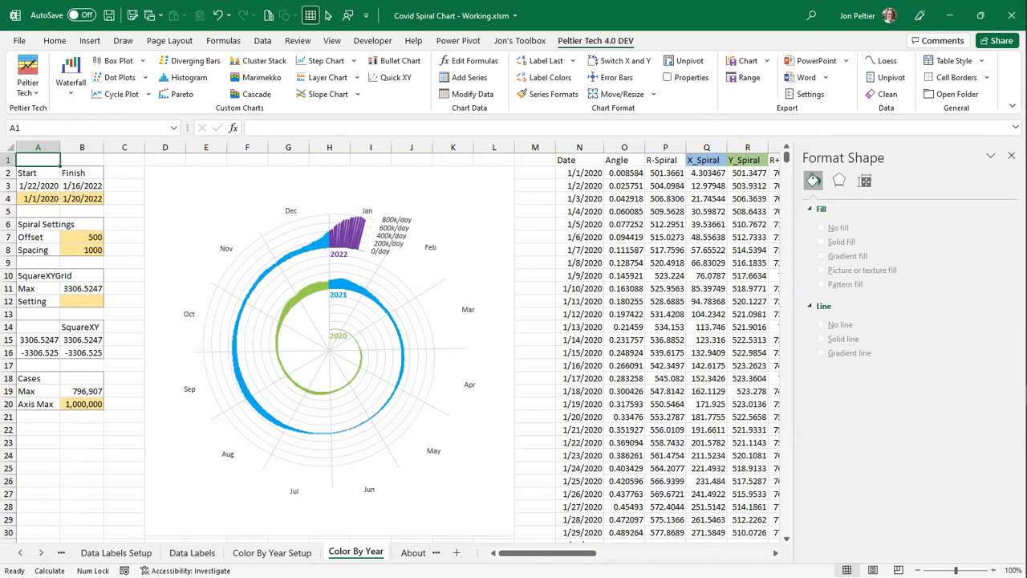
key(alt+Tab)
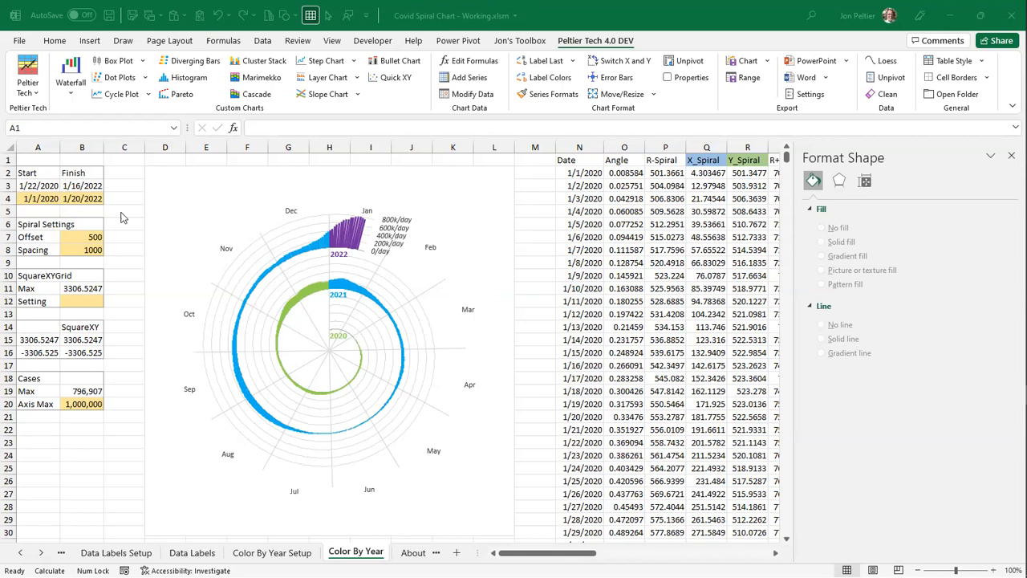
click(19, 556)
drag(19, 556, 19, 556)
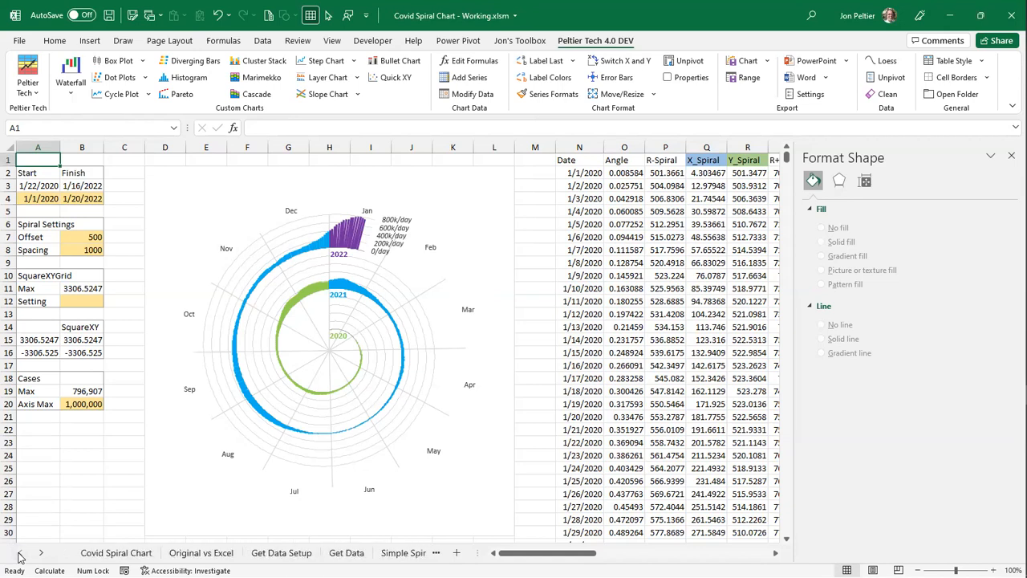
click(184, 556)
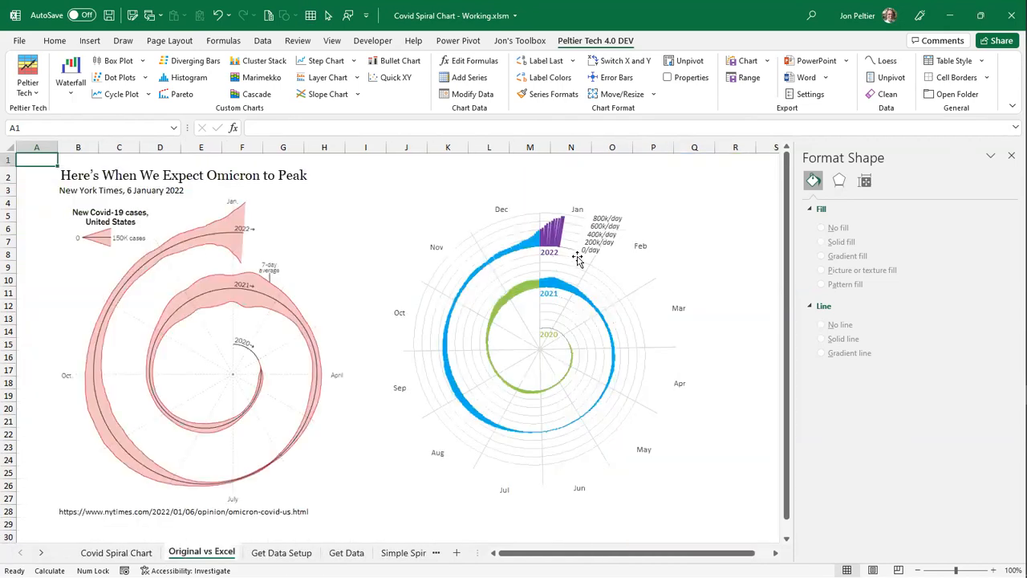
drag(441, 303, 440, 322)
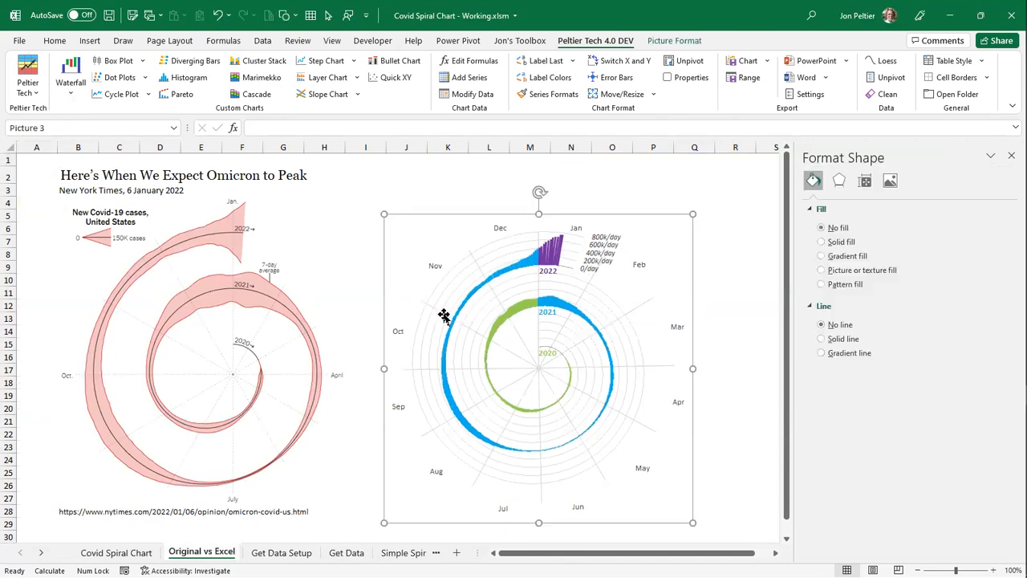
key(ctrl+z)
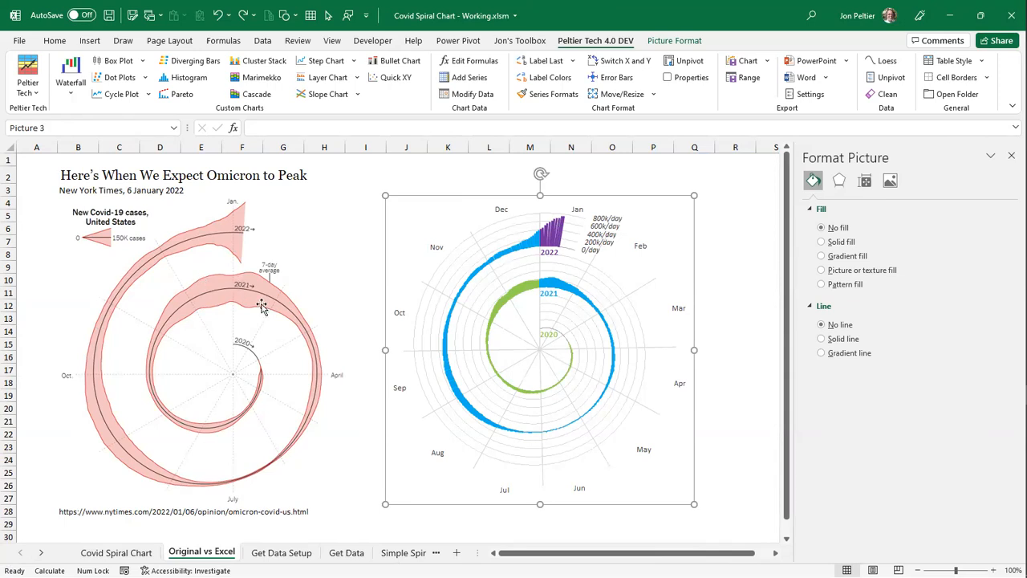
click(402, 177)
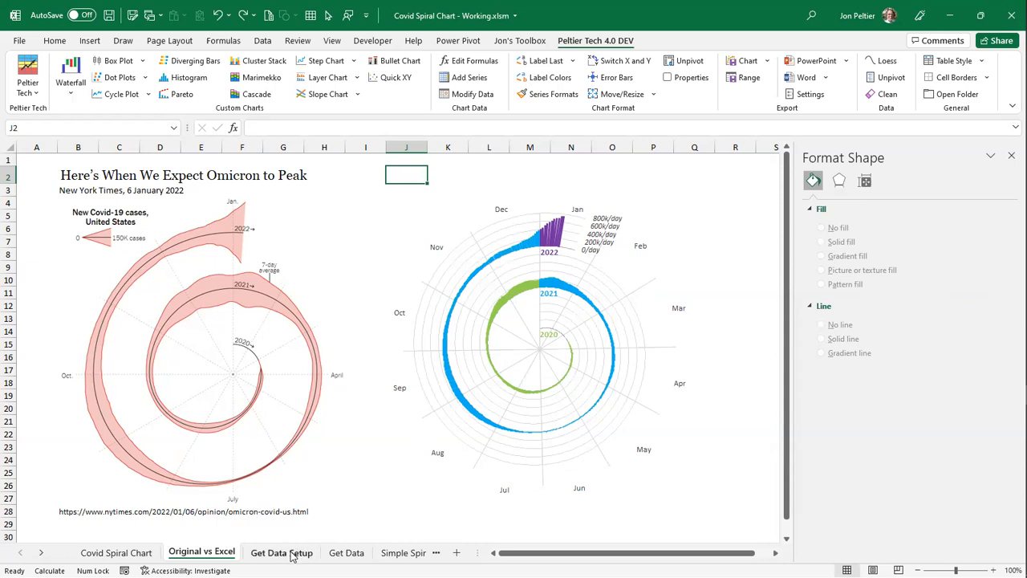
- Find the Combo Chart sheet among the later worksheets and examine its spiral with month spokes
click(41, 552)
click(41, 553)
click(41, 552)
click(41, 552)
click(41, 552)
click(41, 552)
click(41, 552)
click(41, 552)
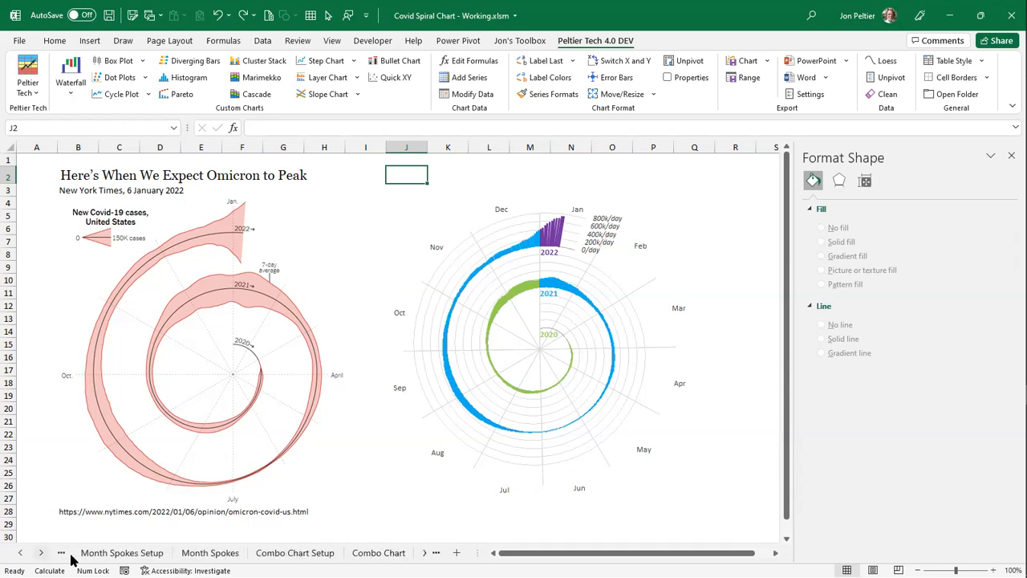
click(379, 552)
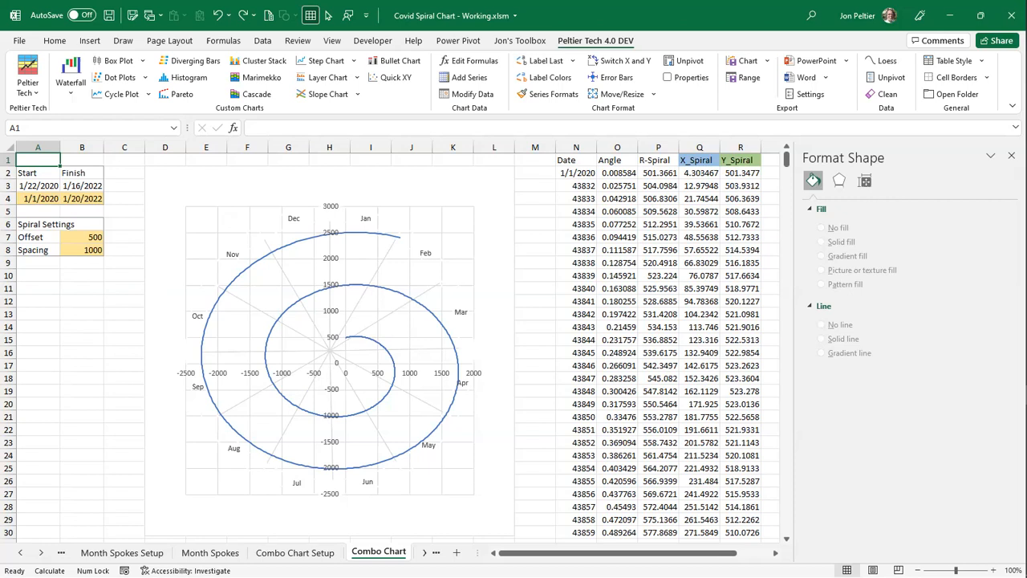
key(alt+Tab)
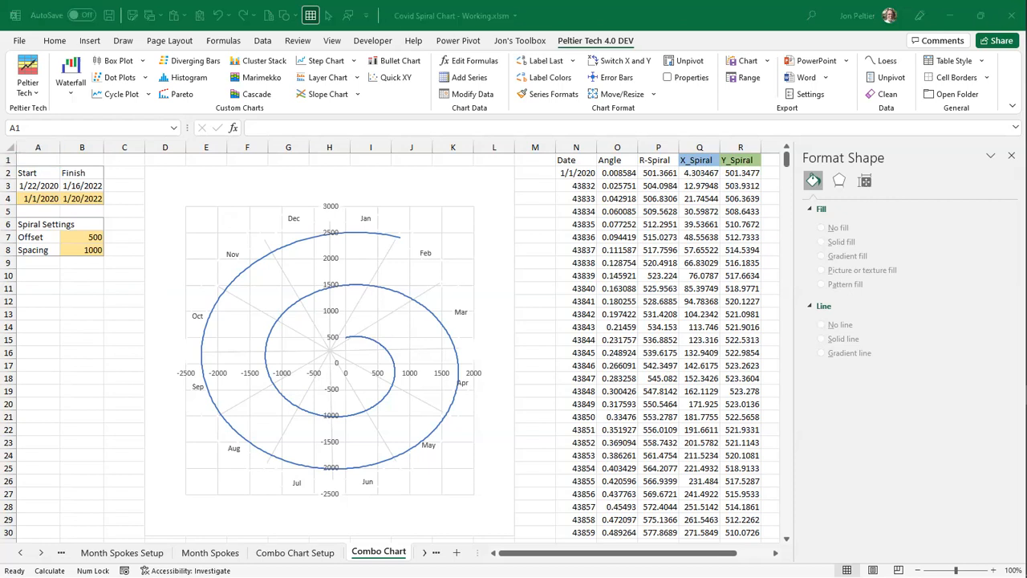